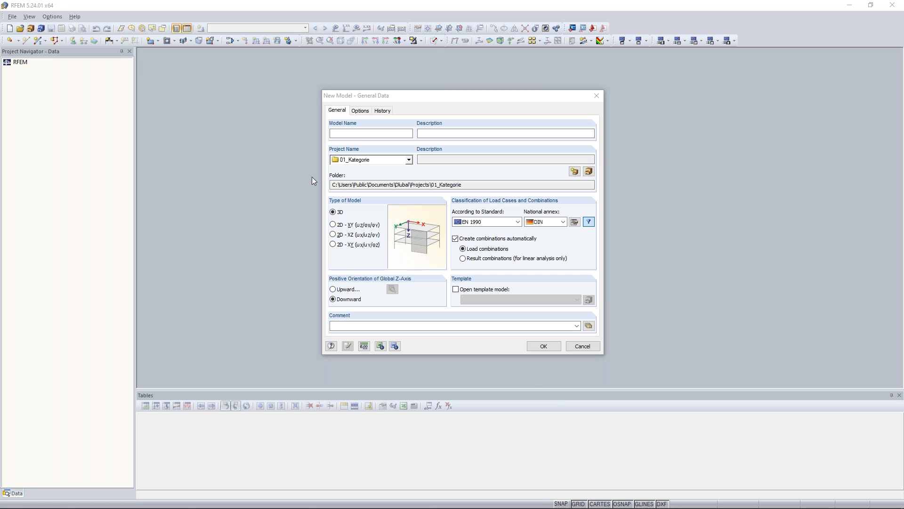
- Name the new model Timber Truss Girder
left_click_drag(493, 99, 487, 83)
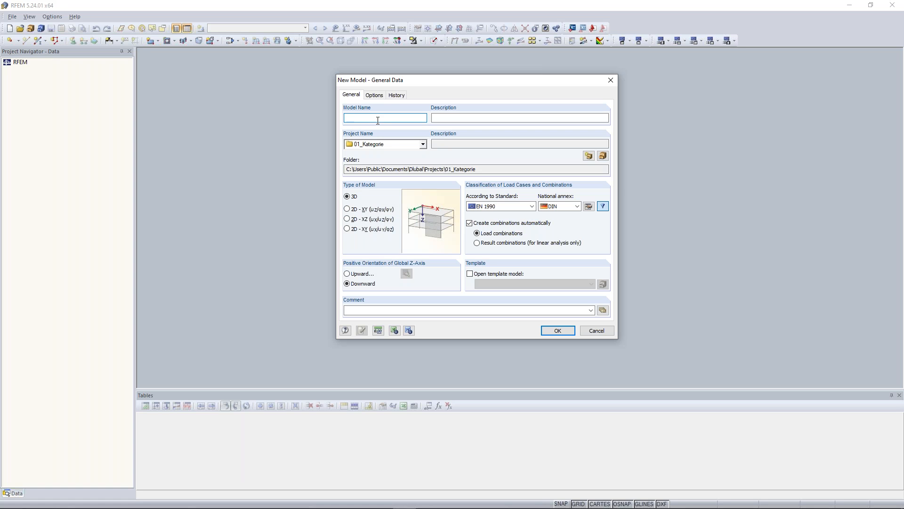
type("imer")
key("BackSpace")
key("BackSpace")
key("BackSpace")
type("ber Truss Girder")
- Assign the new model to the Downloads project folder
left_click(423, 144)
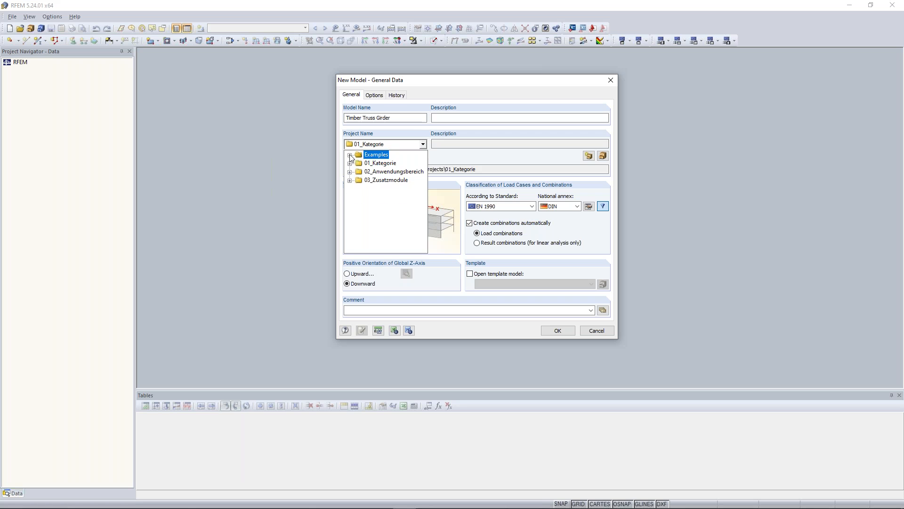
left_click(350, 155)
left_click(382, 188)
left_click_drag(413, 169, 335, 167)
left_click_drag(419, 169, 329, 161)
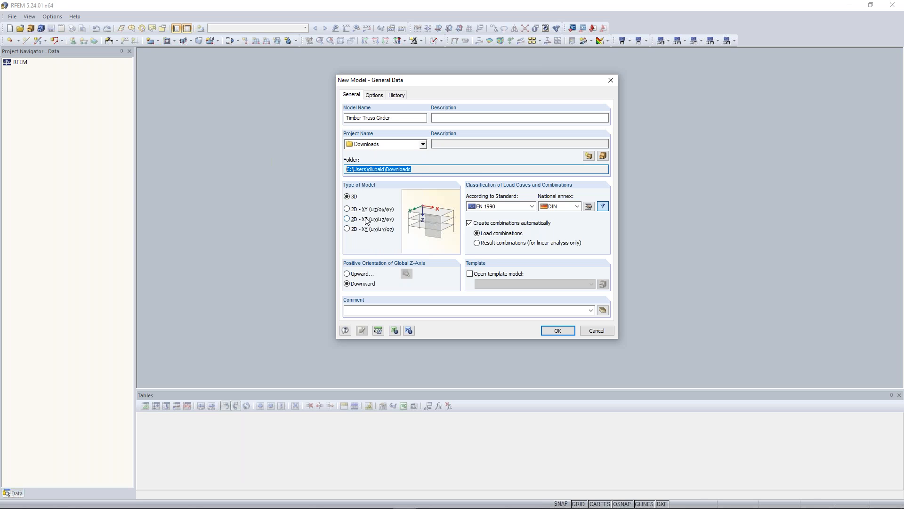
- Set the model type to 2D - XZ with the CEN national annex for EN 1990 and create the model
left_click(350, 218)
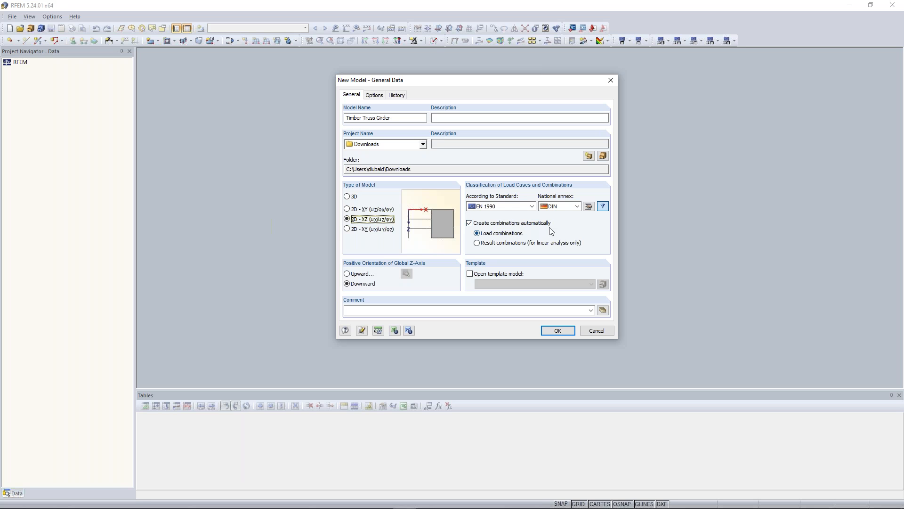
left_click(577, 207)
left_click_drag(614, 246, 614, 219)
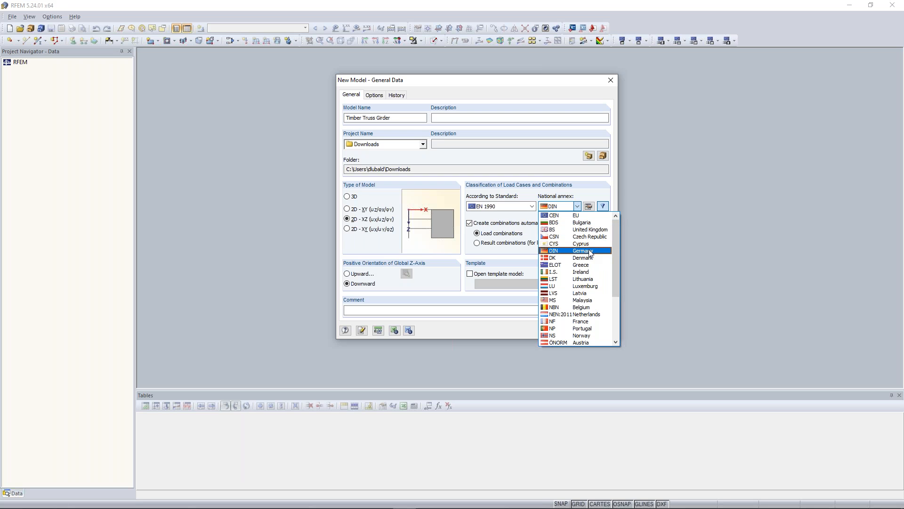
left_click(565, 215)
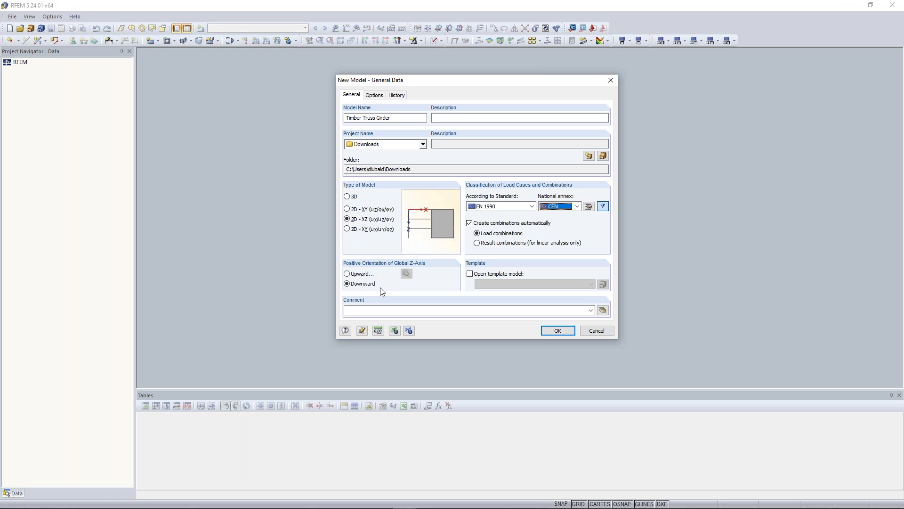
left_click(564, 332)
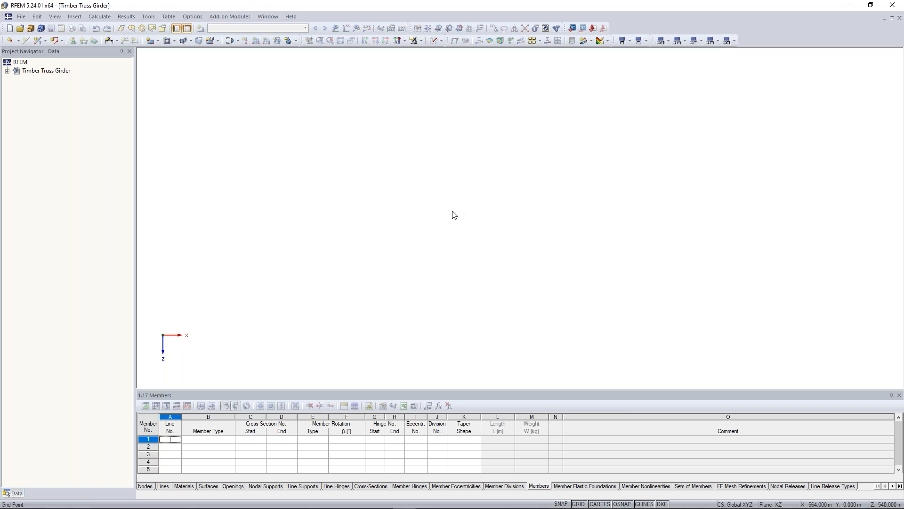
scroll(408, 222, "down", 1)
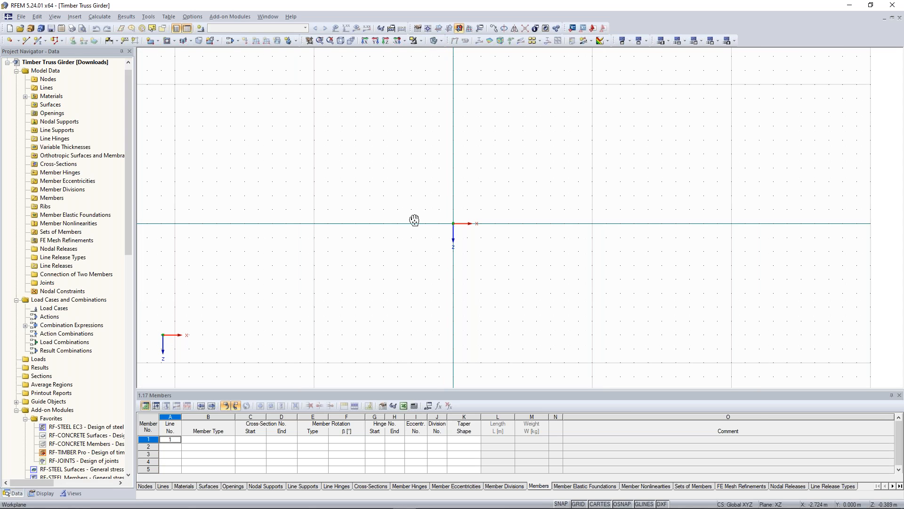
middle_click_drag(414, 220, 387, 218)
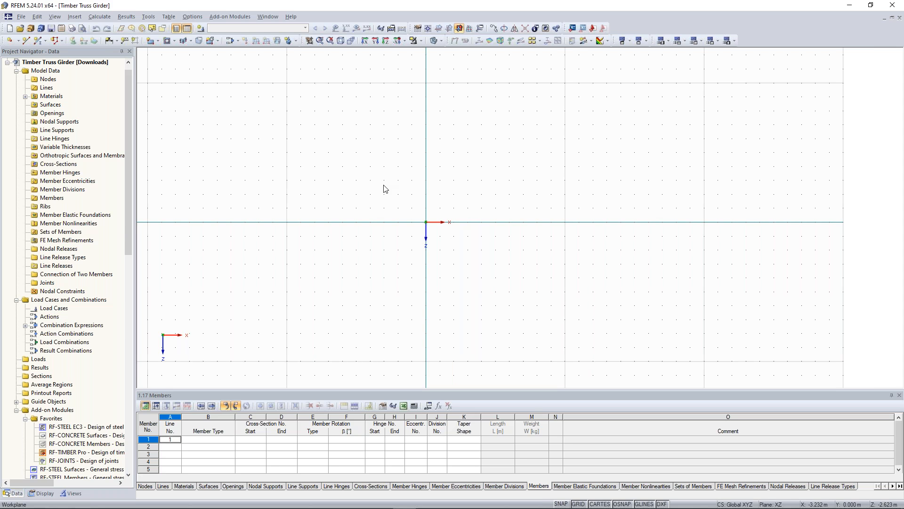
middle_click_drag(374, 210, 443, 192)
scroll(387, 191, "down", 1)
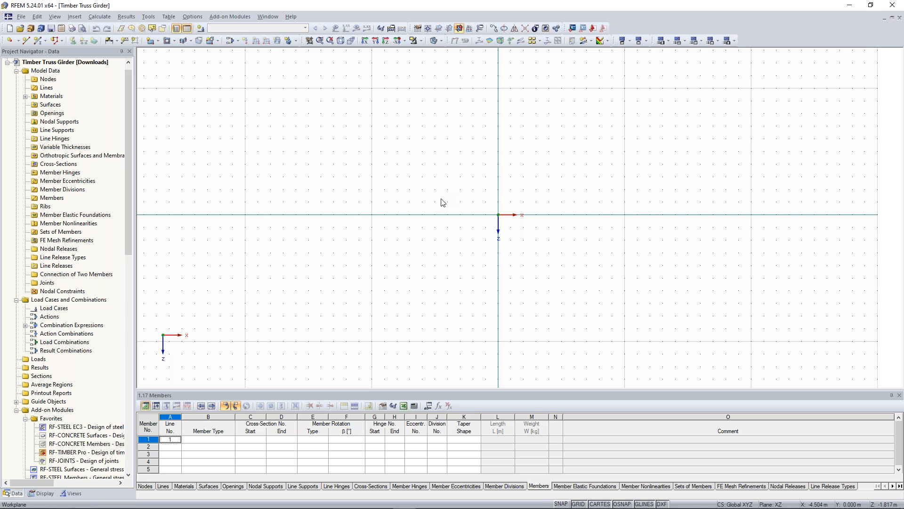
scroll(485, 197, "up", 2)
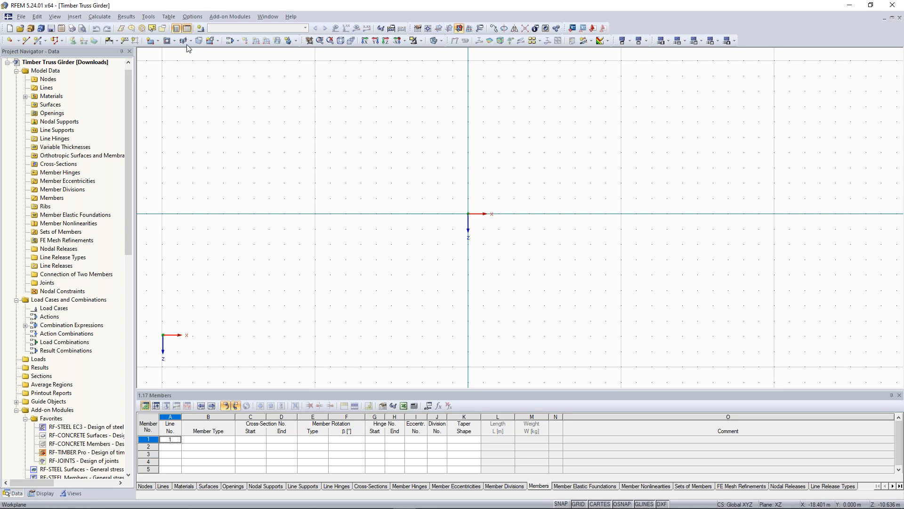
- Start generating a 2D truss with 10 bays and a total length of 60 m
left_click(150, 16)
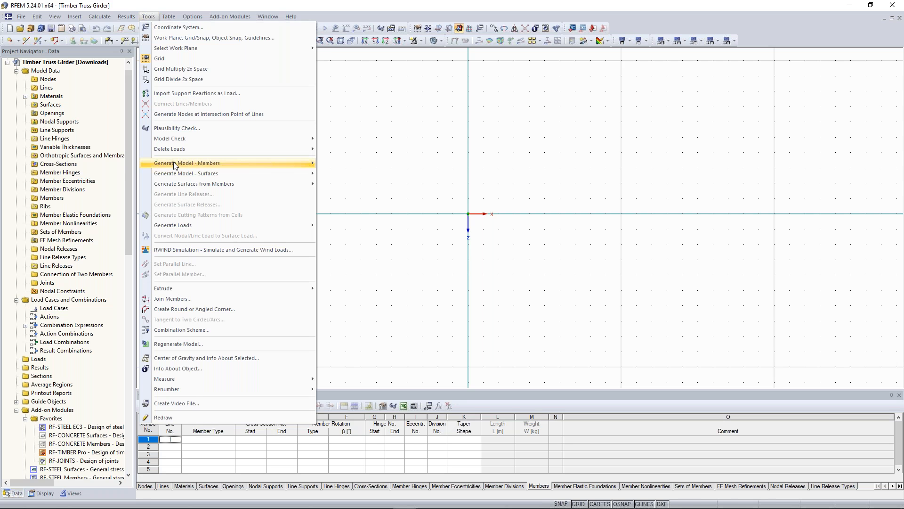
mouse_move(175, 165)
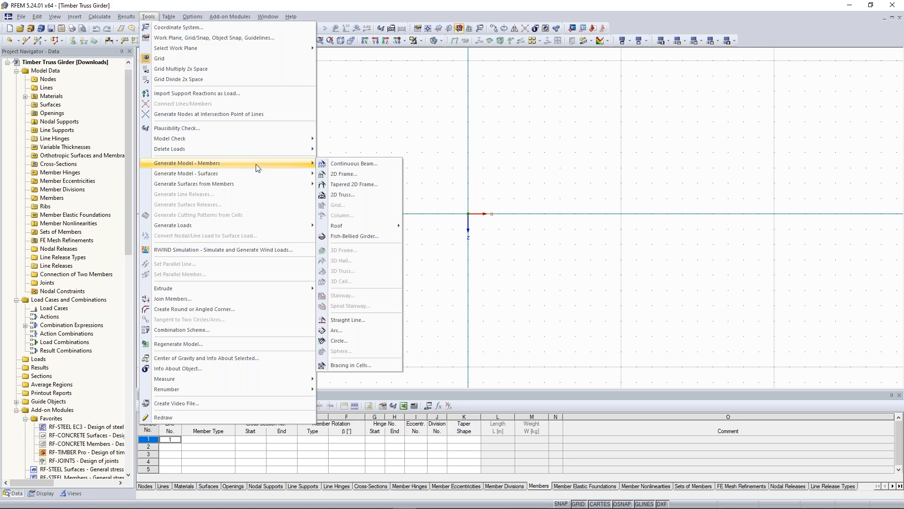
left_click(372, 200)
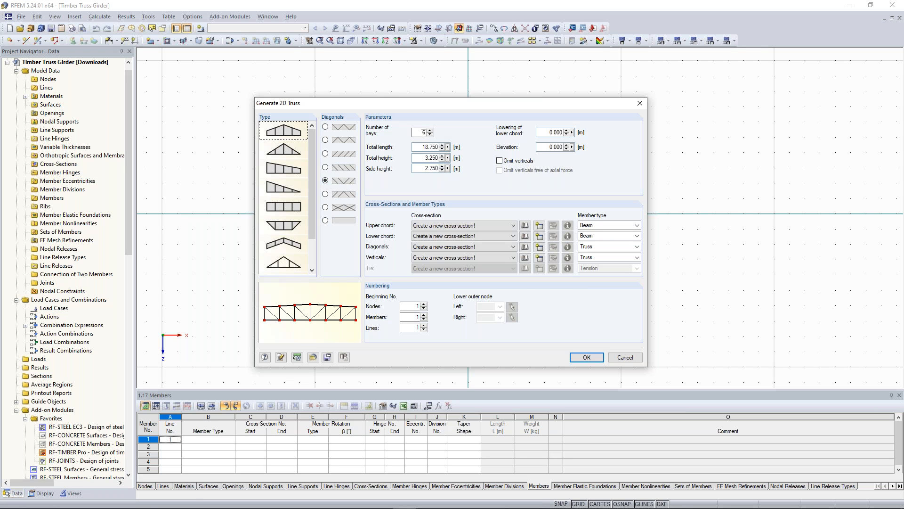
left_click_drag(416, 133, 435, 132)
type("10")
key("Tab")
type("6")
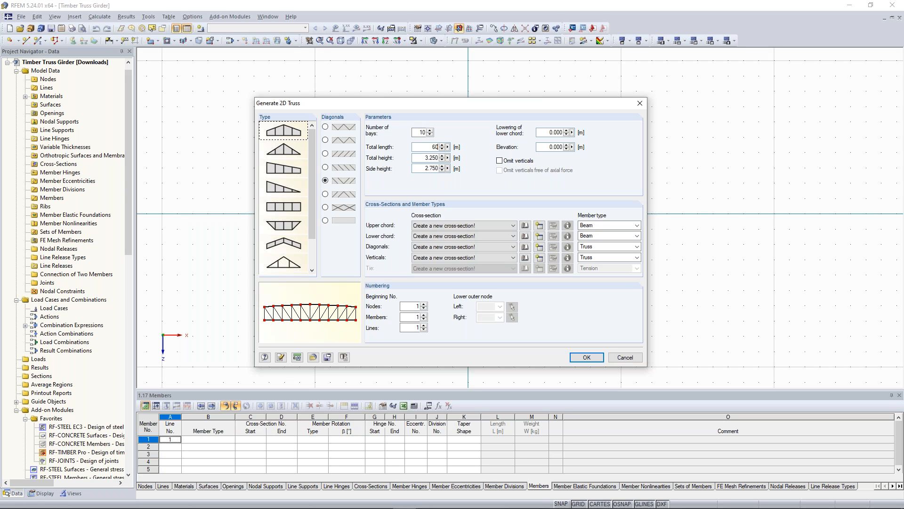
type("0")
- Set the truss's total height to 5.753 m and its side height to 2.6 m
key("Tab")
type("5")
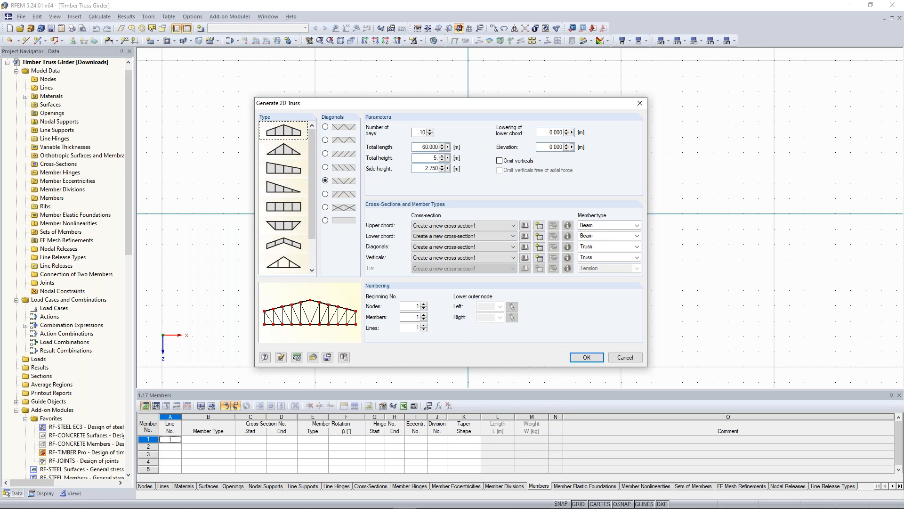
type(".753")
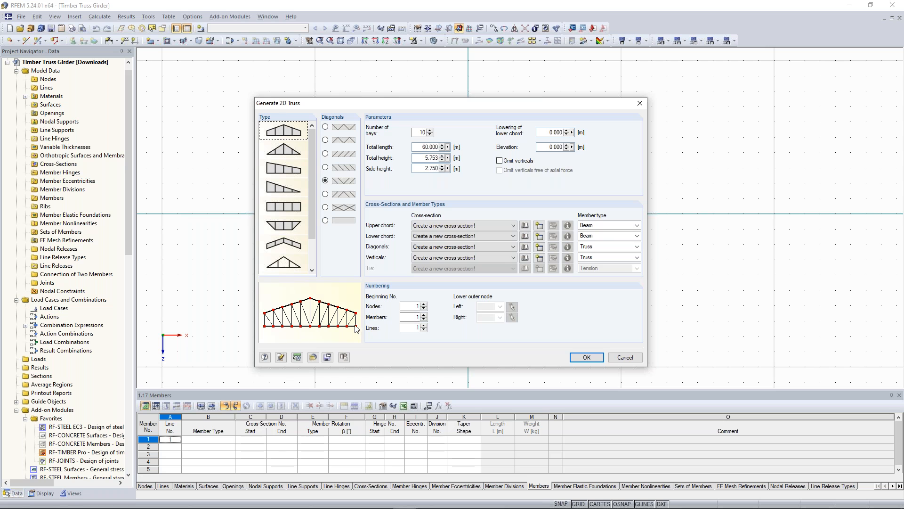
double_click(426, 169)
type("2.6")
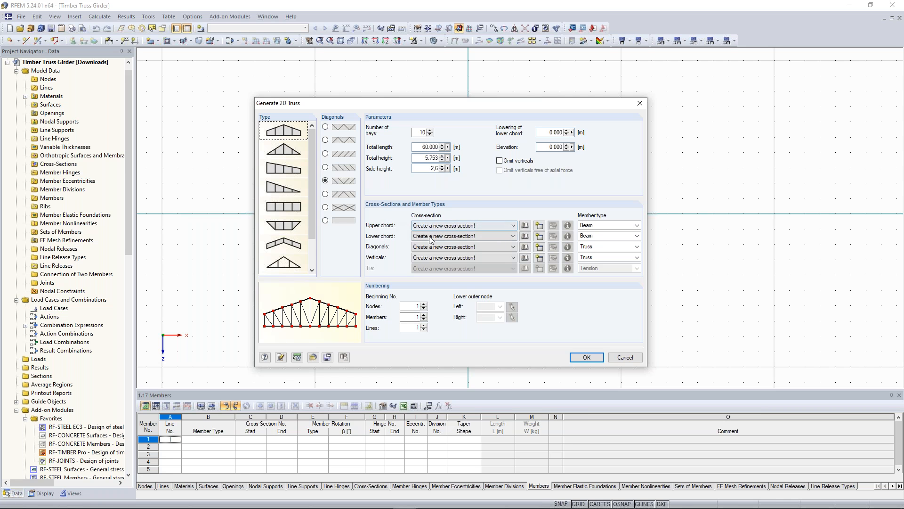
- Create a rectangular timber cross-section for the upper chord, 220 mm wide and 520 mm high
left_click(542, 228)
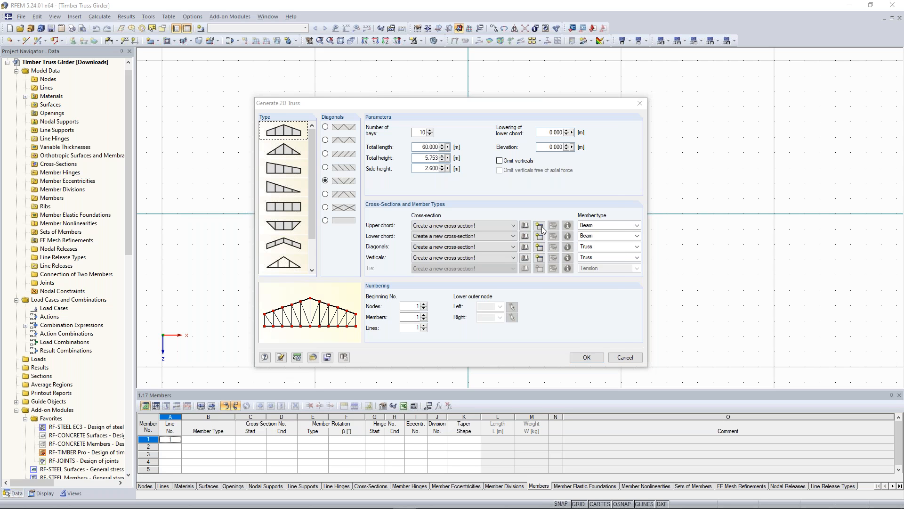
left_click_drag(481, 103, 508, 97)
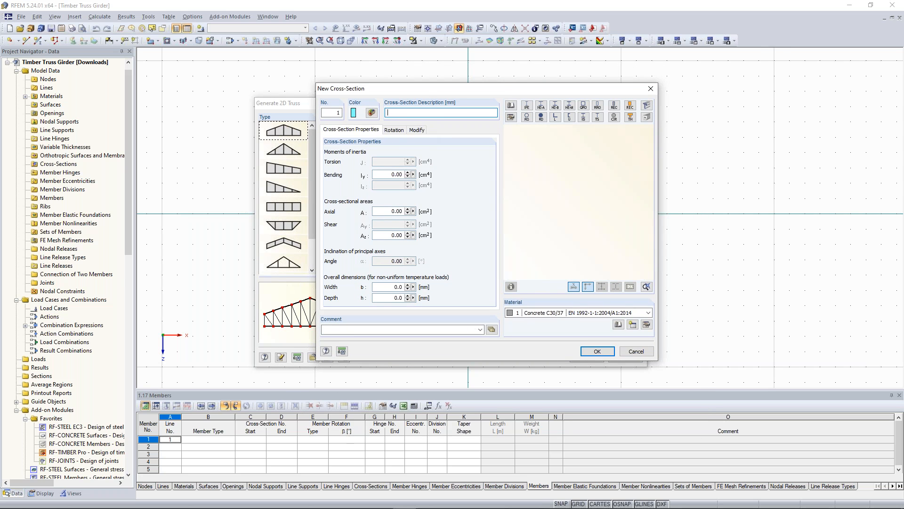
left_click_drag(435, 92, 417, 93)
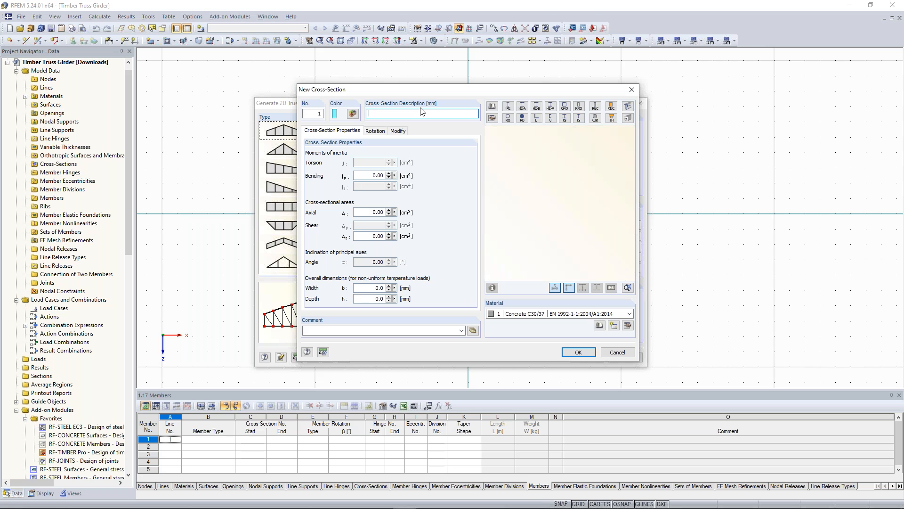
left_click(611, 106)
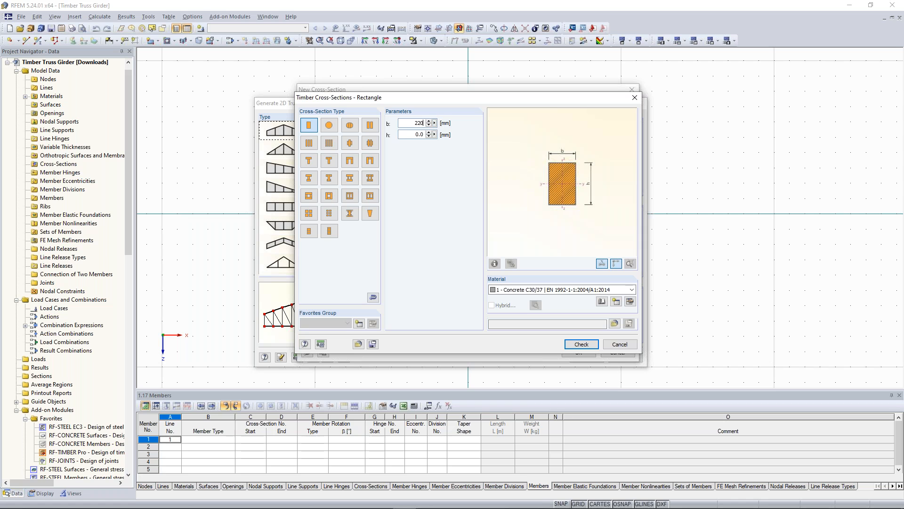
key("Tab")
type("5")
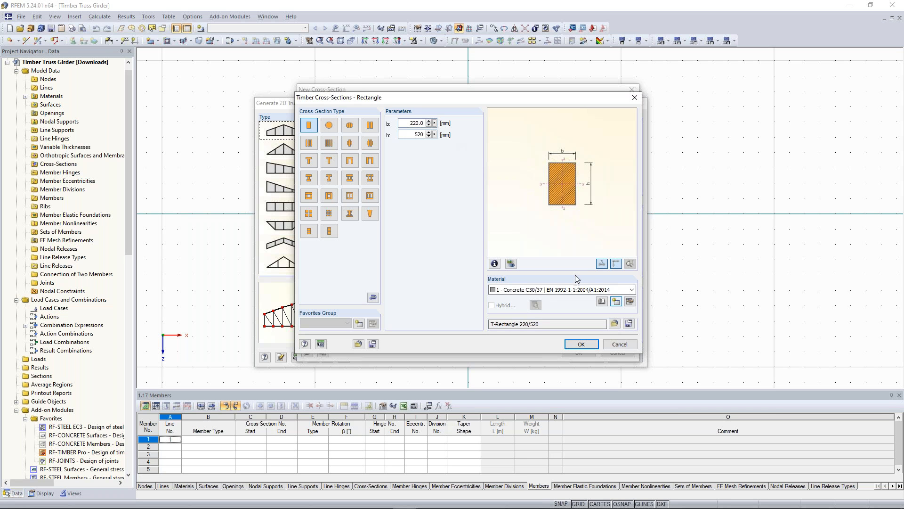
- Start a new material for the rectangular timber section and open the material library
left_click(509, 293)
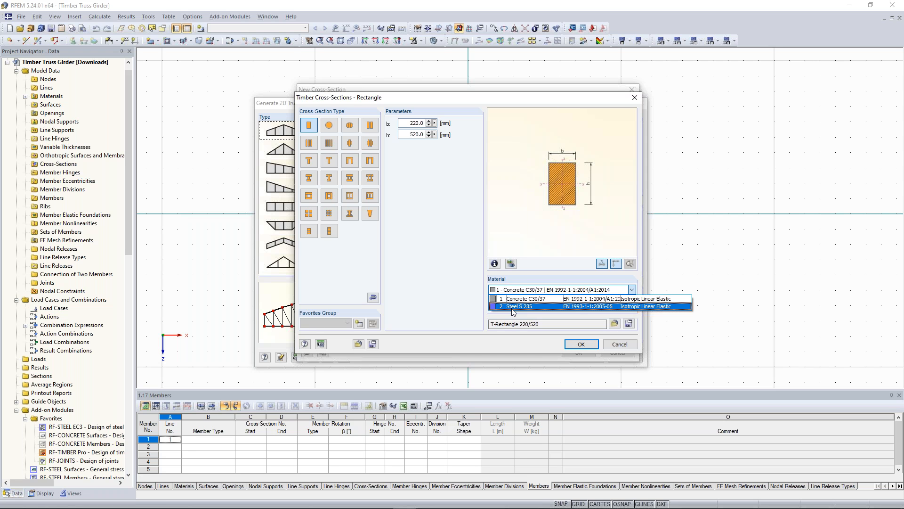
left_click(514, 296)
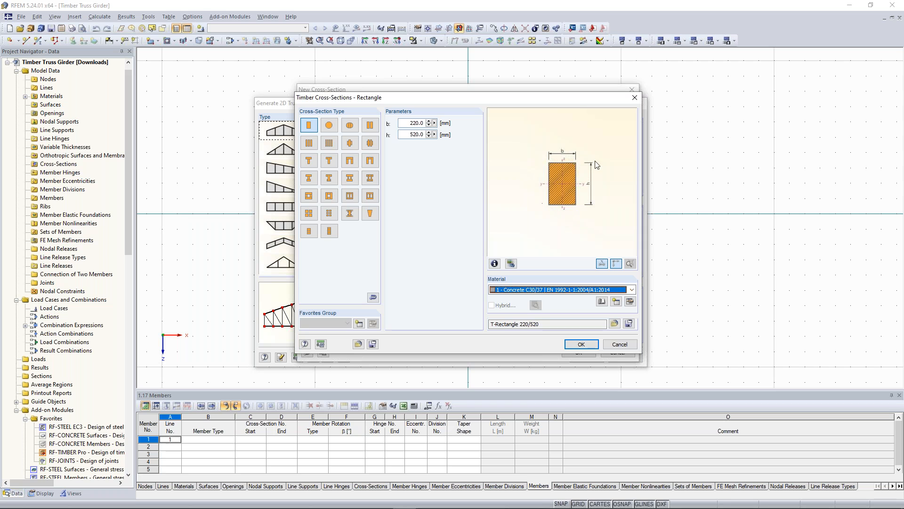
left_click(618, 304)
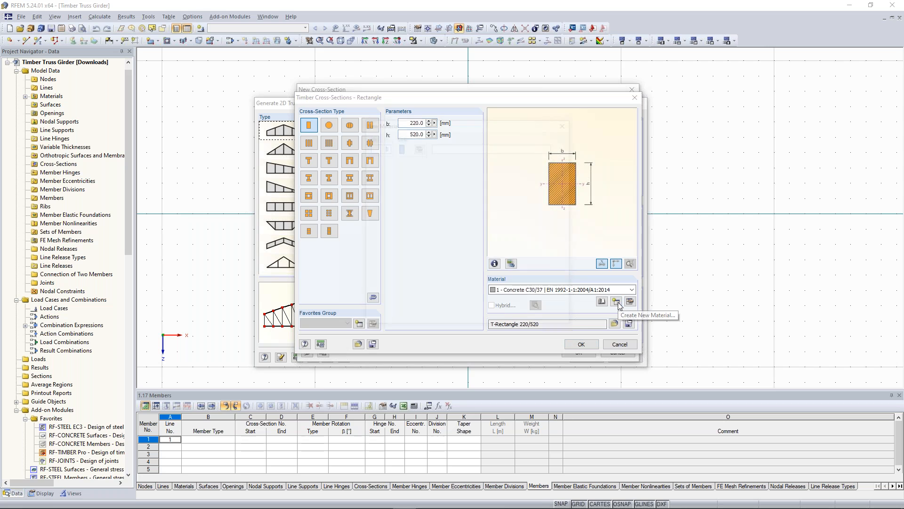
left_click_drag(485, 123, 420, 119)
left_click(424, 144)
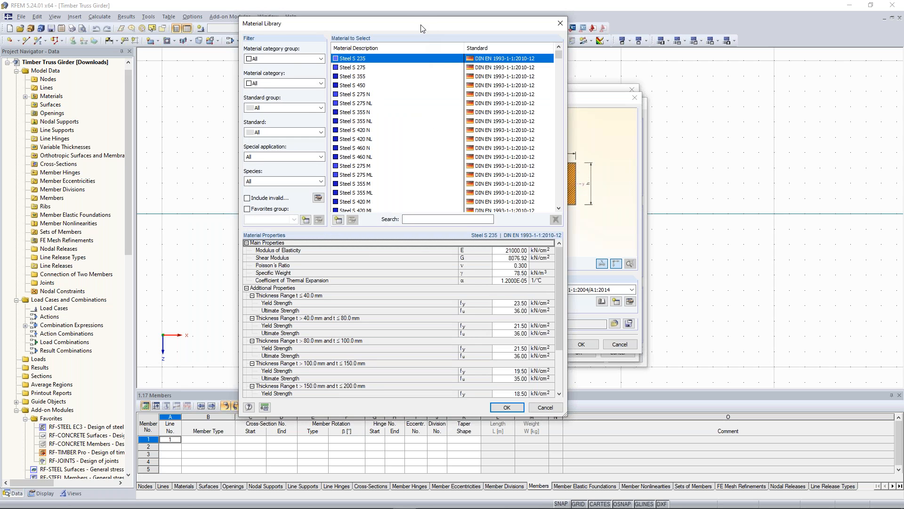
left_click_drag(422, 25, 480, 37)
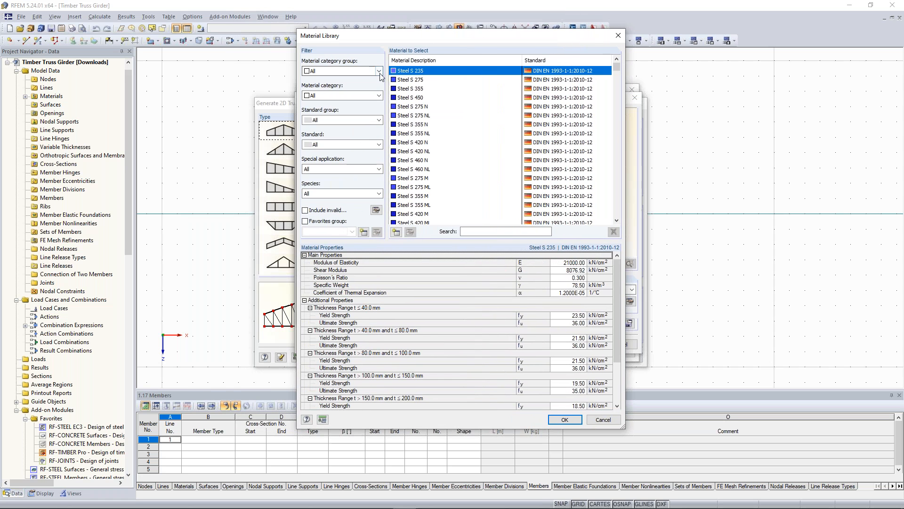
- Filter the material library to the Timber group, Glulam category and EN standard group, and select Glulam Timber GL28h
left_click(379, 71)
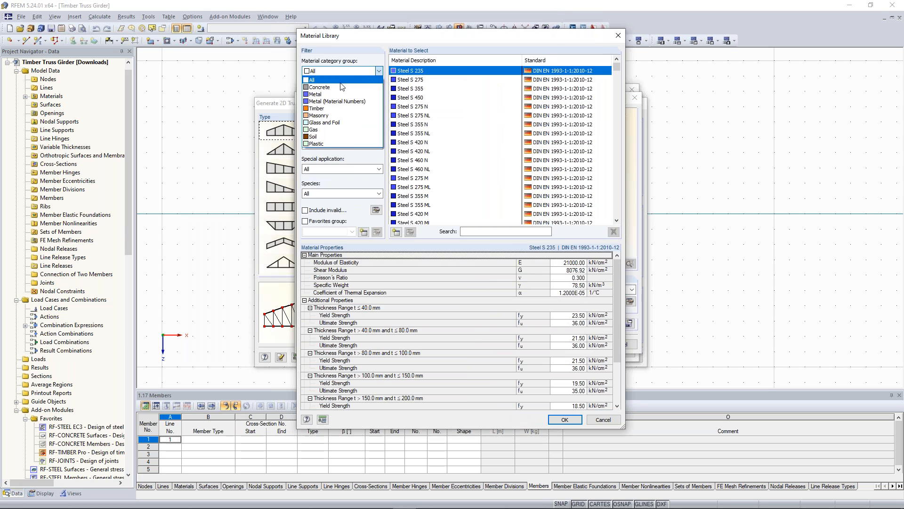
left_click(320, 109)
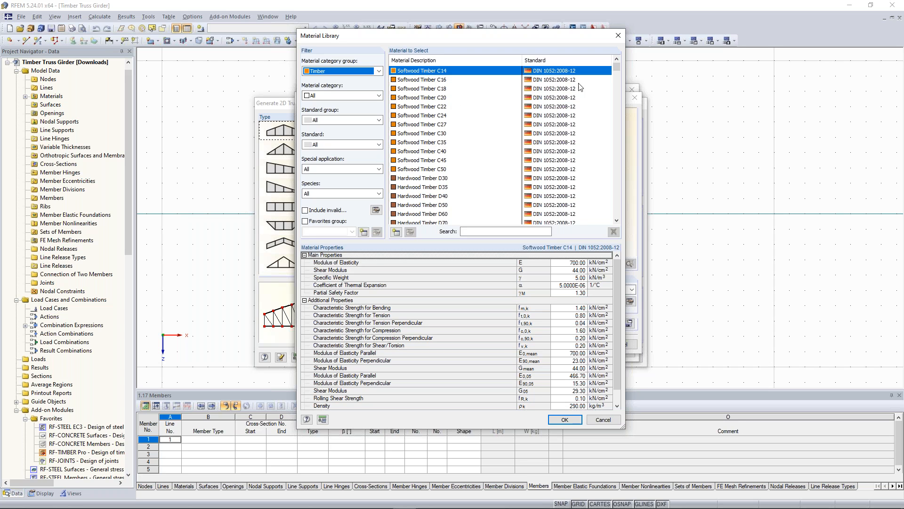
left_click(367, 95)
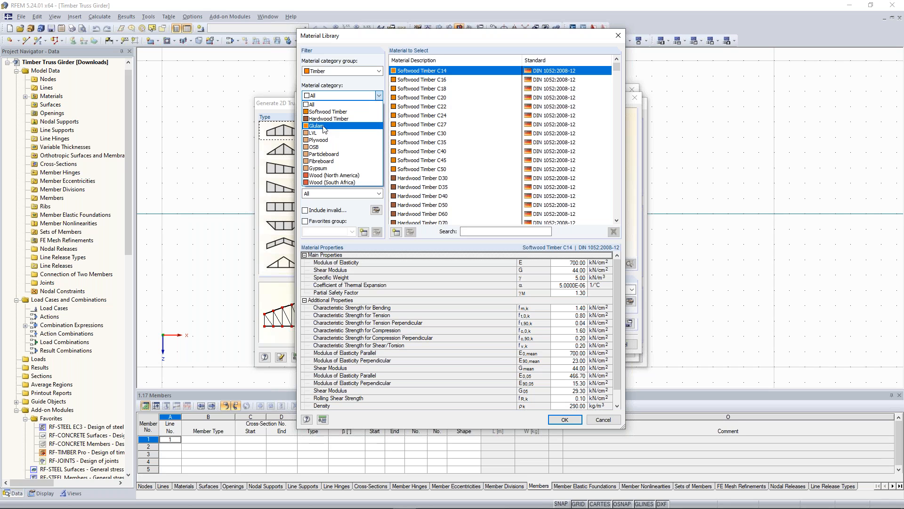
left_click(328, 127)
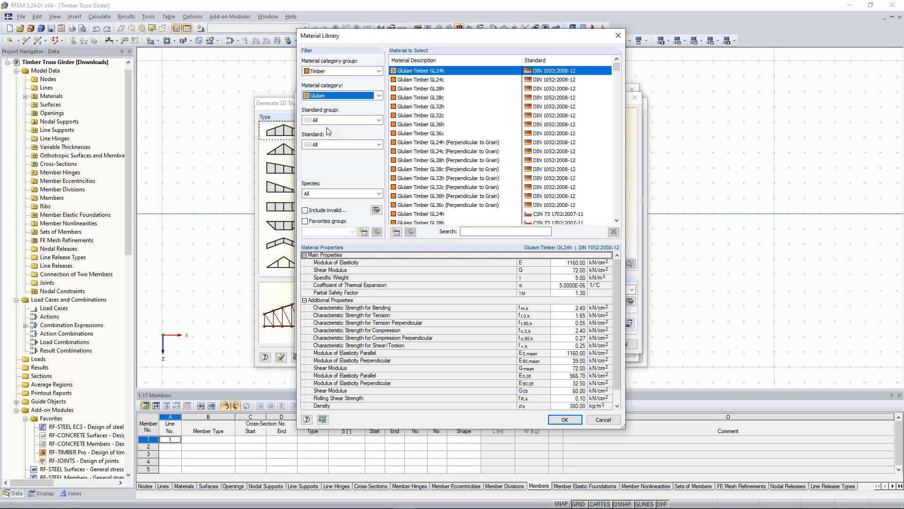
left_click(379, 120)
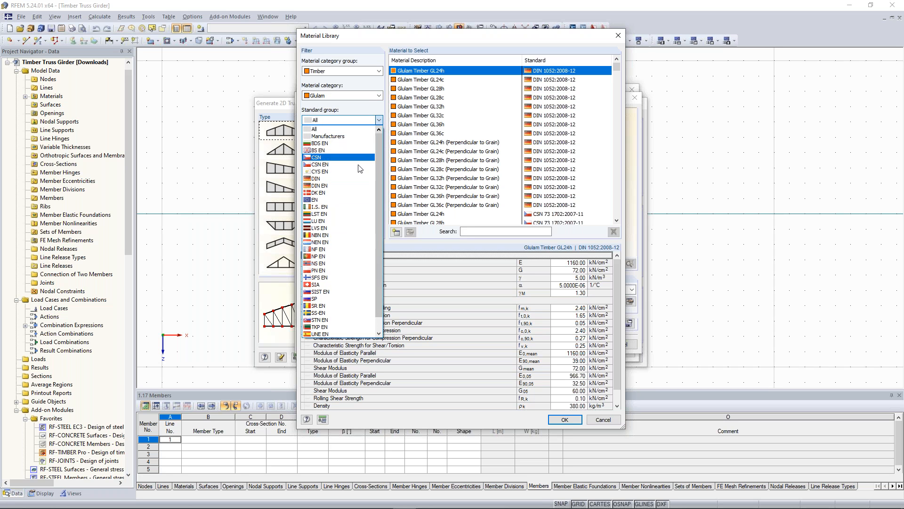
left_click(323, 200)
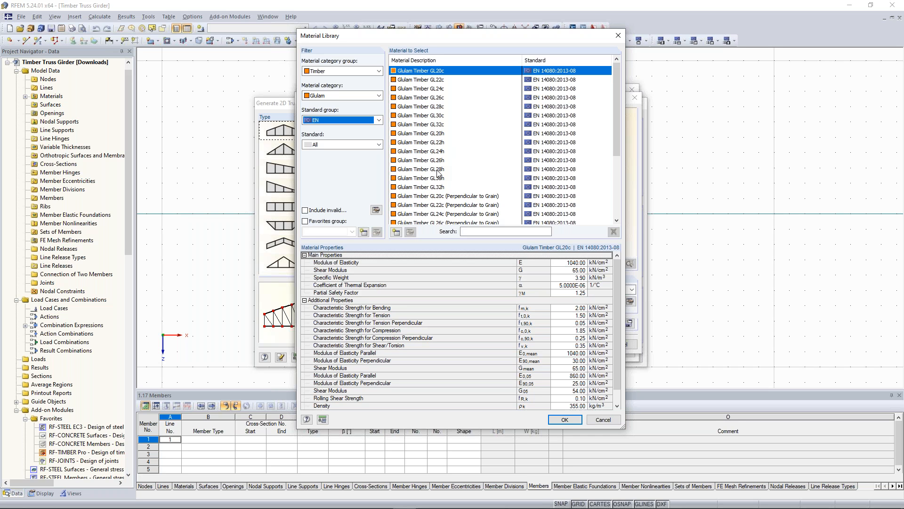
left_click(437, 170)
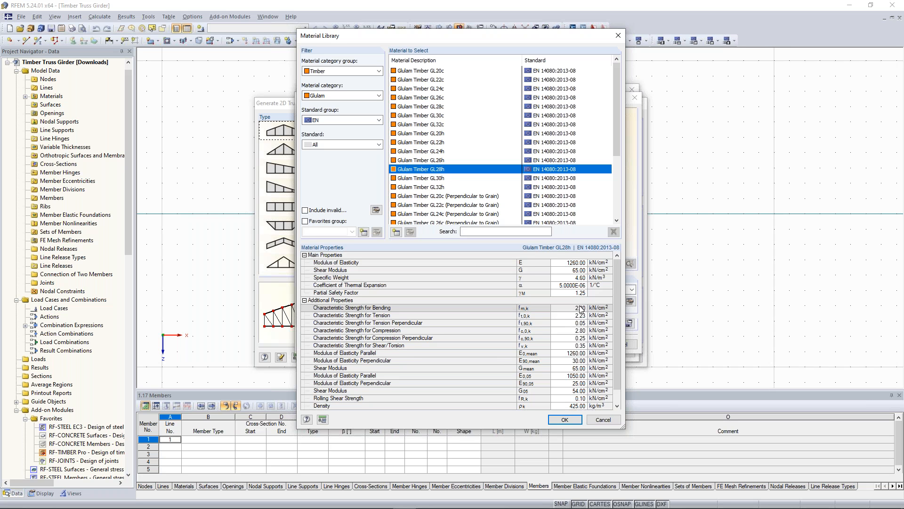
- Accept Glulam Timber GL28h as the rectangular section's material and assign the 220/520 mm cross-section to the upper chord
left_click(567, 421)
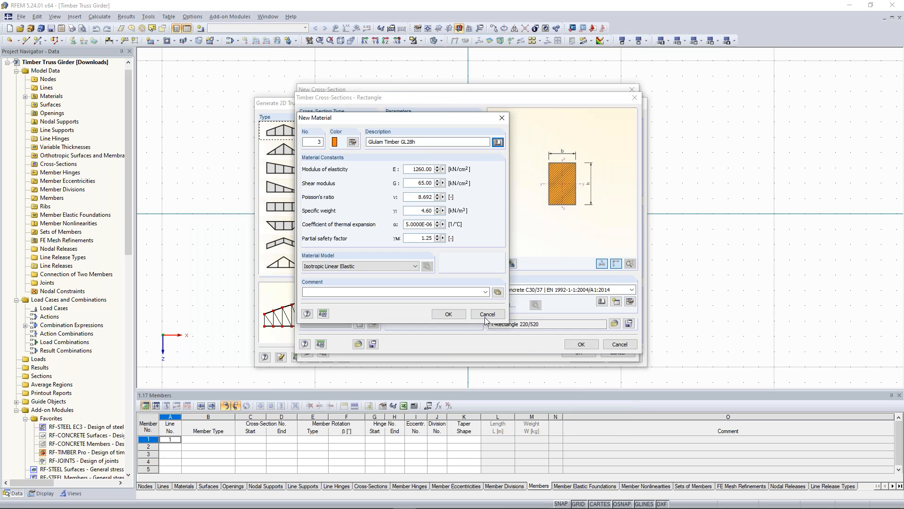
left_click(453, 315)
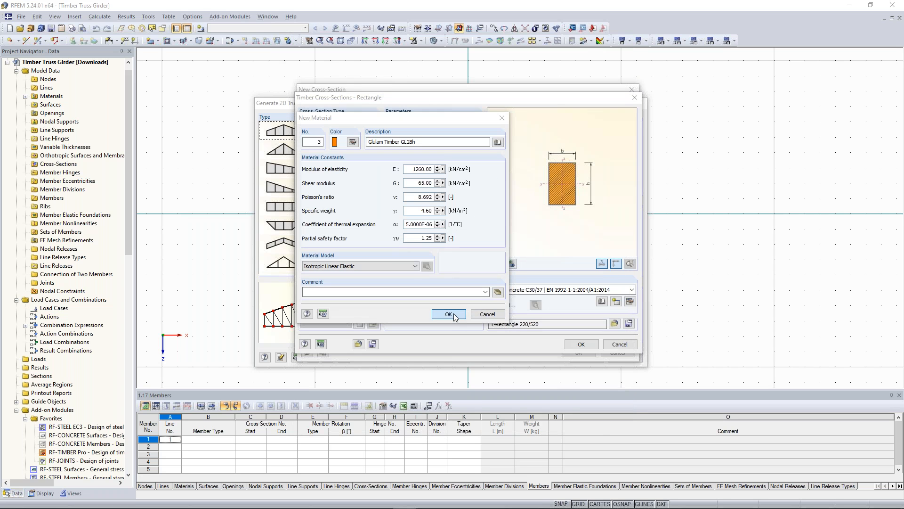
left_click(387, 247)
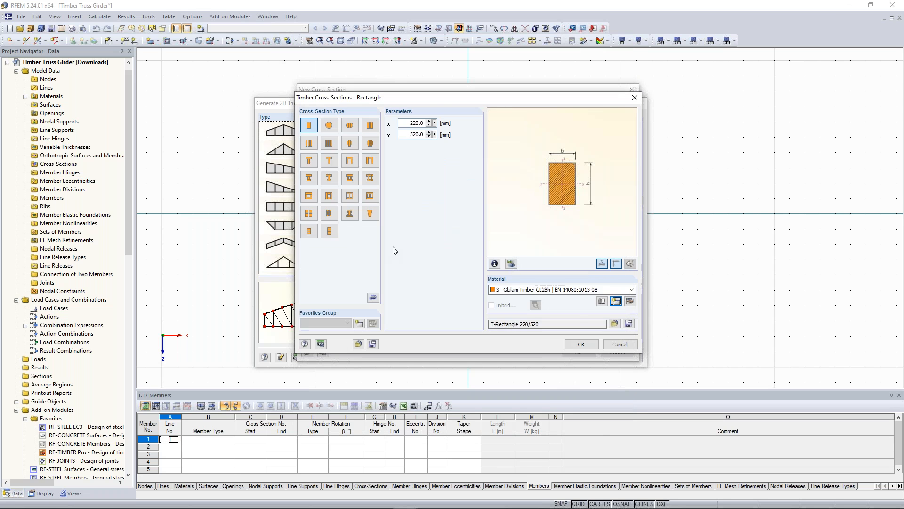
left_click(581, 344)
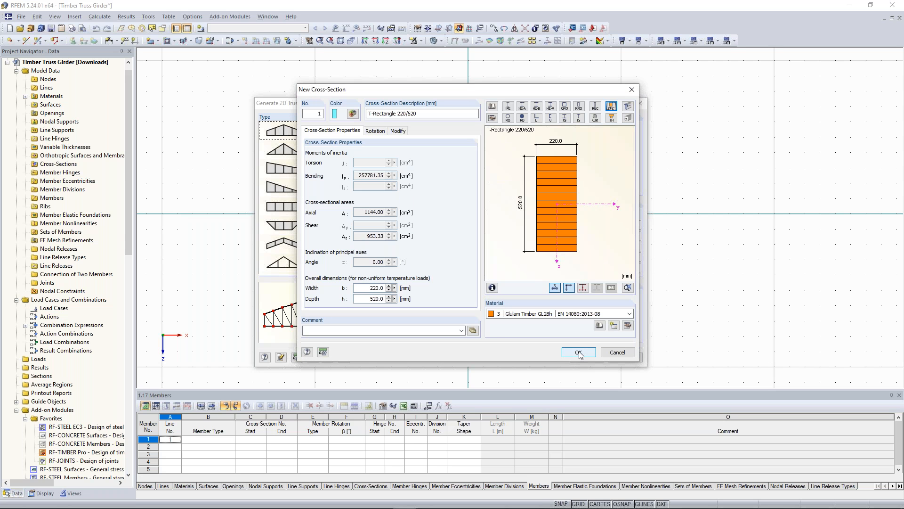
left_click(579, 353)
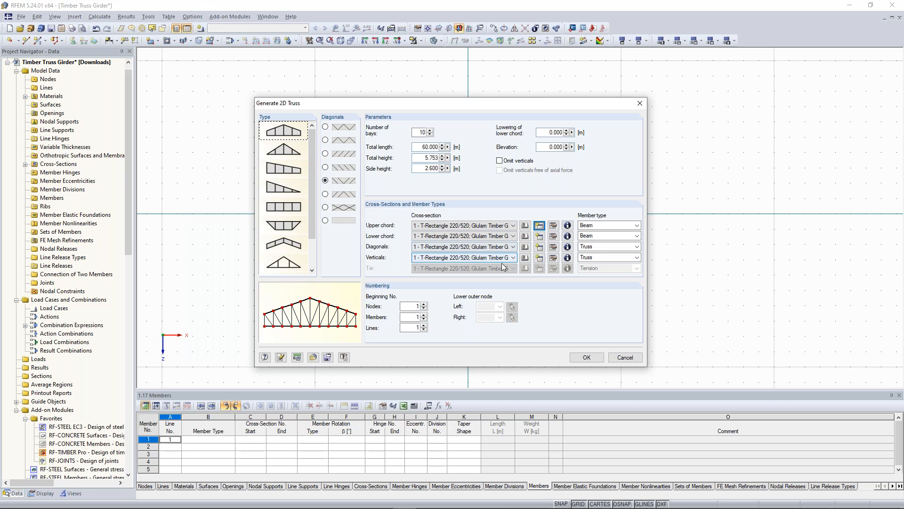
- Create a 220 mm by 560 mm rectangular timber cross-section in GL28h for the lower chord, copying its description before accepting it
left_click(539, 237)
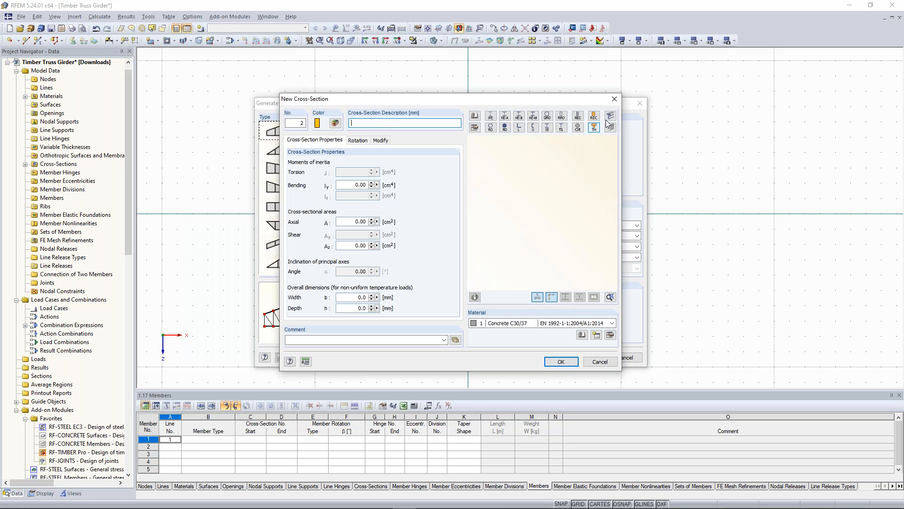
left_click(594, 120)
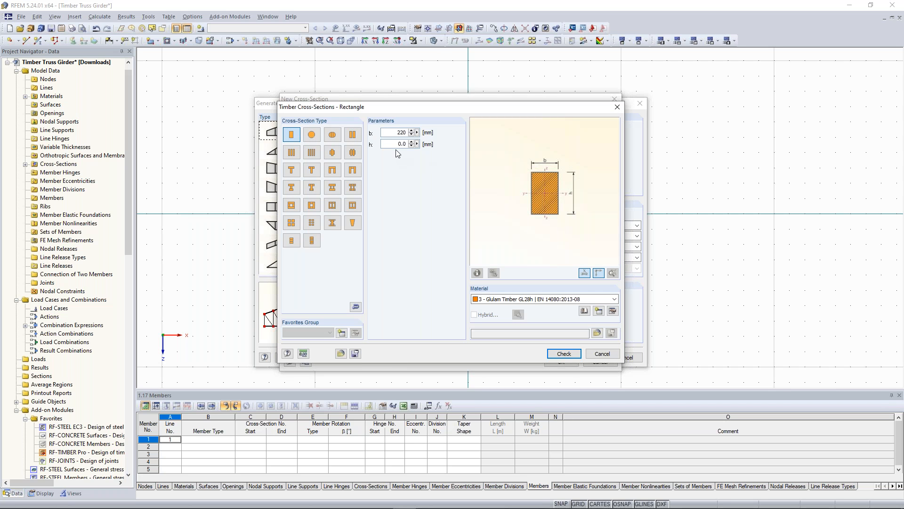
key("Tab")
type("56")
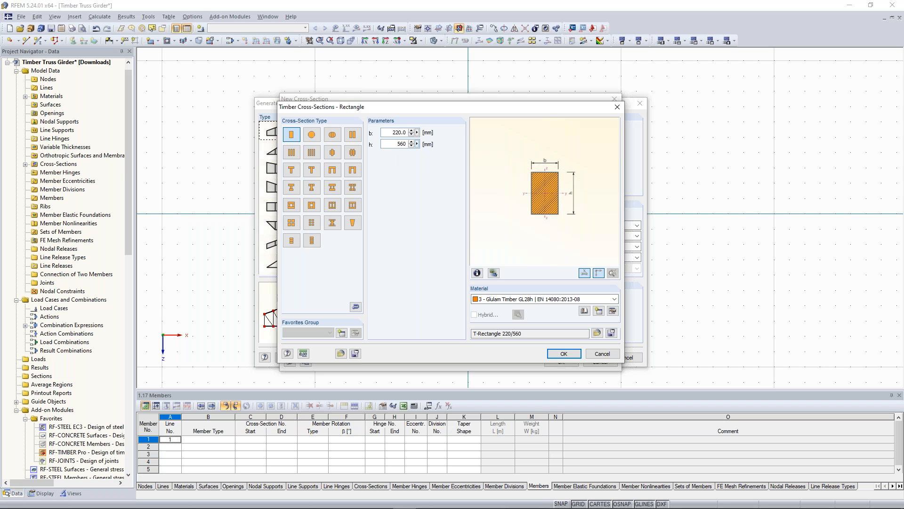
left_click(564, 353)
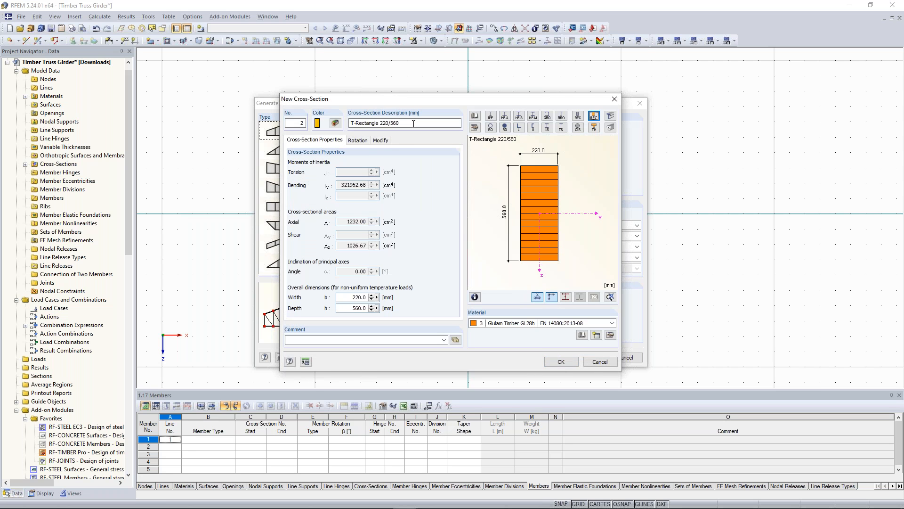
left_click(414, 124)
key("ctrl+c")
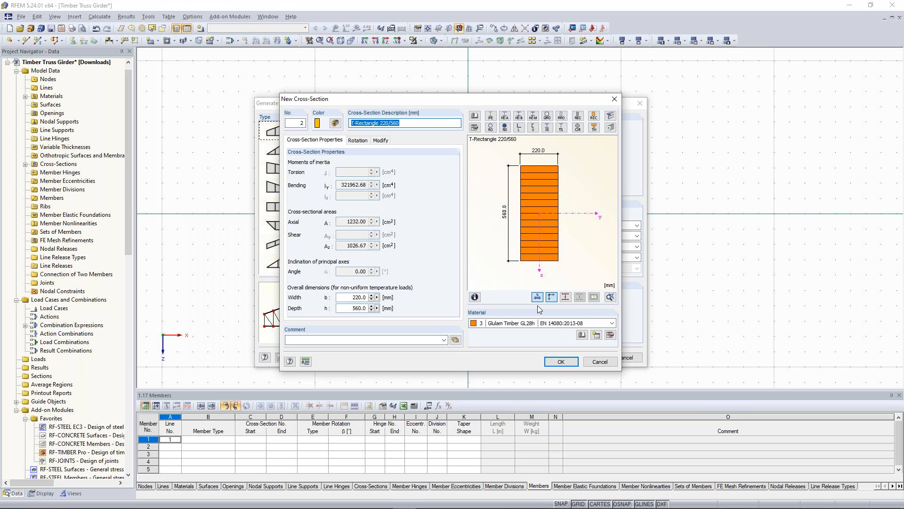
key("Return")
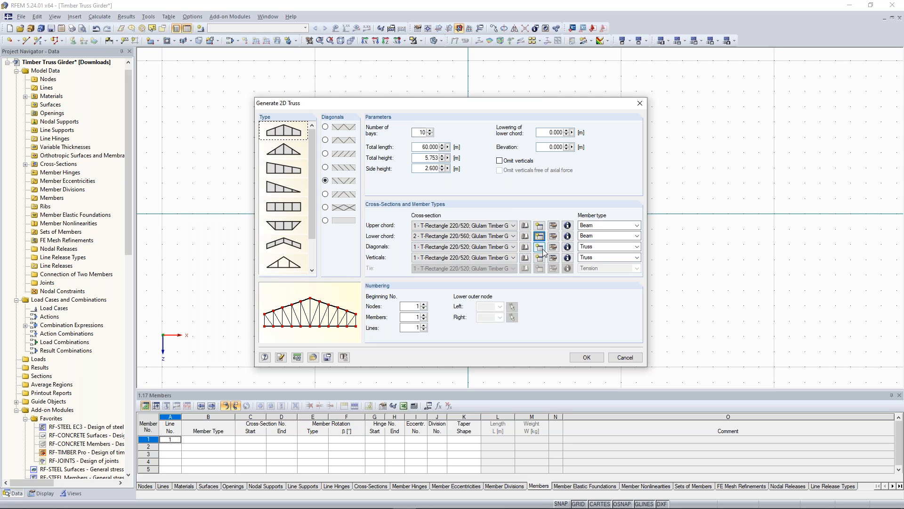
- Start a new cross-section for the diagonals from the copied description T-Rectangle 220/560, with Glulam Timber GL28h as material
left_click(539, 250)
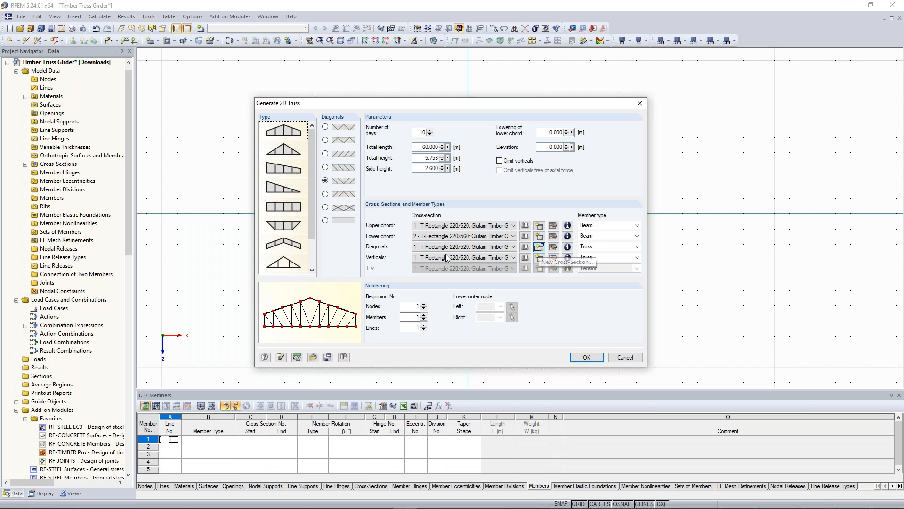
key("Return")
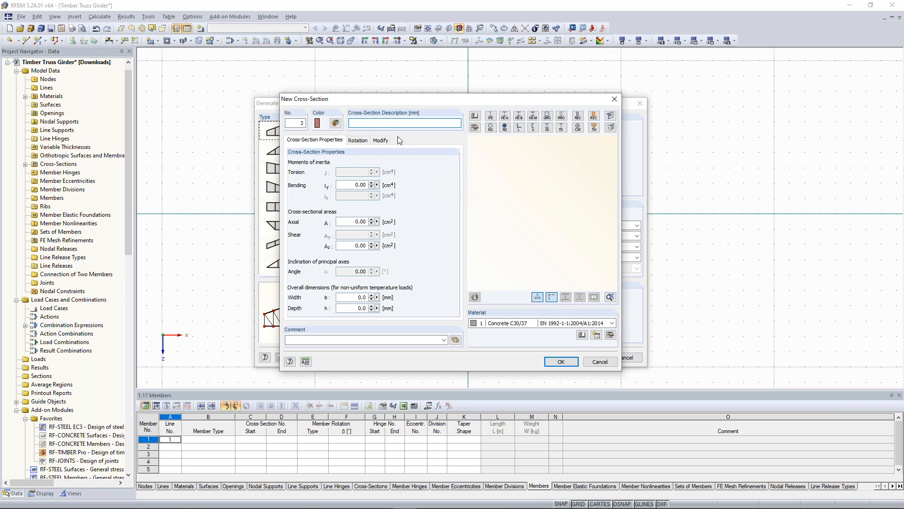
key("ctrl+v")
left_click_drag(400, 122, 350, 123)
left_click(403, 124)
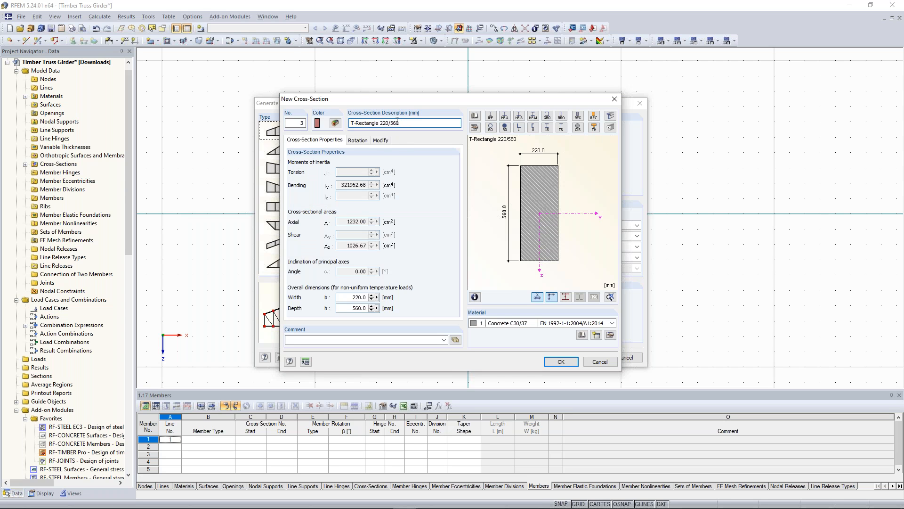
left_click(542, 324)
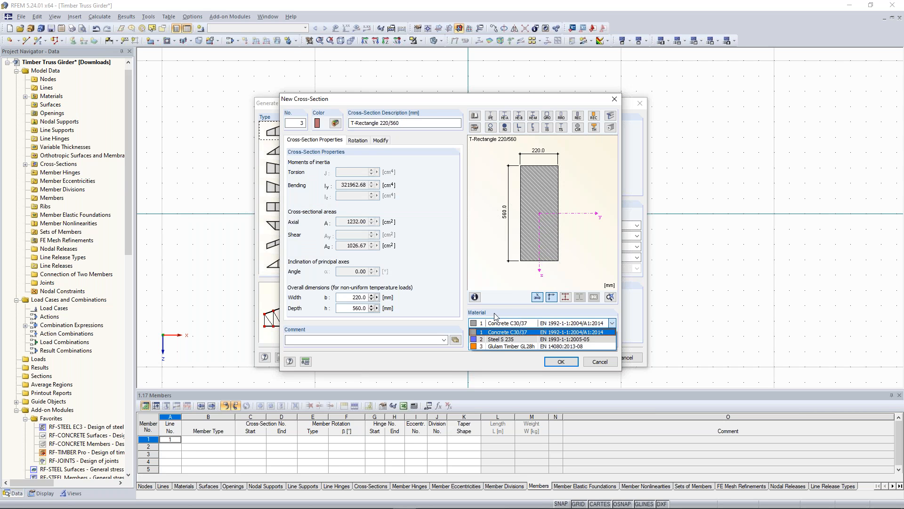
left_click(503, 346)
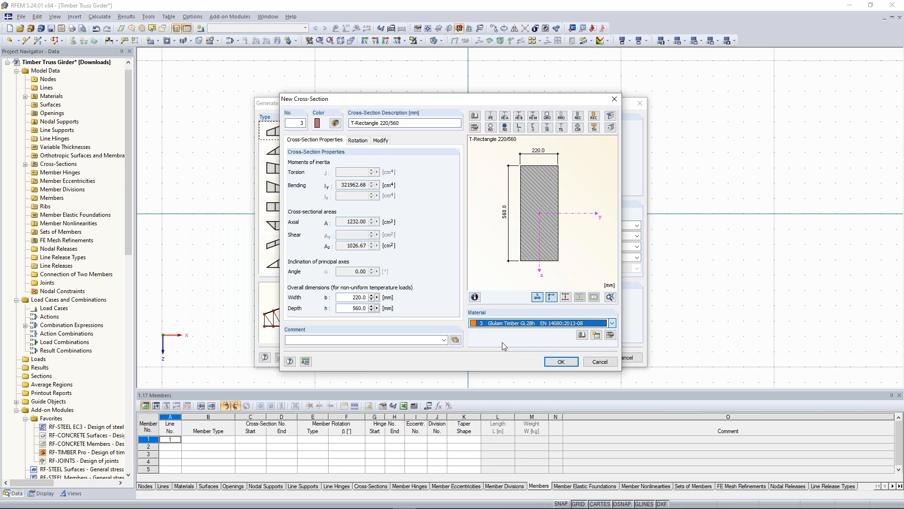
- Change the diagonals' cross-section description to T-Rectangle 200/200 and accept the section
left_click(385, 124)
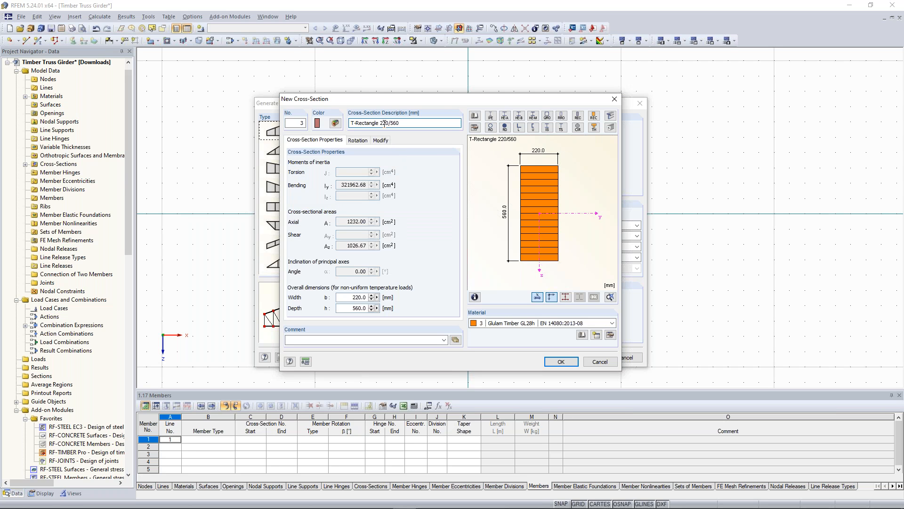
double_click(394, 124)
type("200/")
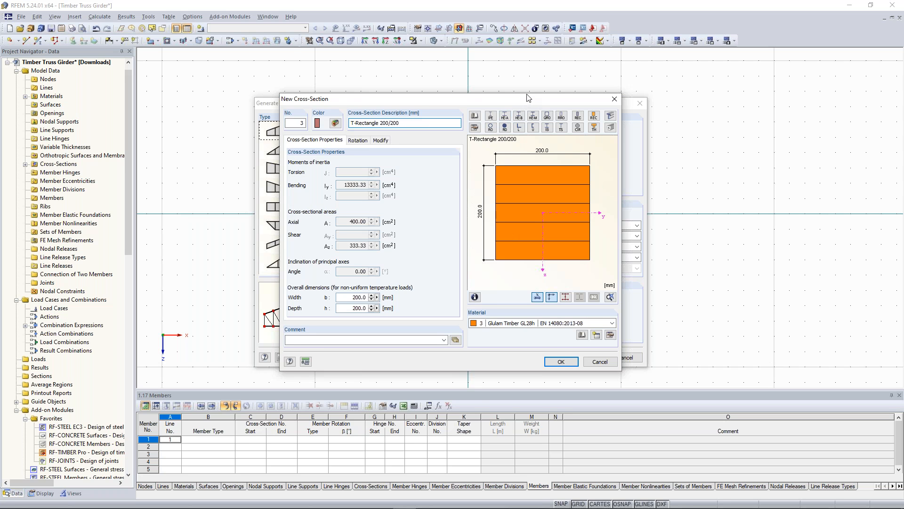
left_click_drag(530, 99, 528, 93)
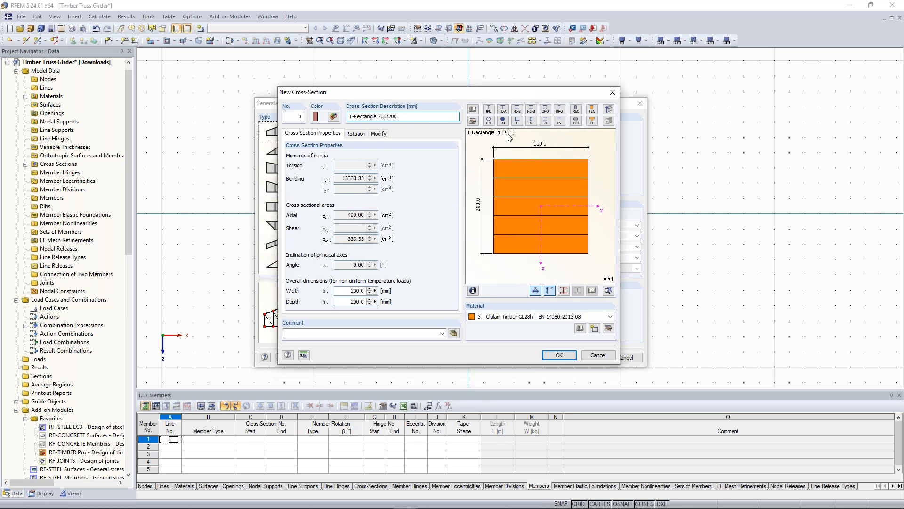
left_click(560, 356)
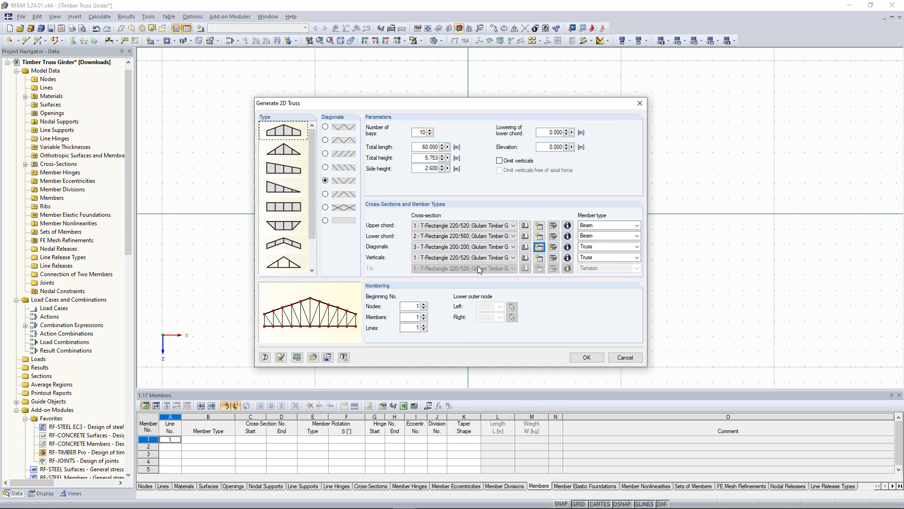
- Create the cross-section T-Rectangle 200/180 in Glulam Timber GL28h for the verticals
left_click(539, 258)
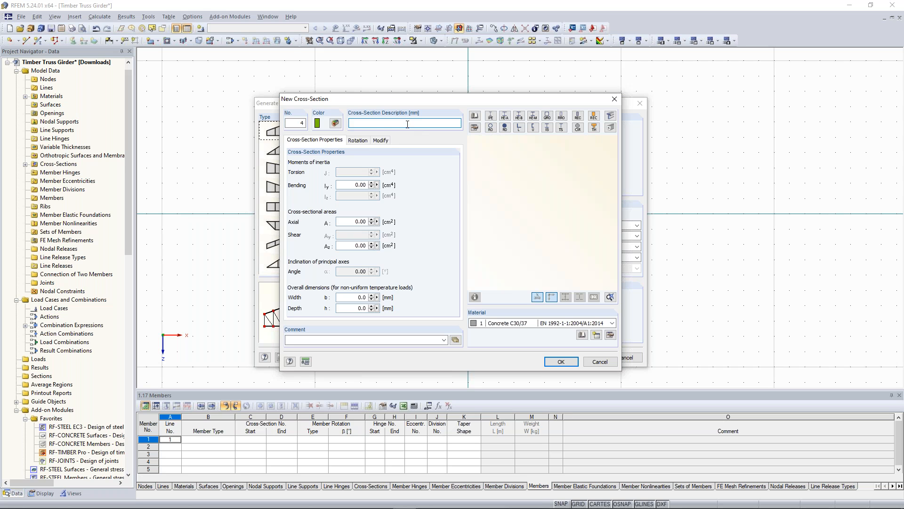
left_click_drag(381, 123, 386, 123)
type("00/560")
left_click_drag(391, 123, 417, 122)
type("180")
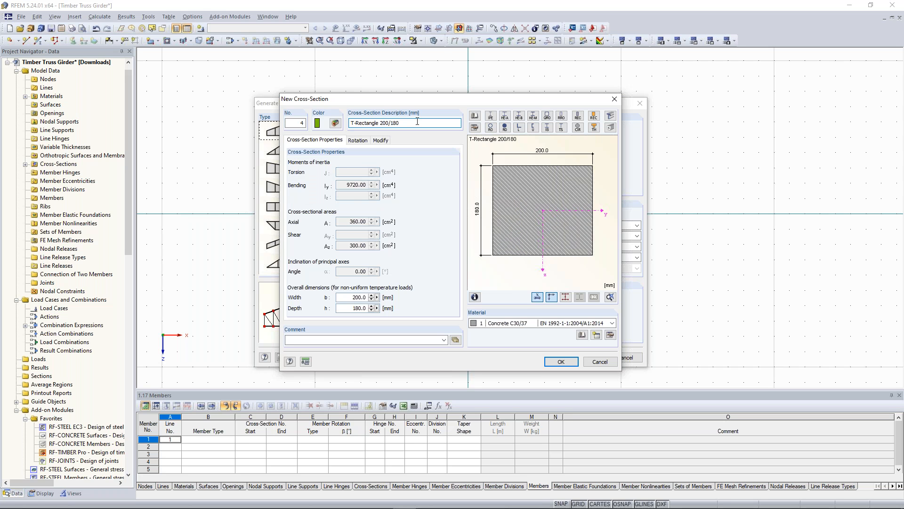
left_click(520, 324)
left_click(518, 349)
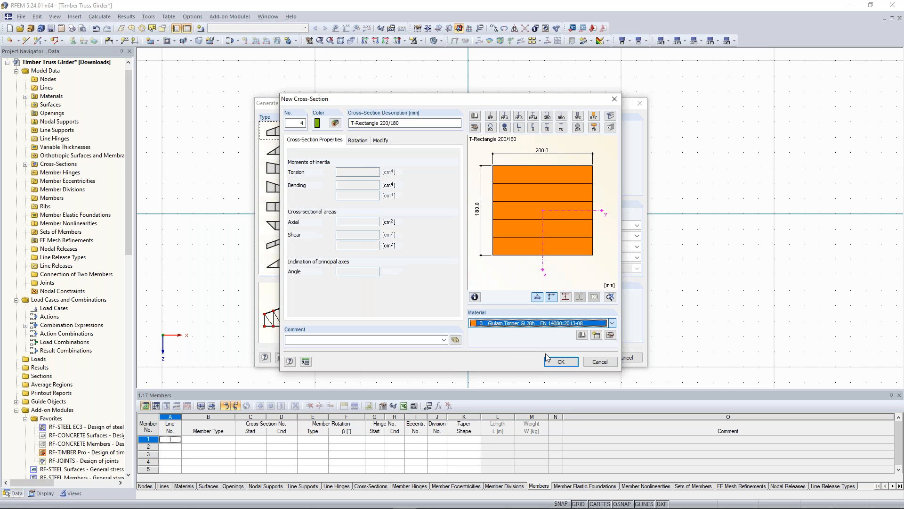
left_click(561, 361)
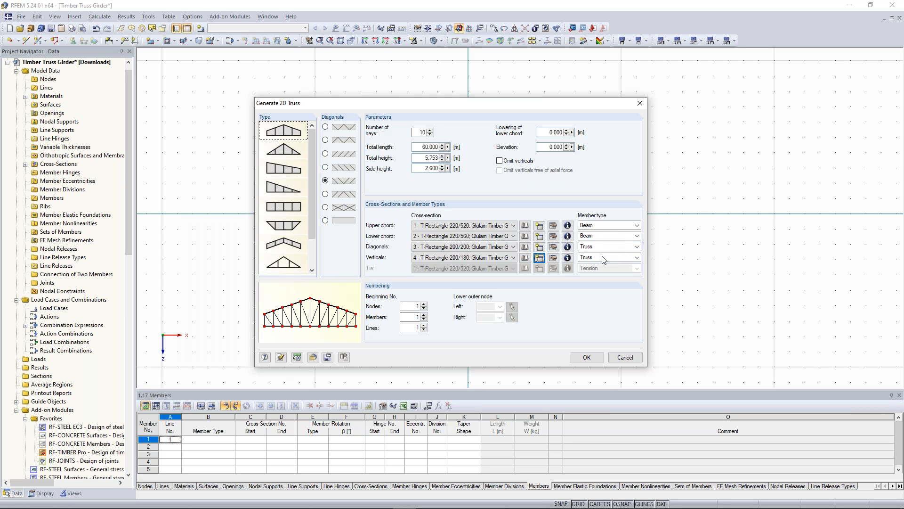
- Generate the 2D truss with the defined parameters and bring the whole girder into view
left_click(587, 357)
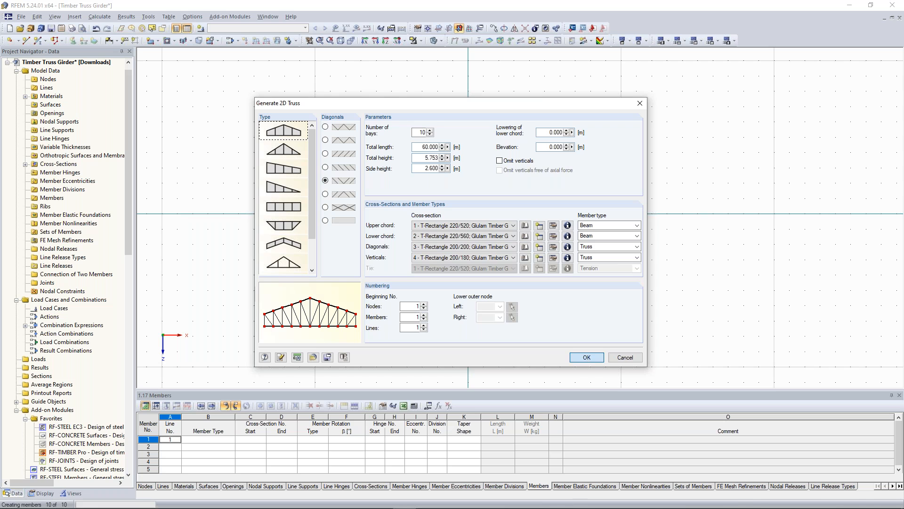
scroll(613, 246, "down", 5)
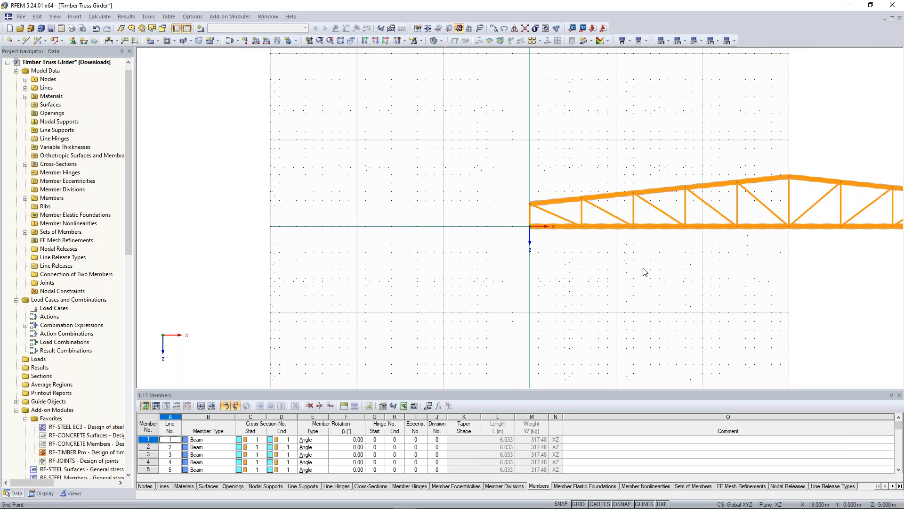
middle_click_drag(648, 273, 495, 261)
scroll(495, 260, "up", 1)
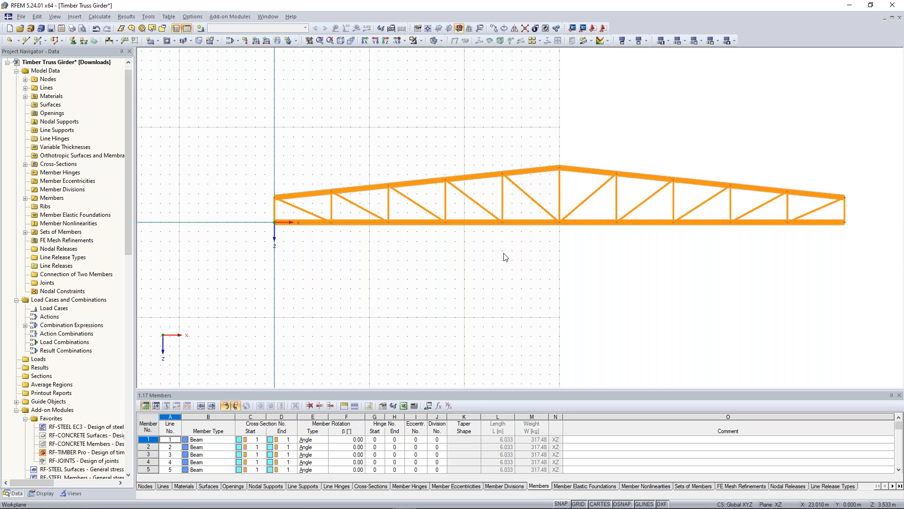
middle_click_drag(502, 256, 469, 252)
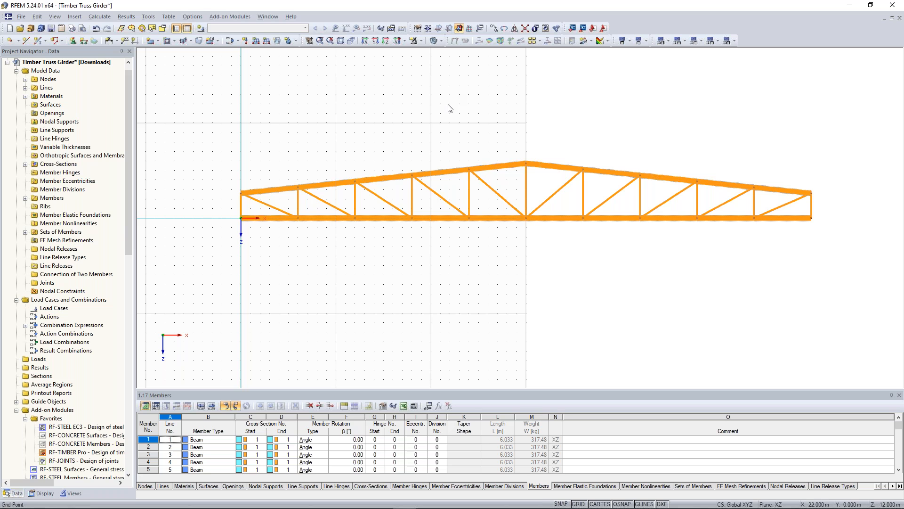
- Set the work plane's number of grid points to adapt dynamically to the size of the model
right_click(443, 116)
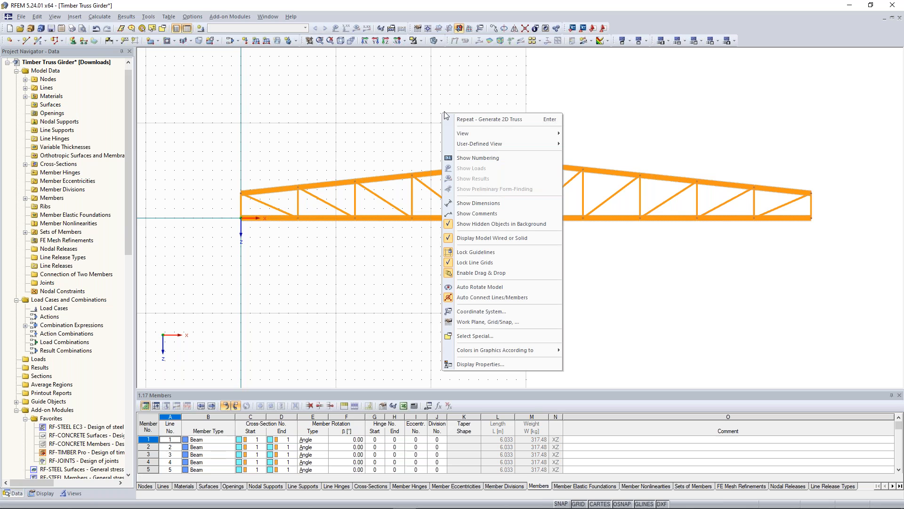
left_click(498, 323)
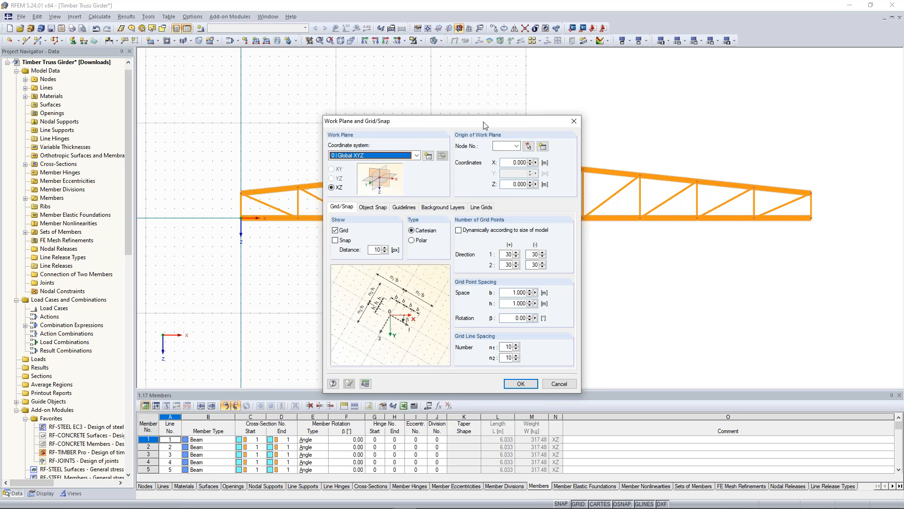
left_click_drag(476, 116, 443, 97)
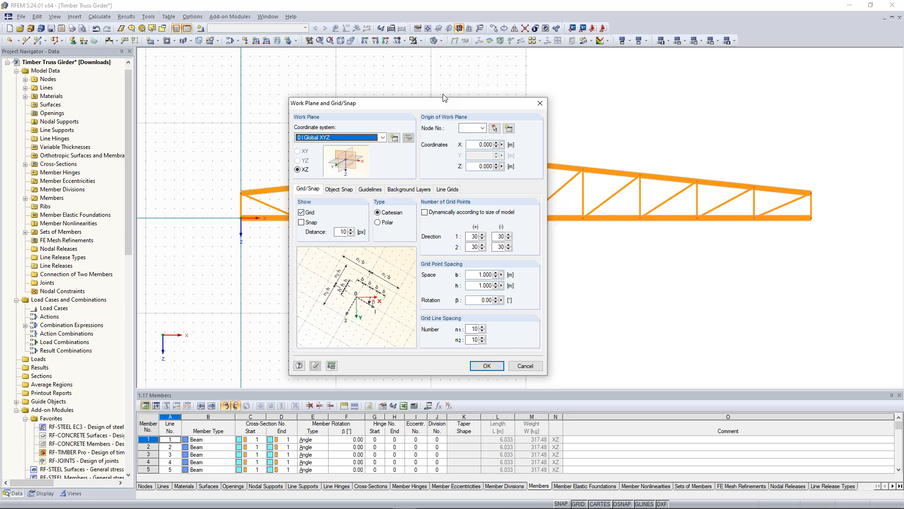
left_click_drag(442, 97, 422, 76)
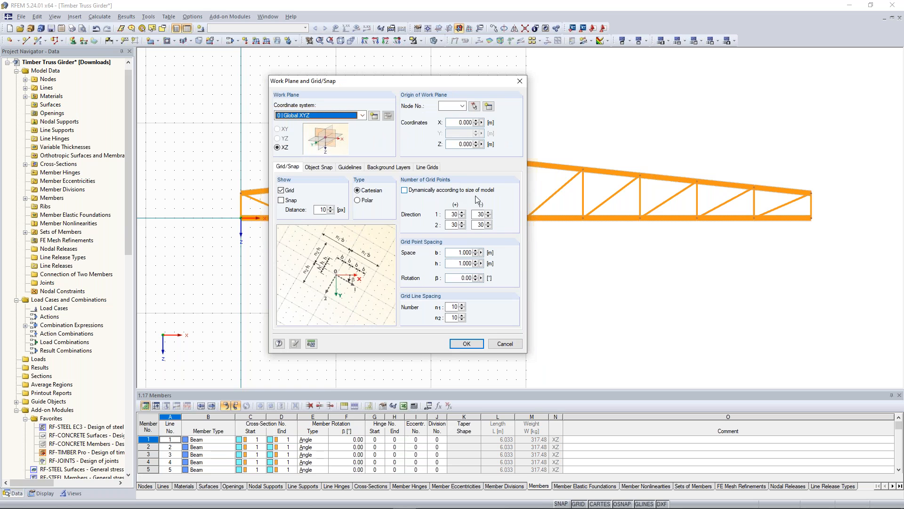
left_click(423, 192)
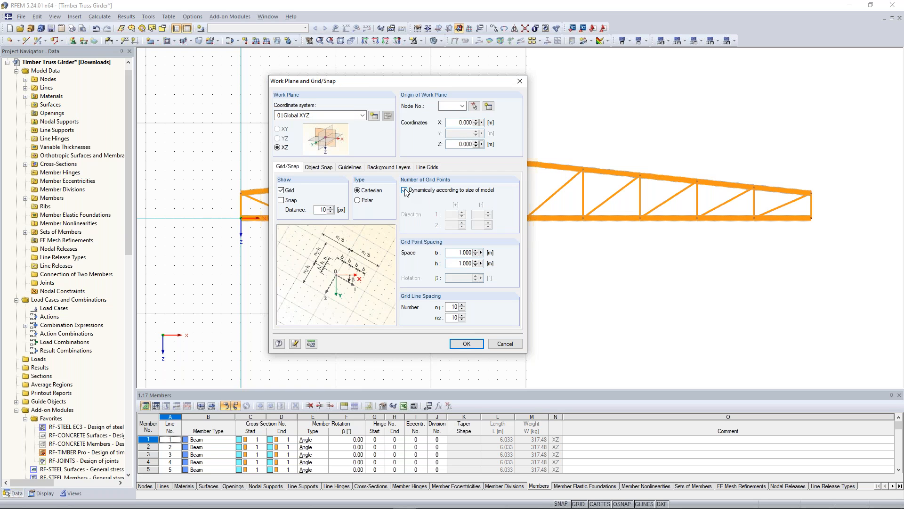
left_click(472, 344)
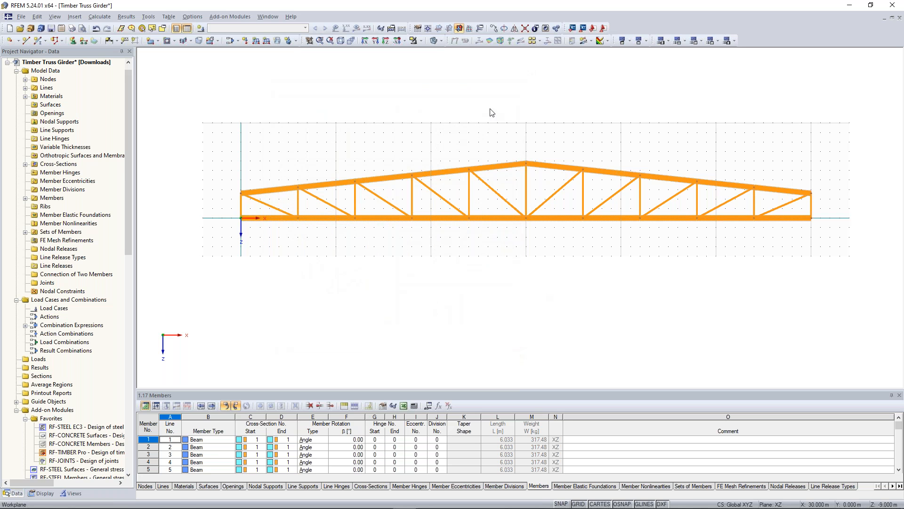
scroll(497, 128, "up", 3)
scroll(468, 125, "down", 4)
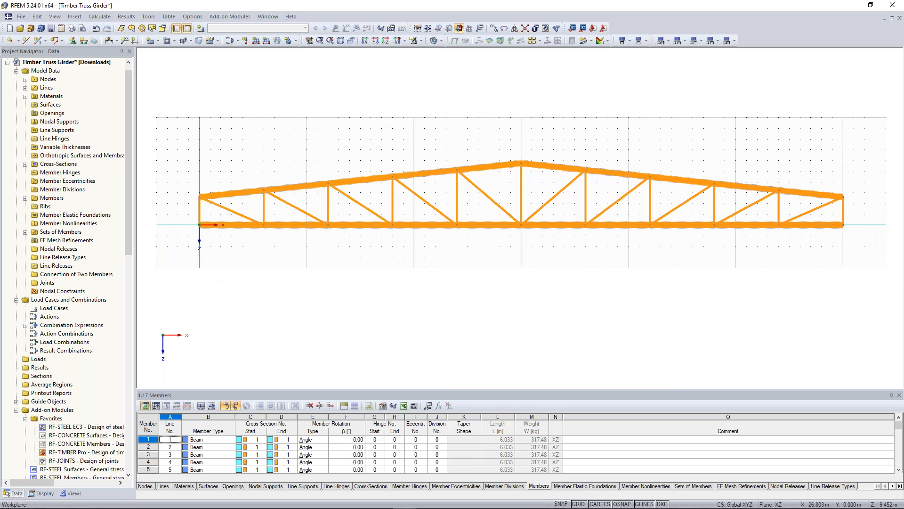
- Delete the vertical and the outermost lower chord member at each end of the truss girder
middle_click_drag(497, 156, 523, 170)
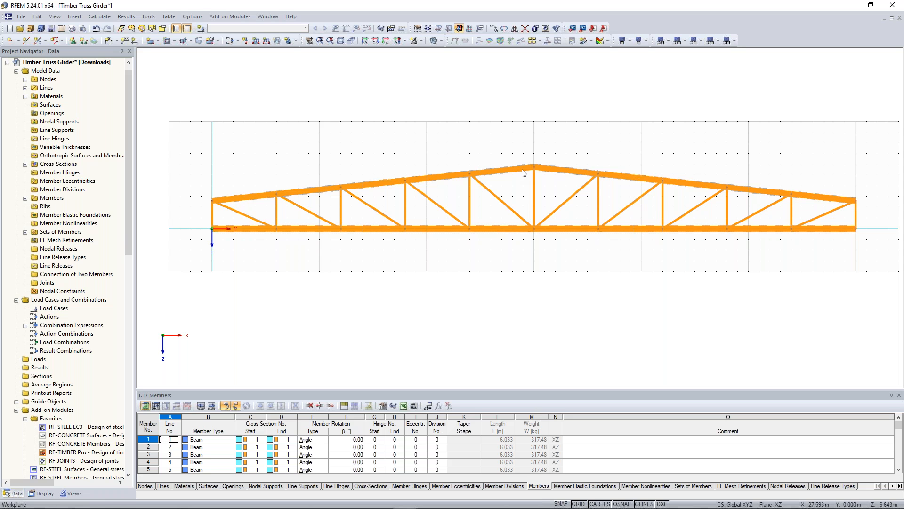
scroll(509, 145, "down", 1)
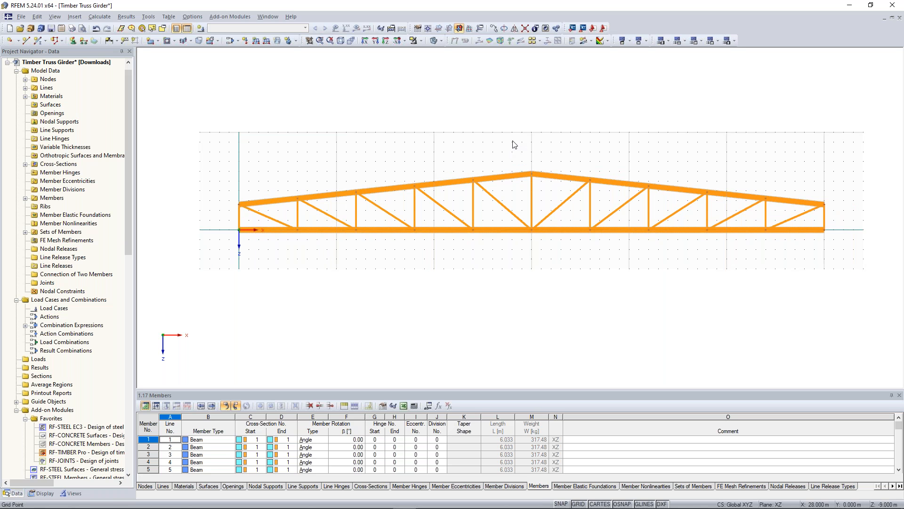
middle_click_drag(473, 140, 481, 128)
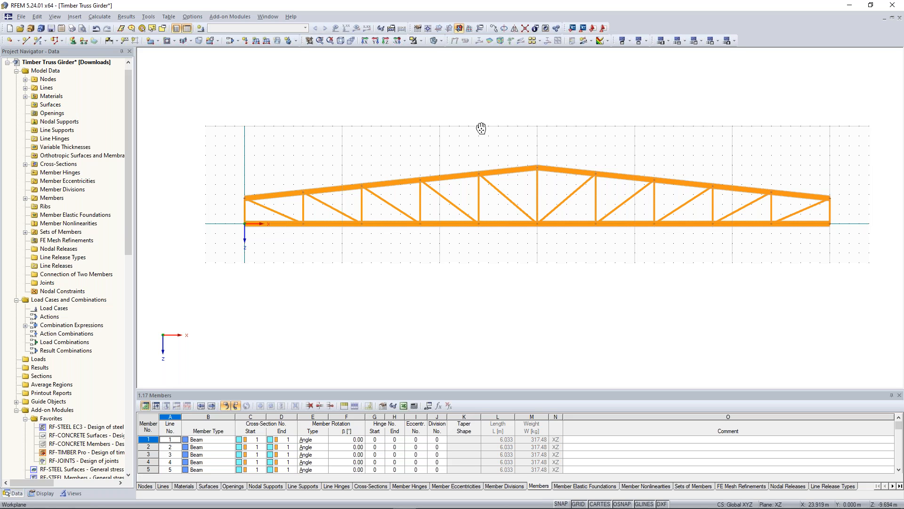
middle_click_drag(481, 128, 485, 126)
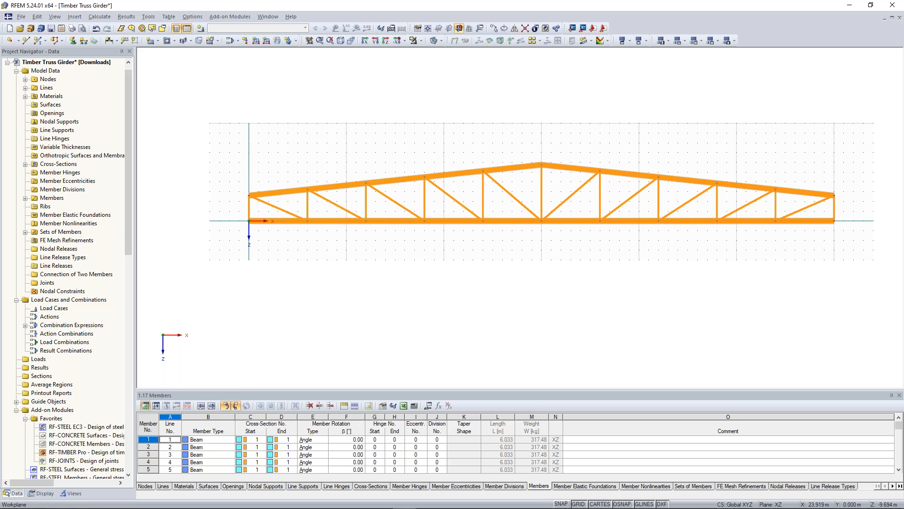
left_click_drag(258, 241, 237, 216)
left_click_drag(850, 241, 827, 211)
left_click(825, 171)
left_click_drag(824, 168, 851, 205)
scroll(285, 266, "up", 3)
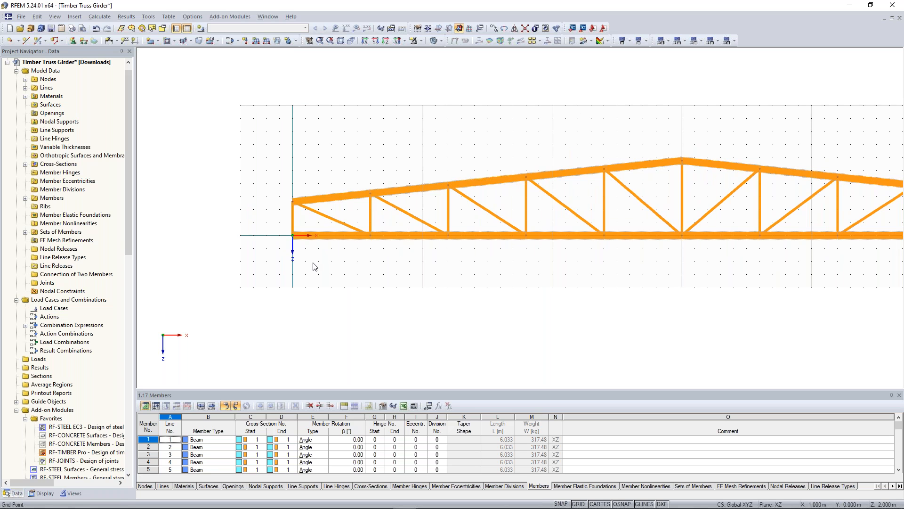
left_click_drag(317, 267, 285, 242)
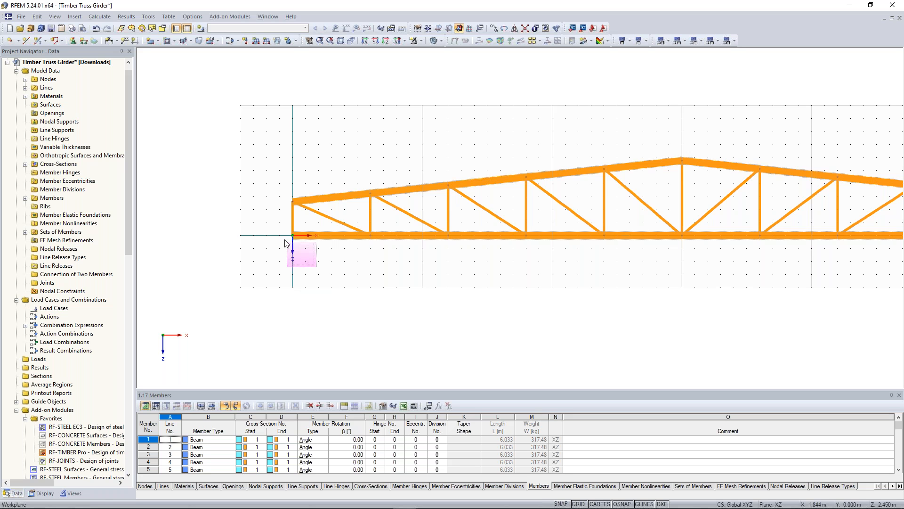
right_click(241, 239)
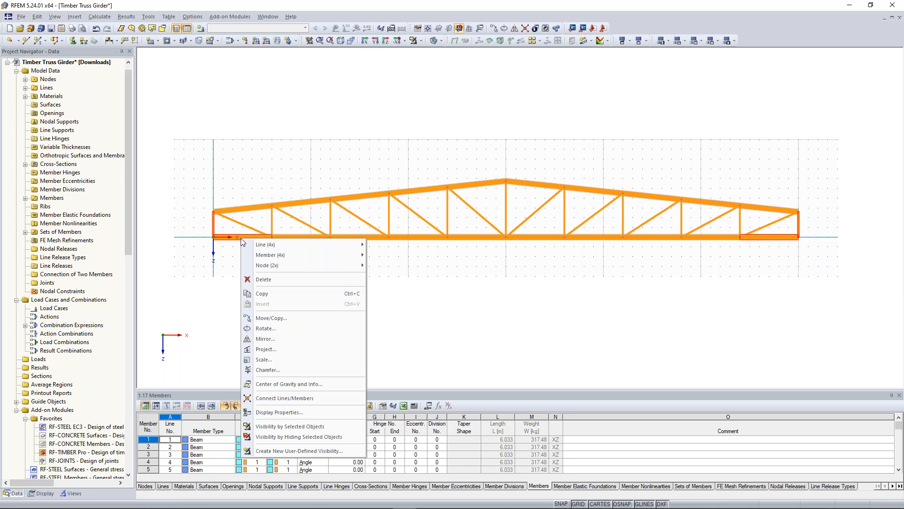
left_click(285, 281)
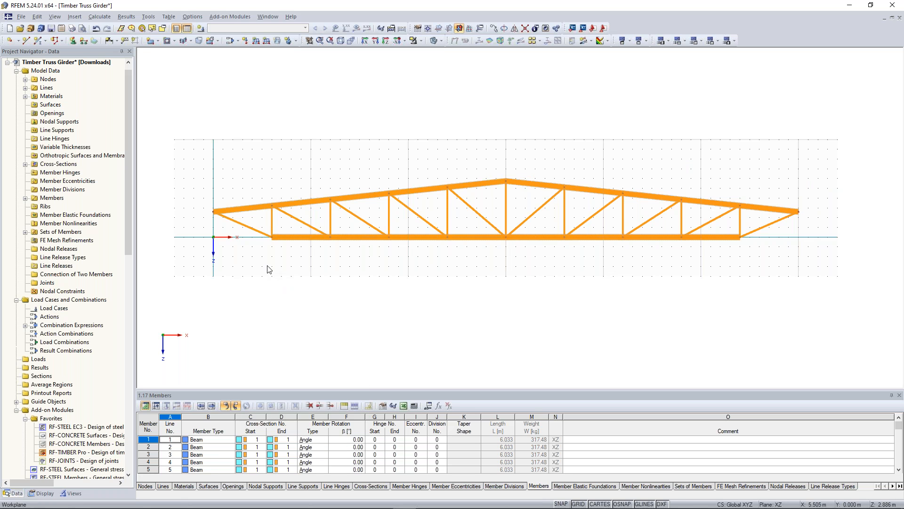
- Examine both end bays of the girder around the outermost diagonals and the ends of the lower chord
middle_click_drag(268, 266, 279, 268)
scroll(277, 266, "up", 2)
scroll(276, 265, "down", 3)
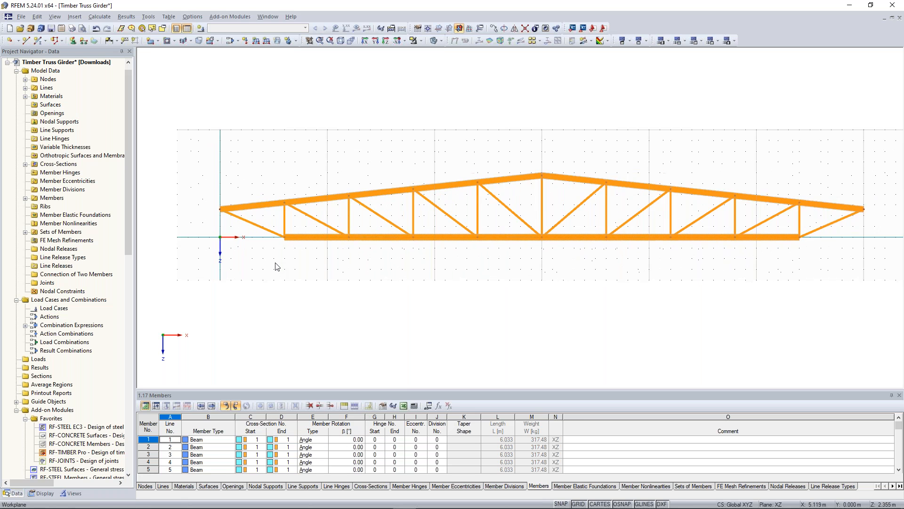
scroll(252, 255, "up", 2)
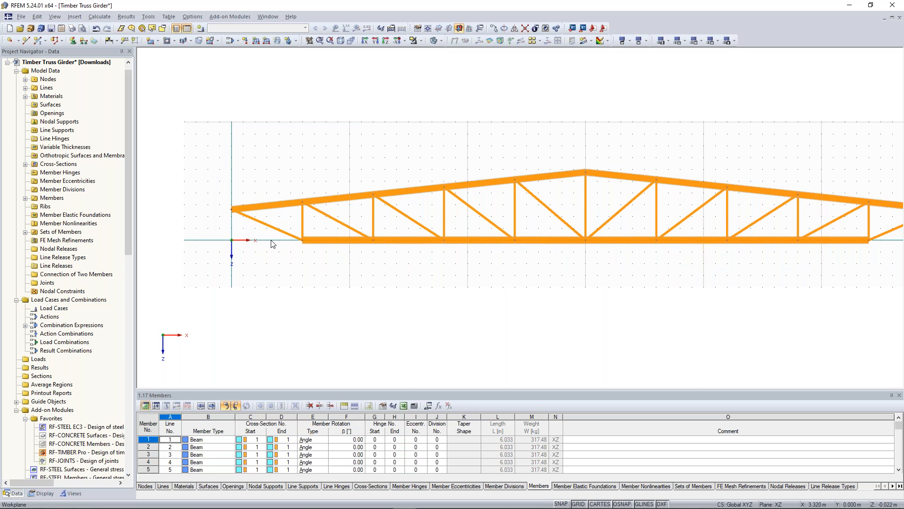
scroll(260, 245, "down", 1)
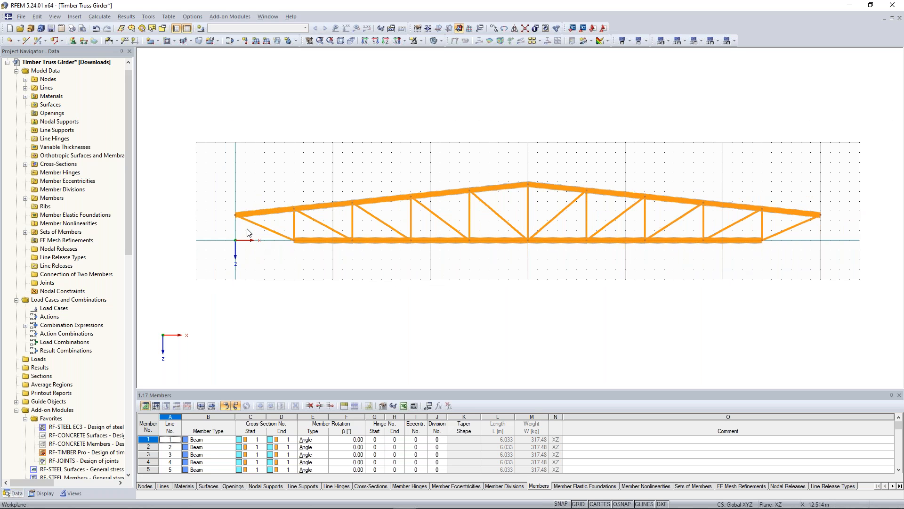
scroll(248, 252, "up", 1)
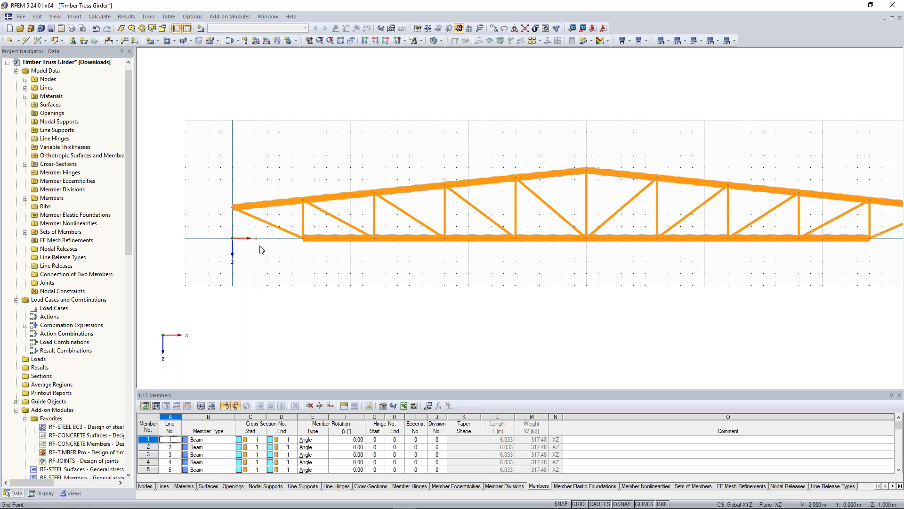
scroll(291, 221, "up", 1)
scroll(291, 221, "down", 1)
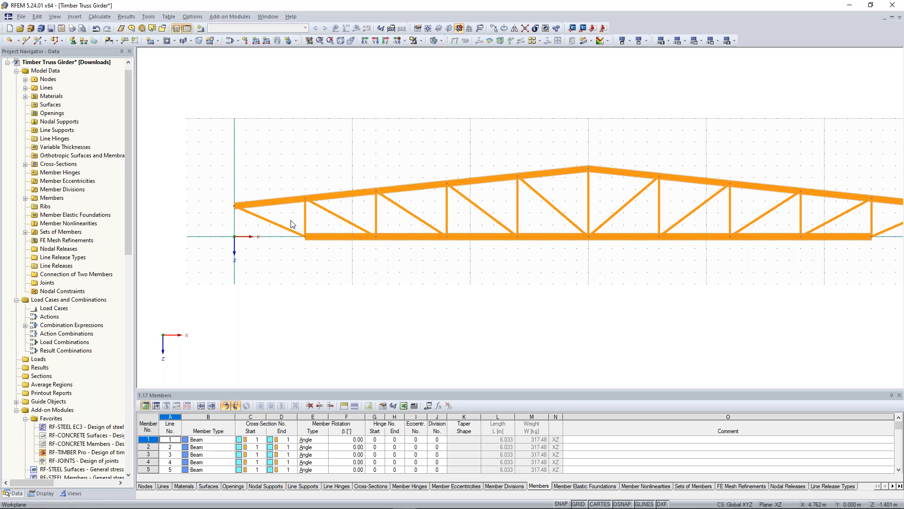
scroll(291, 224, "down", 1)
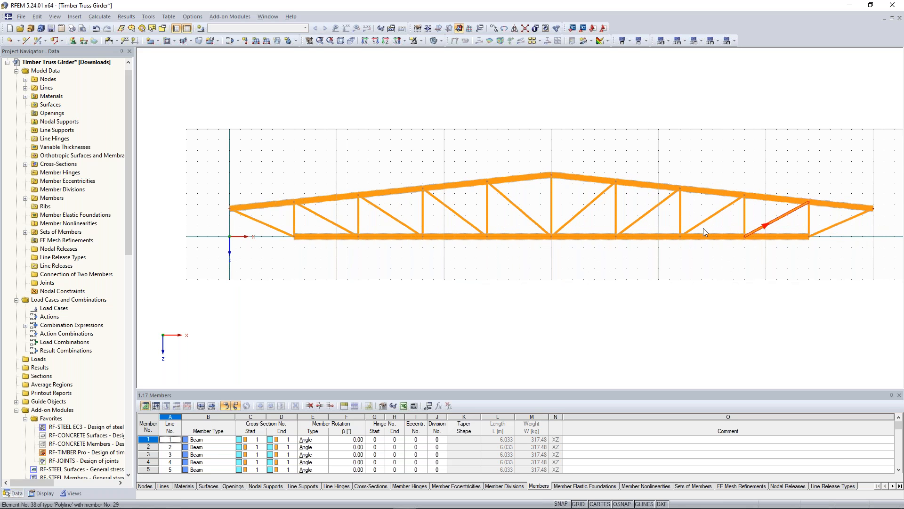
scroll(260, 222, "up", 1)
scroll(306, 262, "down", 2)
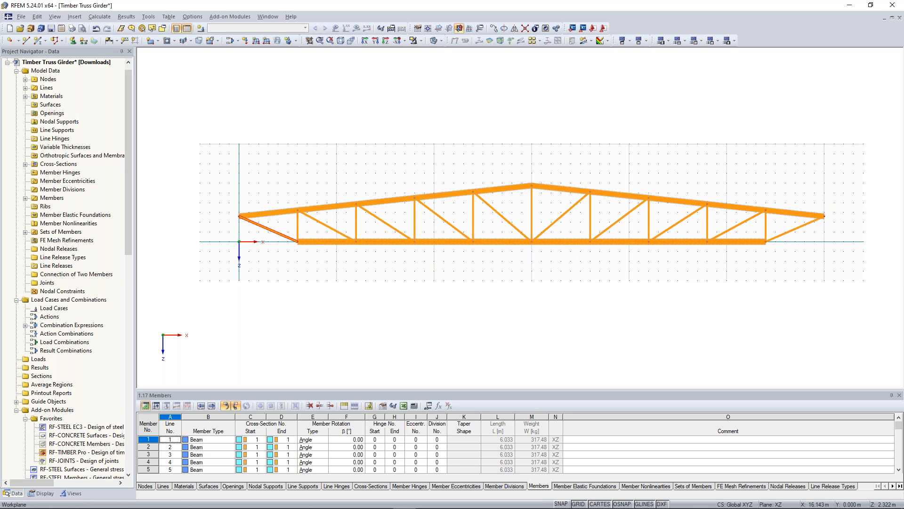
middle_click_drag(362, 260, 322, 262)
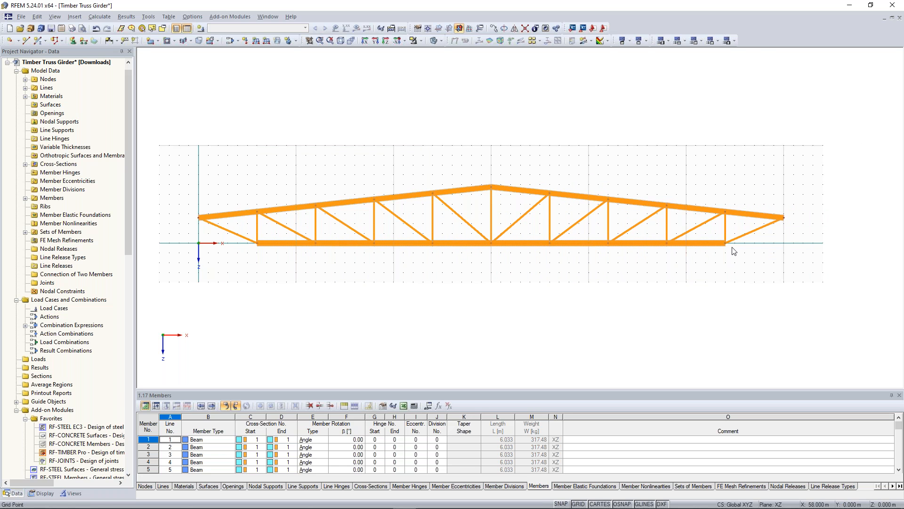
- Change the member type of the two outermost diagonals to Beam
left_click(234, 237)
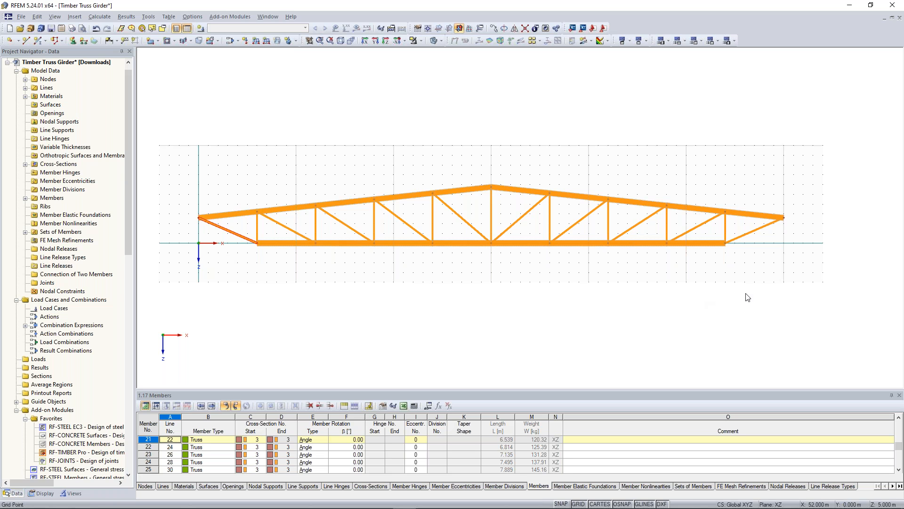
left_click(758, 233)
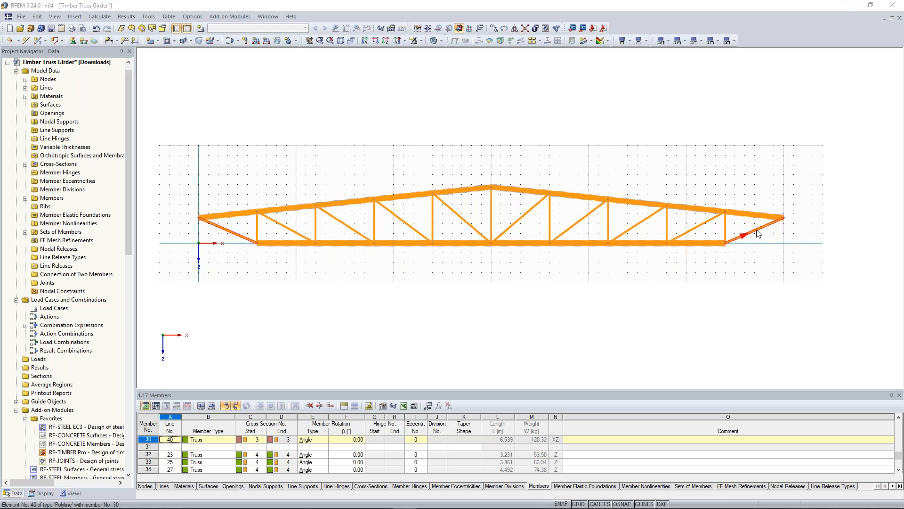
double_click(758, 234)
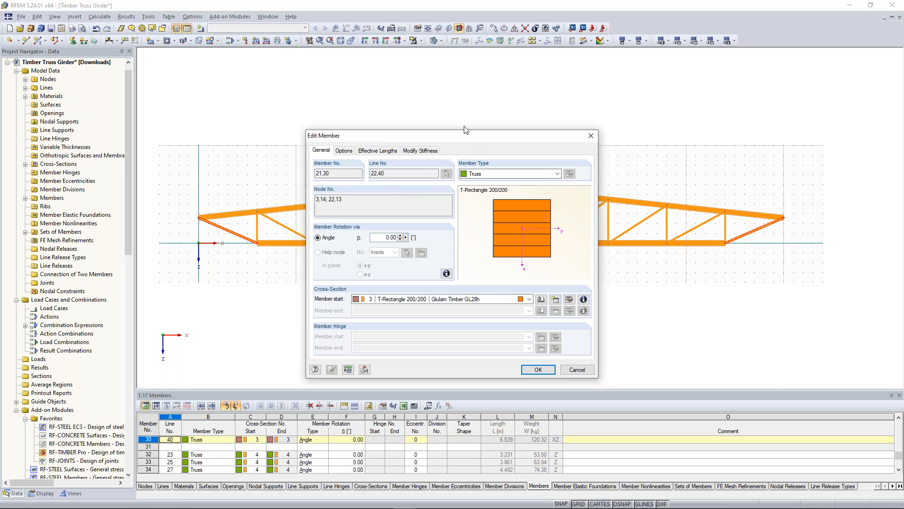
left_click(514, 151)
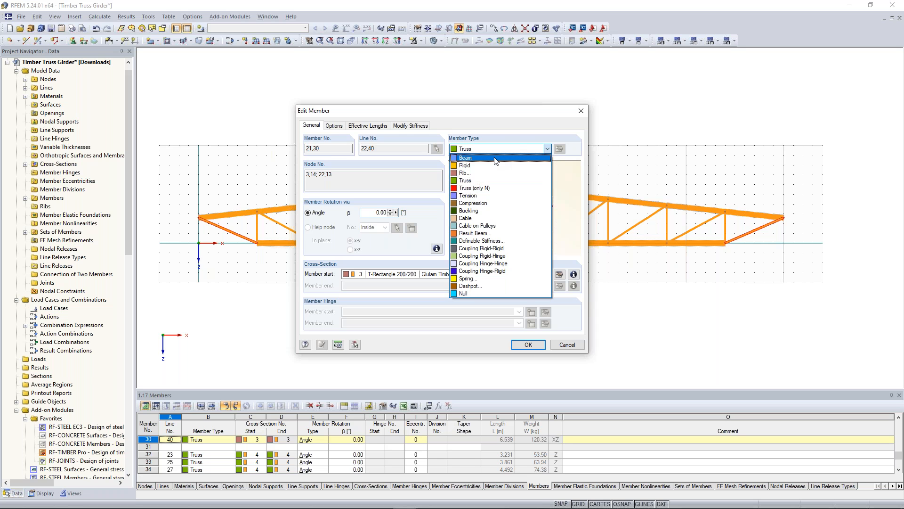
left_click(496, 158)
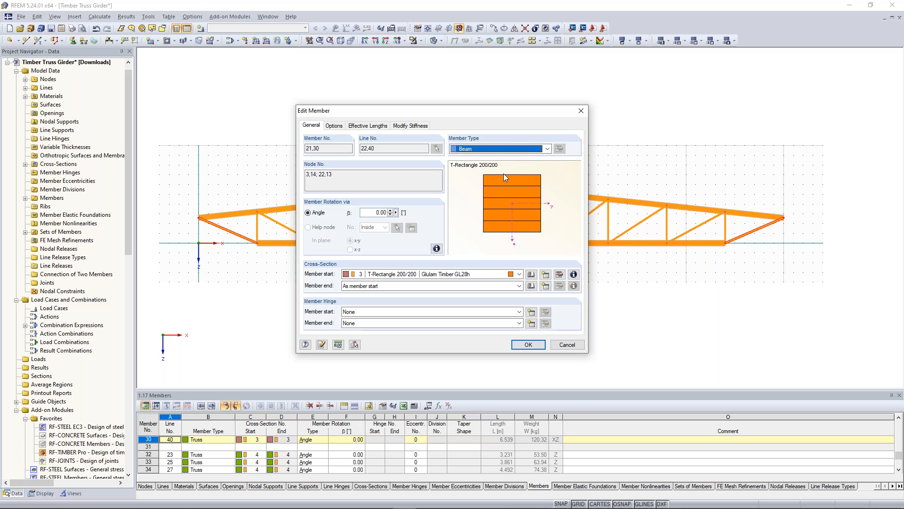
left_click(528, 345)
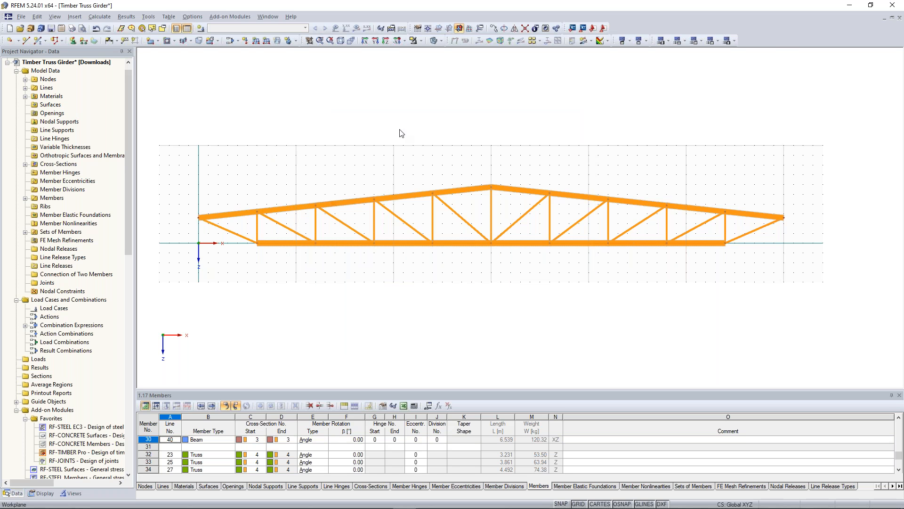
- Display the model in wireframe and examine the chords and end diagonals along the whole girder
left_click(435, 42)
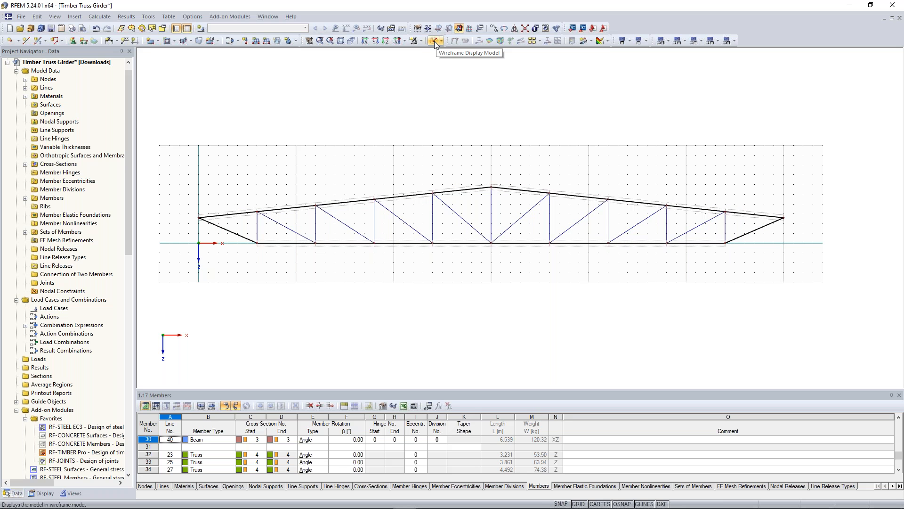
scroll(276, 265, "up", 3)
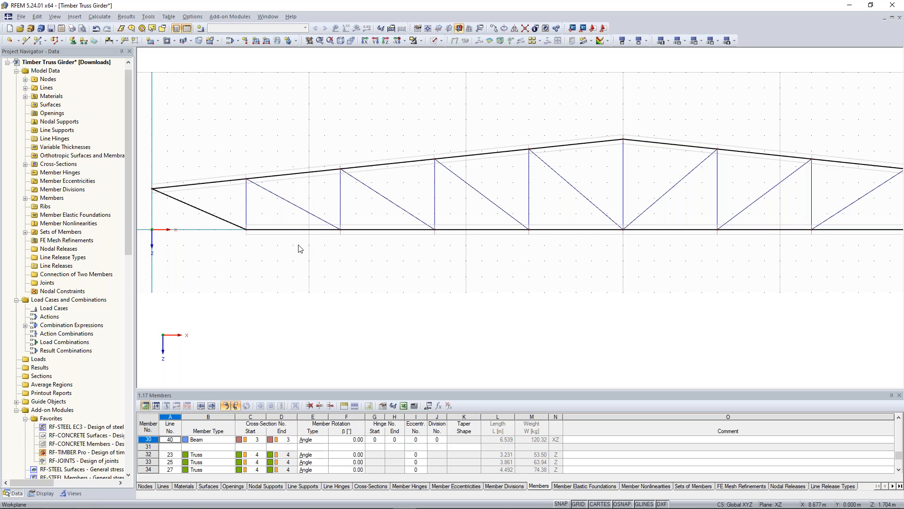
scroll(265, 207, "up", 1)
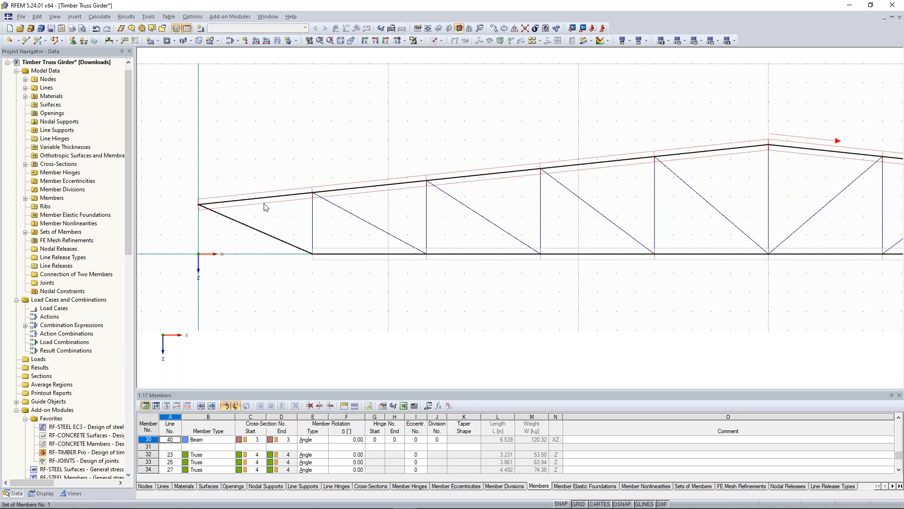
scroll(266, 207, "down", 4)
scroll(323, 210, "up", 2)
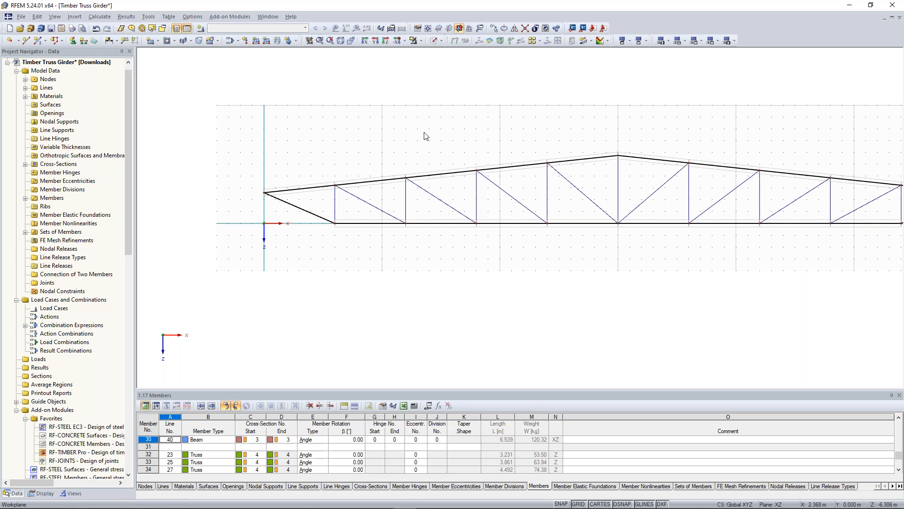
middle_click_drag(424, 135, 391, 135)
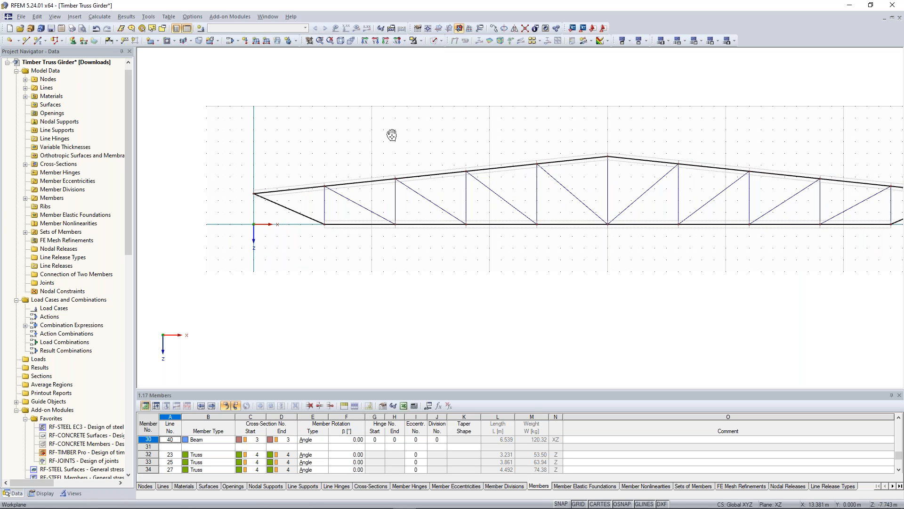
middle_click_drag(391, 135, 345, 136)
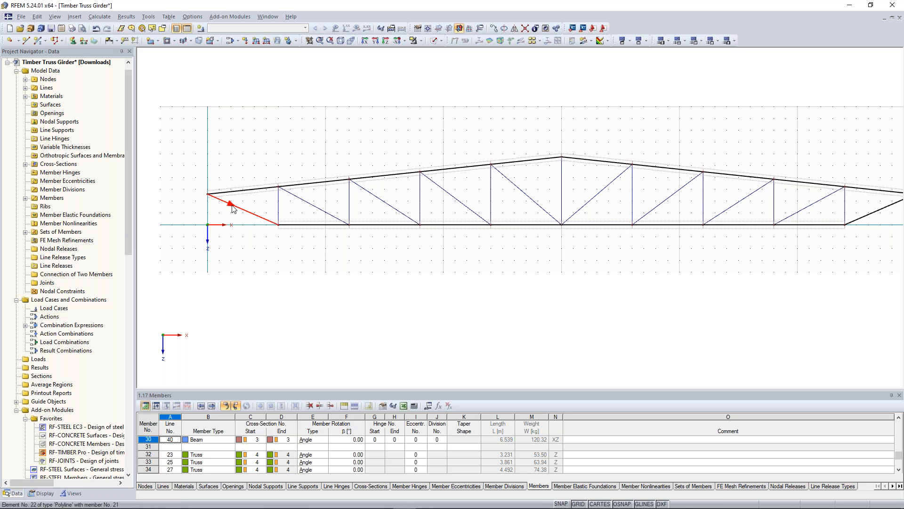
middle_click_drag(707, 262, 689, 264)
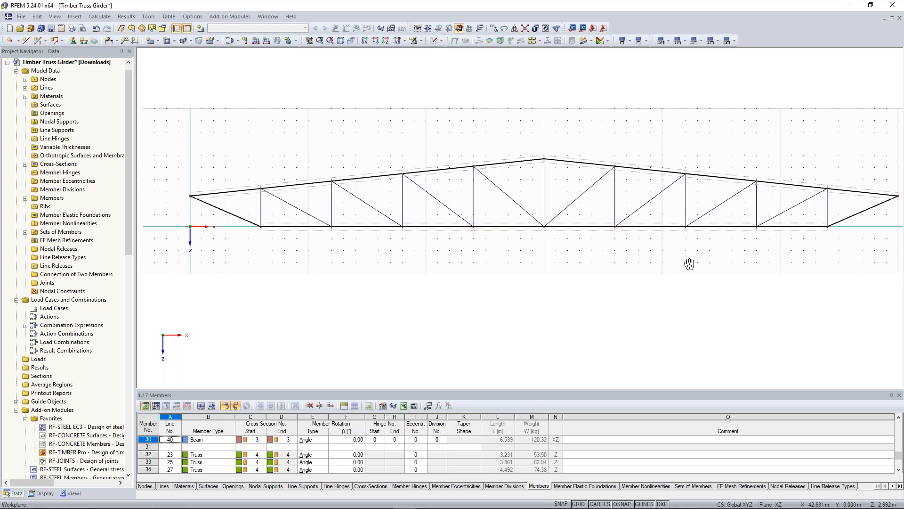
middle_click_drag(689, 264, 686, 264)
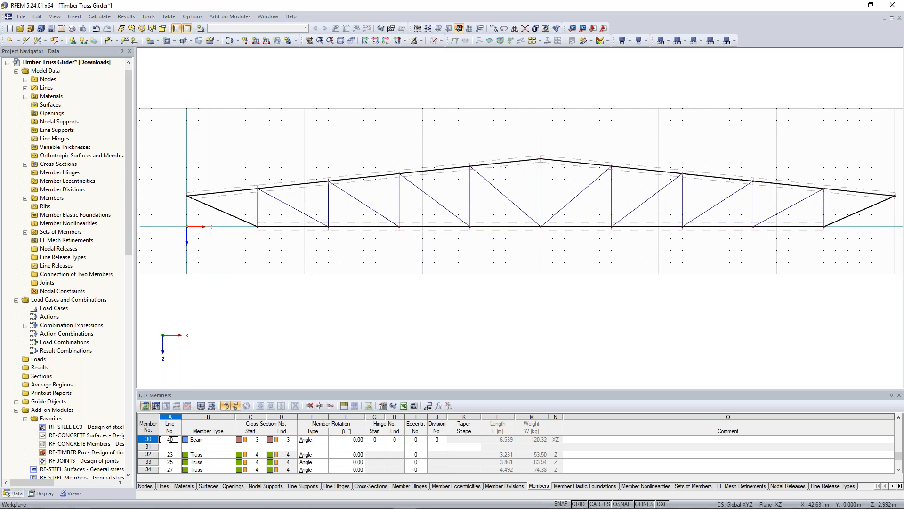
- Add the two end diagonals, members 21 and 30, to the Lower chord set of members
double_click(285, 236)
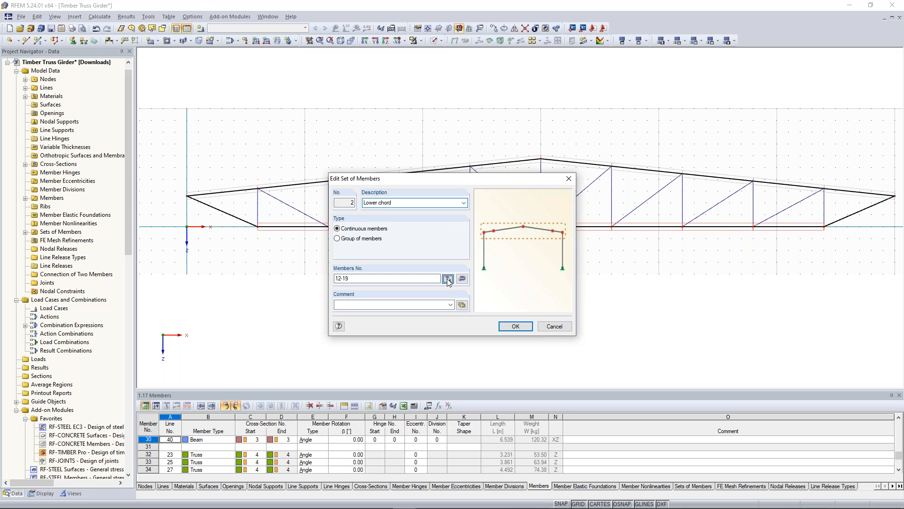
left_click(448, 279)
left_click(238, 217)
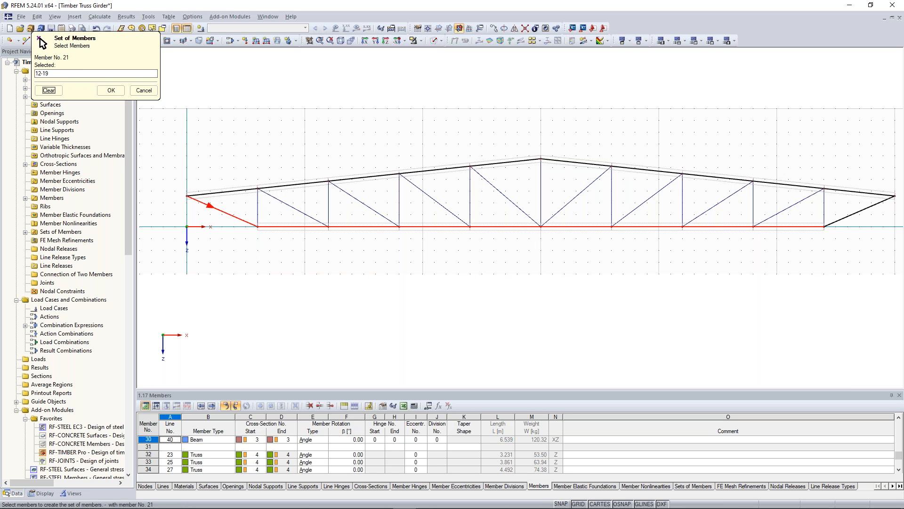
scroll(659, 242, "right", 3)
left_click(768, 218)
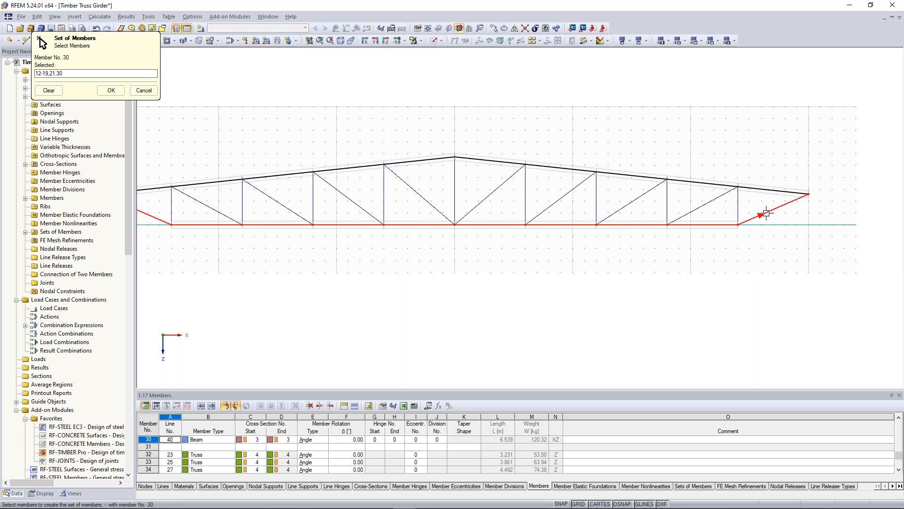
middle_click_drag(375, 194, 394, 191)
middle_click(395, 191)
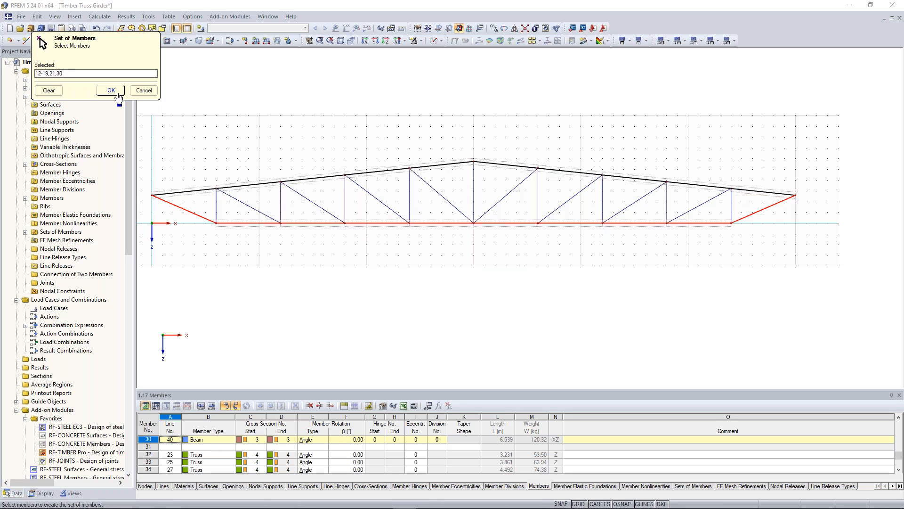
left_click(117, 94)
scroll(375, 231, "down", 2)
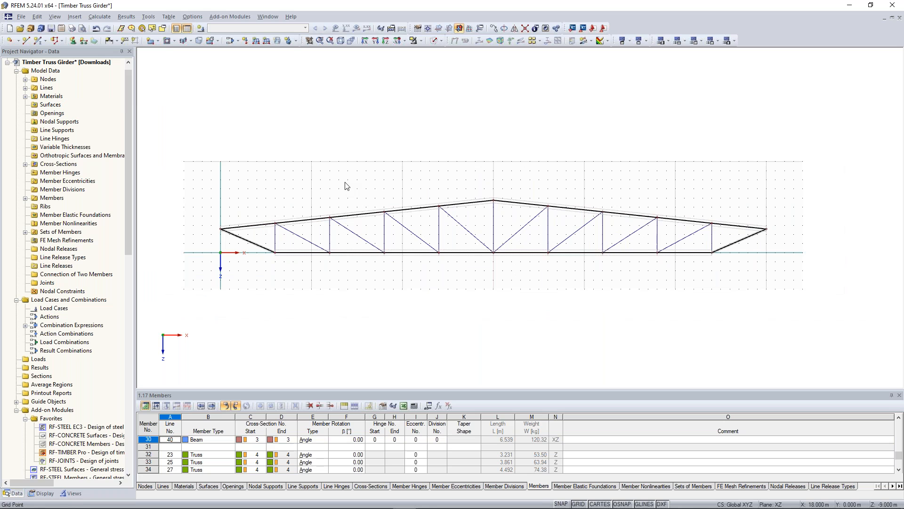
- Place a hinged nodal support at node 3, the end of the upper chord above the coordinate origin
scroll(314, 211, "up", 1)
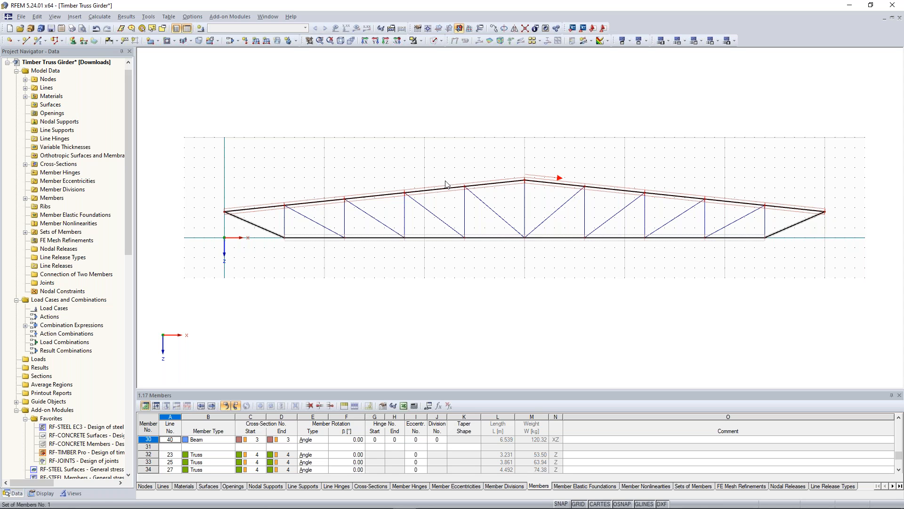
scroll(283, 243, "up", 2)
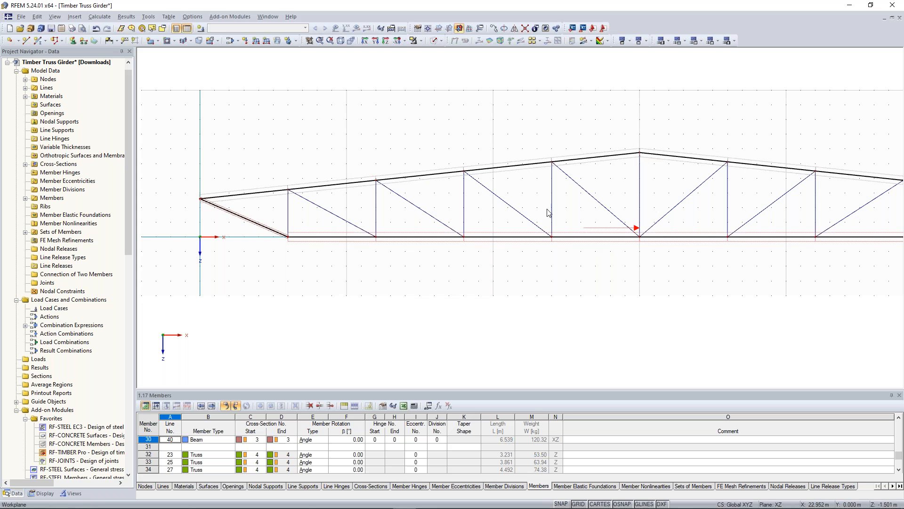
scroll(542, 227, "down", 1)
scroll(549, 231, "down", 1)
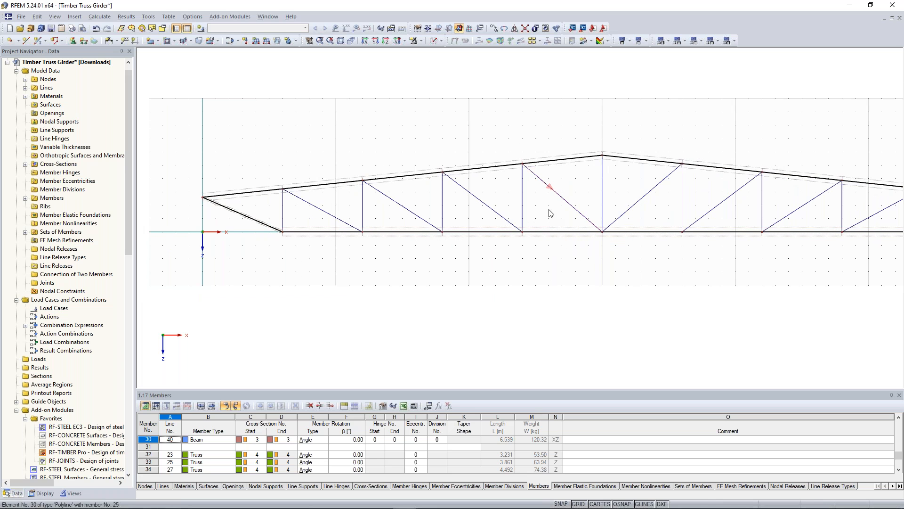
scroll(550, 213, "down", 1)
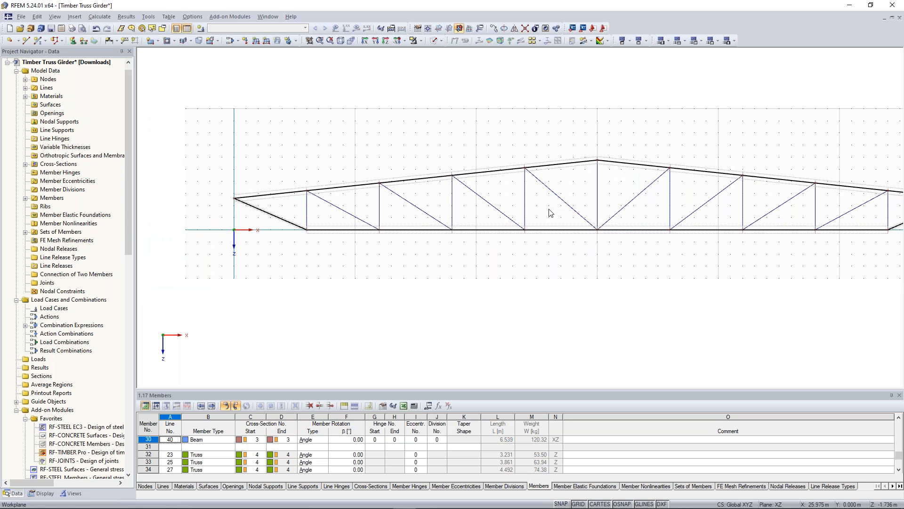
scroll(546, 212, "down", 1)
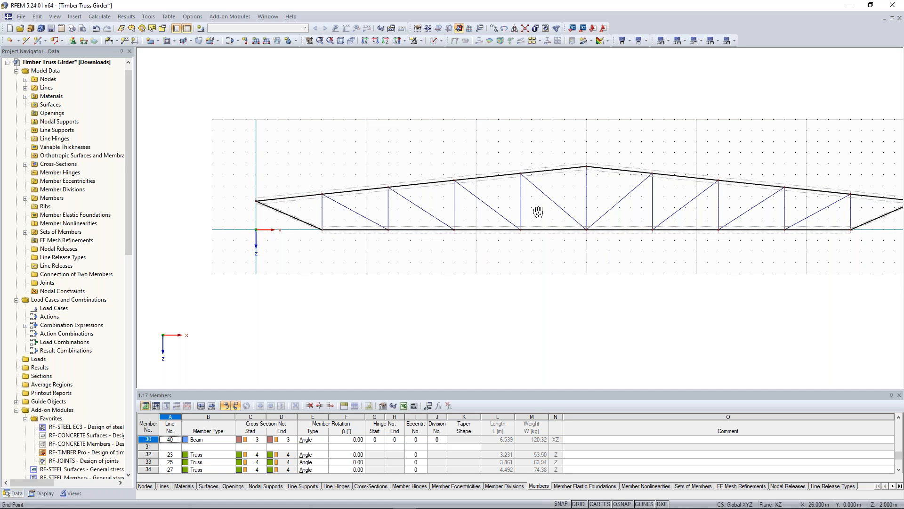
middle_click_drag(538, 212, 485, 209)
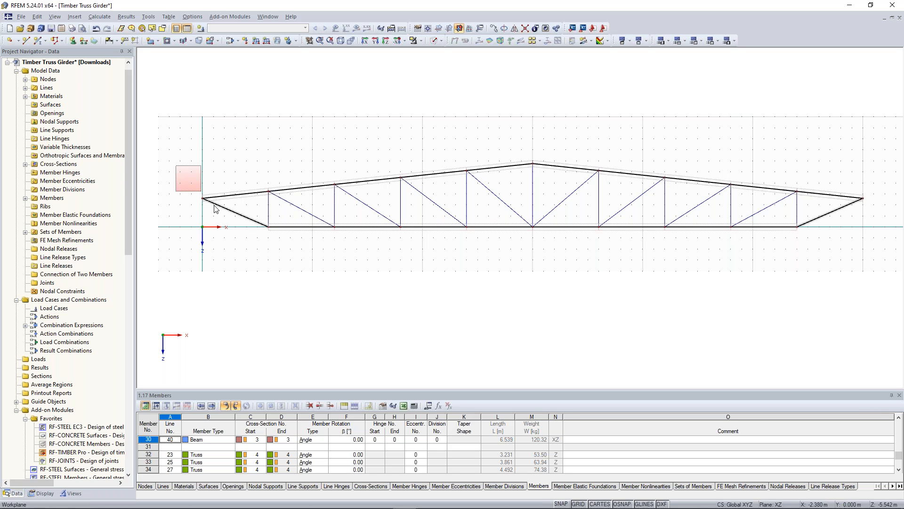
left_click(74, 42)
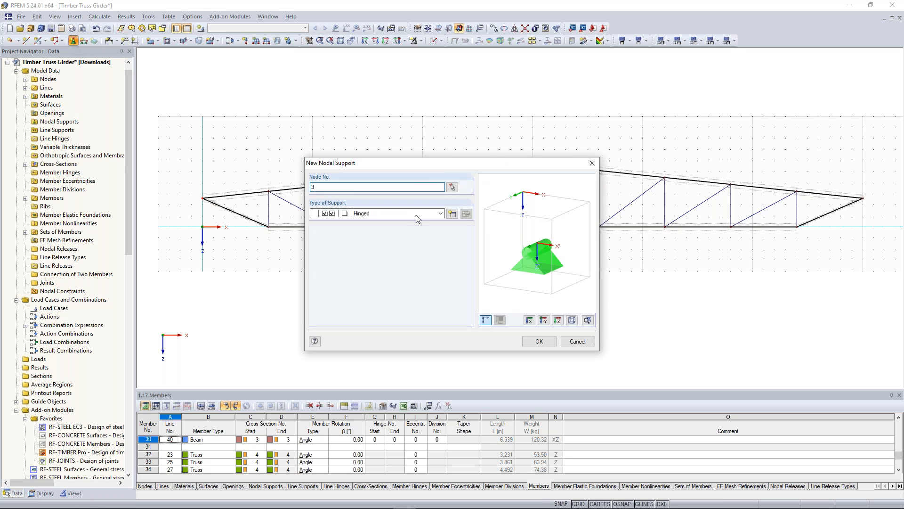
left_click_drag(437, 164, 402, 127)
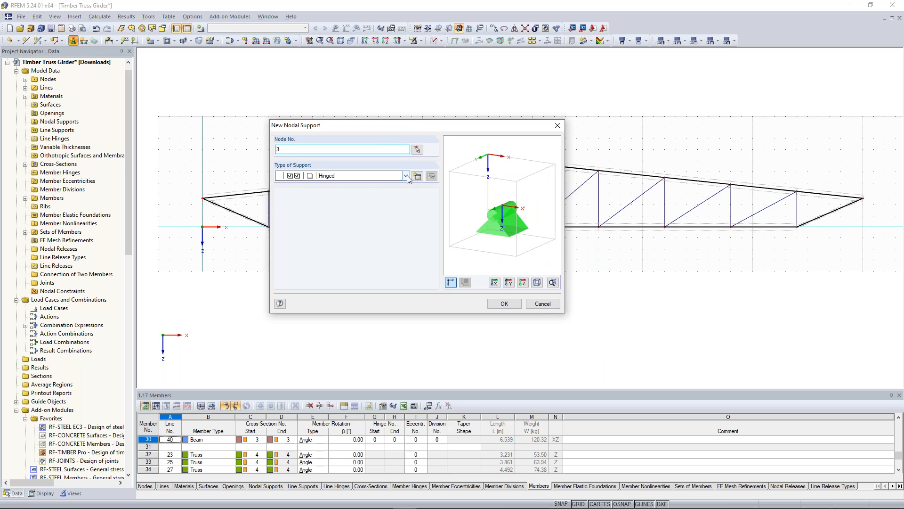
left_click(503, 303)
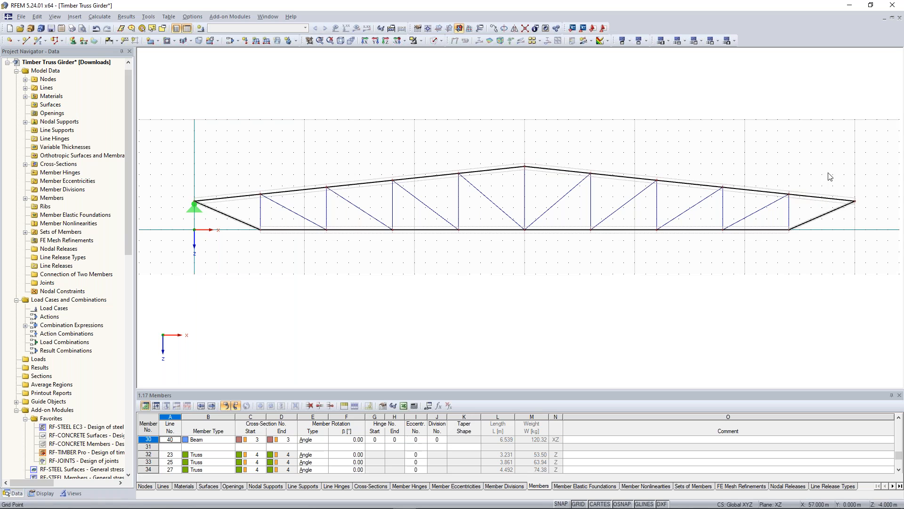
- Define a new nodal support type with uX released and assign it to node 13 at the girder's opposite end
left_click(77, 43)
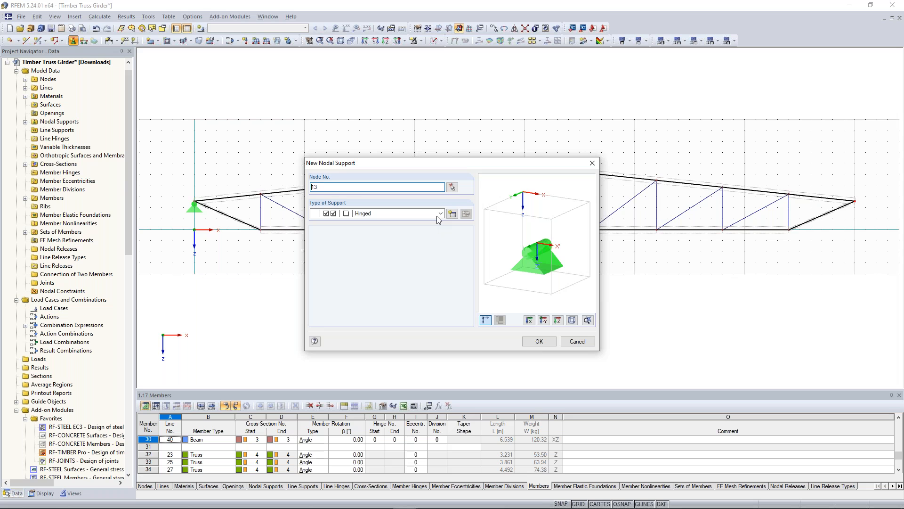
left_click(452, 213)
left_click(333, 251)
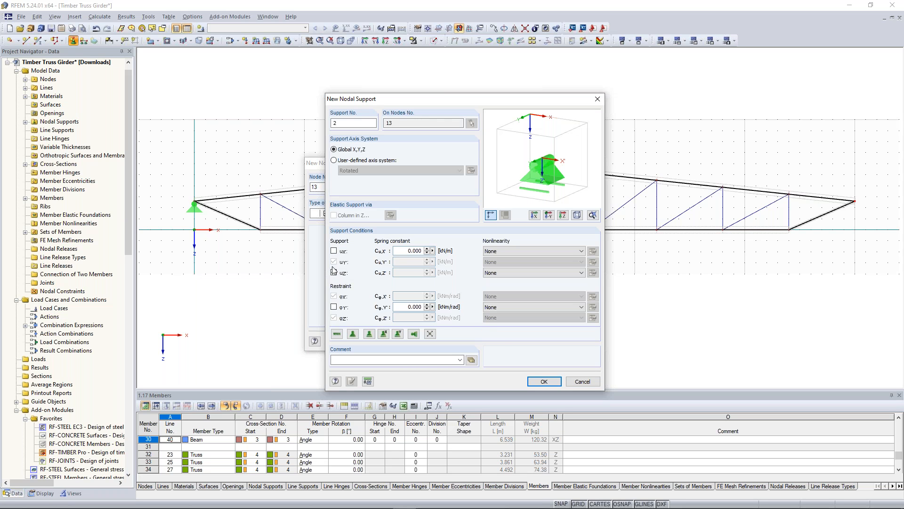
left_click(544, 381)
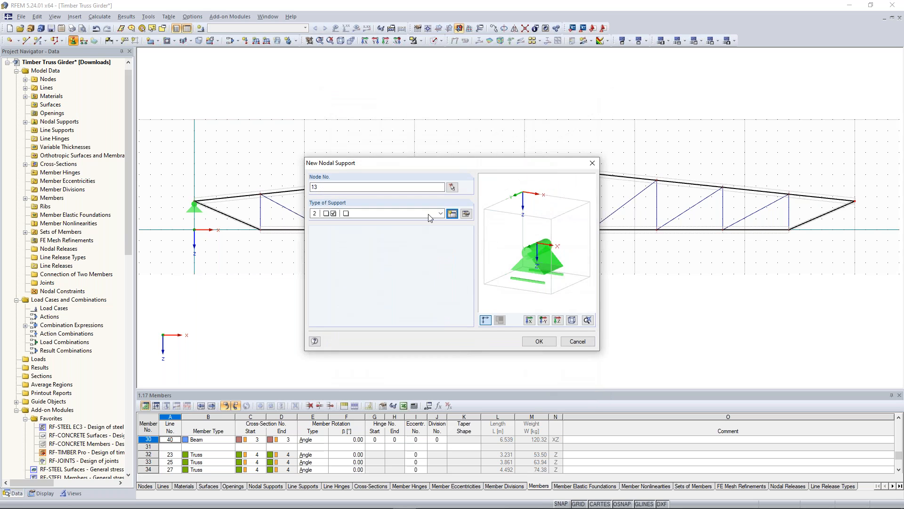
left_click(441, 213)
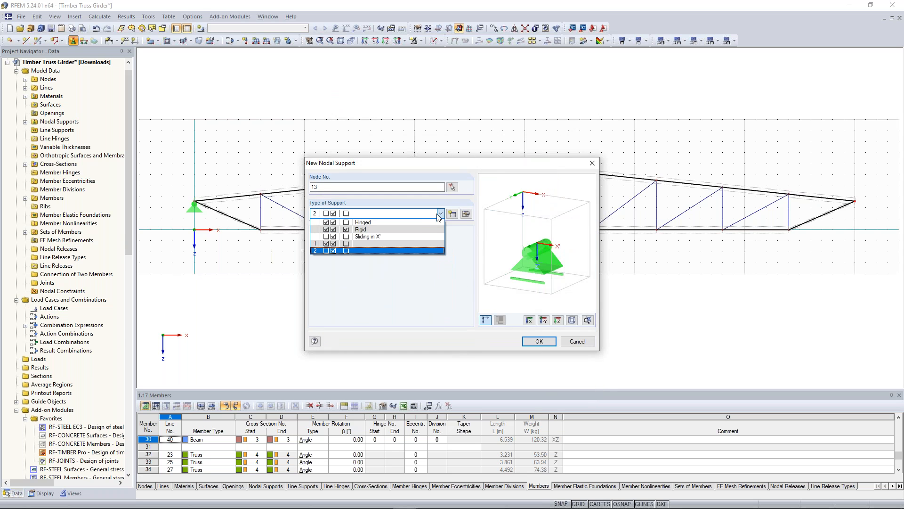
left_click(391, 250)
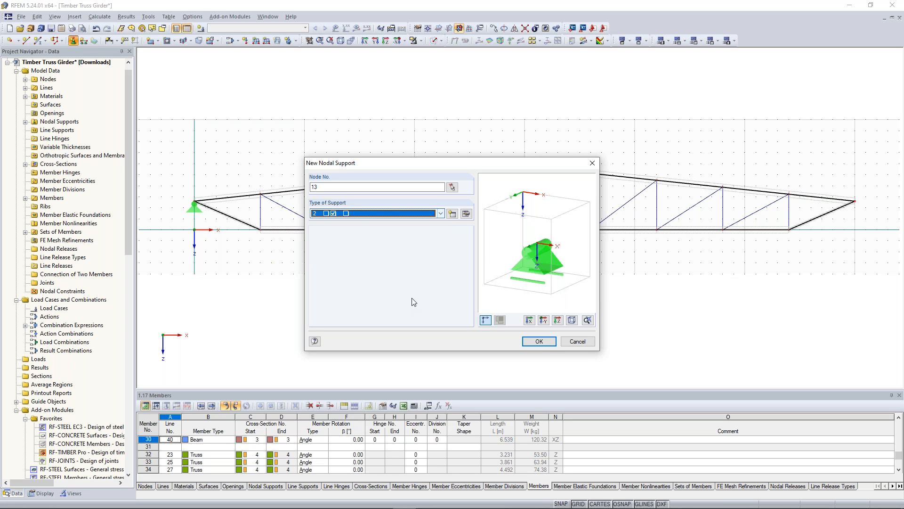
left_click(541, 342)
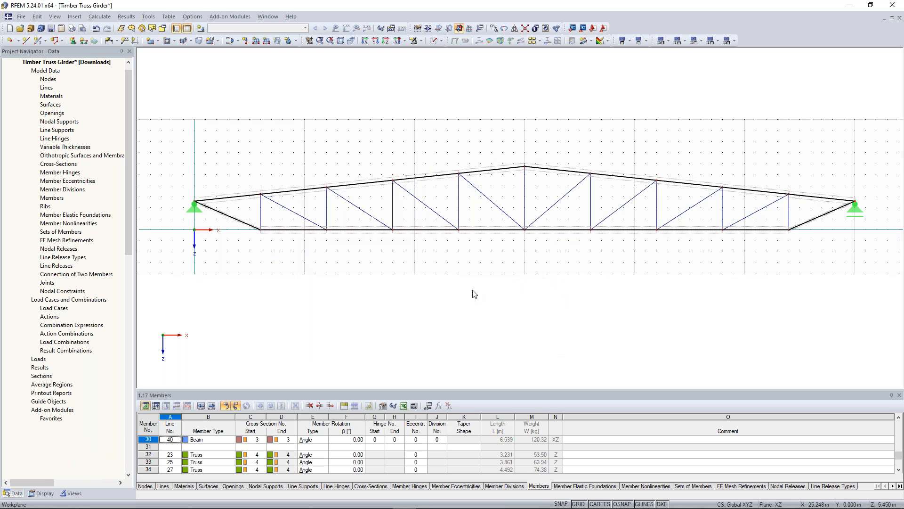
- Display the model as solid members and examine the supports, chords and ridge along the whole girder
left_click(433, 43)
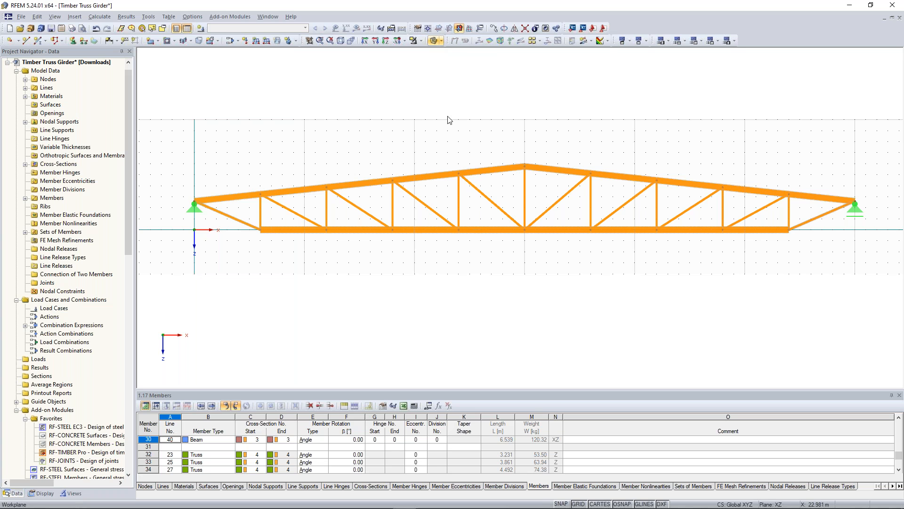
middle_click_drag(496, 119, 468, 125)
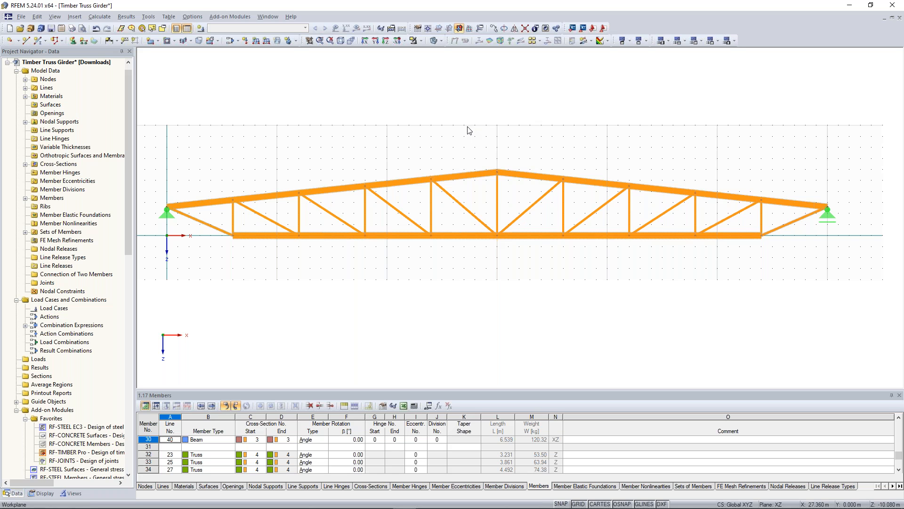
scroll(218, 219, "up", 1)
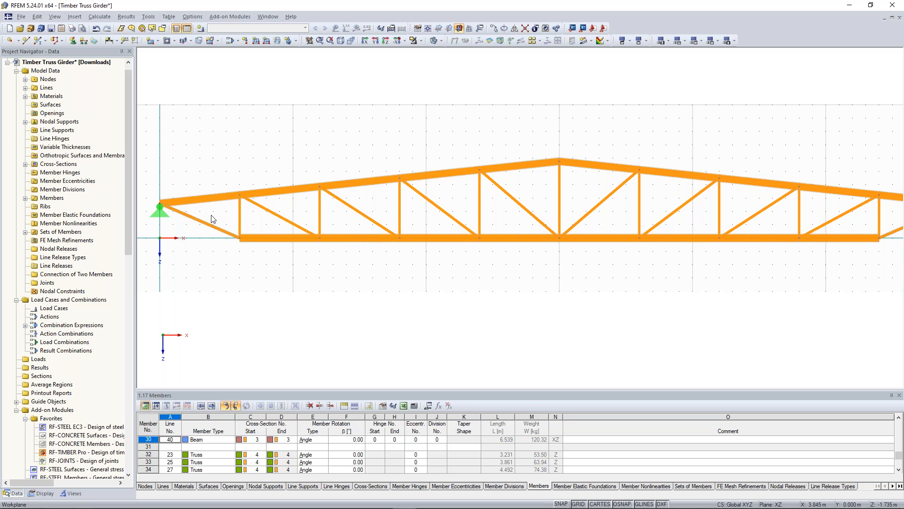
scroll(788, 213, "down", 1)
middle_click_drag(788, 212, 678, 214)
middle_click_drag(430, 264, 464, 275)
scroll(449, 276, "down", 1)
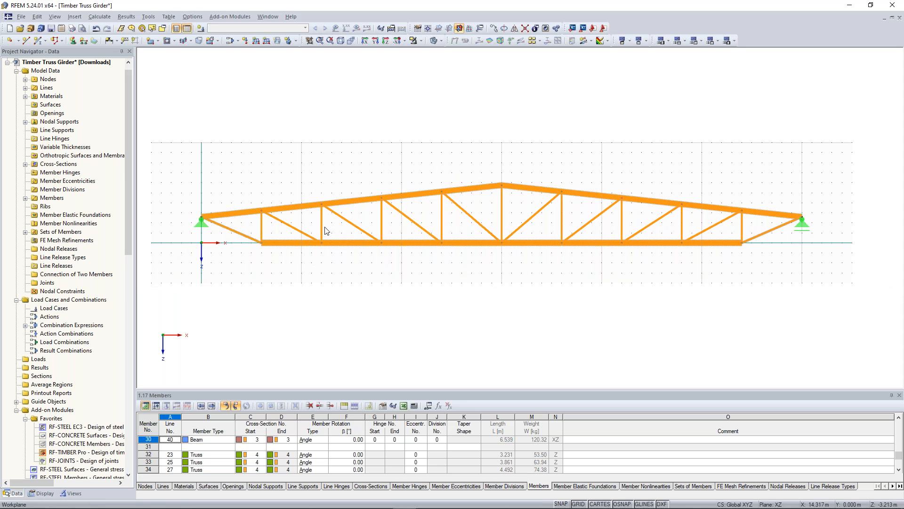
scroll(253, 231, "up", 1)
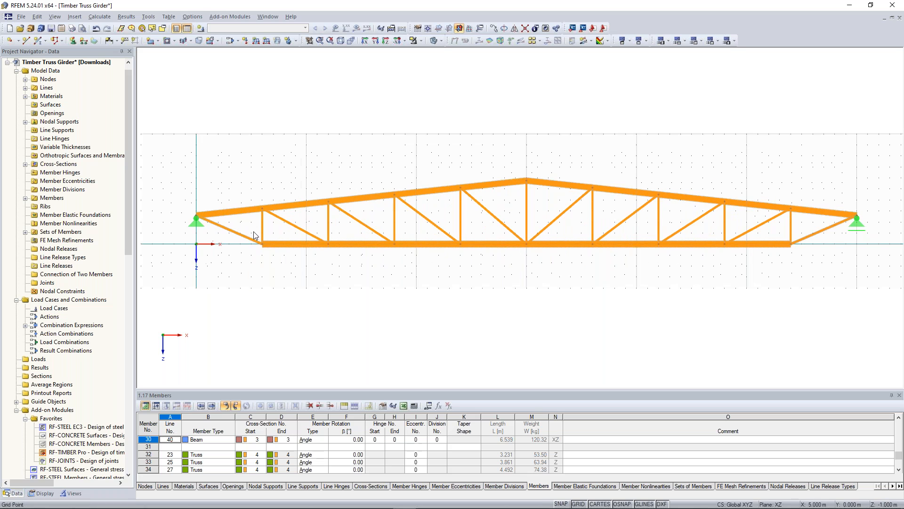
left_click(233, 211)
left_click(609, 130)
middle_click_drag(288, 243, 271, 238)
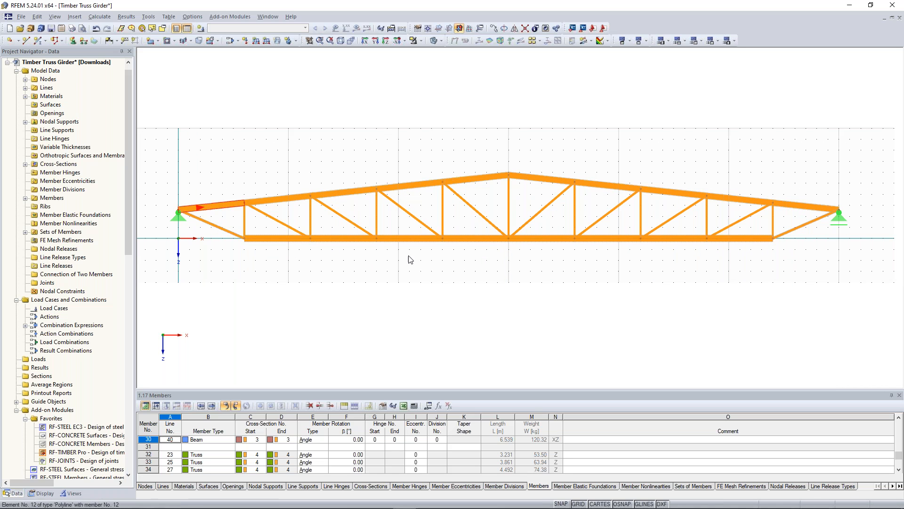
scroll(494, 160, "down", 1)
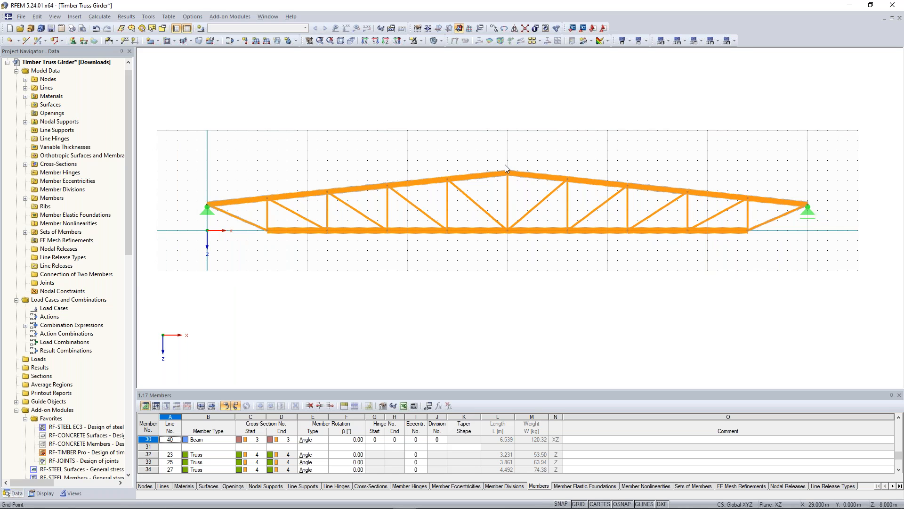
scroll(505, 165, "up", 1)
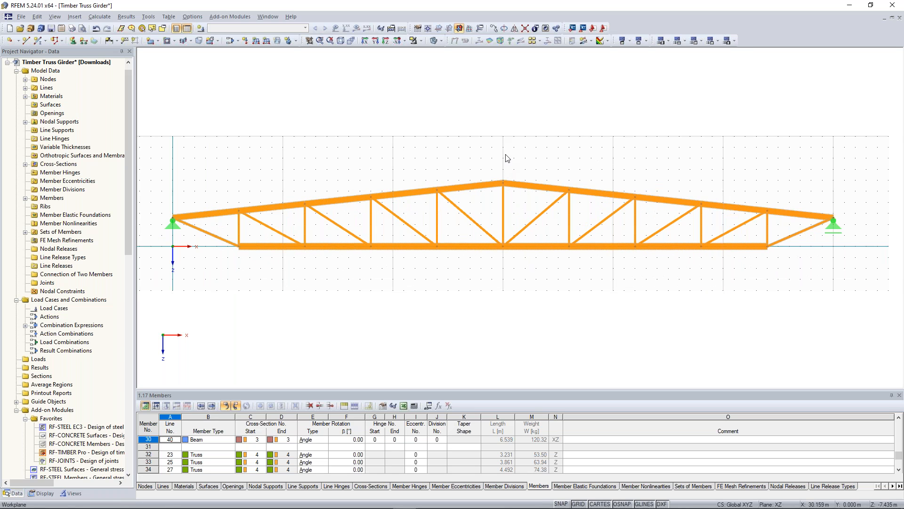
middle_click_drag(493, 156, 506, 155)
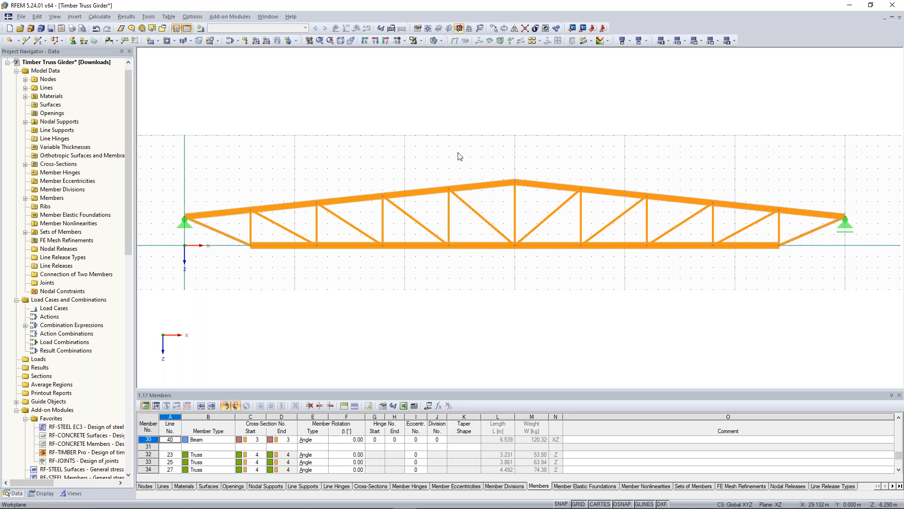
middle_click_drag(456, 118, 351, 151)
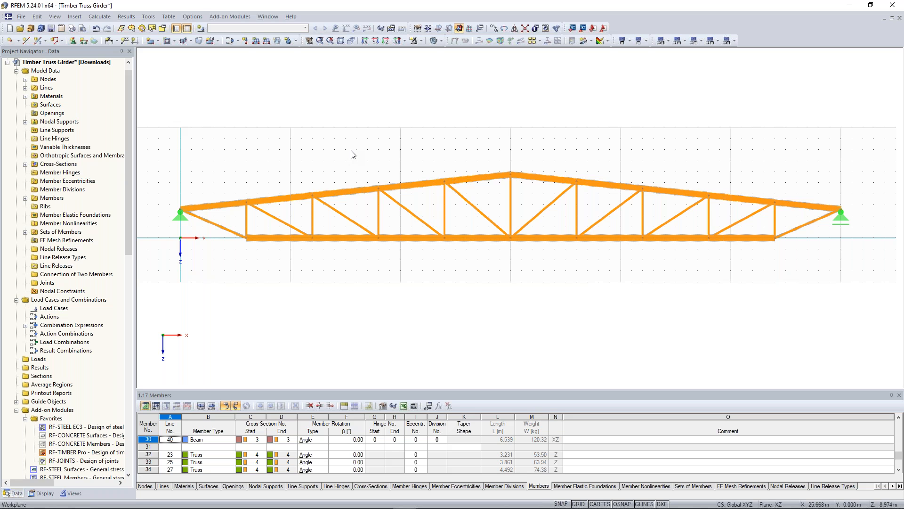
- Create load case LC1 with the description Self-weight + Roof Load
left_click(201, 29)
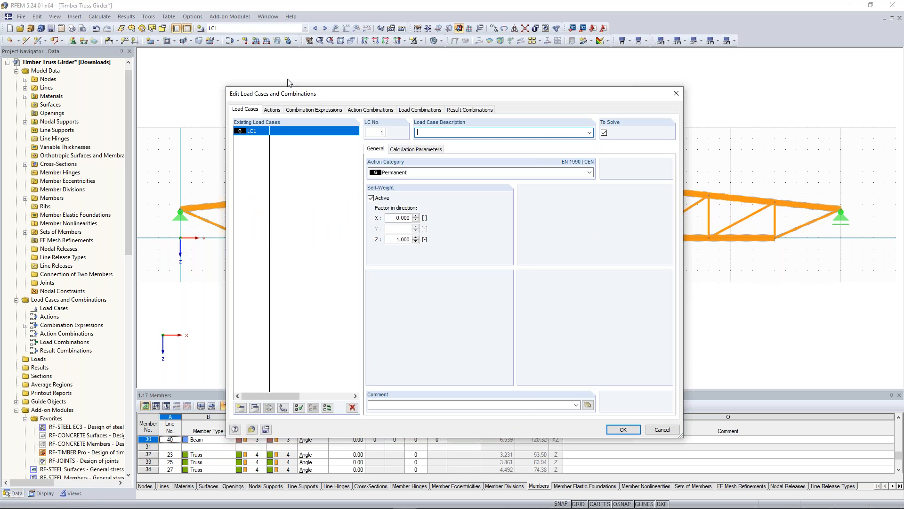
left_click(570, 117)
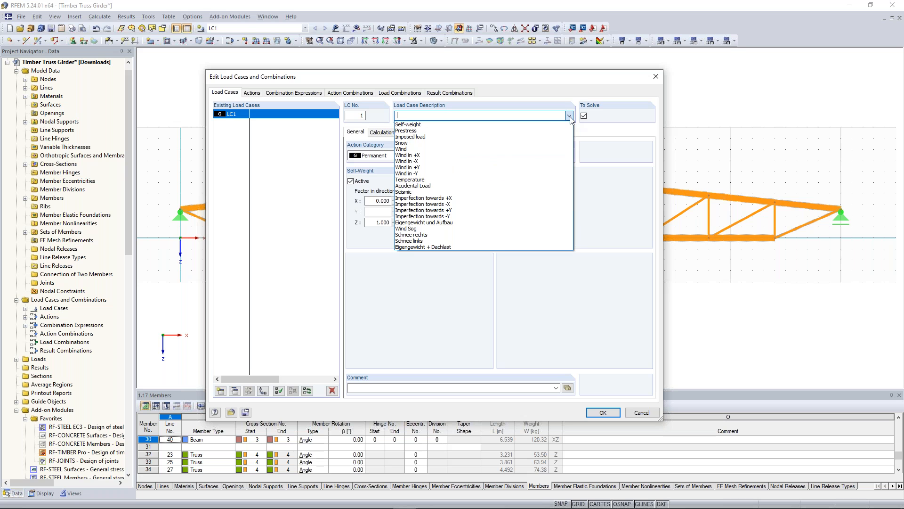
left_click(408, 124)
key("End")
type("+")
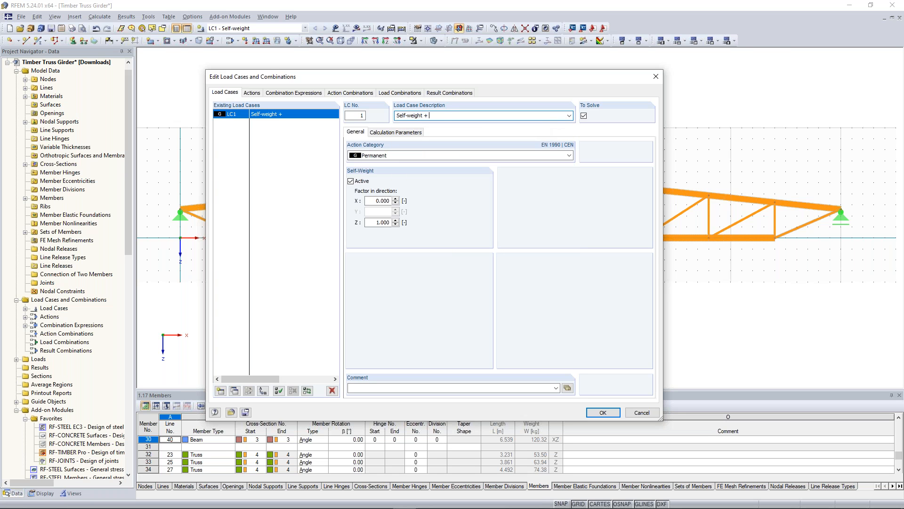
type(" Roof Load")
- Add load case LC2 described as Snow left, with the action category Snow (H ≤ 1000 m a.s.l.)
left_click(221, 390)
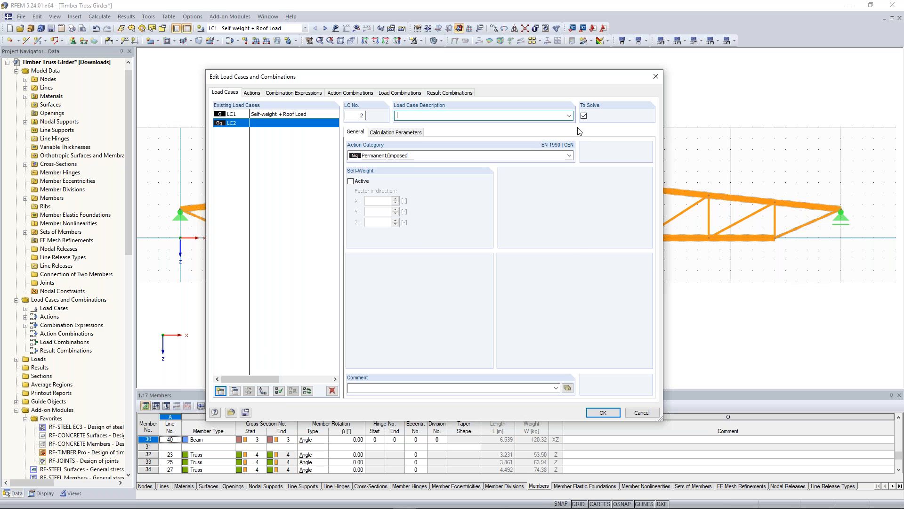
left_click(569, 116)
left_click(517, 148)
left_click(440, 115)
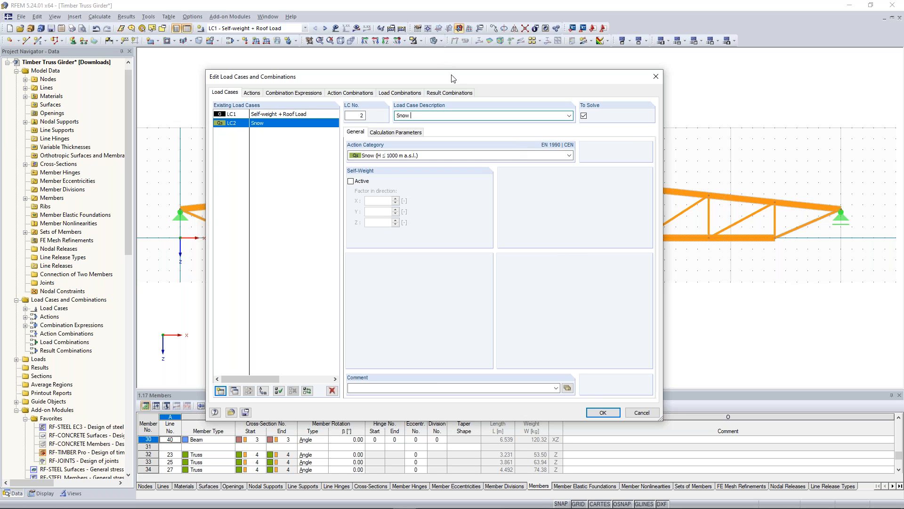
left_click_drag(453, 78, 392, 269)
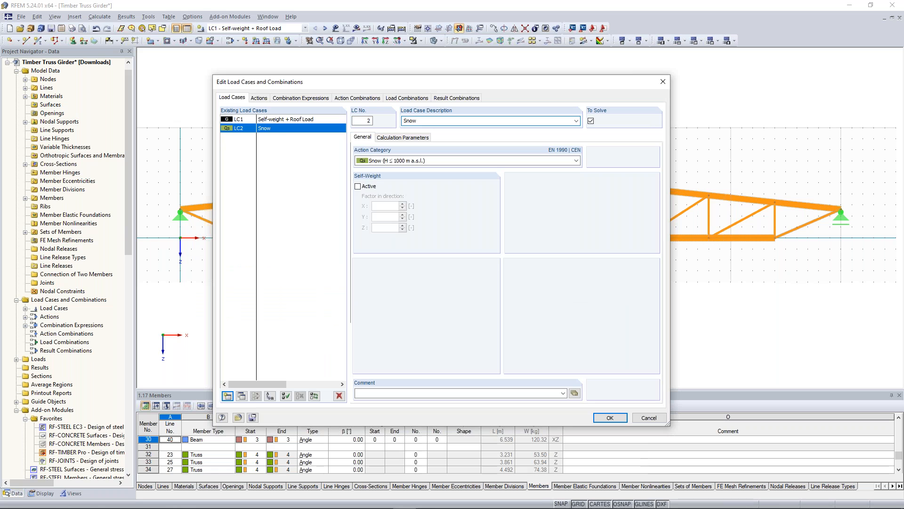
type("left")
- Copy the Snow left load case as LC3 and change its description to Snow right
left_click(242, 396)
double_click(420, 121)
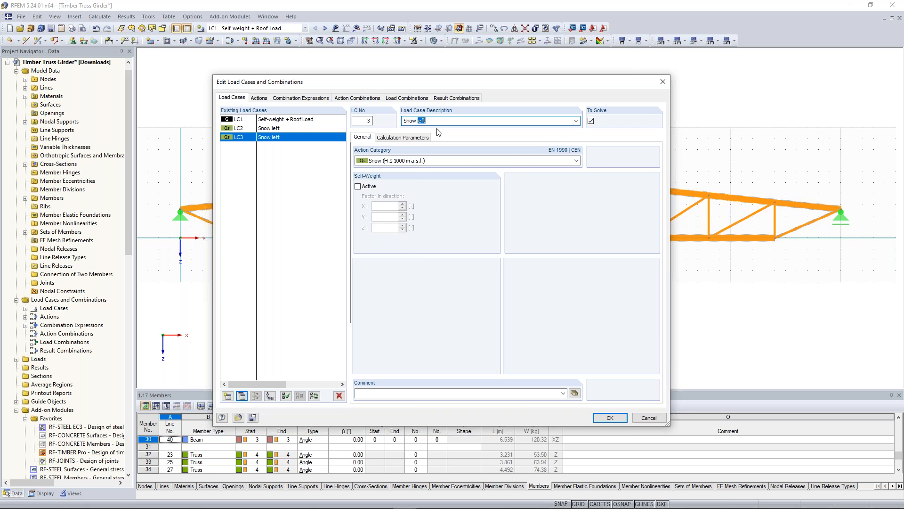
type("re")
type("ight")
left_click_drag(456, 87, 475, 66)
- Add load case LC4 described as Wind suction, with the action category Wind
left_click(246, 375)
left_click(595, 99)
left_click(488, 127)
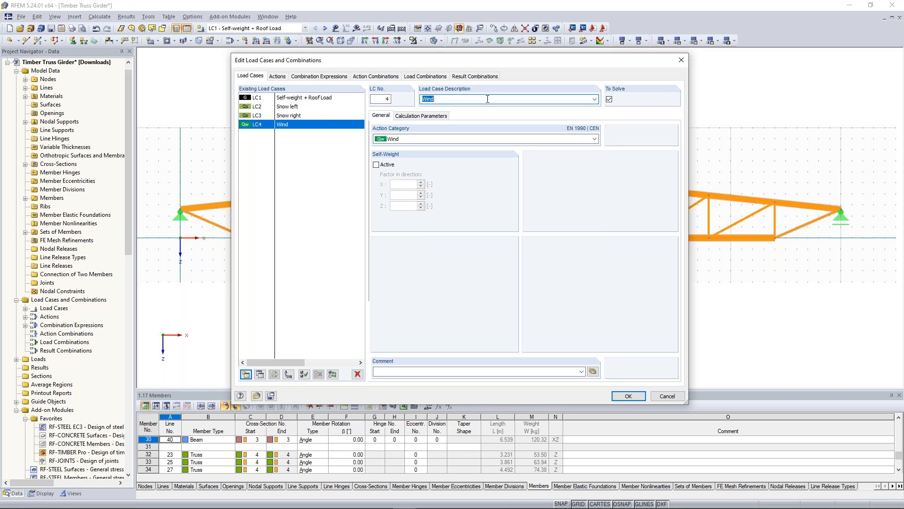
left_click(488, 99)
type("suction")
left_click_drag(504, 59, 491, 267)
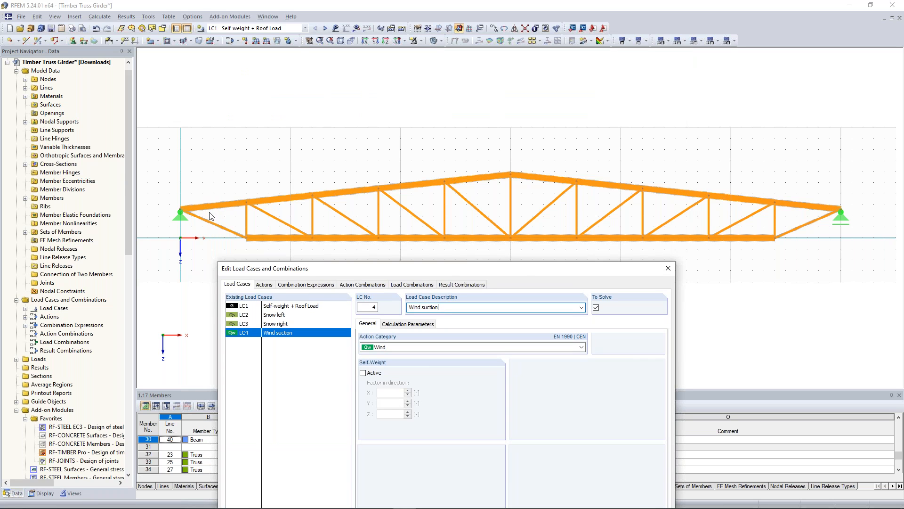
left_click_drag(522, 274, 537, 76)
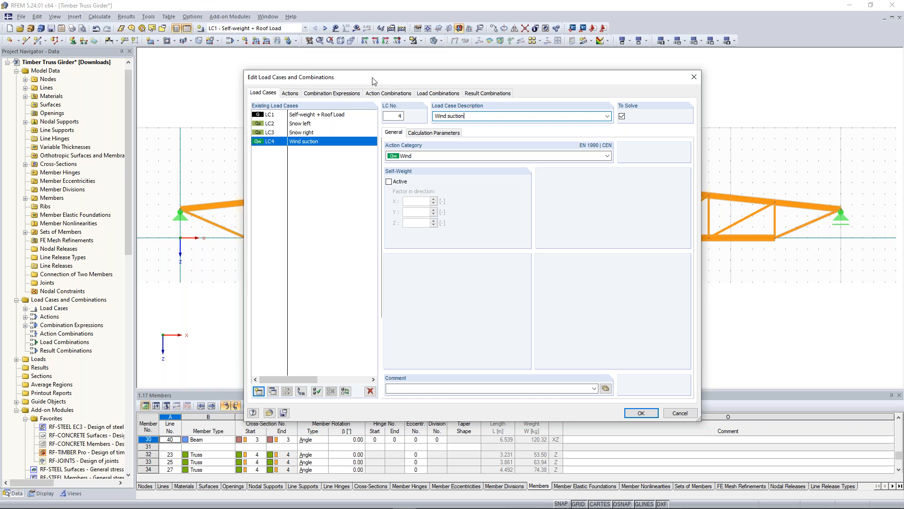
- Set the load cases in the Snow action to act simultaneously and apply the load case settings
left_click(292, 96)
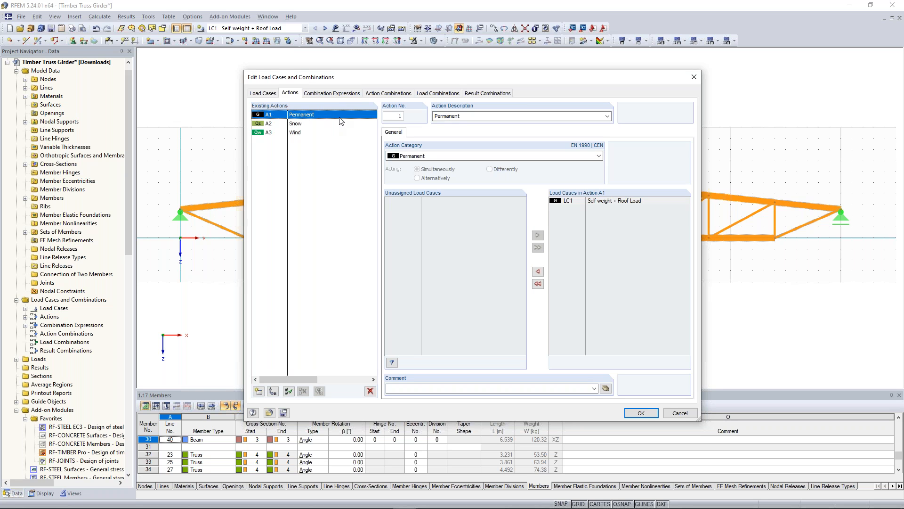
left_click(303, 126)
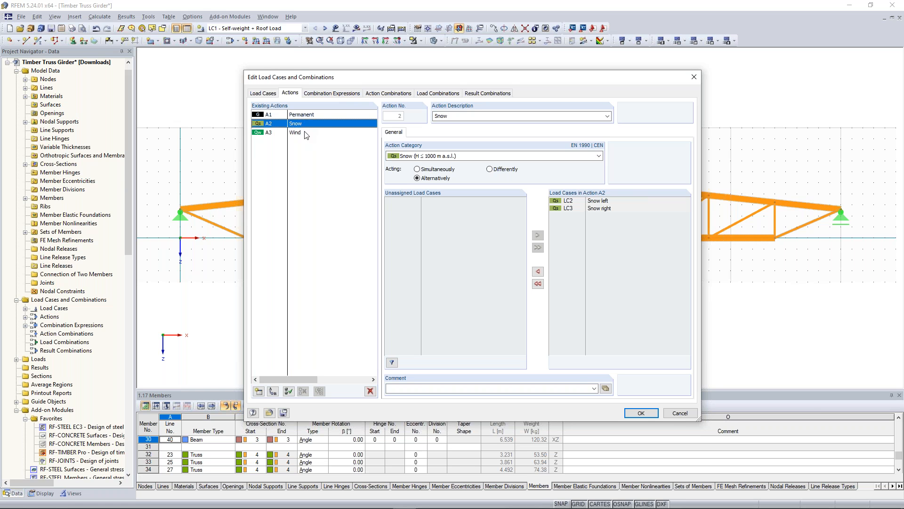
left_click(417, 170)
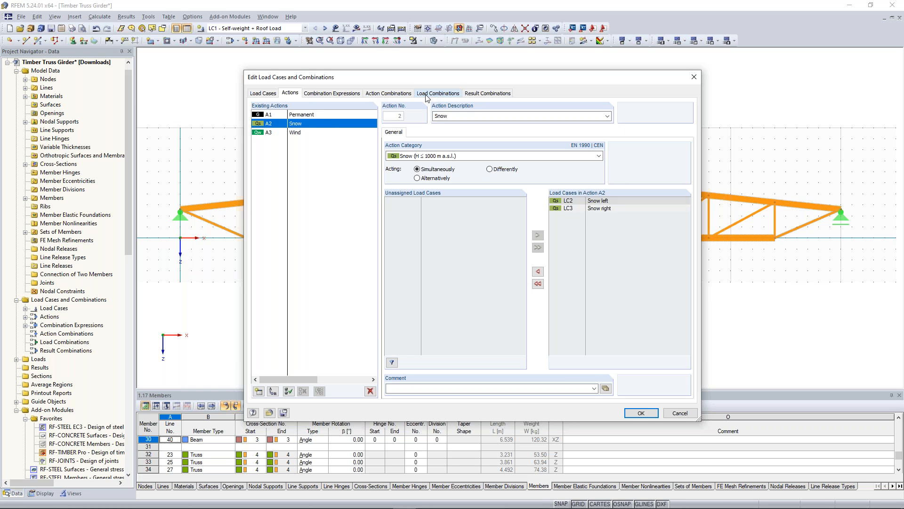
left_click(642, 413)
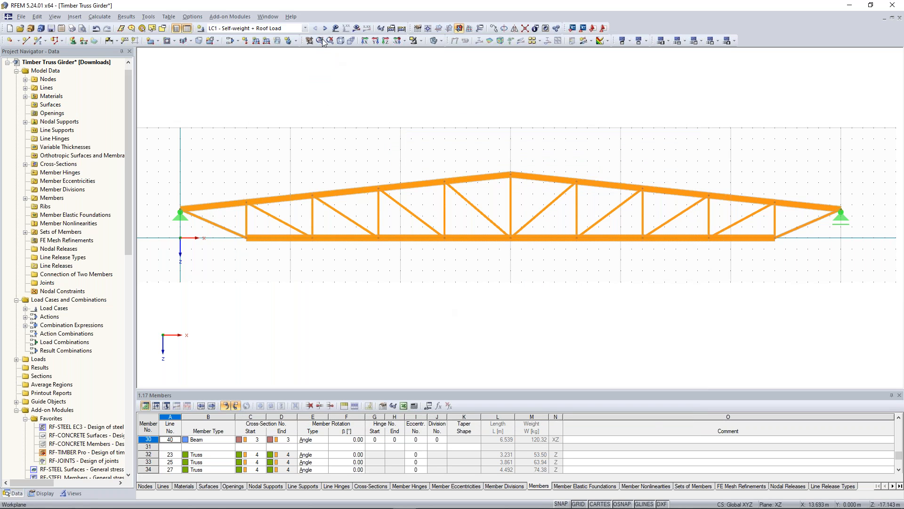
- Apply a uniform 2.5 kN/m force in global ZL to the top chord's set of members in LC1 Self-weight + Roof Load
scroll(476, 157, "down", 1)
scroll(476, 157, "up", 2)
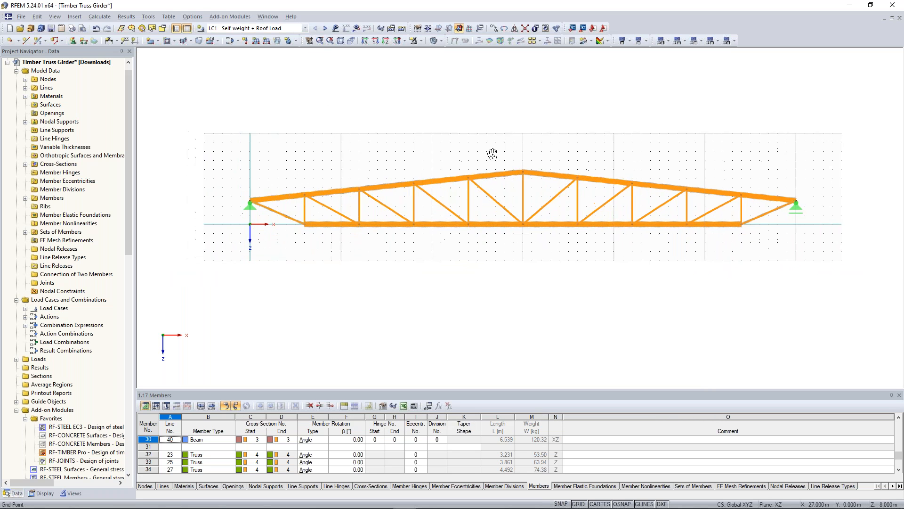
middle_click_drag(494, 153, 456, 149)
scroll(469, 148, "down", 1)
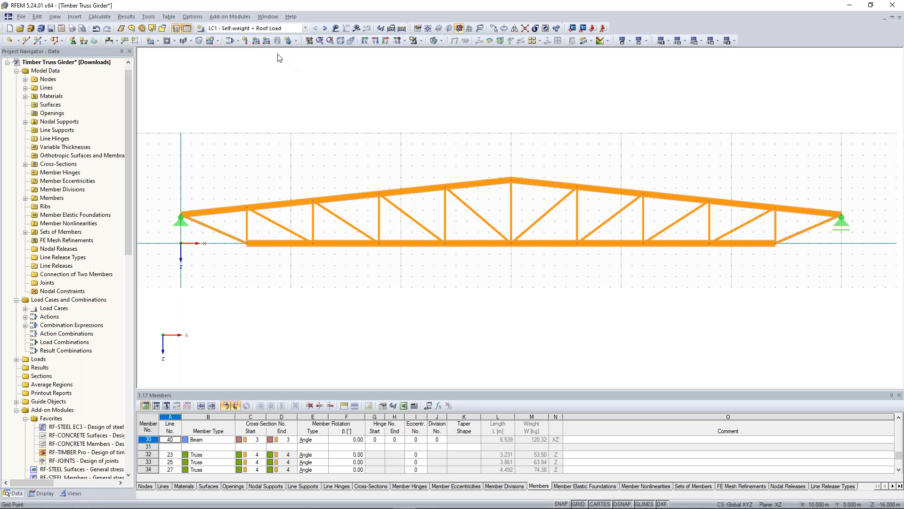
left_click(255, 40)
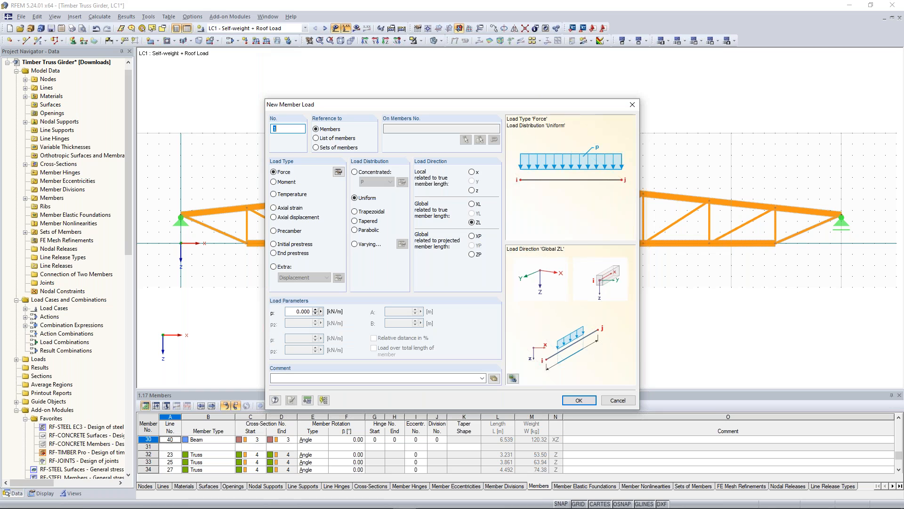
left_click(315, 148)
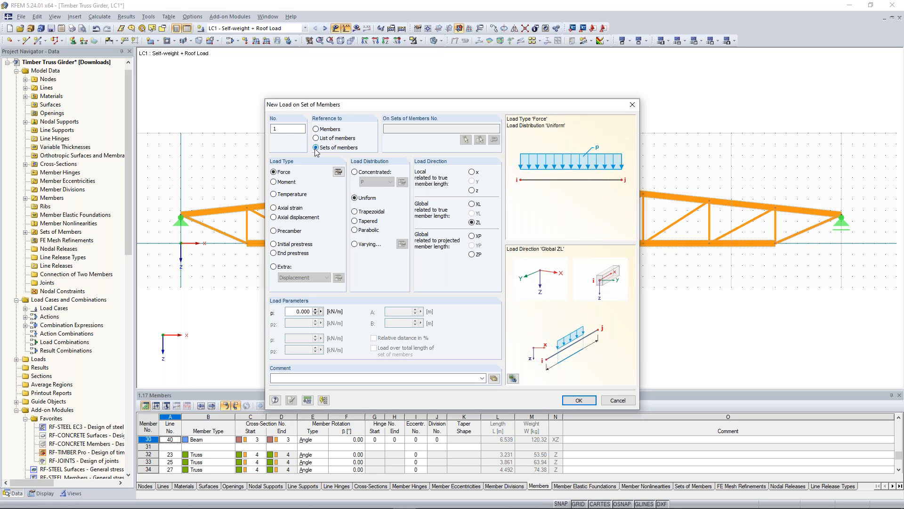
double_click(291, 314)
type("2,5")
left_click(473, 223)
left_click(579, 402)
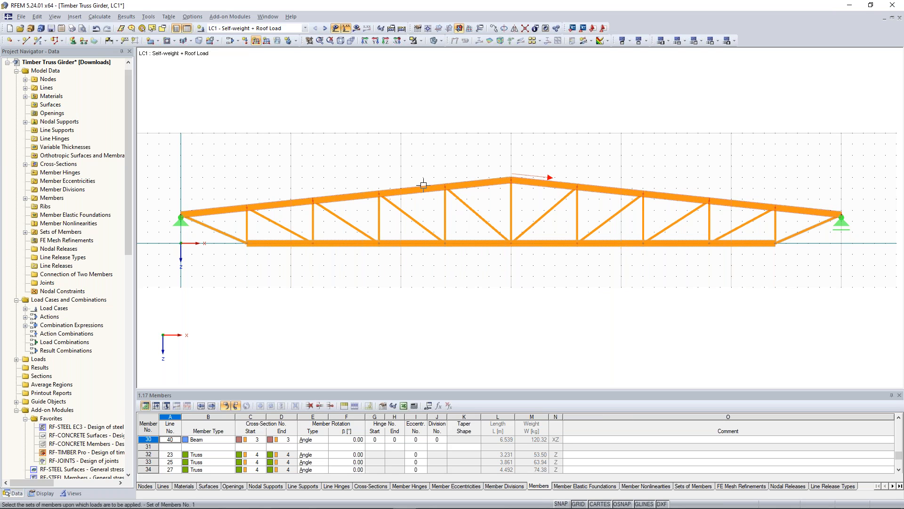
left_click(423, 185)
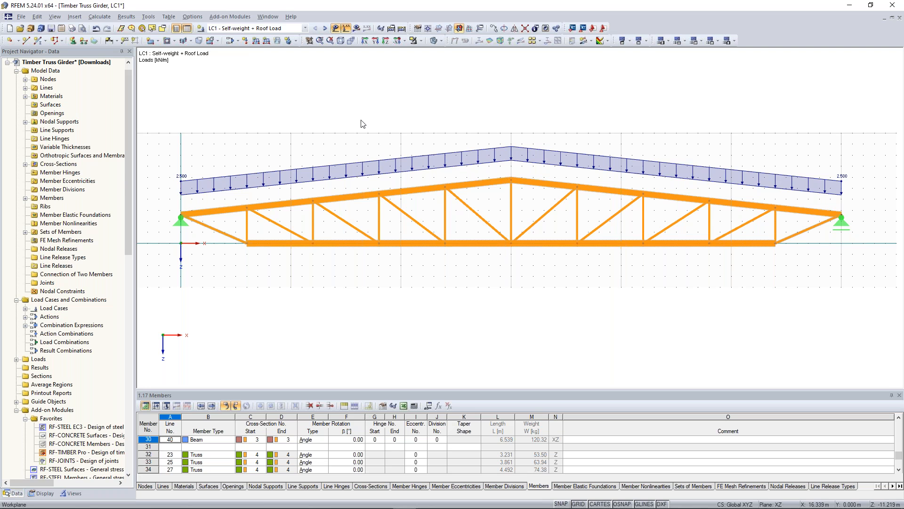
key("Escape")
- In LC2 Snow left, apply a uniform 3.75 kN/m member load in projected direction ZP to top chord members 1-5
left_click(325, 28)
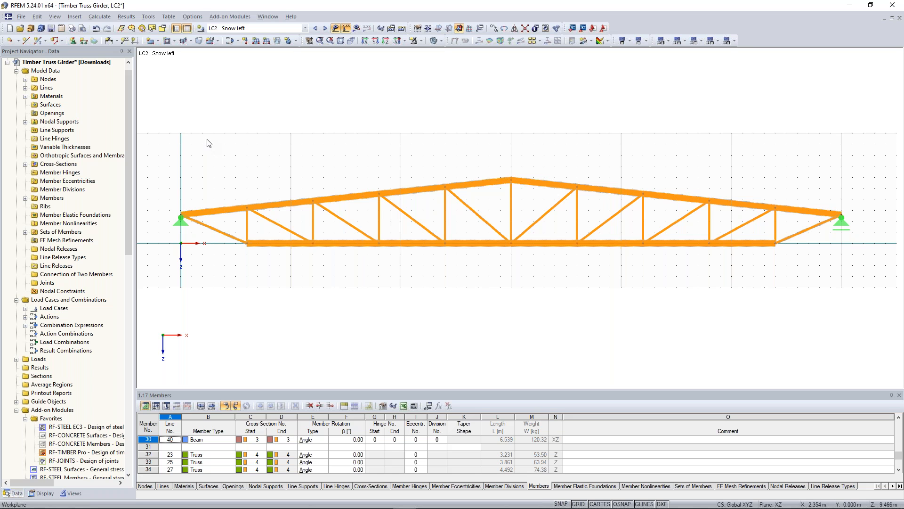
left_click_drag(190, 96, 450, 212)
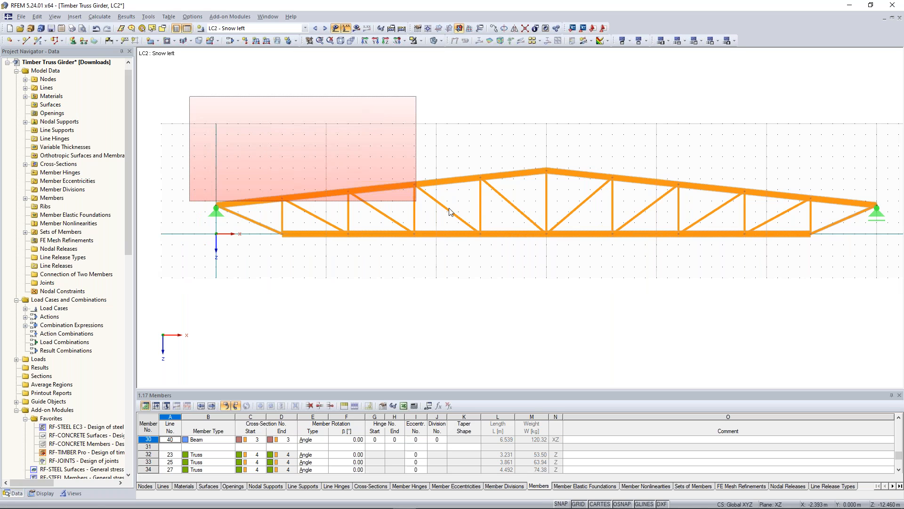
left_click_drag(449, 212, 450, 211)
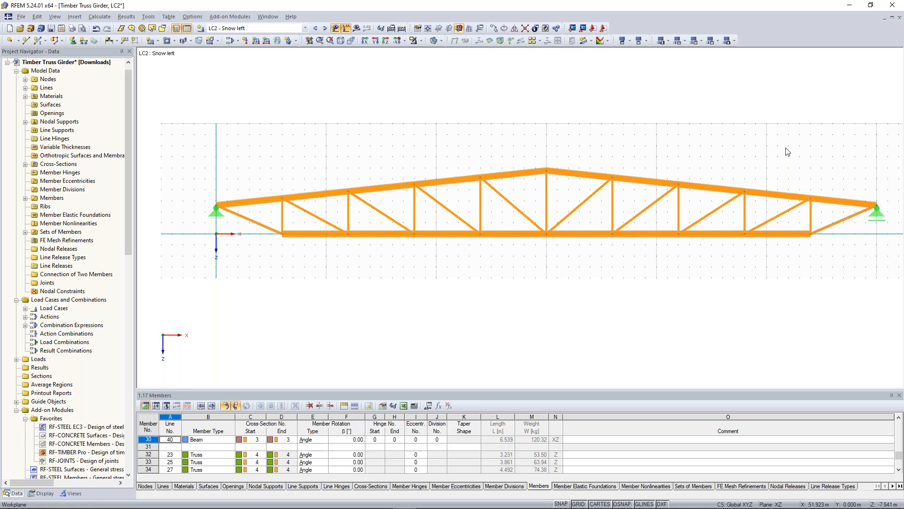
scroll(438, 290, "down", 1)
left_click_drag(203, 125, 546, 223)
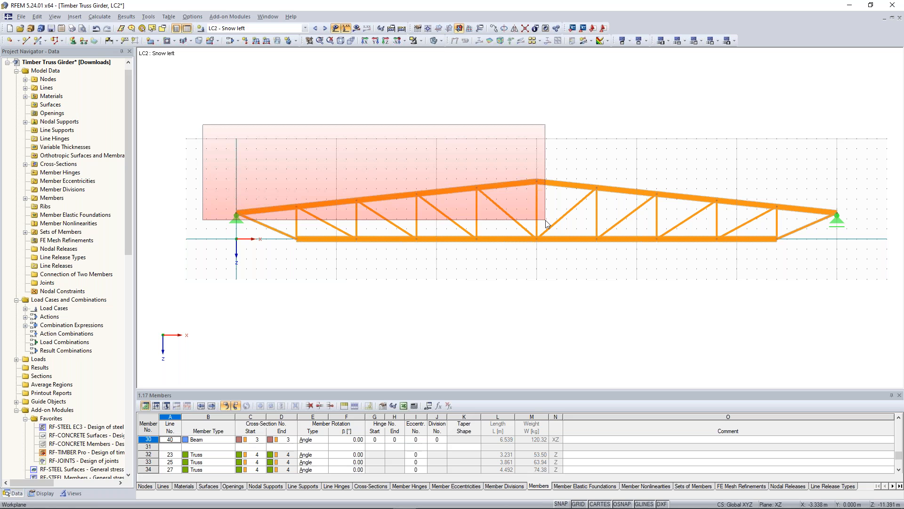
left_click_drag(546, 223, 547, 224)
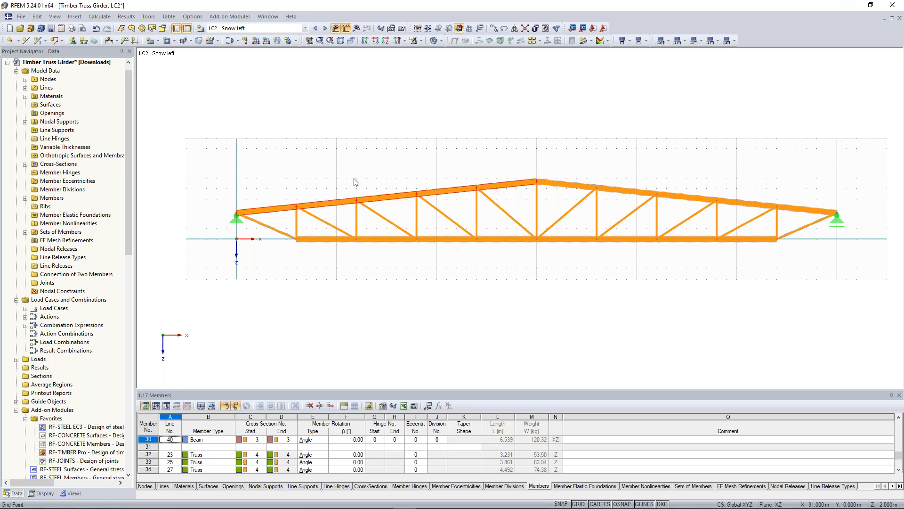
scroll(275, 208, "up", 2)
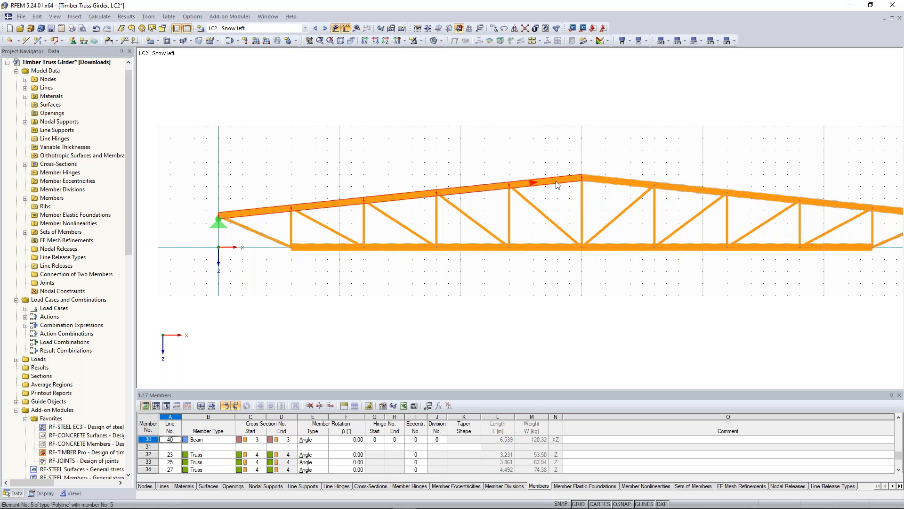
left_click(257, 42)
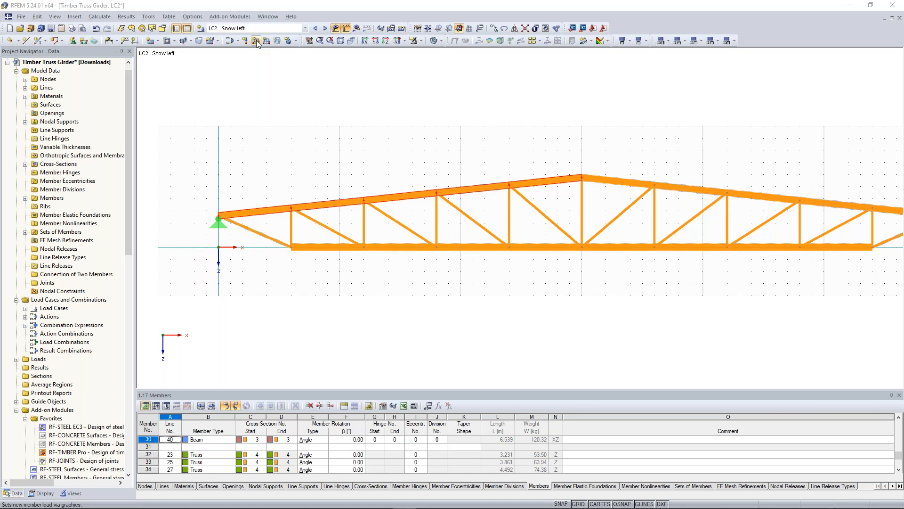
left_click(257, 42)
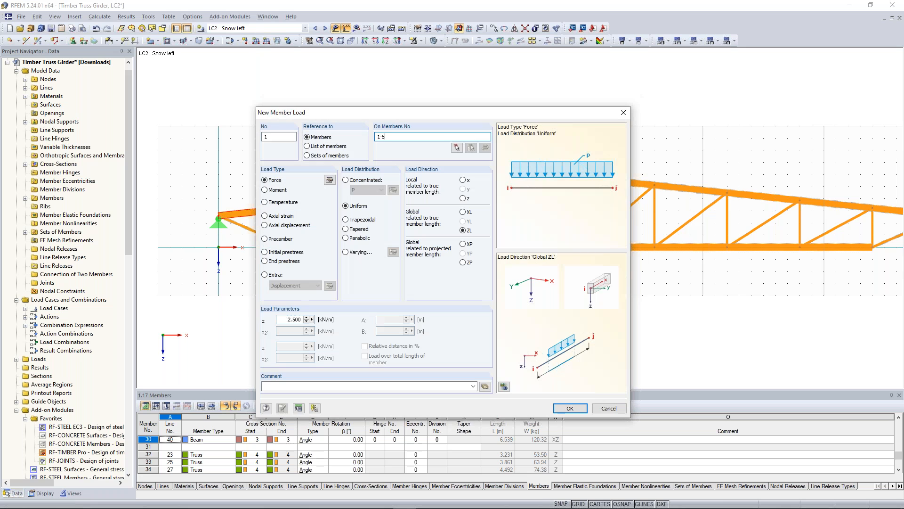
type("3,75")
left_click(464, 262)
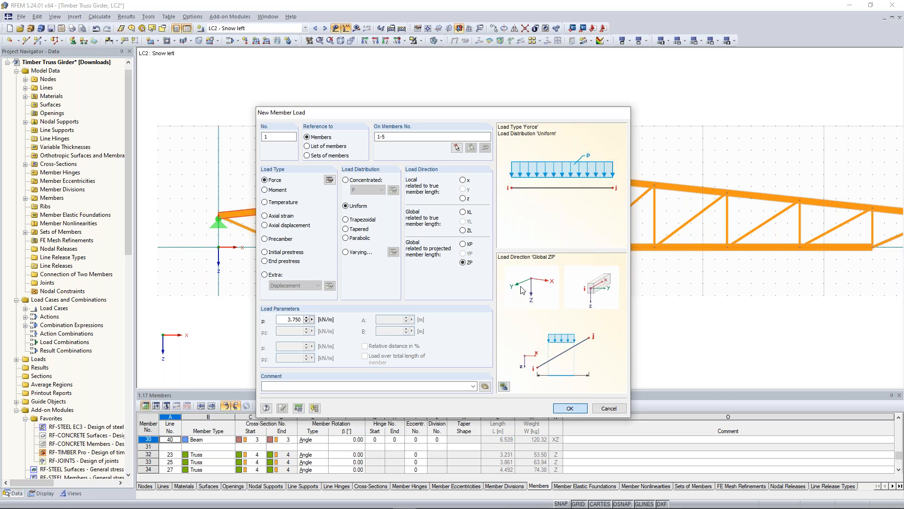
left_click(571, 409)
scroll(636, 136, "down", 8)
scroll(632, 155, "up", 4)
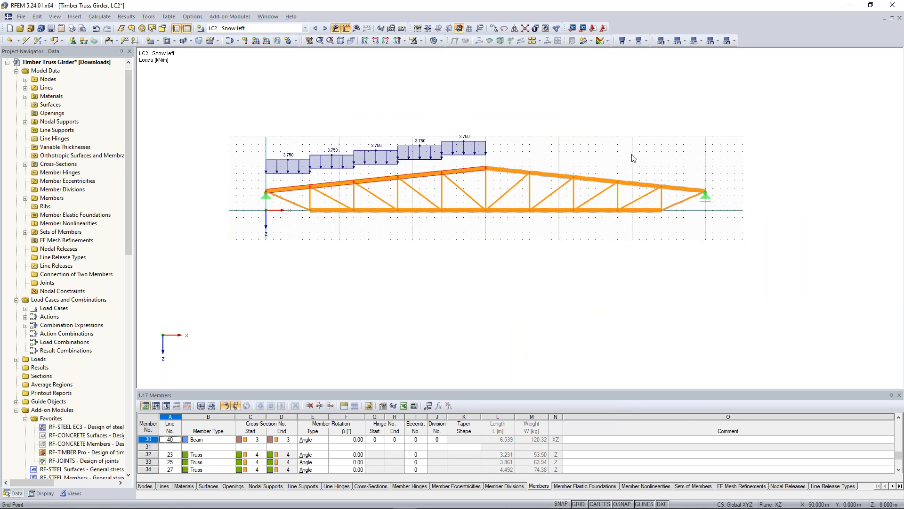
- In LC3 Snow right, apply a uniform 3.75 kN/m member load in projected direction ZP to top chord members 6-10
left_click(325, 28)
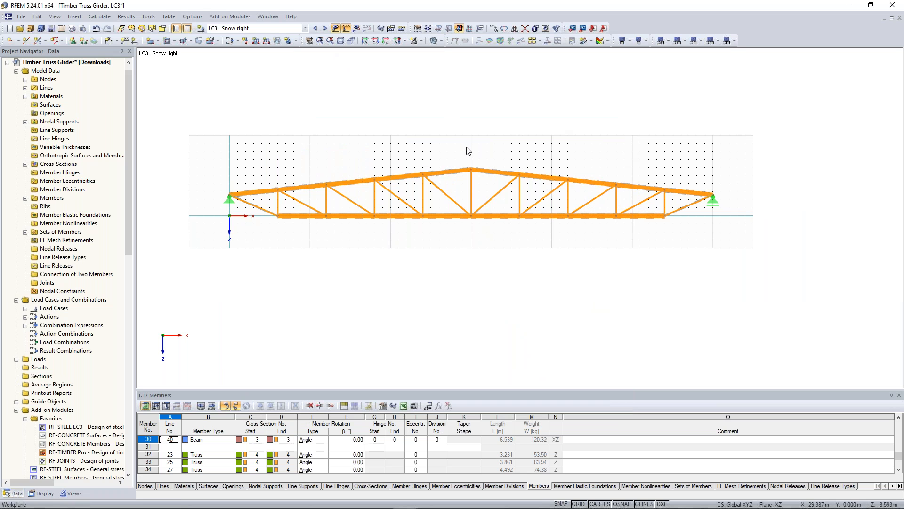
left_click_drag(467, 146, 735, 202)
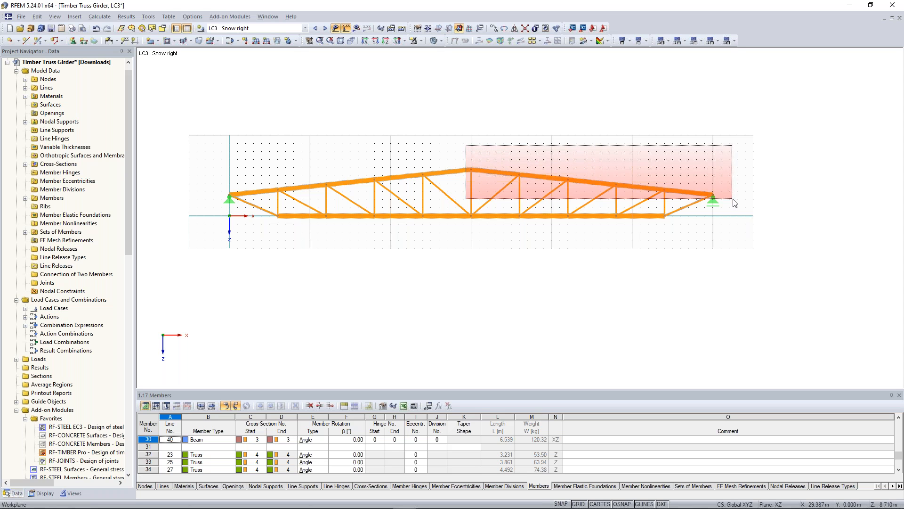
left_click_drag(735, 202, 733, 203)
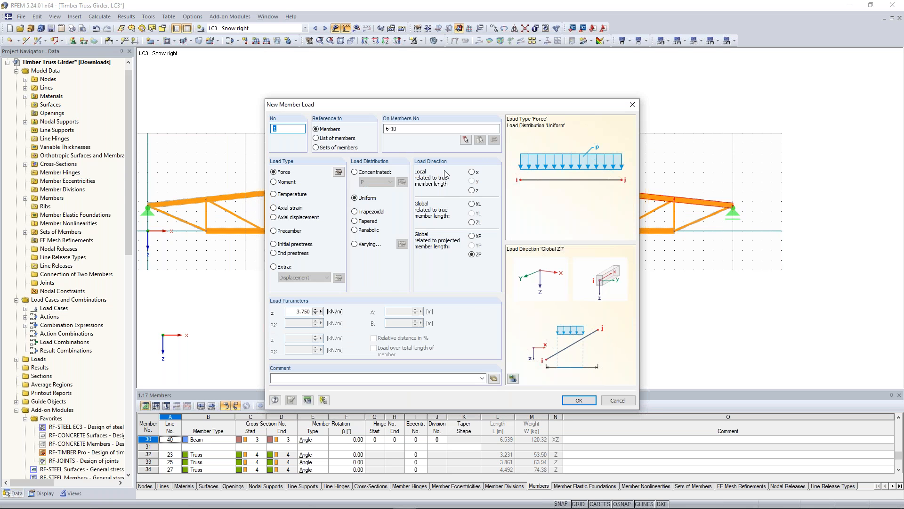
left_click(584, 400)
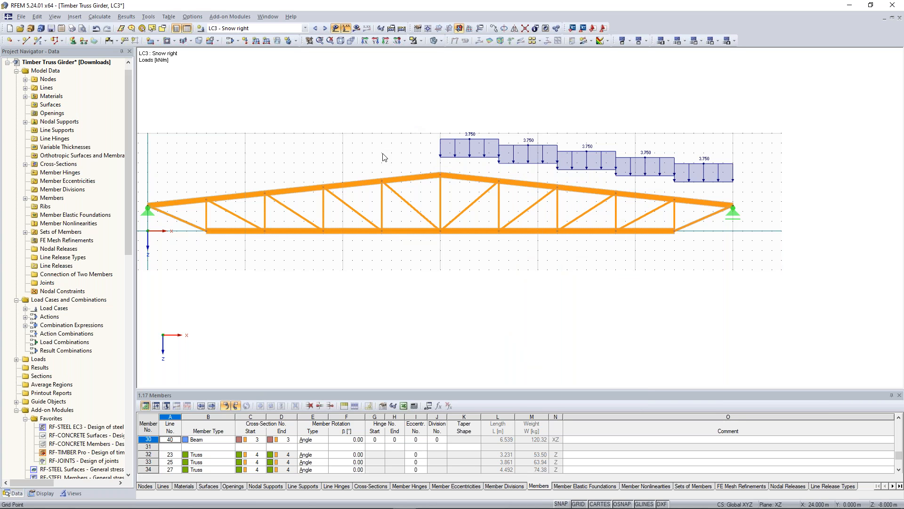
- In LC4 Wind suction, apply a uniform load of -2.4 kN/m in local z to the top chord's set of members
middle_click_drag(382, 154, 394, 150)
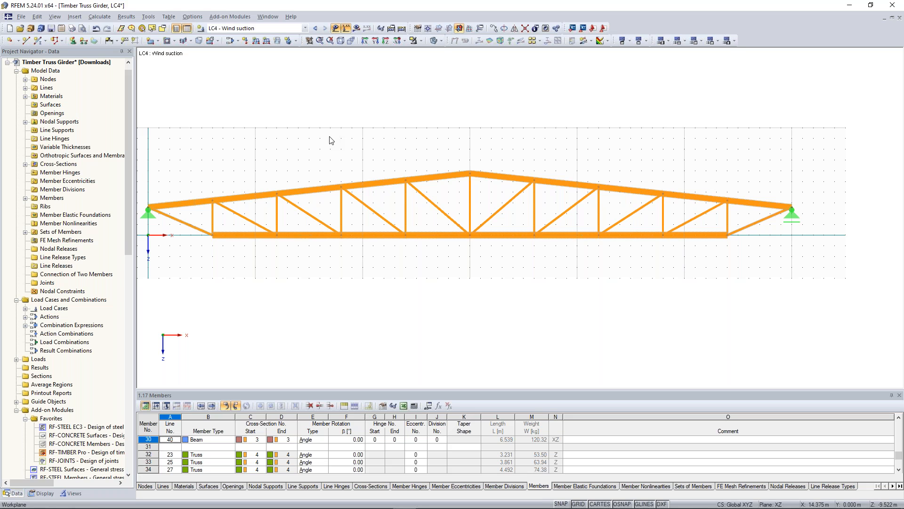
middle_click_drag(330, 137, 336, 128)
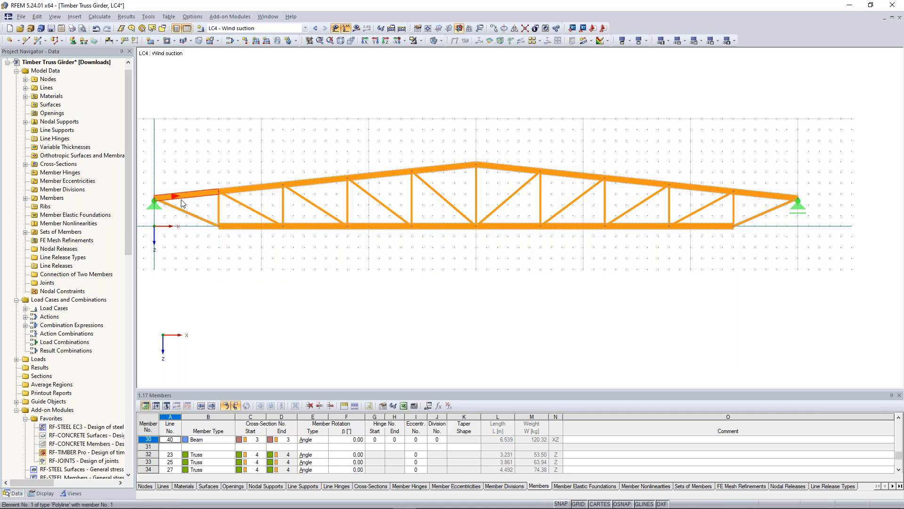
left_click(256, 41)
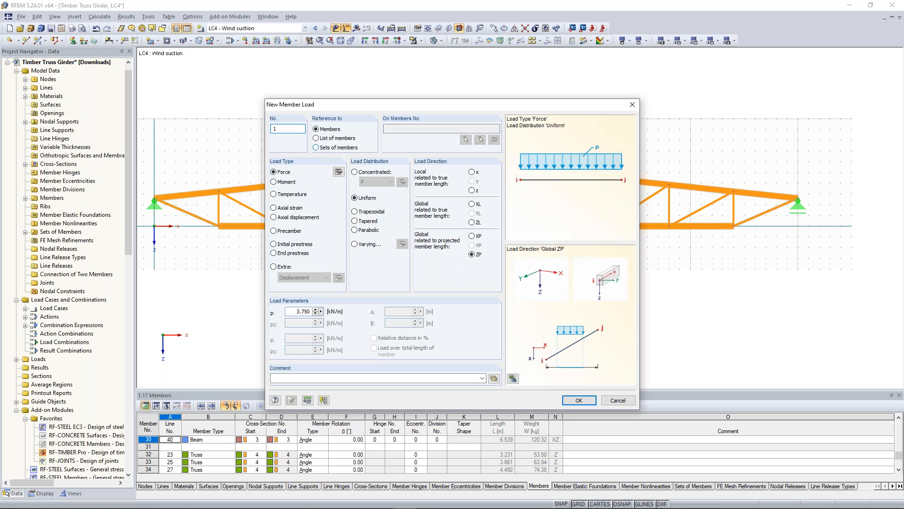
left_click(316, 148)
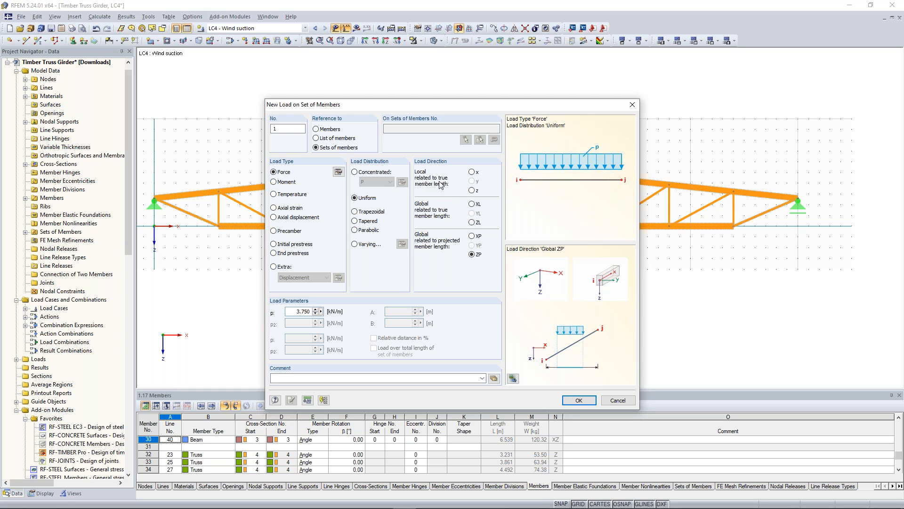
left_click(471, 190)
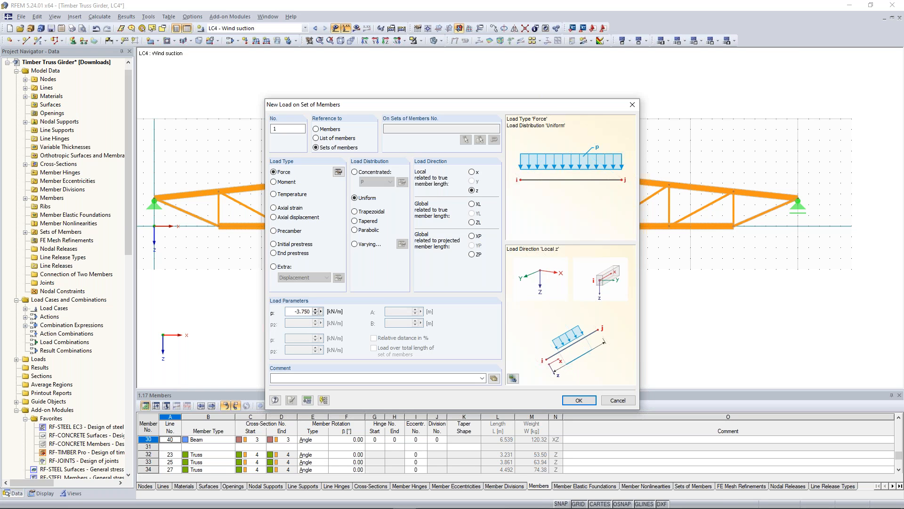
left_click_drag(297, 311, 310, 311)
type("2,4")
left_click(579, 399)
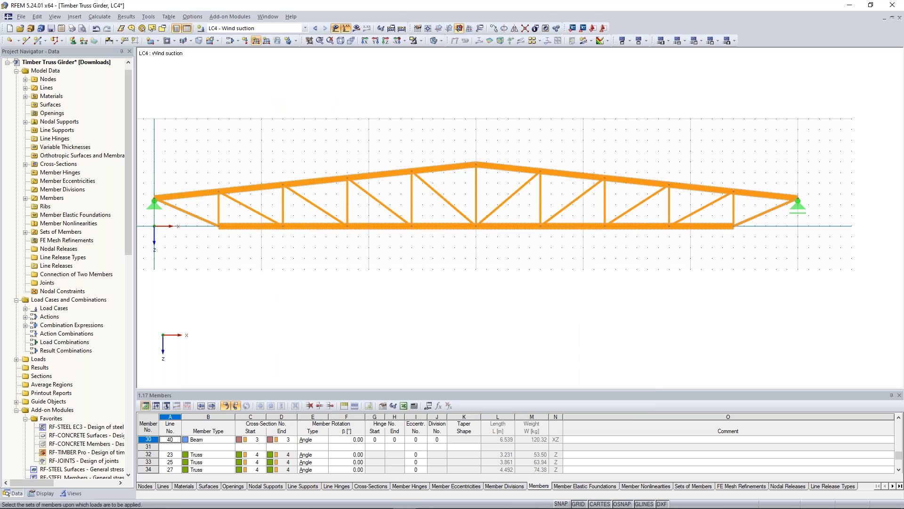
left_click(349, 179)
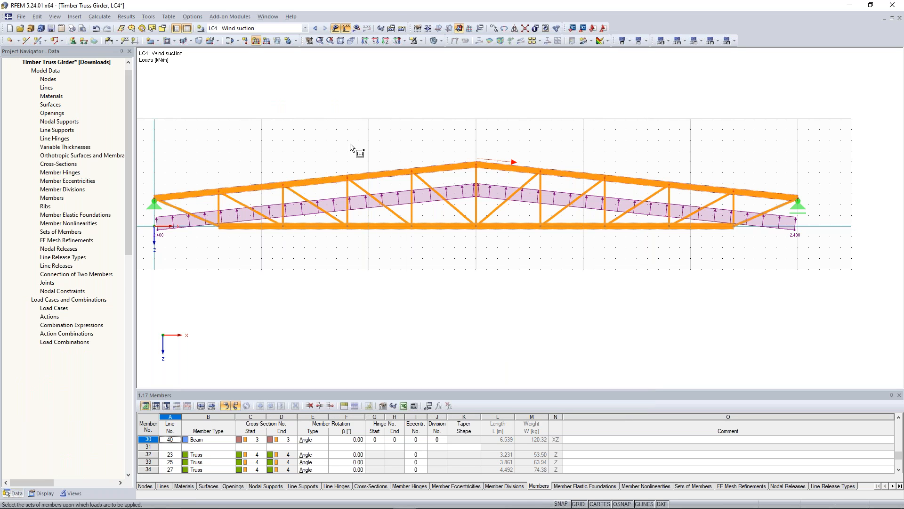
scroll(349, 130, "down", 1)
middle_click_drag(350, 130, 393, 140)
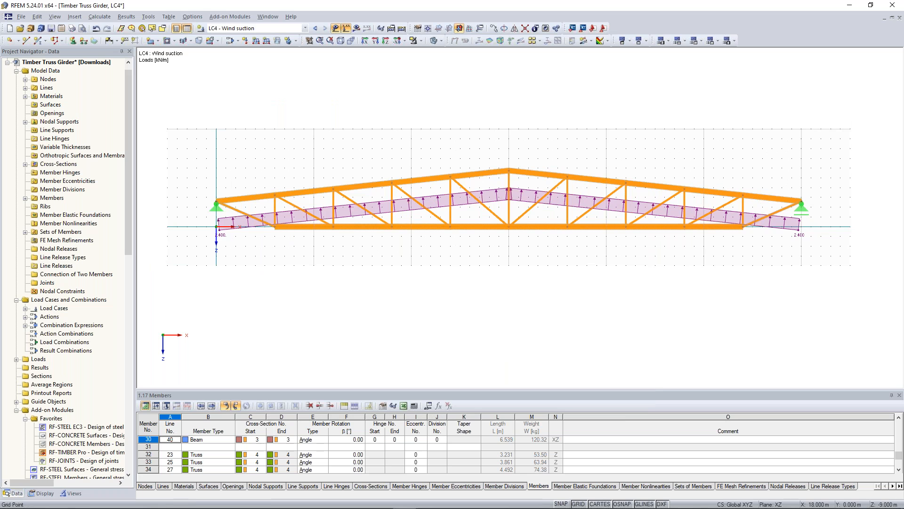
scroll(394, 143, "up", 1)
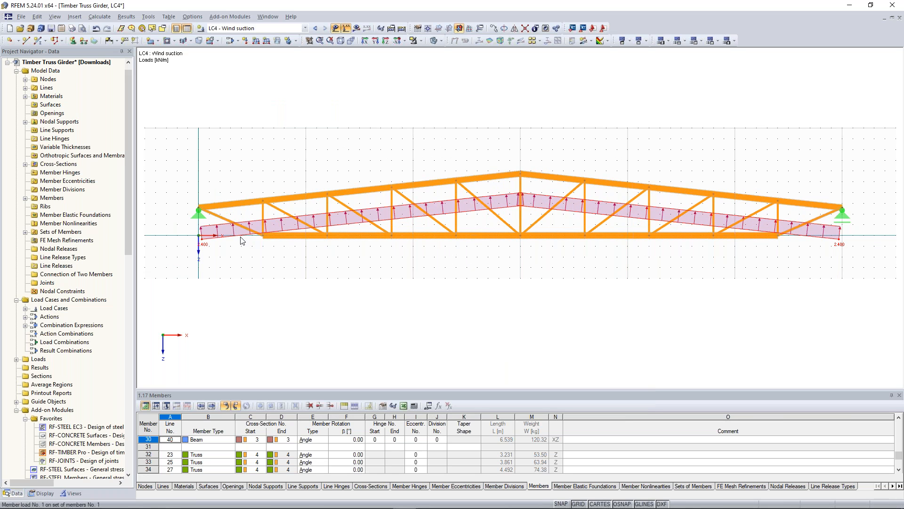
mouse_move(389, 137)
middle_mouse_down()
mouse_move(372, 137)
mouse_move(374, 129)
middle_mouse_up()
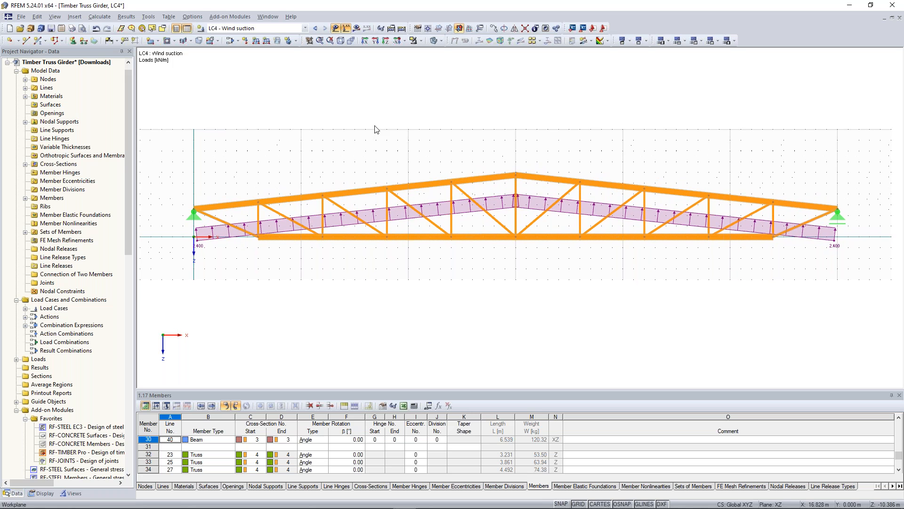
scroll(290, 191, "up", 2)
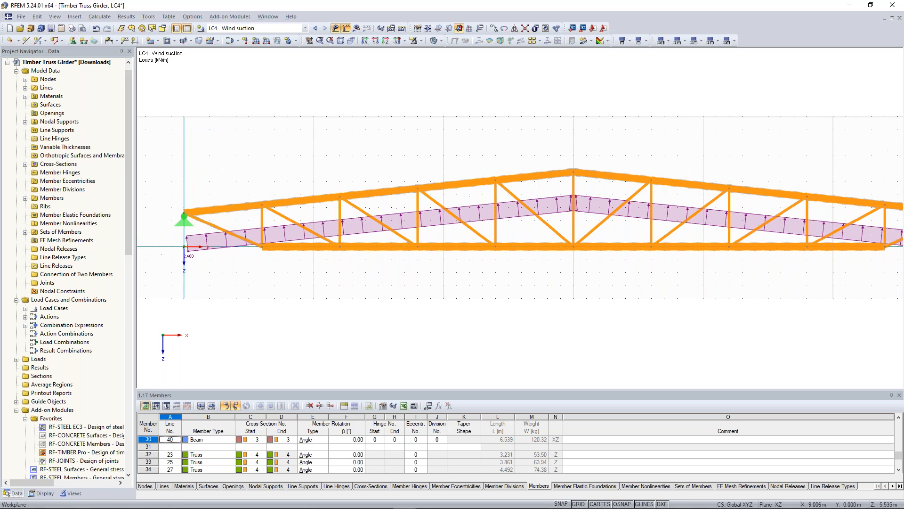
- Show the members' local axis systems, check the top chord's local z direction against the wind suction load, and hide them again
right_click(314, 202)
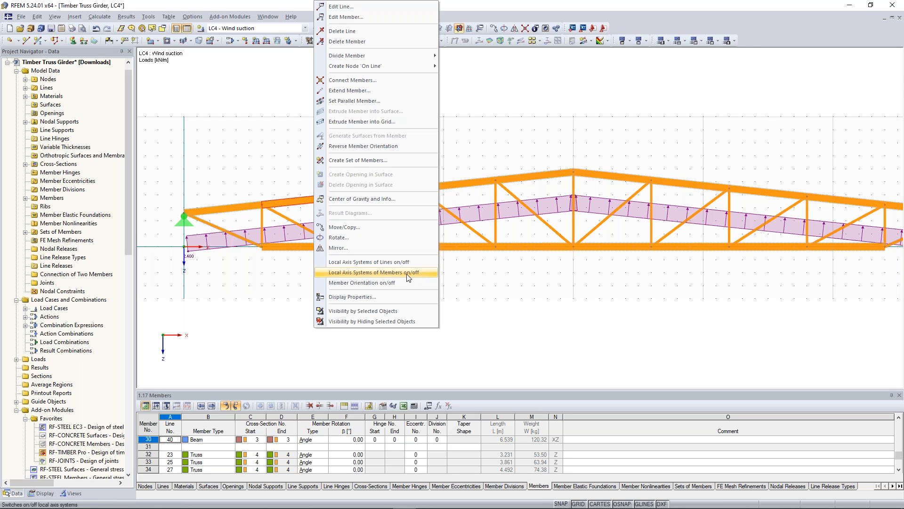
scroll(298, 201, "up", 3)
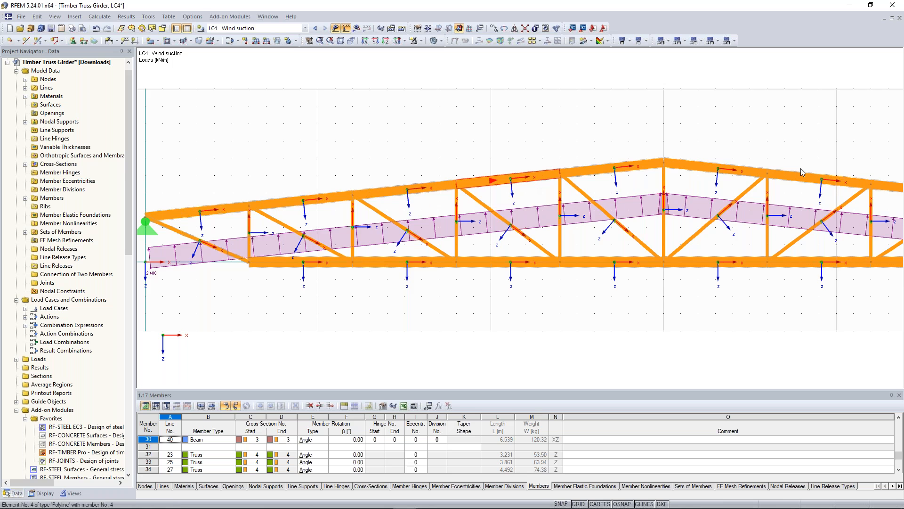
scroll(802, 169, "down", 2)
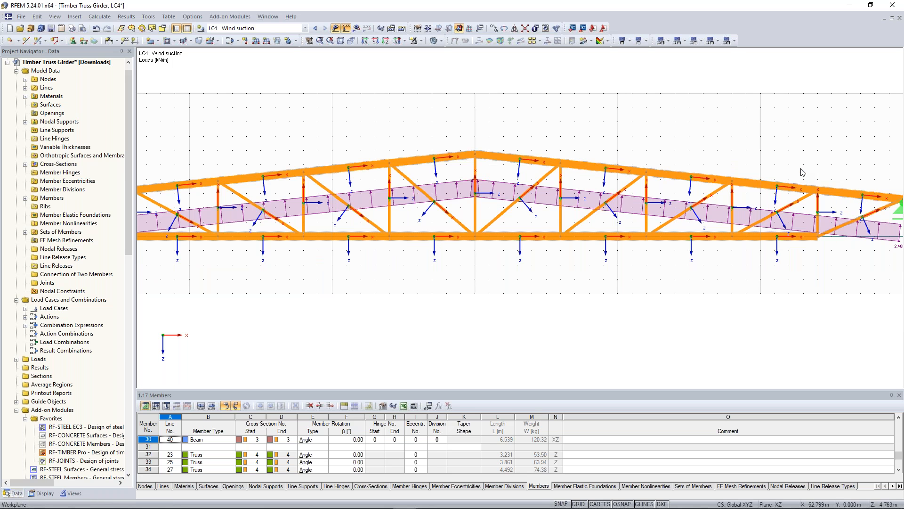
scroll(652, 139, "down", 3)
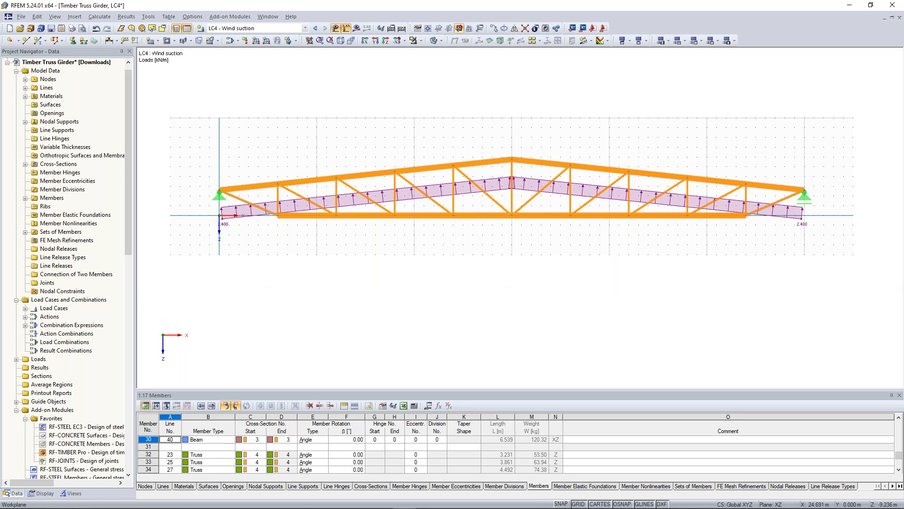
scroll(431, 332, "up", 1)
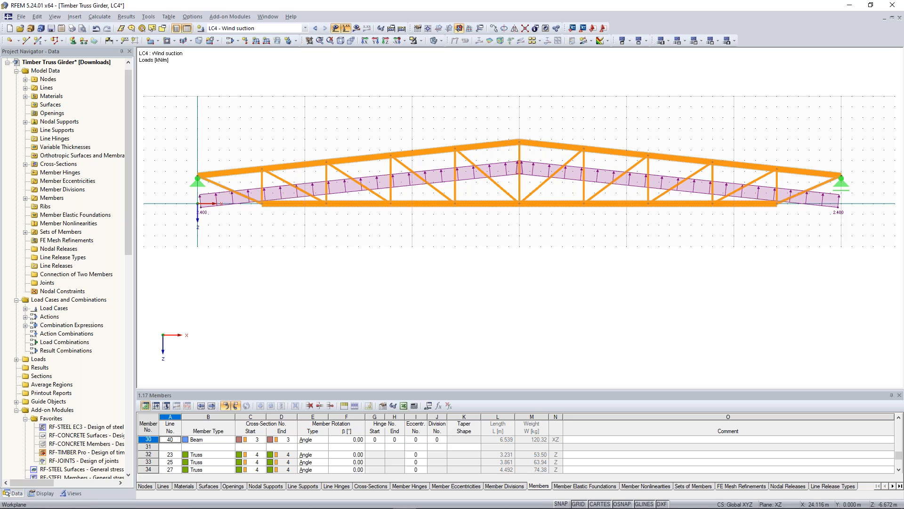
- Delete the SLS combination expressions CE2, CE3 and CE4 from the load case and combination settings, keeping only the ULS expression CE1
left_click(239, 42)
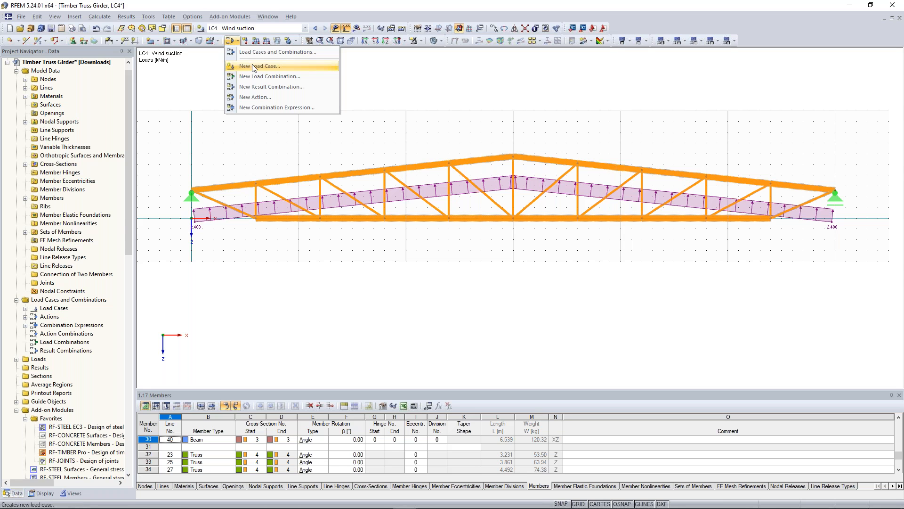
left_click(268, 53)
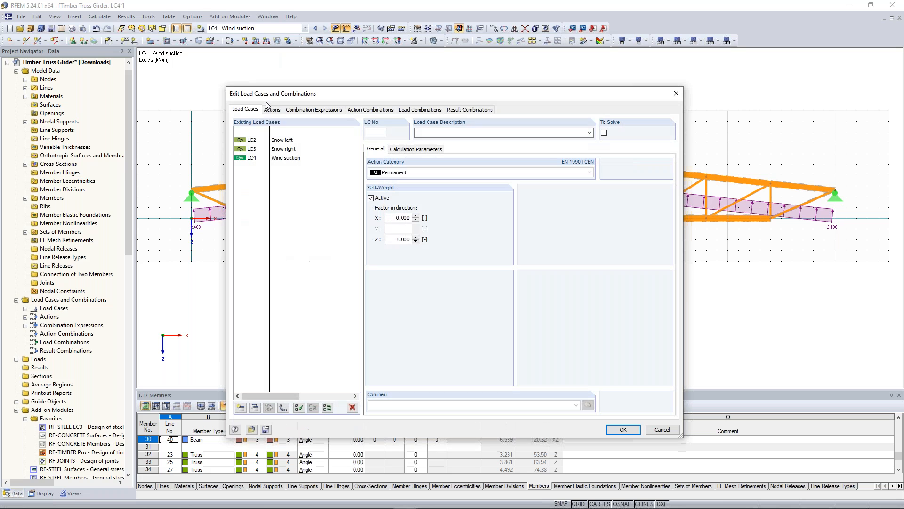
left_click(301, 110)
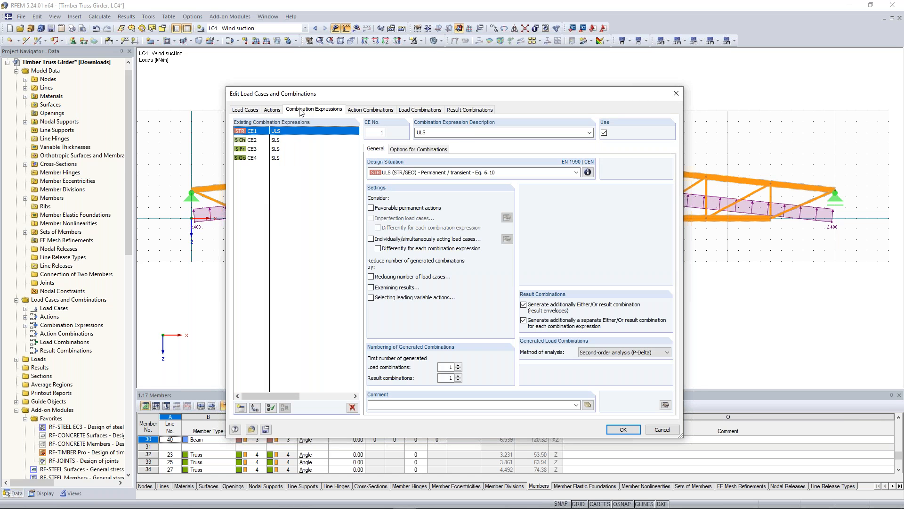
left_click(279, 142)
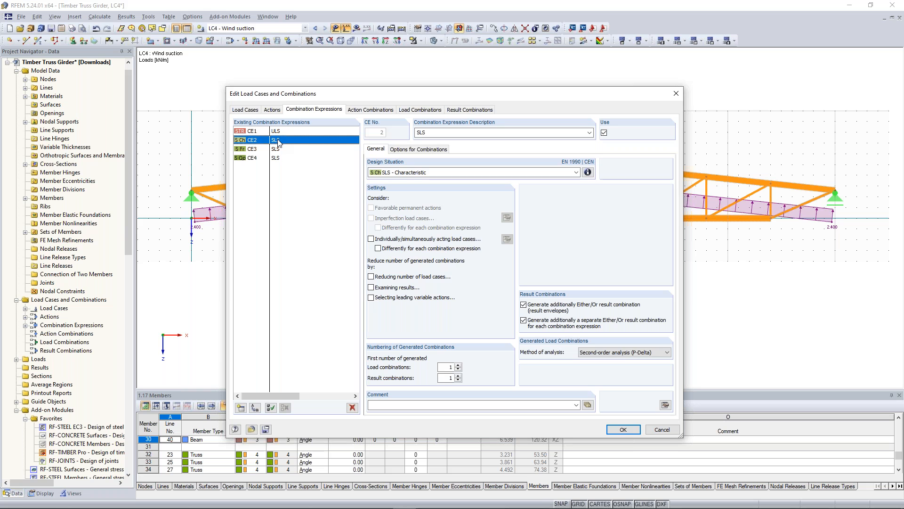
left_click(589, 133)
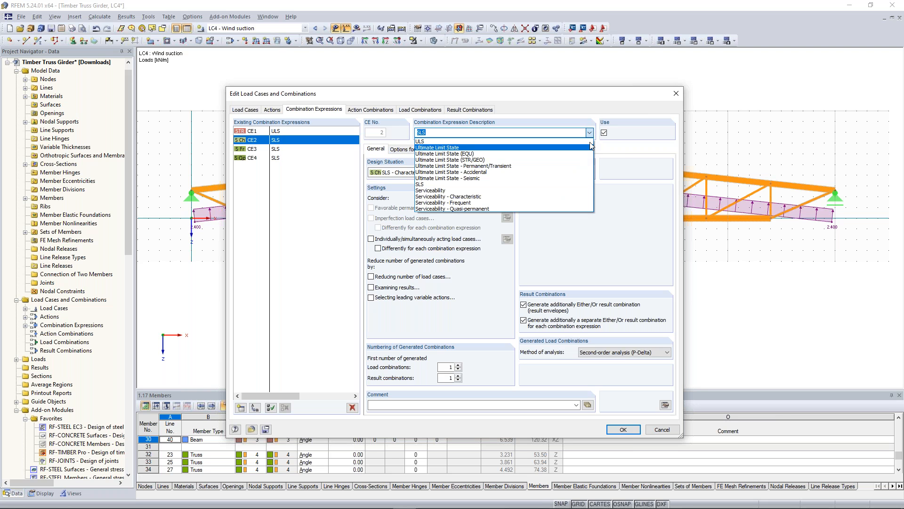
left_click(590, 136)
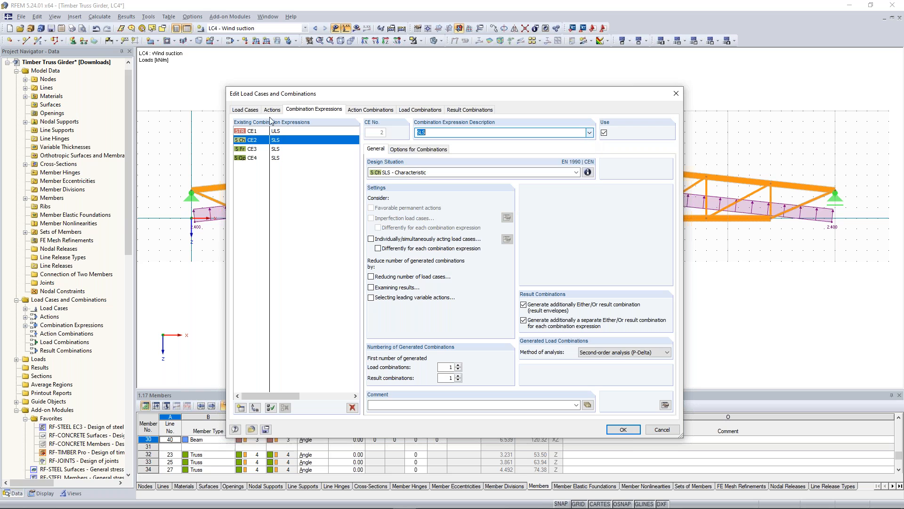
left_click(281, 159, "shift")
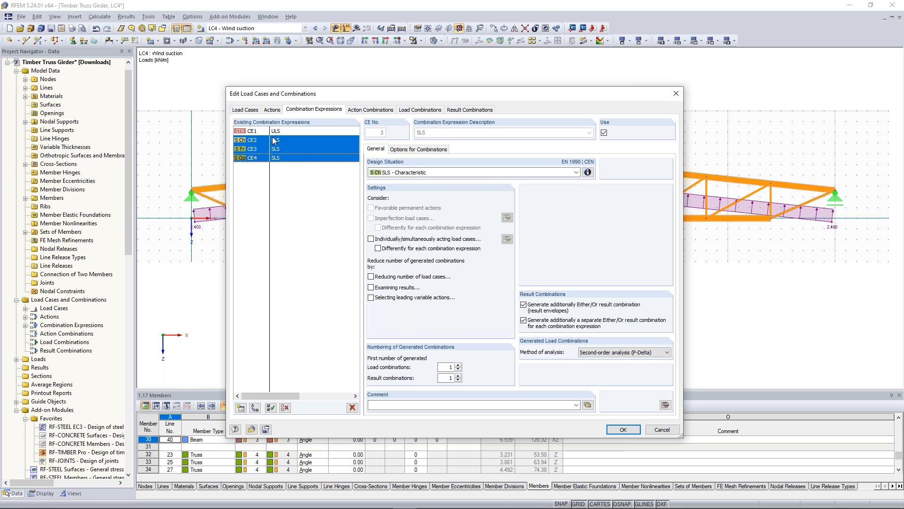
left_click(284, 142)
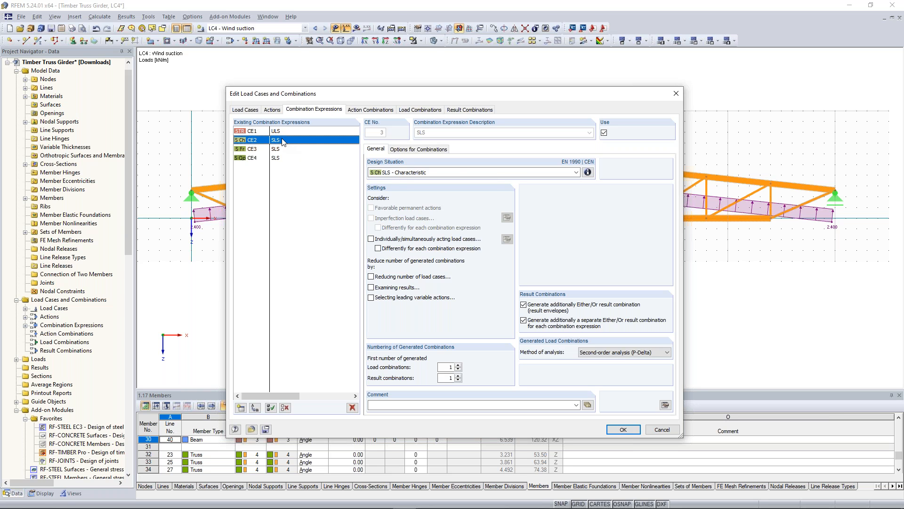
left_click(284, 159, "shift")
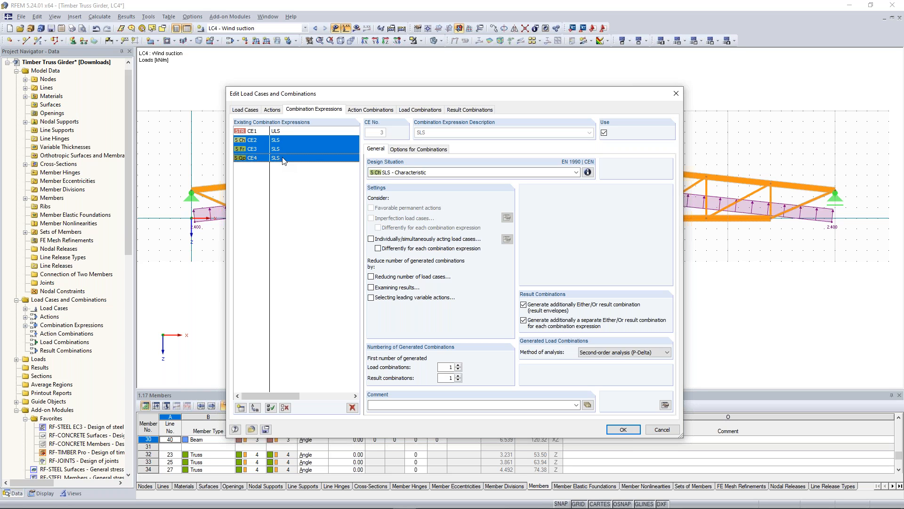
left_click(351, 408)
left_click(437, 279)
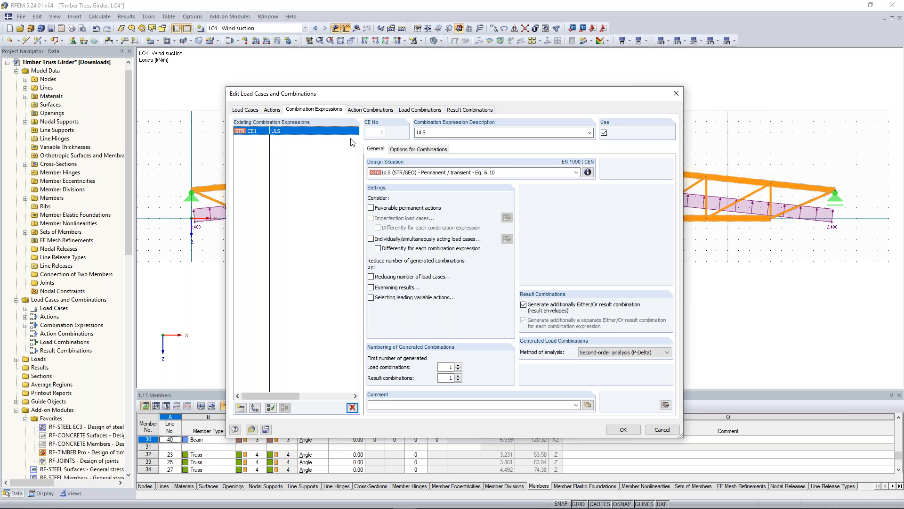
- Review the generated action combinations AC1 to AC5, checking their leading actions, partial safety factors and combination factors
left_click_drag(479, 92, 404, 184)
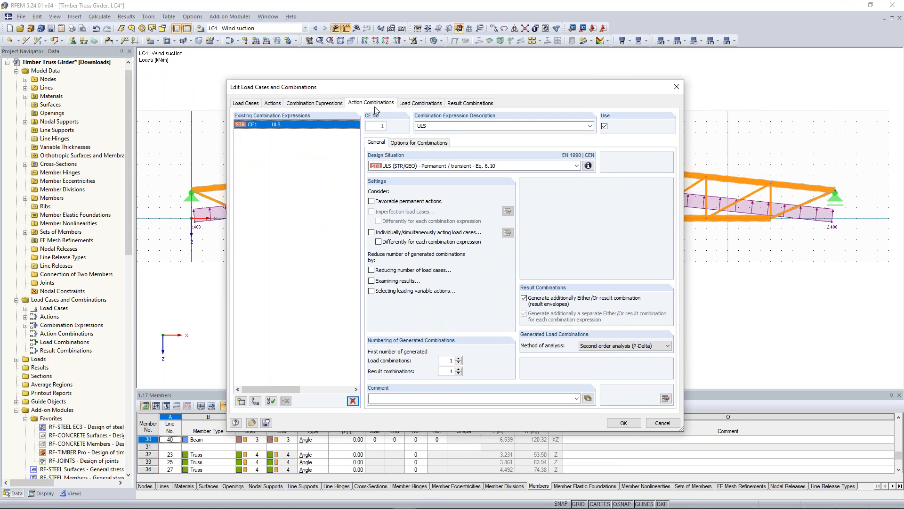
left_click(374, 106)
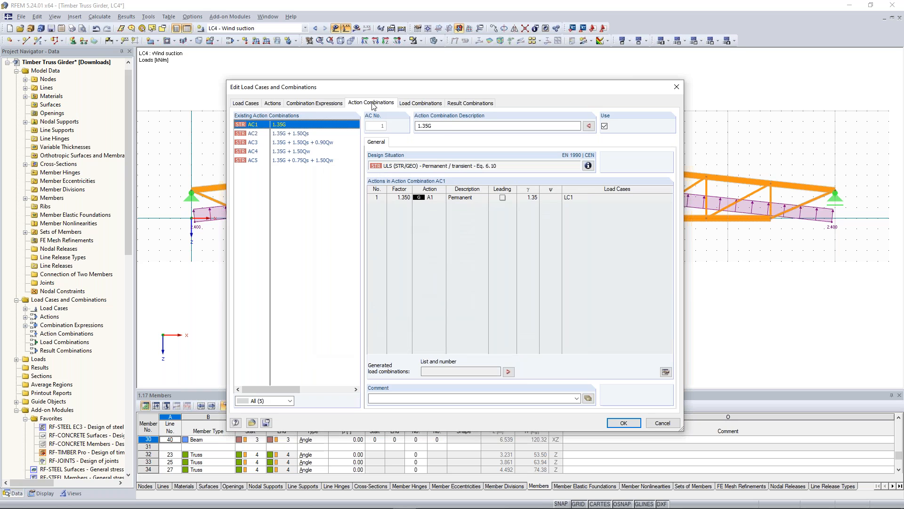
left_click(319, 134)
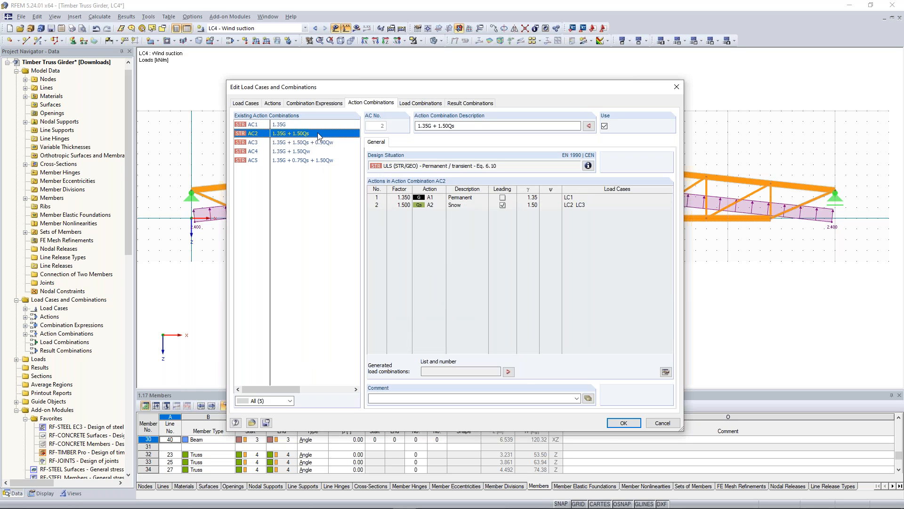
key("Down")
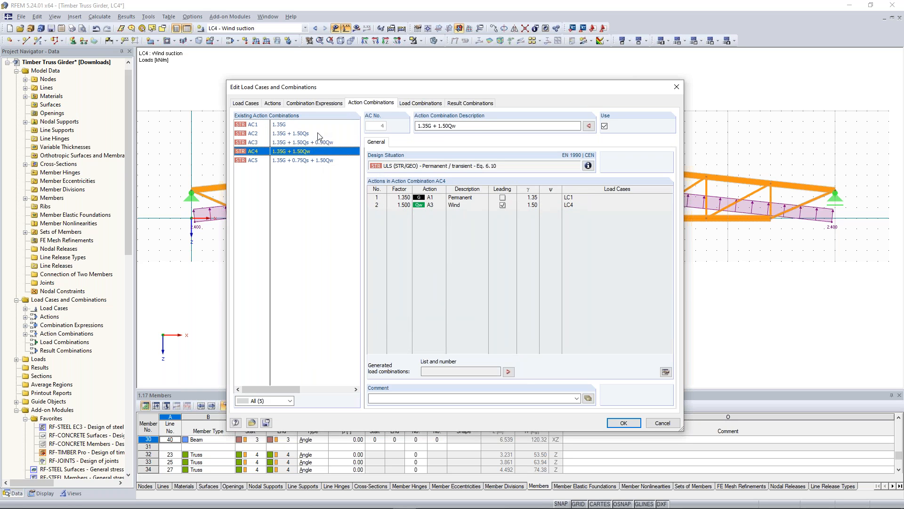
left_click(462, 206)
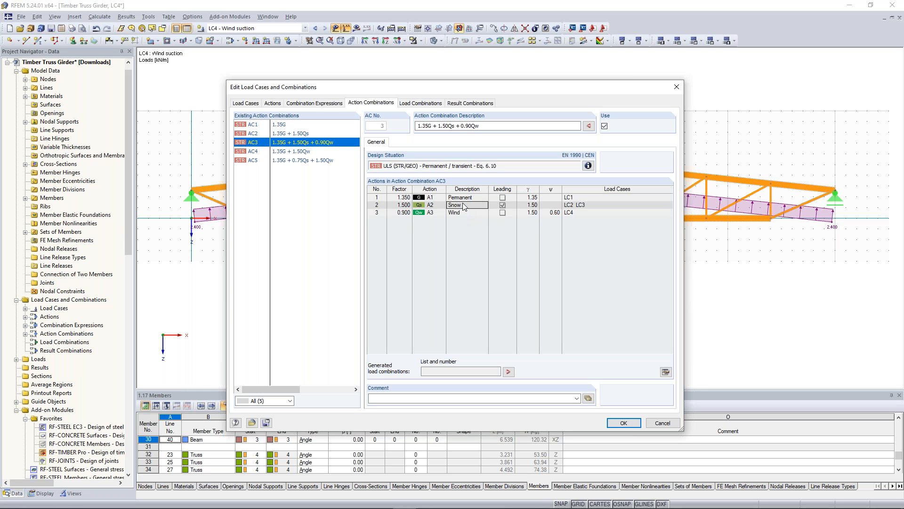
left_click(527, 206)
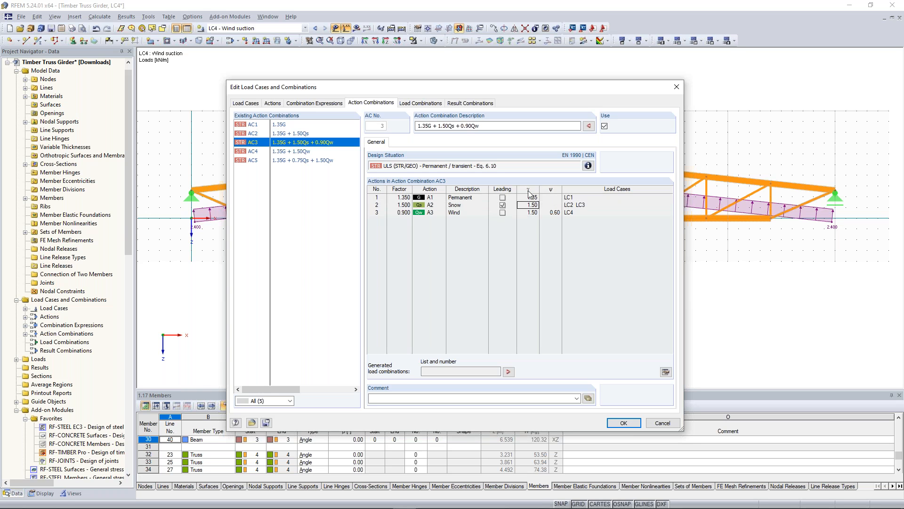
left_click(528, 212)
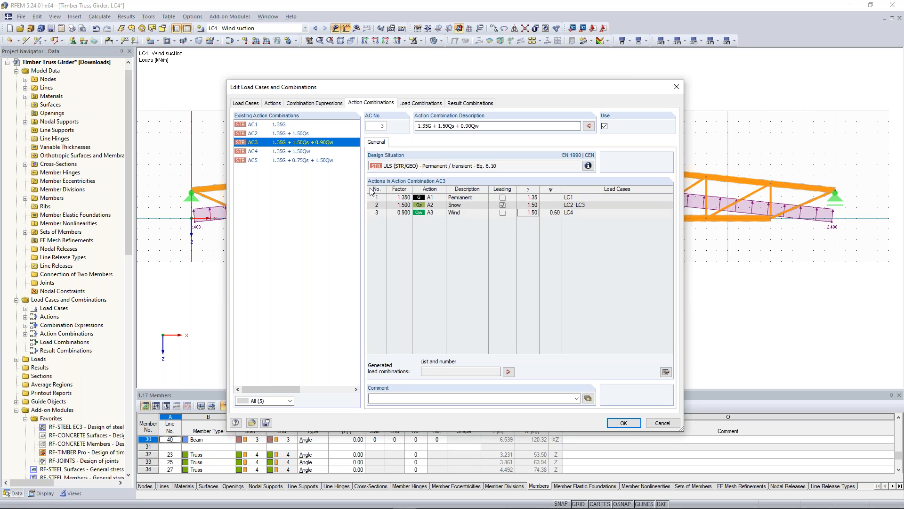
left_click(299, 152)
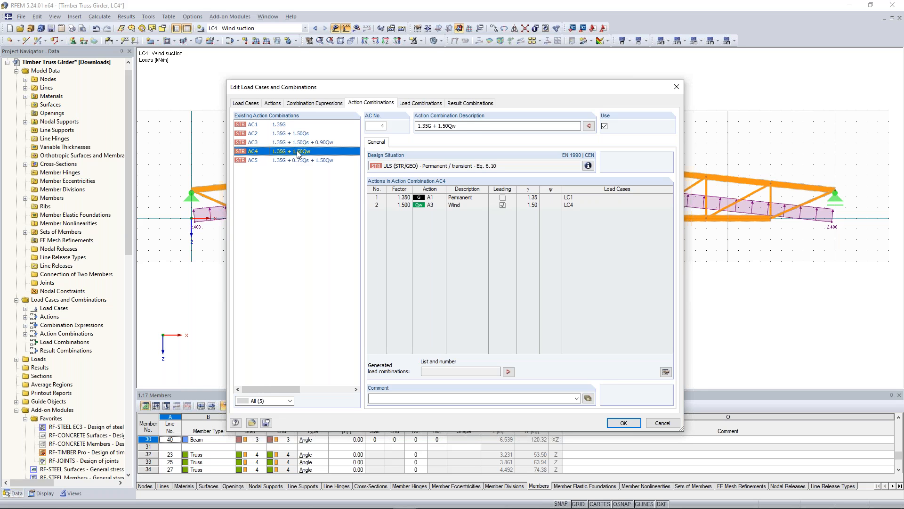
key("Down")
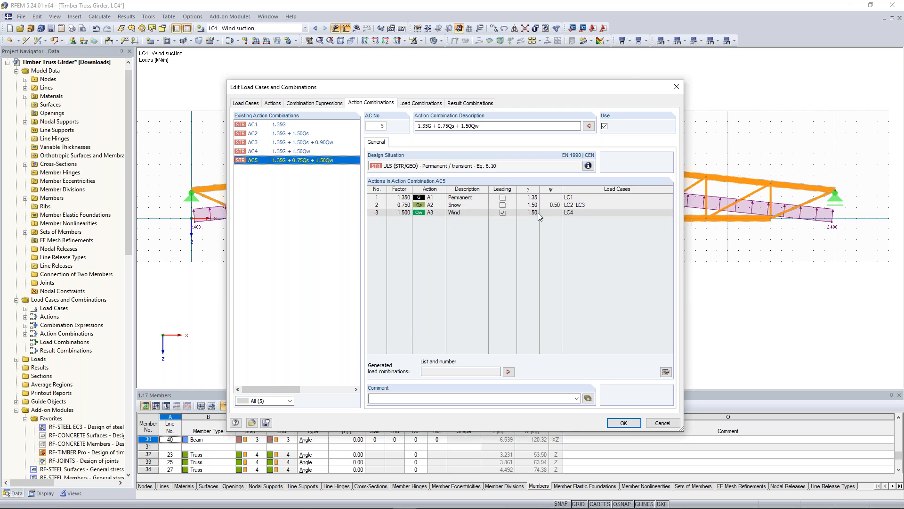
- Review load combinations CO2 to CO7 and check how the load cases in the Snow action A2 act together
left_click(418, 105)
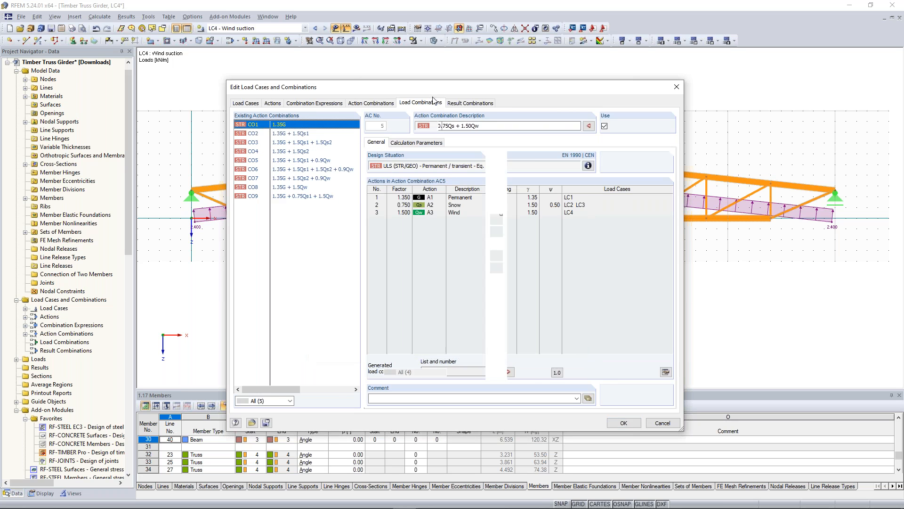
left_click(297, 133)
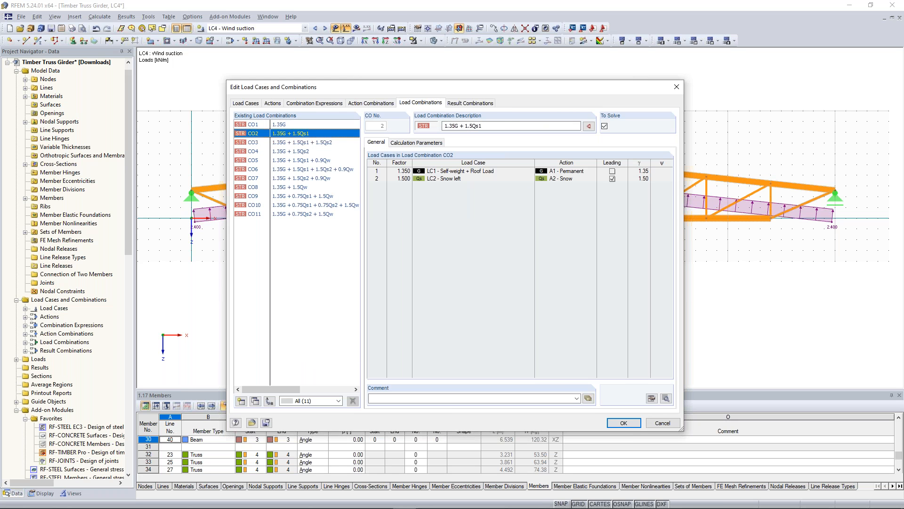
left_click(297, 143)
left_click(297, 151)
left_click(297, 160)
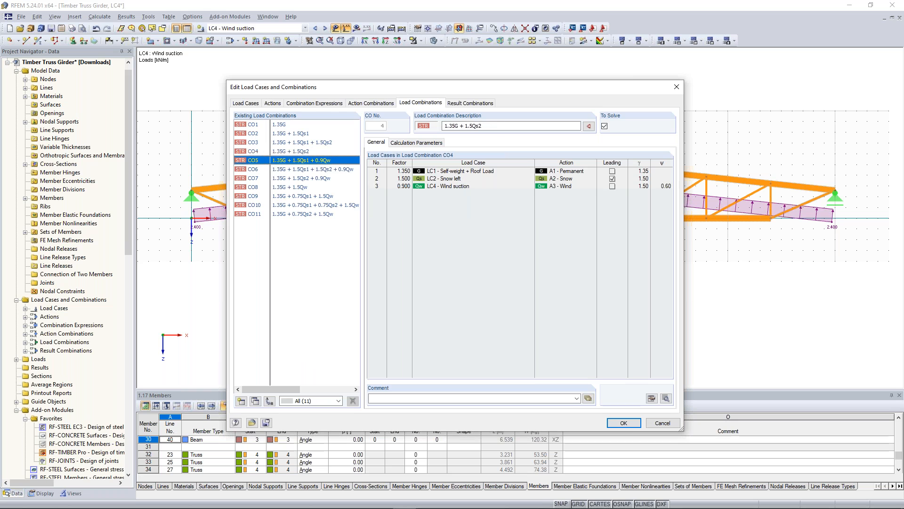
left_click(297, 170)
left_click(297, 178)
left_click(297, 169)
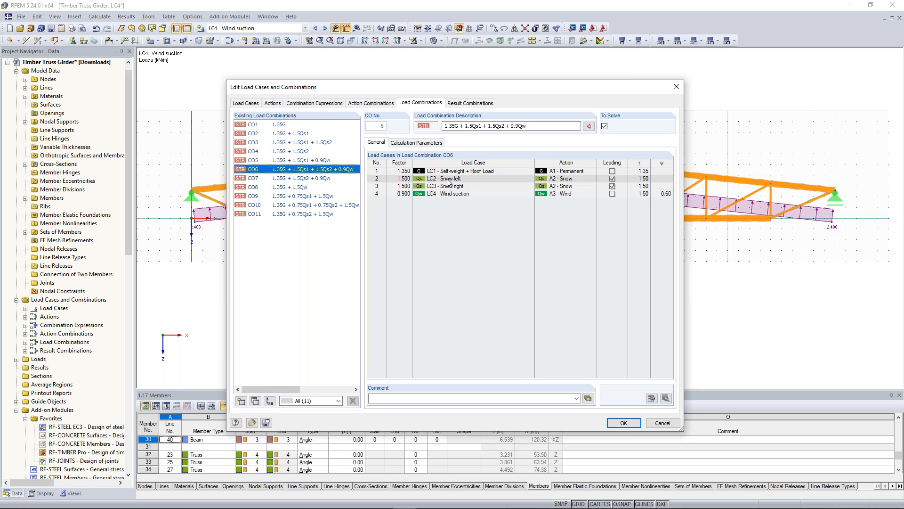
left_click(276, 105)
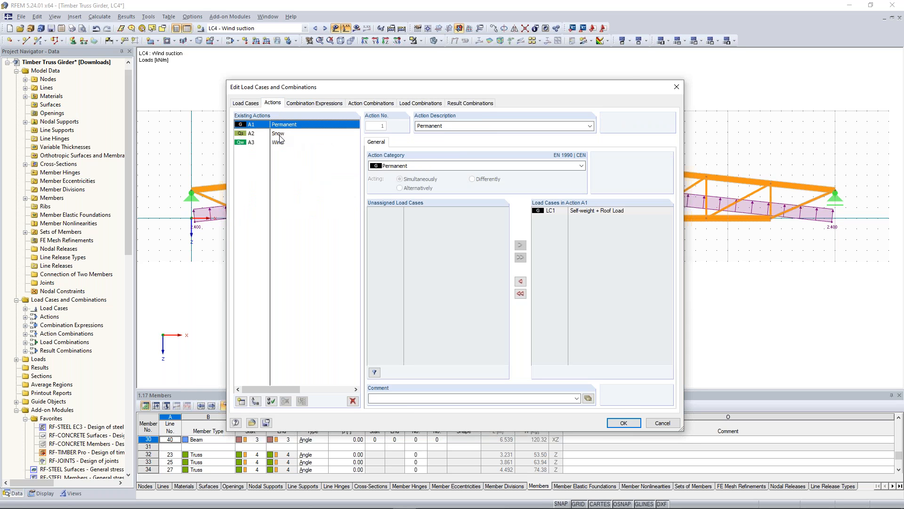
left_click(281, 134)
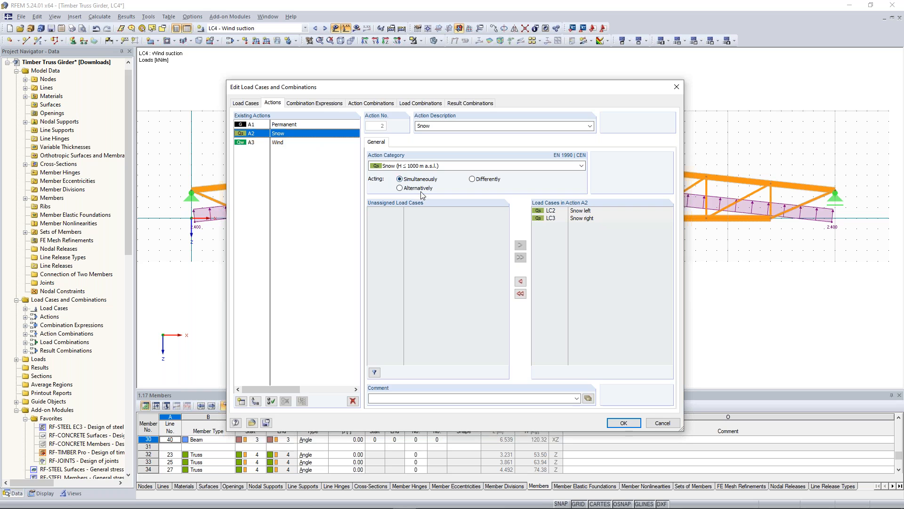
- Accept the combination settings with CO3 (1.35G + 1.5Qs1 + 1.5Qs2) as the current combination and calculate all load cases and combinations
left_click(420, 102)
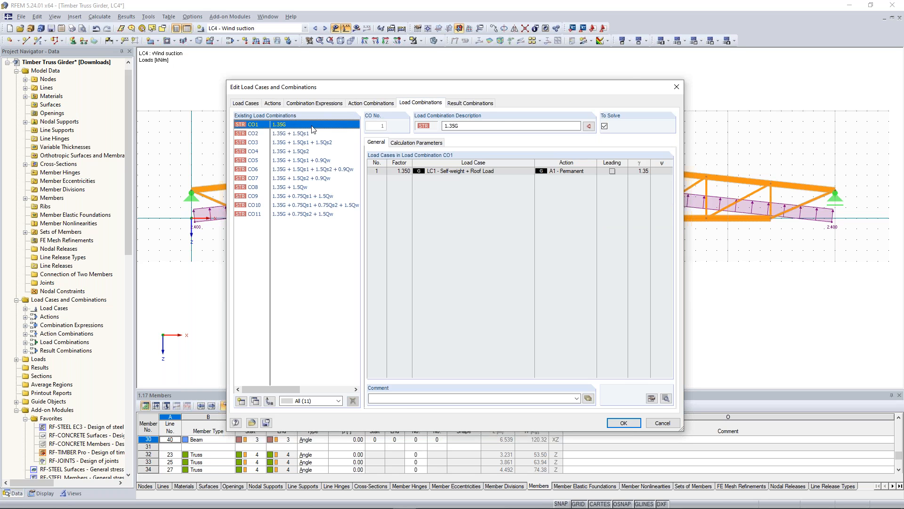
left_click(302, 142)
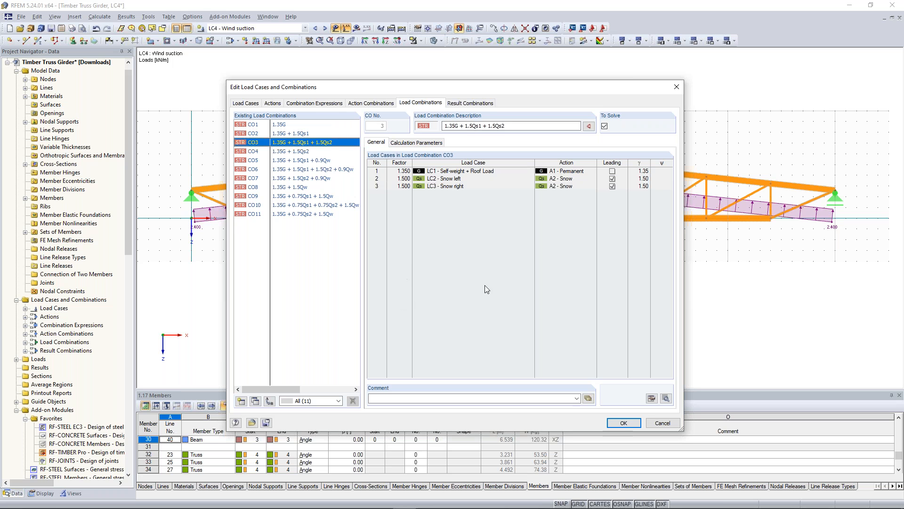
left_click(629, 423)
scroll(327, 64, "down", 1)
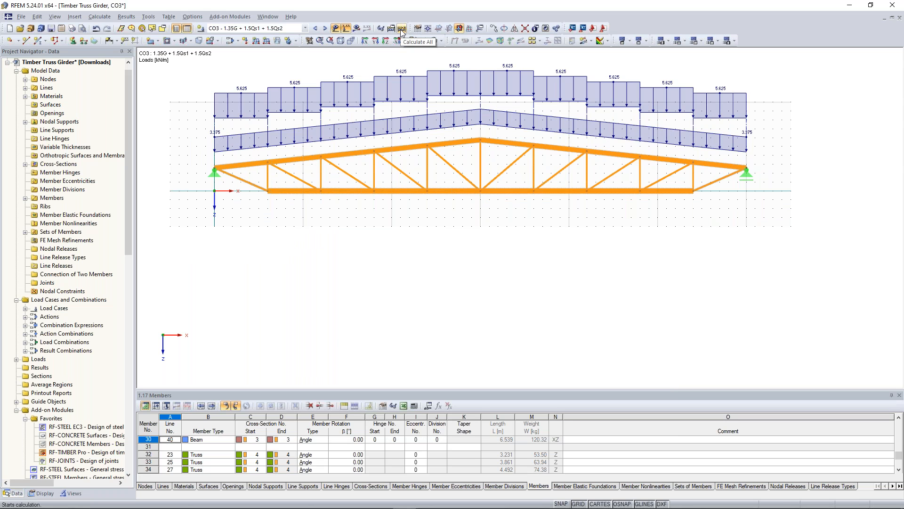
left_click(401, 29)
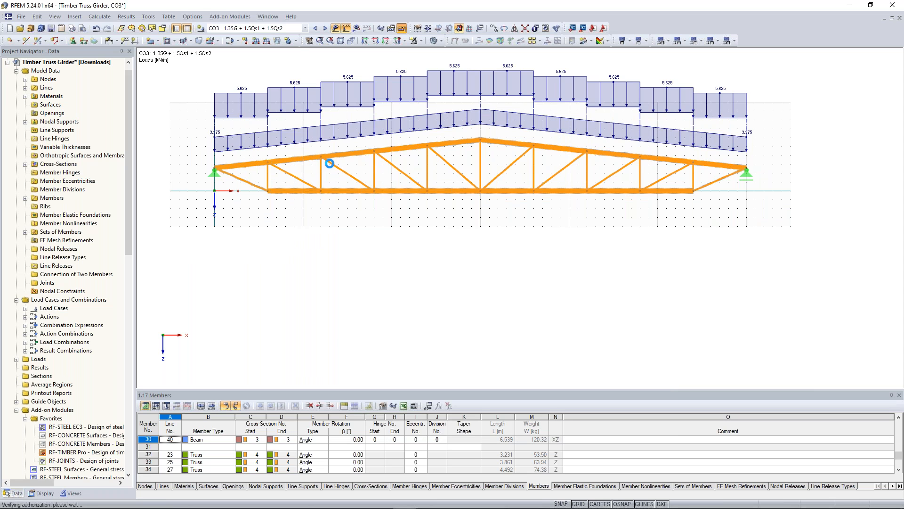
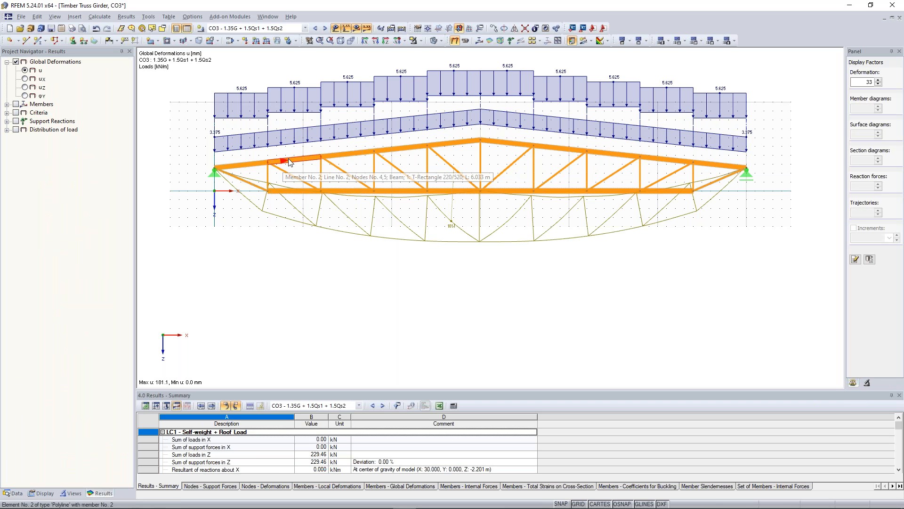
- Display the member deformations of the truss girder for CO3 as coloured cross-sections instead of lines
scroll(448, 221, "up", 2)
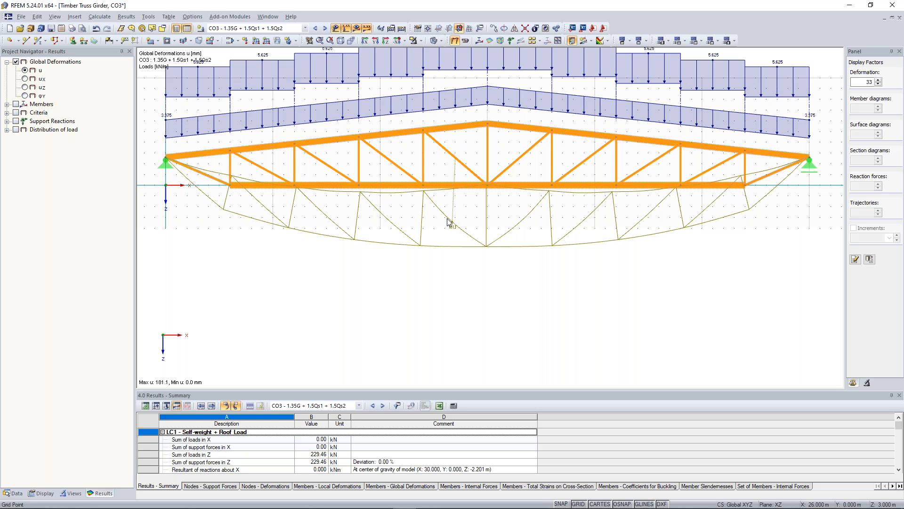
left_click(41, 492)
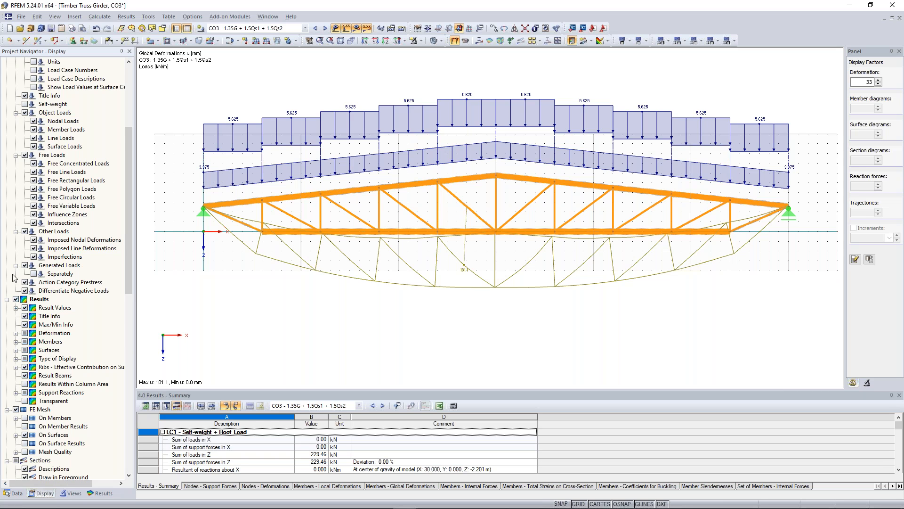
scroll(16, 278, "down", 2)
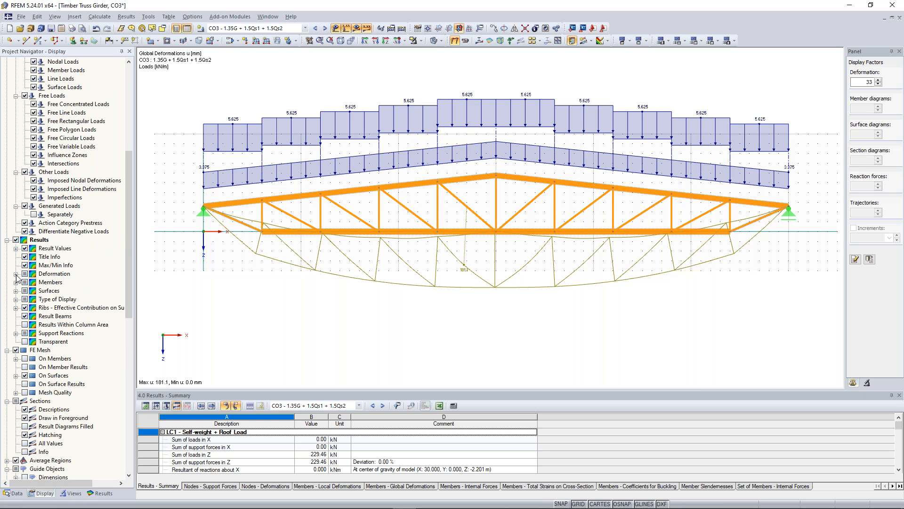
left_click(16, 273)
left_click(24, 282)
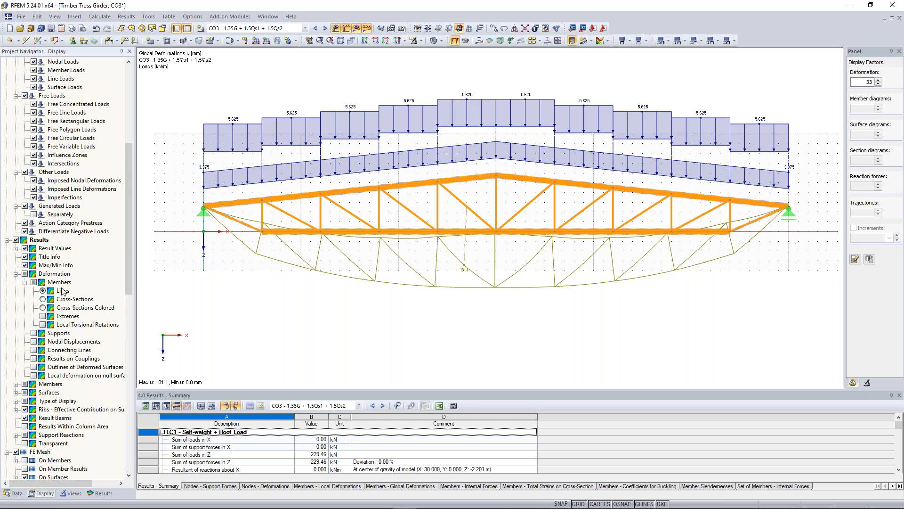
left_click(43, 307)
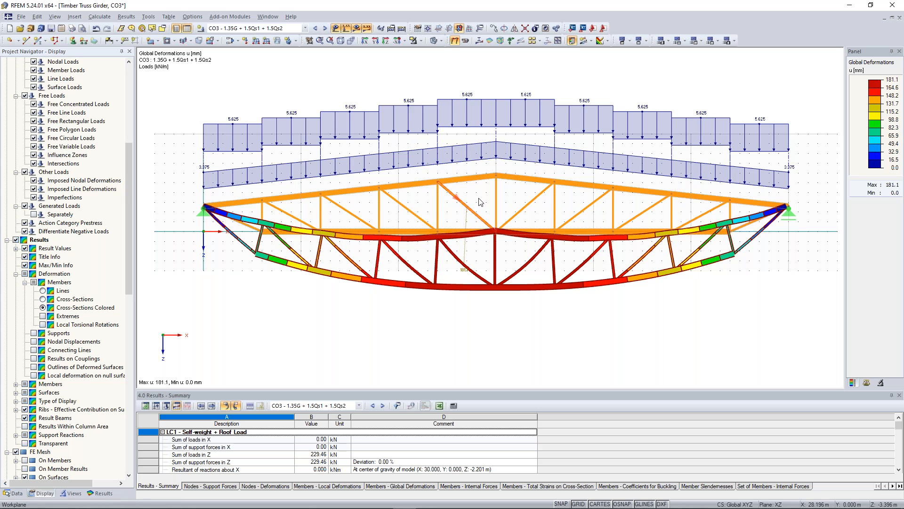
scroll(476, 202, "down", 1)
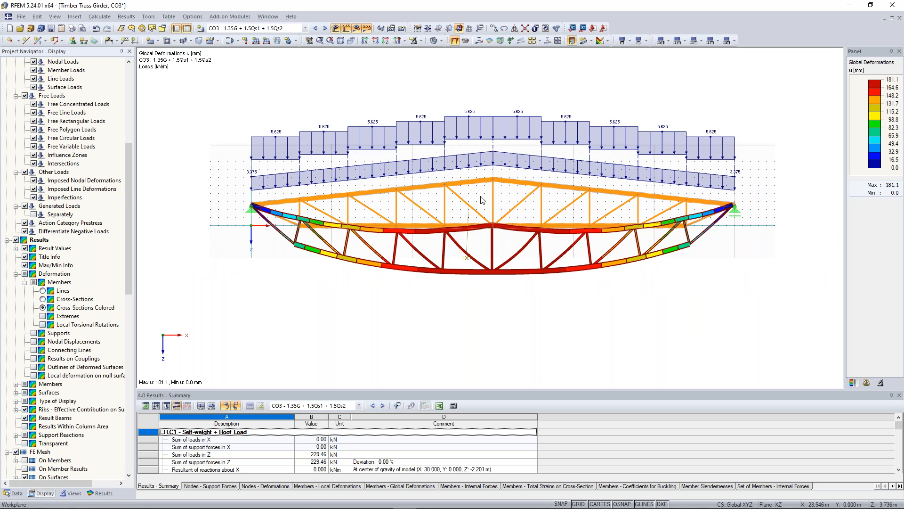
- Show the bending moments My of the members for CO3 and examine the diagram along both chords
scroll(480, 199, "up", 3)
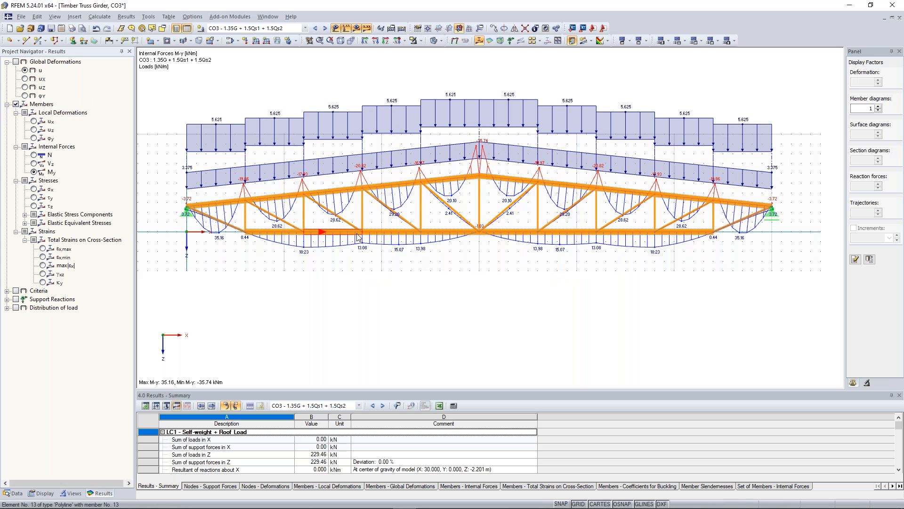
scroll(359, 236, "up", 1)
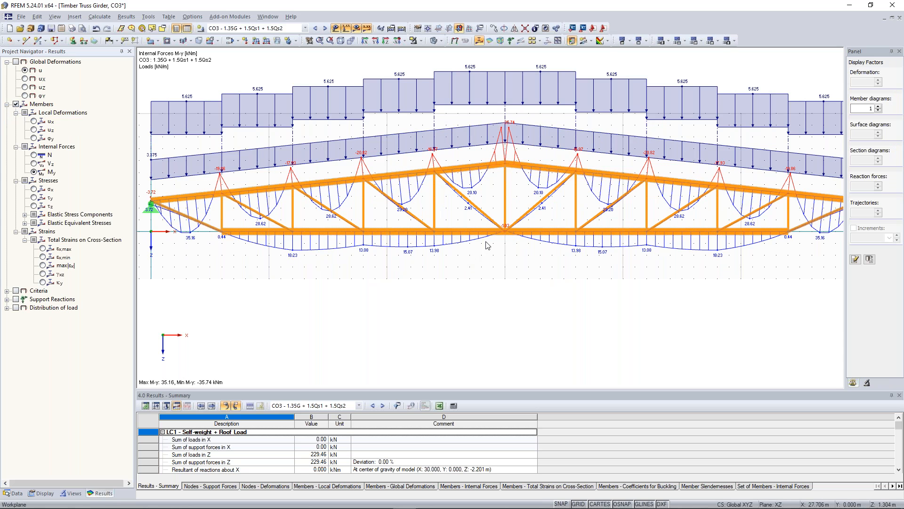
scroll(603, 258, "down", 1)
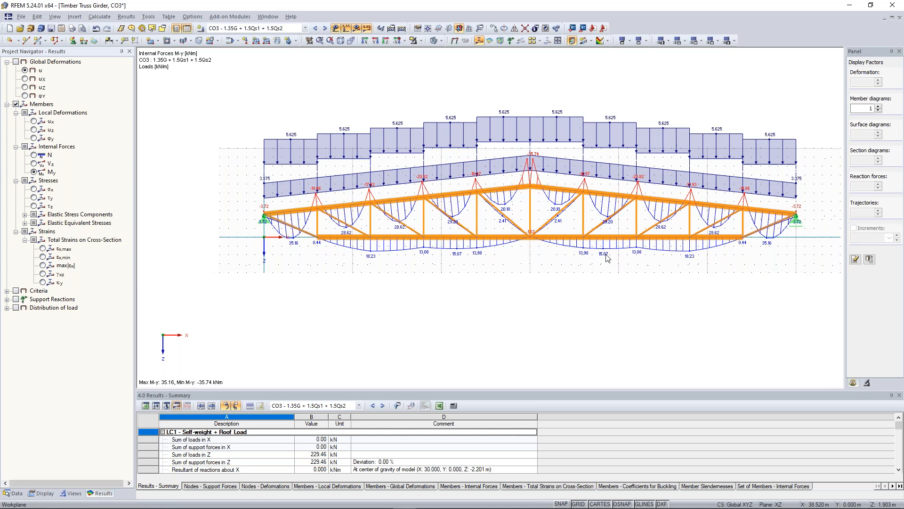
scroll(606, 258, "up", 1)
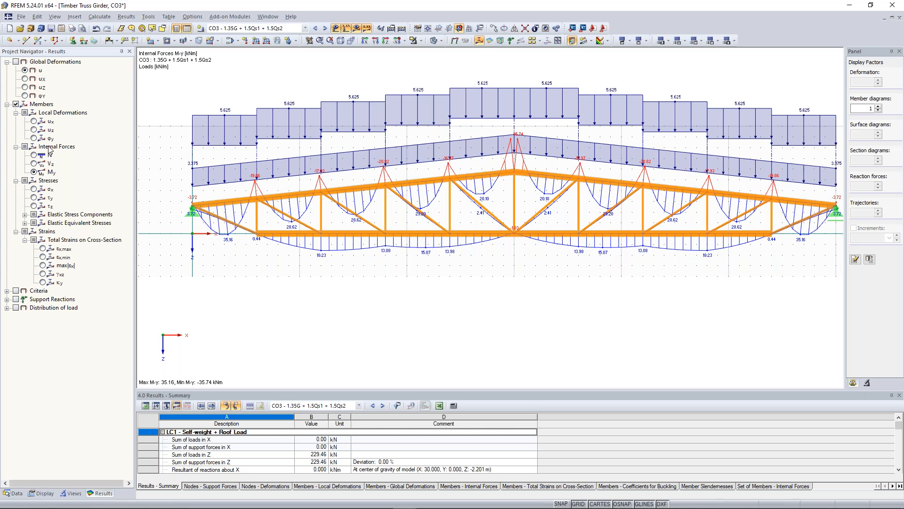
- Show the axial forces N for CO3 and examine tension and compression in the chords, diagonals and posts
left_click(35, 156)
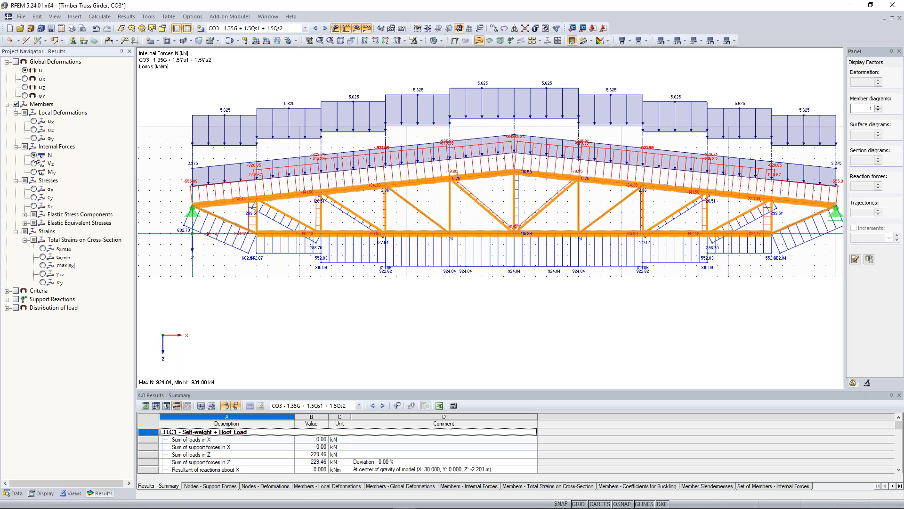
scroll(531, 262, "up", 1)
scroll(531, 262, "up", 1)
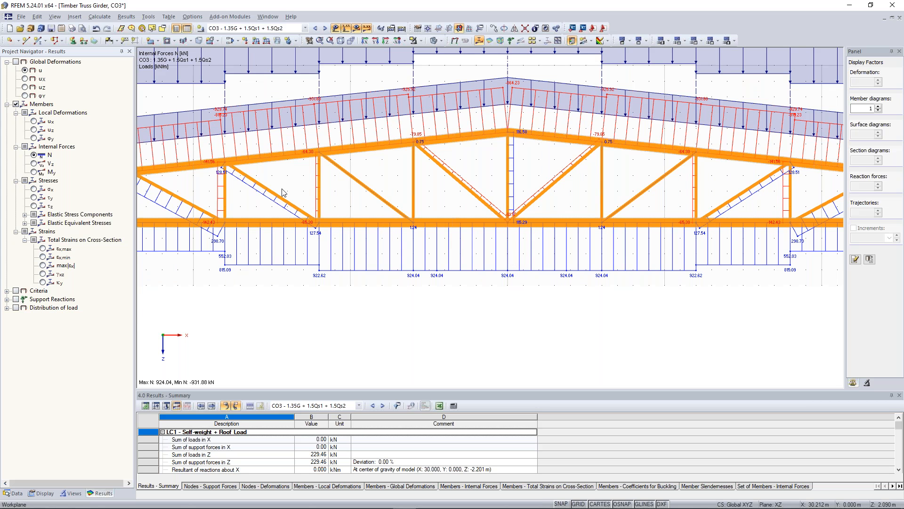
scroll(283, 192, "down", 1)
middle_click_drag(283, 192, 392, 238)
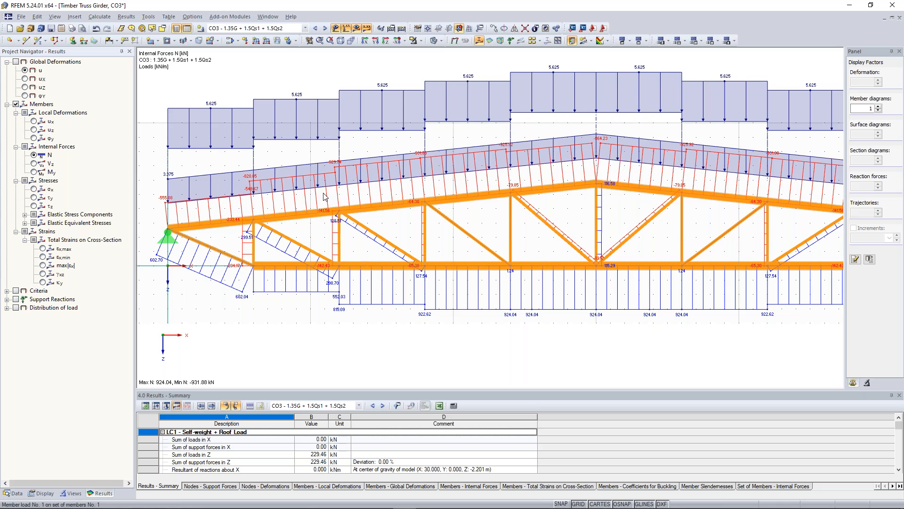
scroll(283, 207, "down", 2)
scroll(245, 216, "up", 3)
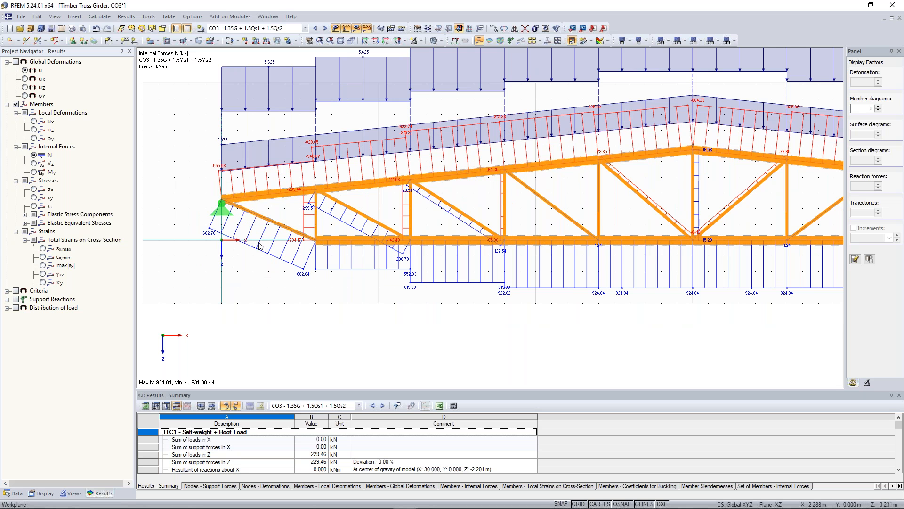
scroll(259, 245, "up", 1)
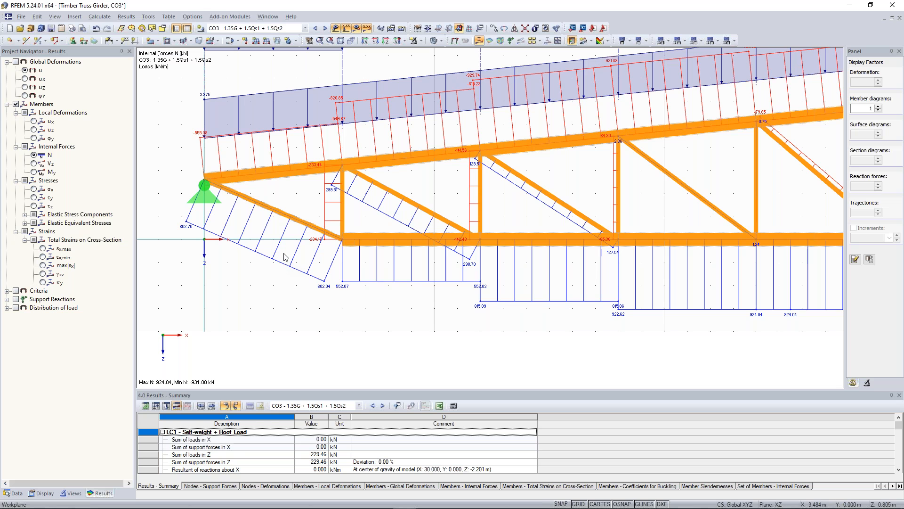
scroll(401, 274, "down", 4)
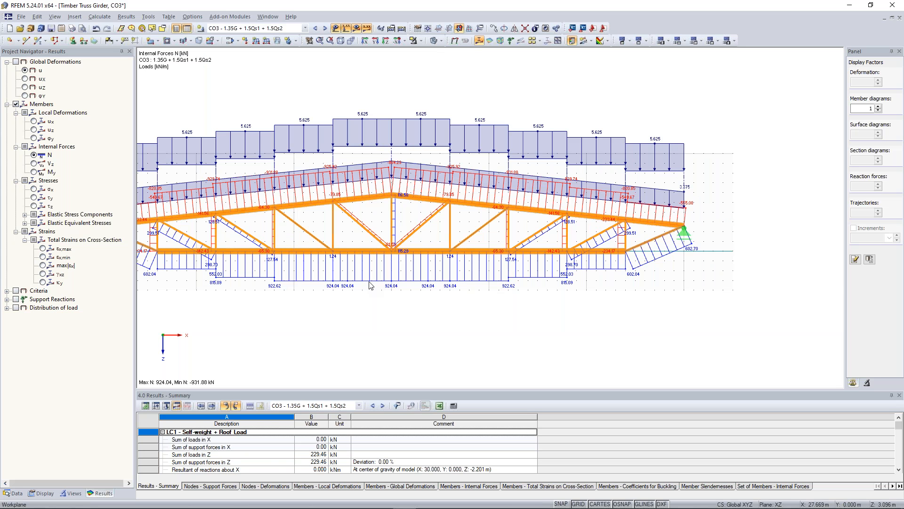
middle_click_drag(370, 282, 477, 276)
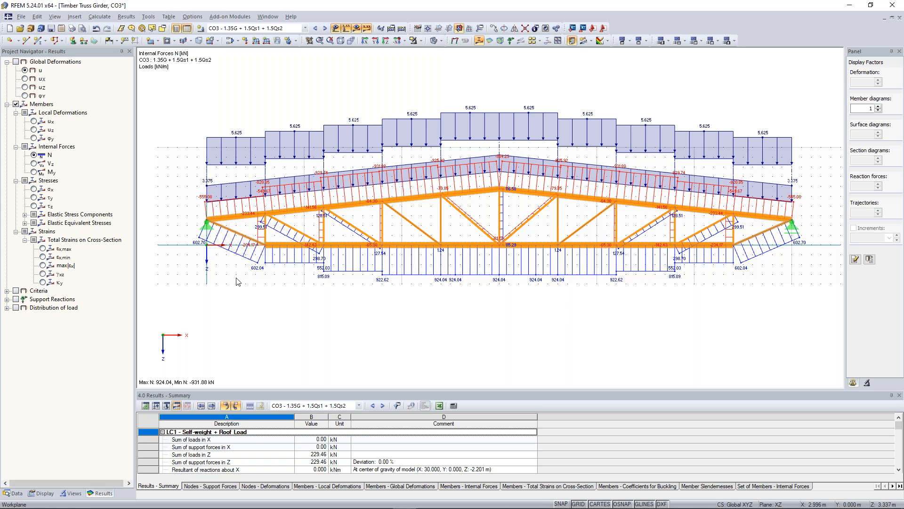
middle_click_drag(389, 86, 382, 91)
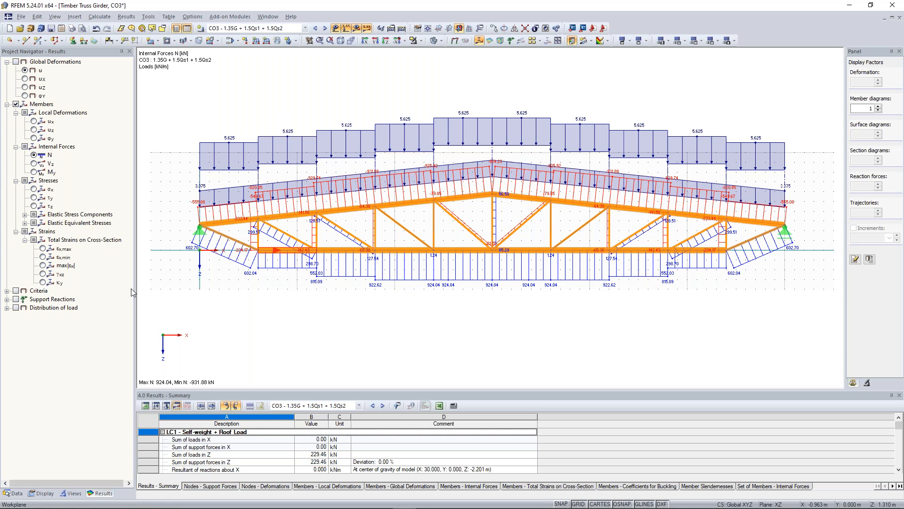
- Find the RF-TIMBER Pro add-on module among the favourites in the project data and start it
left_click(16, 493)
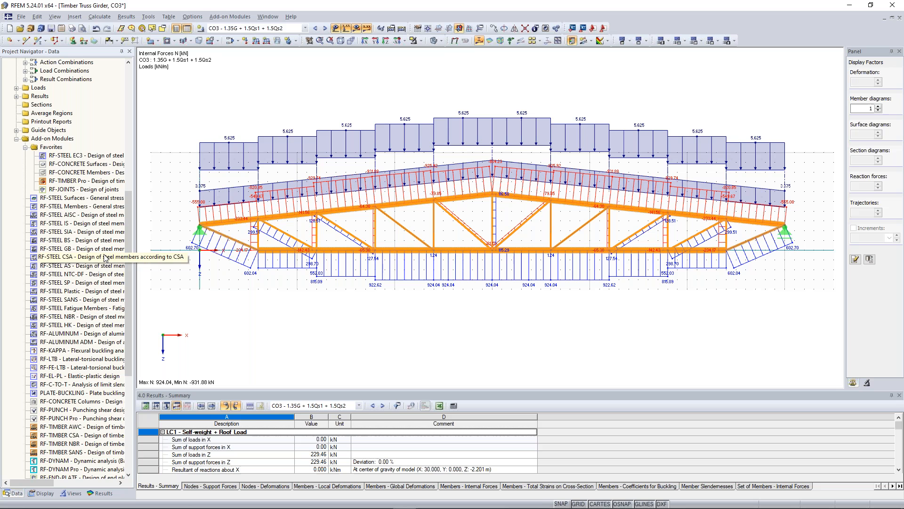
scroll(118, 244, "down", 1)
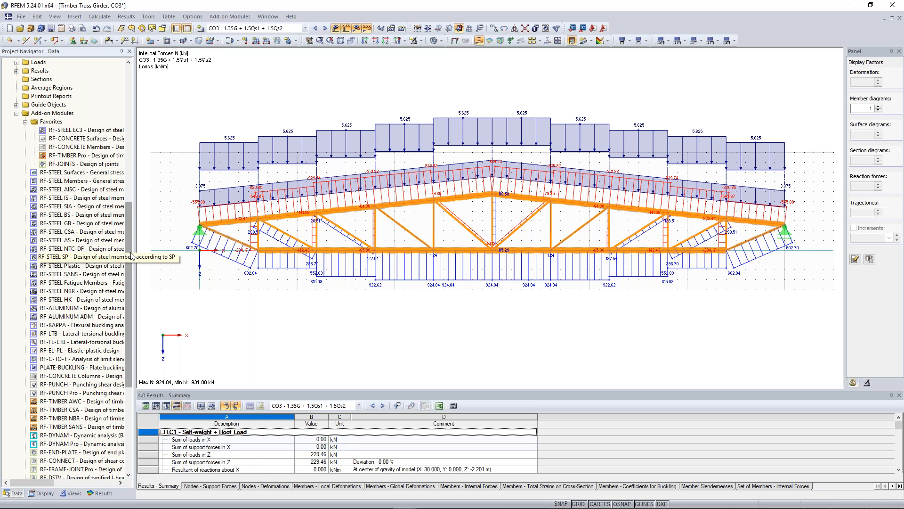
scroll(271, 293, "down", 1)
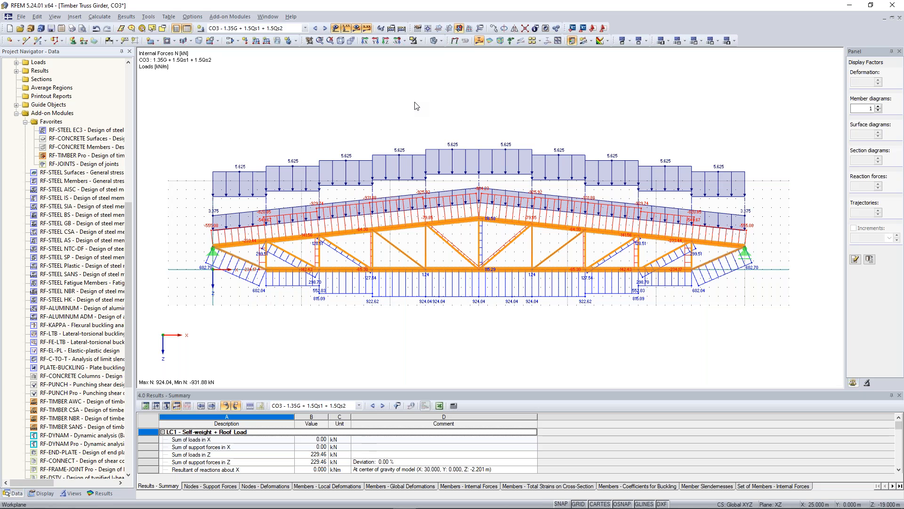
left_click_drag(129, 222, 129, 226)
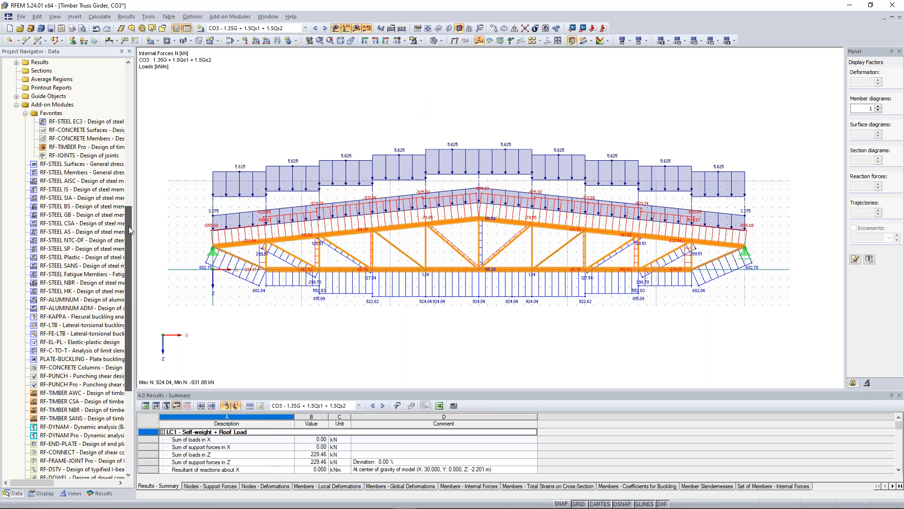
right_click(83, 223)
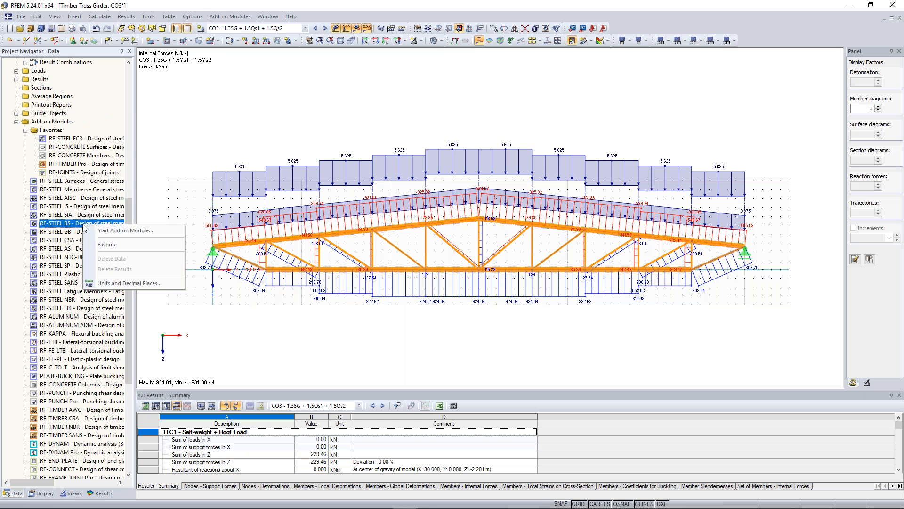
left_click(128, 215)
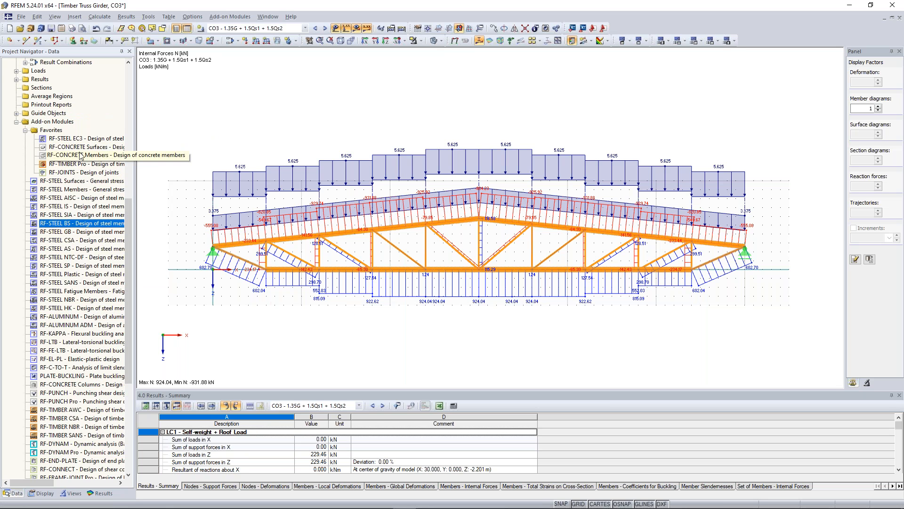
scroll(126, 224, "up", 1)
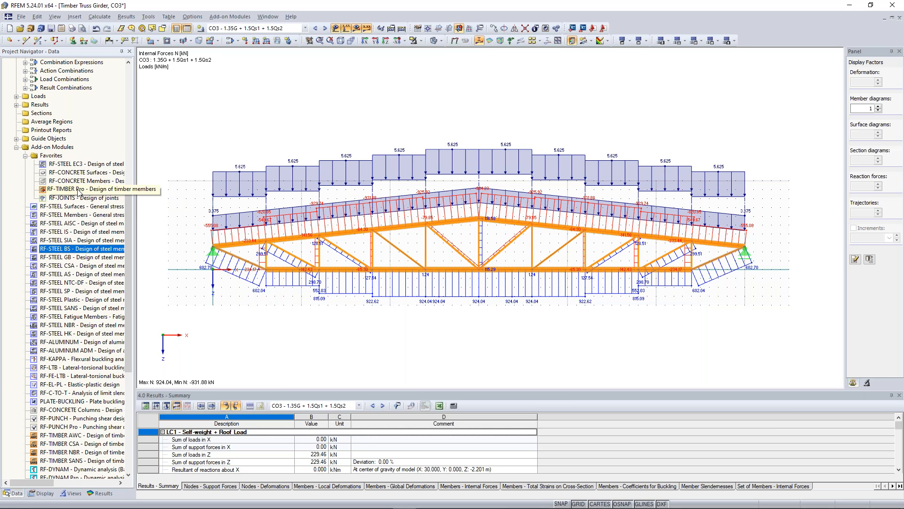
double_click(79, 190)
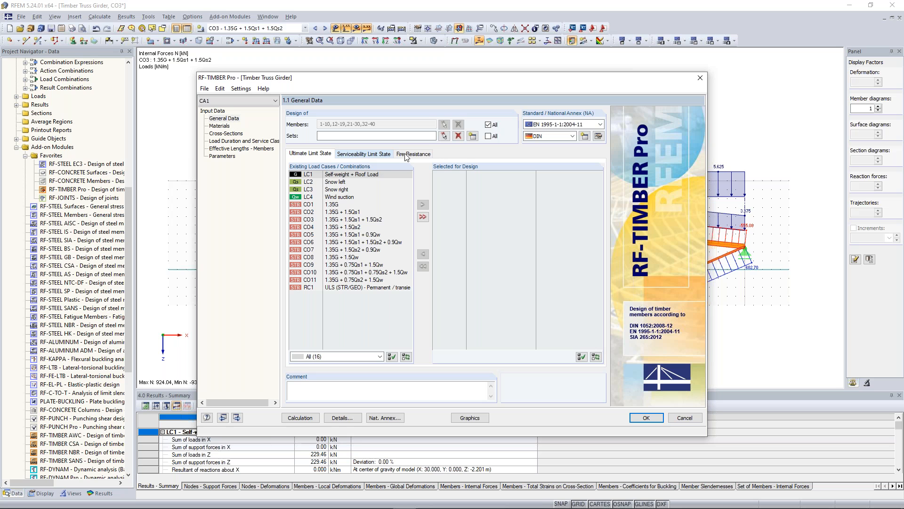
- Clear all single members from the design in RF-TIMBER Pro and select sets of members 1 and 2 instead
left_click_drag(538, 77, 552, 321)
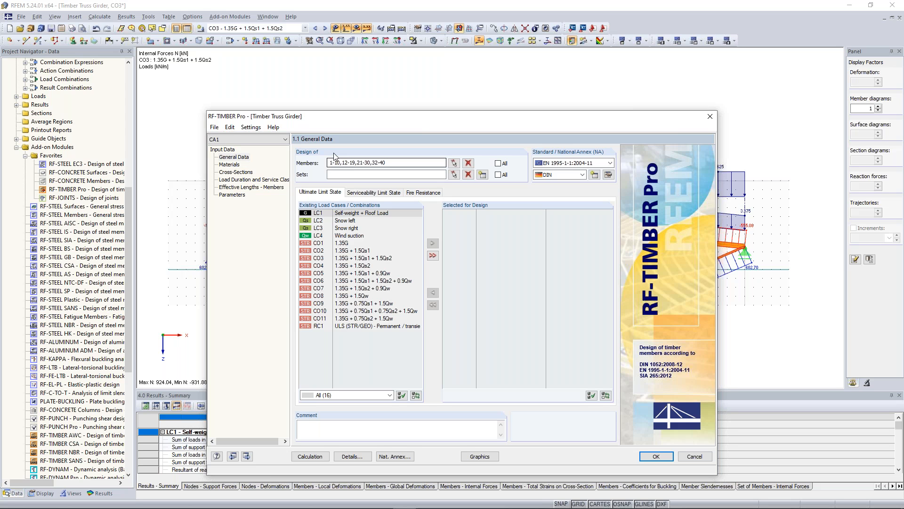
left_click_drag(417, 118, 417, 101)
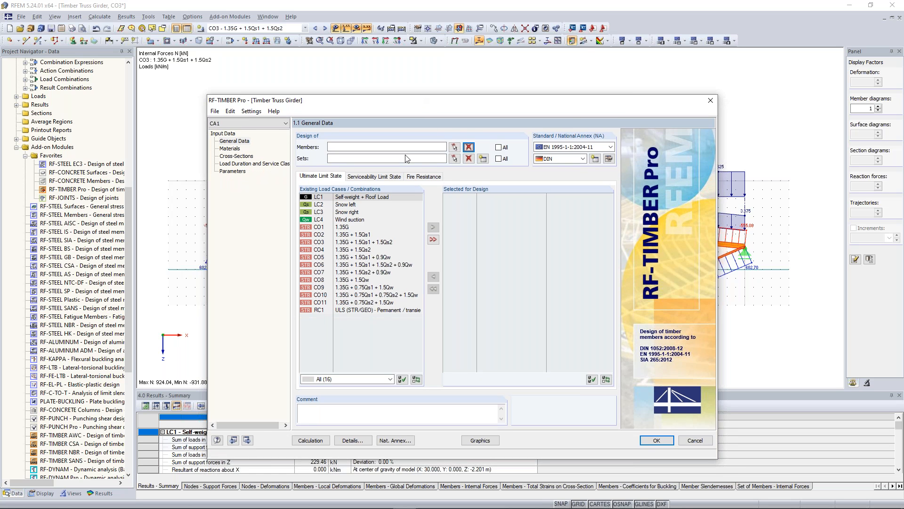
left_click(454, 158)
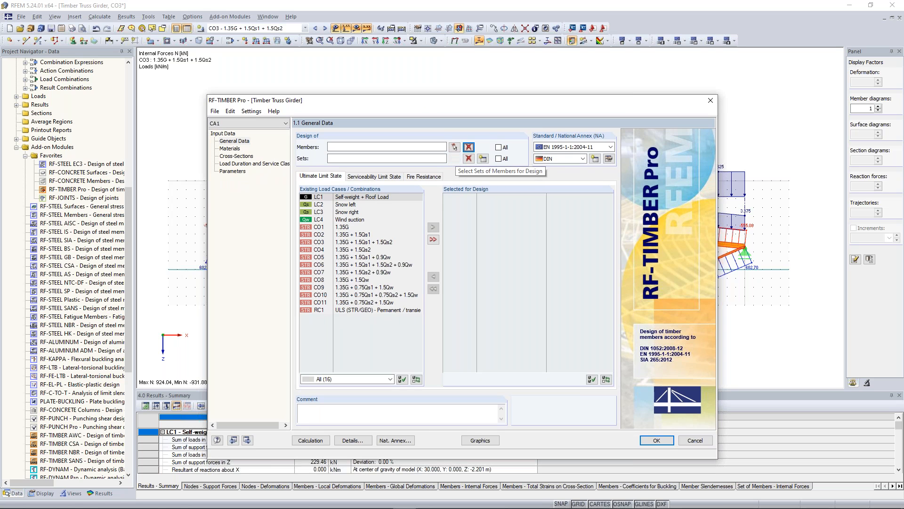
left_click(448, 270)
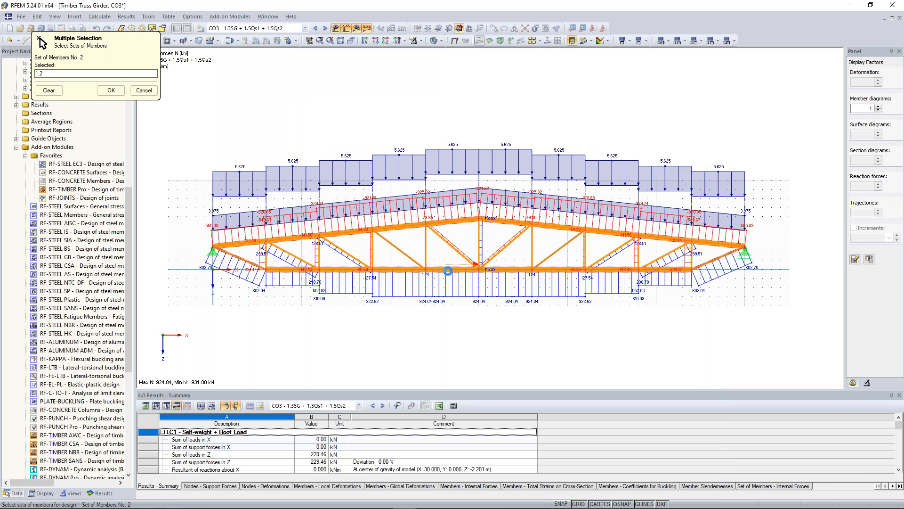
left_click(114, 89)
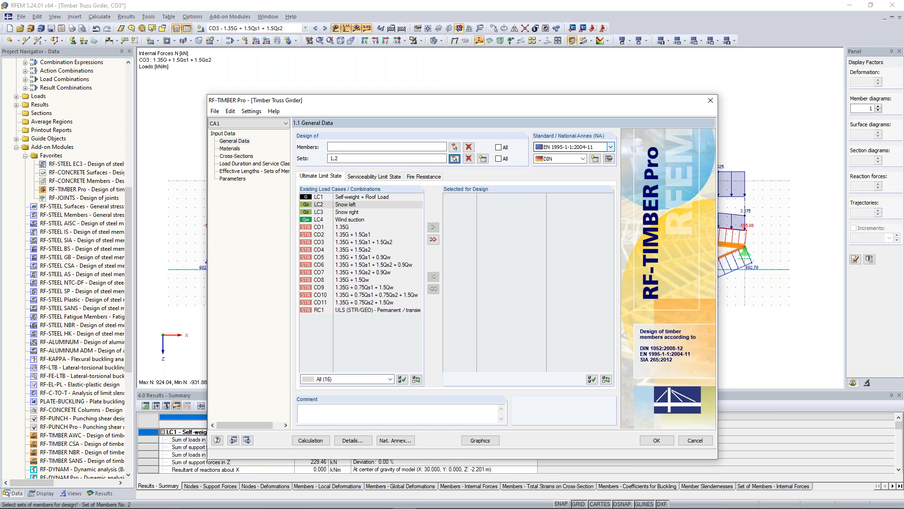
- Set the national annex for EN 1995-1-1:2004-11 to CEN (European Union) and open its settings
left_click(611, 147)
left_click(583, 159)
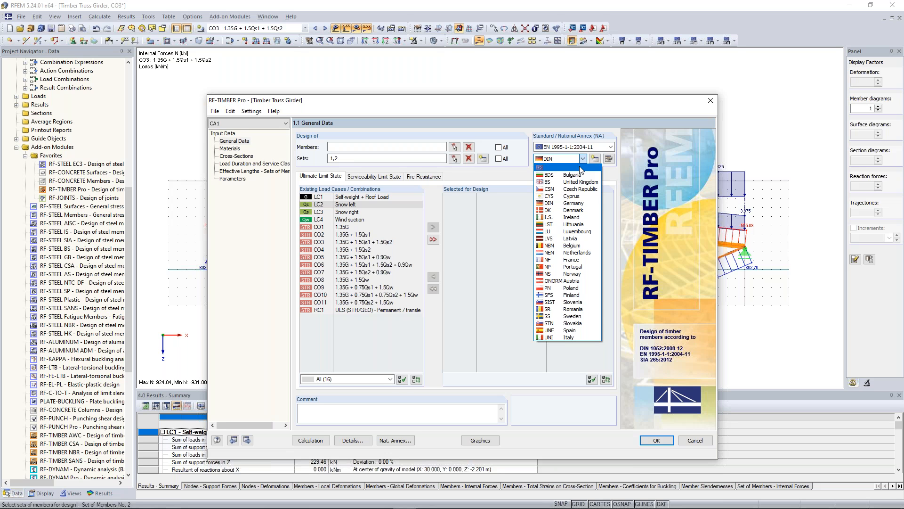
left_click(580, 168)
left_click(583, 159)
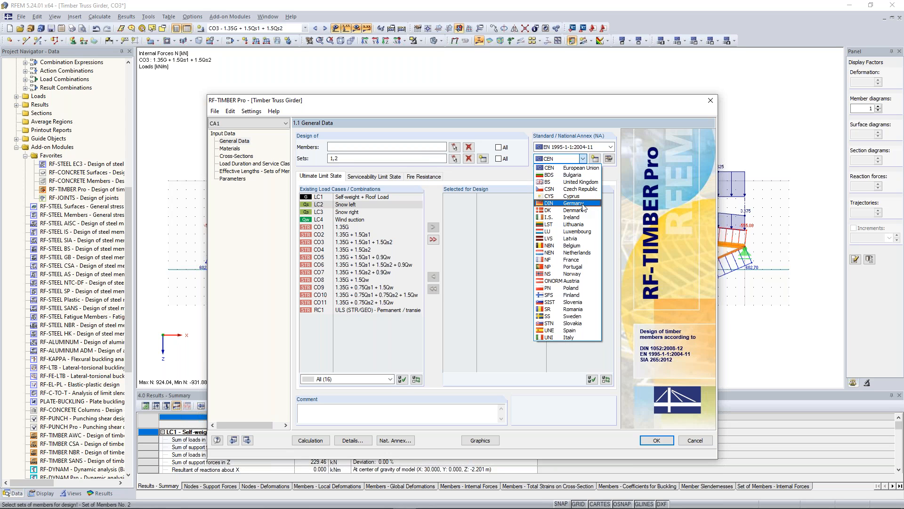
left_click(582, 168)
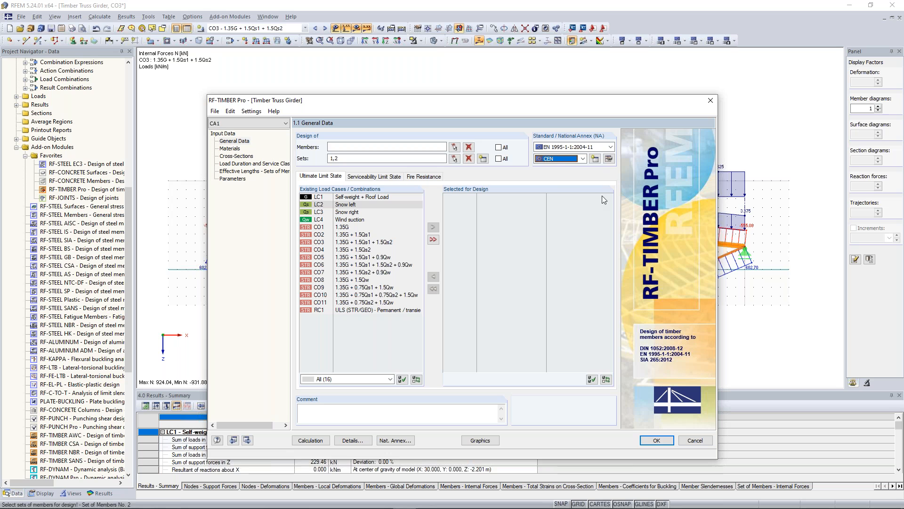
left_click(608, 162)
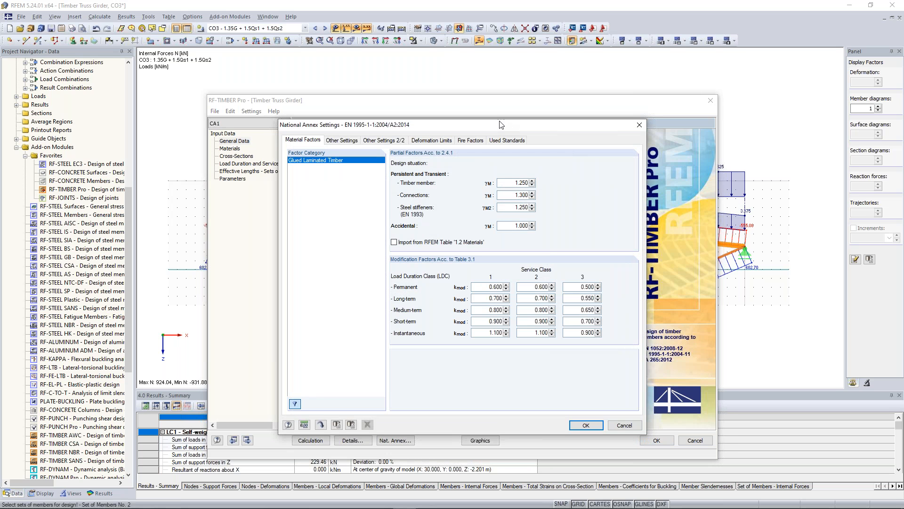
- Review the partial and modification factors, other settings and deformation limits of the EN 1995-1-1 national annex, and accept them
left_click_drag(481, 126, 452, 100)
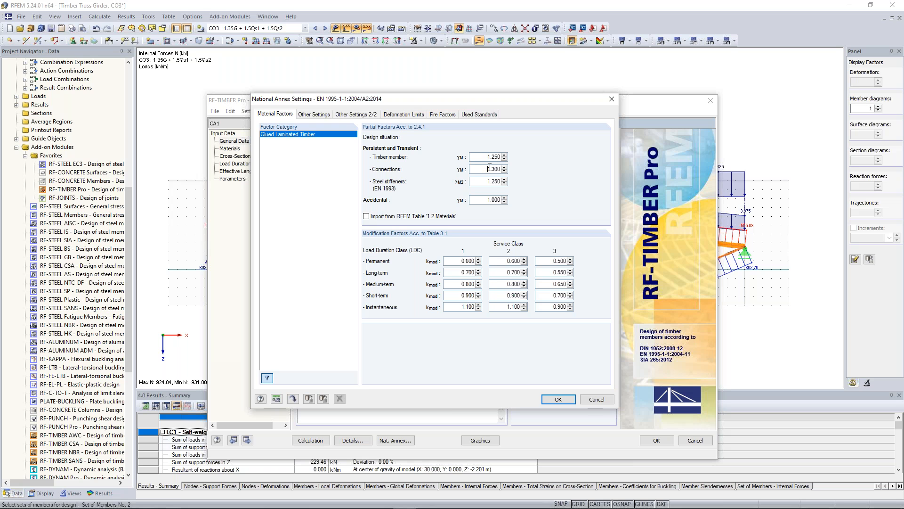
key("Tab")
left_click_drag(572, 103, 439, 90)
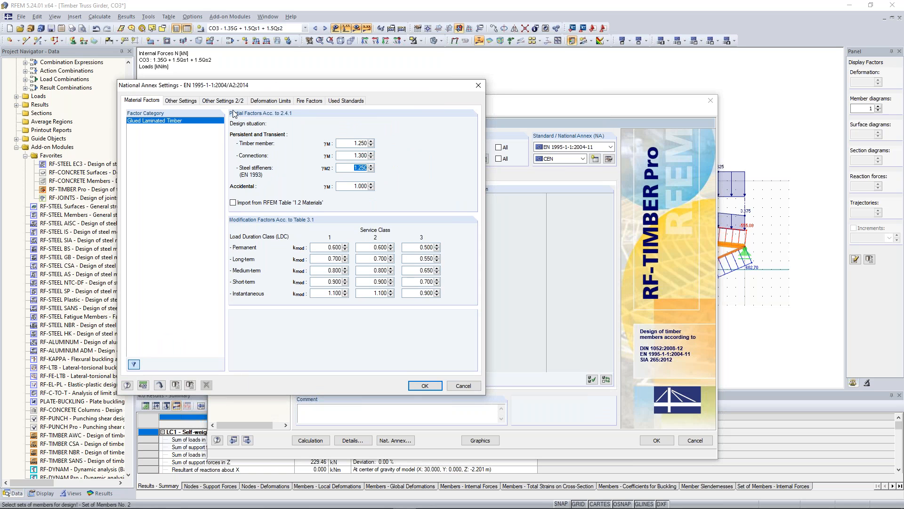
left_click(190, 102)
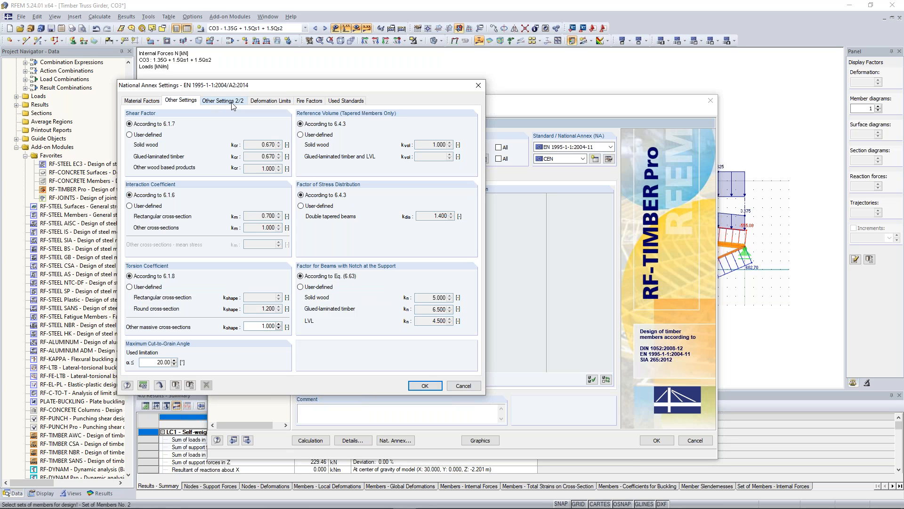
left_click(232, 102)
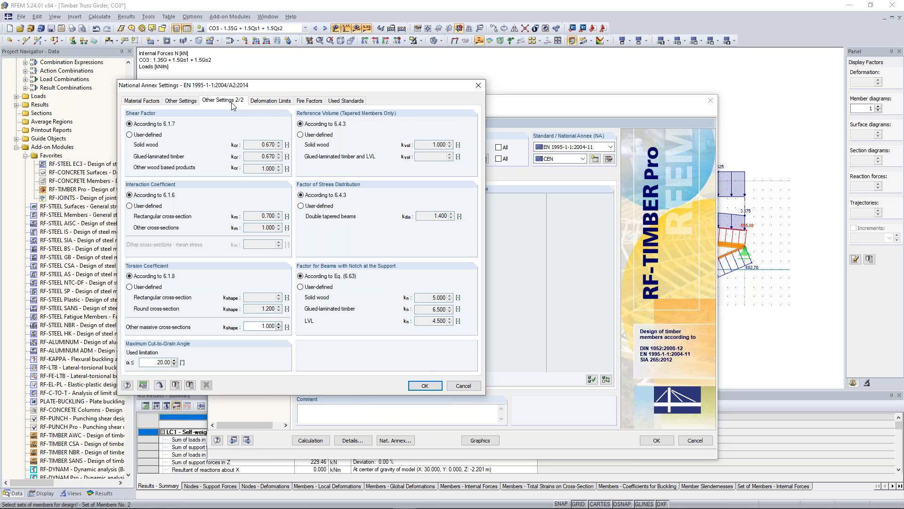
left_click(283, 102)
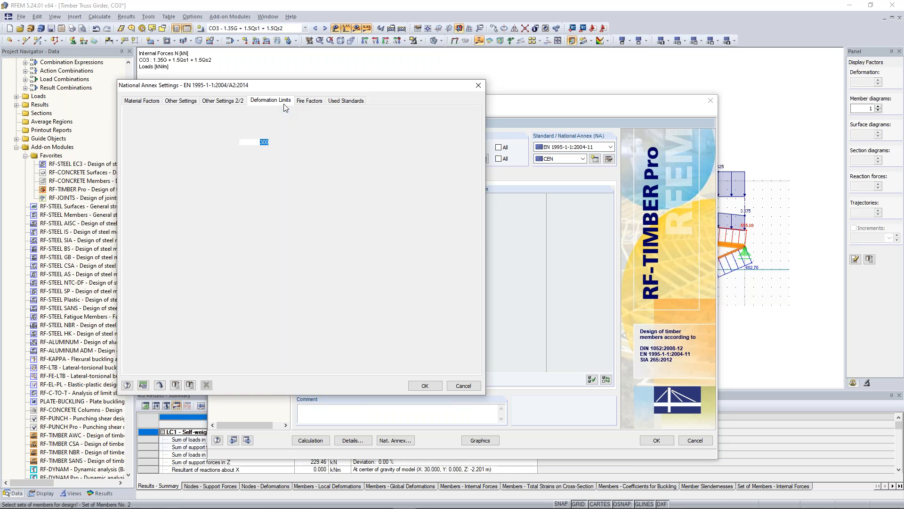
left_click(203, 101)
left_click(181, 102)
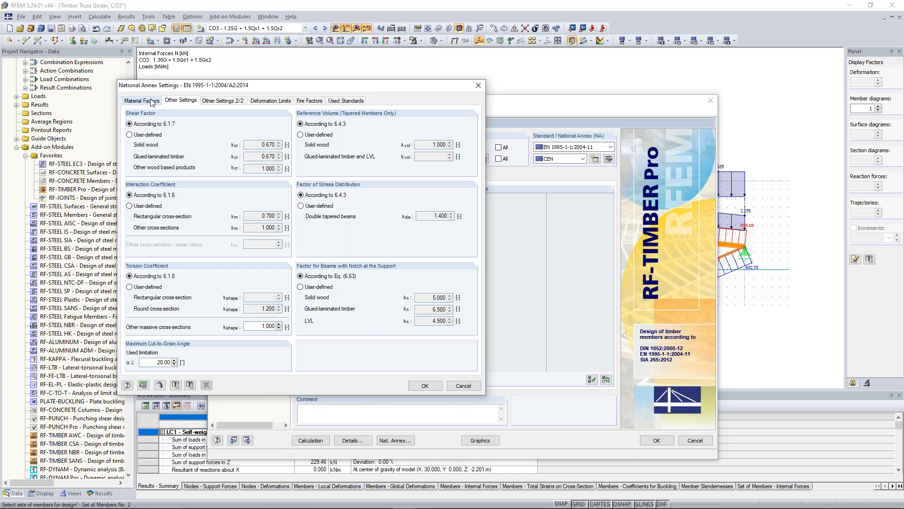
left_click(151, 102)
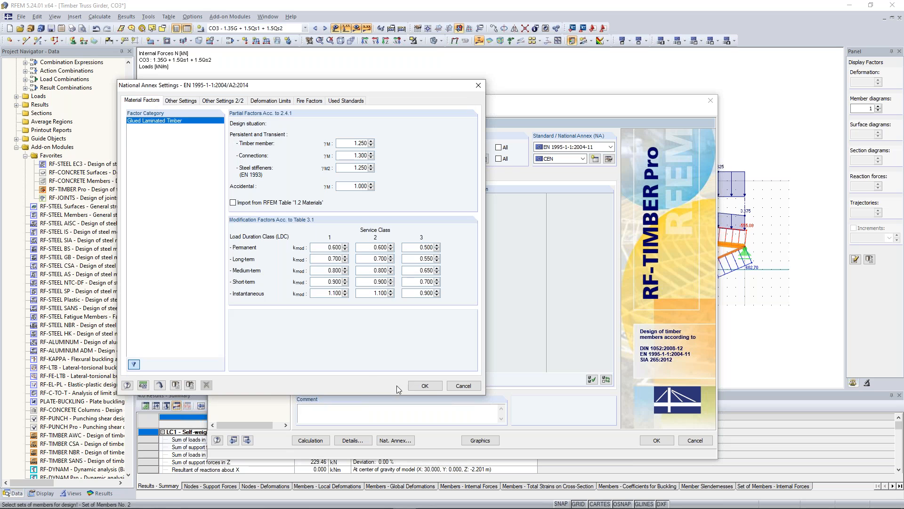
left_click(423, 387)
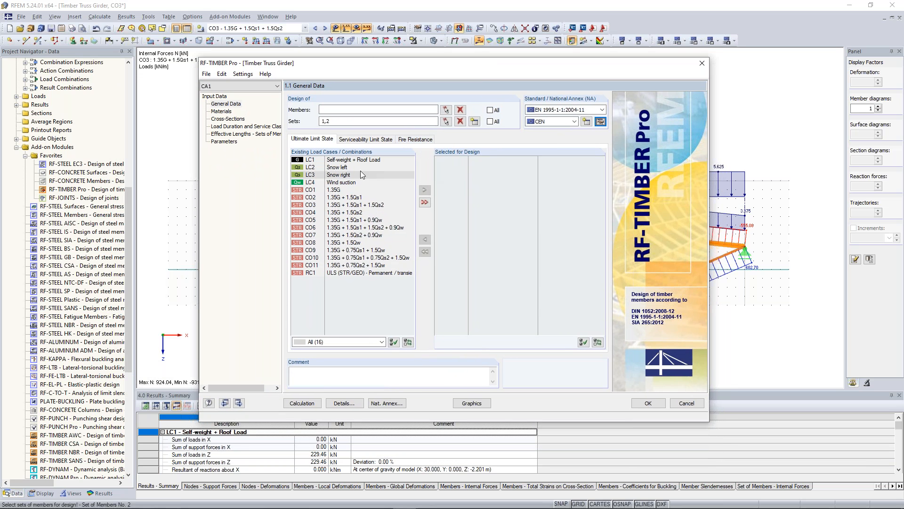
- Add load combinations CO1 to CO11 to the ultimate limit state design, leaving the serviceability selection empty
left_click(344, 190)
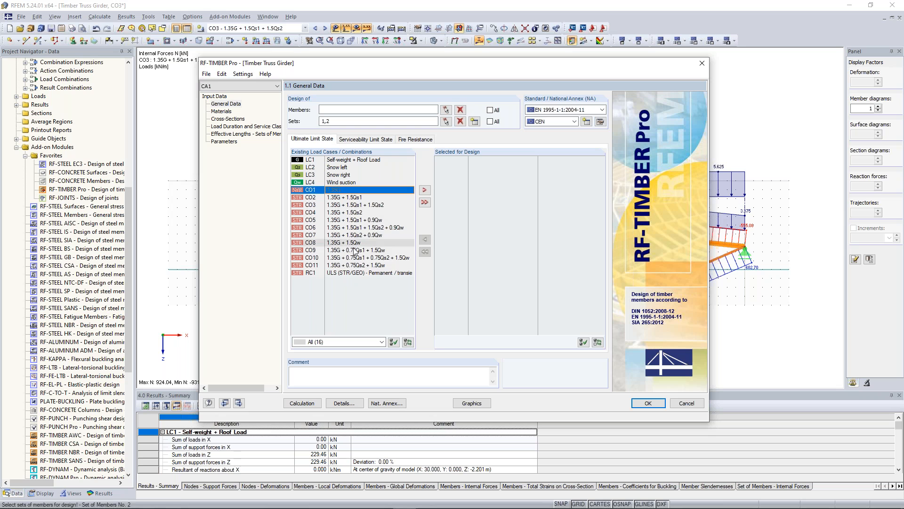
left_click(355, 267, "shift")
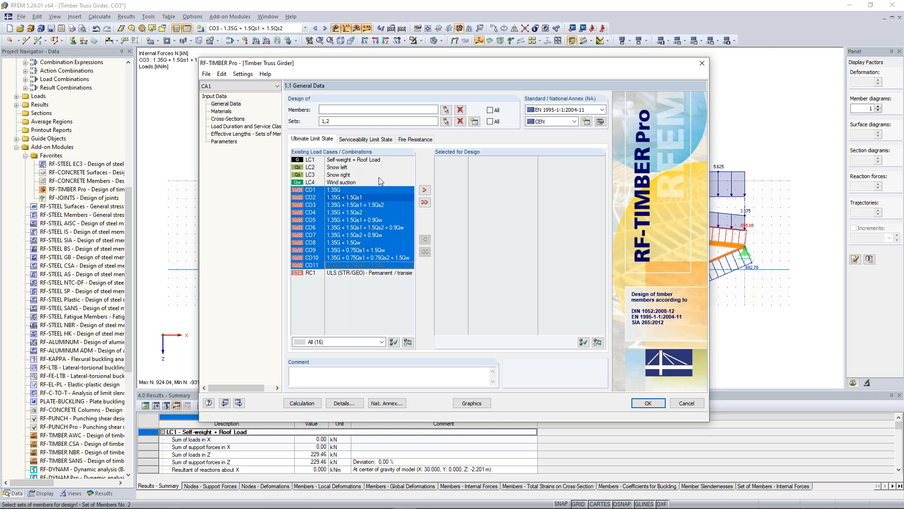
left_click(351, 190)
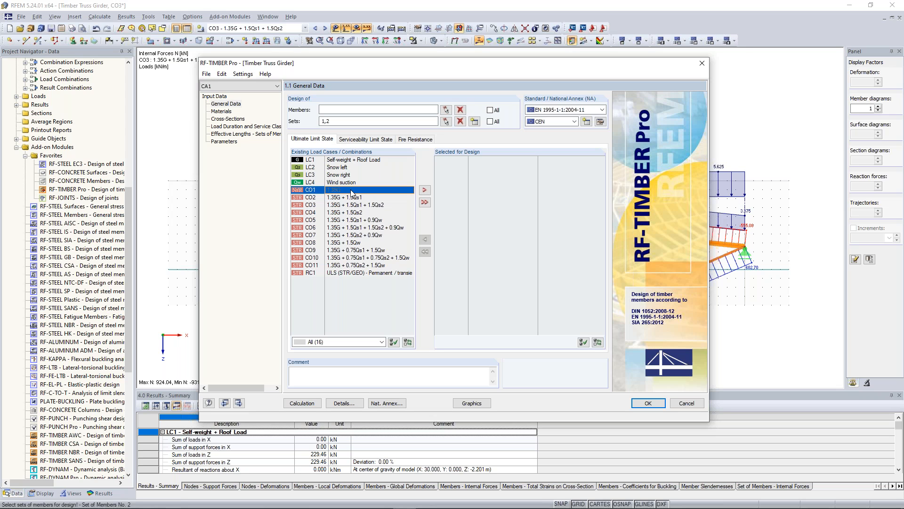
left_click(355, 266, "shift")
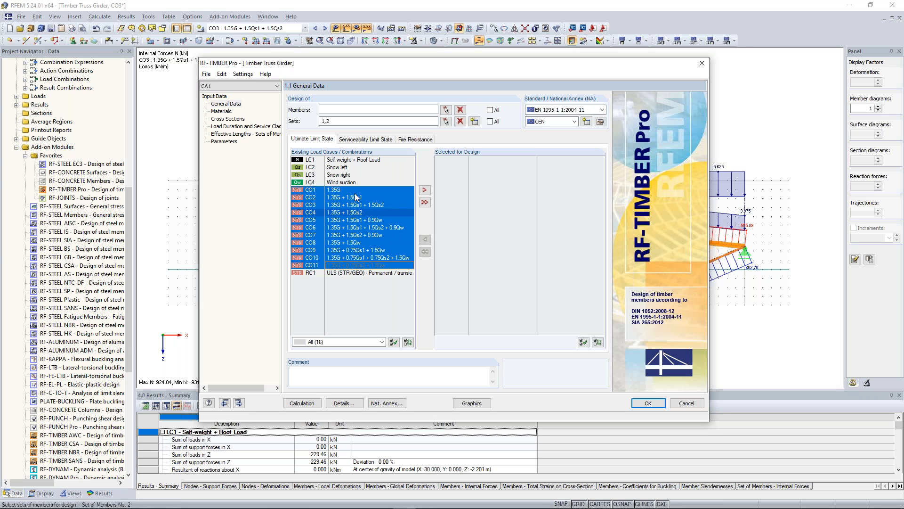
left_click(424, 191)
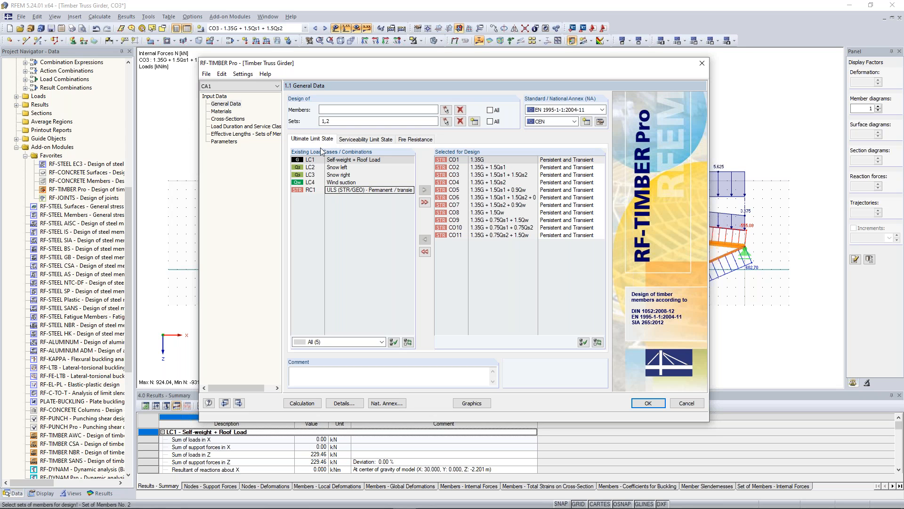
left_click(365, 140)
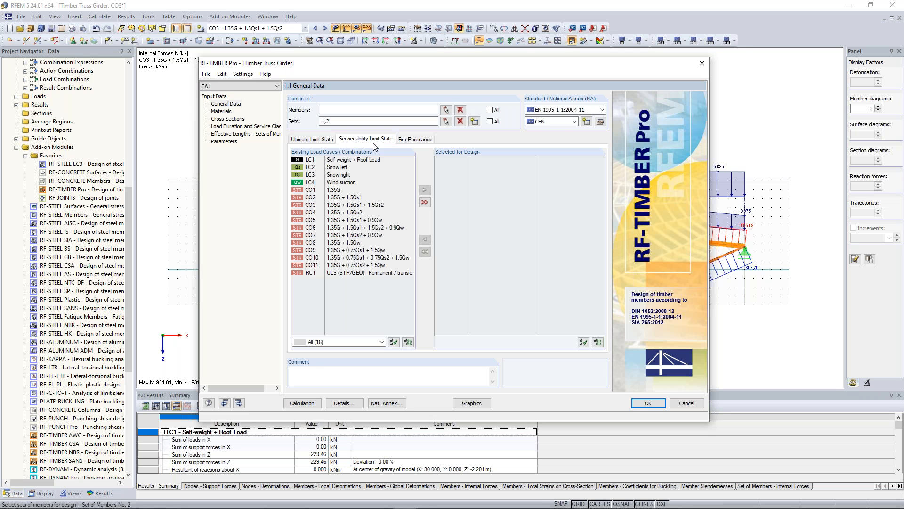
left_click(313, 140)
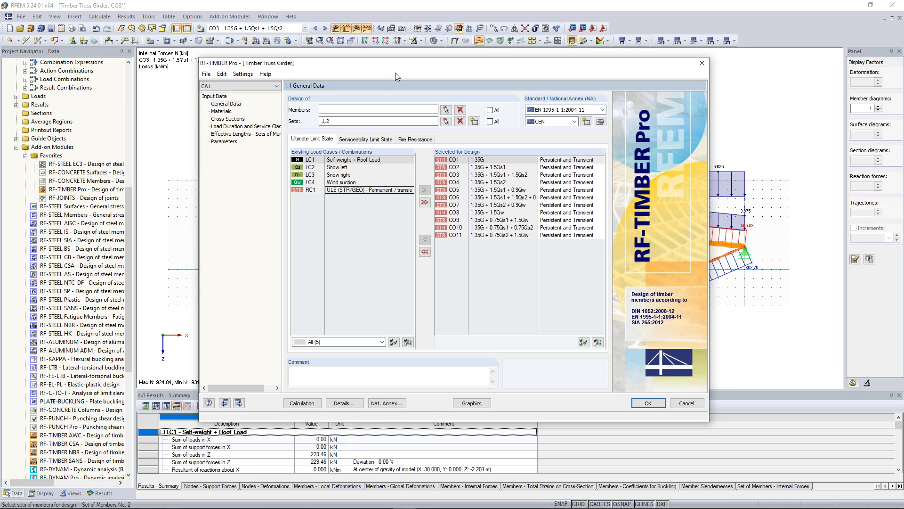
left_click_drag(415, 62, 415, 52)
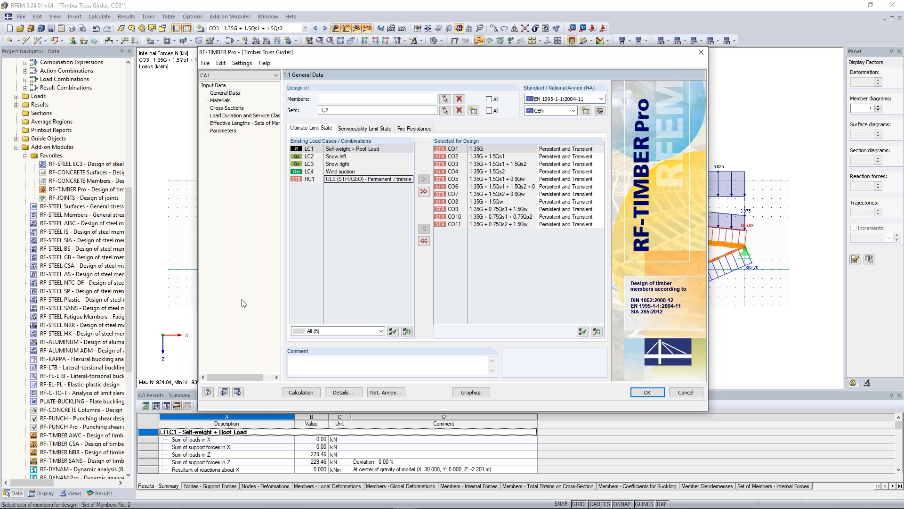
- Examine the material properties of Glulam Timber GL28h, including its characteristic strengths, in the design module's material data
left_click(238, 392)
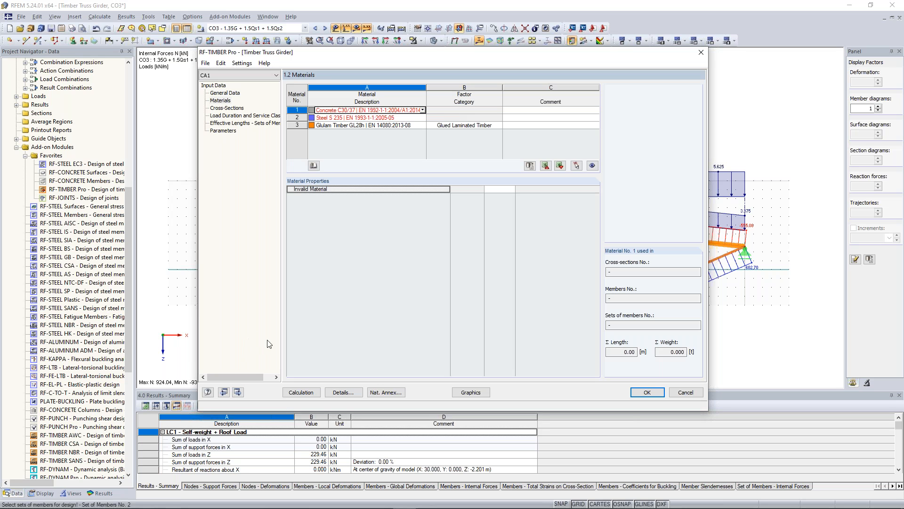
left_click(367, 125)
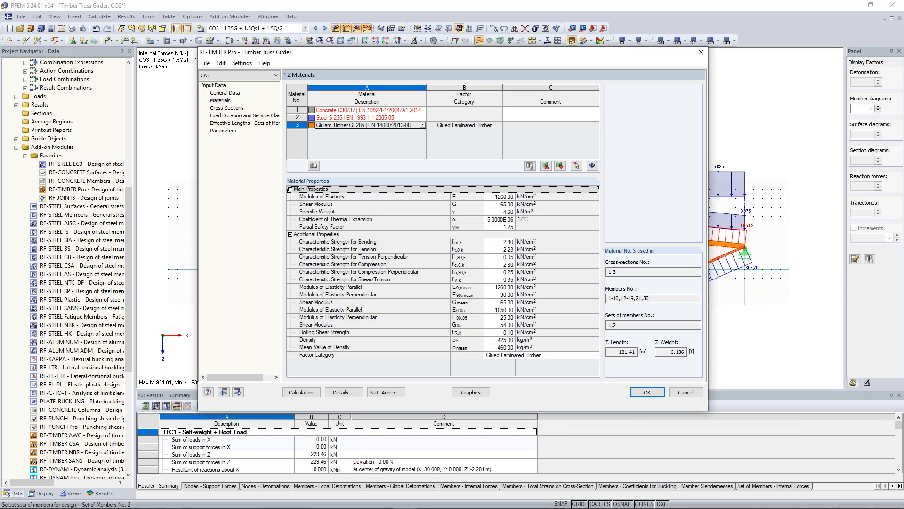
left_click_drag(481, 53, 479, 46)
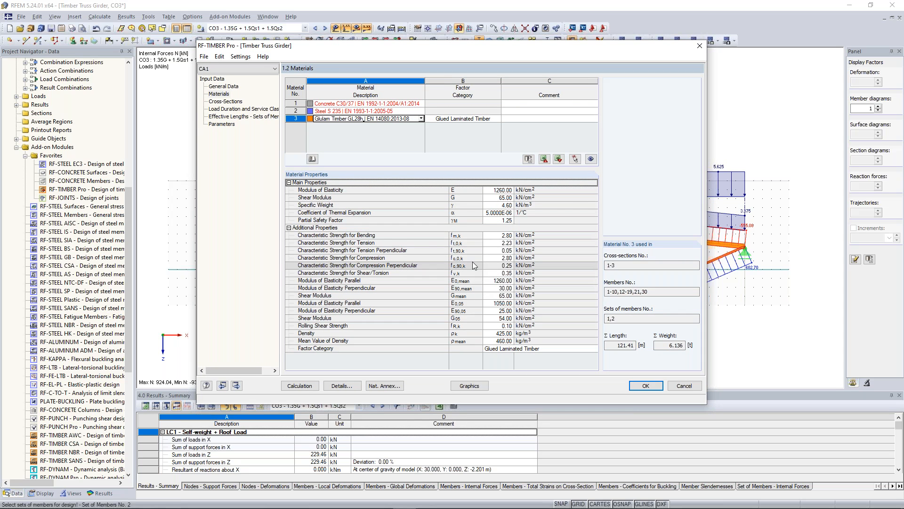
left_click(481, 235)
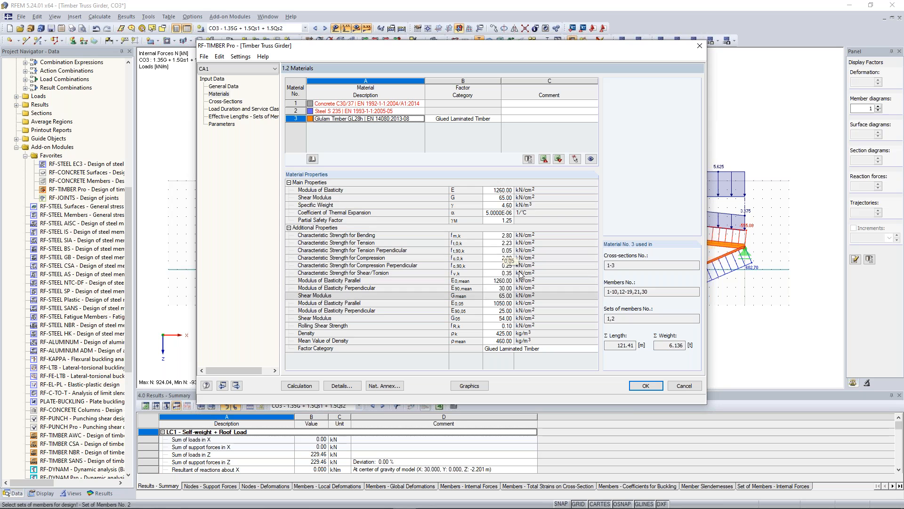
- Review the cross-sections for design, read the note on T-Rectangle 200/180, and look at the diagonals in the truss model
left_click(228, 102)
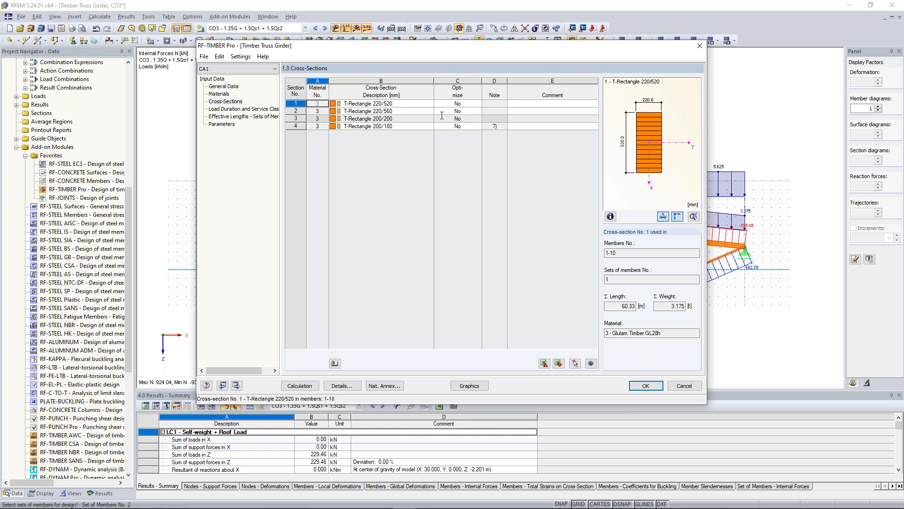
left_click_drag(449, 47, 446, 58)
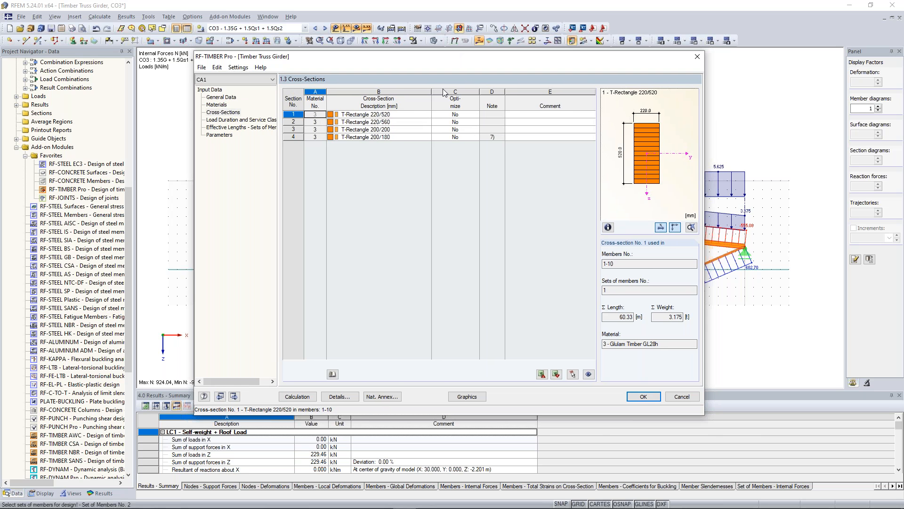
left_click_drag(444, 92, 461, 161)
left_click_drag(448, 179, 452, 73)
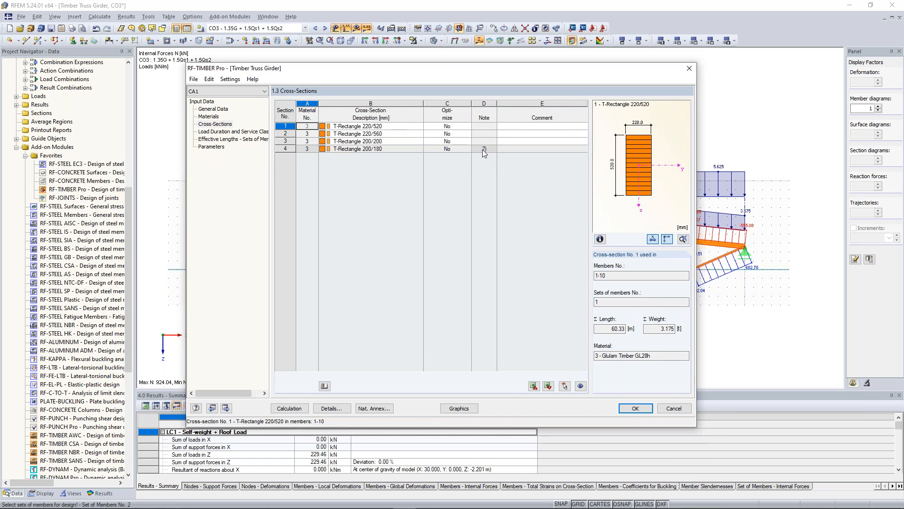
left_click(483, 149)
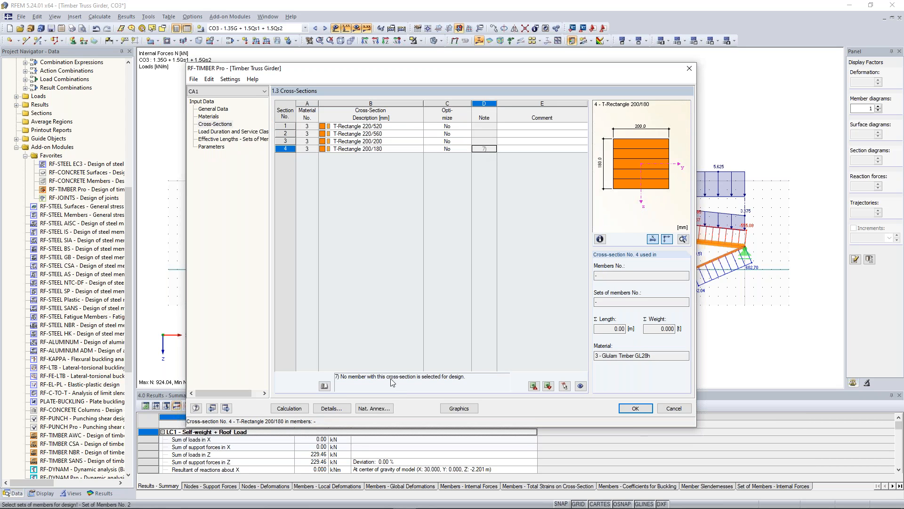
left_click_drag(259, 69, 239, 305)
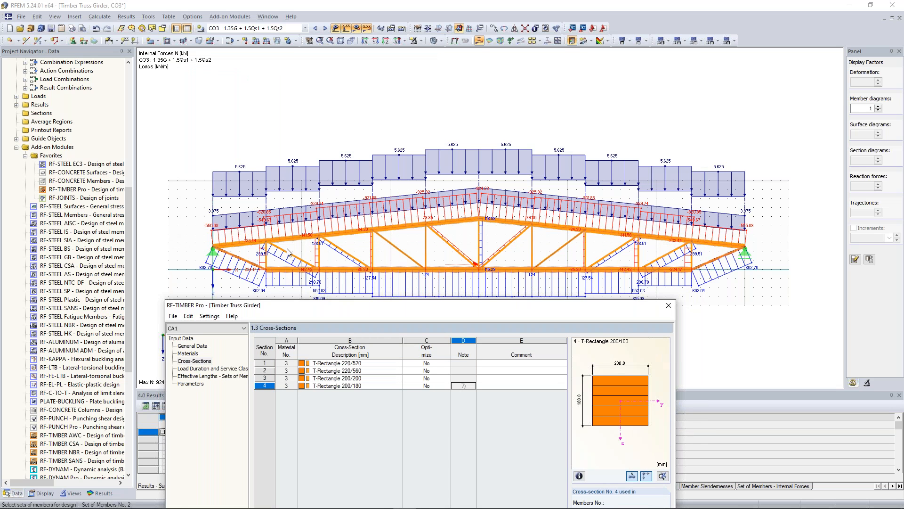
left_click_drag(390, 305, 404, 95)
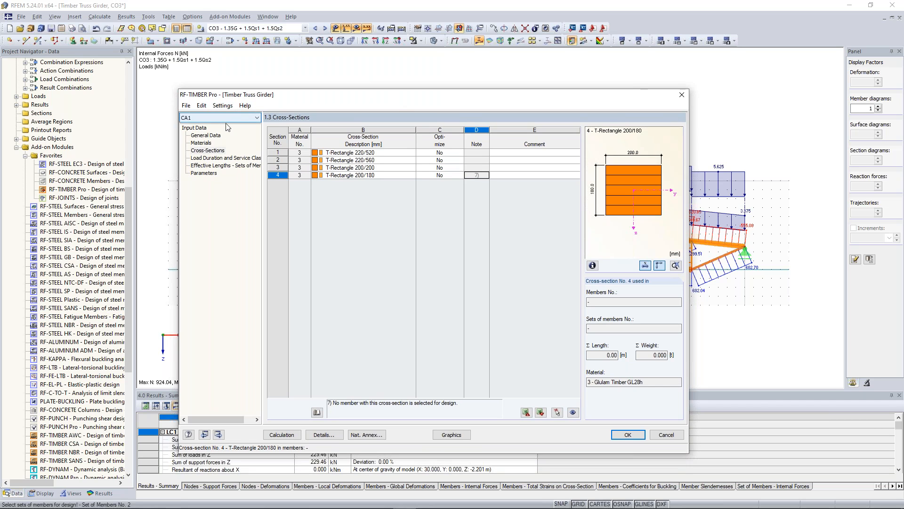
left_click(187, 107)
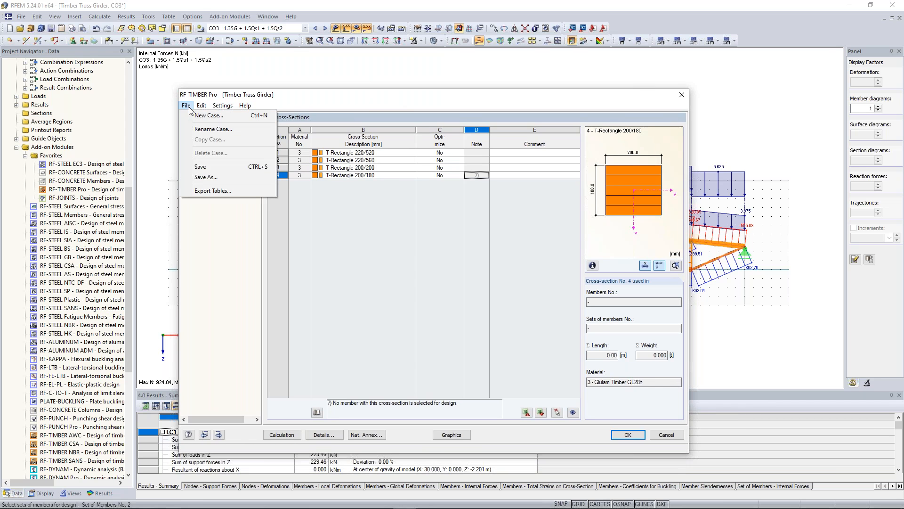
left_click(233, 249)
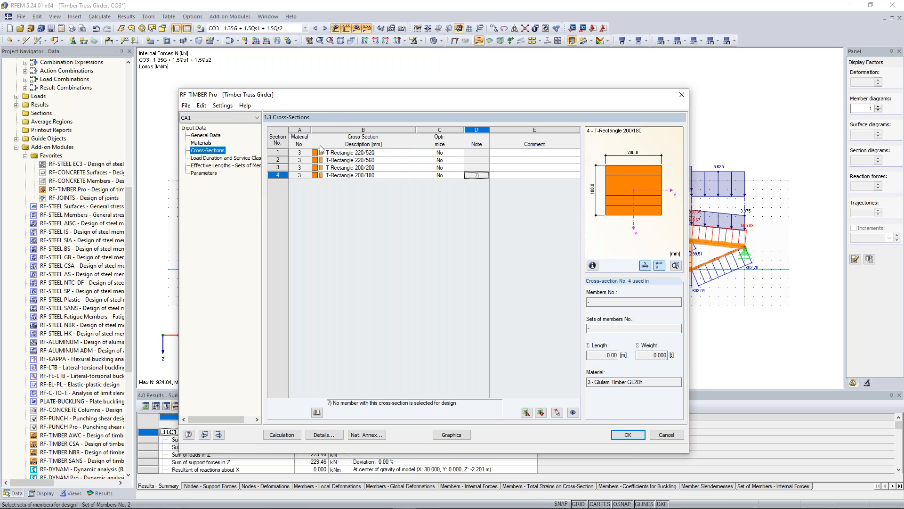
left_click_drag(347, 95, 351, 66)
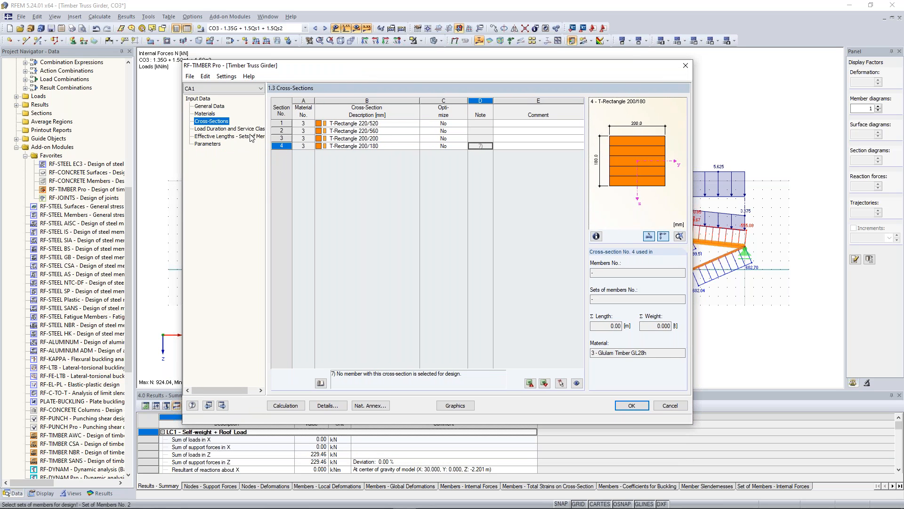
- Check the load duration classes of the loadings and assign service class 2 identically to all members and sets of members
left_click(226, 128)
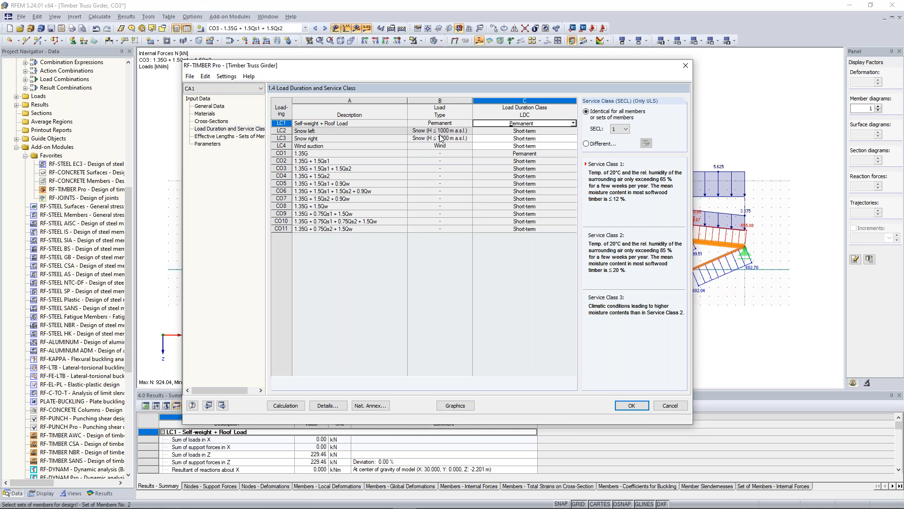
left_click(540, 132)
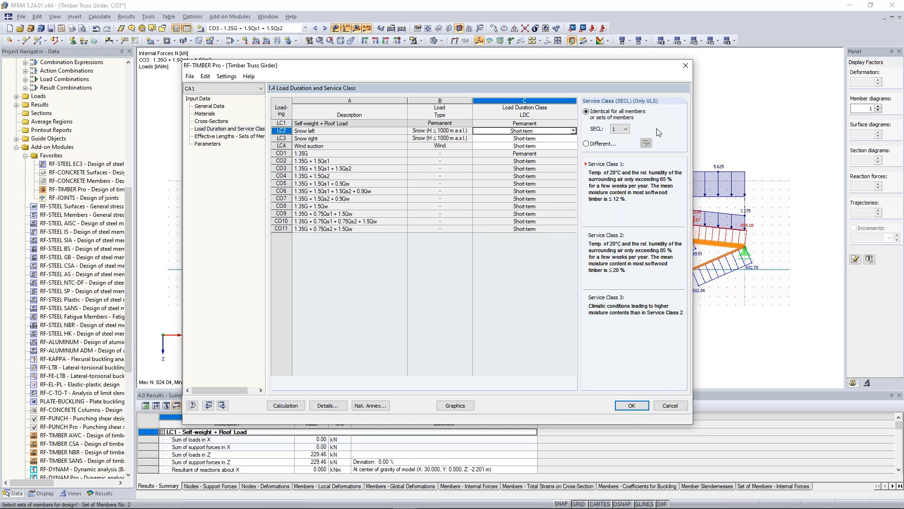
left_click(627, 130)
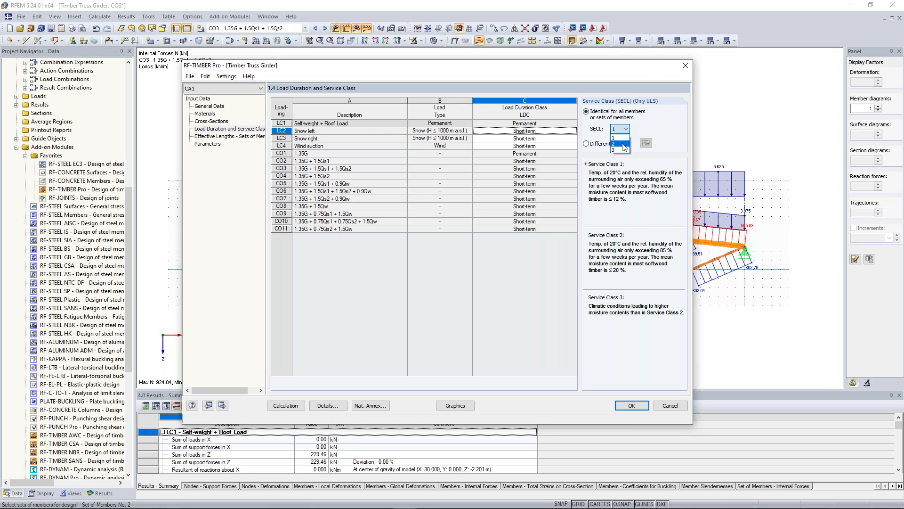
left_click(621, 139)
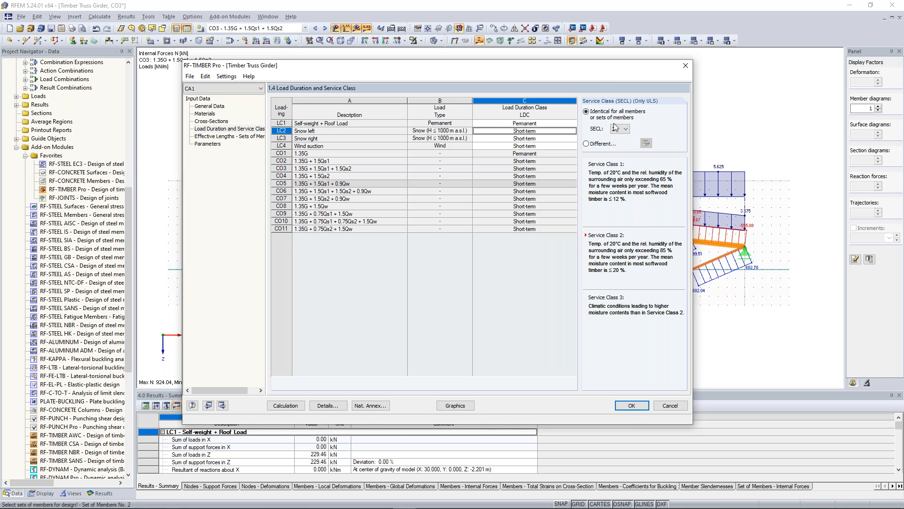
left_click_drag(599, 70, 595, 76)
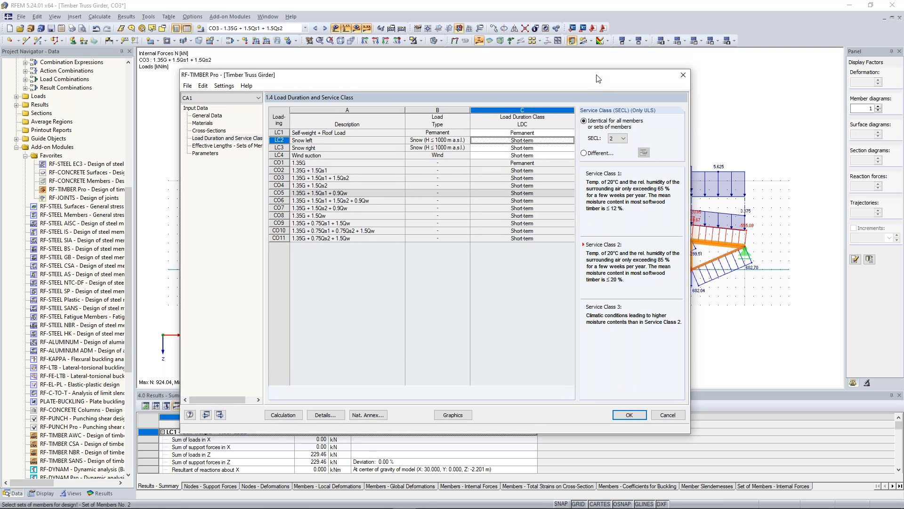
- Exclude buckling and lateral-torsional buckling for set of members 1, the upper chord, in the effective lengths settings
left_click(227, 146)
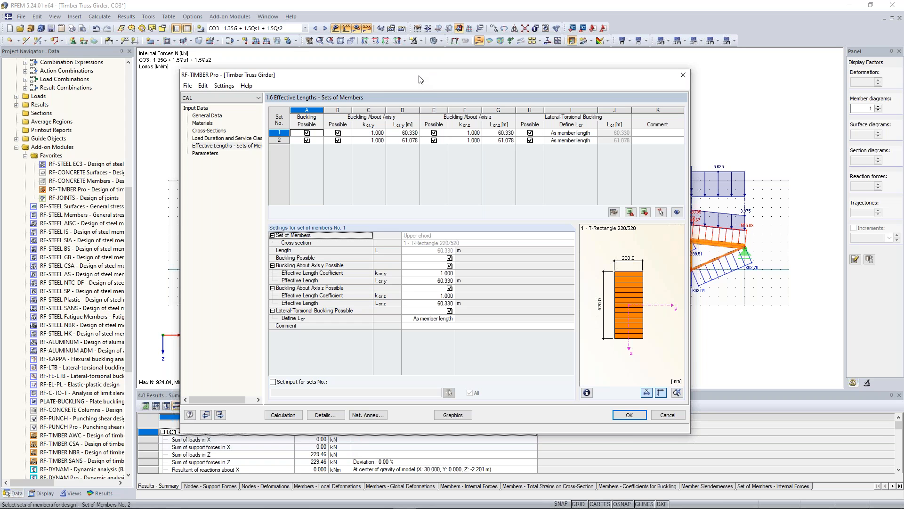
left_click_drag(420, 79, 416, 121)
left_click_drag(417, 157, 412, 279)
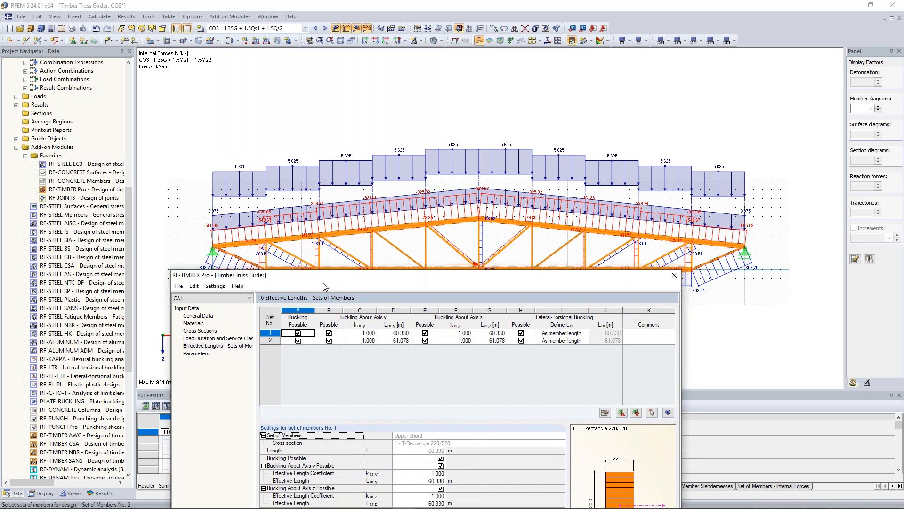
left_click_drag(353, 281, 352, 289)
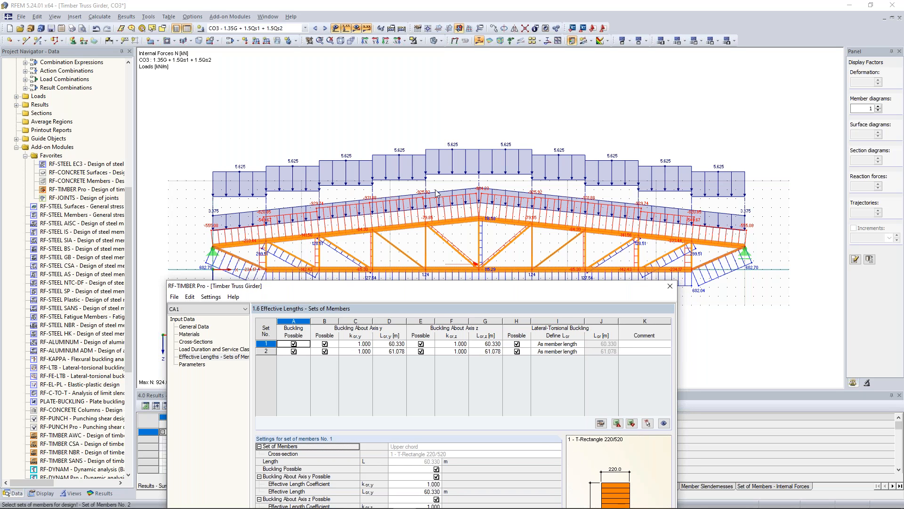
left_click_drag(443, 288, 402, 256)
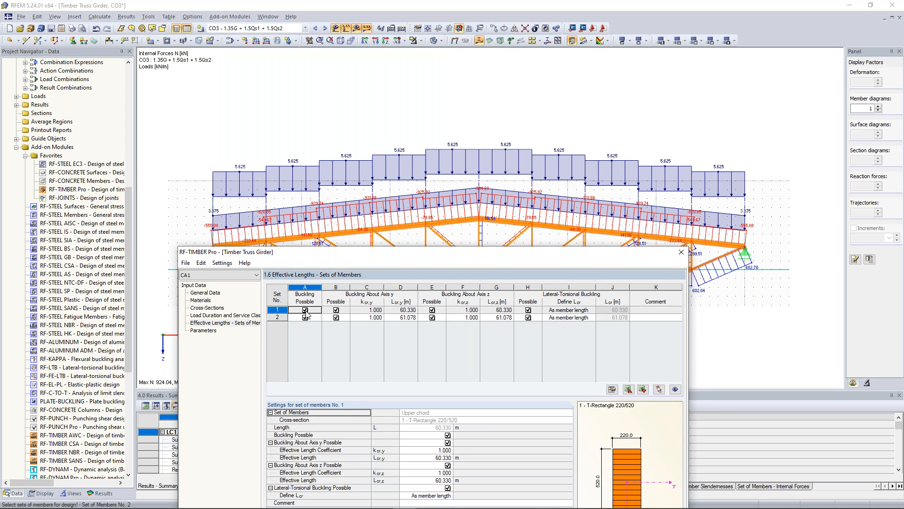
left_click(528, 310)
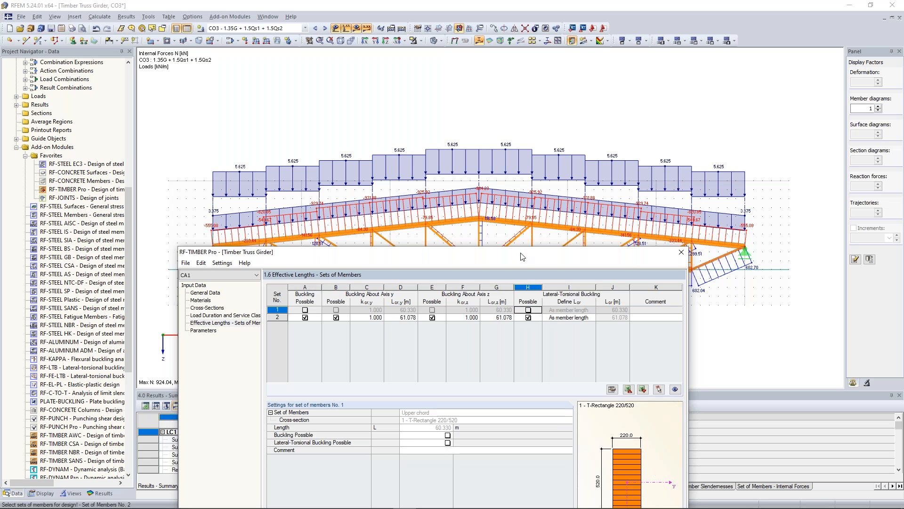
- View the lower chord forces in the truss model and exclude buckling and lateral-torsional buckling for set of members 2
left_click_drag(522, 255, 527, 308)
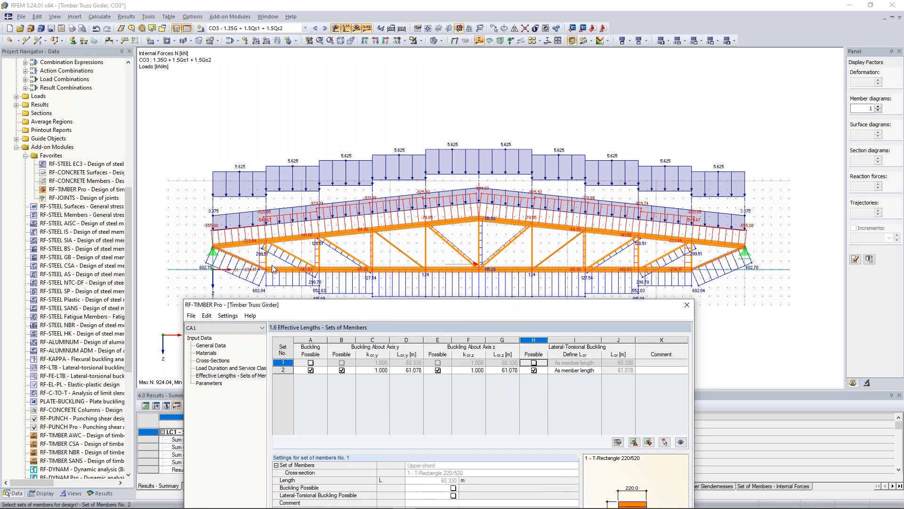
left_click_drag(338, 307, 341, 321)
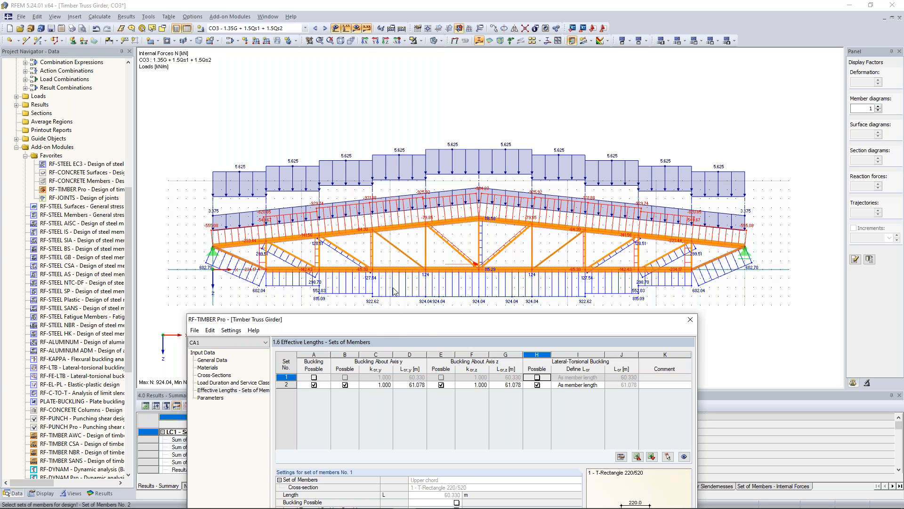
left_click_drag(418, 319, 421, 121)
left_click(322, 189)
left_click(321, 187)
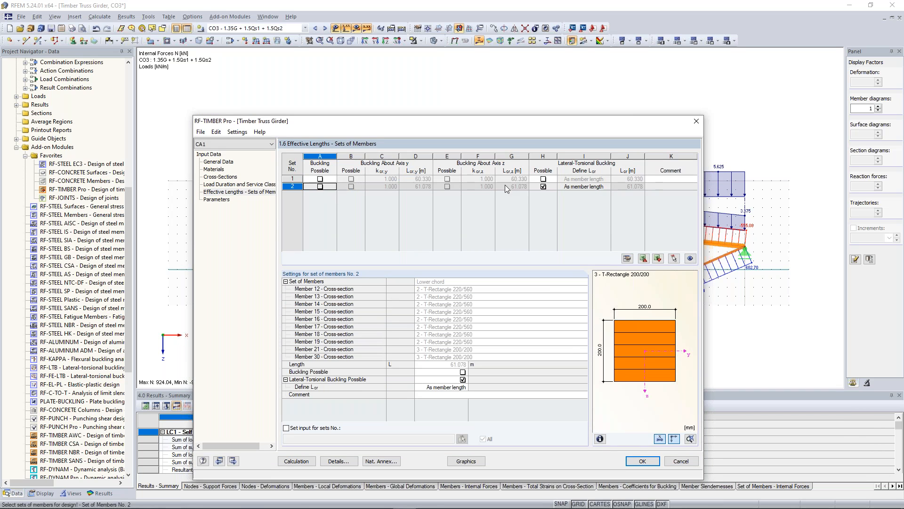
left_click(544, 191)
left_click(543, 187)
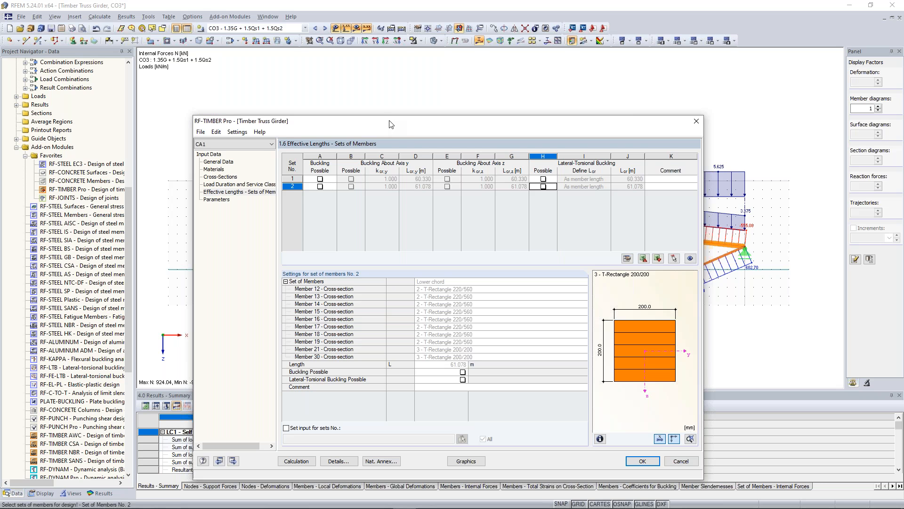
left_click_drag(390, 124, 392, 92)
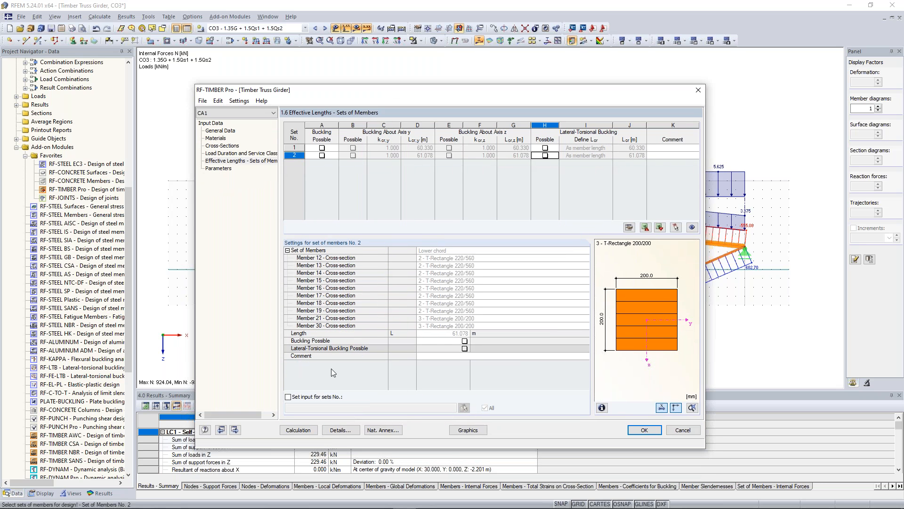
- Switch off the stability check in the design details
left_click(340, 432)
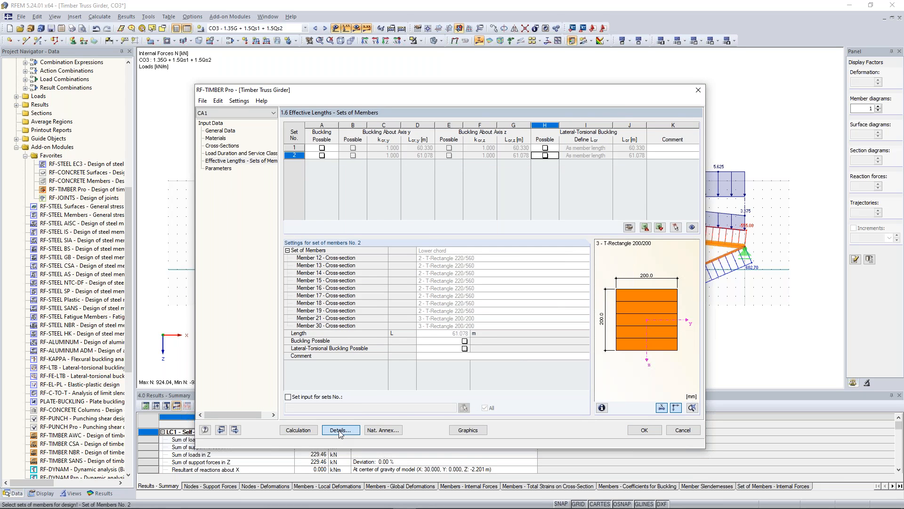
left_click(327, 122)
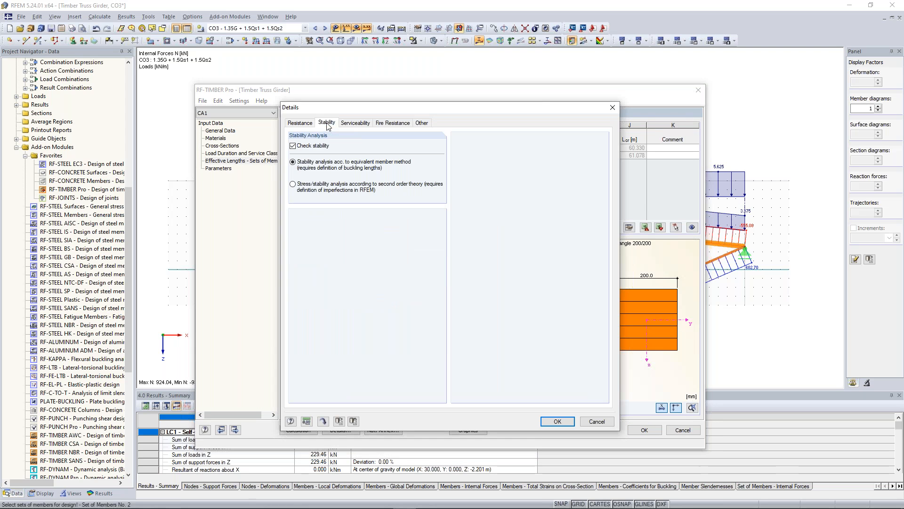
left_click(292, 146)
left_click(312, 146)
left_click_drag(397, 107, 419, 110)
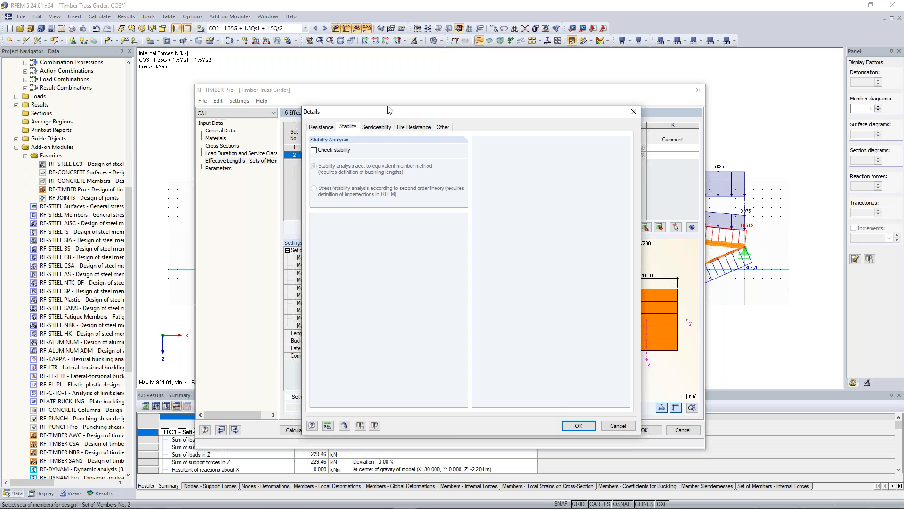
left_click(579, 425)
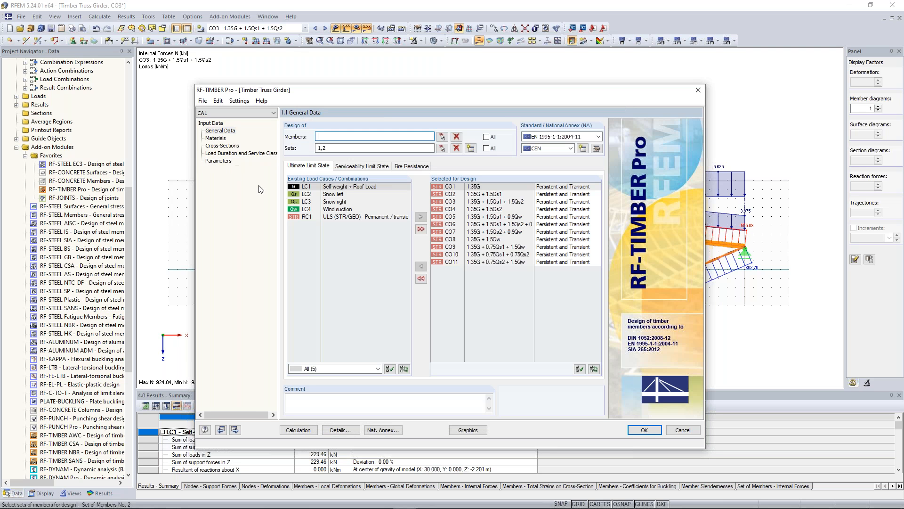
- Look through the cross-section reduction parameters, leave them empty, and run the timber design calculation
left_click(219, 161)
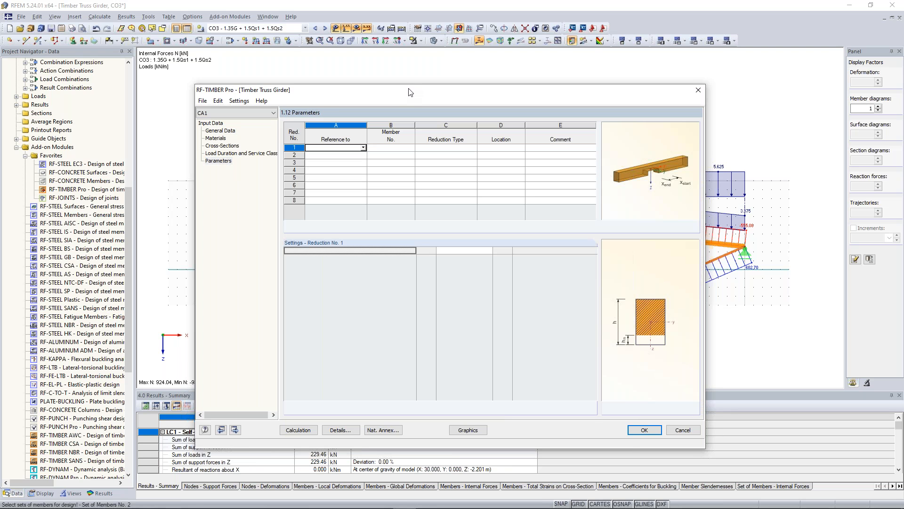
left_click(363, 148)
left_click(364, 149)
left_click_drag(389, 89, 389, 75)
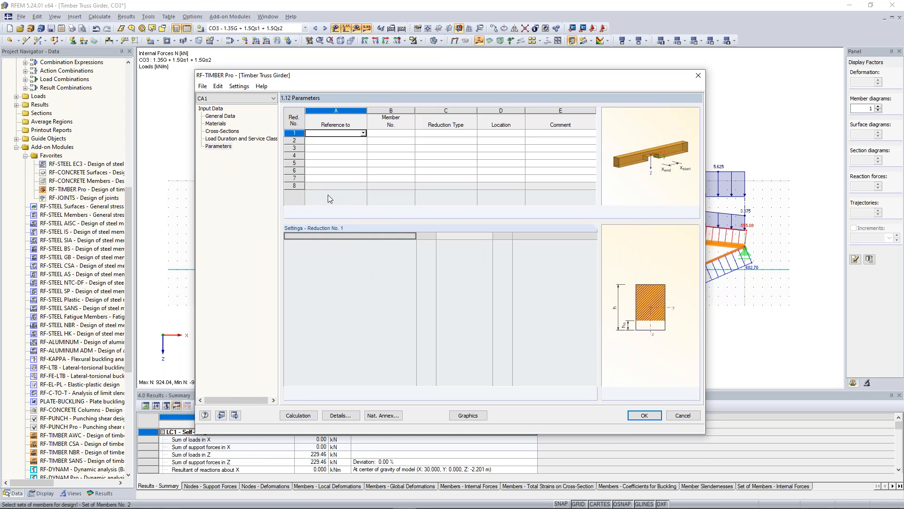
left_click(301, 417)
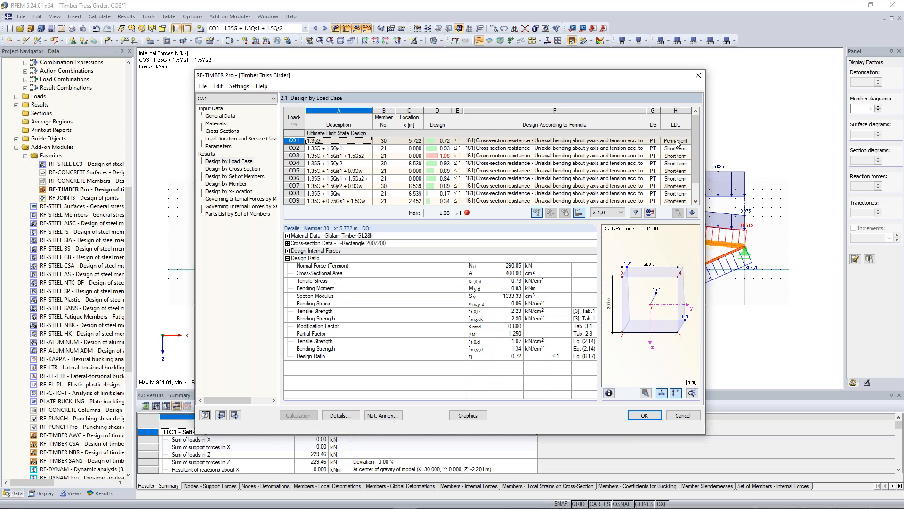
- Review the design ratios by cross-section for T-Rectangle 220/520, 220/560 and 200/200 and compare them with the truss model
left_click(232, 169)
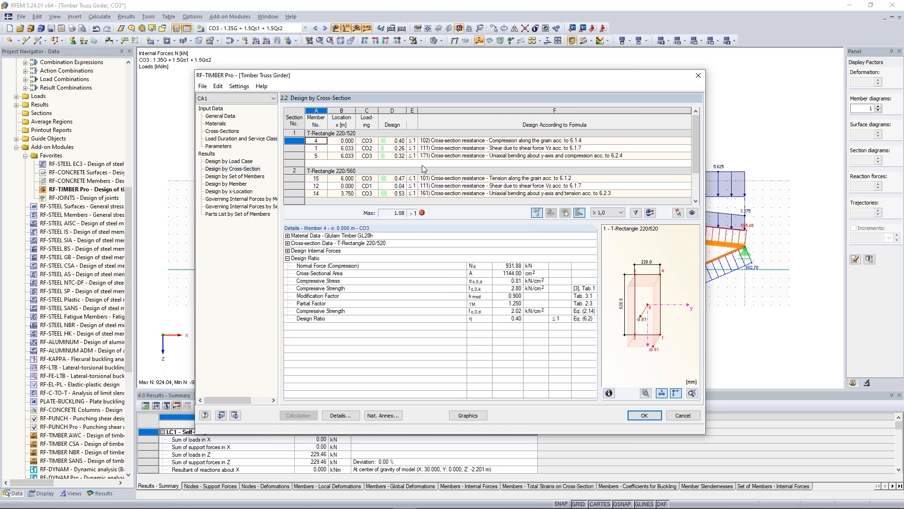
left_click(391, 147)
left_click_drag(694, 130, 695, 160)
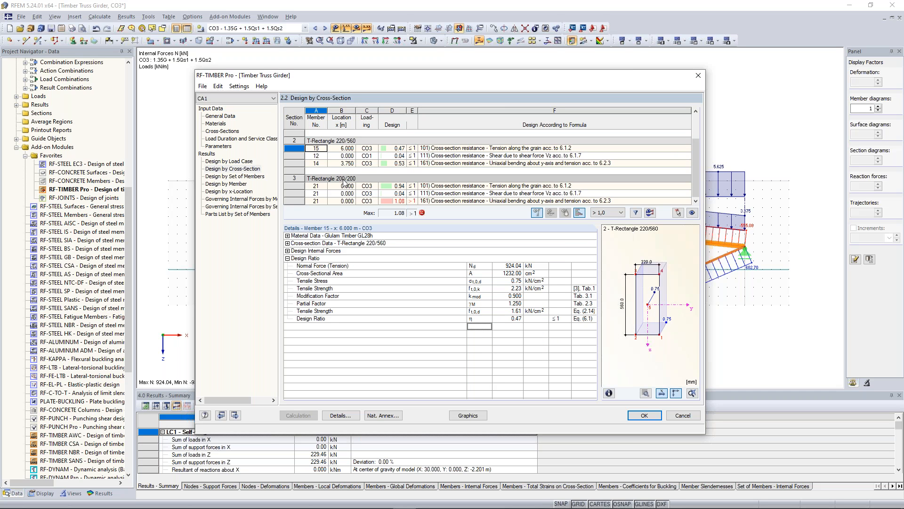
left_click_drag(454, 78, 449, 313)
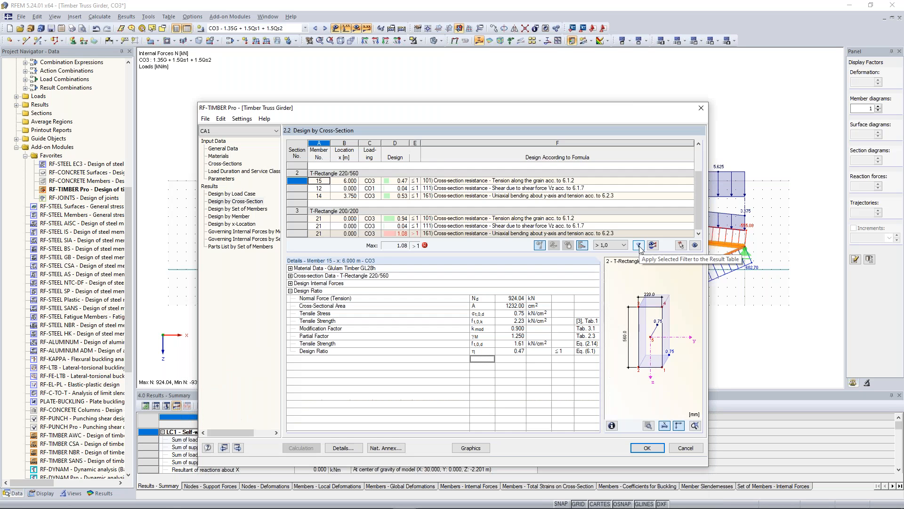
- Filter the cross-section results to design ratios above 1.0 and locate the overstressed member 21 in the truss model
left_click(639, 245)
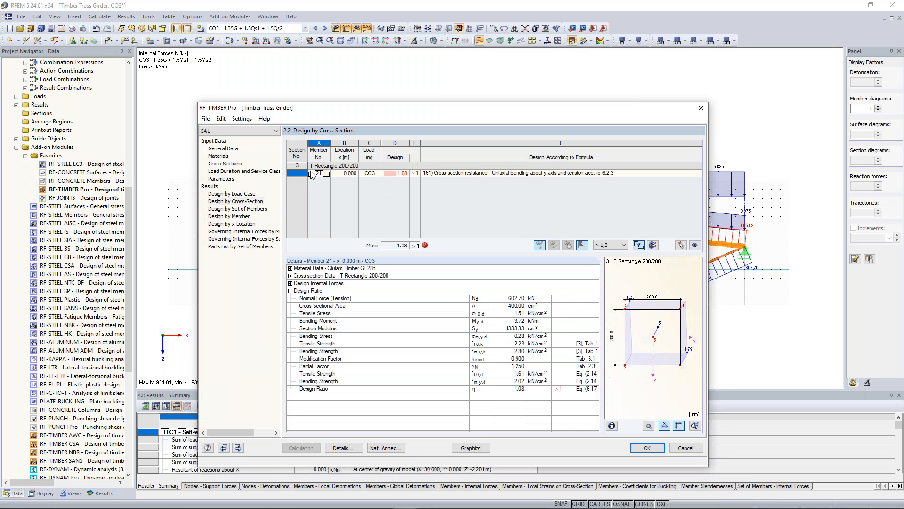
left_click_drag(401, 110, 397, 309)
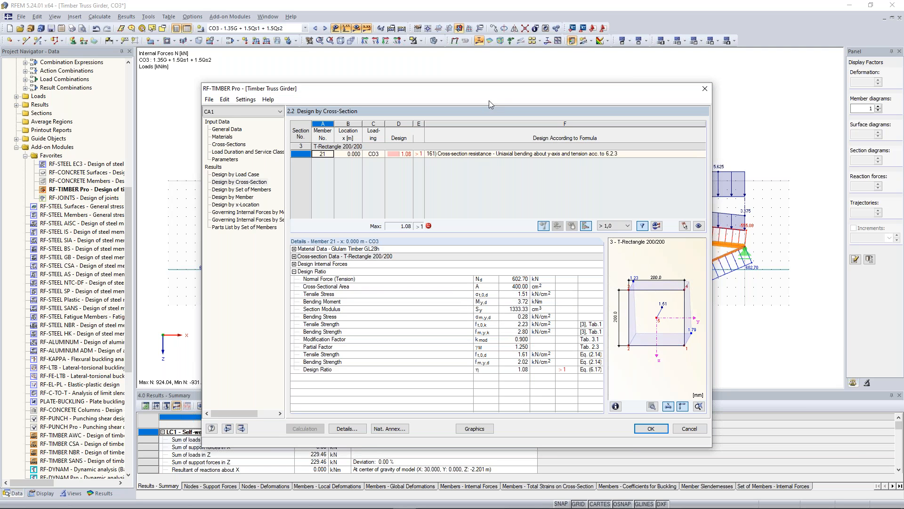
left_click_drag(490, 92, 487, 325)
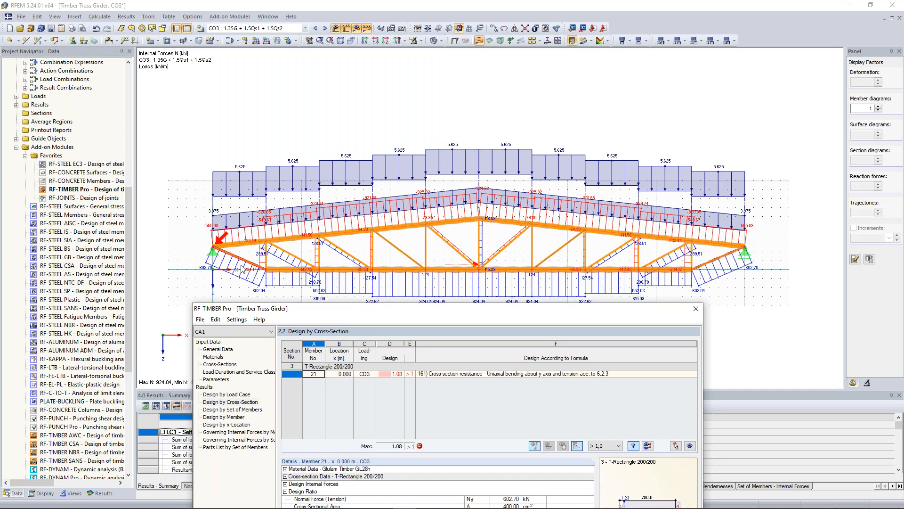
left_click_drag(361, 307, 365, 131)
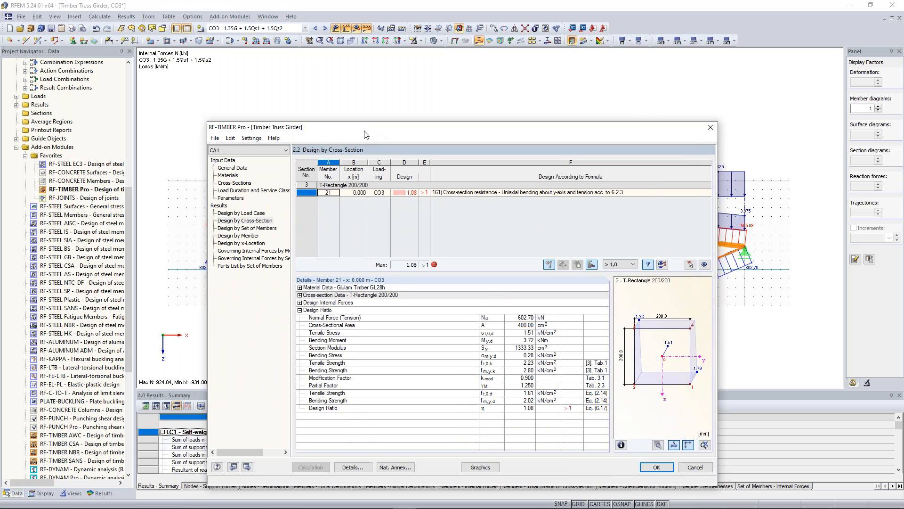
- Activate optimization of cross-section 3, T-Rectangle 200/200, by its height h with a 200 mm minimum and 20 mm increment
left_click(239, 184)
left_click(503, 201)
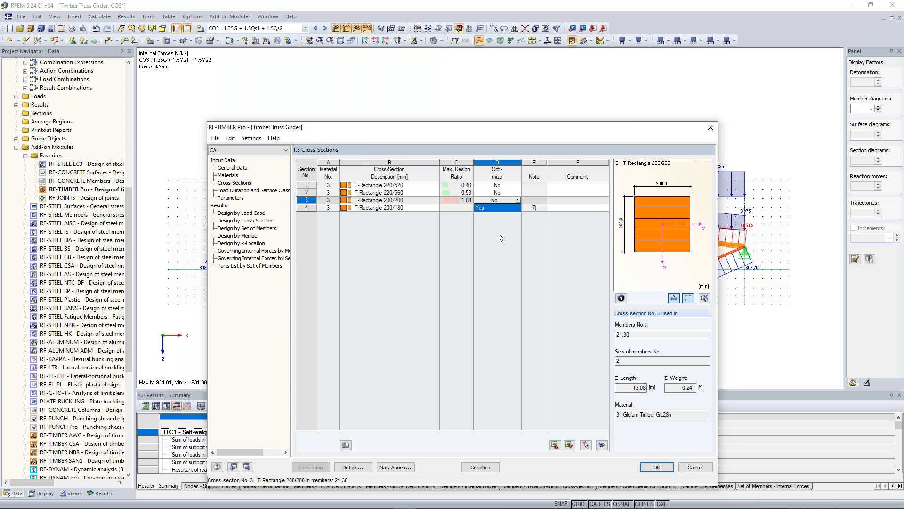
key("Return")
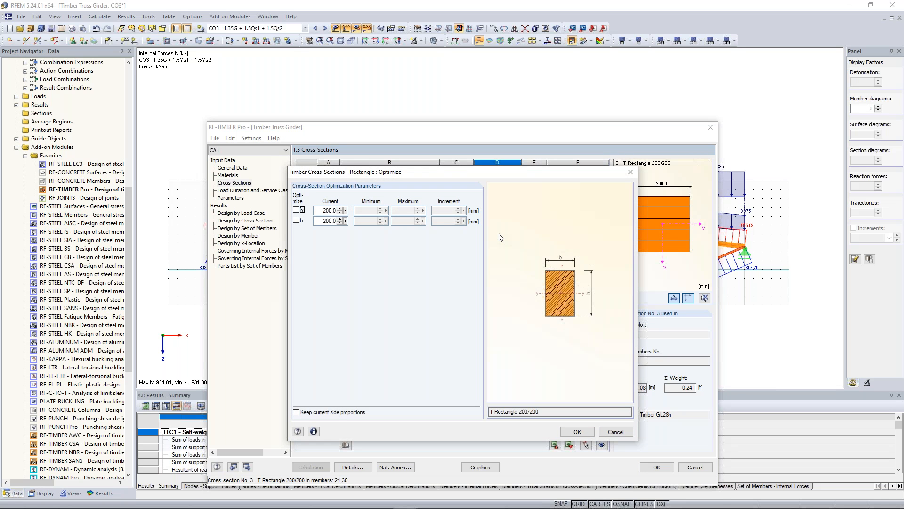
left_click(296, 220)
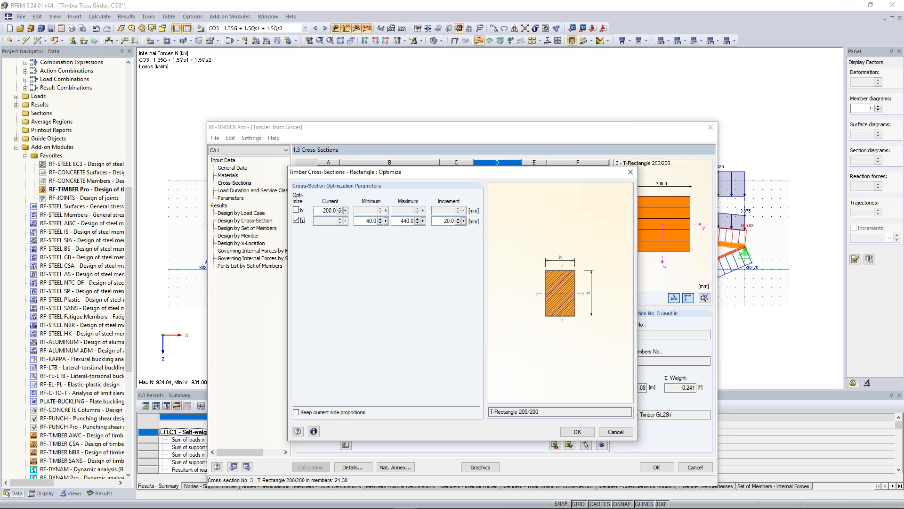
left_click(327, 210)
double_click(375, 221)
type("200")
key("Tab")
left_click_drag(500, 171, 493, 137)
left_click(437, 185)
left_click(568, 397)
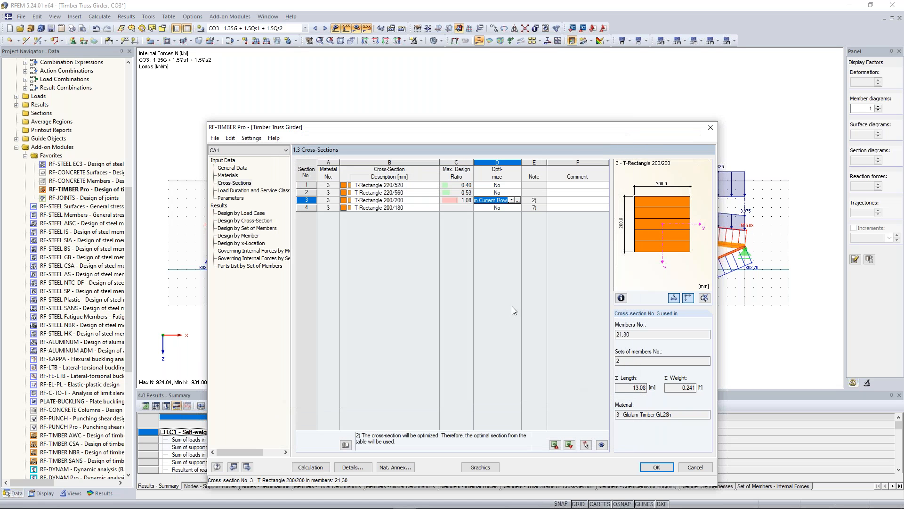
- Recalculate the design with the optimized cross-section and review the design ratios by load case and by cross-section
left_click(316, 469)
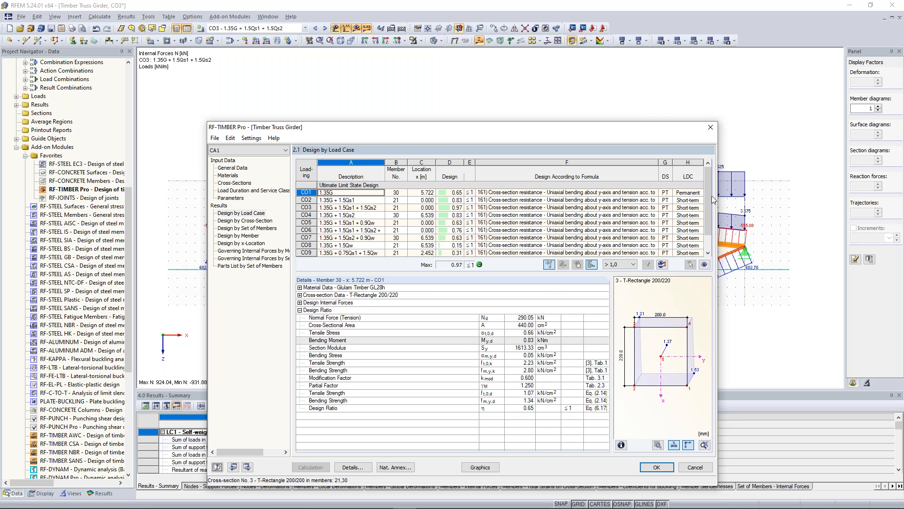
scroll(712, 198, "down", 2)
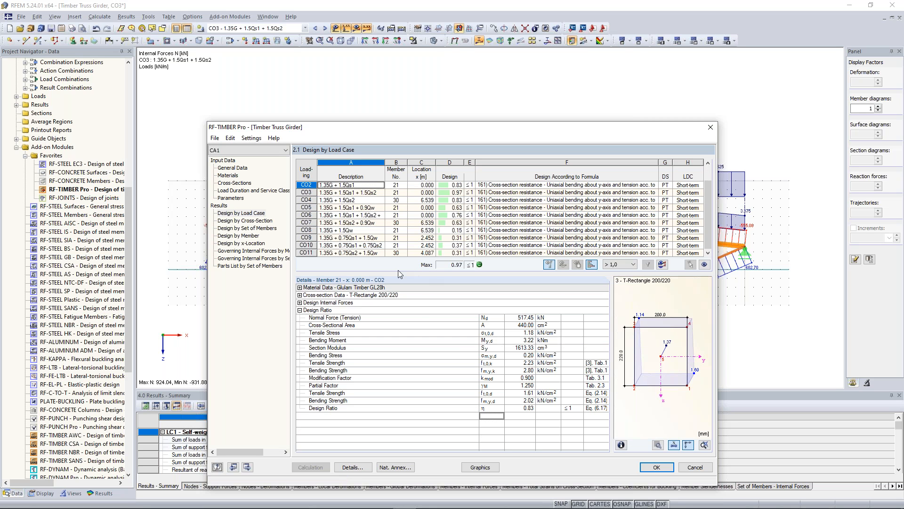
left_click(251, 221)
scroll(333, 234, "down", 2)
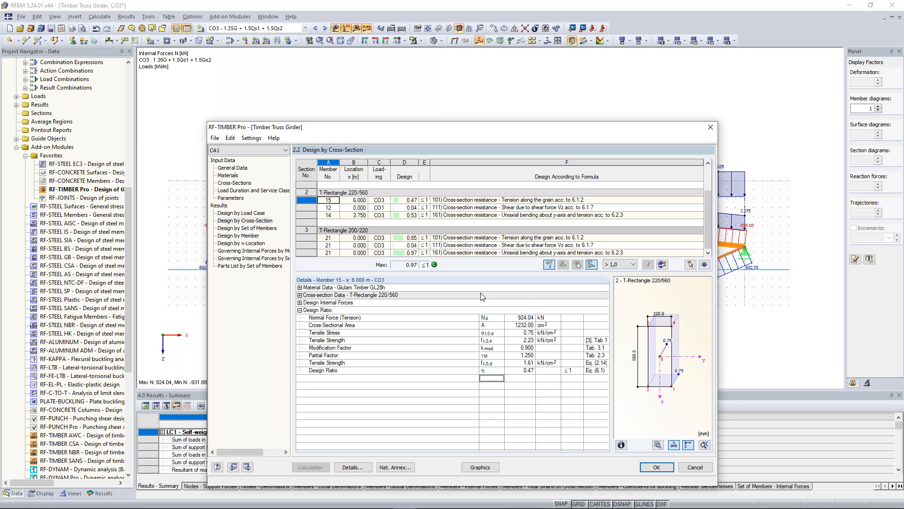
- Export the optimized cross-section T-Rectangle 200/220 to the RFEM model, accepting deletion of the existing results
left_click(234, 183)
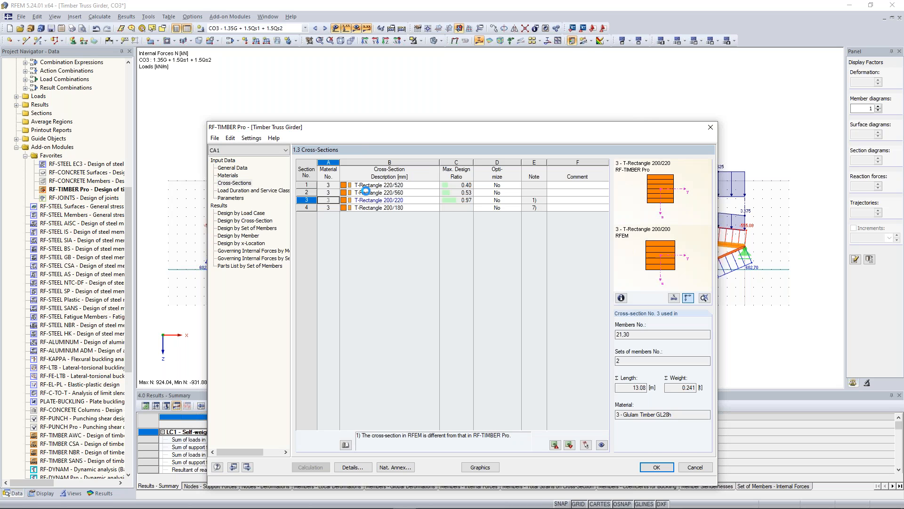
right_click(411, 201)
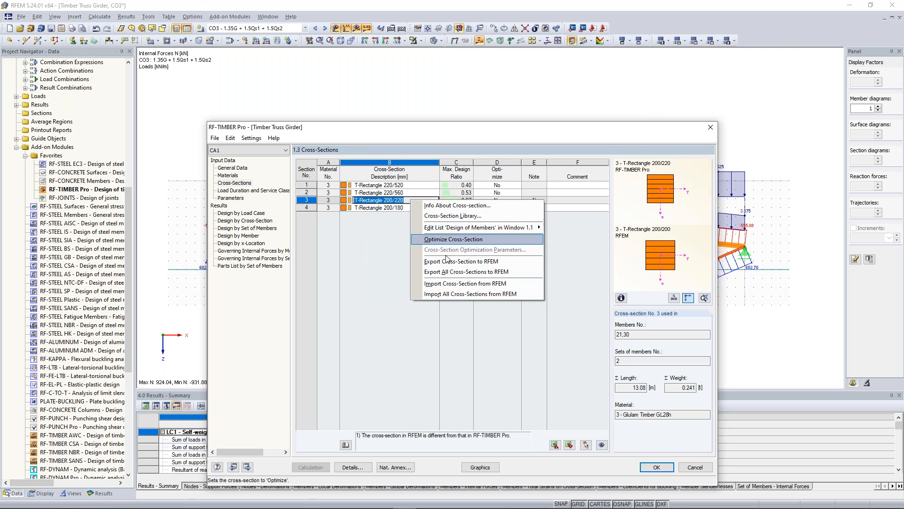
left_click(481, 263)
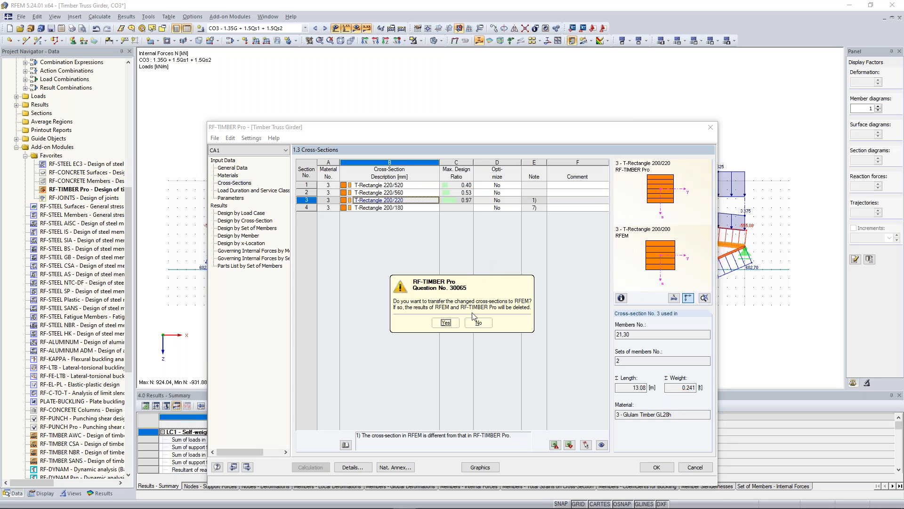
left_click(446, 322)
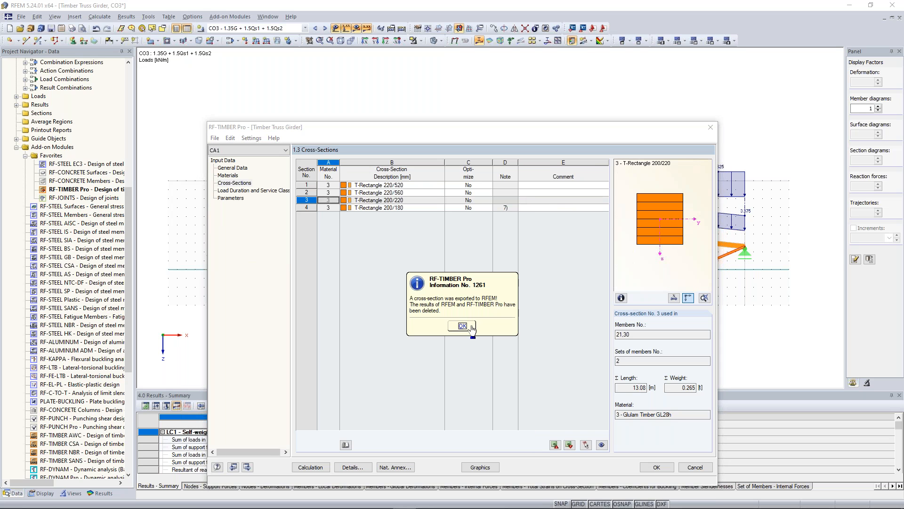
- Accept the export to the model, close the design module and recalculate the truss to show its internal forces
left_click(463, 326)
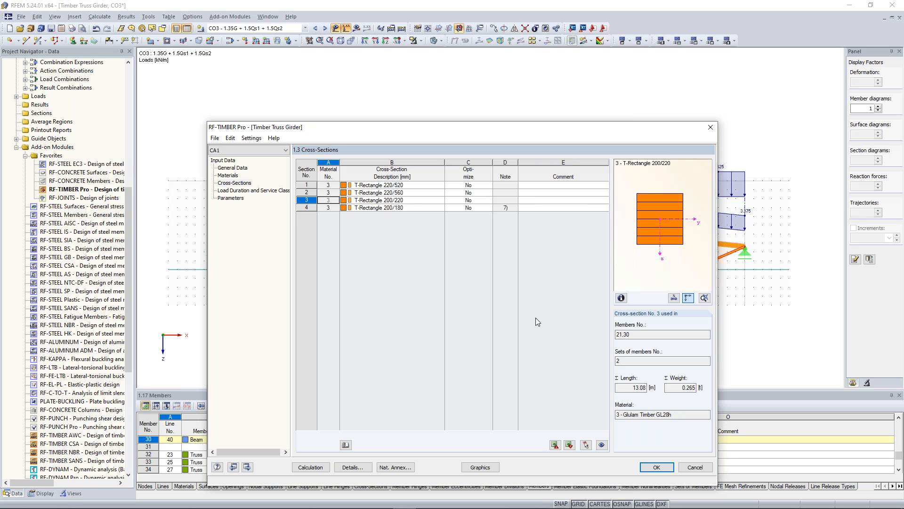
key("Return")
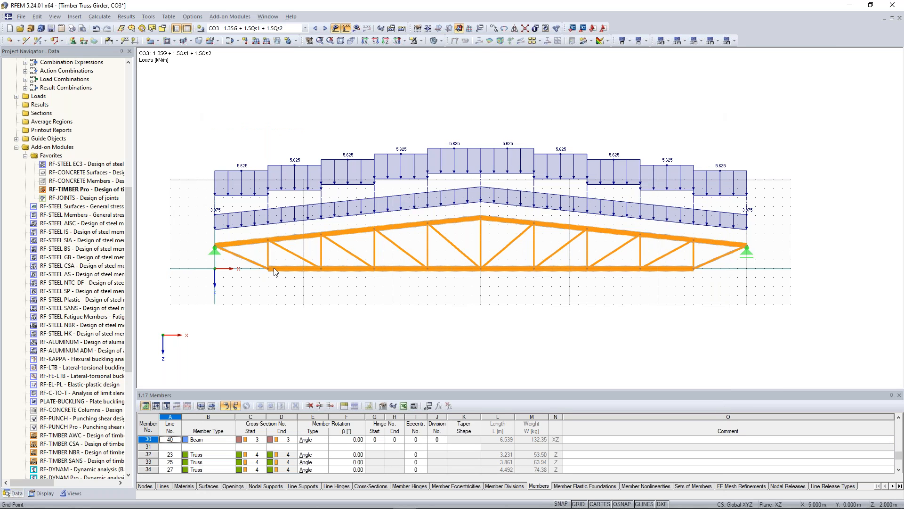
left_click(402, 27)
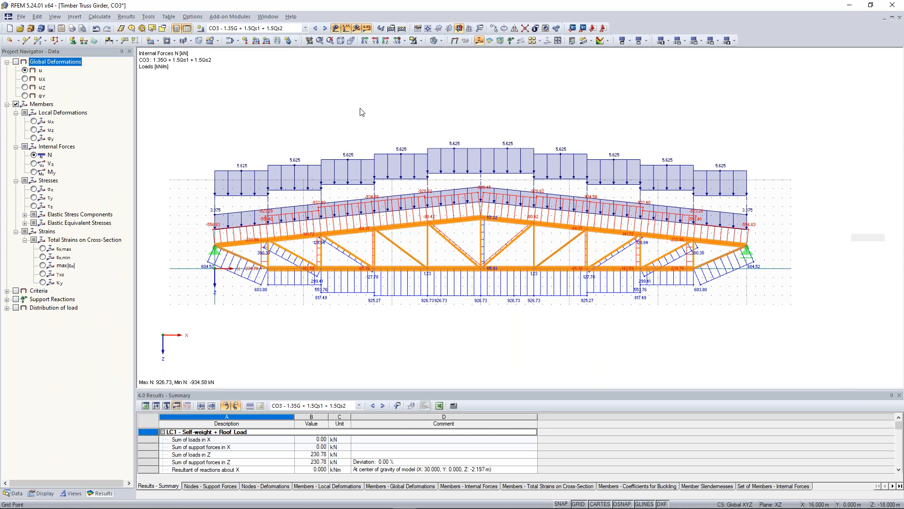
- Reopen RF-TIMBER Pro and compare the chord case's design ratios by load case with the truss model
left_click(15, 493)
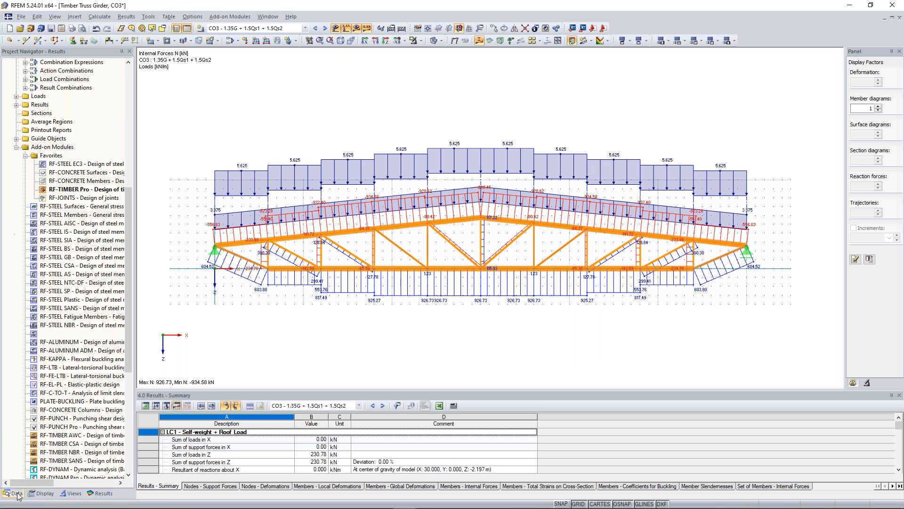
double_click(83, 192)
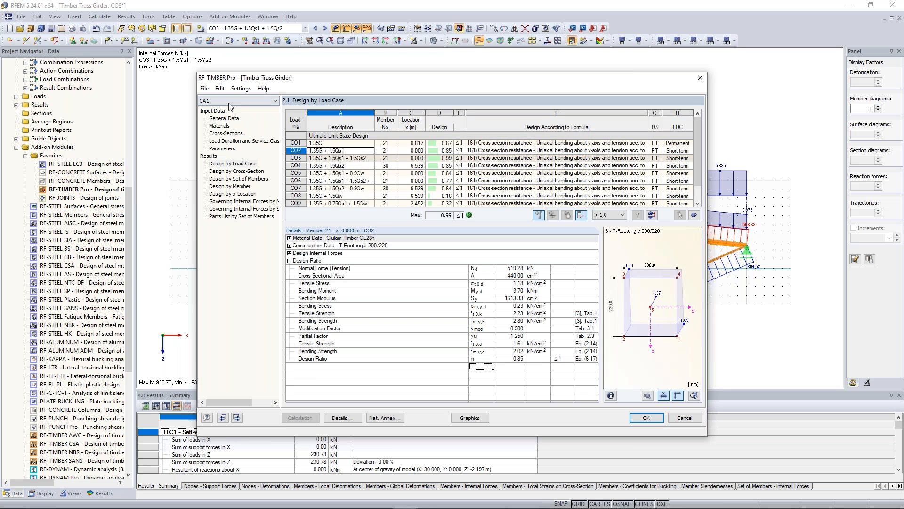
left_click_drag(344, 76, 325, 366)
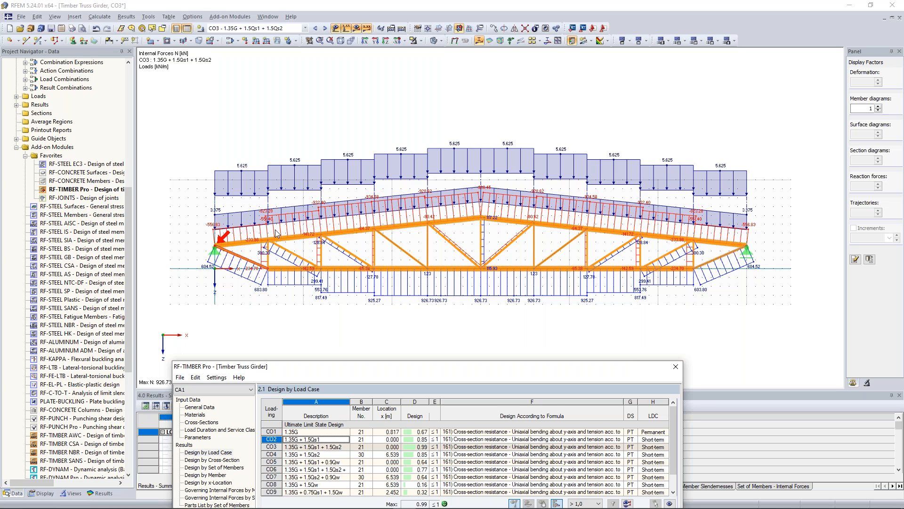
left_click_drag(333, 365, 335, 341)
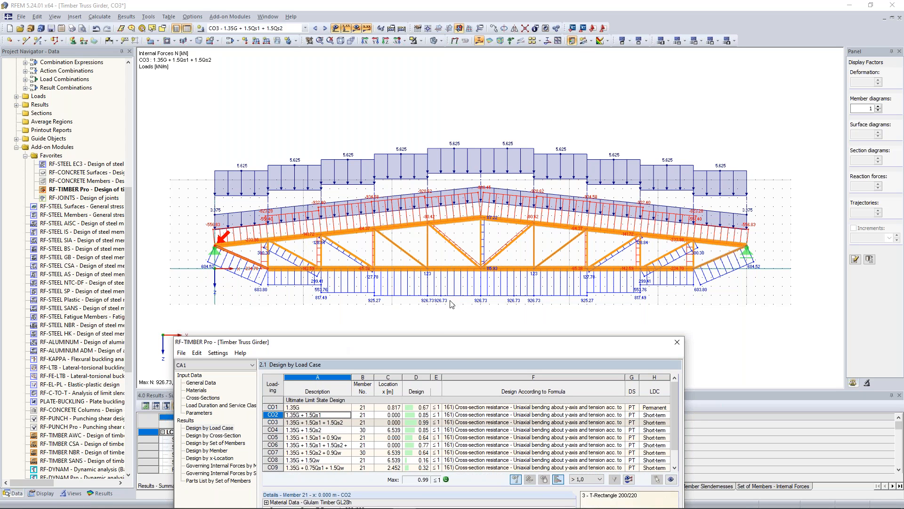
left_click_drag(441, 341, 467, 112)
- Create a new RF-TIMBER Pro design case No. 2 with the description Verticals
left_click(207, 126)
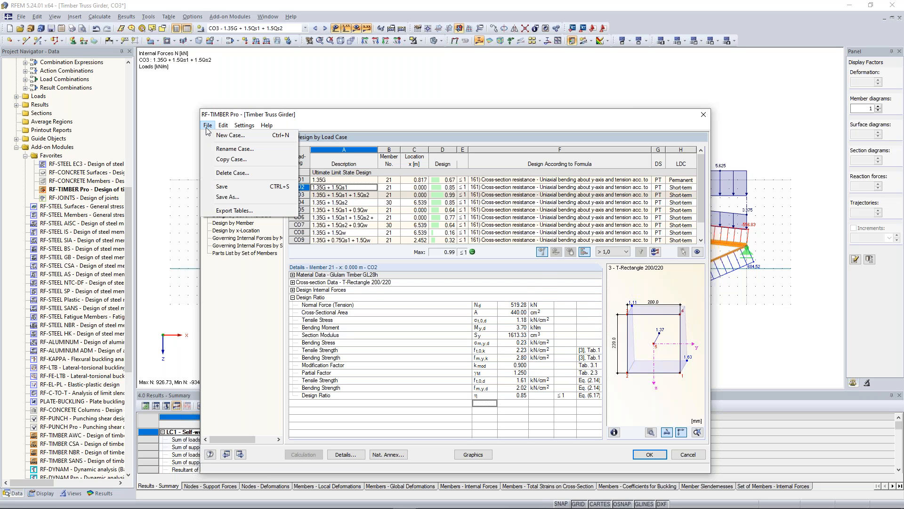
left_click(230, 135)
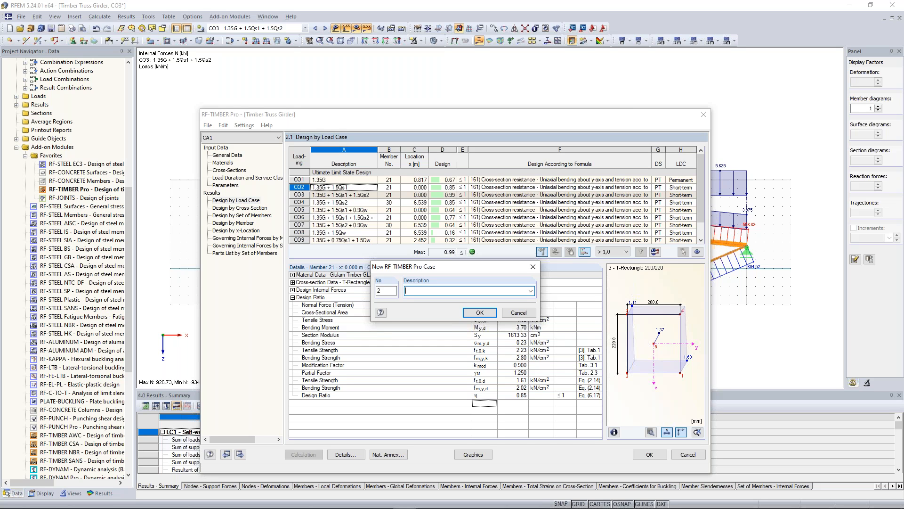
type("Verticals")
key("Return")
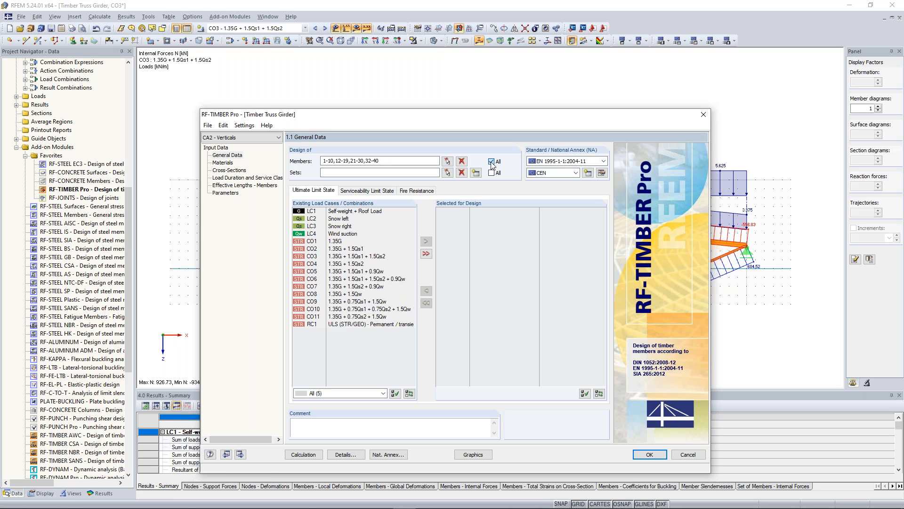
- Assign vertical members 32-40 to the Verticals case using a special selection of members parallel to a vertical
left_click(447, 160)
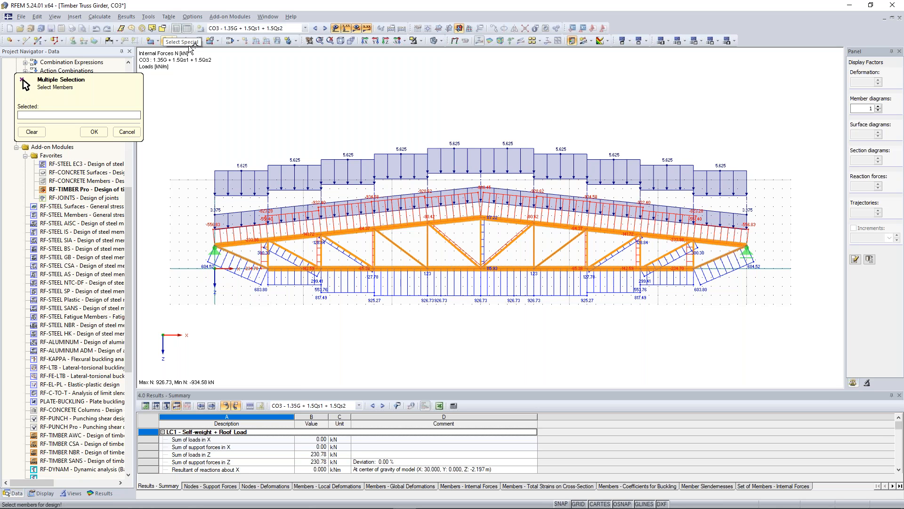
left_click(163, 29)
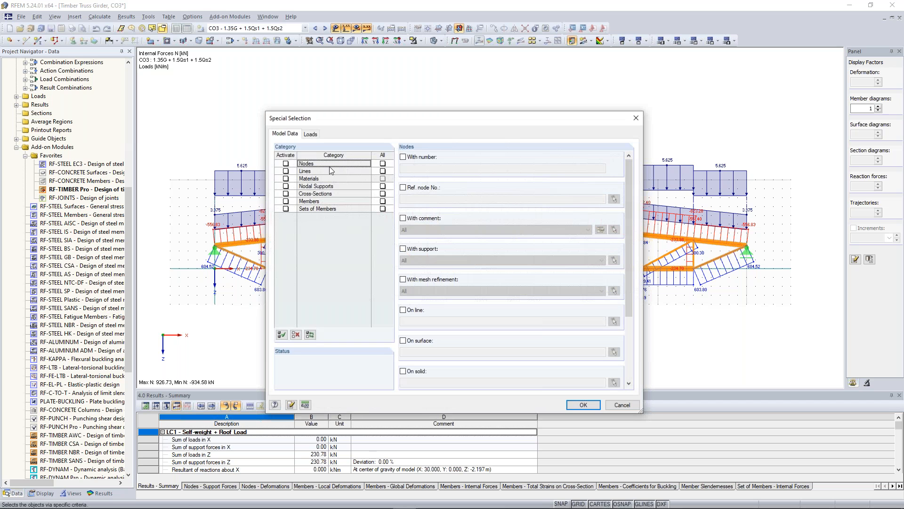
left_click(286, 201)
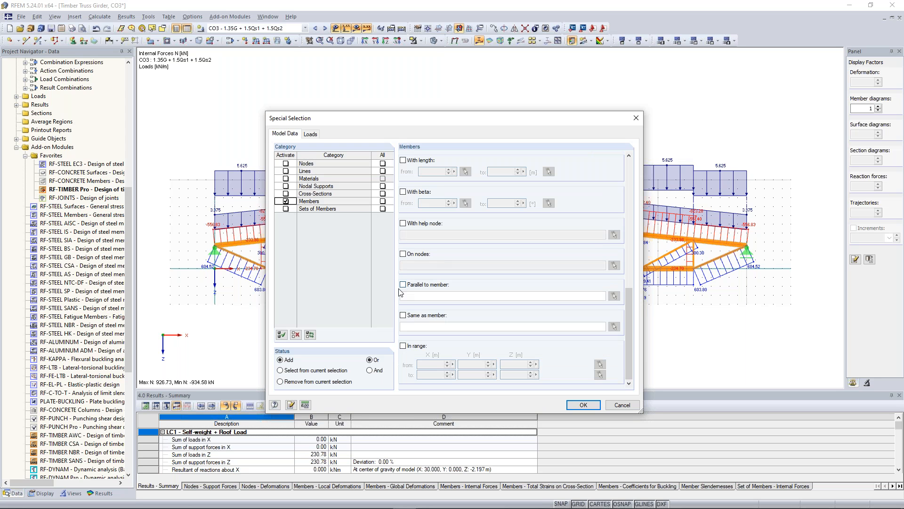
left_click(404, 286)
left_click(613, 296)
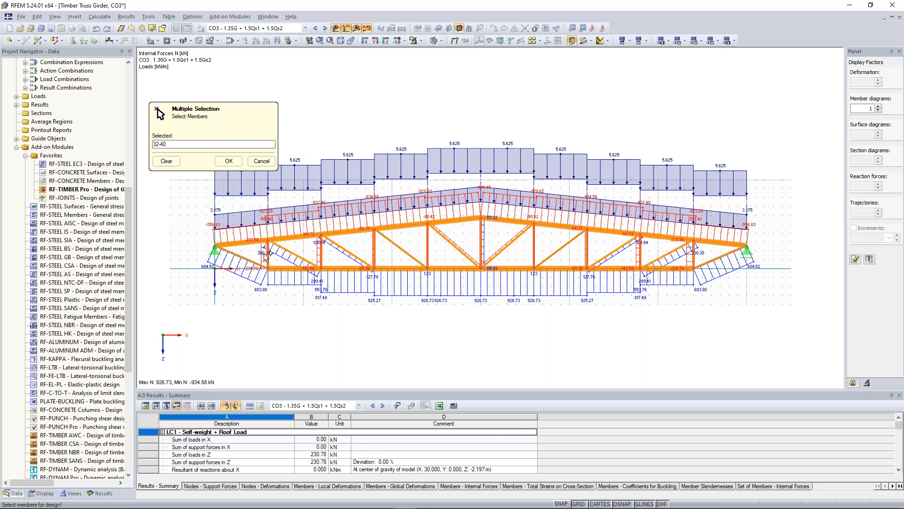
left_click(229, 161)
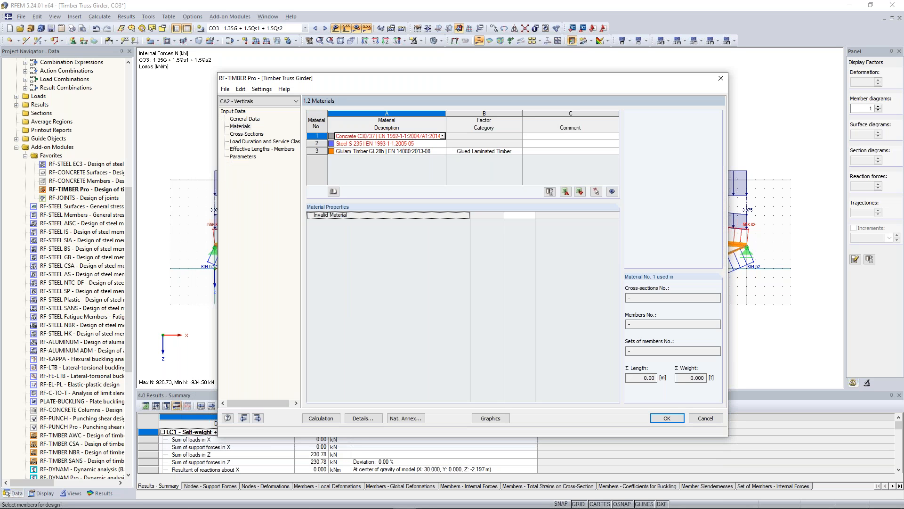
- Check the cross-sections of the Verticals case and set service class 2 identically for all its members
left_click(254, 135)
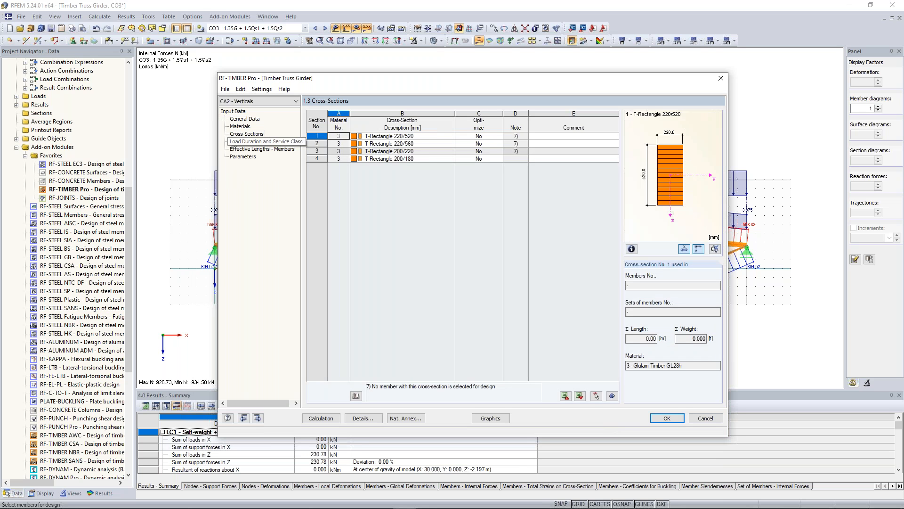
left_click(259, 141)
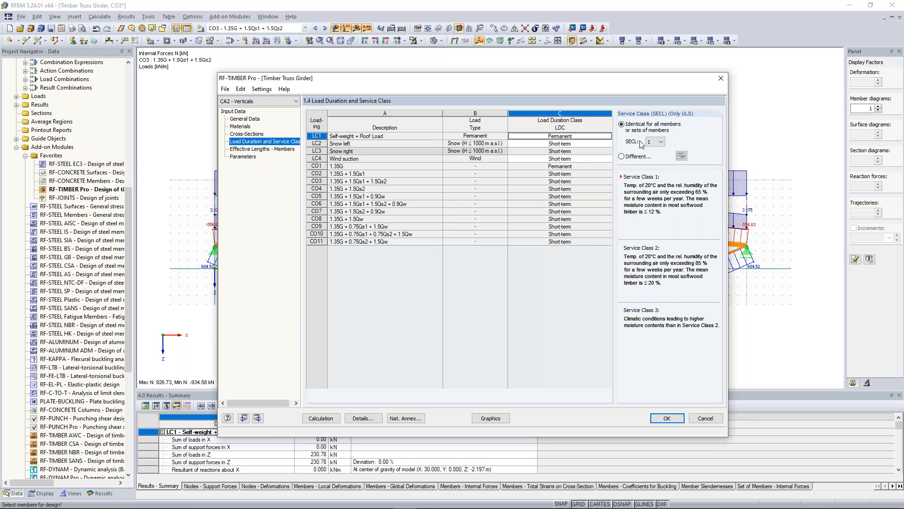
left_click(655, 142)
left_click(655, 156)
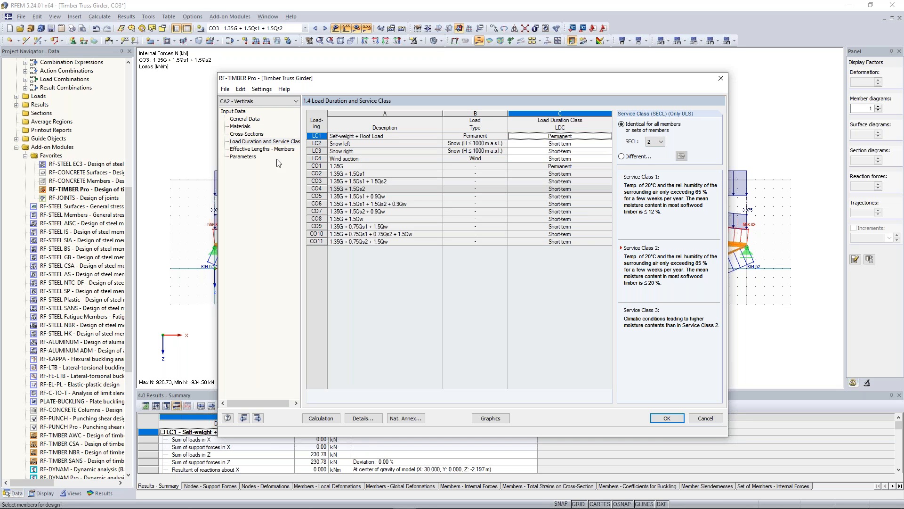
- Examine the effective lengths and buckling settings of vertical members 32-40 against the truss model
left_click(264, 149)
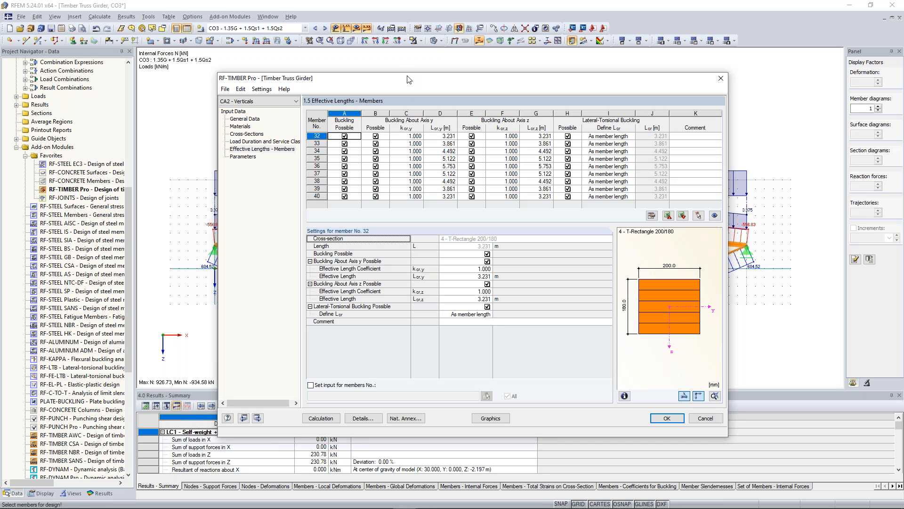
left_click_drag(406, 81, 387, 101)
left_click_drag(369, 139, 363, 330)
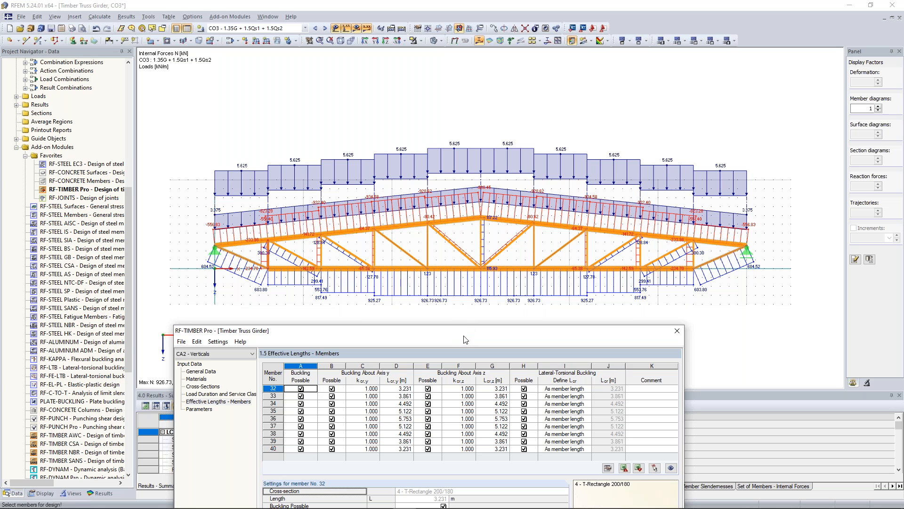
left_click_drag(468, 329, 463, 293)
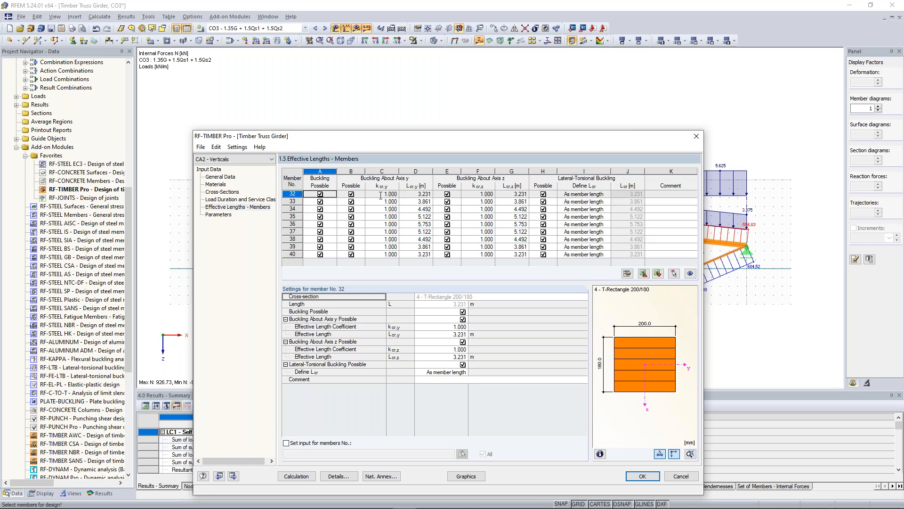
left_click_drag(511, 136, 501, 273)
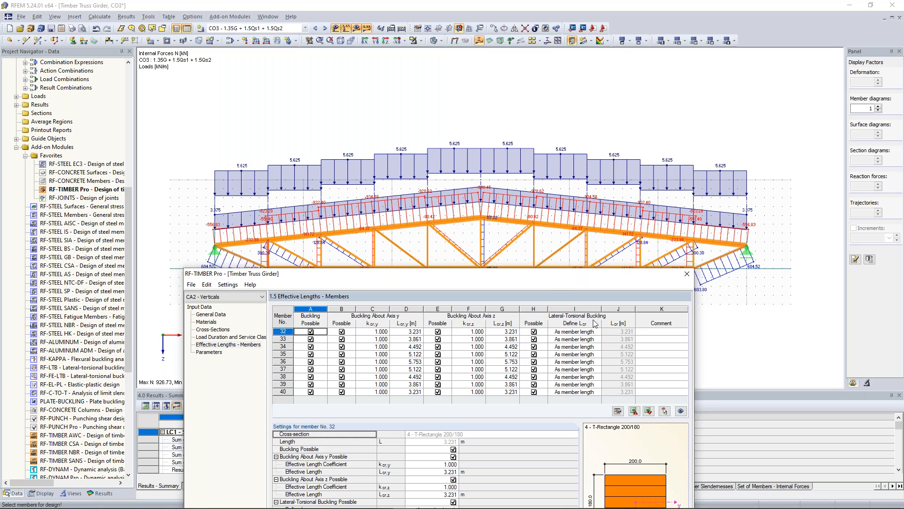
left_click_drag(517, 281, 541, 124)
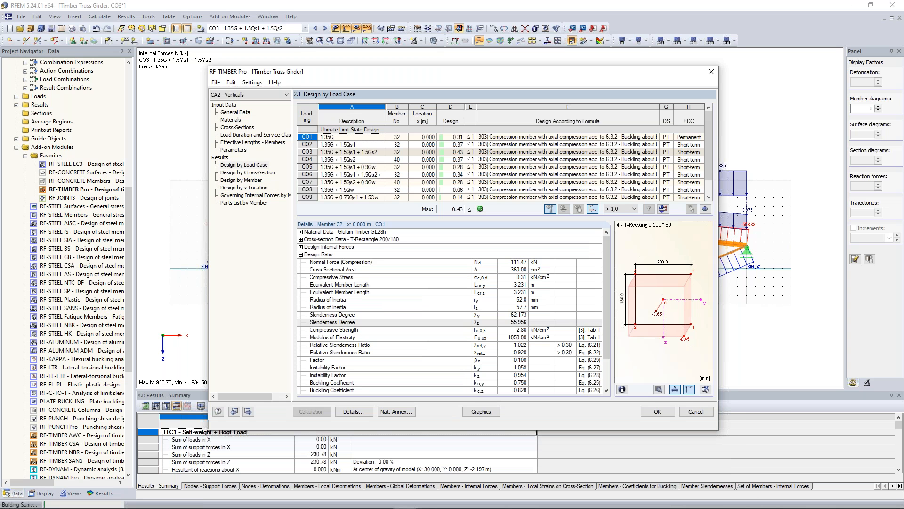
- Calculate the Verticals case and review its design ratios by load case
scroll(708, 153, "down", 1)
mouse_move(708, 154)
left_mouse_down()
mouse_move(711, 129)
mouse_move(707, 155)
left_mouse_up()
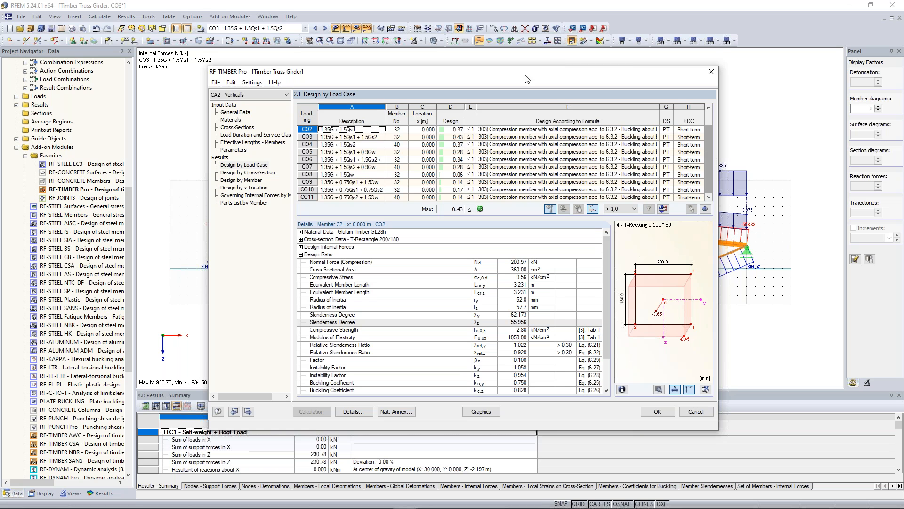
left_click_drag(526, 76, 521, 58)
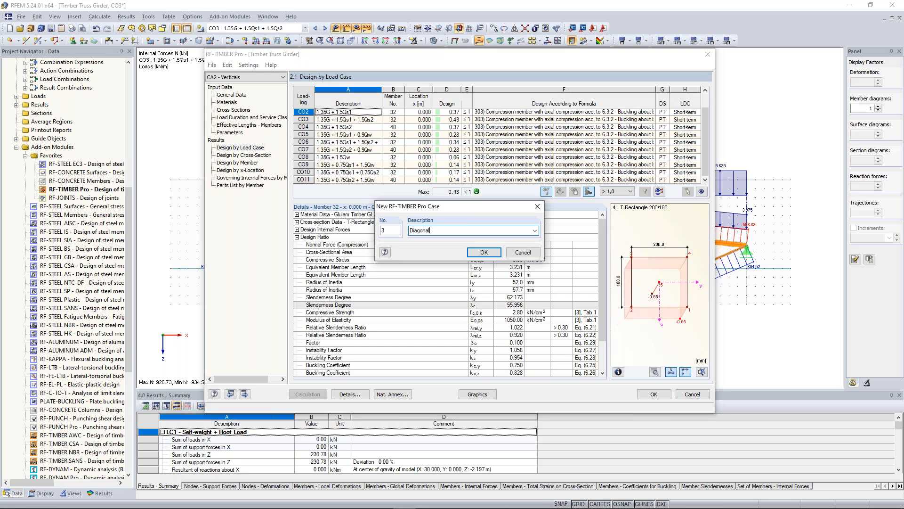
- Create design case No. 3 named Diagonals, turn off the design of all members and clear its member list
left_click(487, 253)
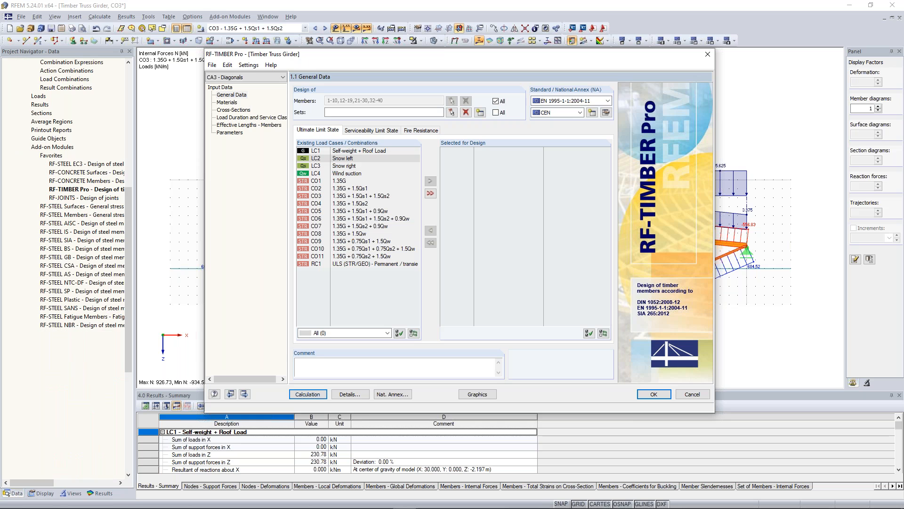
left_click(496, 102)
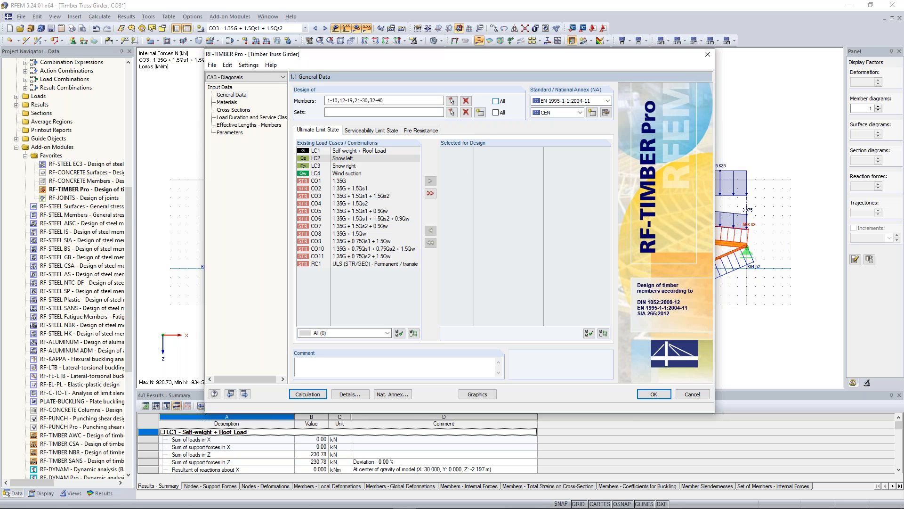
left_click(466, 101)
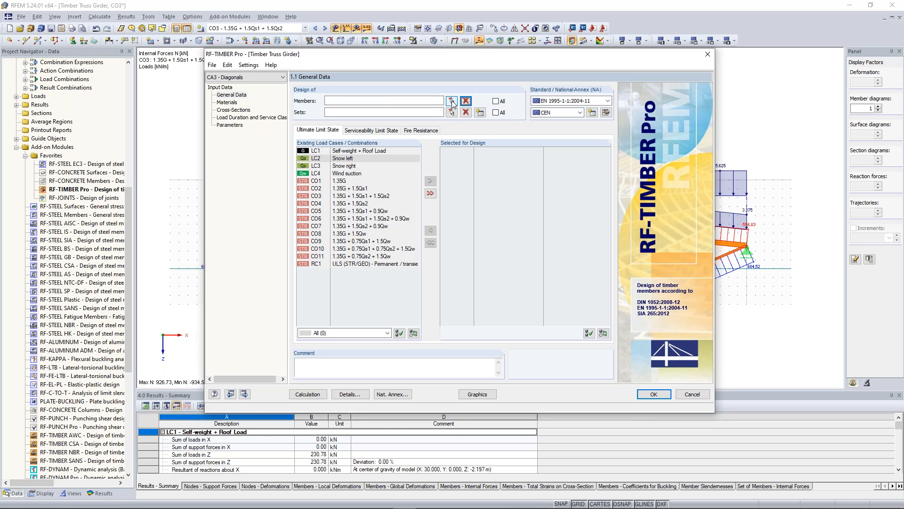
- Show only members with cross-section 3, T-Rectangle 200/220, and pick diagonal members 22-29 for the Diagonals case
left_click(450, 111)
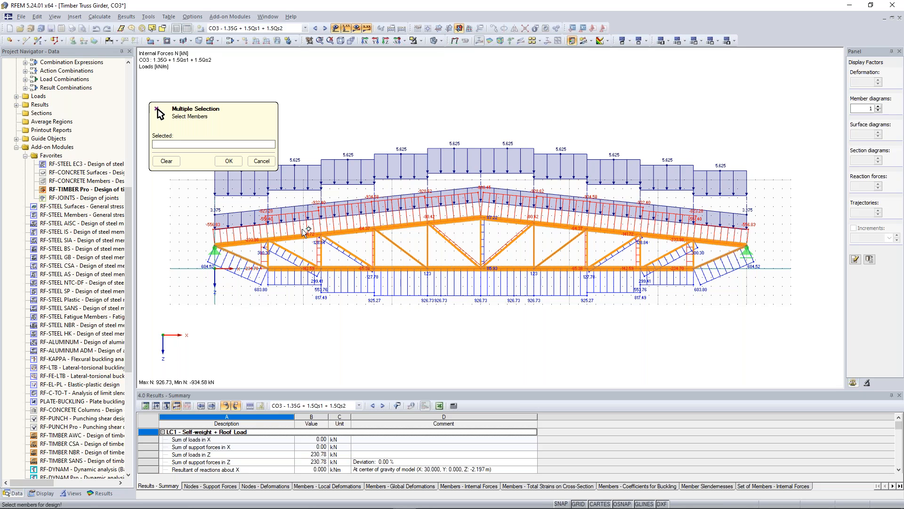
left_click(70, 493)
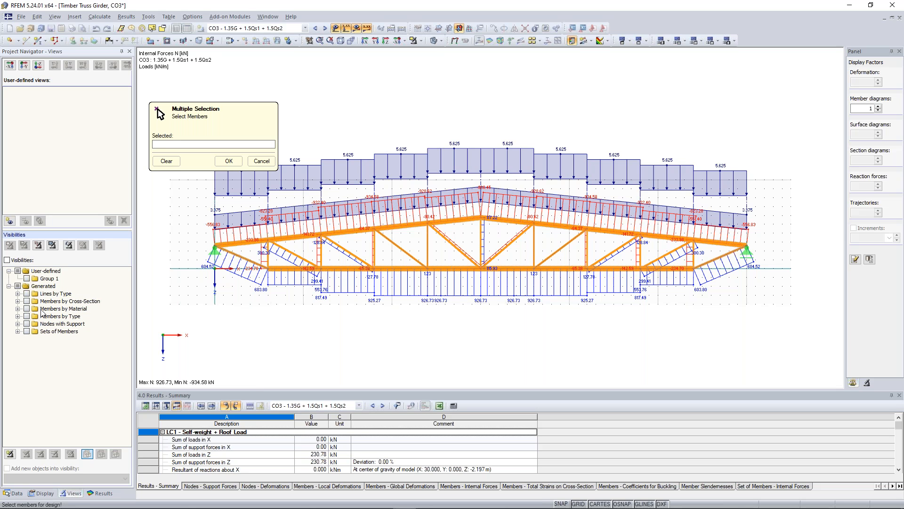
left_click(18, 301)
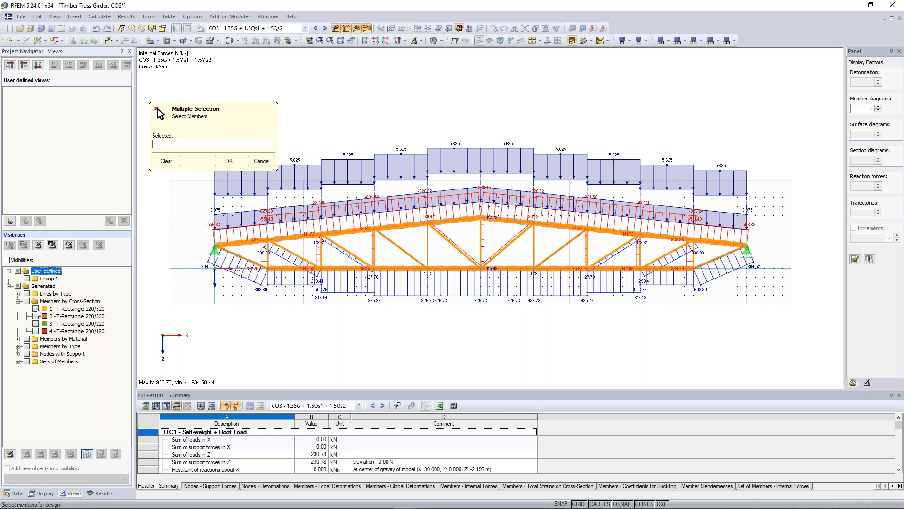
left_click(36, 323)
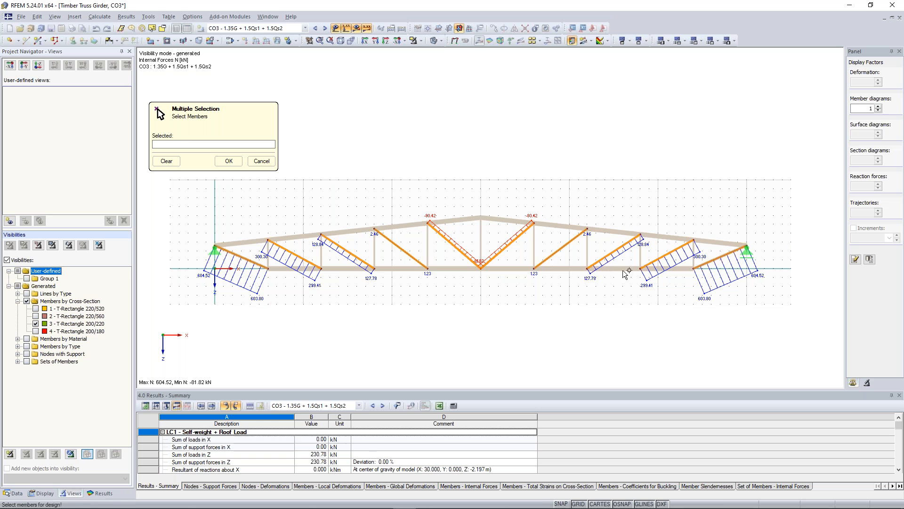
left_click_drag(682, 258, 278, 253)
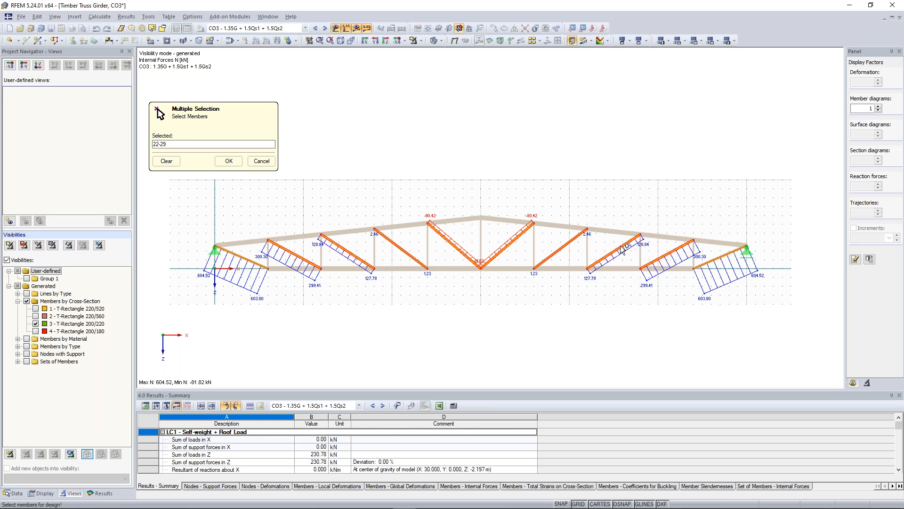
scroll(466, 267, "up", 2)
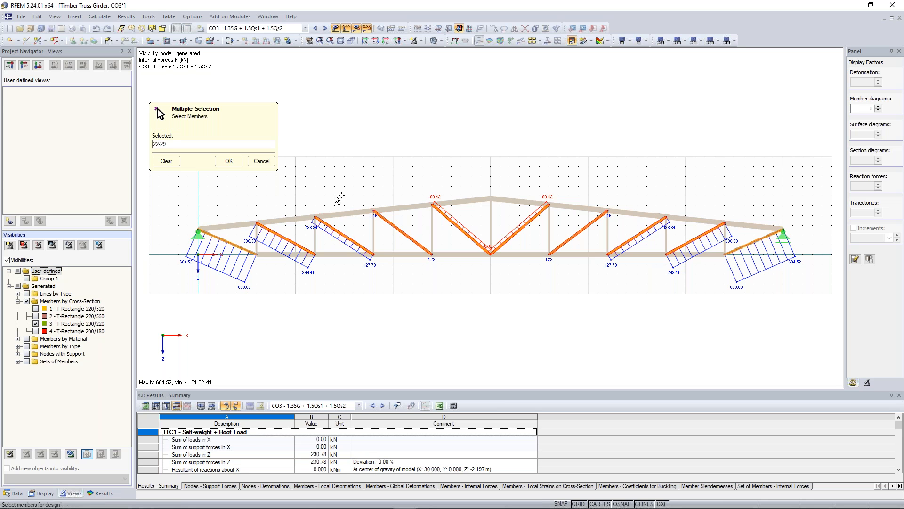
left_click(230, 162)
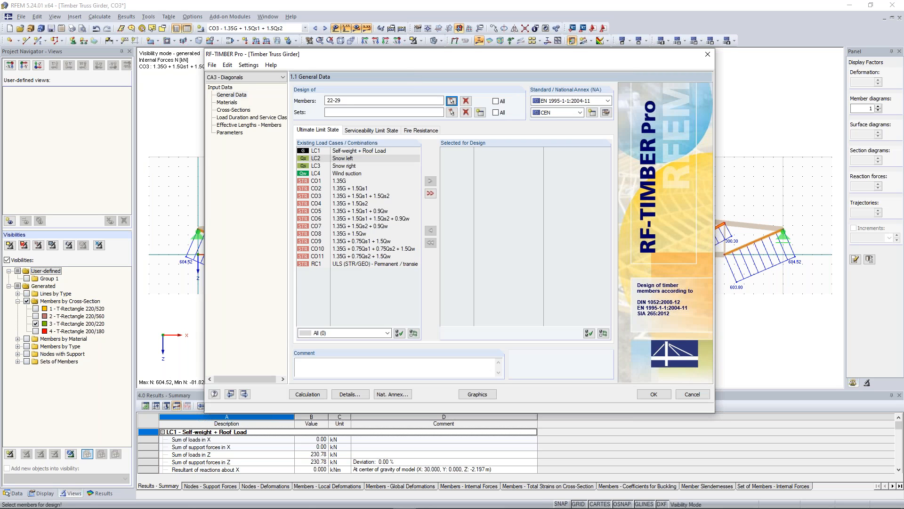
- Add load combinations CO1 through CO11 to the ultimate limit state design of the Diagonals case
left_click(315, 180)
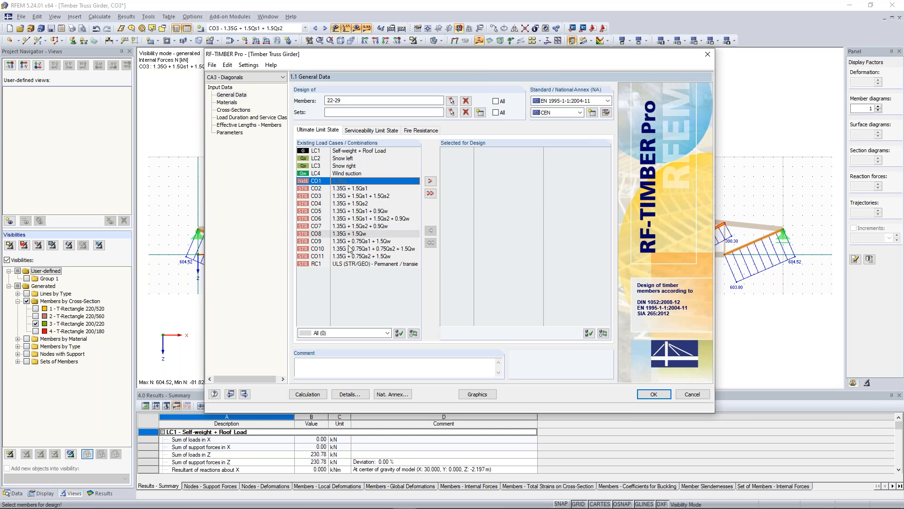
left_click(320, 256, "shift")
left_click(430, 181)
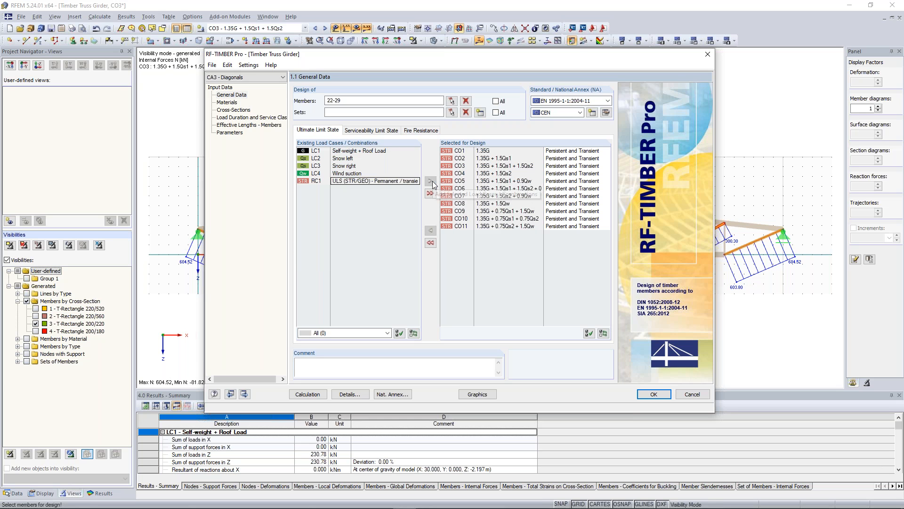
- Review the Diagonals case's materials, cross-sections and load duration classes, and set service class 2 for all members
left_click(244, 393)
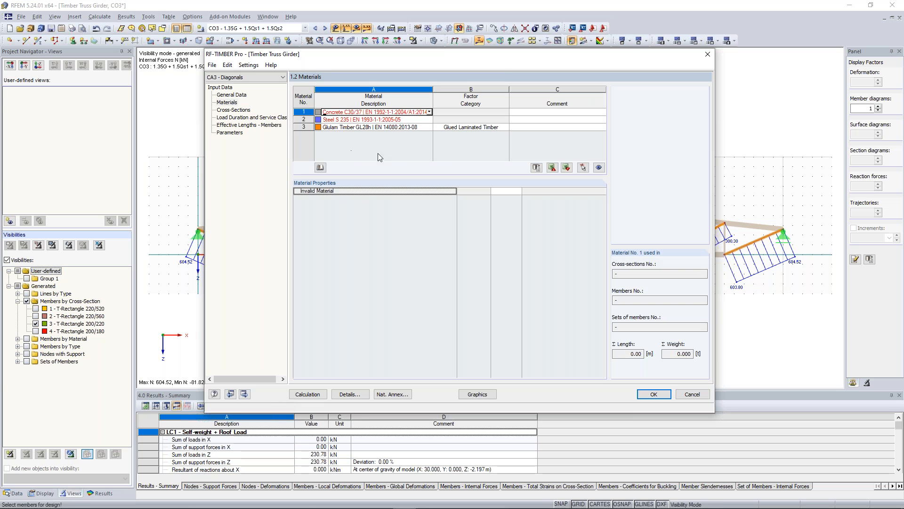
left_click(245, 394)
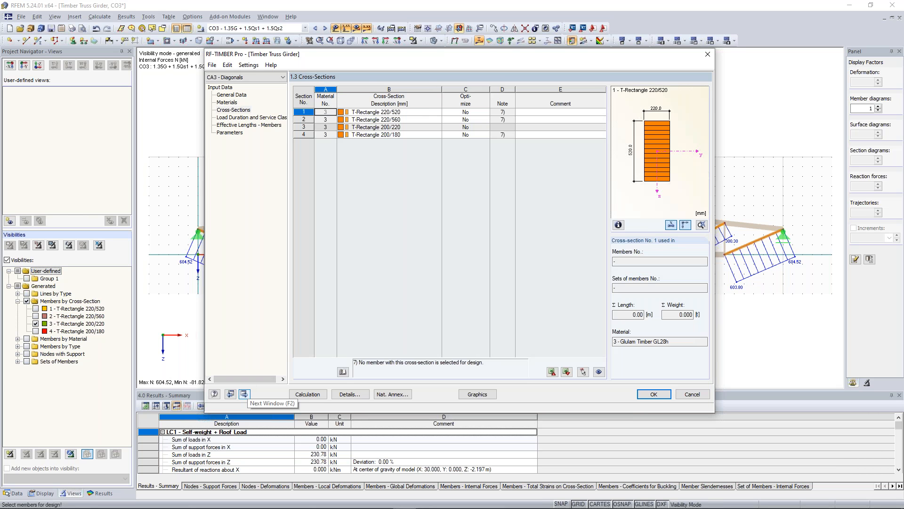
left_click(245, 394)
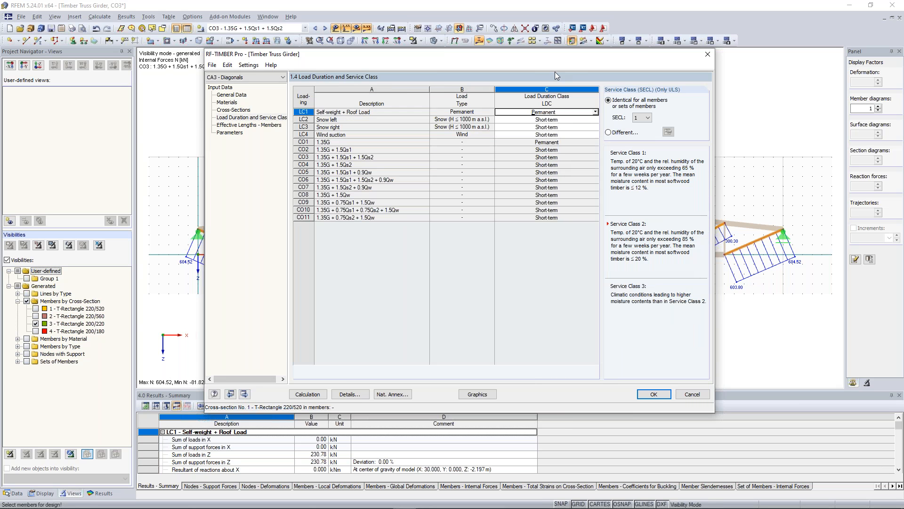
left_click(562, 119)
left_click(564, 128)
left_click(564, 134)
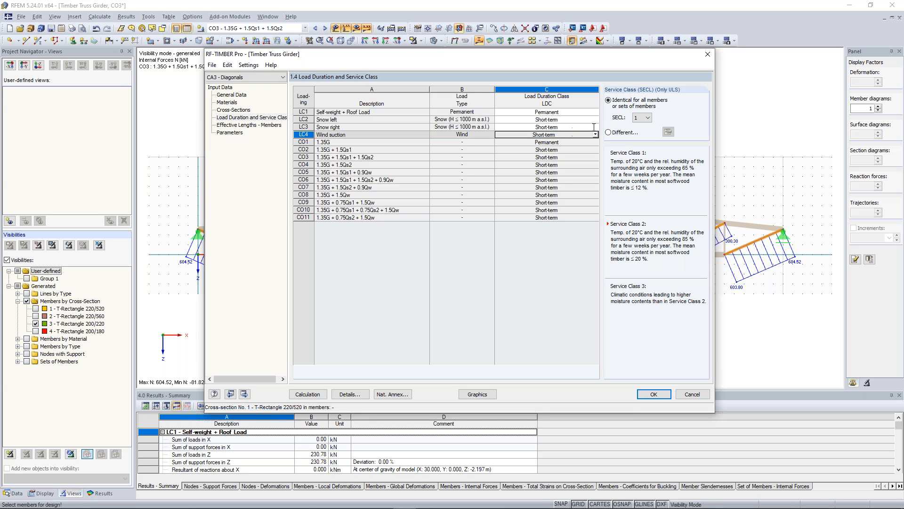
left_click(589, 112)
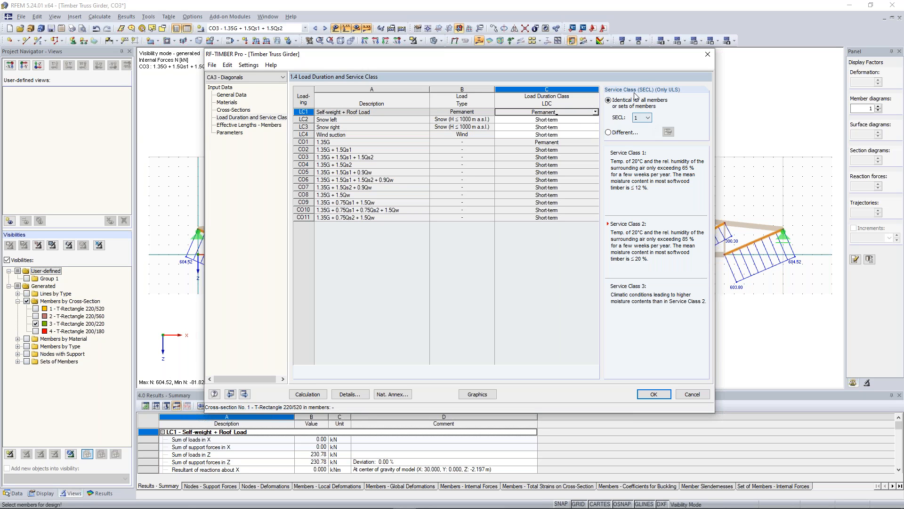
left_click(645, 118)
left_click(645, 118)
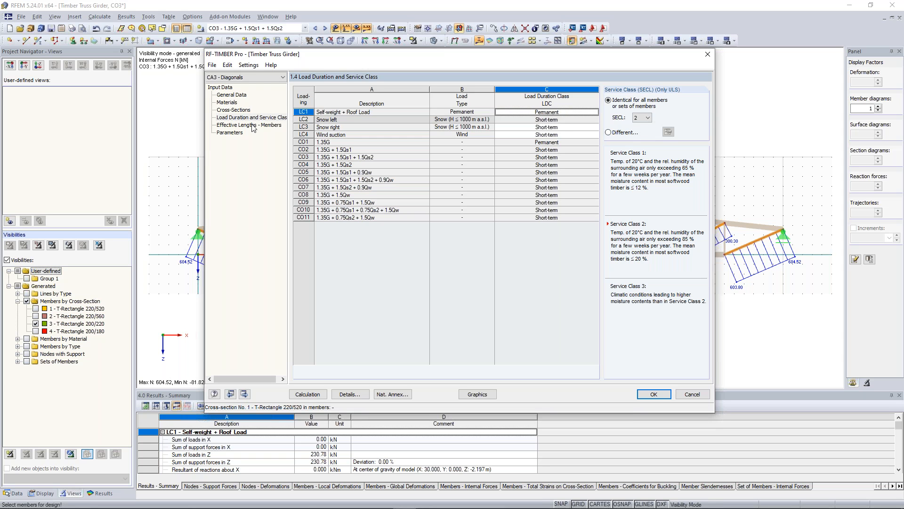
- Examine the effective lengths and buckling settings of diagonal members 22-29 against the truss model
left_click(255, 126)
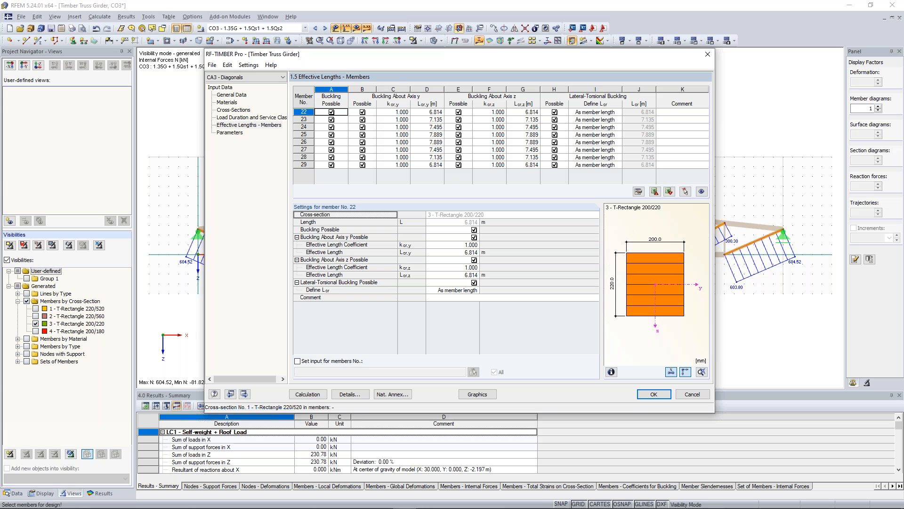
left_click_drag(463, 54, 402, 322)
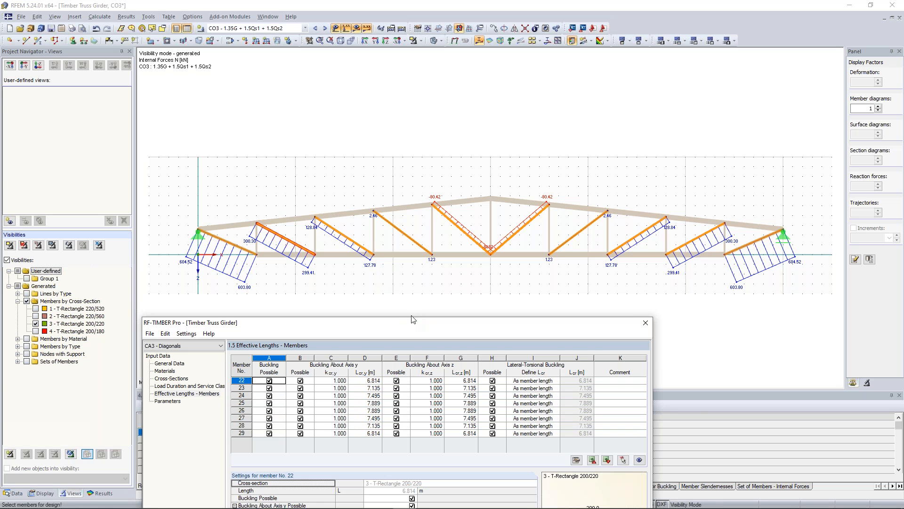
left_click_drag(413, 322, 491, 85)
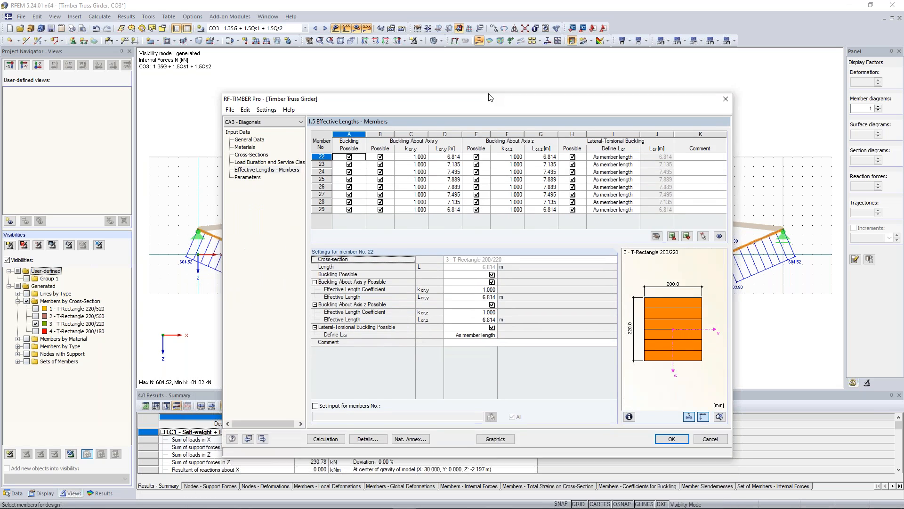
- Calculate the Diagonals case, review the design ratio details of member 25 under CO2, and accept the case
left_click(331, 427)
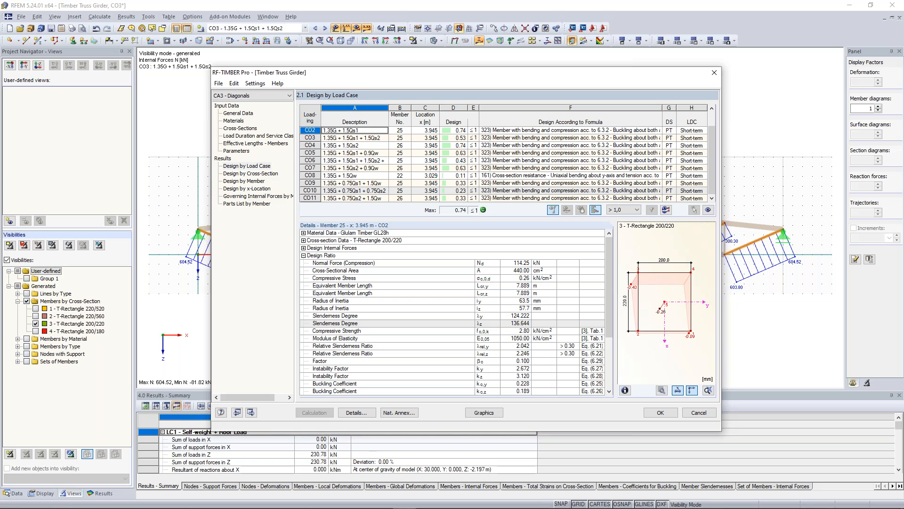
left_click_drag(609, 252, 609, 299)
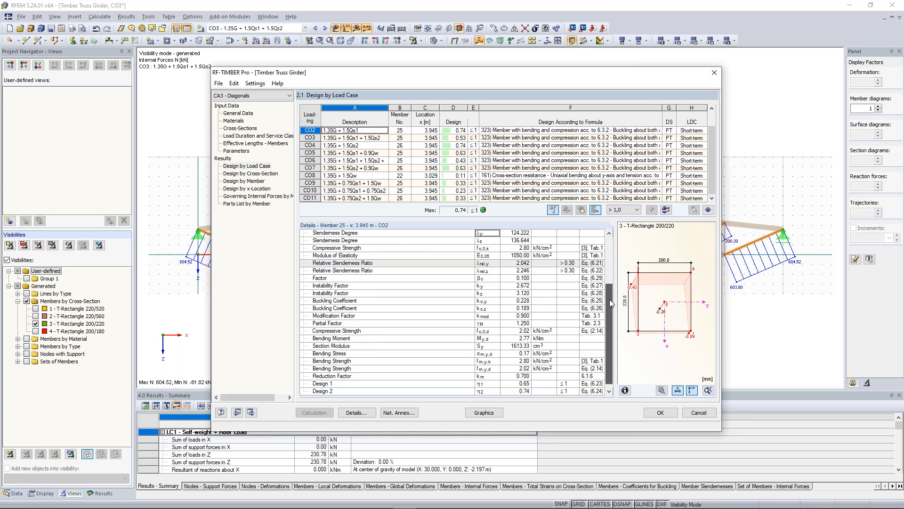
left_click_drag(609, 298, 419, 278)
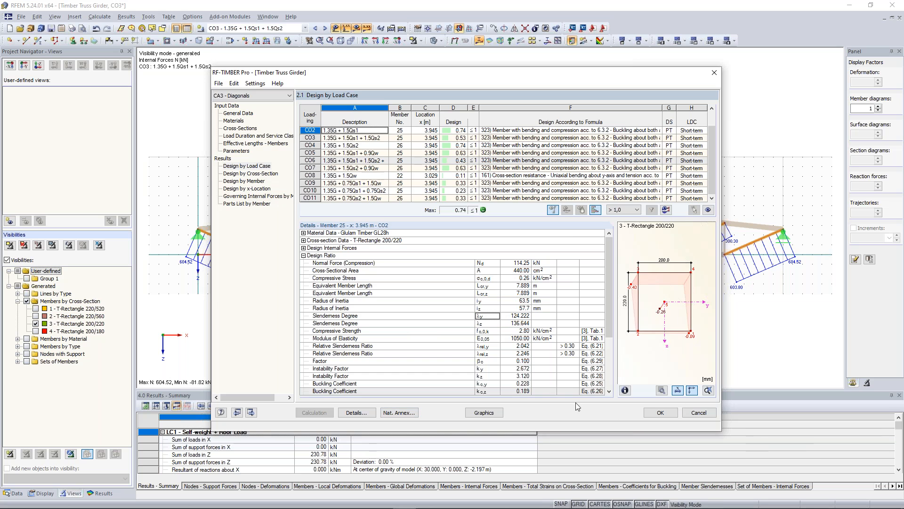
left_click(660, 412)
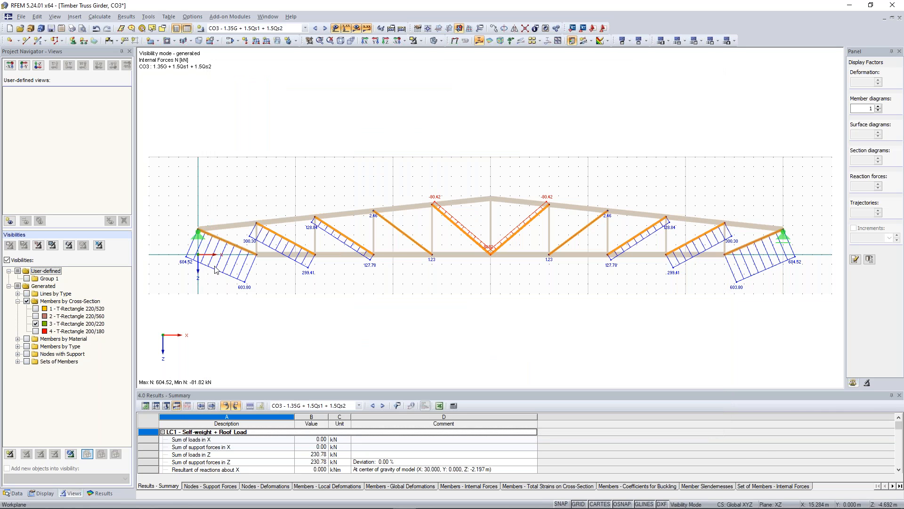
- Show the whole truss again without loads and display the design ratios of RF-TIMBER Pro CA1 on the model
left_click(417, 43)
left_click(346, 28)
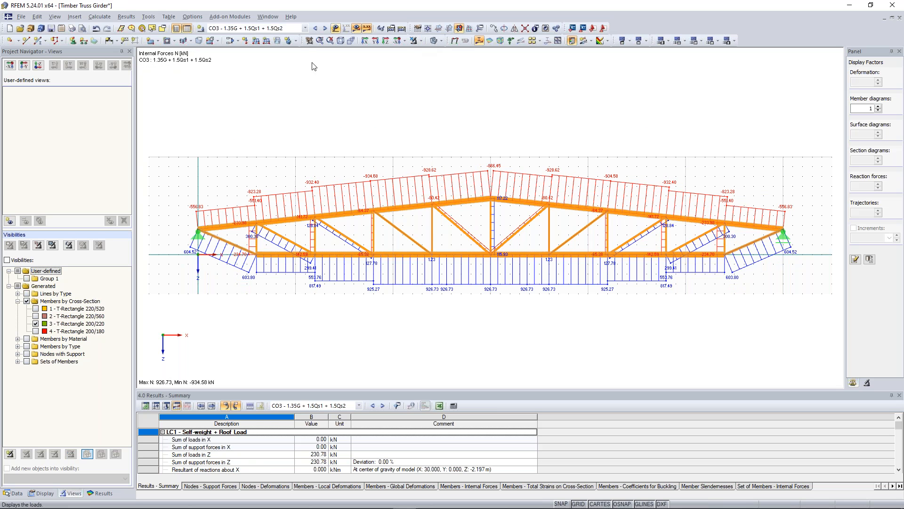
left_click(305, 28)
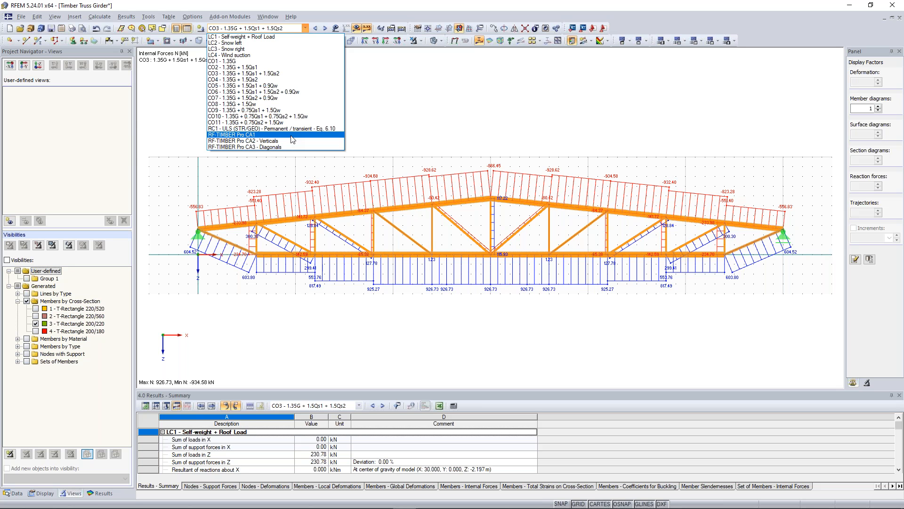
left_click(291, 135)
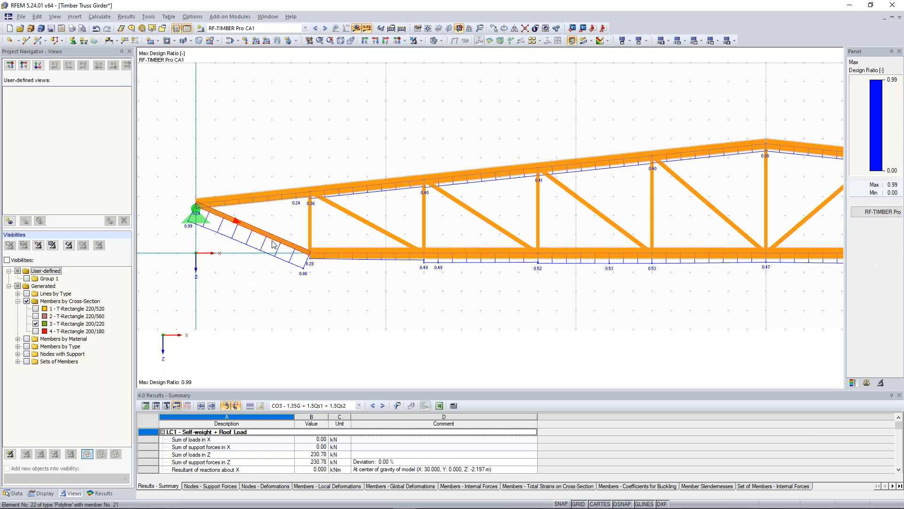
- Examine the RF-TIMBER Pro CA1 design ratios along the chords and at both end diagonals of the truss
scroll(273, 244, "up", 1)
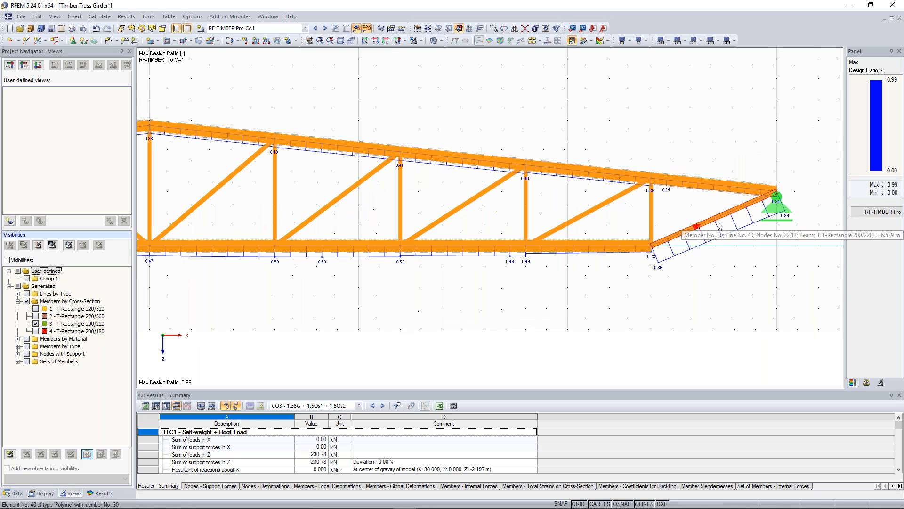
middle_click_drag(768, 226, 635, 229)
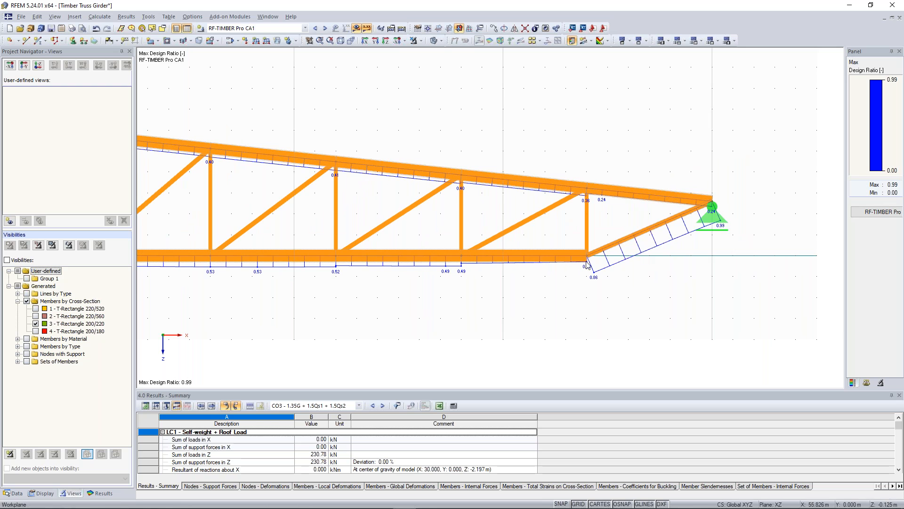
scroll(496, 256, "down", 1)
middle_click_drag(426, 244, 482, 232)
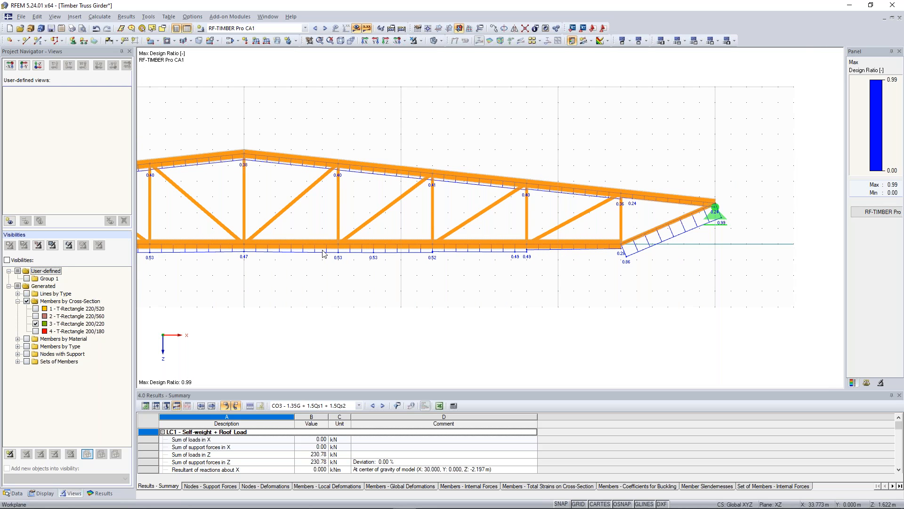
scroll(610, 232, "down", 1)
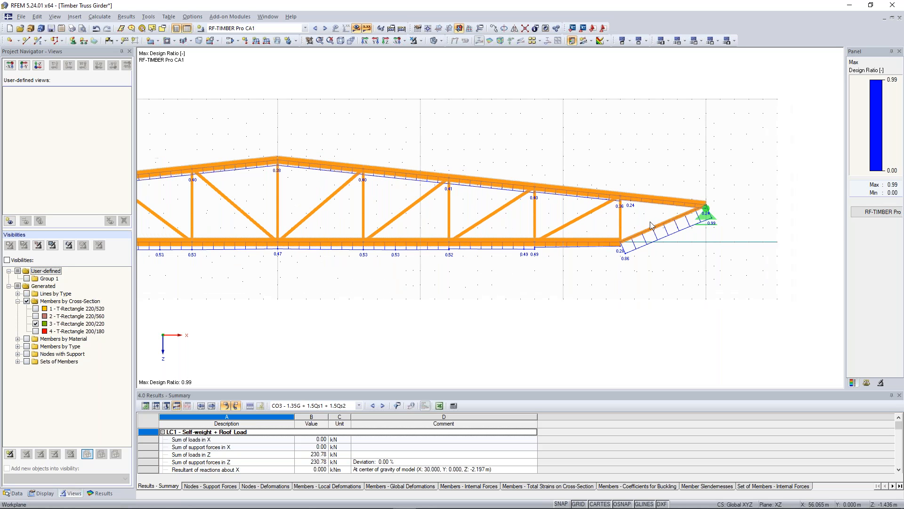
scroll(652, 226, "up", 1)
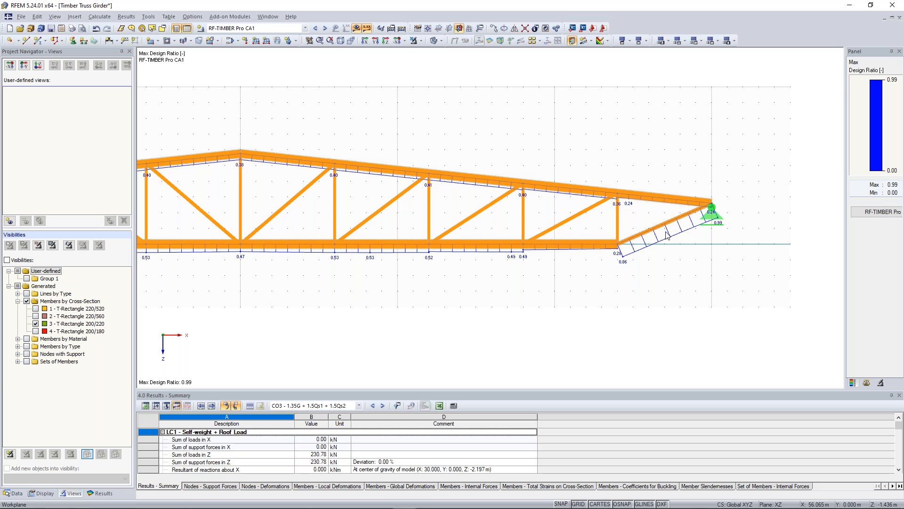
scroll(667, 235, "up", 3)
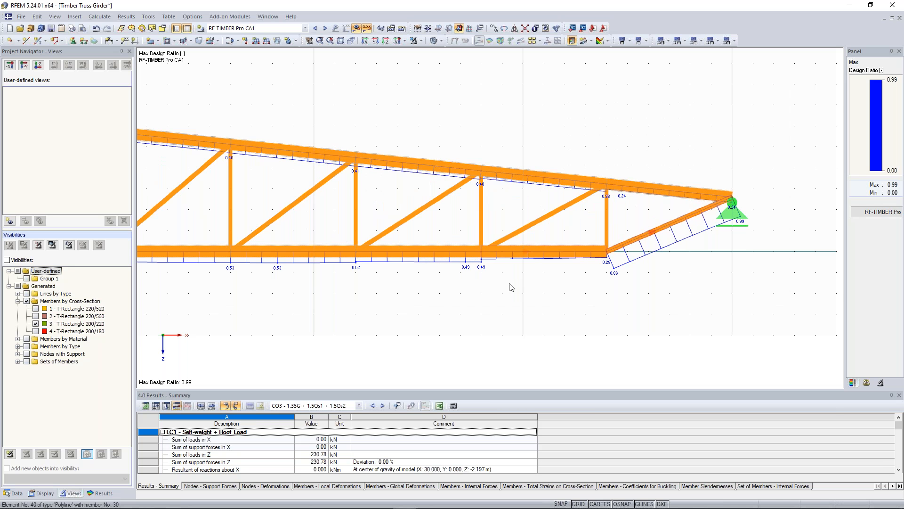
scroll(512, 287, "down", 5)
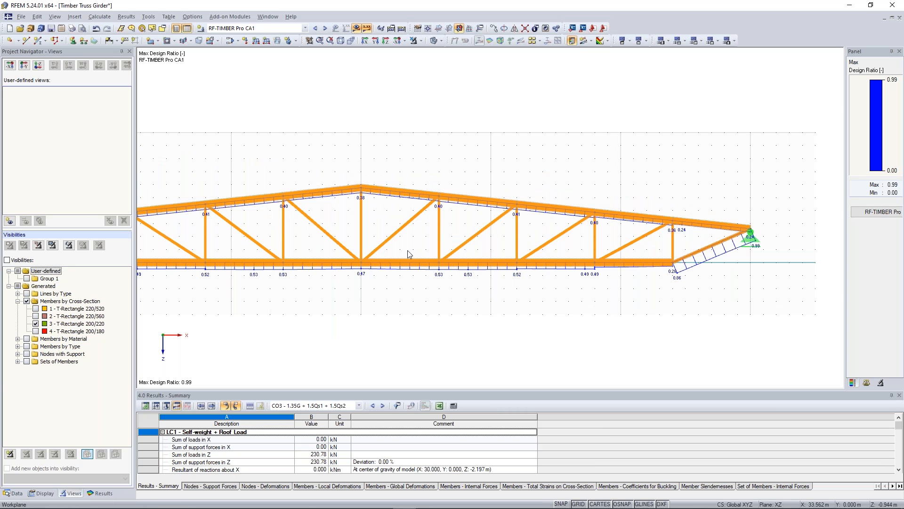
scroll(460, 181, "down", 2)
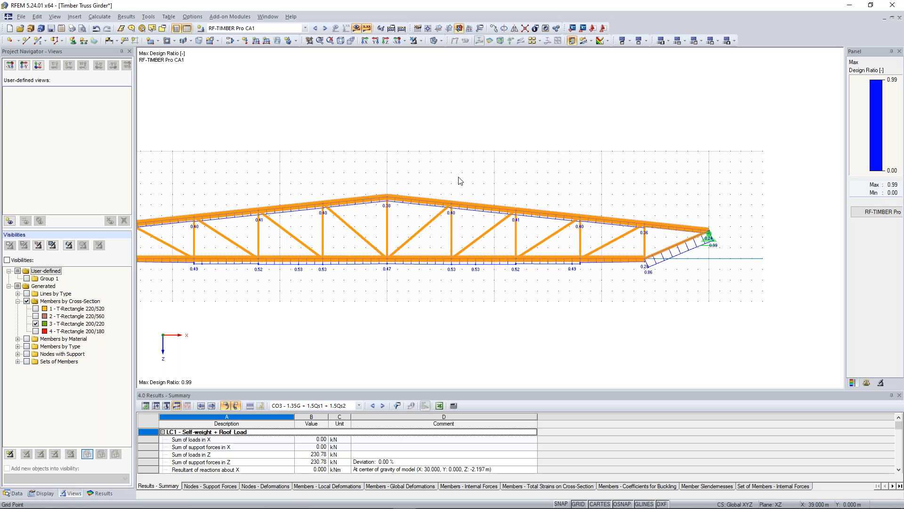
- Display the design ratios of CA2 - Verticals and CA3 - Diagonals in turn and examine them across the truss
left_click(325, 29)
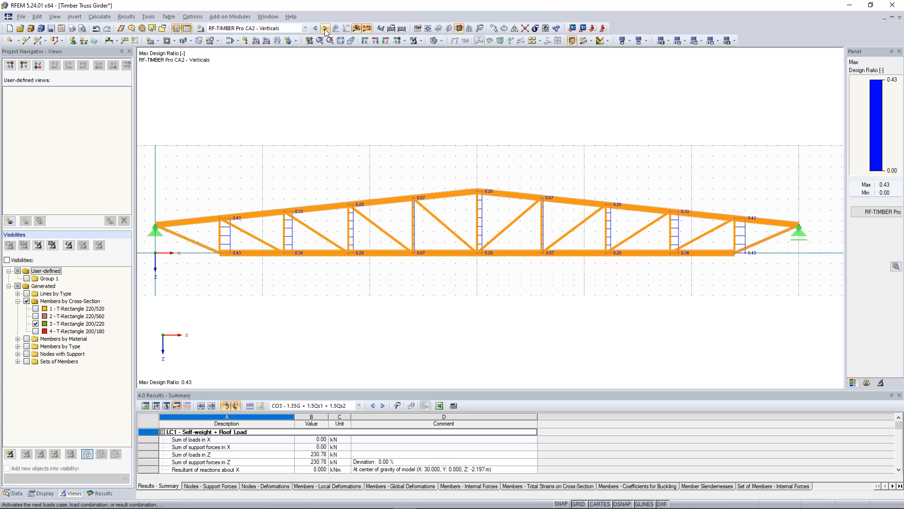
left_click(325, 29)
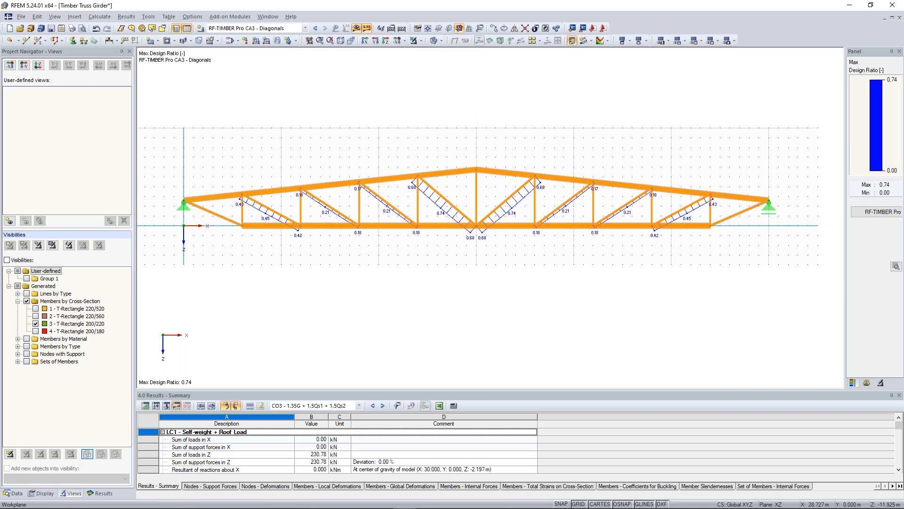
middle_click_drag(515, 135, 491, 142)
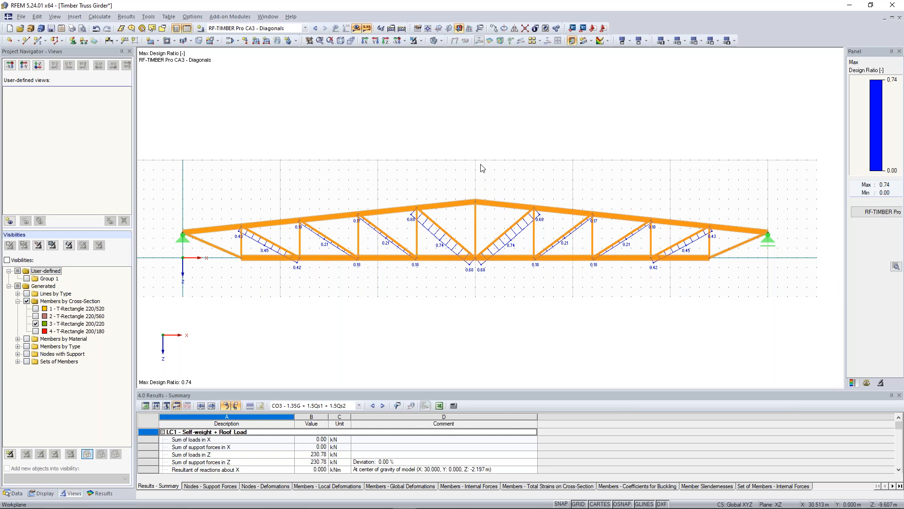
scroll(469, 164, "down", 1)
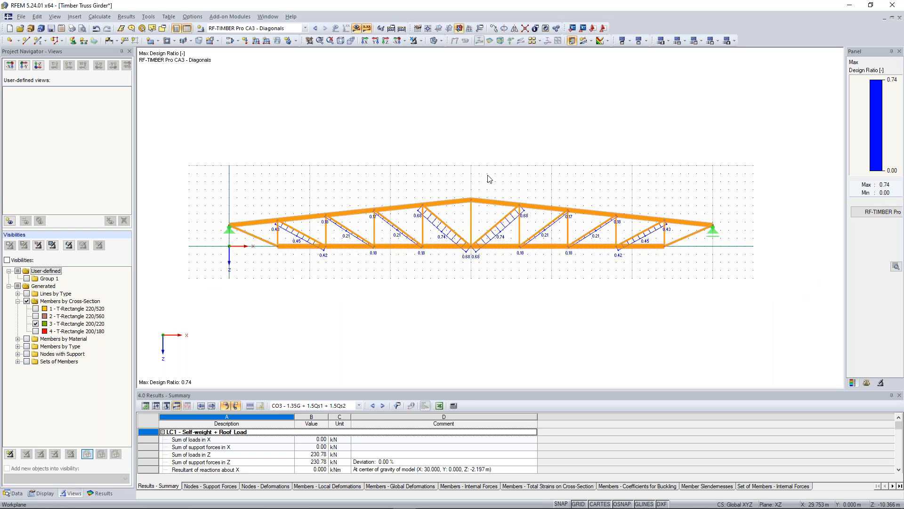
middle_click_drag(459, 168, 470, 157)
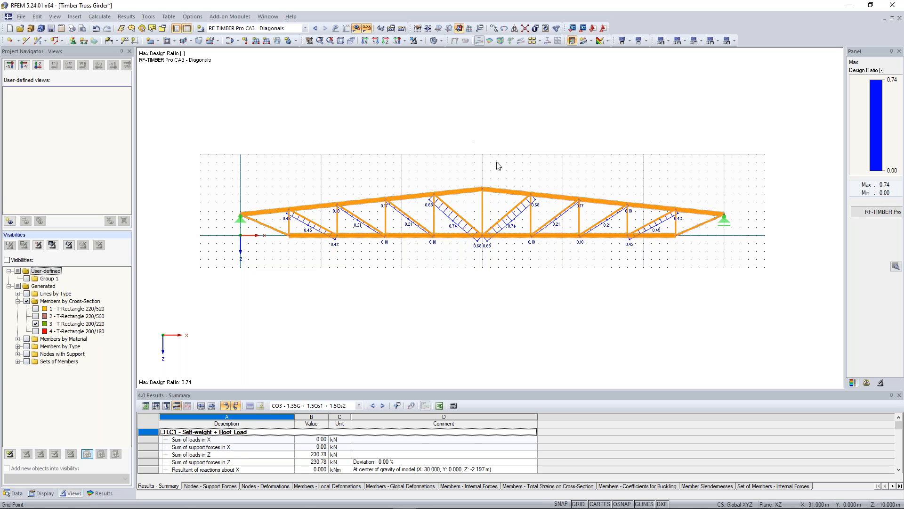
scroll(505, 161, "up", 1)
middle_click_drag(505, 162, 535, 122)
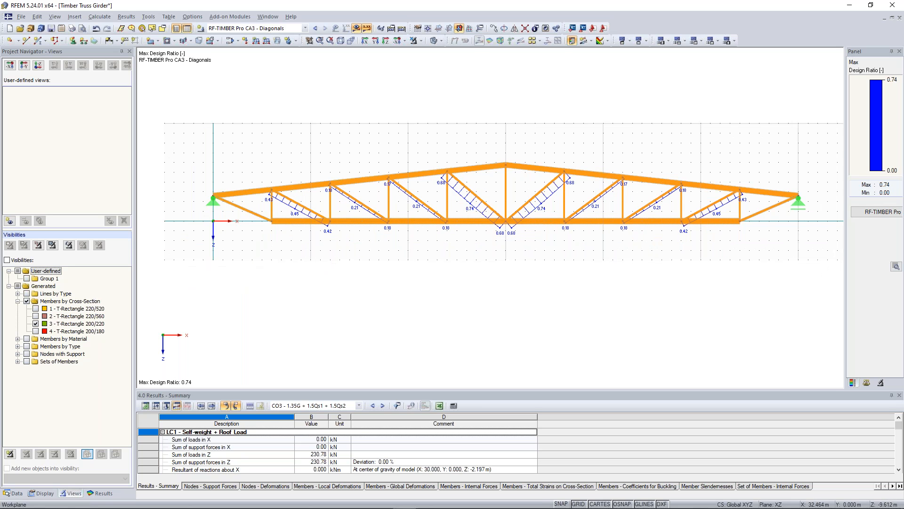
left_click(290, 188)
middle_click_drag(347, 151, 336, 151)
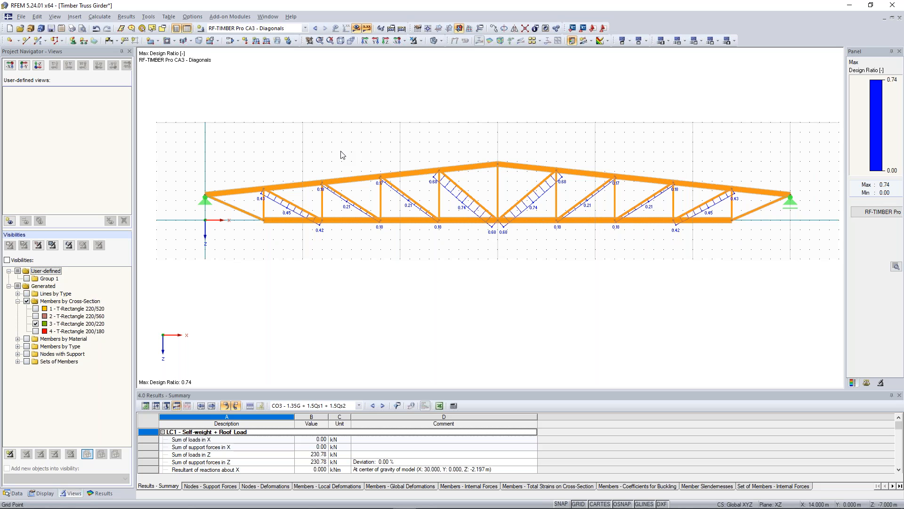
scroll(372, 150, "up", 1)
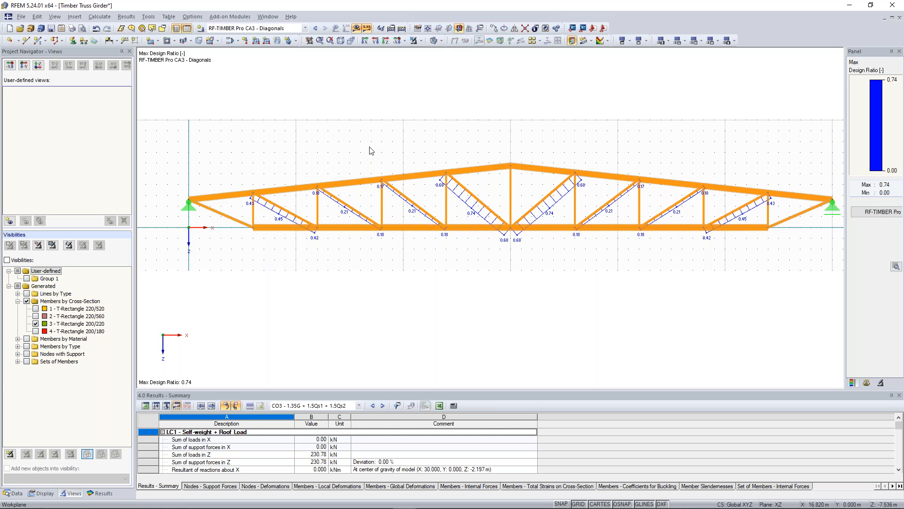
scroll(372, 151, "down", 1)
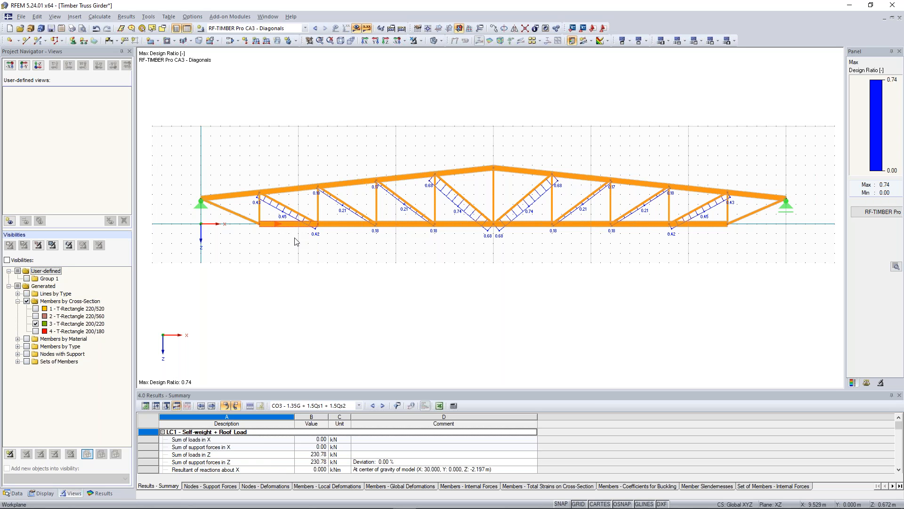
- Return to the RF-TIMBER Pro CA1 results and examine the chord design ratios
left_click(315, 29)
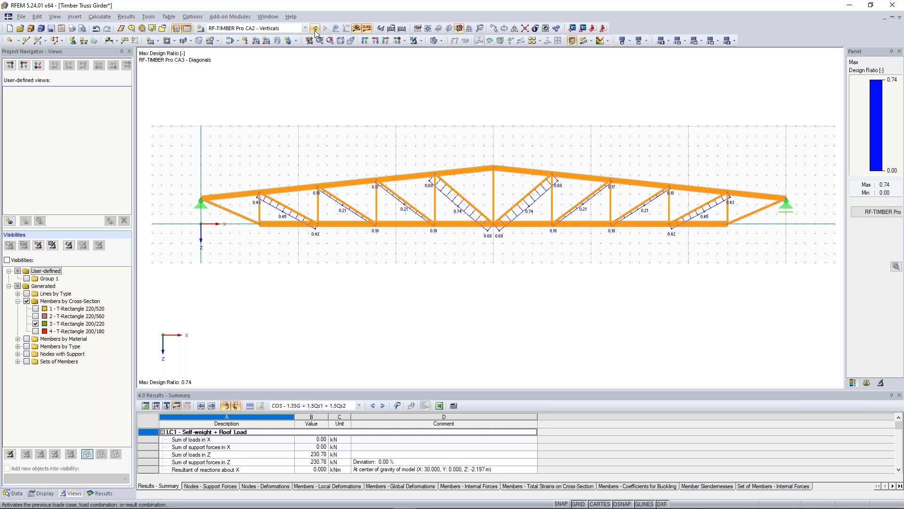
left_click(315, 31)
scroll(257, 225, "up", 2)
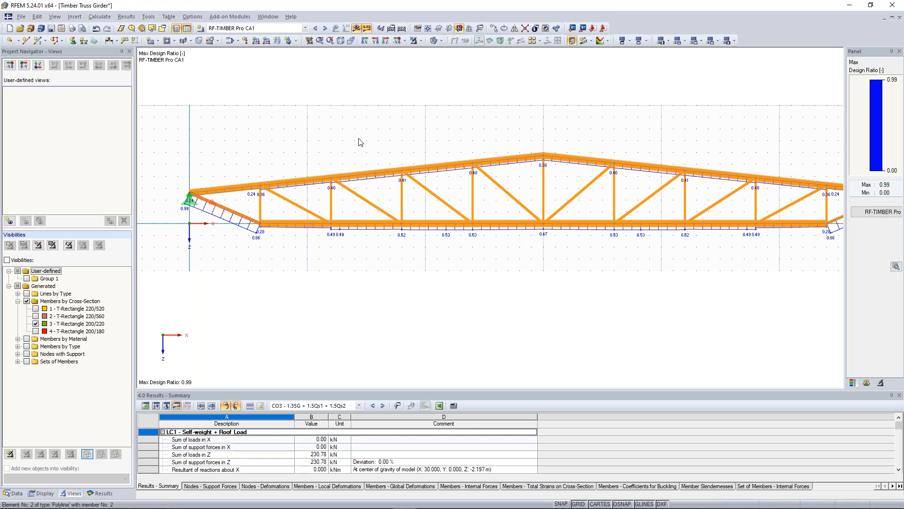
middle_click_drag(359, 138, 335, 140)
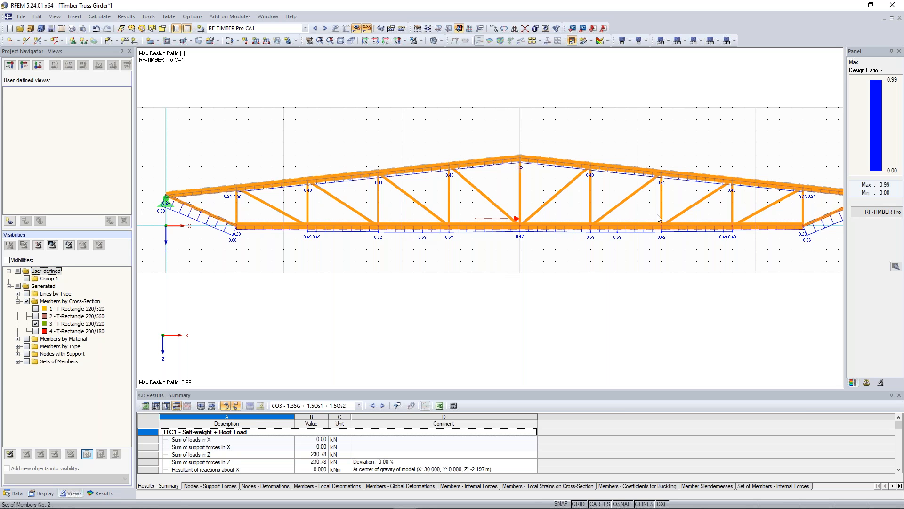
middle_click_drag(658, 214, 645, 214)
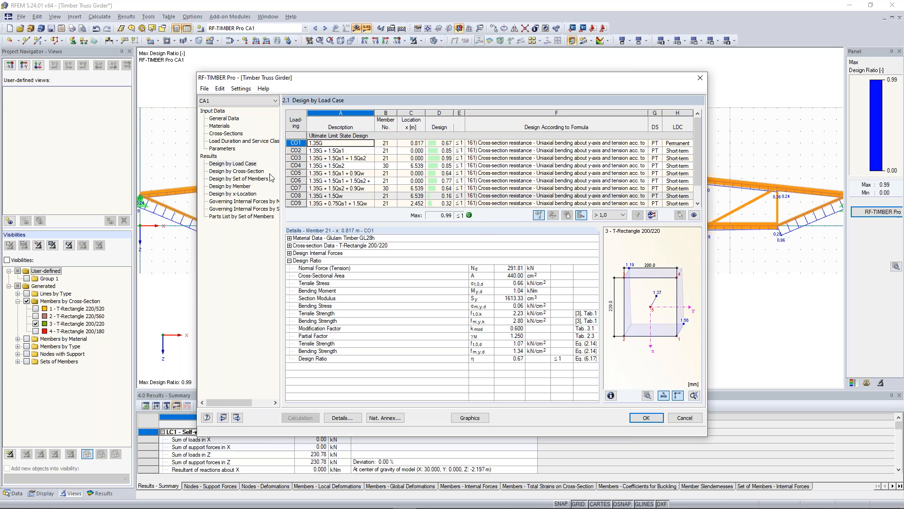
- In the CA1 cross-section data, enable height optimisation for T-Rectangle 220/520 with custom minimum and maximum heights and a 20 mm increment
left_click(239, 142)
left_click(229, 134)
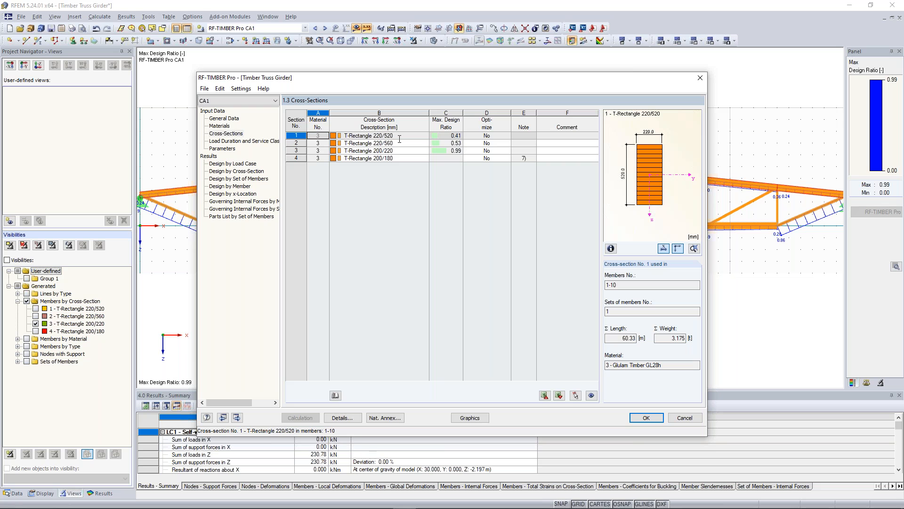
left_click(485, 136)
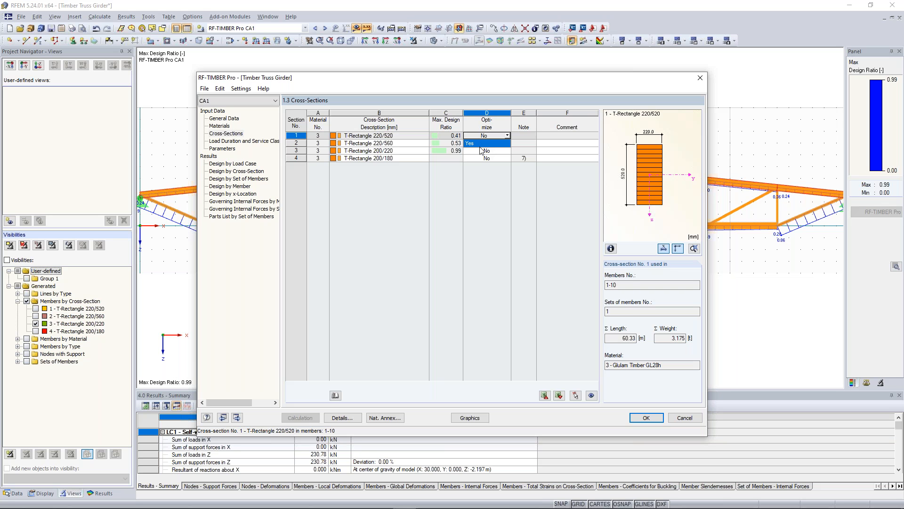
left_click(485, 144)
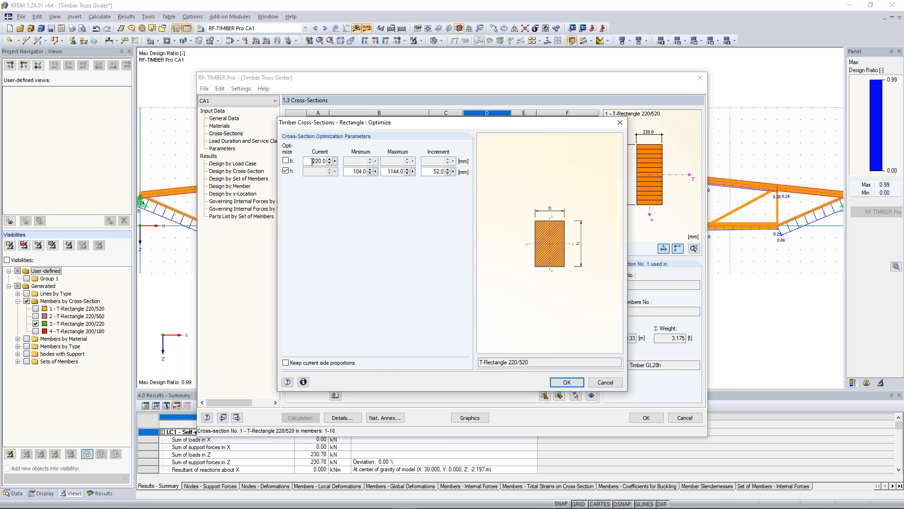
left_click_drag(352, 172, 398, 173)
type("2")
key("Tab")
type("50")
key("Tab")
type("20")
left_click(560, 383)
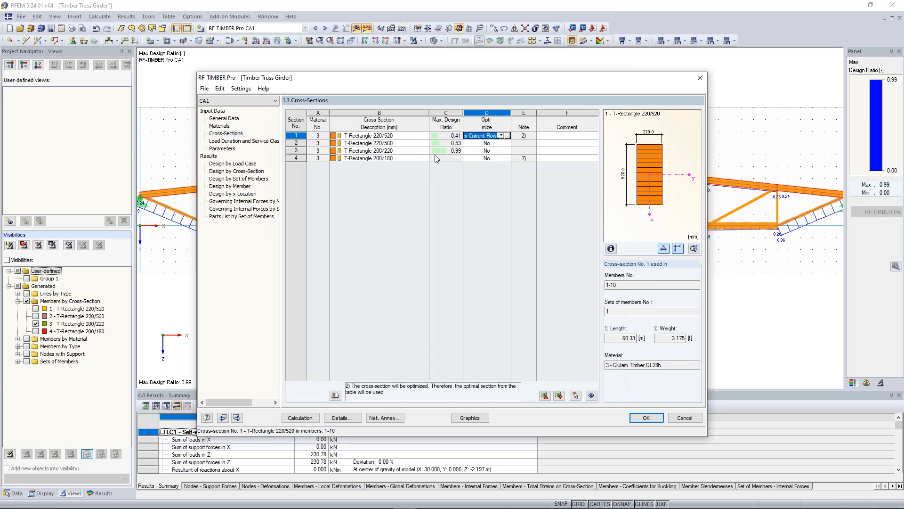
- Enable height optimisation for T-Rectangle 220/560 with a 220 mm minimum, 500 mm maximum and 20 mm increment
left_click(506, 143)
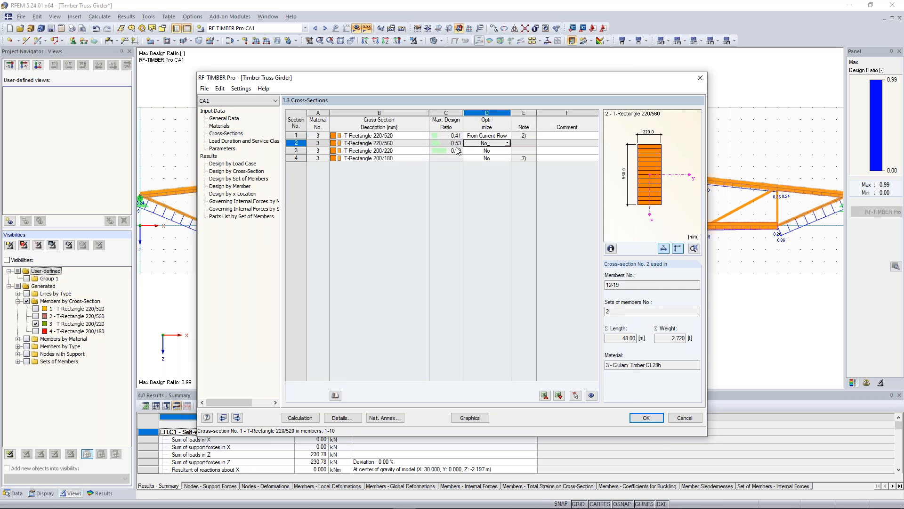
left_click(508, 143)
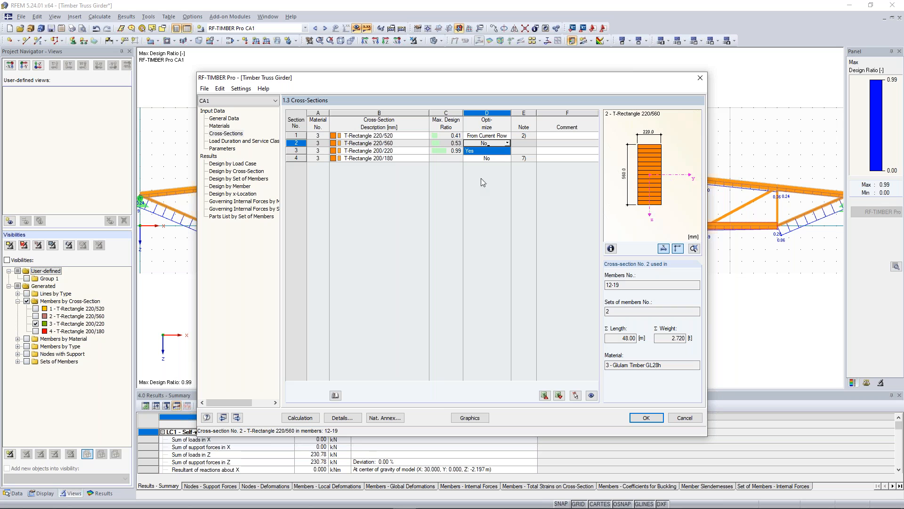
key("Return")
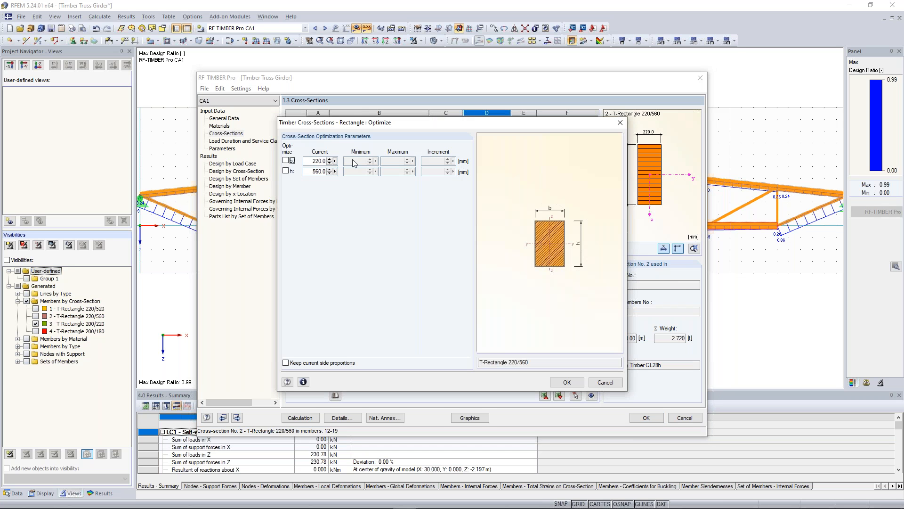
left_click(286, 172)
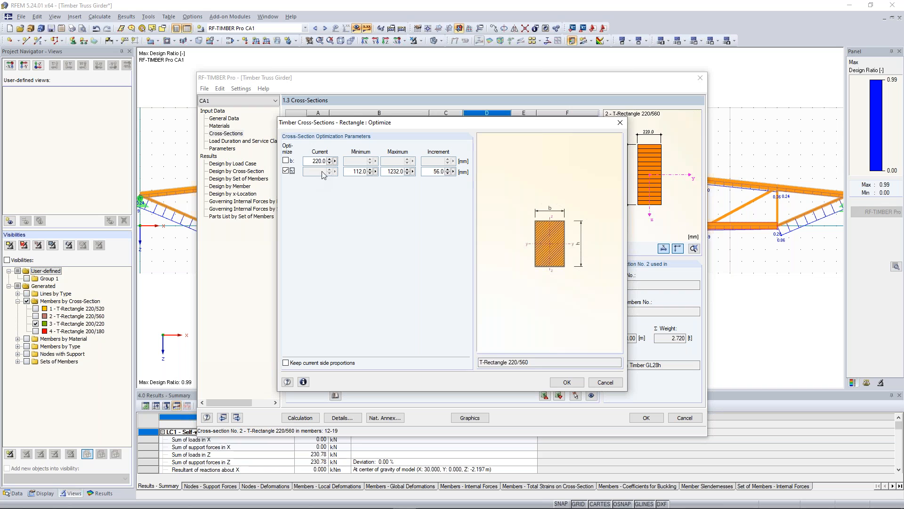
left_click_drag(367, 172, 351, 172)
type("220")
left_click_drag(387, 172, 415, 173)
type("500")
left_click_drag(441, 171, 426, 172)
type("20")
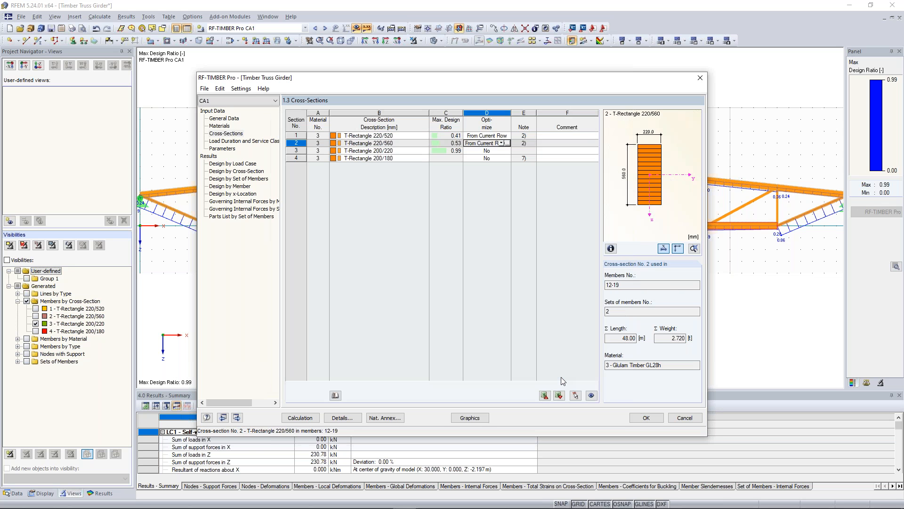
left_click(562, 378)
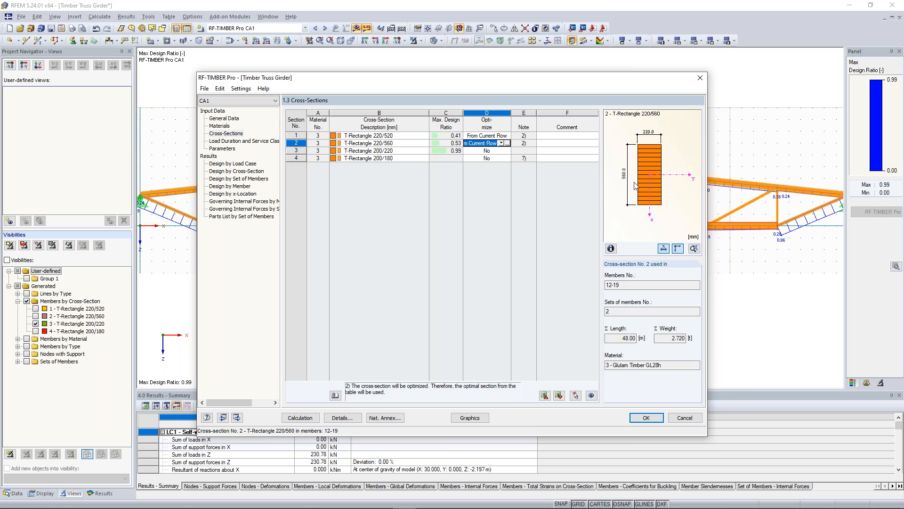
- Run the CA1 design calculation with optimisation and return to the cross-section list
key("Tab")
key("Return")
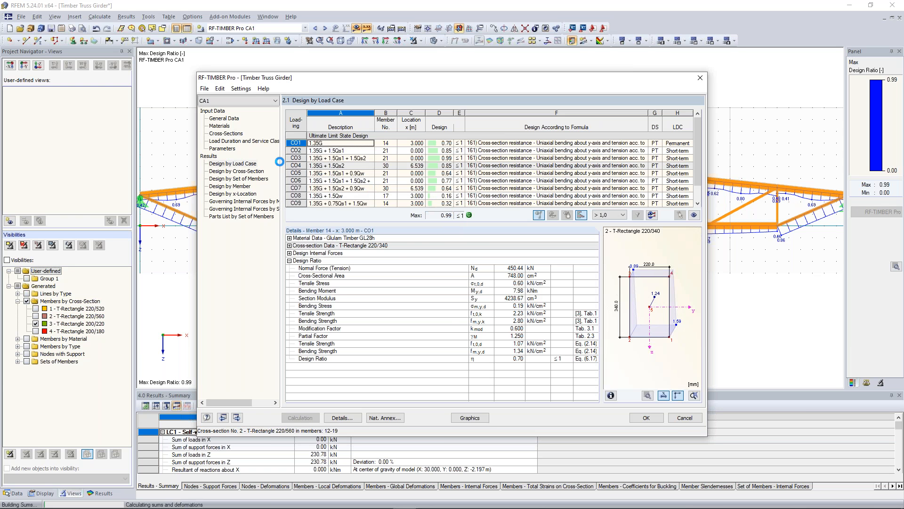
left_click(226, 133)
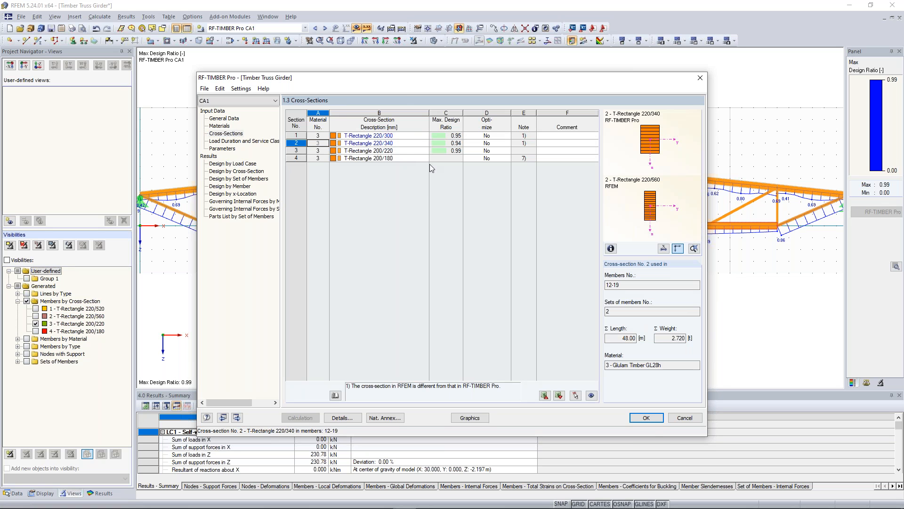
- Export all optimised cross-sections from RF-TIMBER Pro CA1 to the RFEM model and close the add-on module
left_click_drag(407, 78, 419, 223)
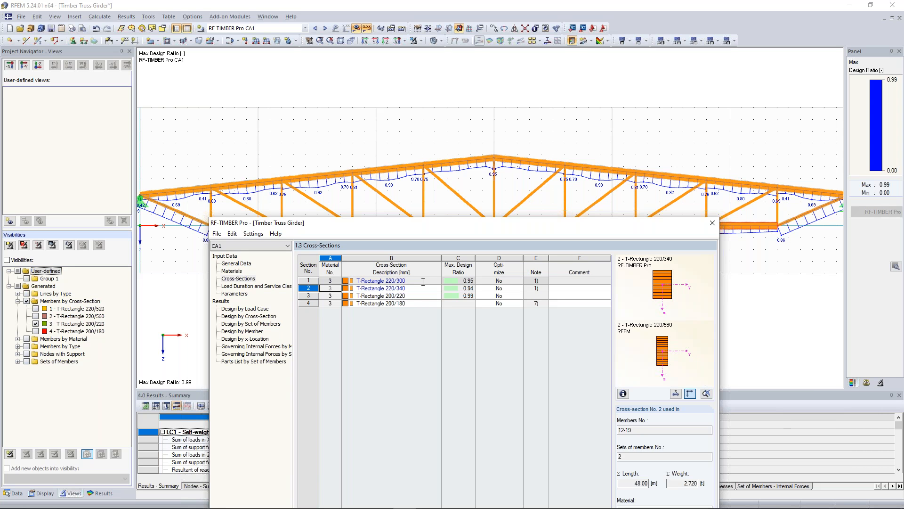
right_click(401, 280)
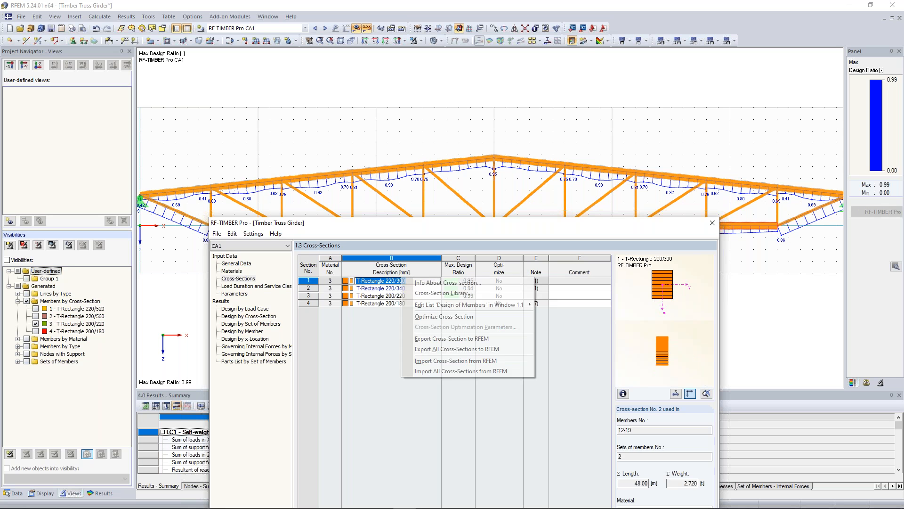
left_click(475, 349)
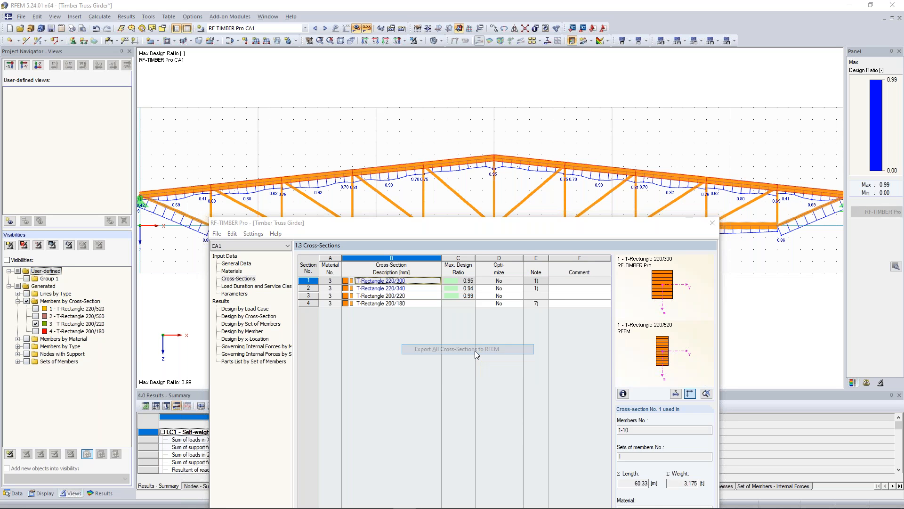
left_click(442, 415)
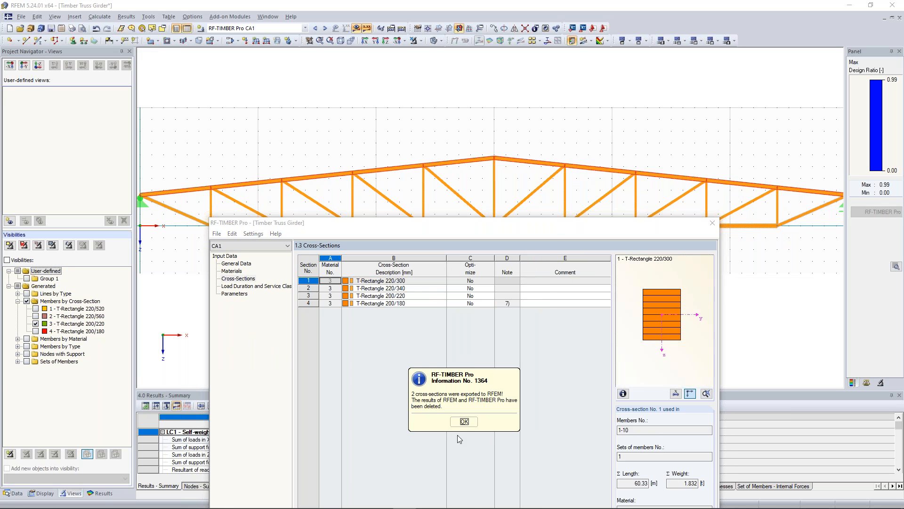
left_click(464, 421)
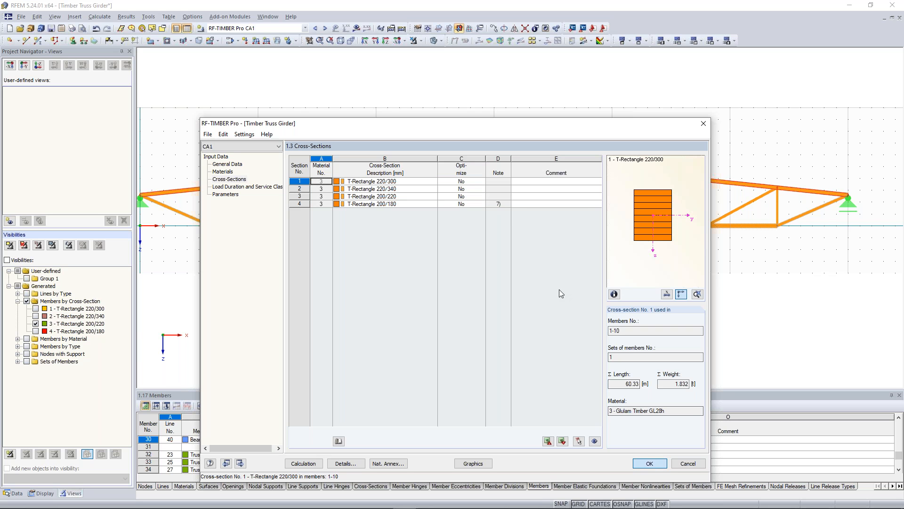
key("Return")
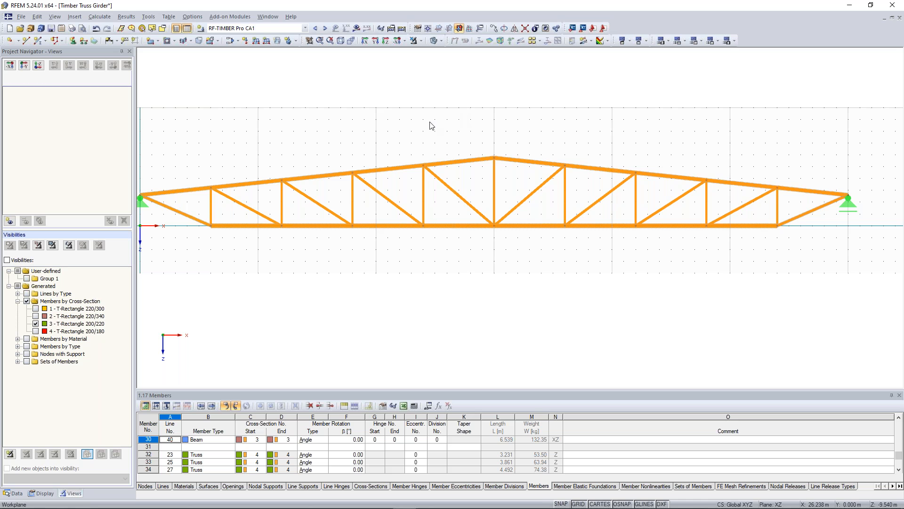
- Activate load combination CO3 (1.35G + 1.5Qs1 + 1.5Qs2) with its loads shown and calculate its results
scroll(422, 115, "down", 1)
middle_click_drag(374, 127, 400, 133)
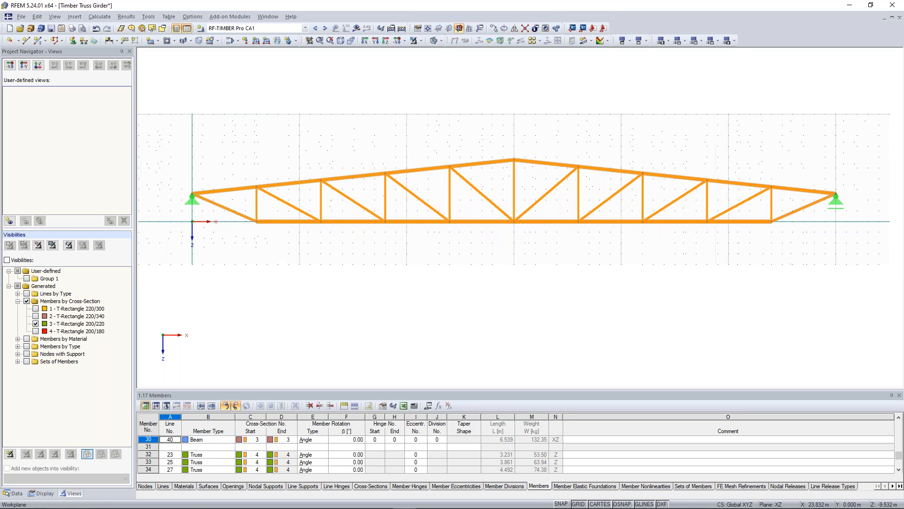
mouse_move(473, 155)
middle_mouse_down()
mouse_move(470, 147)
mouse_move(477, 153)
middle_mouse_up()
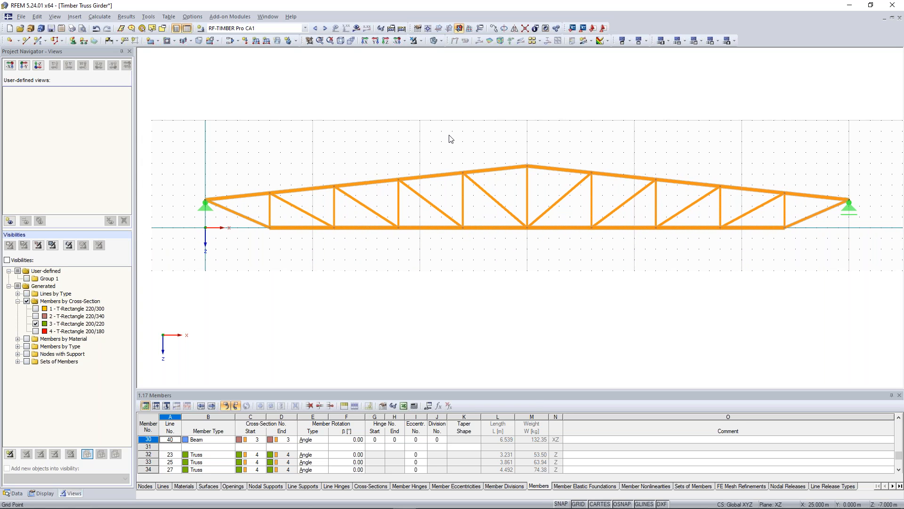
left_click(305, 29)
scroll(294, 54, "up", 1)
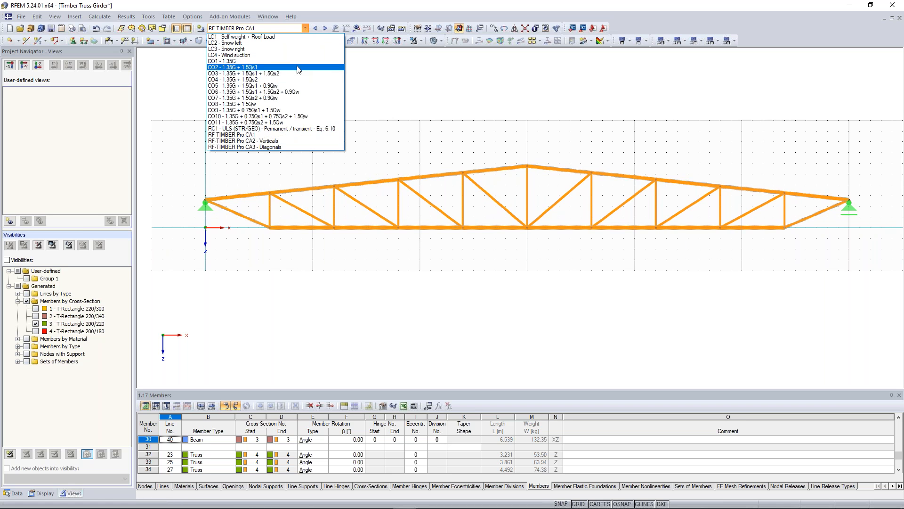
left_click(297, 67)
left_click(335, 29)
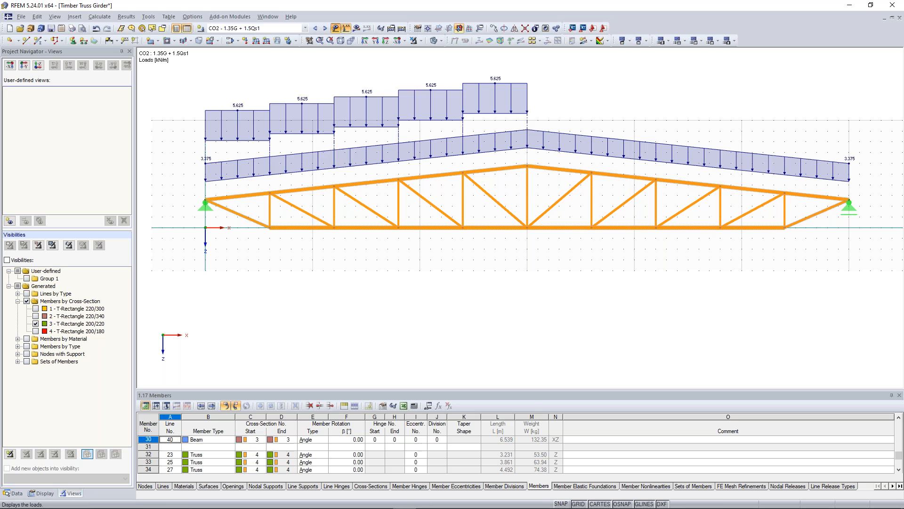
left_click(325, 28)
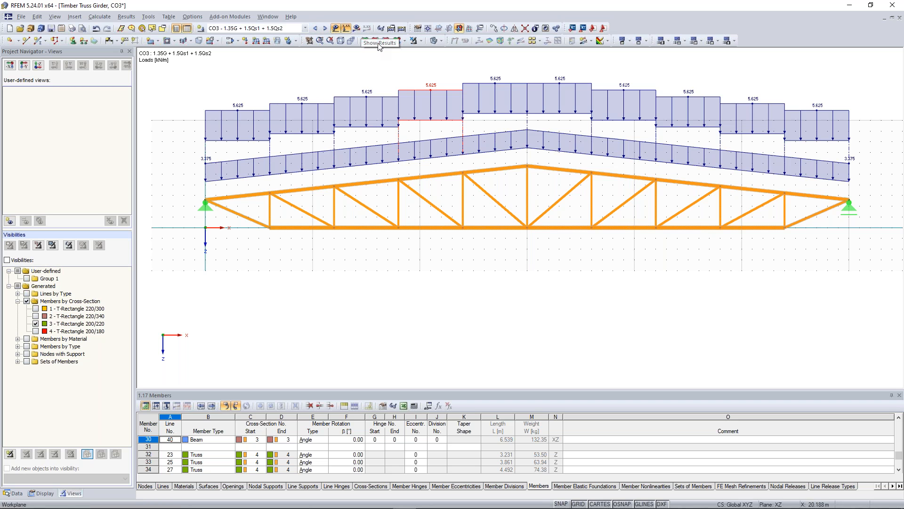
left_click(357, 29)
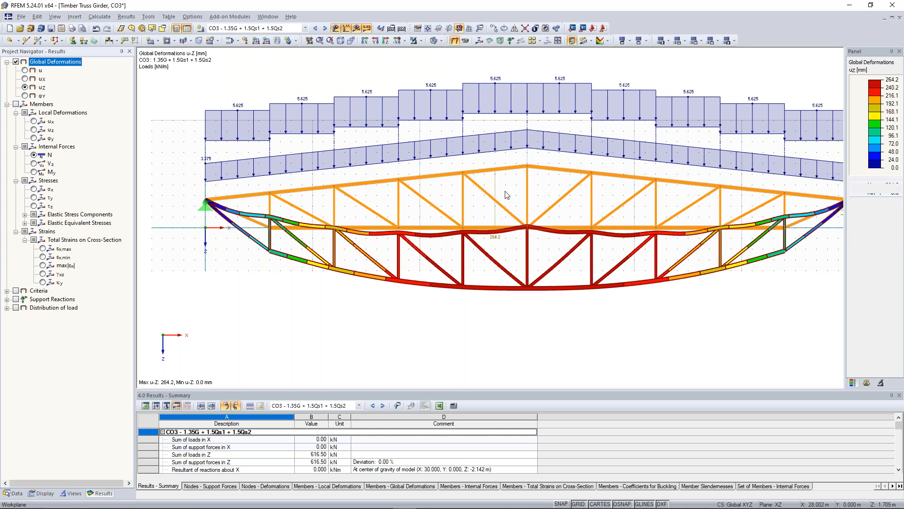
- Examine the truss girder's vertical global deformations uZ under CO3, comparing the deformed shape with the original chords and diagonals
scroll(507, 195, "down", 1)
middle_click_drag(507, 195, 496, 191)
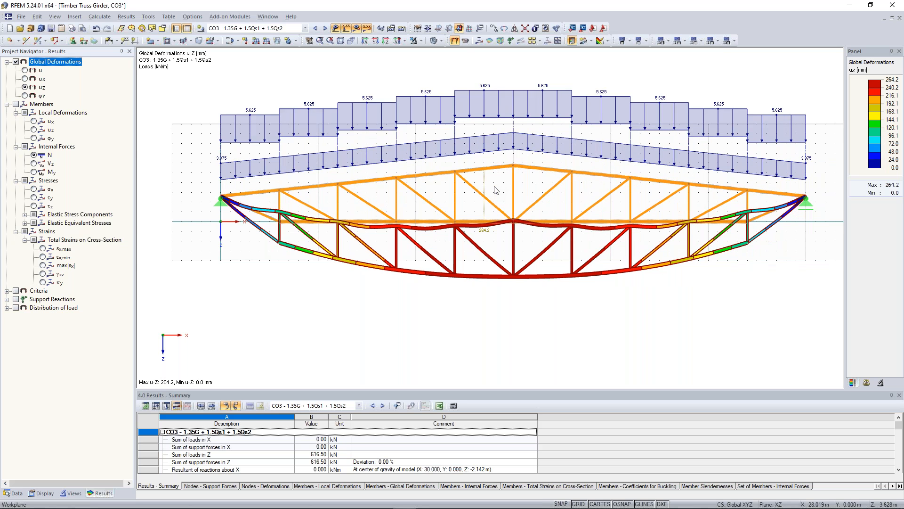
scroll(496, 190, "up", 1)
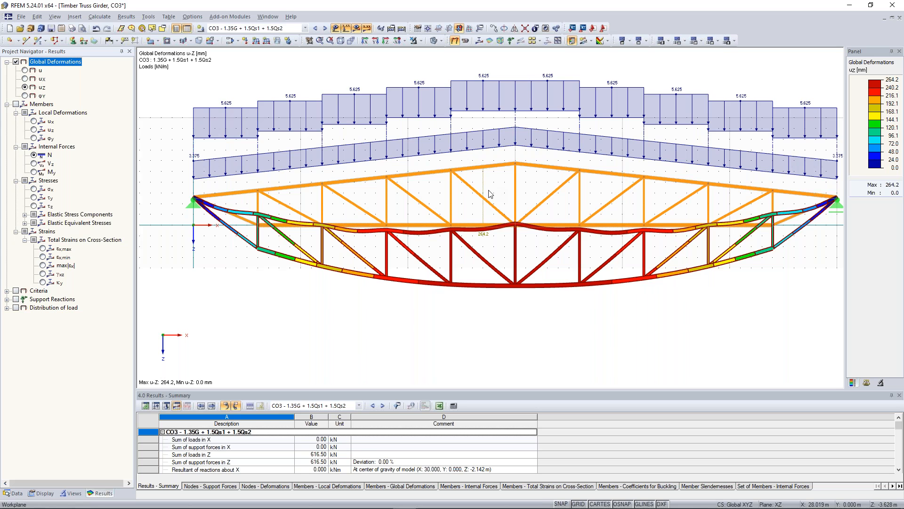
scroll(491, 193, "down", 1)
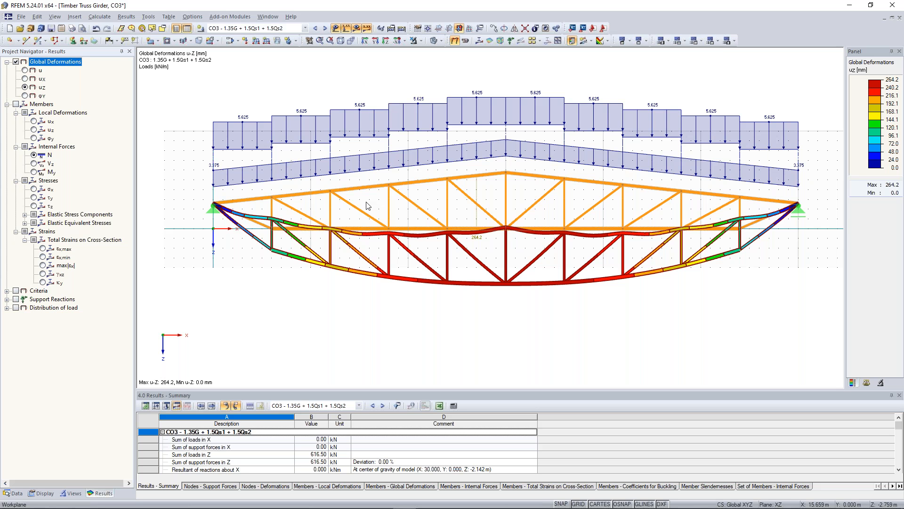
scroll(369, 204, "up", 1)
middle_click_drag(365, 197, 343, 202)
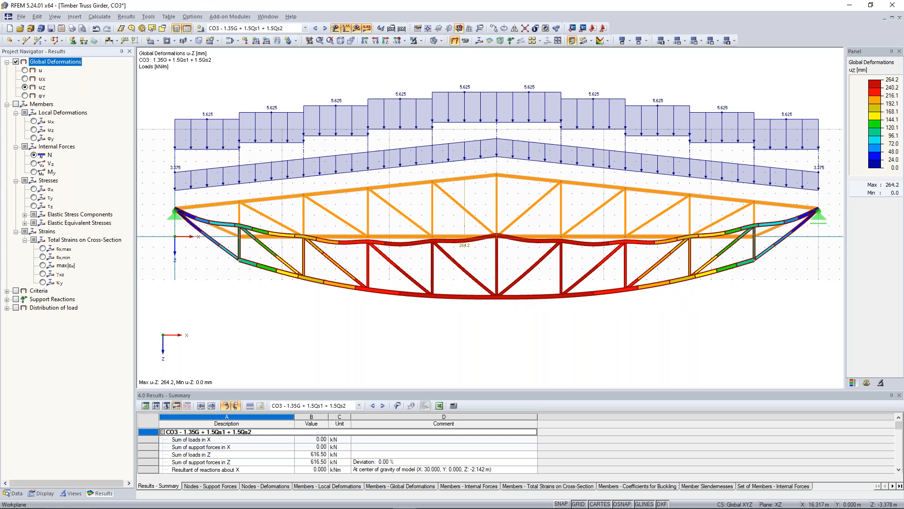
scroll(350, 207, "down", 1)
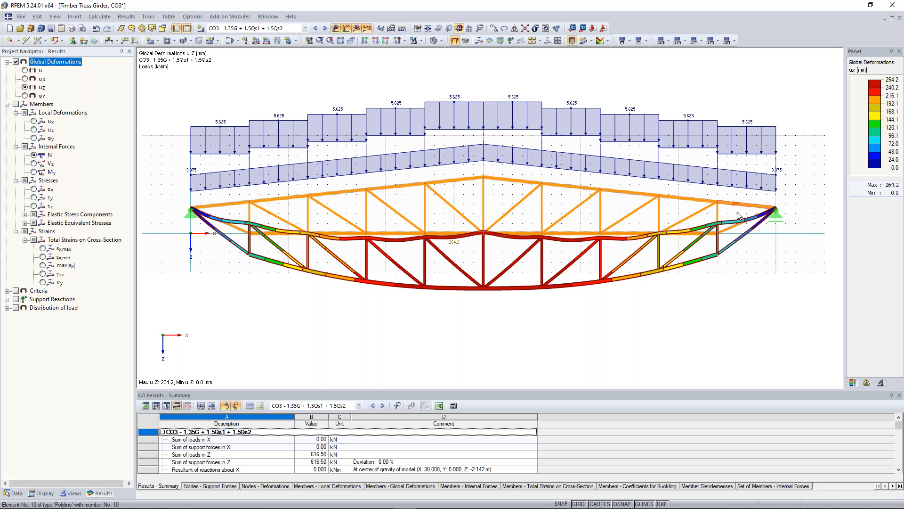
scroll(468, 193, "up", 1)
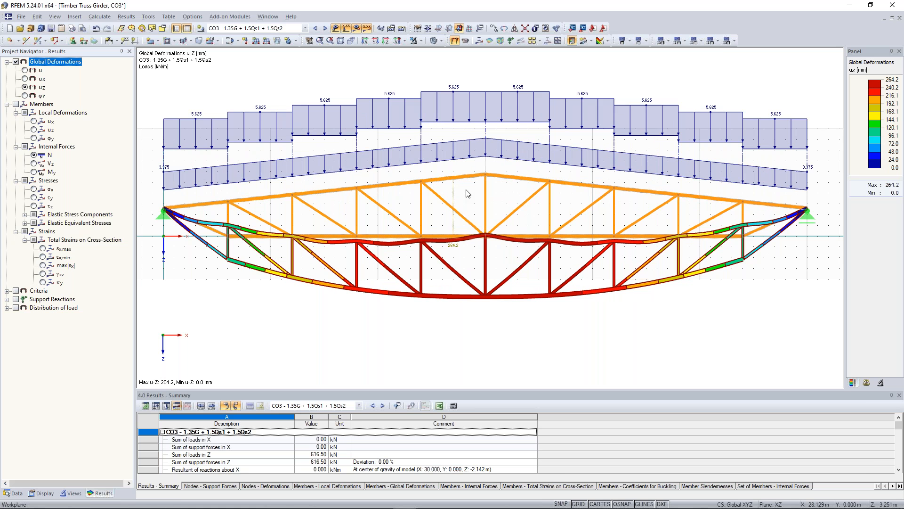
middle_click_drag(473, 194, 492, 196)
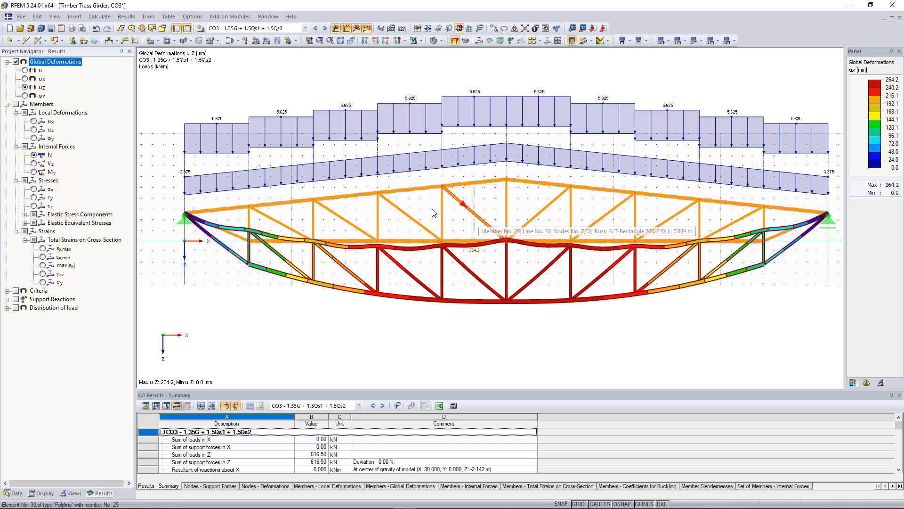
left_click(224, 236)
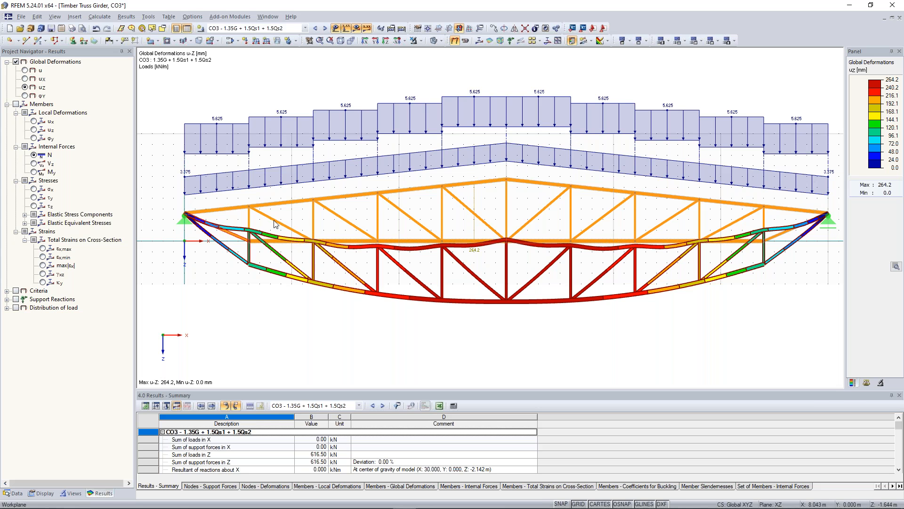
scroll(283, 225, "down", 1)
left_click_drag(165, 89, 718, 282)
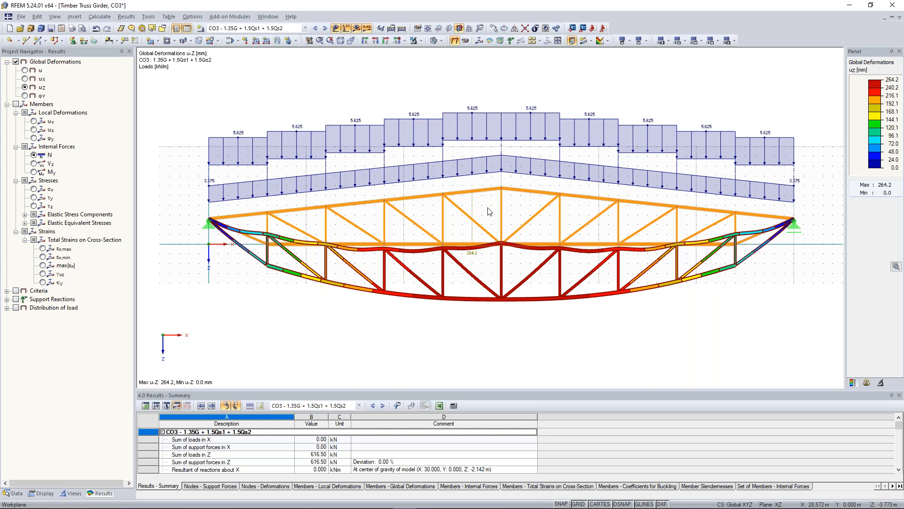
scroll(471, 210, "up", 1)
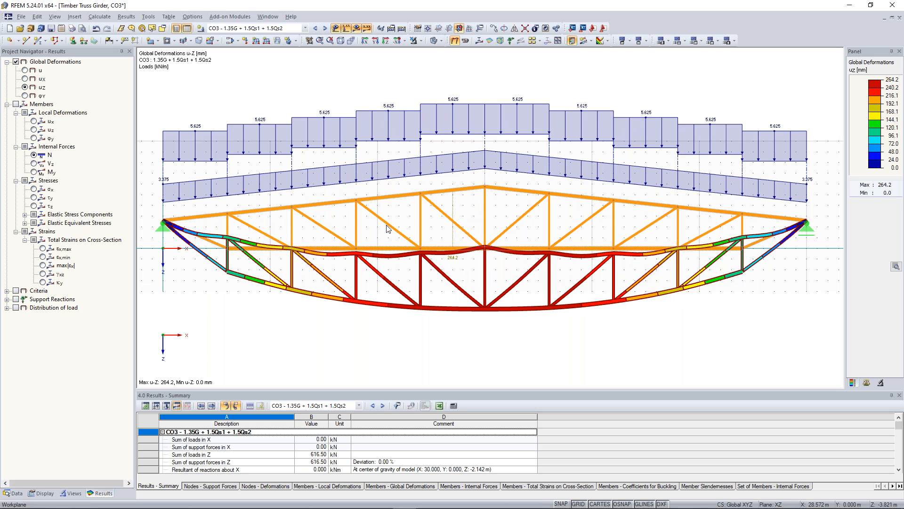
middle_click_drag(387, 227, 396, 220)
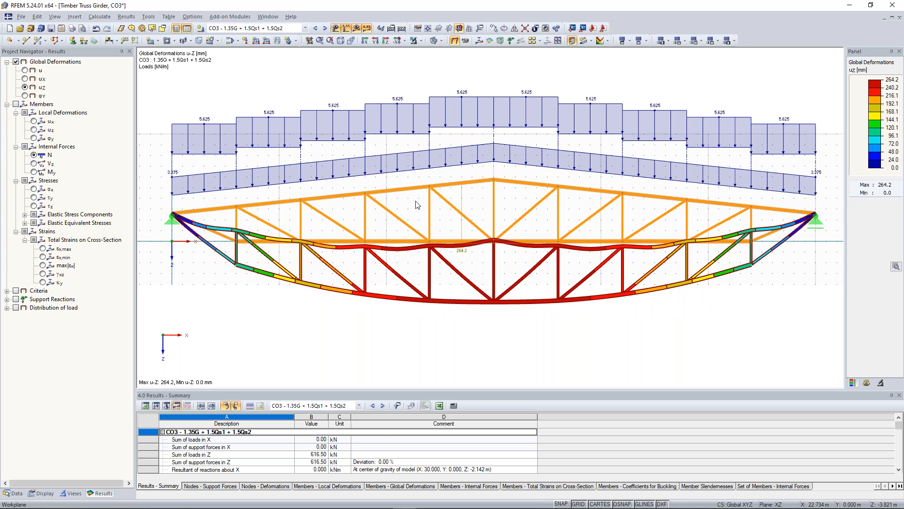
scroll(403, 208, "down", 3)
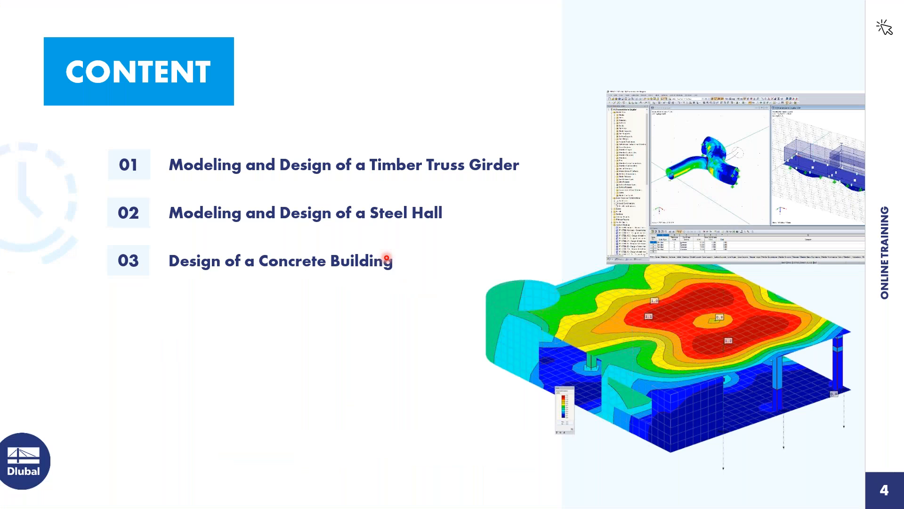
key("Right")
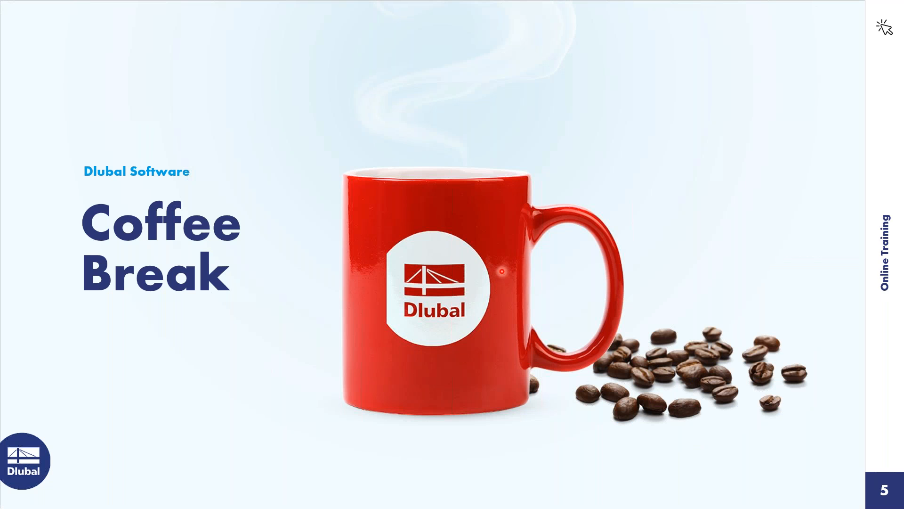
left_click(43, 503)
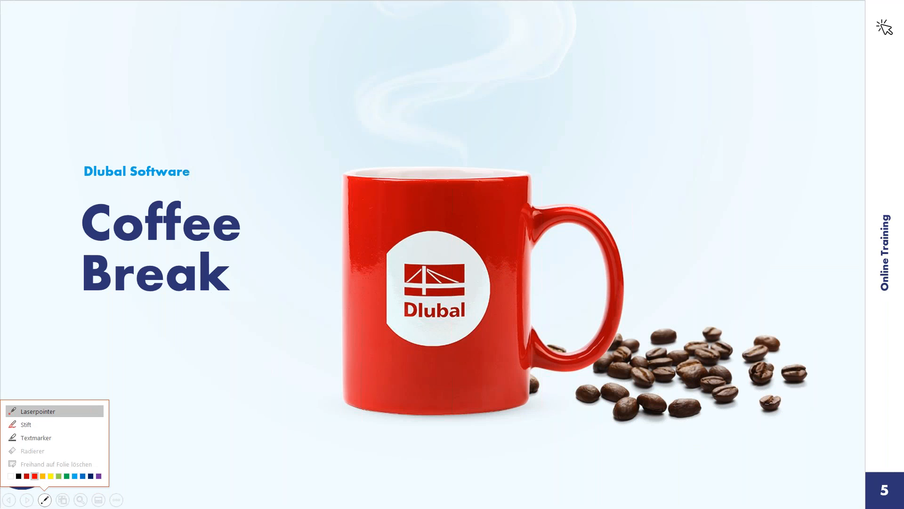
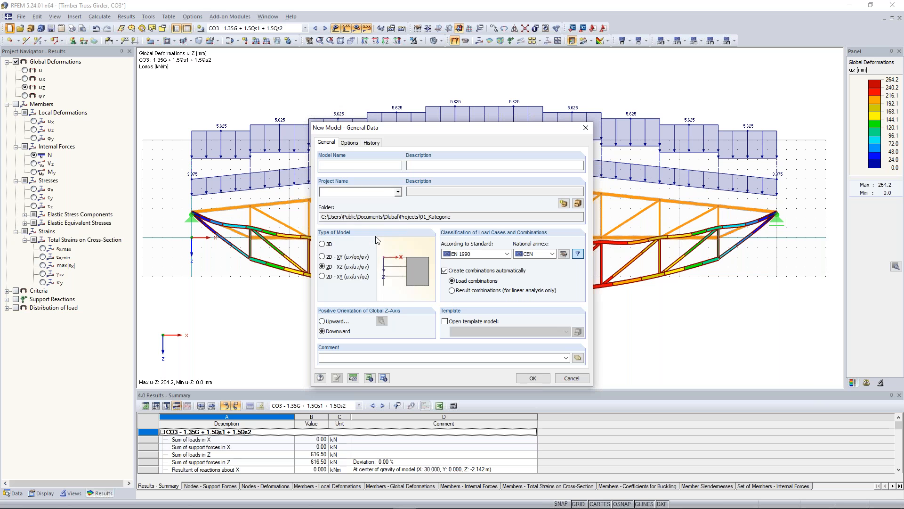
- Create a new 3D model named Steel Hall, keeping EN 1990 with the CEN annex and automatic load combinations
left_click(353, 166)
type("Steel Hall")
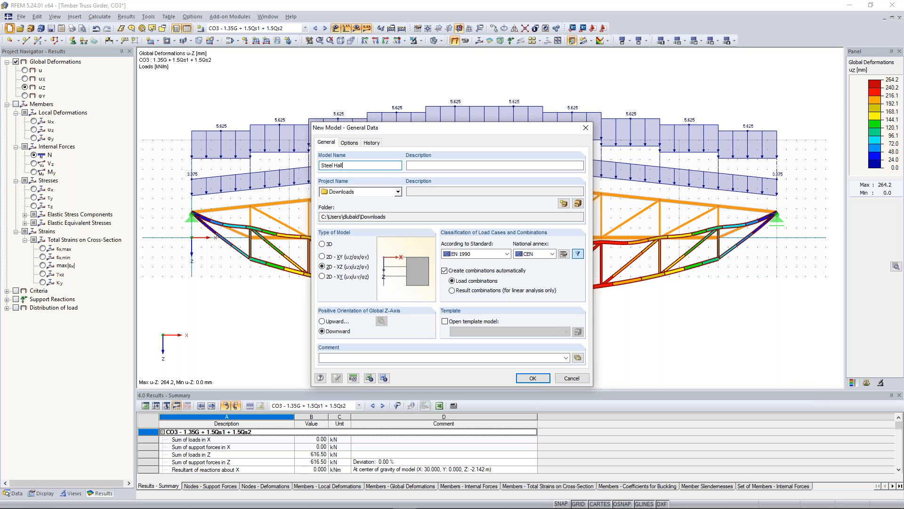
left_click(323, 244)
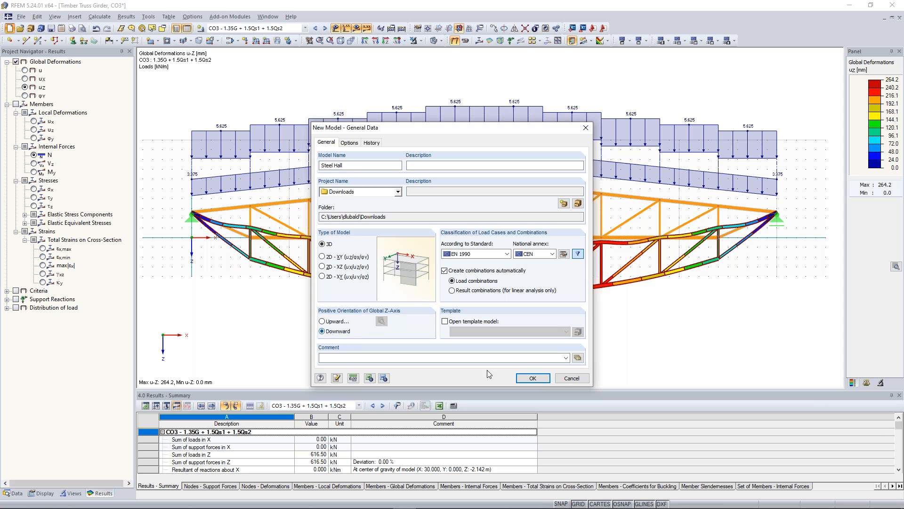
left_click(535, 379)
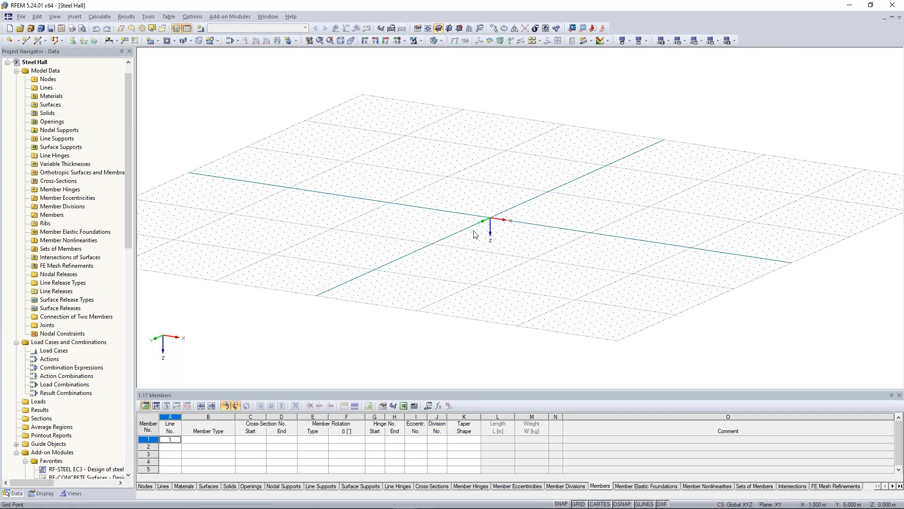
- Switch the work plane to XZ and open the 2D truss generator for members
left_click(460, 29)
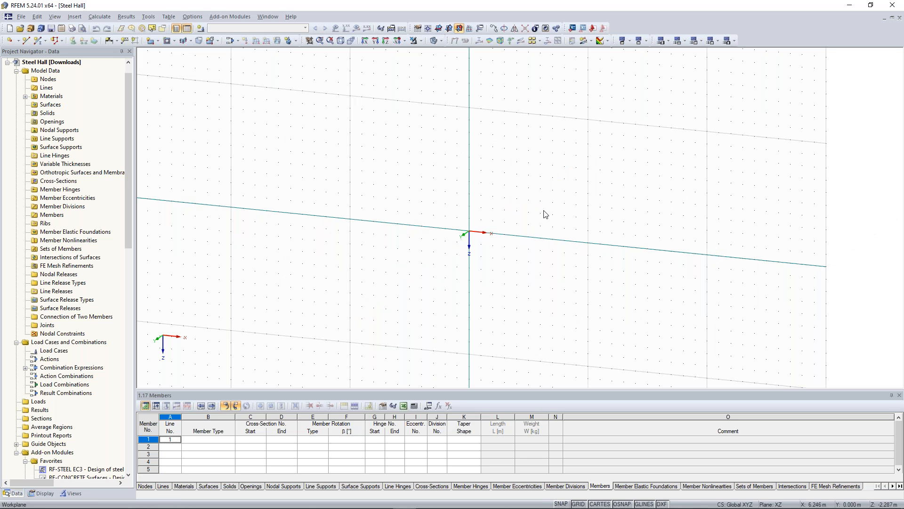
scroll(518, 202, "up", 2)
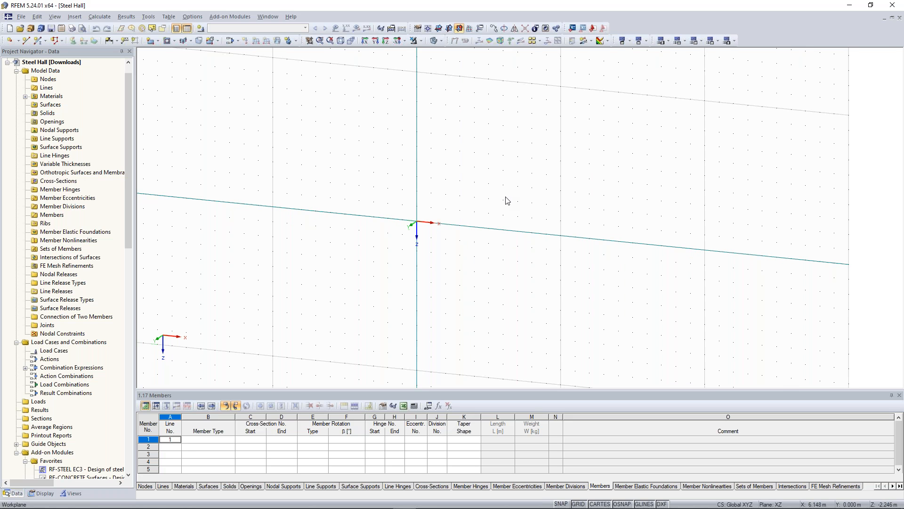
left_click(149, 17)
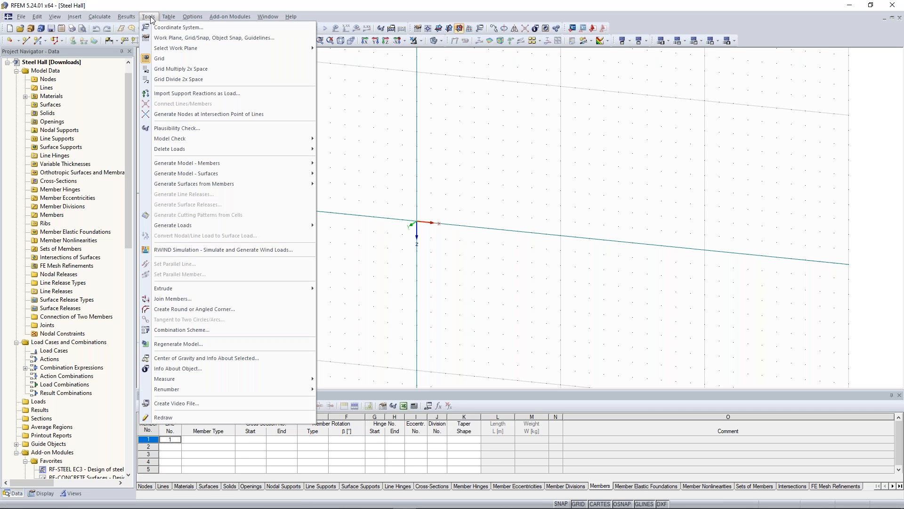
mouse_move(211, 165)
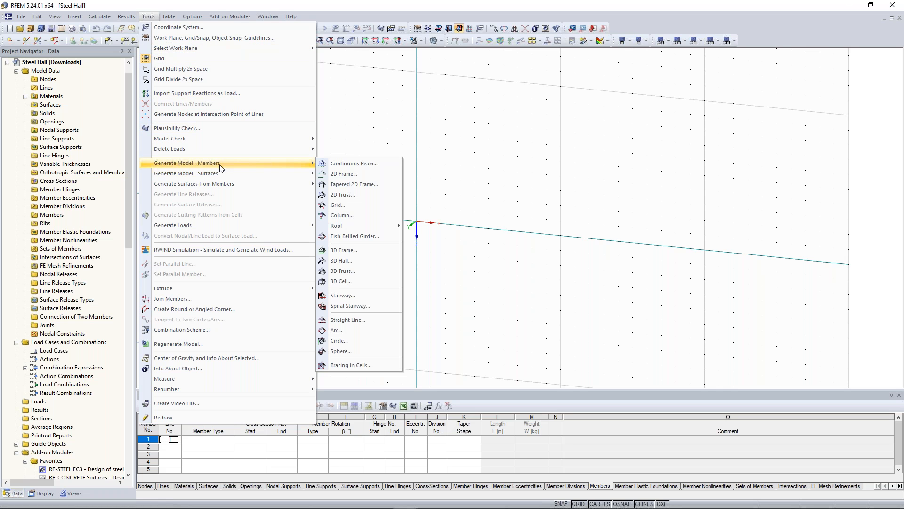
left_click(337, 174)
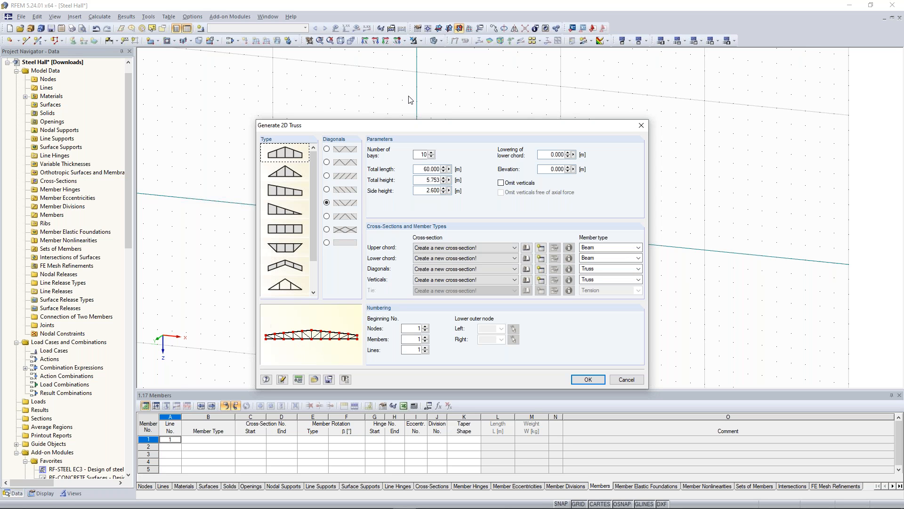
- Set the 2D truss to 6 bays, total length 18.75 m, total height 3.25 m and side height 2.75 m
double_click(423, 155)
type("6")
key("Tab")
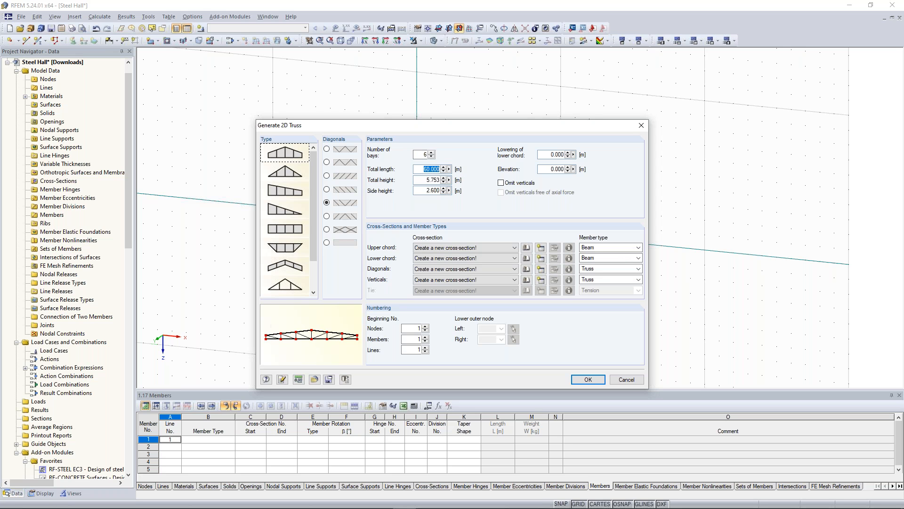
type("18,75")
left_click(444, 180)
double_click(444, 180)
type("3,25")
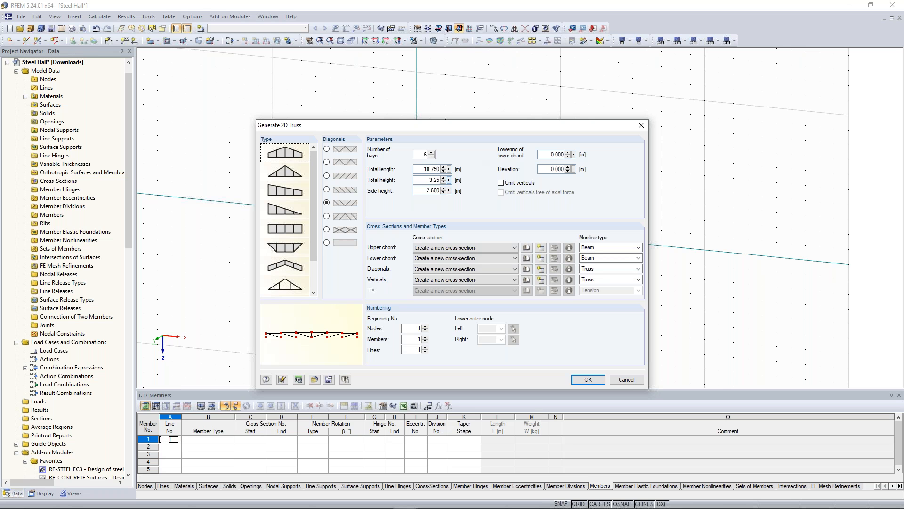
key("Tab")
type("2,75")
- Create a rolled HEA 300 cross-section in Steel S 235 for the truss's upper chord
left_click(436, 249)
left_click(543, 247)
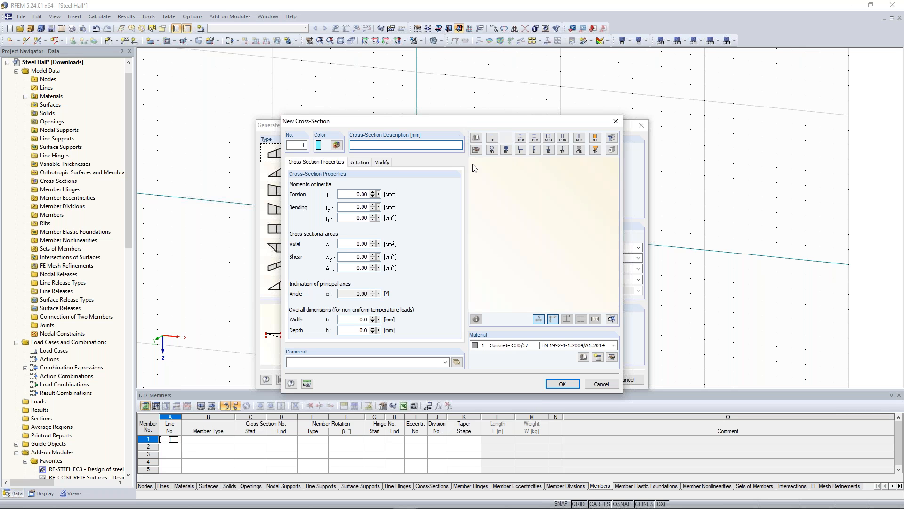
left_click(476, 150)
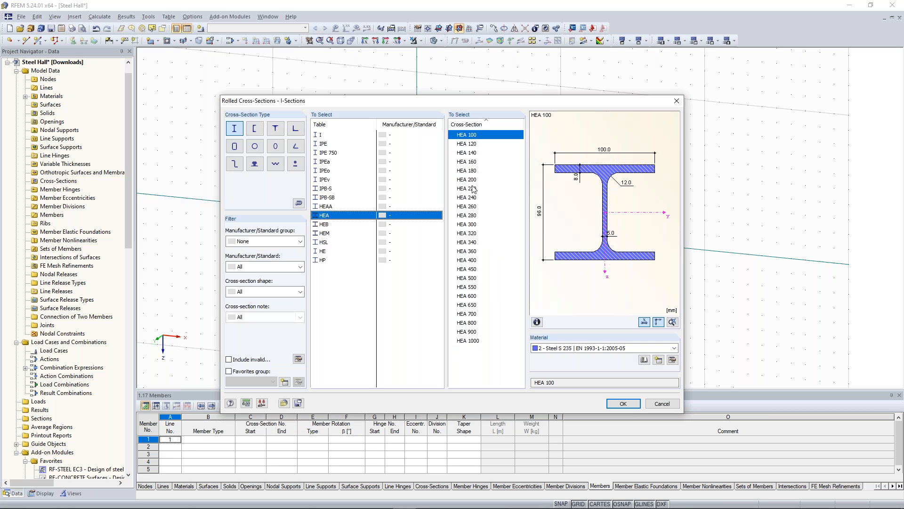
left_click(475, 224)
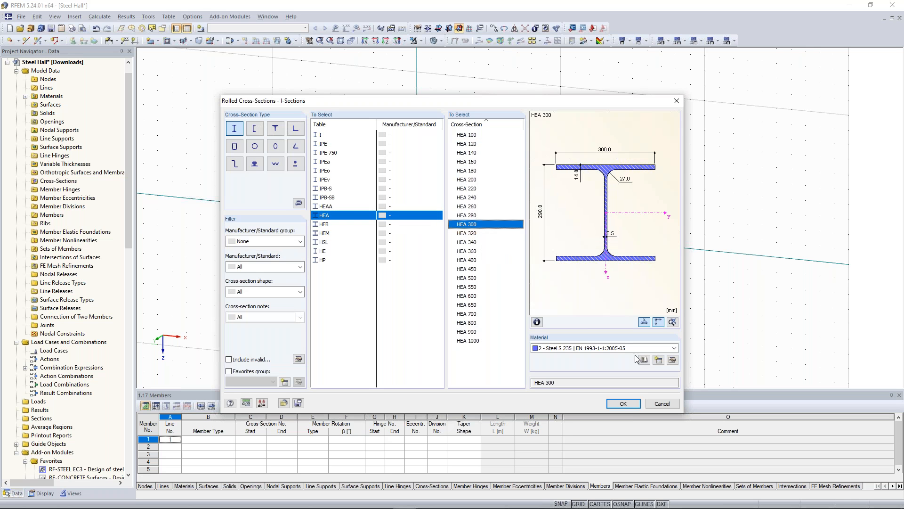
left_click(621, 403)
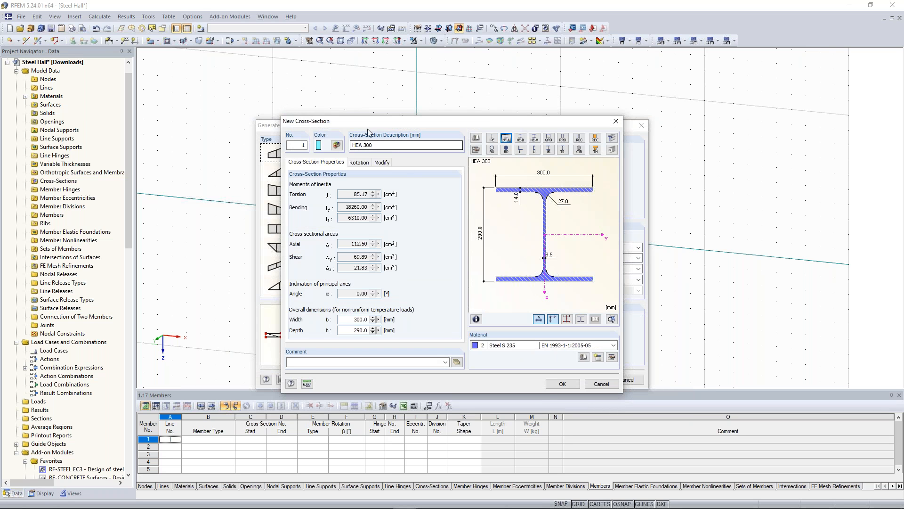
left_click(562, 384)
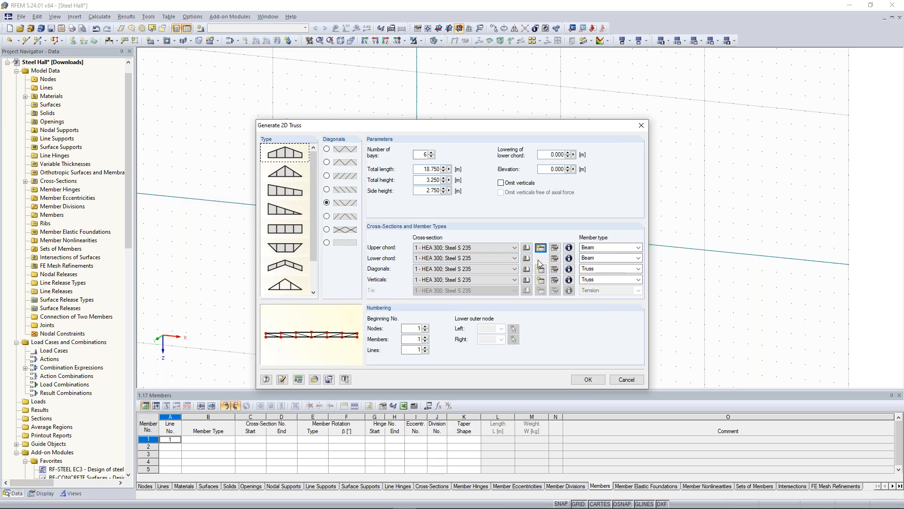
- Create an HEA 280 cross-section in Steel S 235 for the truss's lower chord
left_click(536, 261)
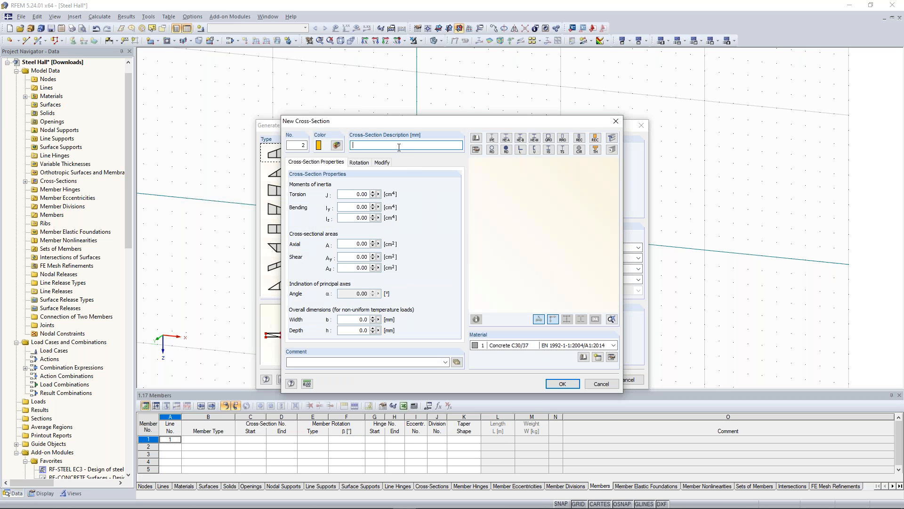
type("hea 280")
key("Tab")
left_click(521, 345)
left_click(523, 362)
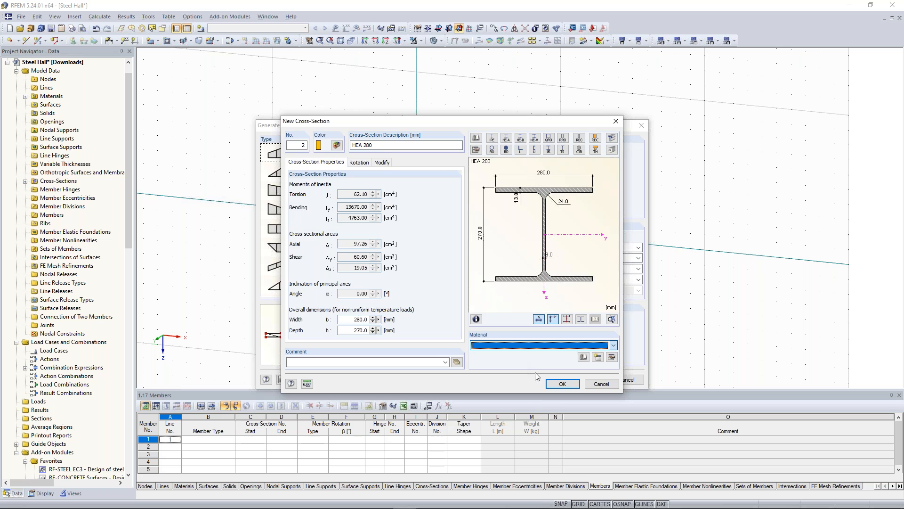
left_click(563, 384)
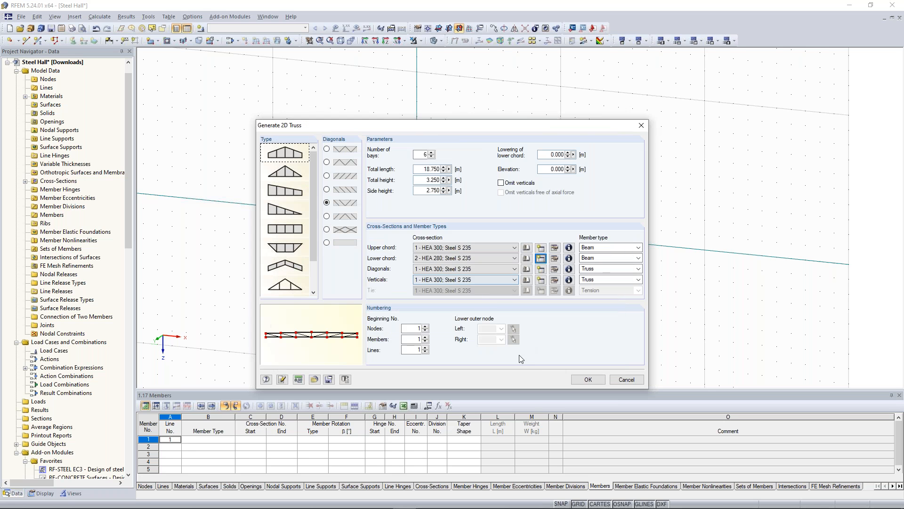
- Create an IPE 160 cross-section in Steel S 235 for the truss's diagonals
left_click(541, 270)
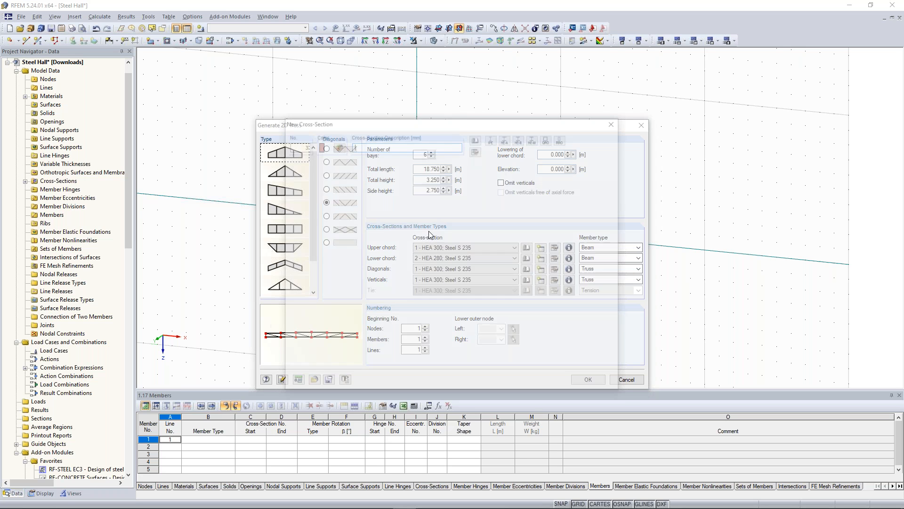
type("ipe")
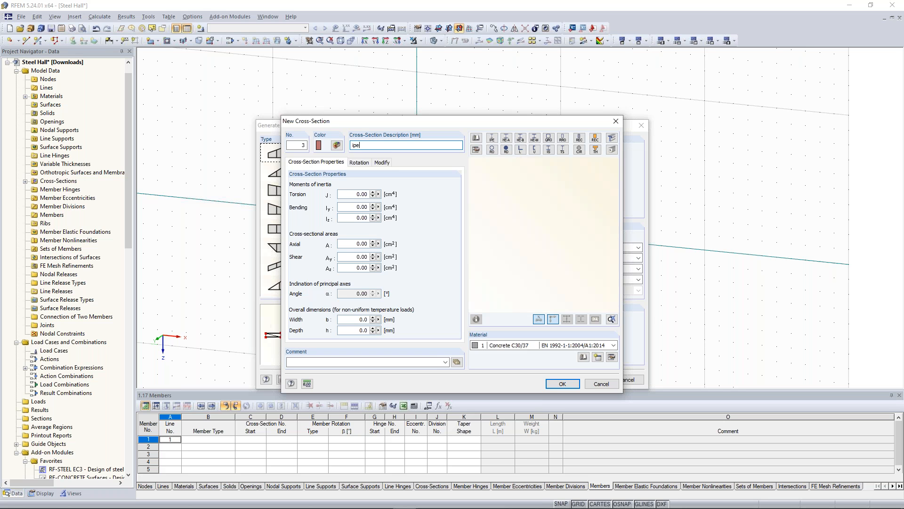
type(" 160")
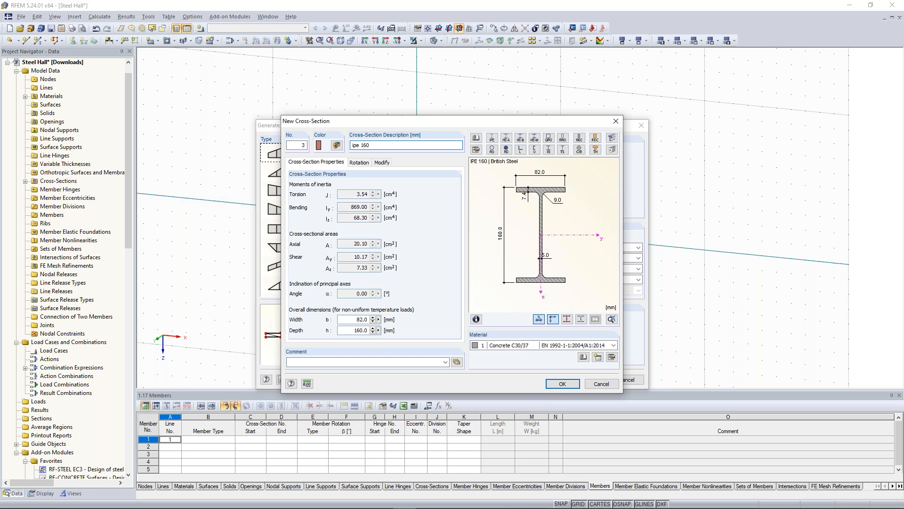
left_click(516, 347)
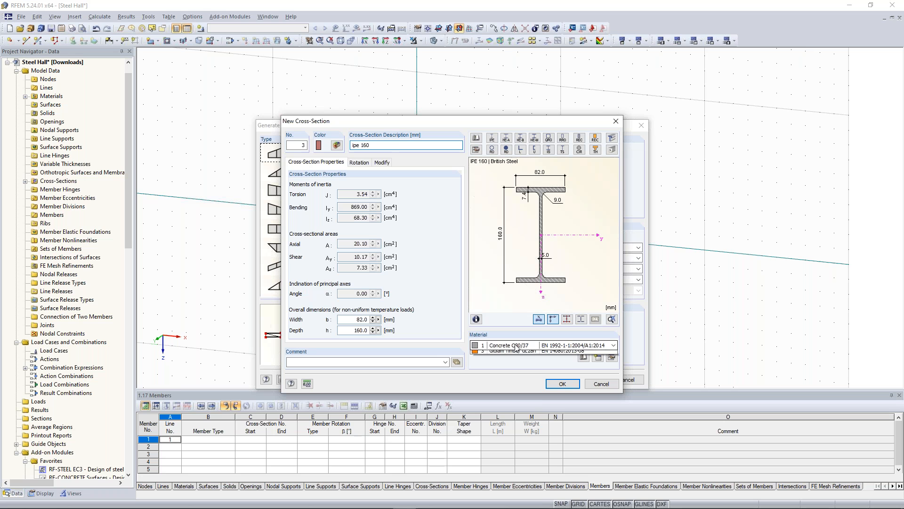
left_click(509, 359)
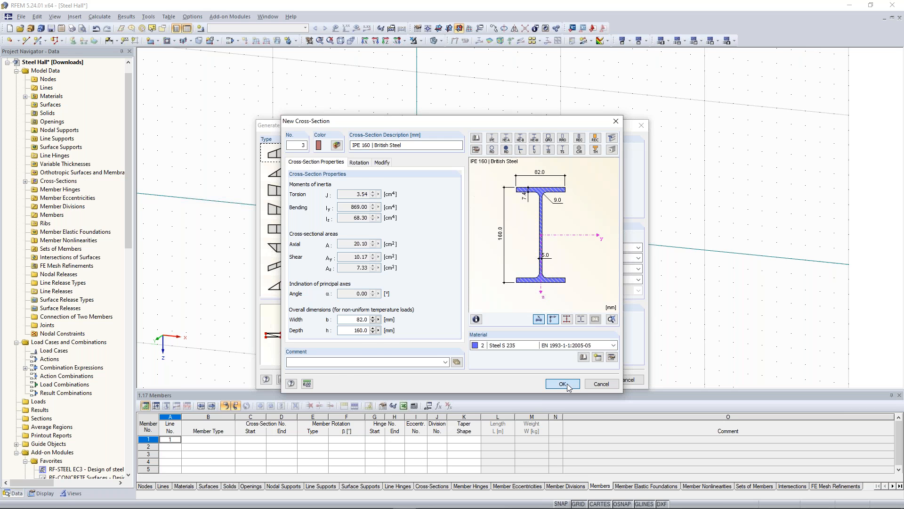
left_click(563, 383)
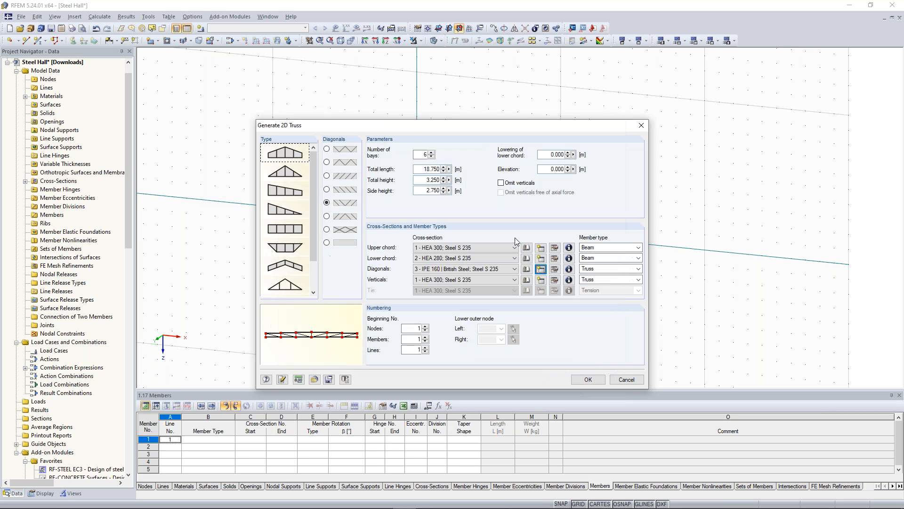
- Create an HEA 160 cross-section in Steel S 235 for the verticals and generate the truss
left_click(542, 281)
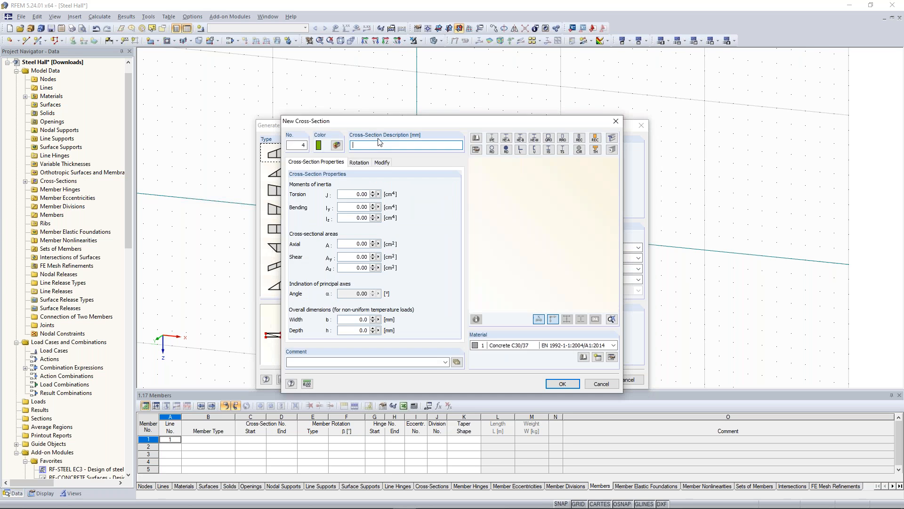
type("ea 160")
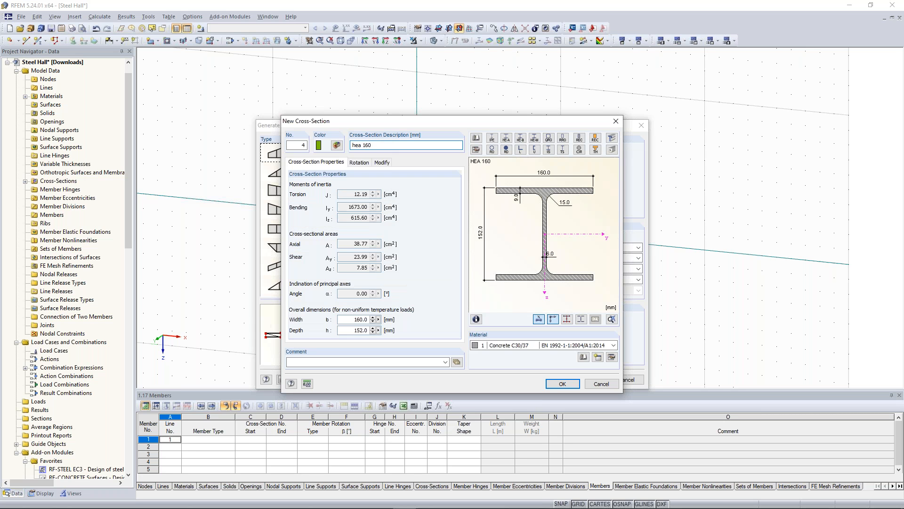
left_click(487, 346)
left_click(504, 363)
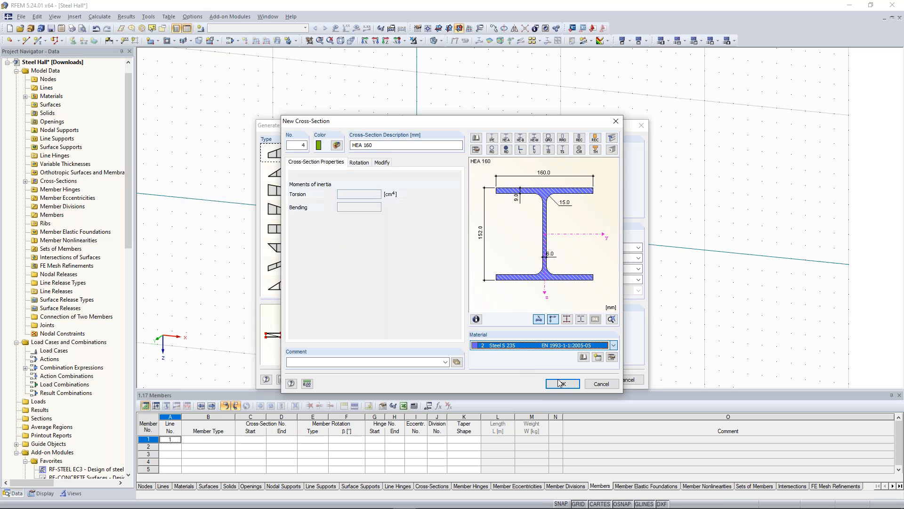
left_click(562, 384)
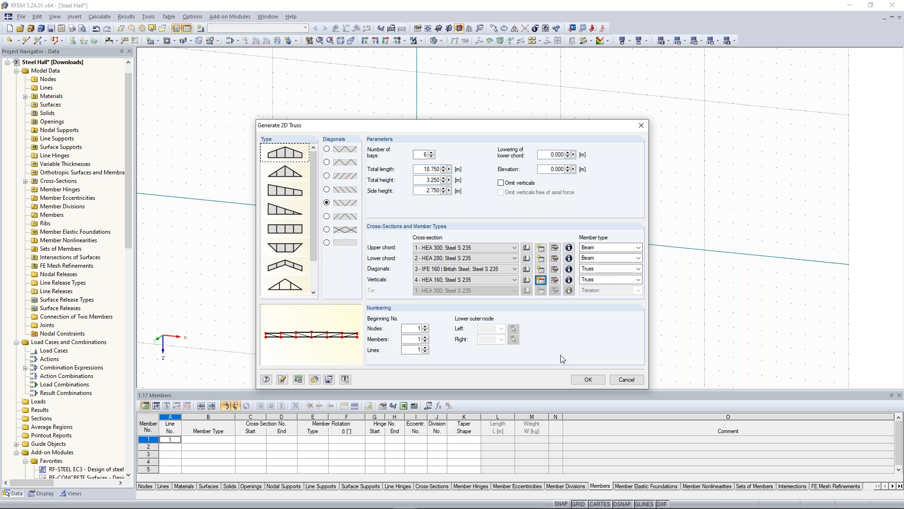
key("Return")
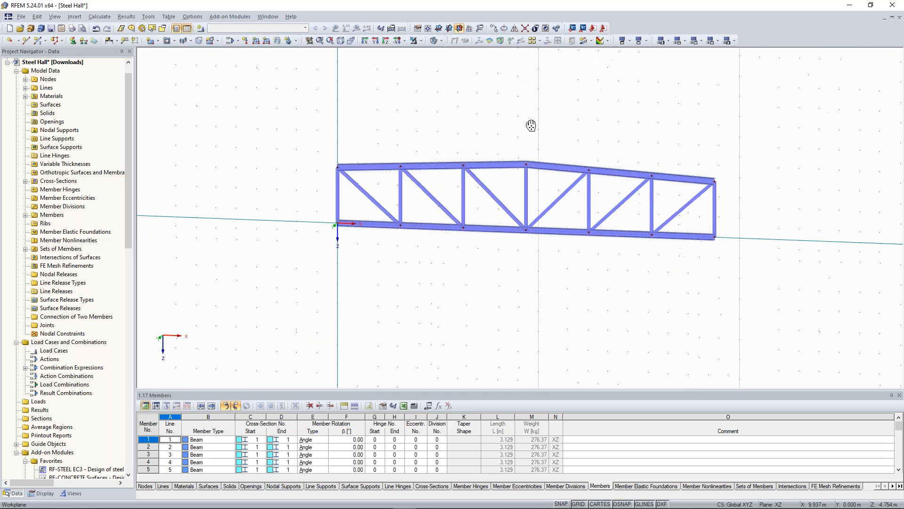
- Assign a new HEA 140 cross-section in Steel S 235 to the truss's two outermost diagonals
middle_click_drag(495, 120, 518, 132)
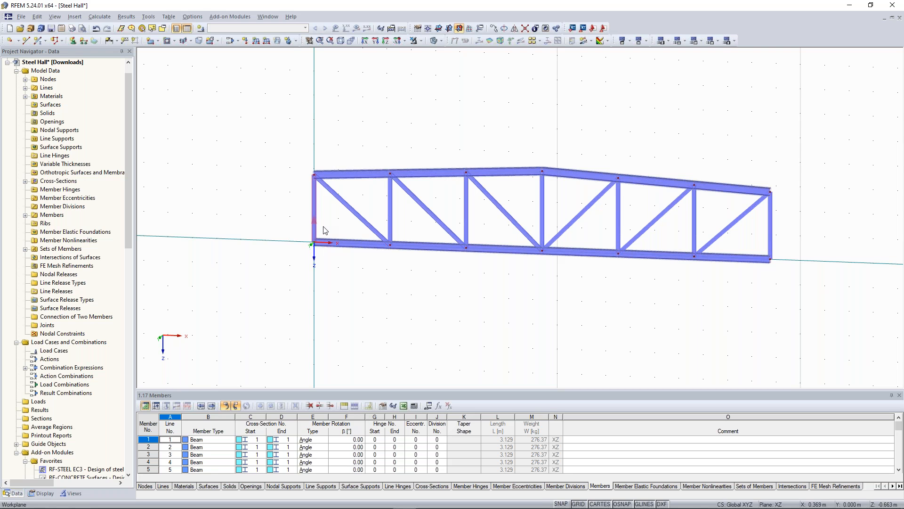
scroll(346, 198, "down", 1)
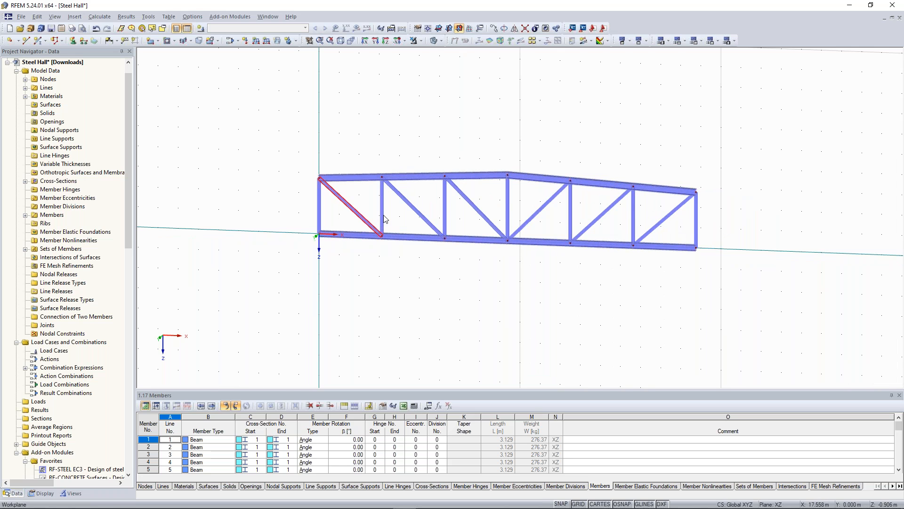
scroll(361, 203, "up", 2)
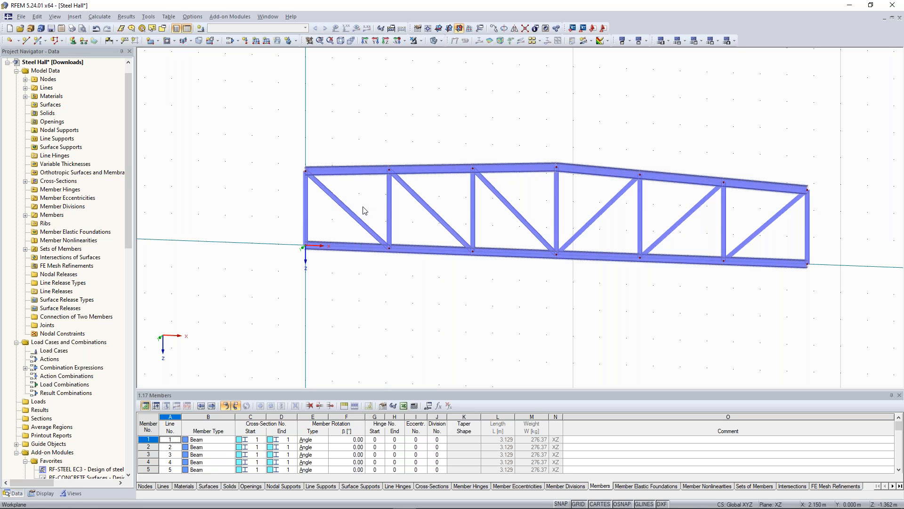
scroll(368, 212, "up", 1)
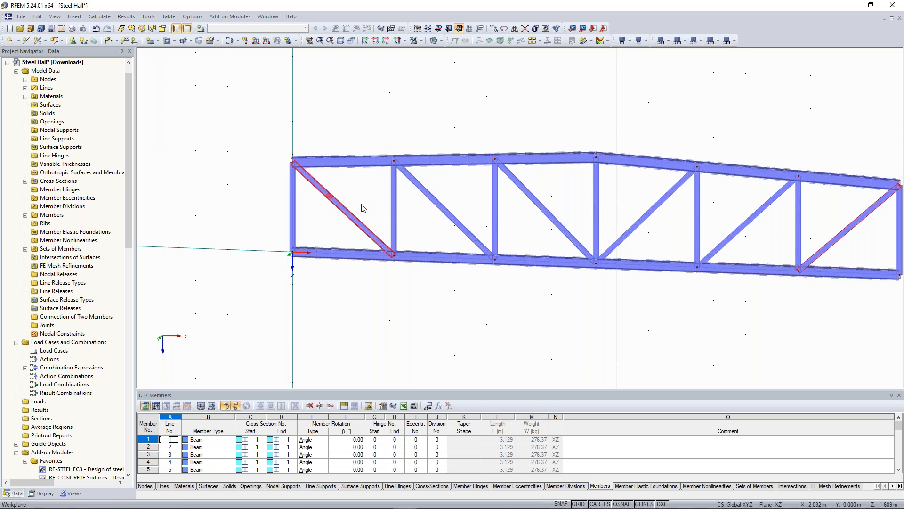
double_click(338, 211)
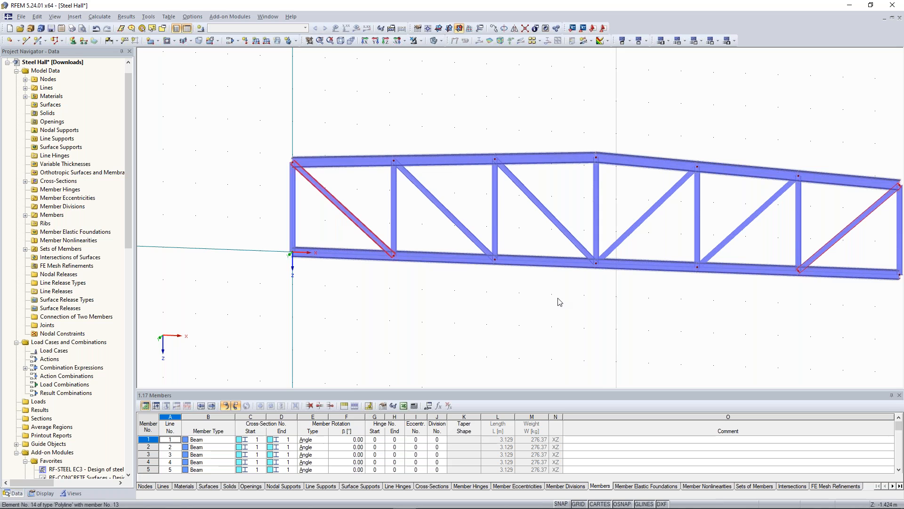
left_click(558, 302)
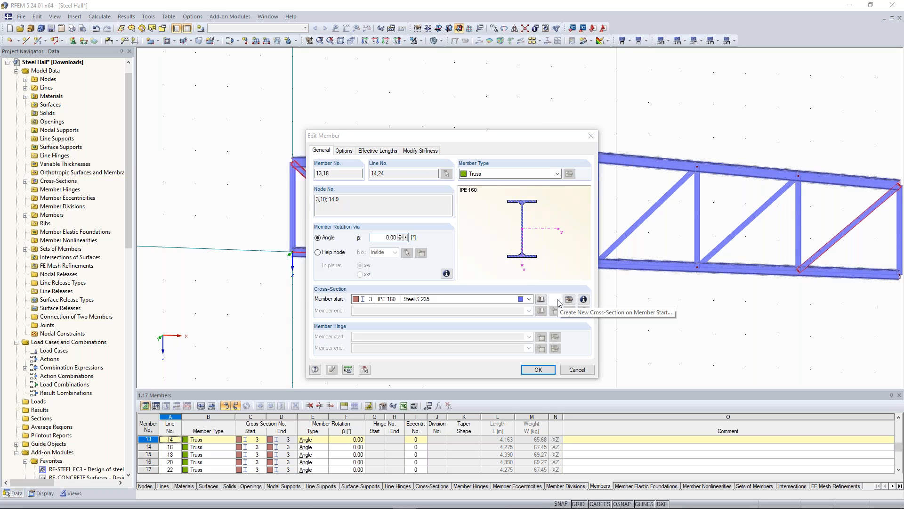
type("hea 140")
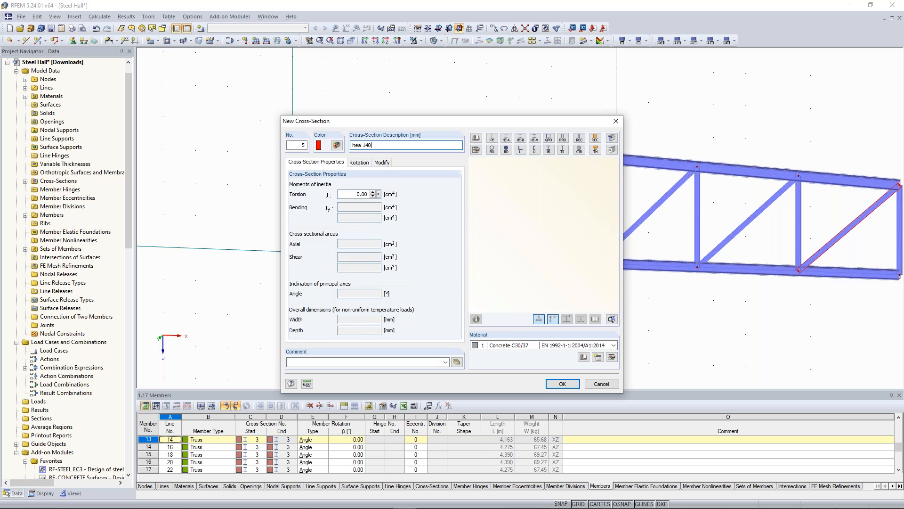
key("Tab")
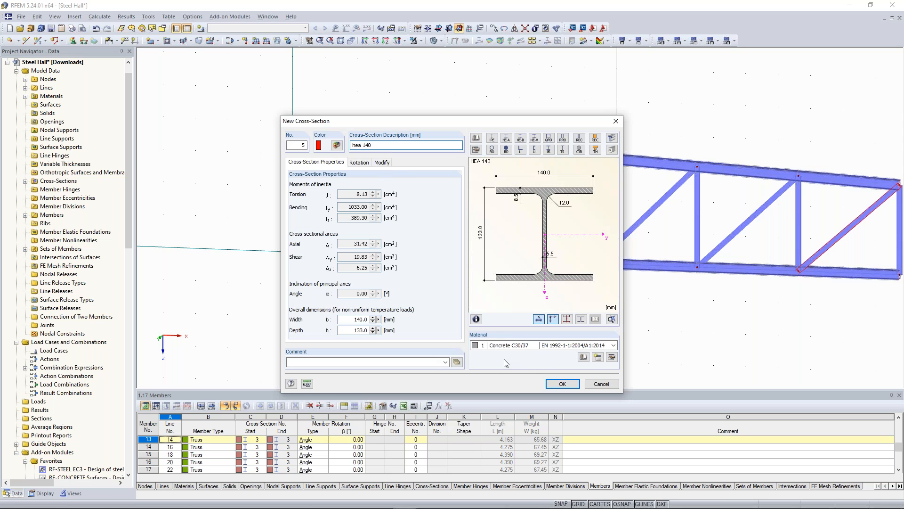
left_click(539, 350)
left_click(530, 364)
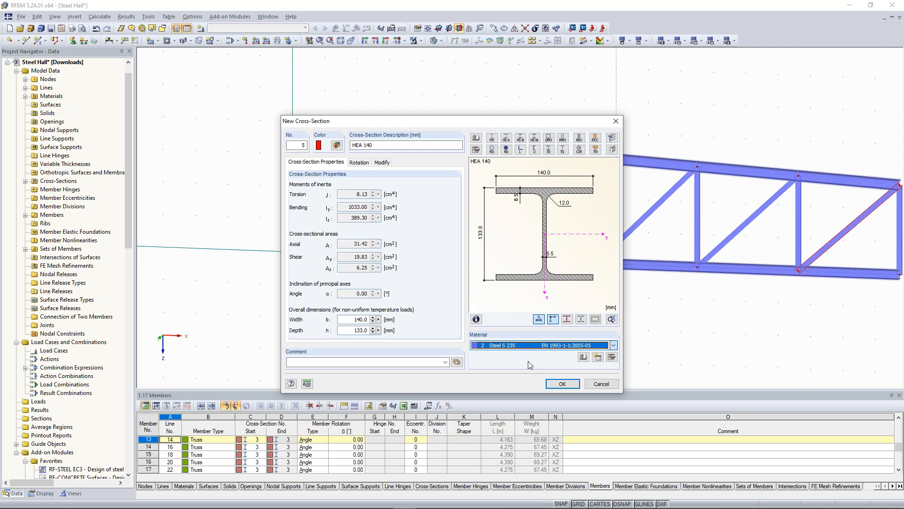
left_click(562, 384)
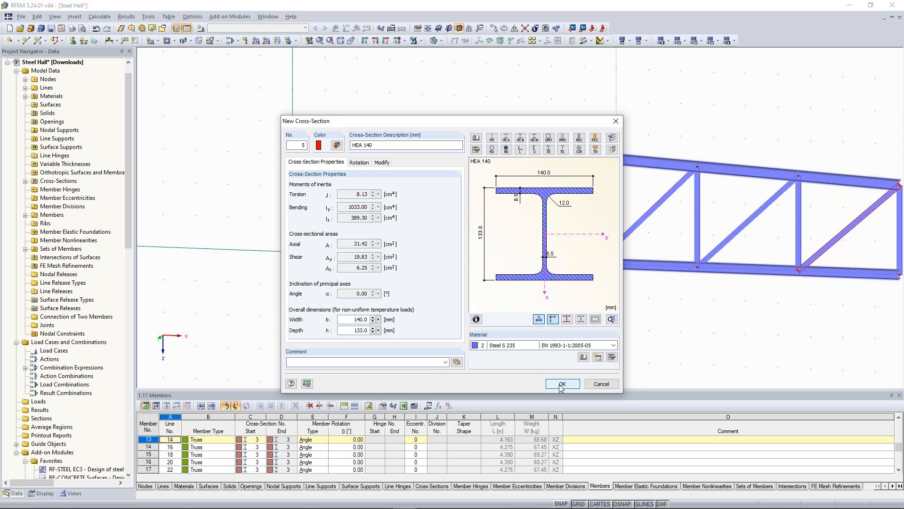
left_click(562, 385)
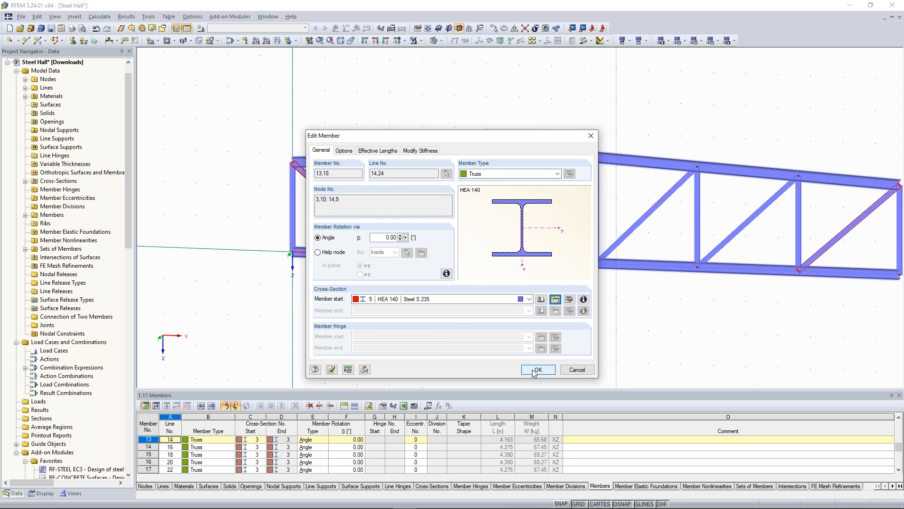
left_click(535, 371)
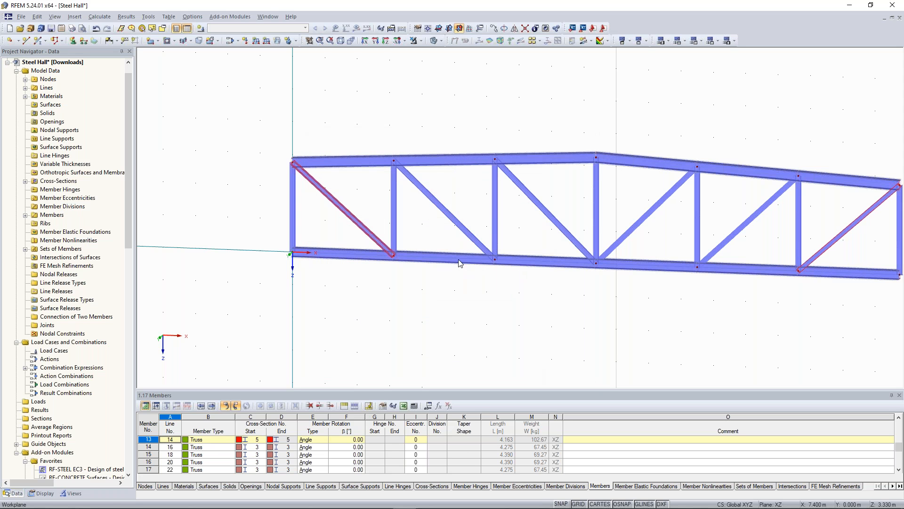
- Colour the members in the graphic according to their cross-section
scroll(349, 185, "down", 2)
left_click(350, 187)
mouse_move(352, 188)
middle_mouse_down()
mouse_move(330, 198)
mouse_move(353, 200)
middle_mouse_up()
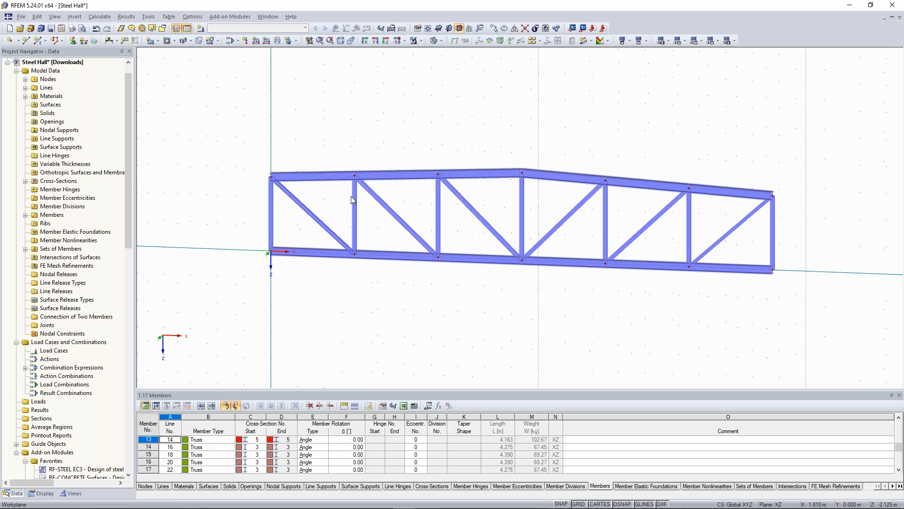
middle_click_drag(466, 115, 403, 119)
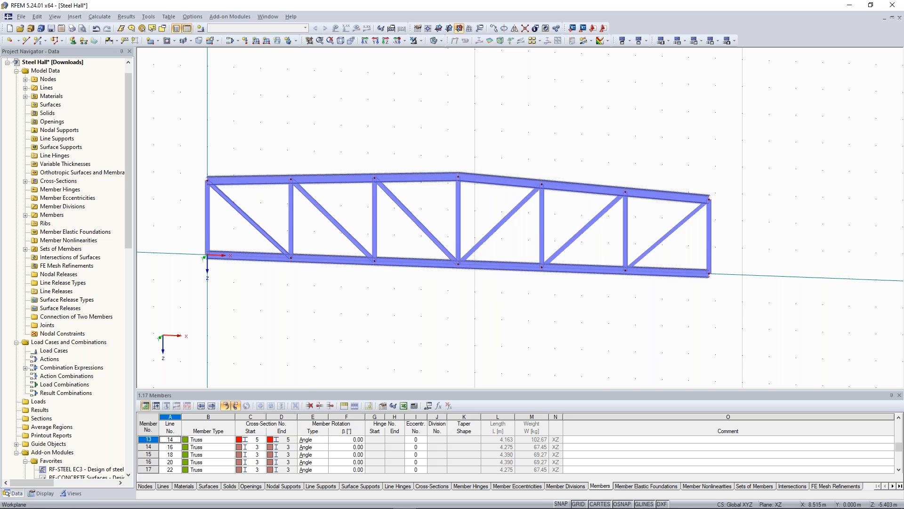
middle_click_drag(460, 115, 482, 109)
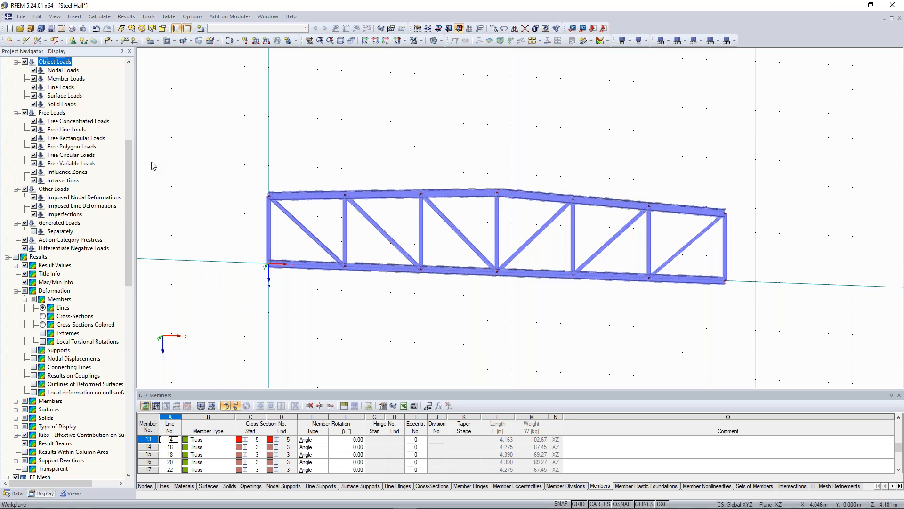
scroll(43, 307, "down", 20)
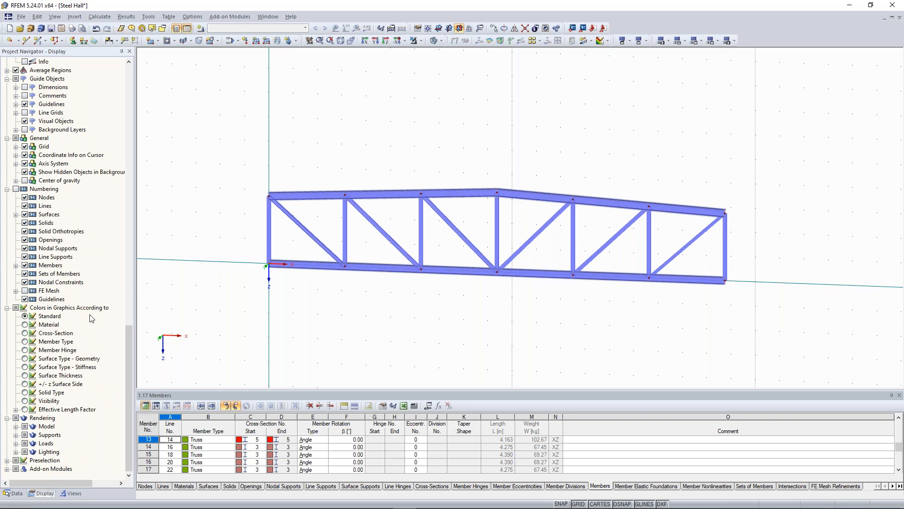
left_click(26, 333)
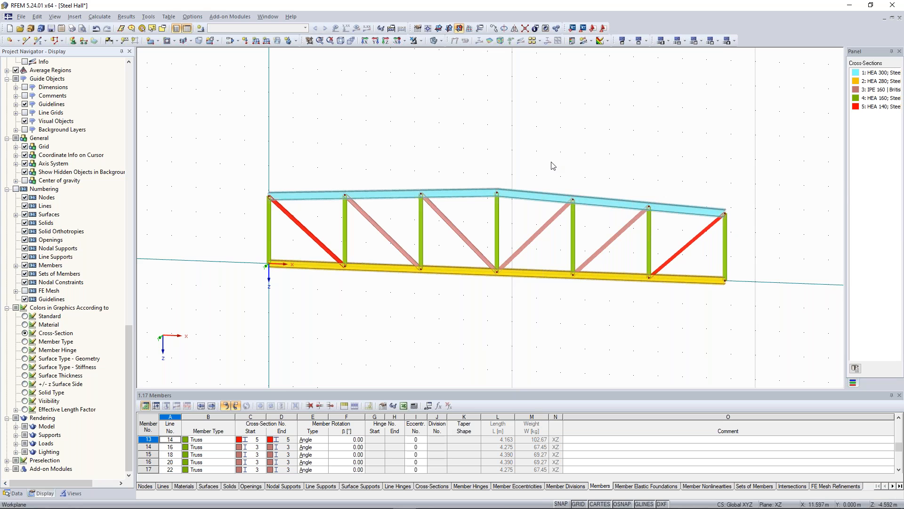
- Change the display colour of the HEA 300 cross-section to light violet-blue
scroll(528, 139, "down", 2)
middle_click_drag(501, 96, 487, 121)
scroll(479, 125, "up", 1)
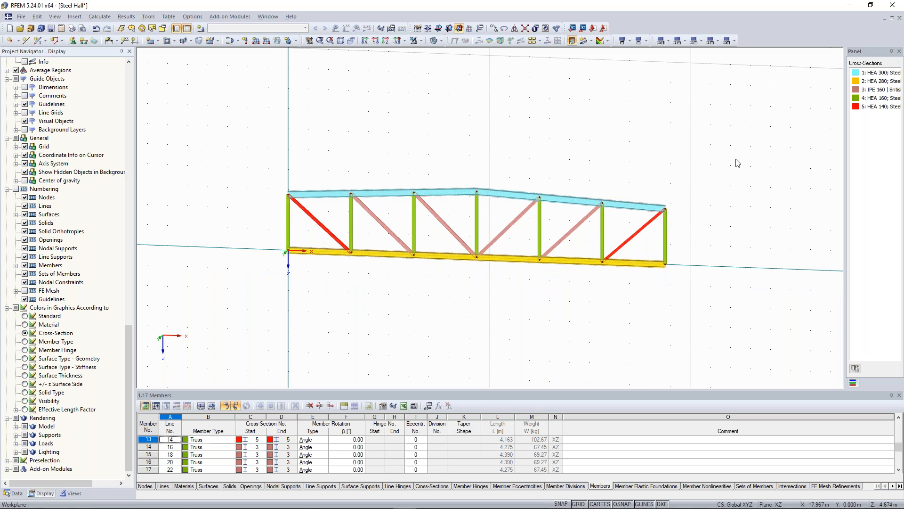
double_click(857, 76)
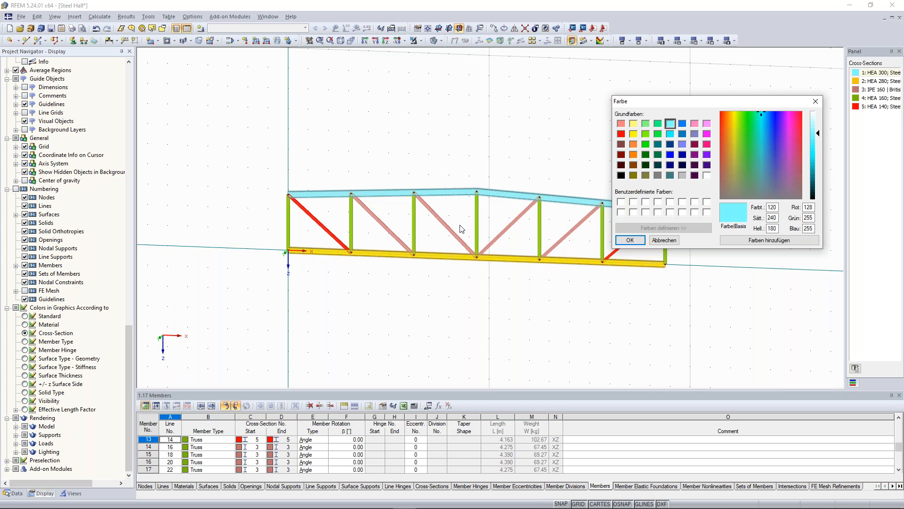
left_click(683, 146)
left_click(630, 239)
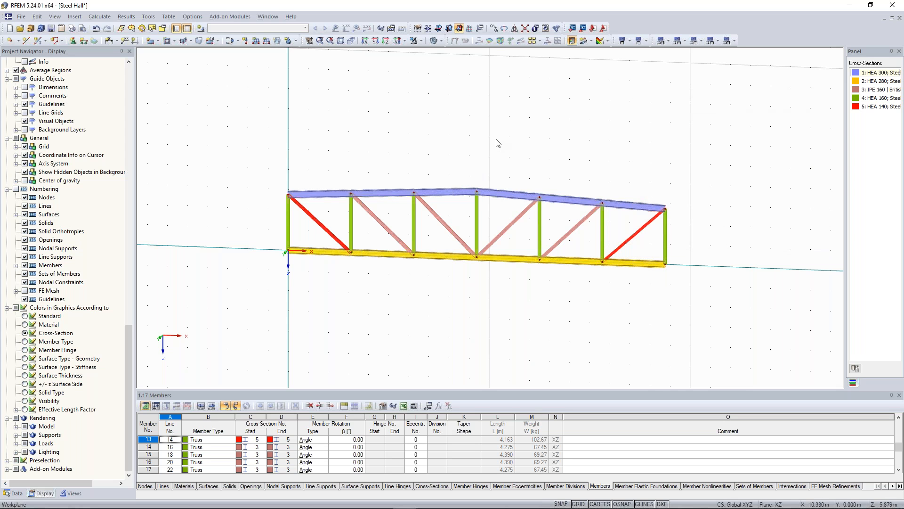
- Move the entire truss by -8 m in the global Z direction without making copies
middle_click_drag(496, 140, 448, 142, "ctrl")
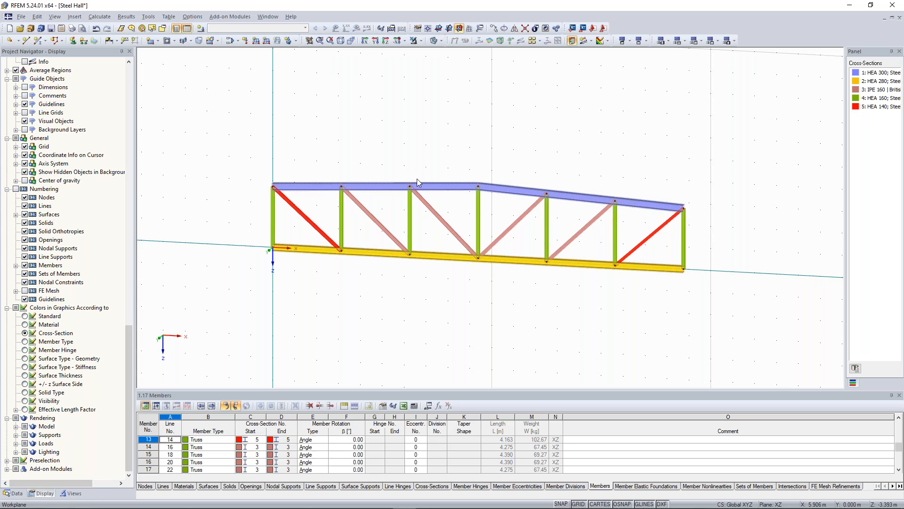
scroll(417, 179, "down", 2)
left_click_drag(286, 149, 704, 343)
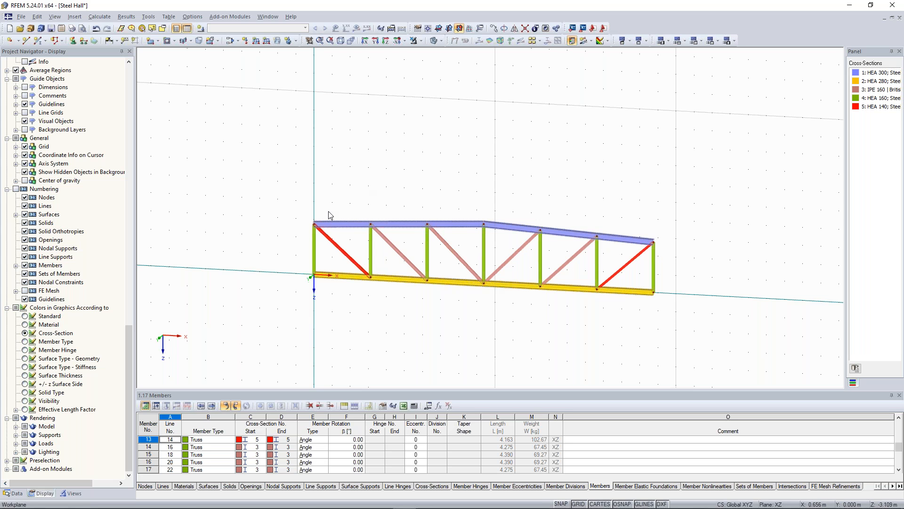
middle_click_drag(323, 205, 328, 172)
left_click_drag(264, 113, 730, 308)
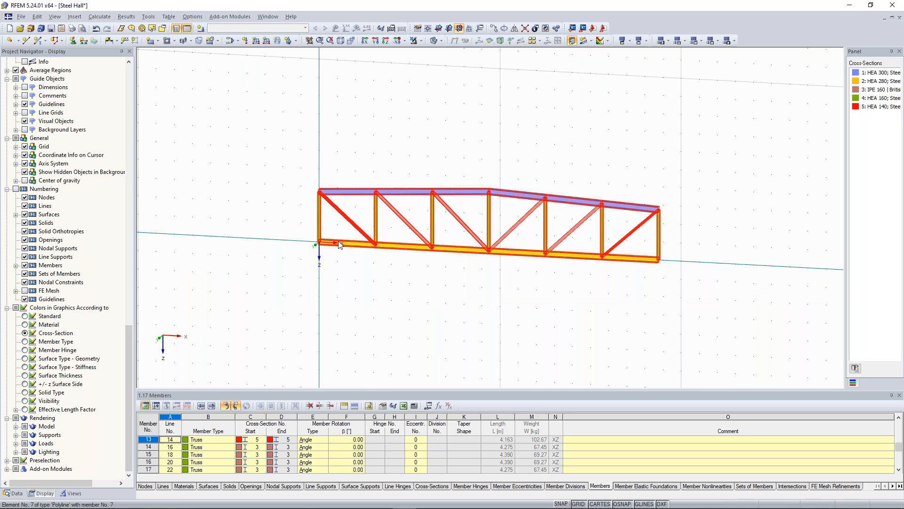
right_click(319, 207)
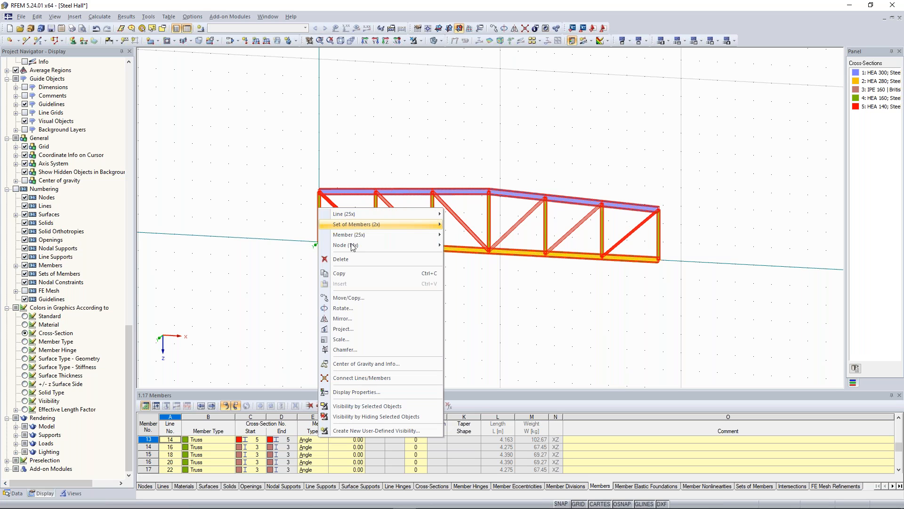
left_click(346, 297)
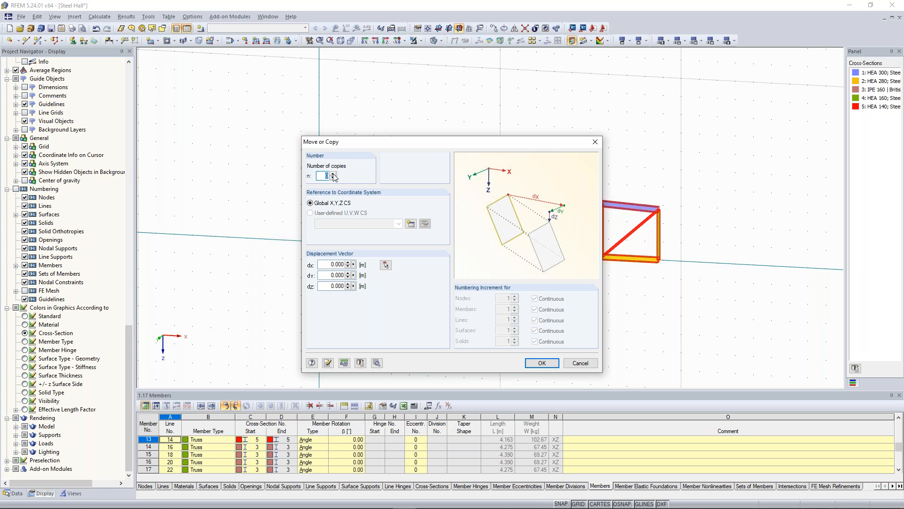
left_click(337, 286)
type("-8")
left_click(542, 363)
scroll(456, 76, "down", 1)
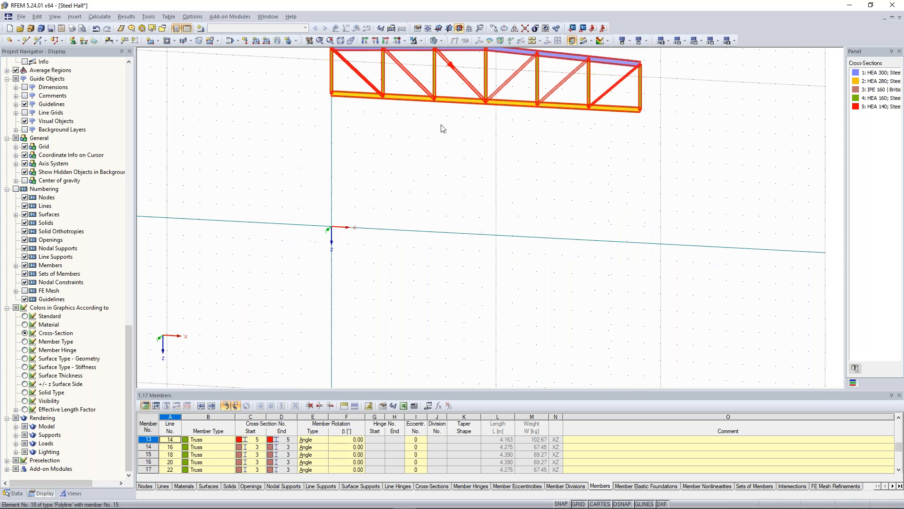
middle_click_drag(441, 127, 442, 218)
left_click(442, 218)
scroll(427, 240, "up", 1)
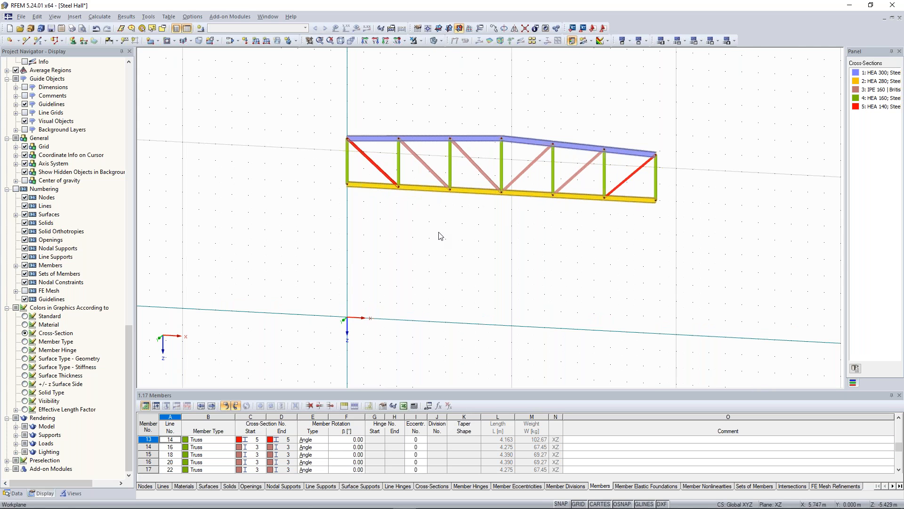
- Delete the two outer vertical members at the ends of the truss
scroll(430, 238, "up", 1)
middle_click_drag(403, 227, 390, 239)
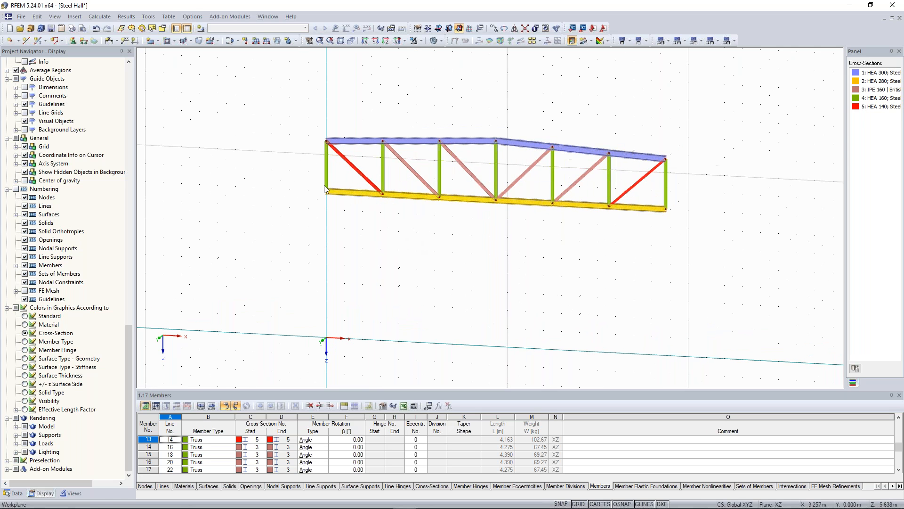
left_click_drag(334, 173, 318, 170)
left_click(666, 191, "ctrl")
left_click(666, 177, "ctrl")
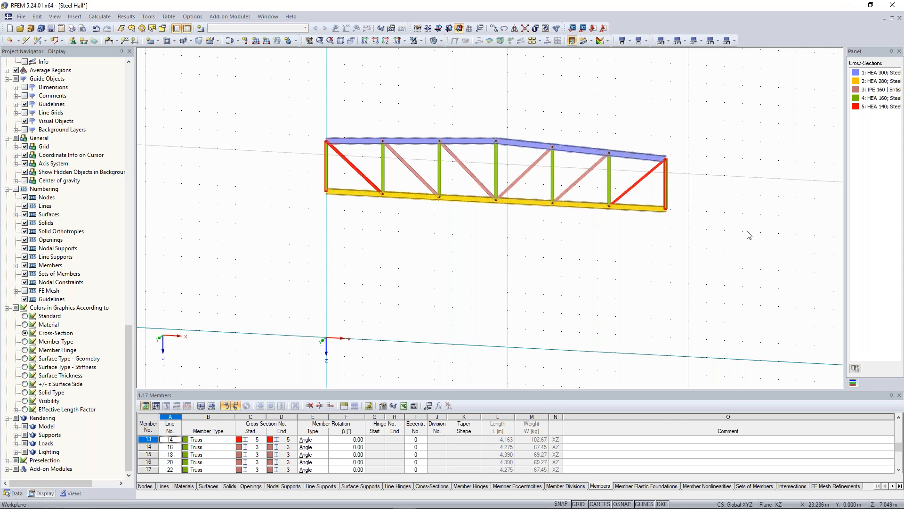
key("Delete")
middle_click_drag(335, 259, 369, 252)
scroll(369, 246, "down", 1)
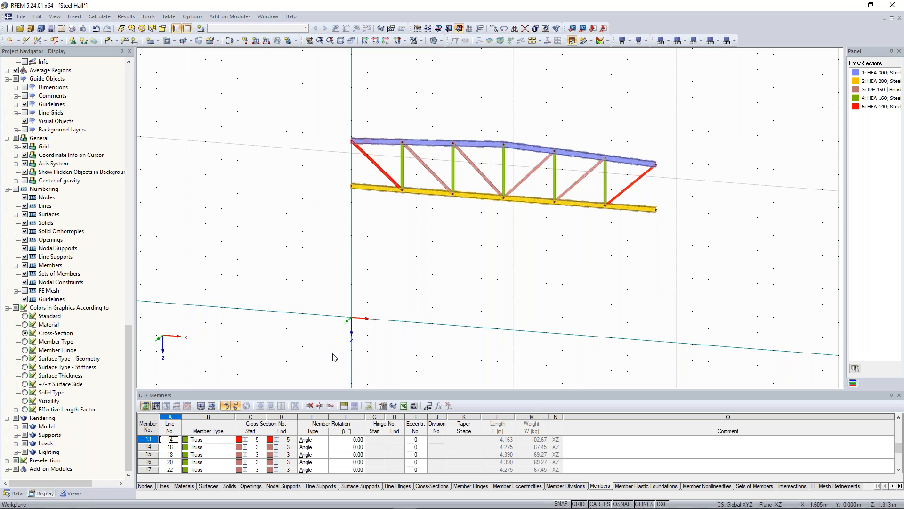
- Set up a new beam member with a 650 x 650 mm solid rectangular cross-section in Concrete C30/37
left_click(37, 41)
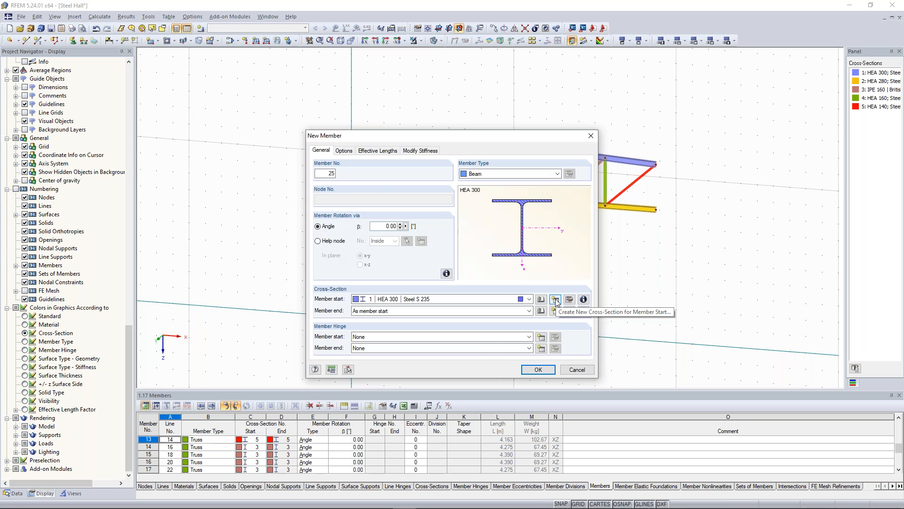
left_click(556, 300)
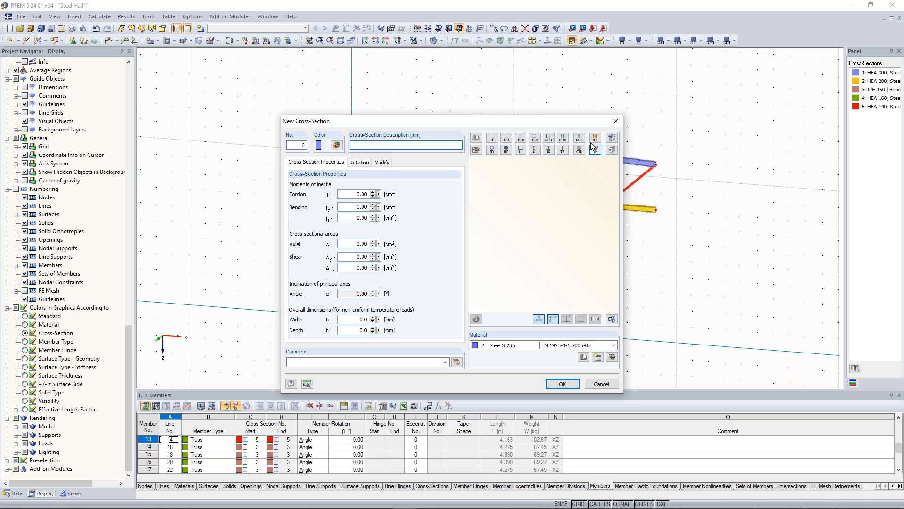
left_click(592, 142)
type("650")
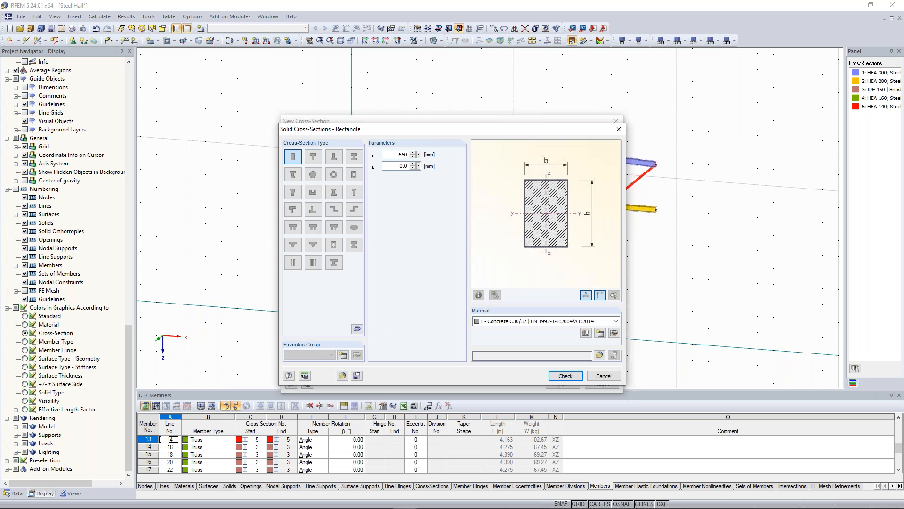
key("Tab")
type("650")
left_click(528, 322)
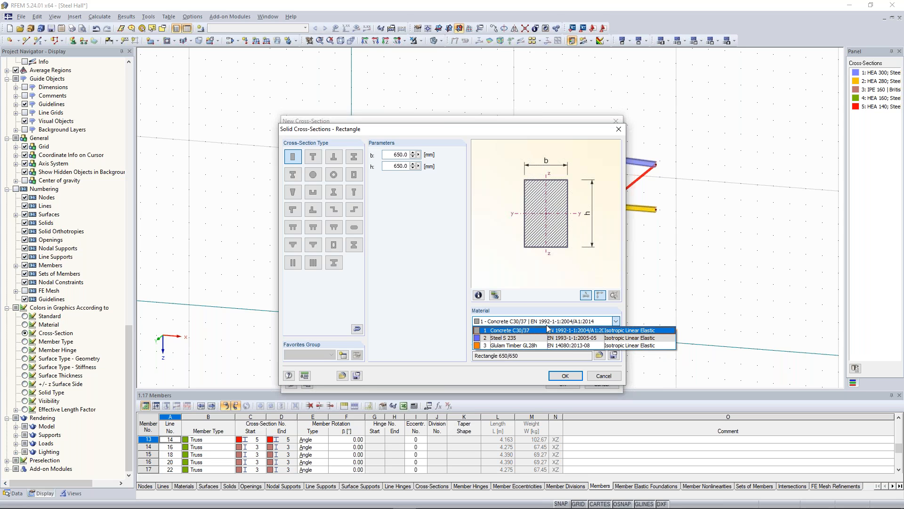
left_click(542, 329)
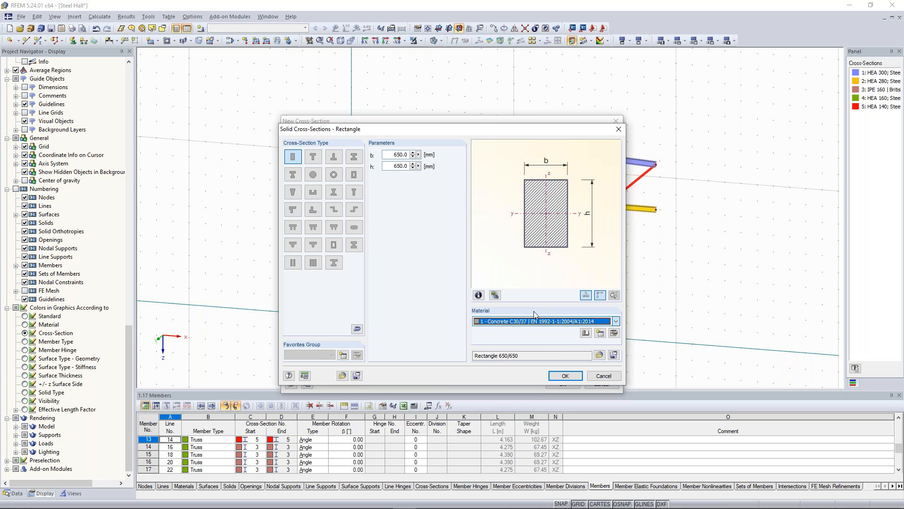
left_click(555, 375)
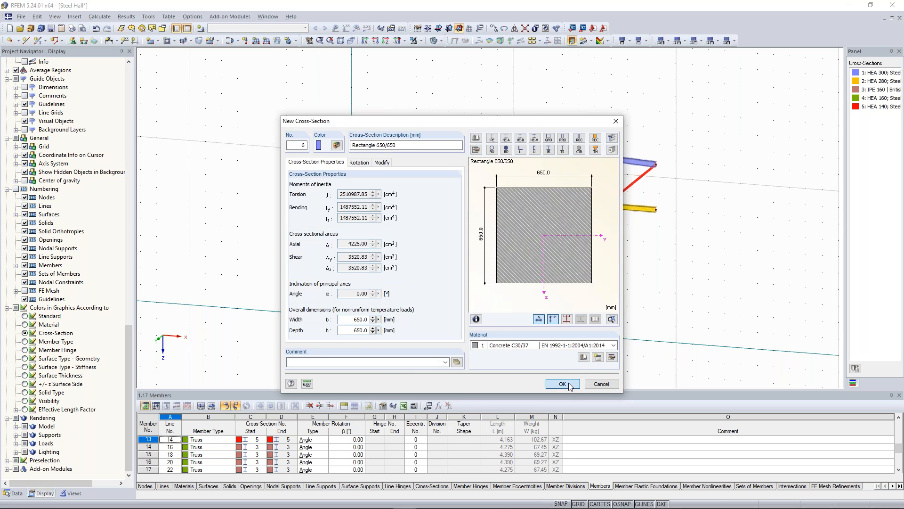
left_click(562, 384)
left_click(538, 369)
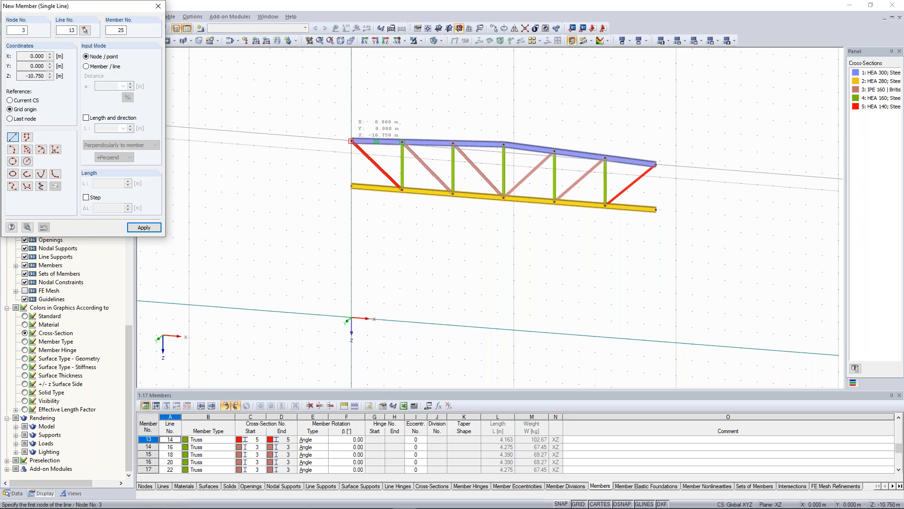
- Draw vertical columns at both truss ends, from ground level at Z 0 up to the top chord ends at Z -10.750 m
left_click(562, 506)
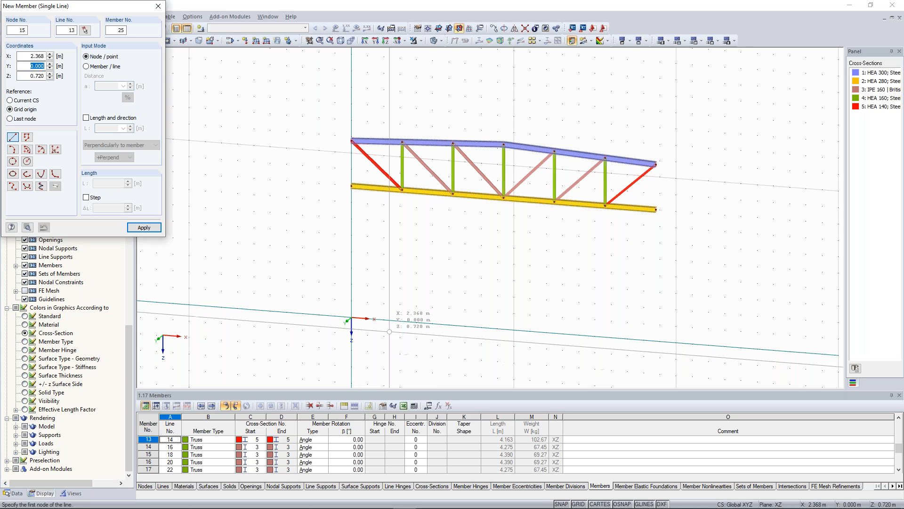
left_click(351, 318)
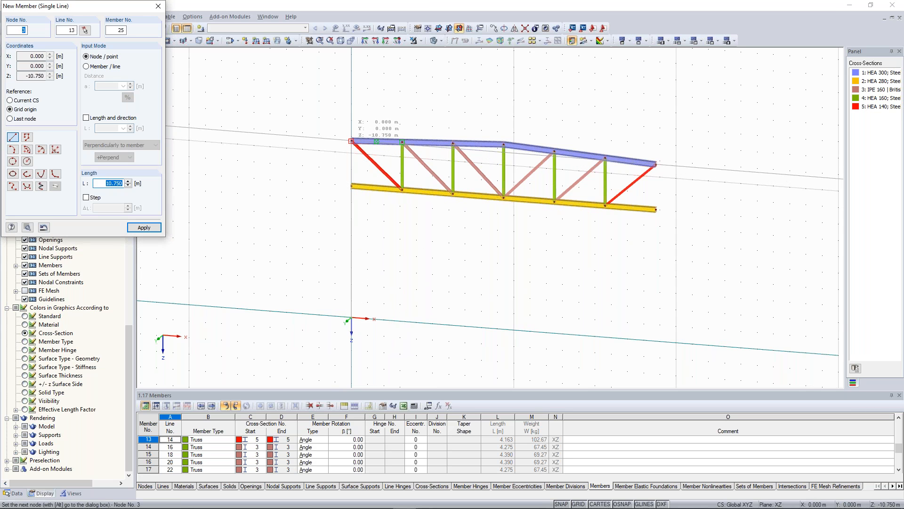
left_click(351, 141)
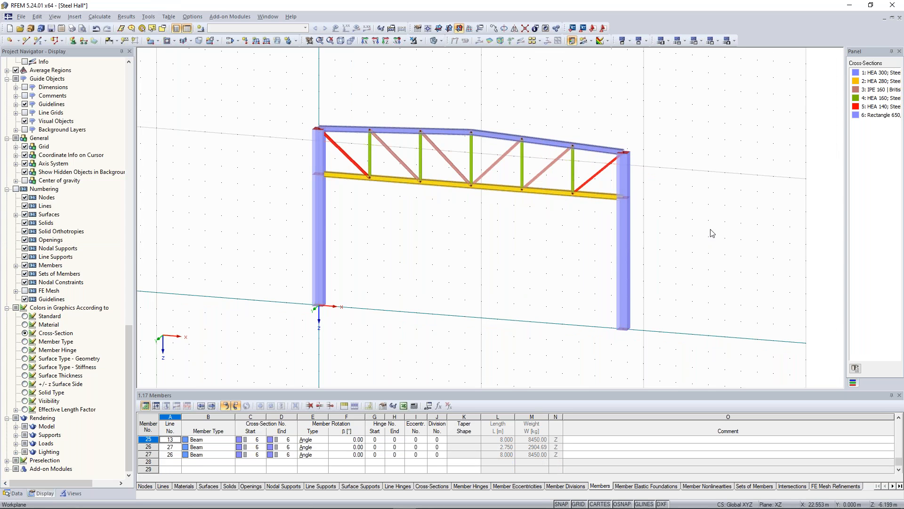
- Change the display colour of the Rectangle 650/650 cross-section to light pink
middle_click_drag(468, 120, 390, 121, "ctrl")
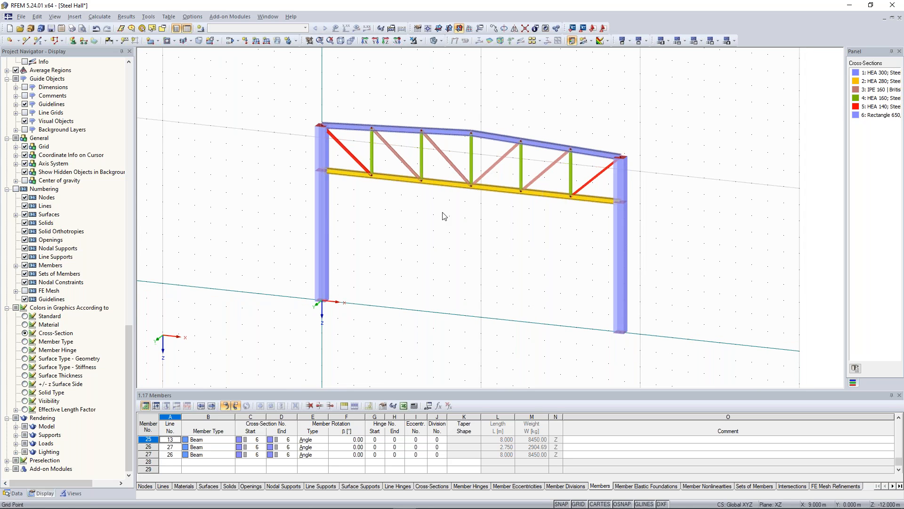
double_click(856, 115)
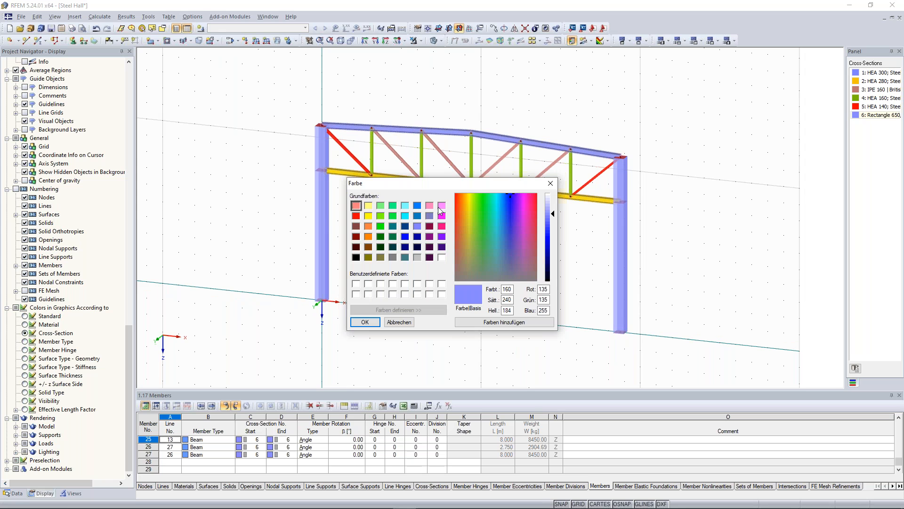
left_click(442, 205)
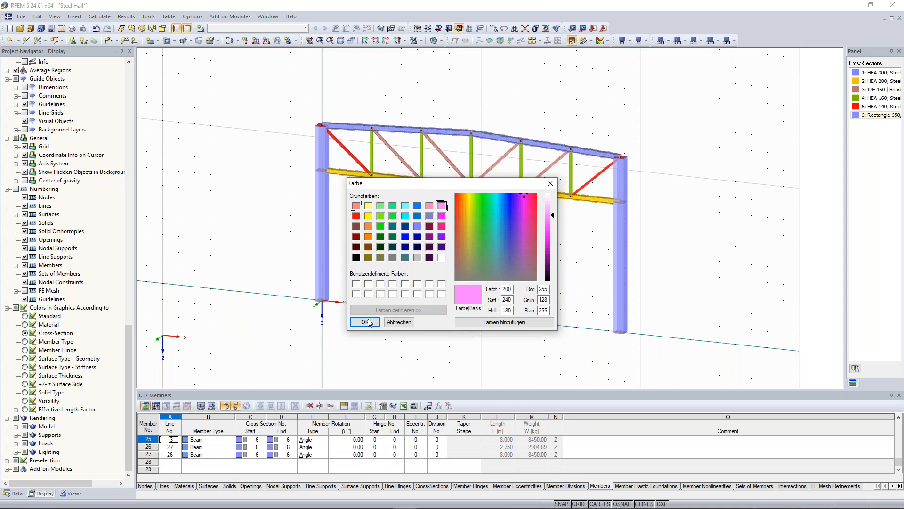
left_click(365, 322)
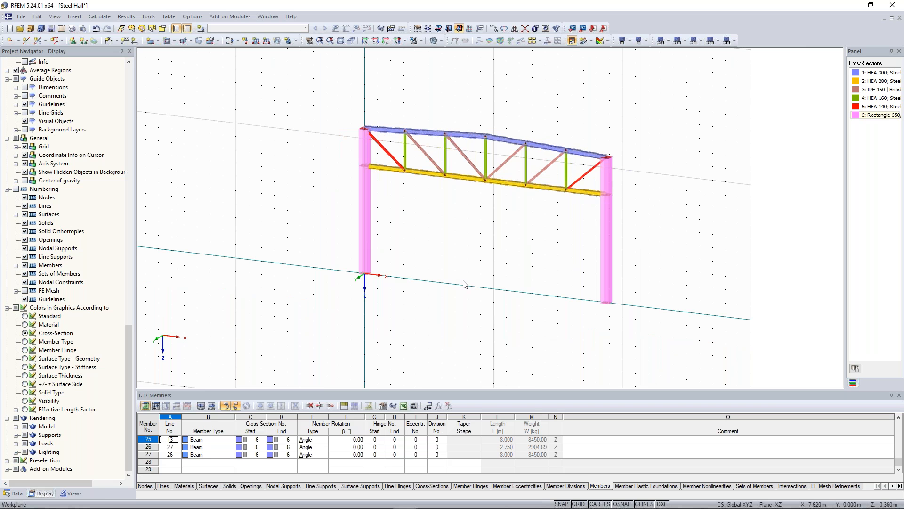
- Define a member hinge in local member axes that releases the rotations φy and φz, for graphical assignment to members
scroll(443, 250, "up", 1)
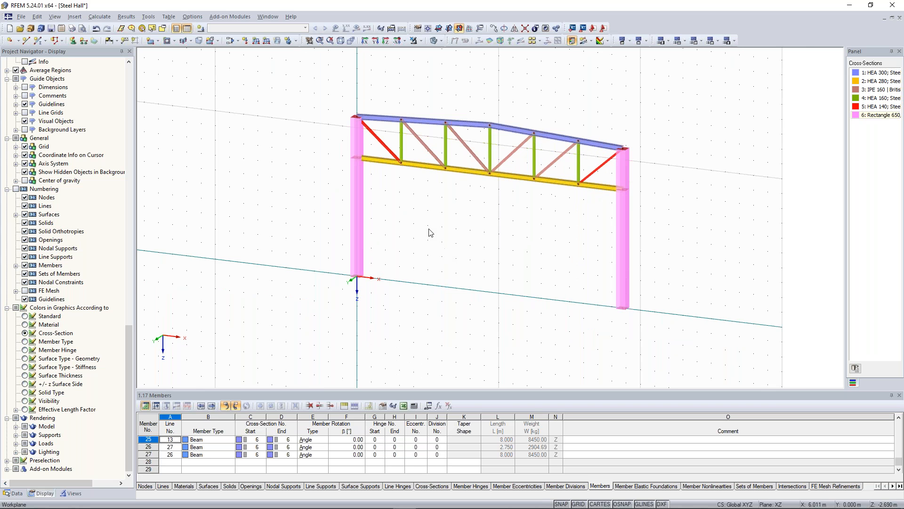
scroll(426, 235, "up", 2)
middle_click_drag(431, 247, 399, 242)
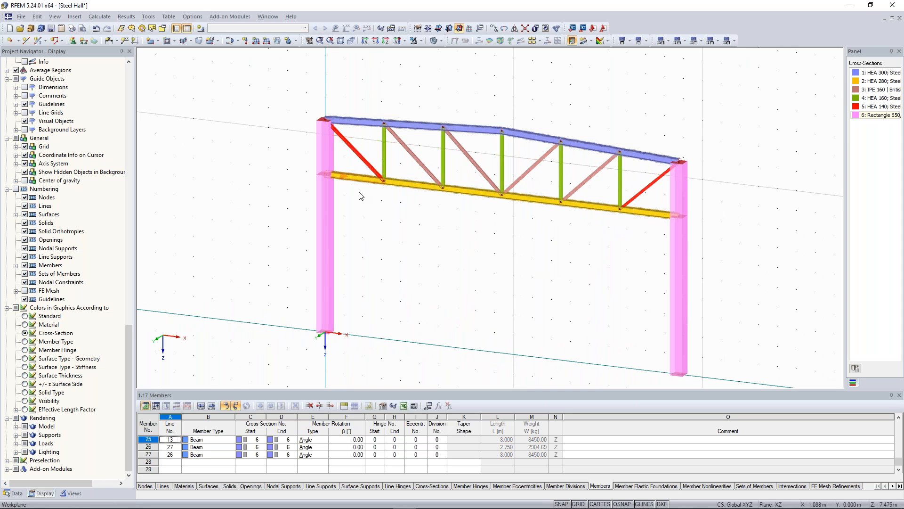
scroll(403, 106, "down", 1)
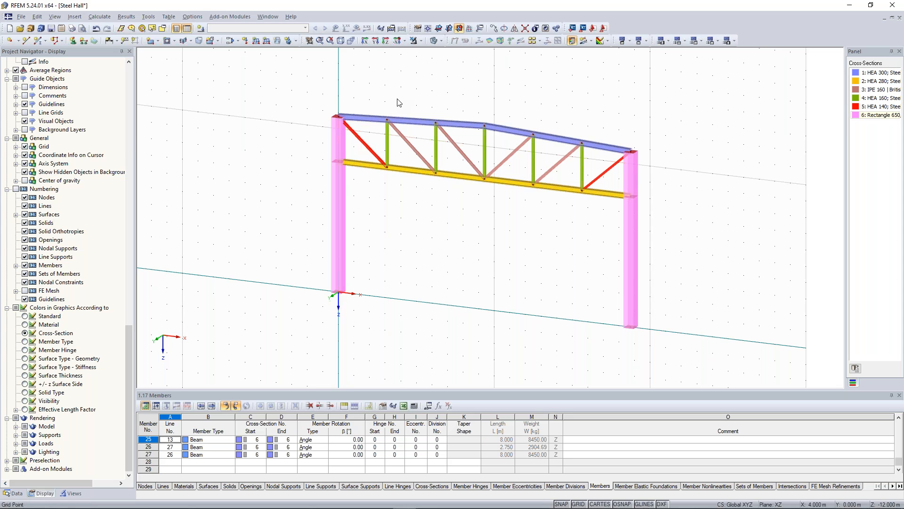
left_click(75, 17)
mouse_move(254, 148)
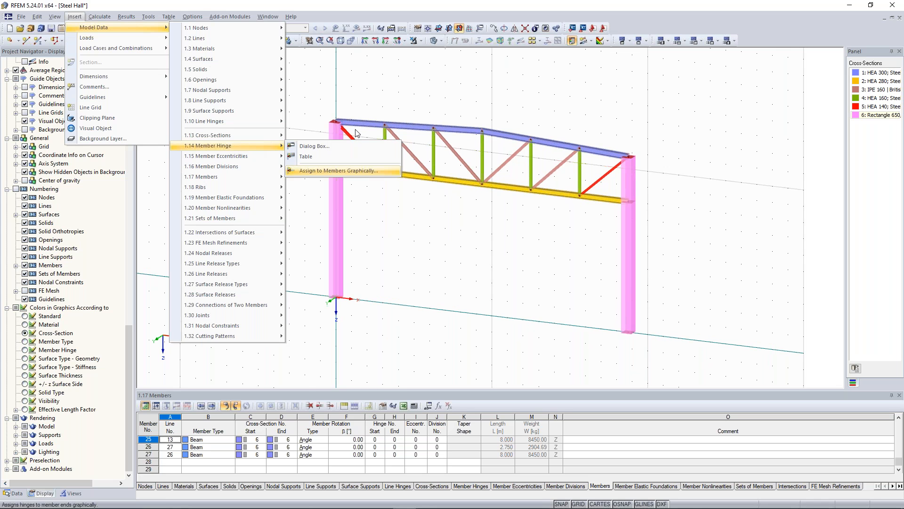
left_click(357, 170)
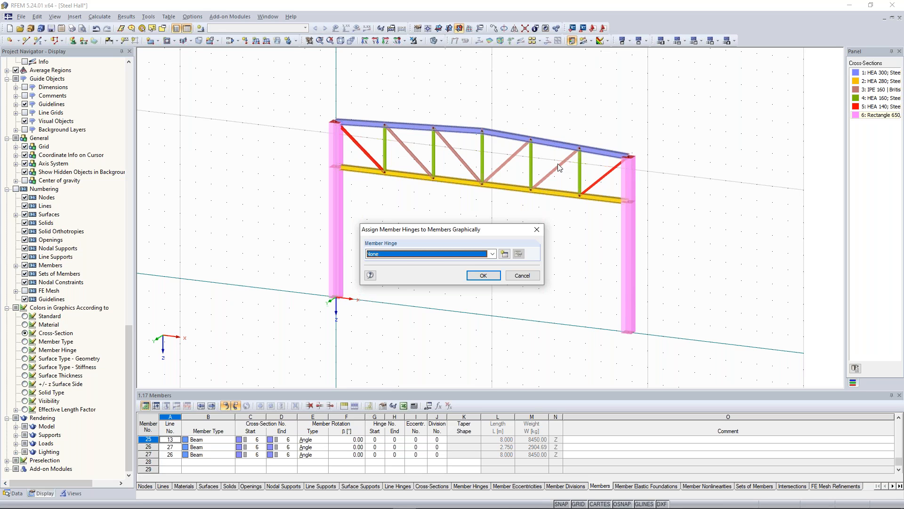
left_click(504, 254)
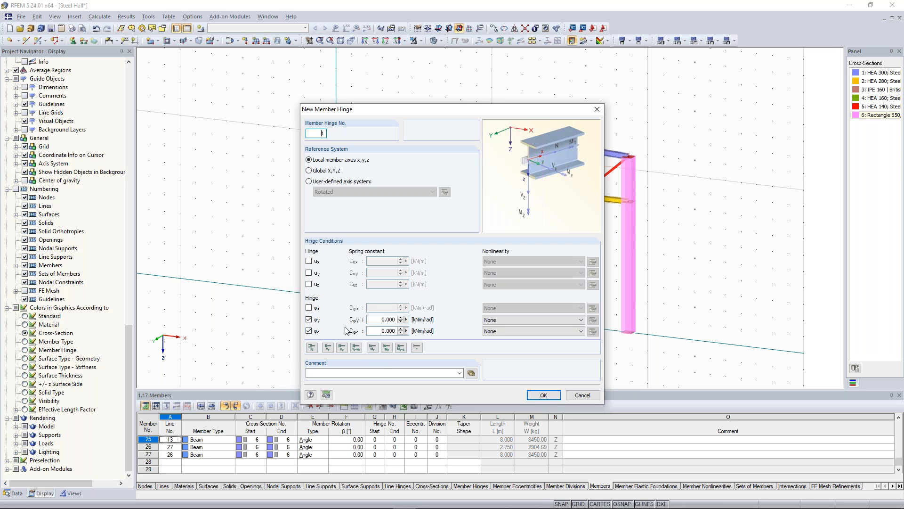
left_click(403, 348)
left_click(387, 347)
left_click(373, 348)
left_click(398, 348)
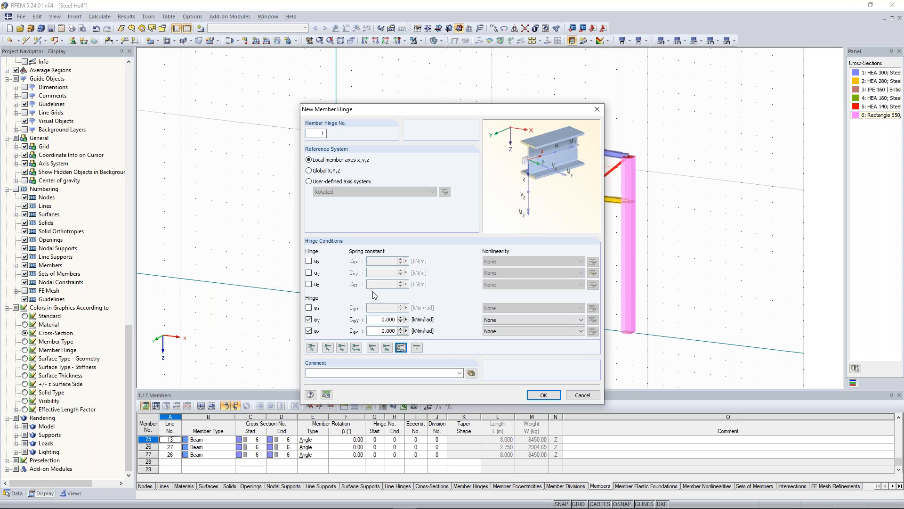
left_click(546, 394)
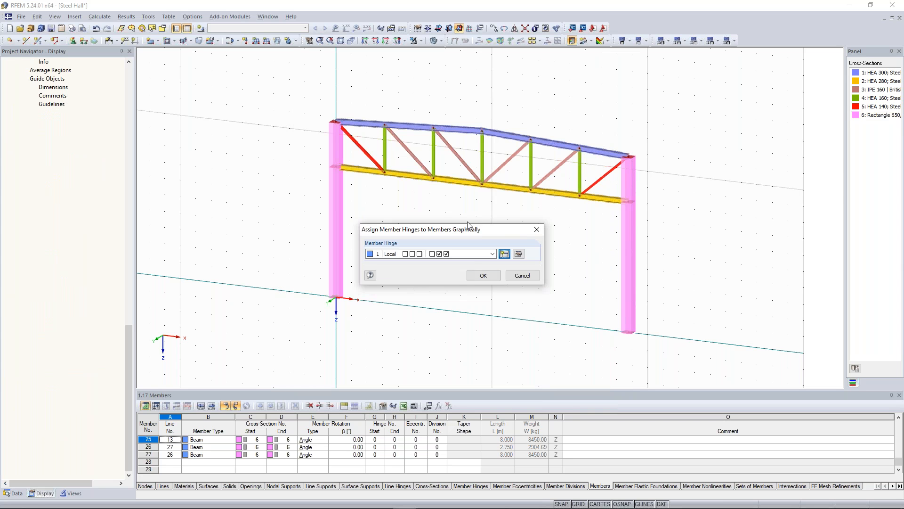
- Assign the hinge to the outer ends of the top chord where it meets the two columns
left_click(483, 275)
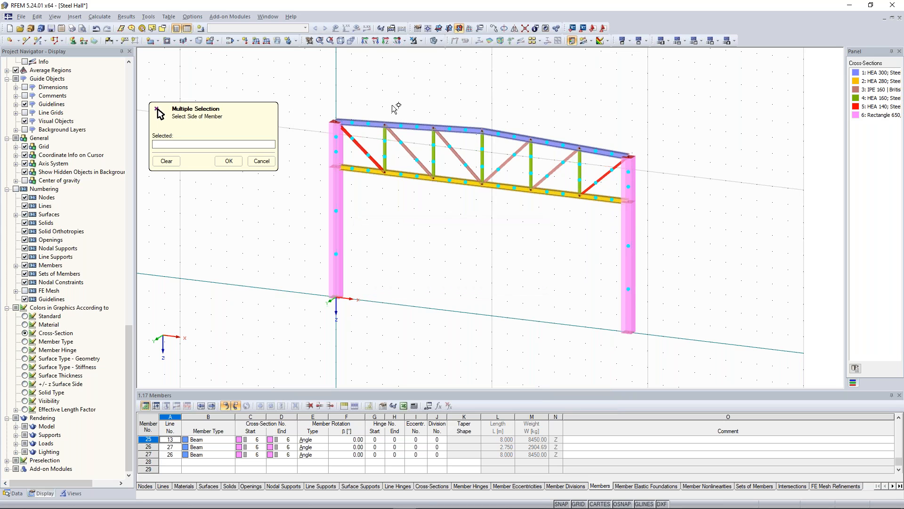
scroll(389, 97, "up", 2)
scroll(380, 82, "down", 1)
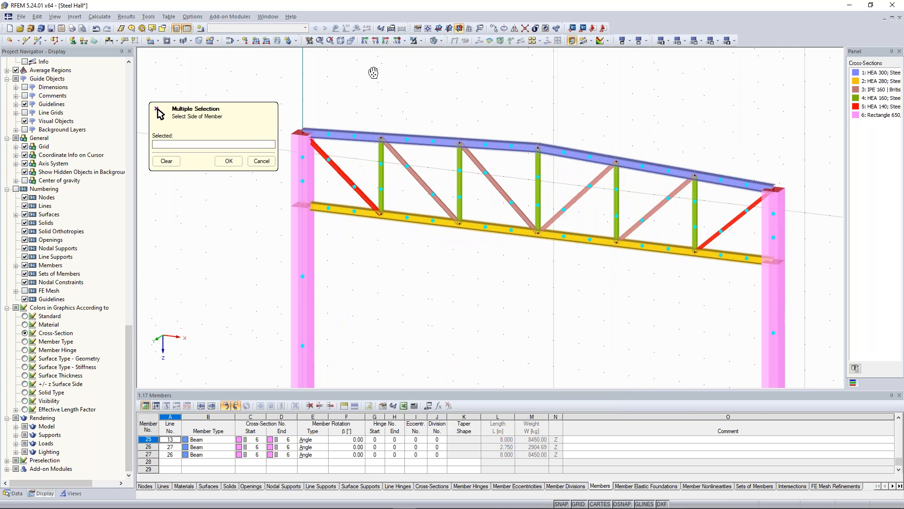
scroll(346, 94, "up", 1)
scroll(334, 99, "down", 1)
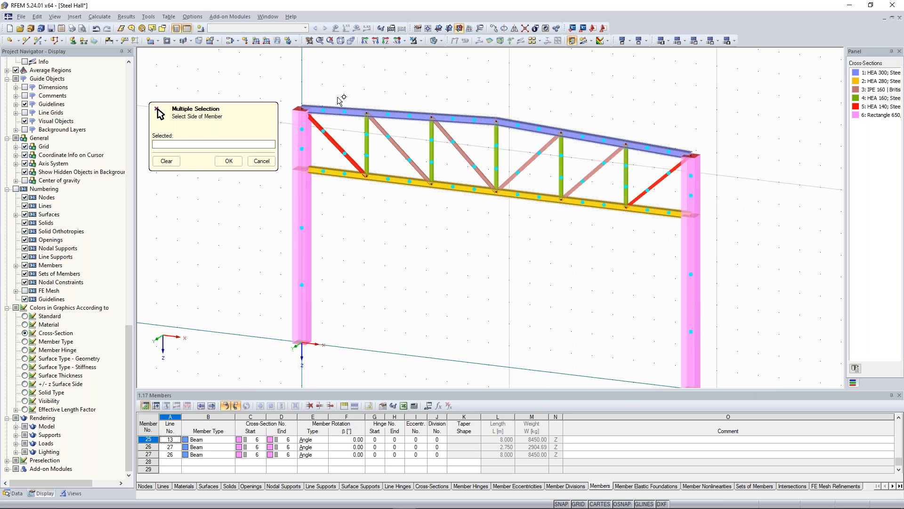
scroll(339, 99, "up", 1)
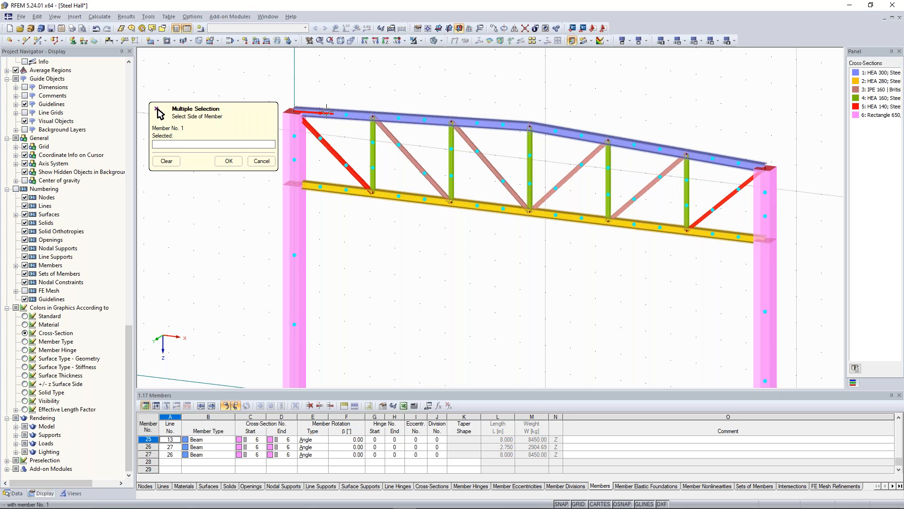
scroll(315, 113, "up", 3)
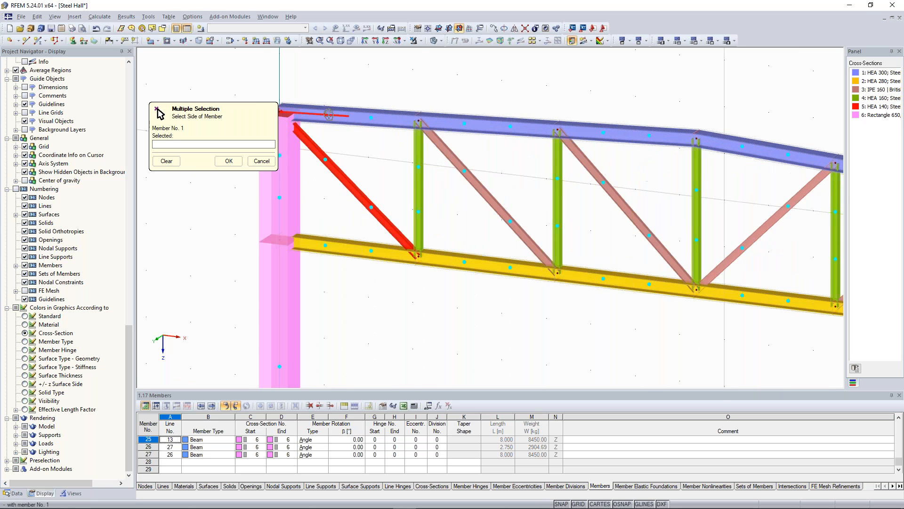
middle_click_drag(328, 115, 363, 111)
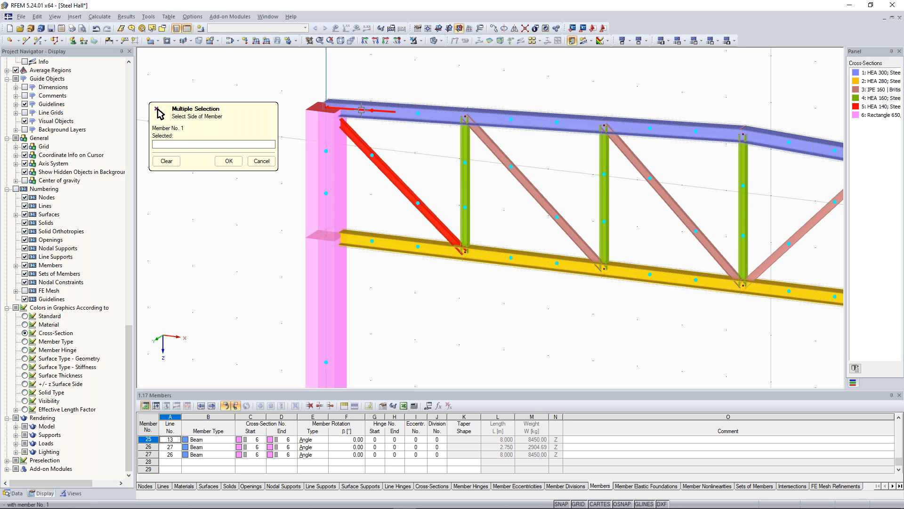
left_click(361, 110)
scroll(467, 80, "down", 5)
middle_click_drag(511, 81, 319, 68)
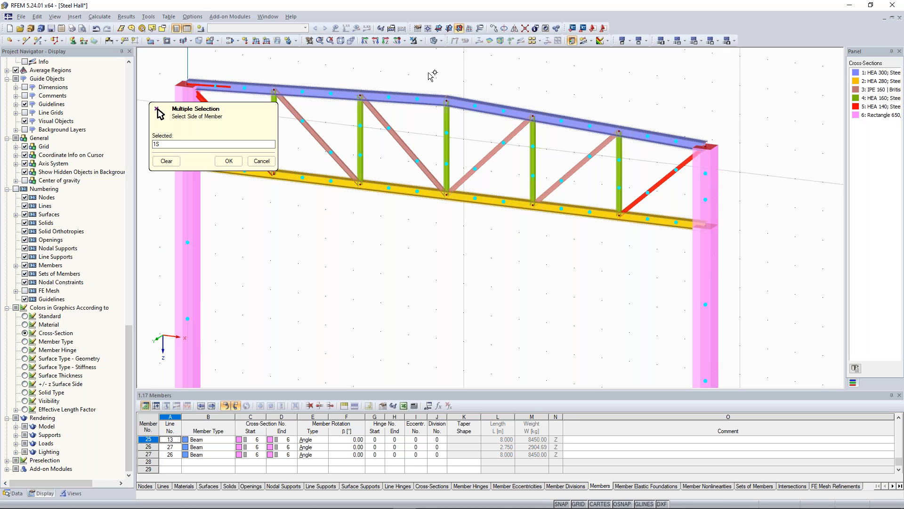
key("Return")
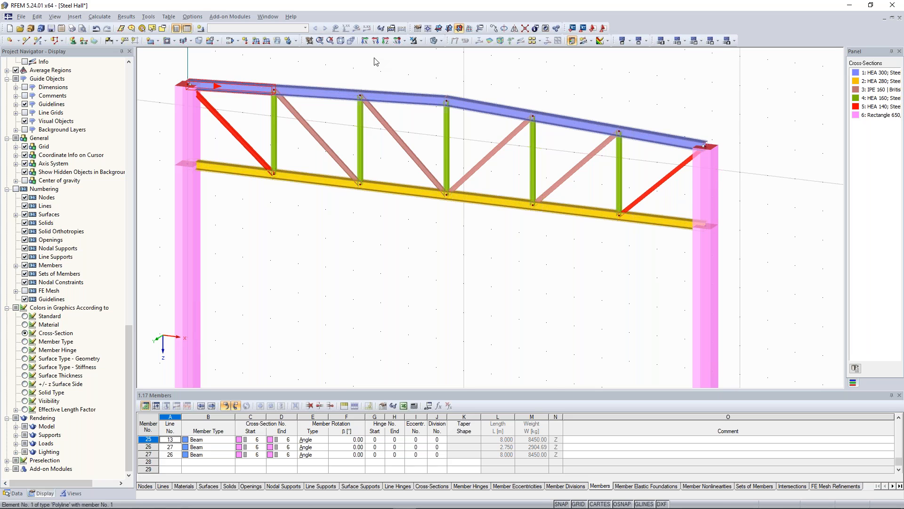
- Create a hinge in local member axes releasing ux, uz, φy and φz at the start of the first bottom chord member
scroll(227, 196, "down", 2)
middle_click_drag(227, 196, 362, 206)
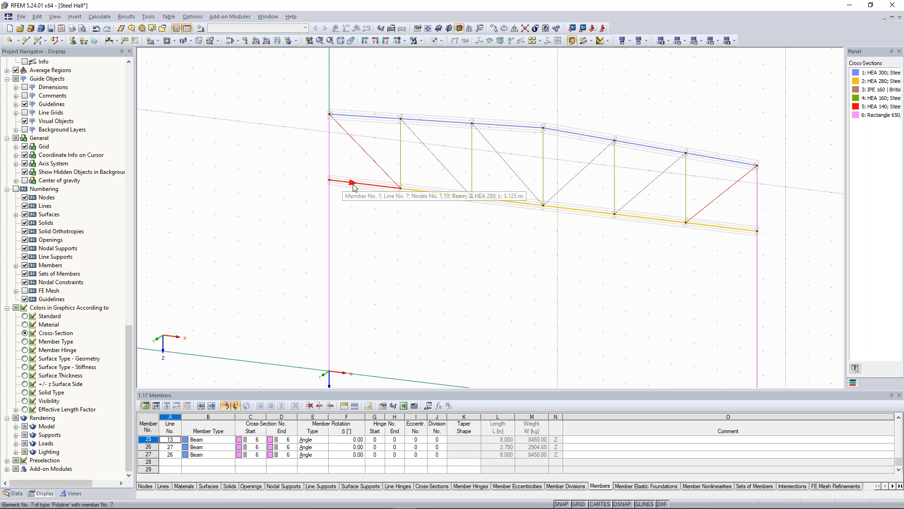
left_click(360, 187)
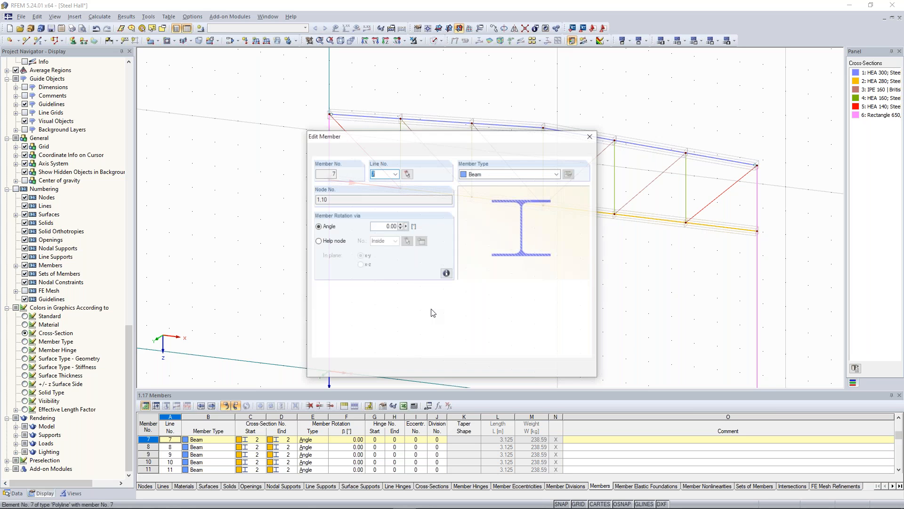
left_click_drag(479, 99, 459, 264)
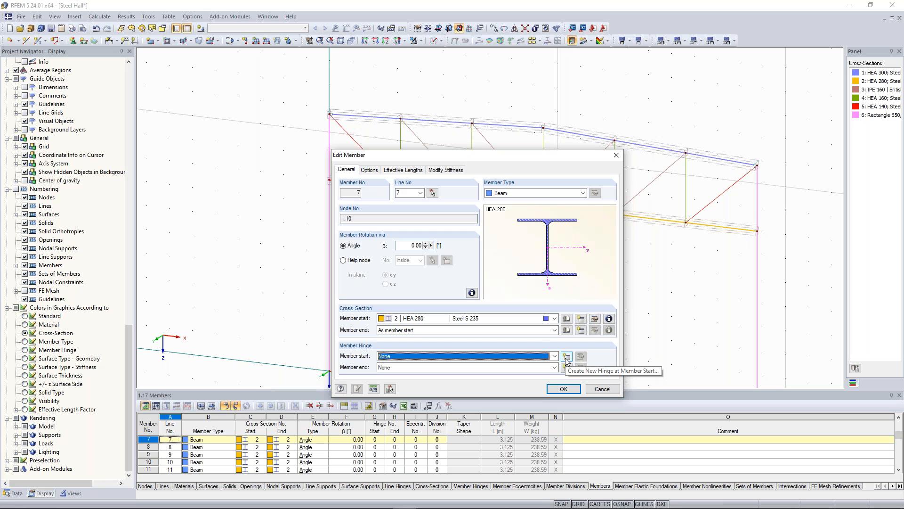
left_click(566, 358)
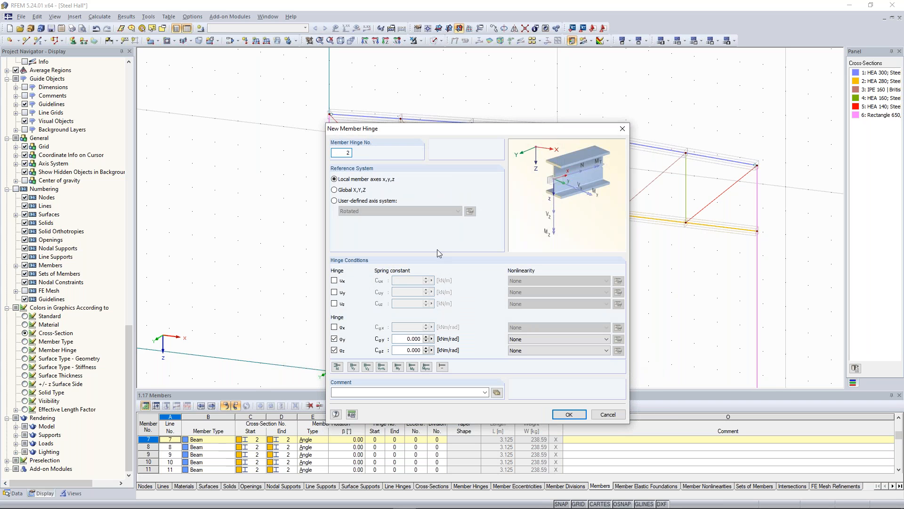
left_click_drag(412, 134, 446, 183)
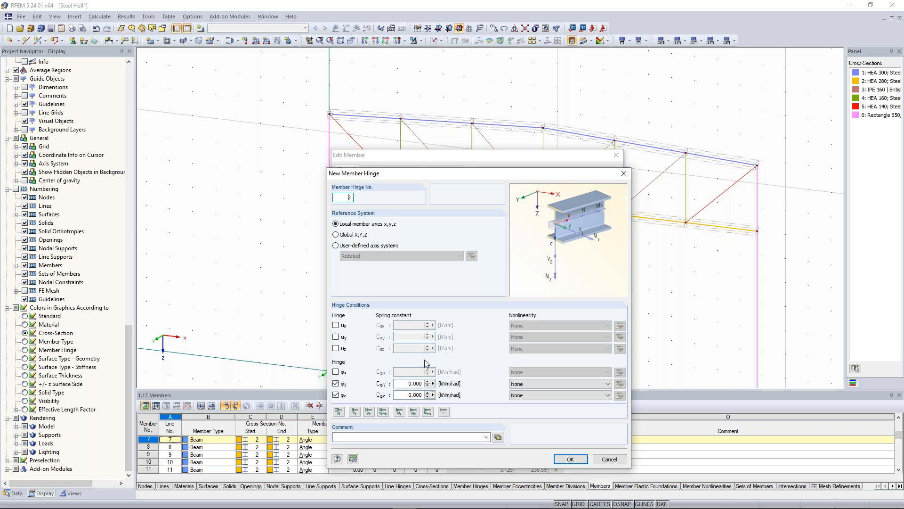
left_click(336, 349)
left_click(336, 325)
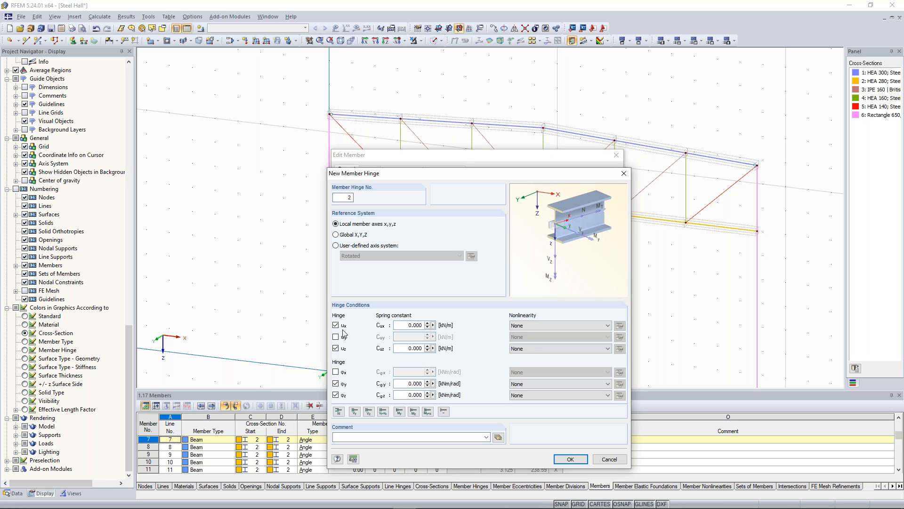
left_click(571, 459)
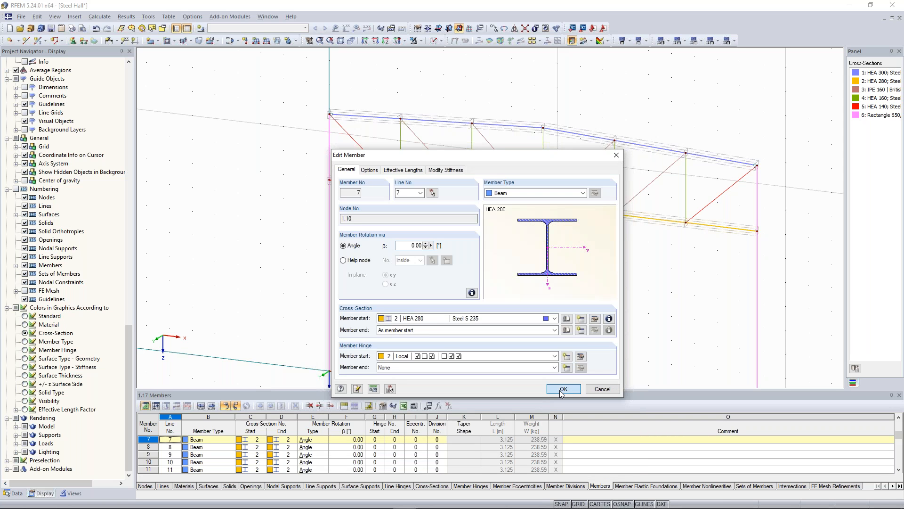
left_click(562, 390)
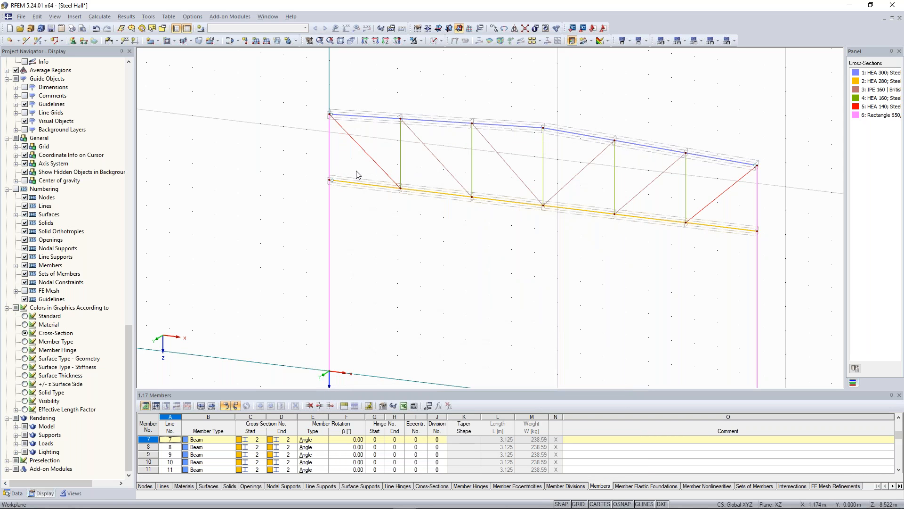
- Assign the existing hinge releasing ux, uz, φy and φz to the end of the last bottom chord member at the opposite column
scroll(357, 172, "up", 3)
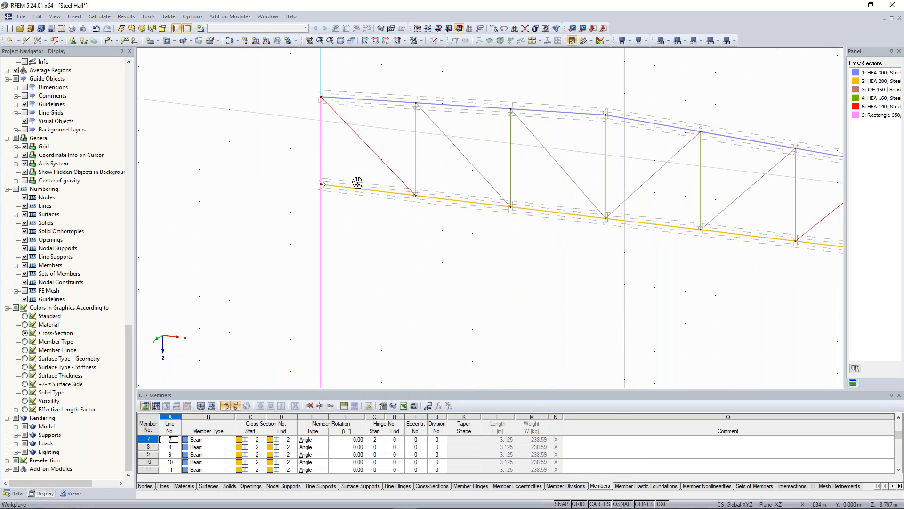
scroll(356, 184, "up", 2)
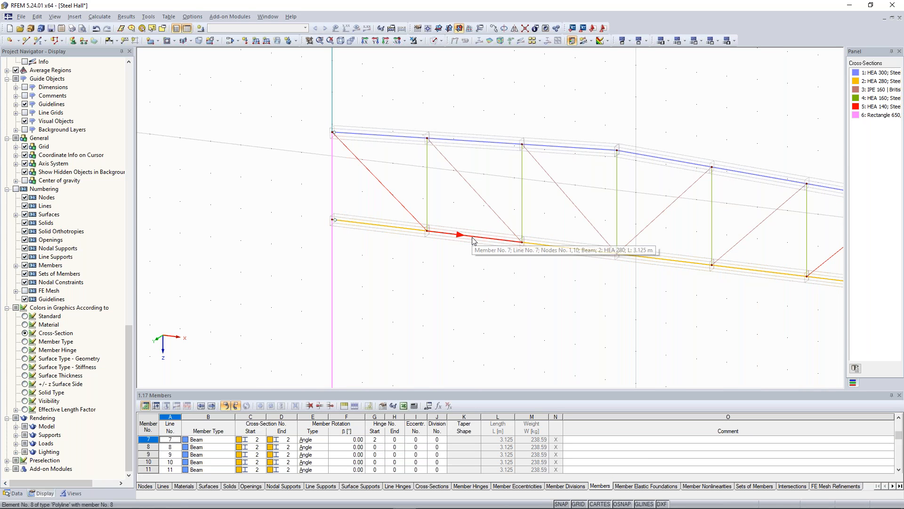
left_click(486, 237)
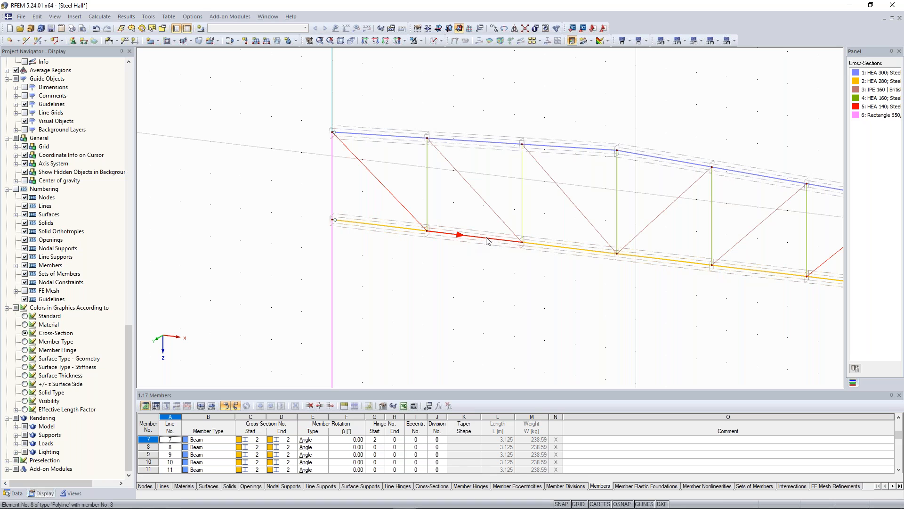
left_click(550, 247)
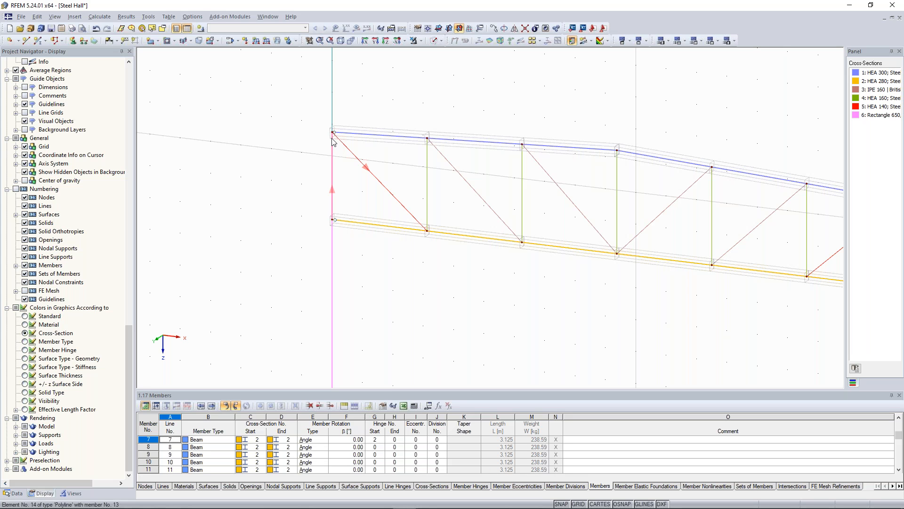
middle_click_drag(334, 140, 163, 113)
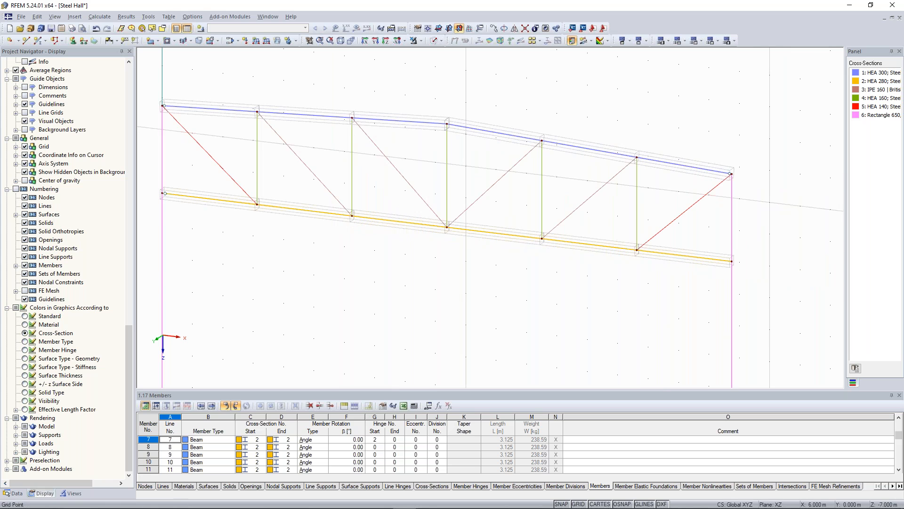
scroll(678, 259, "down", 1)
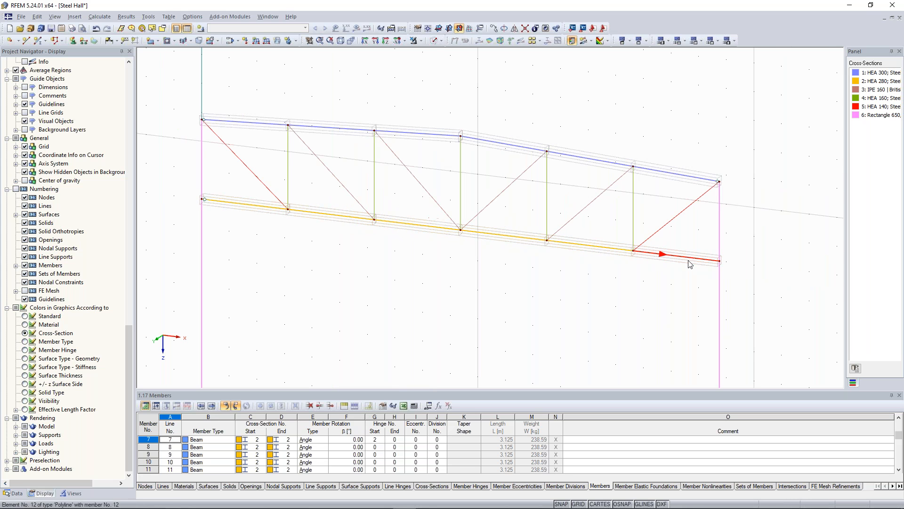
left_click(695, 261)
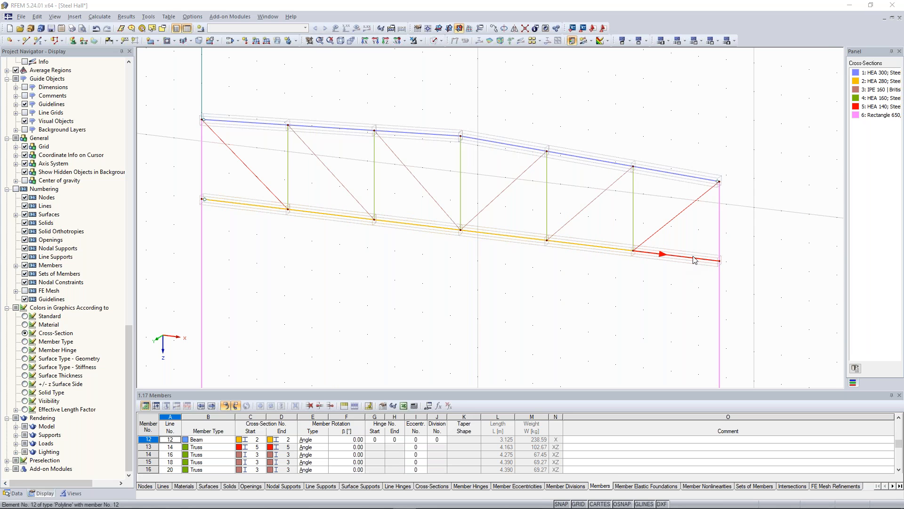
double_click(695, 261)
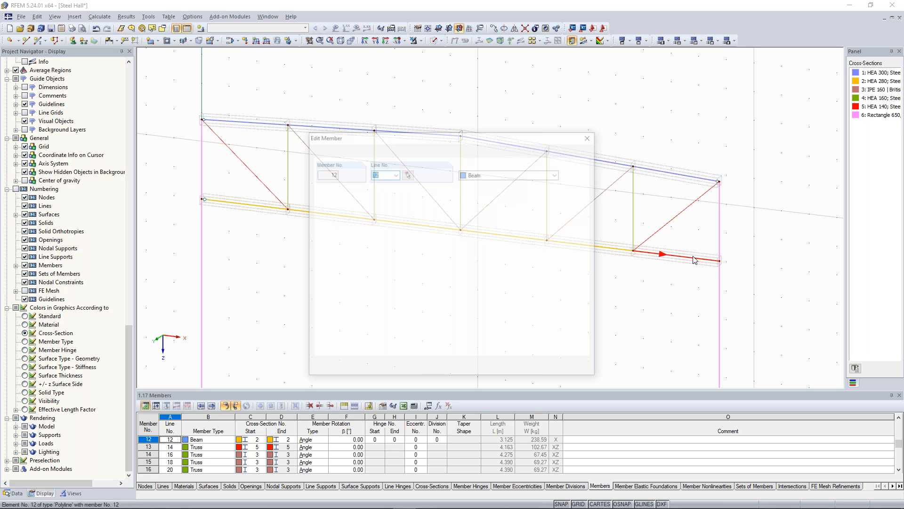
left_click(391, 349)
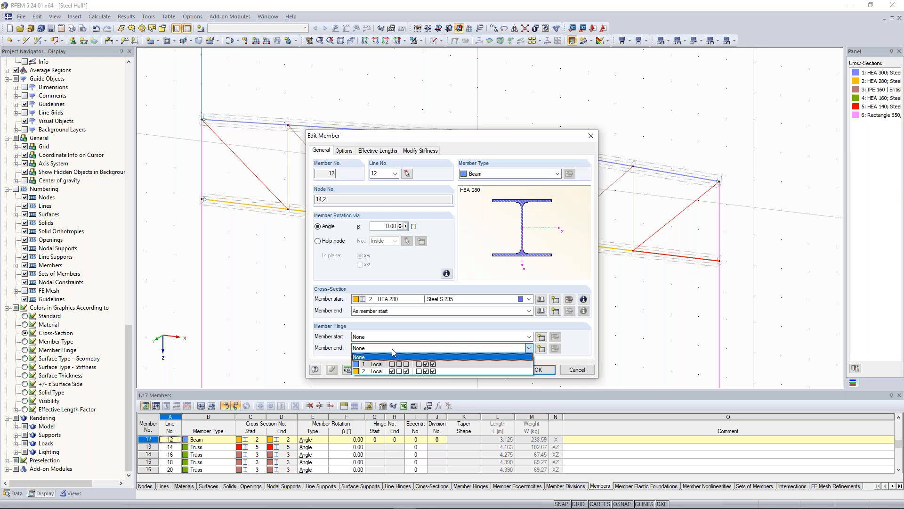
left_click(400, 372)
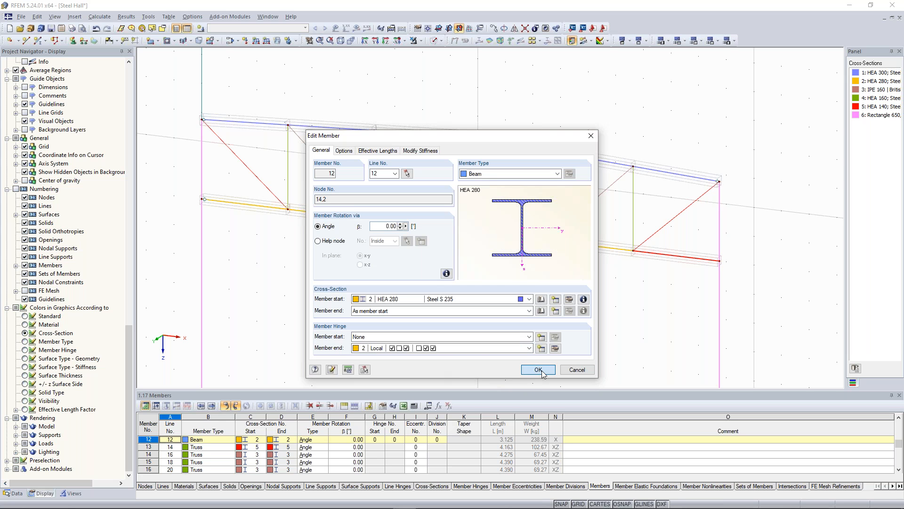
left_click(539, 370)
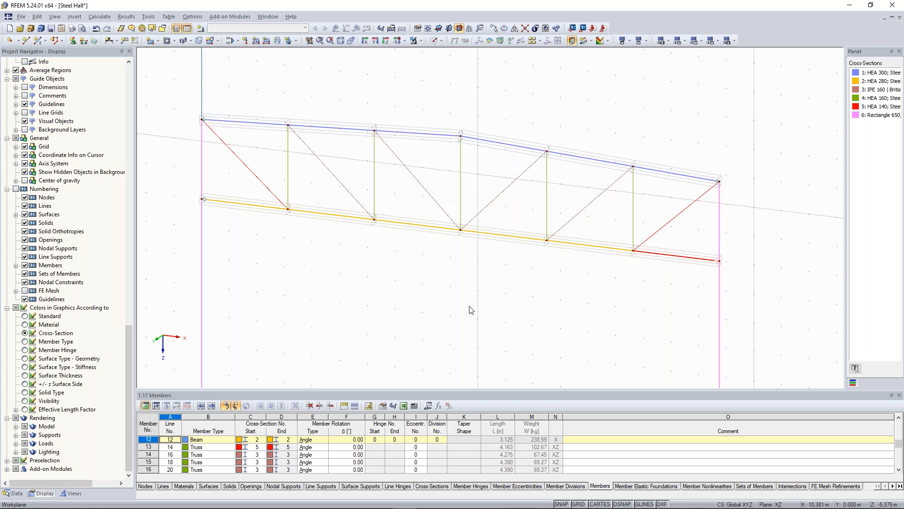
- Switch the model display from wireframe to solid rendering
left_click(432, 42)
left_click(432, 42)
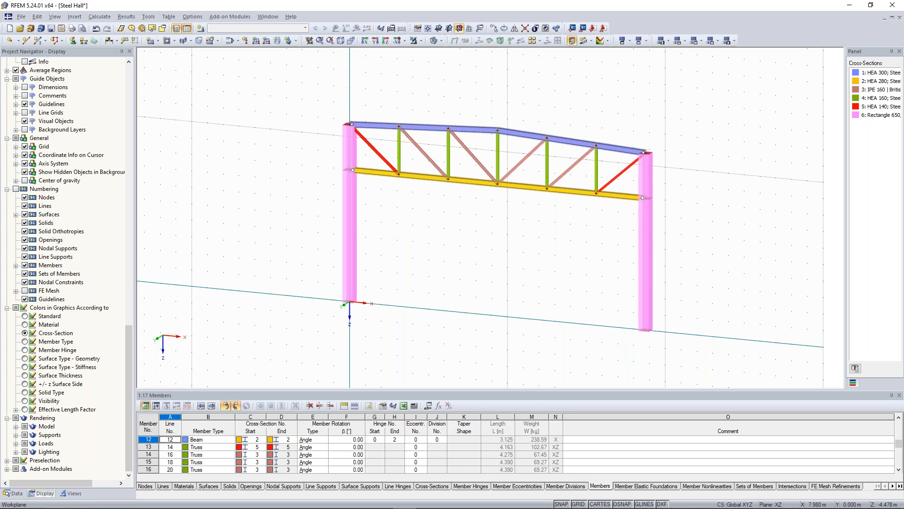
middle_click_drag(474, 257, 485, 242)
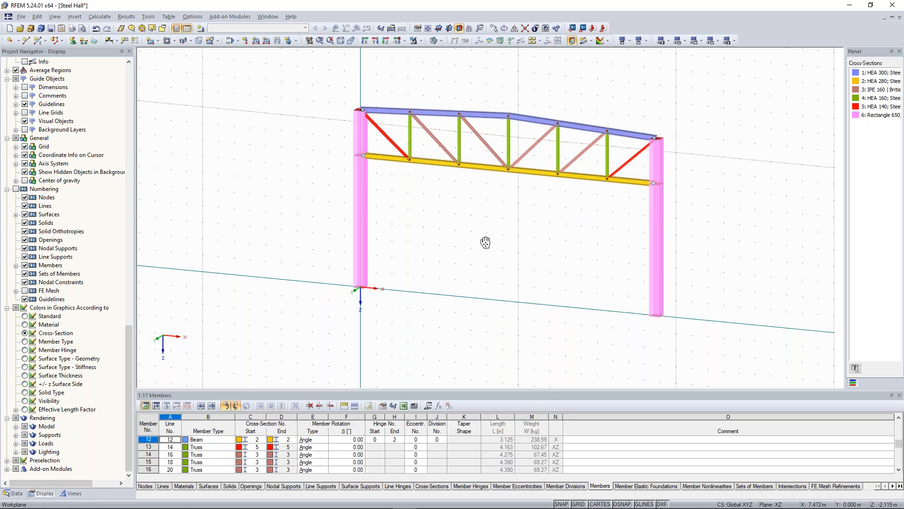
scroll(485, 242, "down", 1)
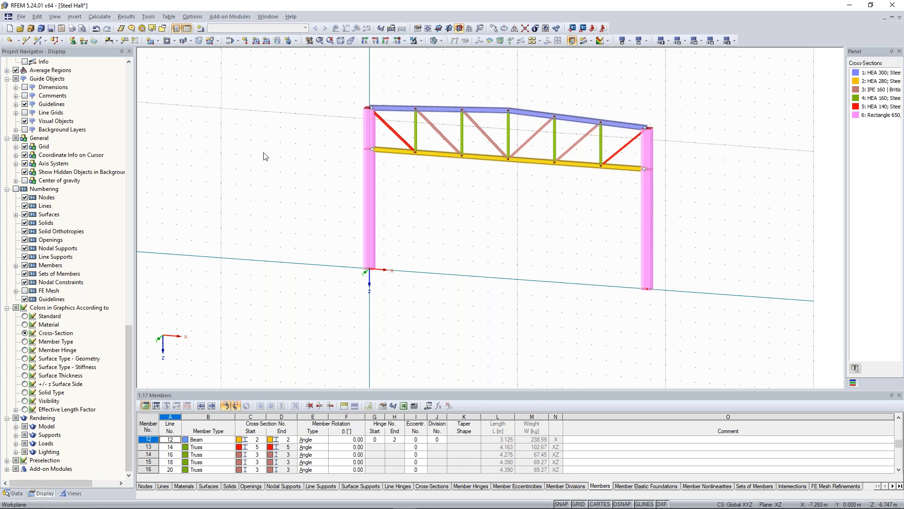
- Assign rigid nodal supports to the base nodes of both columns
left_click(74, 43)
left_click(414, 213)
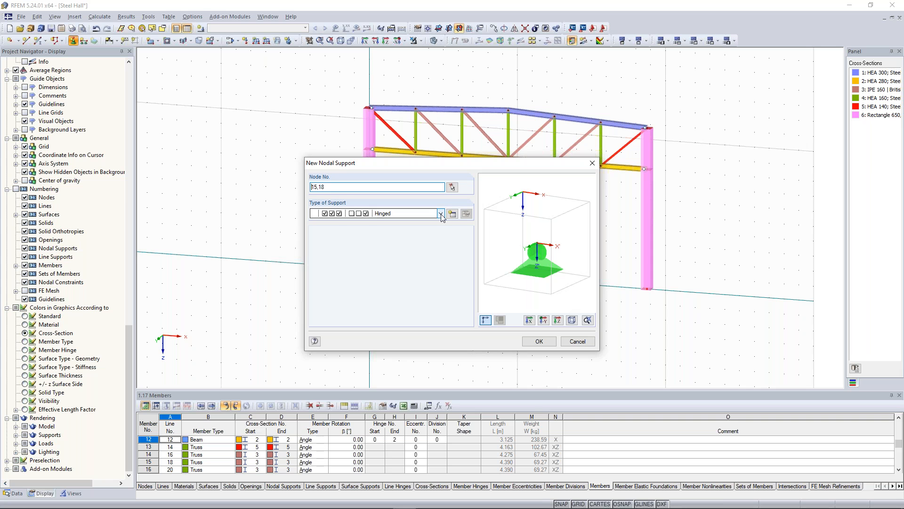
left_click(432, 230)
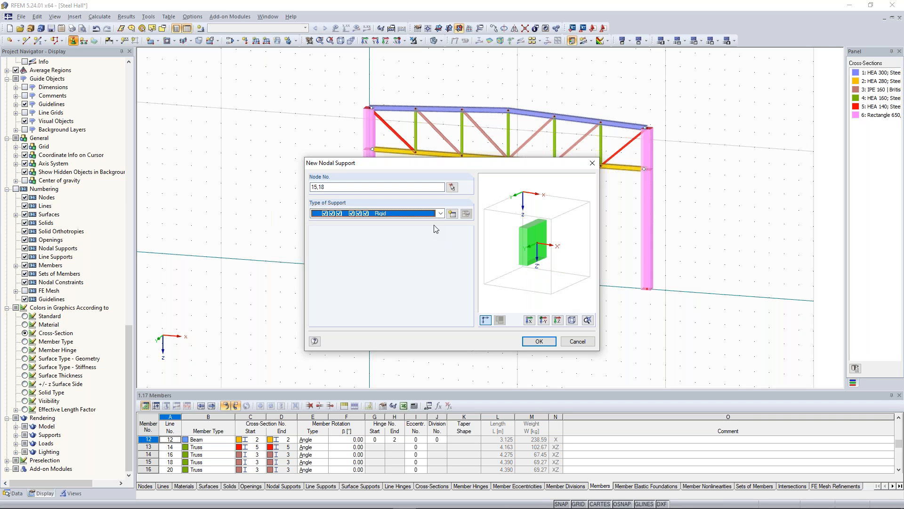
left_click(440, 214)
left_click(429, 231)
left_click(551, 342)
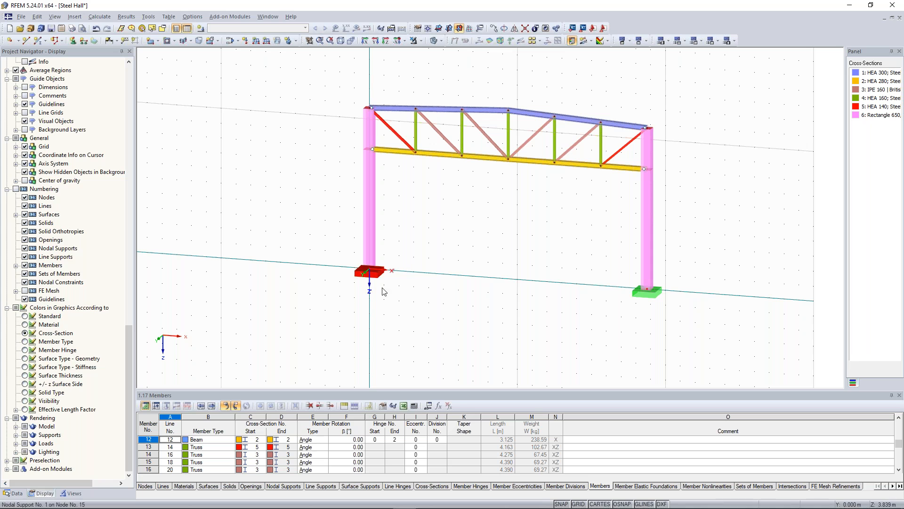
- Calculate load case LC1 - Self-weight and inspect the global deformations u of the frame
middle_click_drag(473, 263, 396, 251, "ctrl")
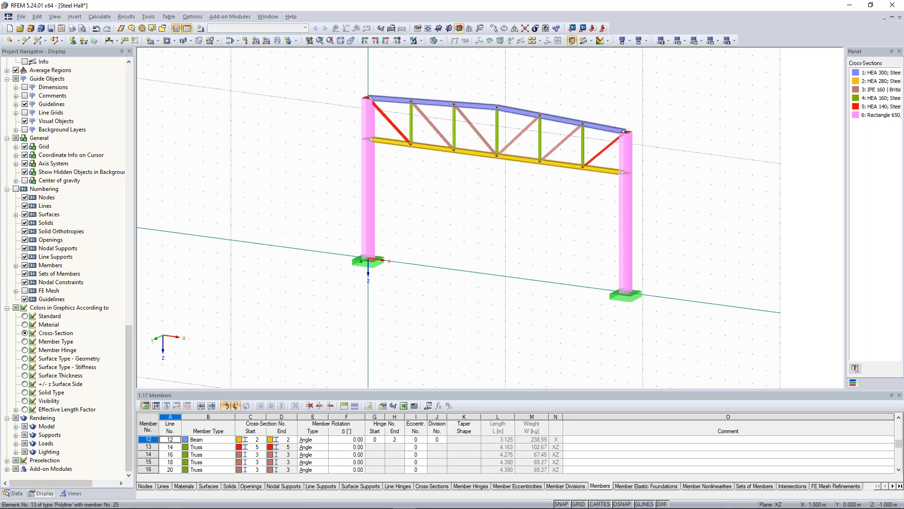
middle_click_drag(396, 250, 388, 247, "ctrl")
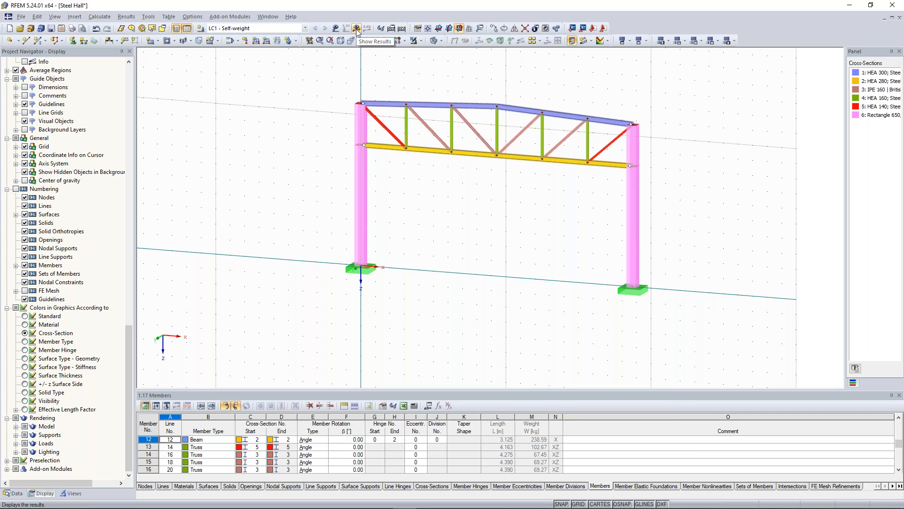
left_click(356, 29)
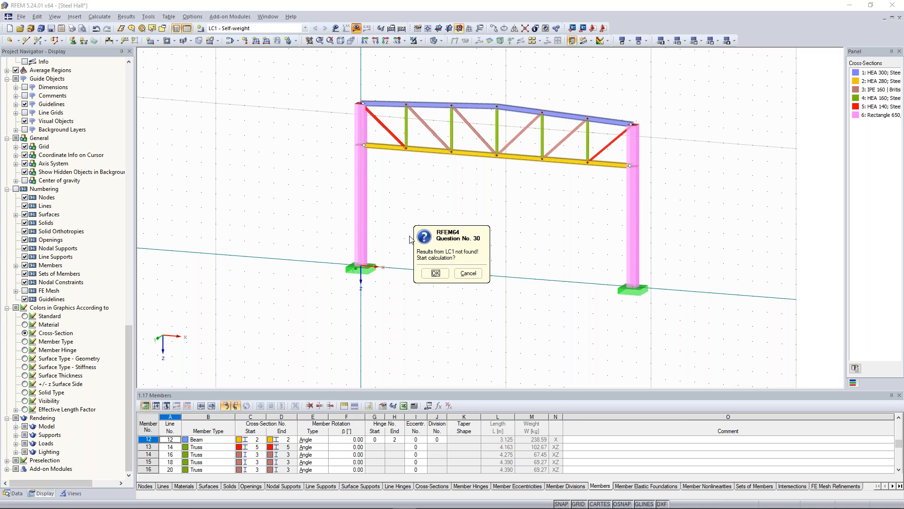
left_click(433, 274)
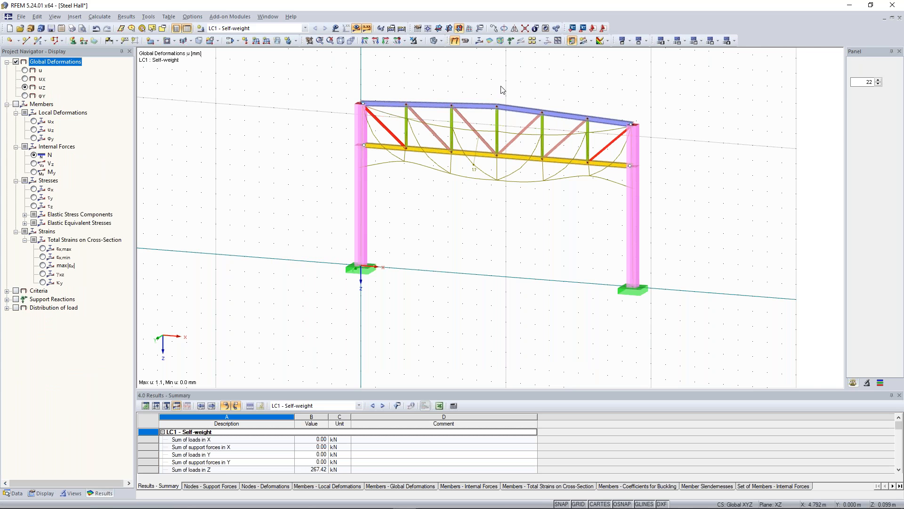
middle_click_drag(537, 79, 551, 85, "ctrl")
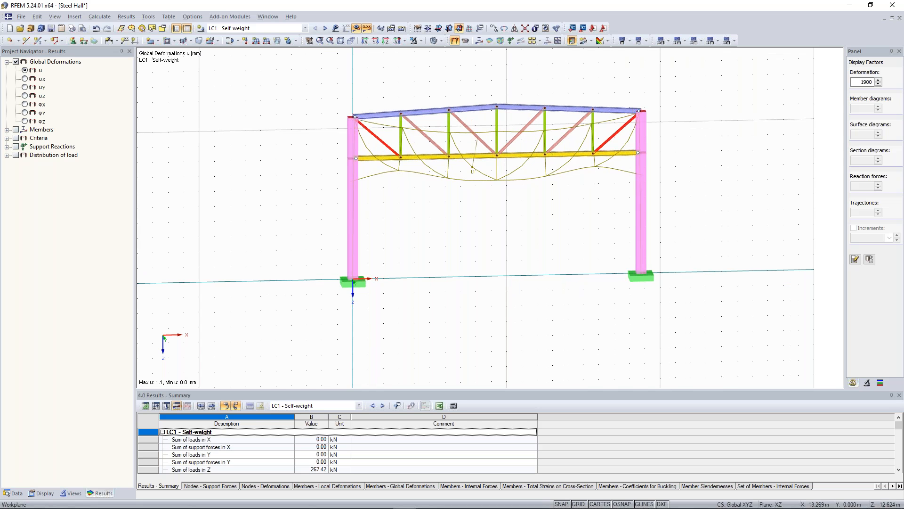
middle_click_drag(551, 85, 541, 92, "ctrl")
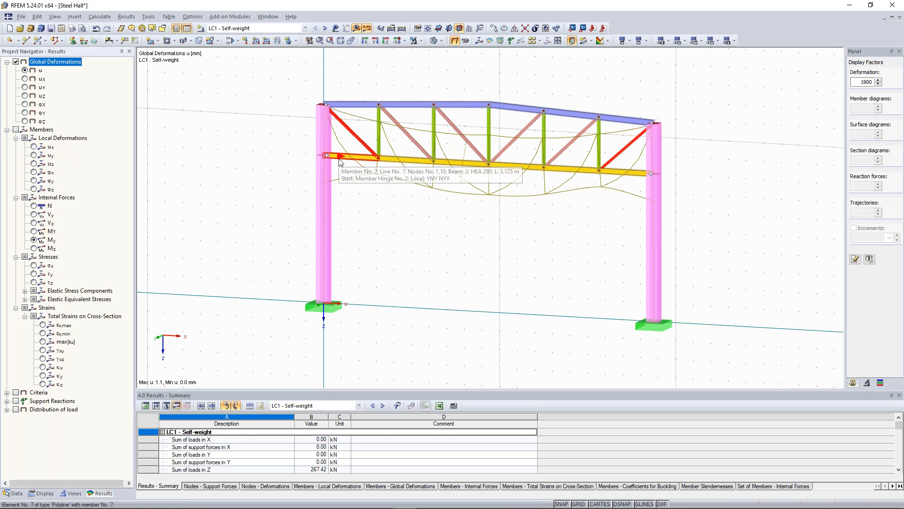
- Display the internal forces N for LC1 and examine the diagrams along the truss members and at the column connection
scroll(543, 221, "up", 1)
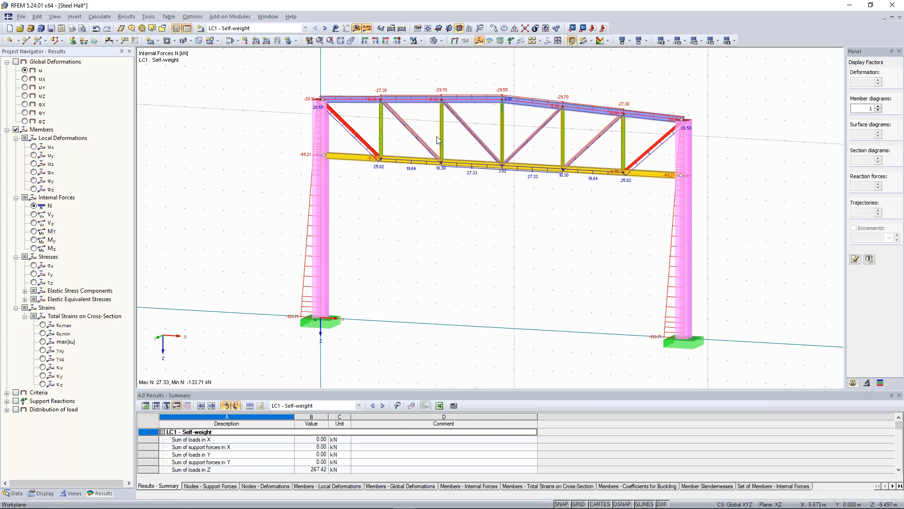
scroll(596, 110, "up", 2)
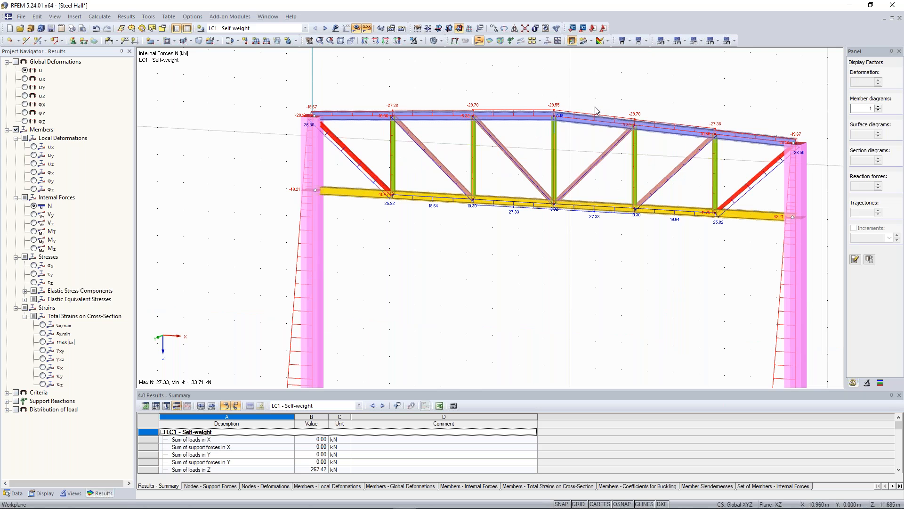
scroll(517, 153, "up", 1)
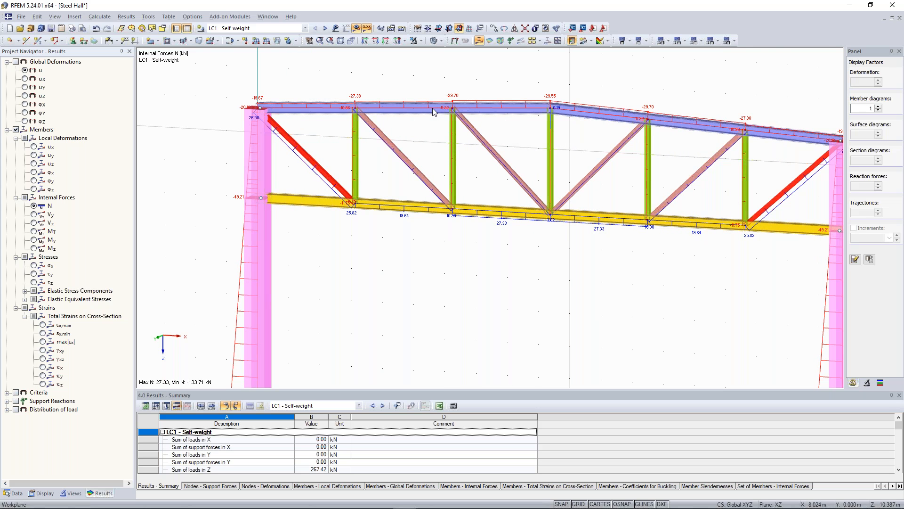
scroll(405, 222, "up", 2)
middle_click_drag(350, 163, 406, 201)
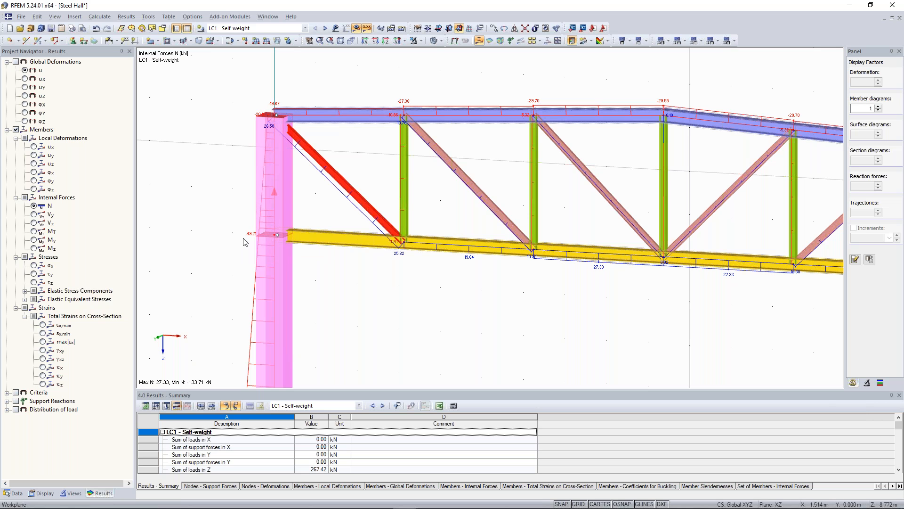
- Display the internal forces V-z and M-y for LC1 in turn and examine them along the truss and at the column connections
left_click(34, 224)
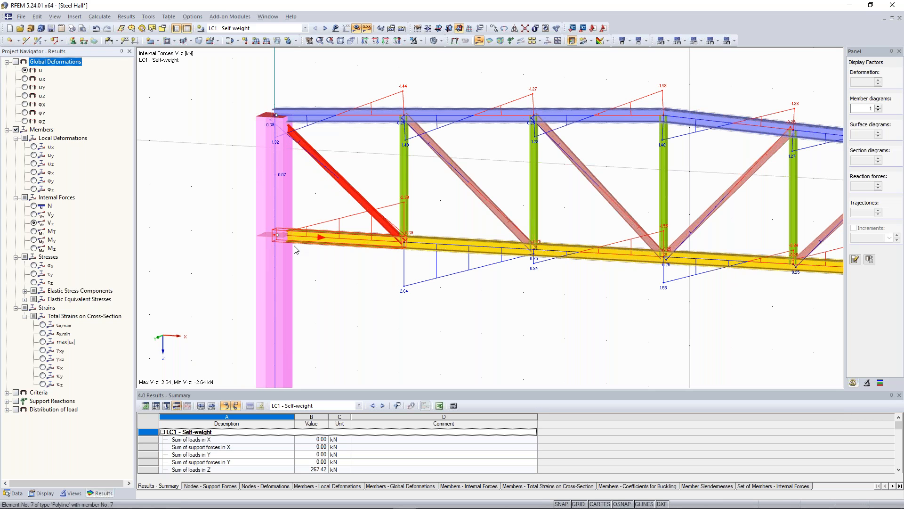
scroll(274, 236, "up", 1)
scroll(273, 236, "up", 1)
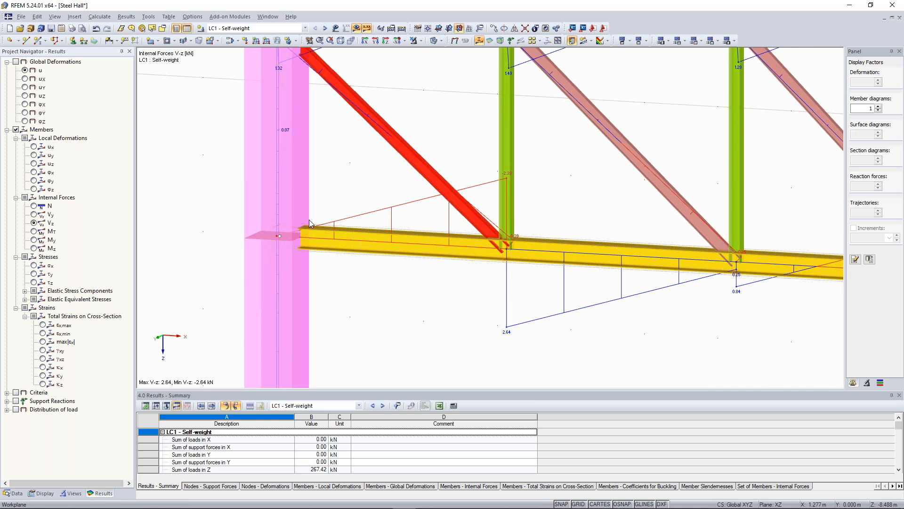
scroll(311, 225, "down", 2)
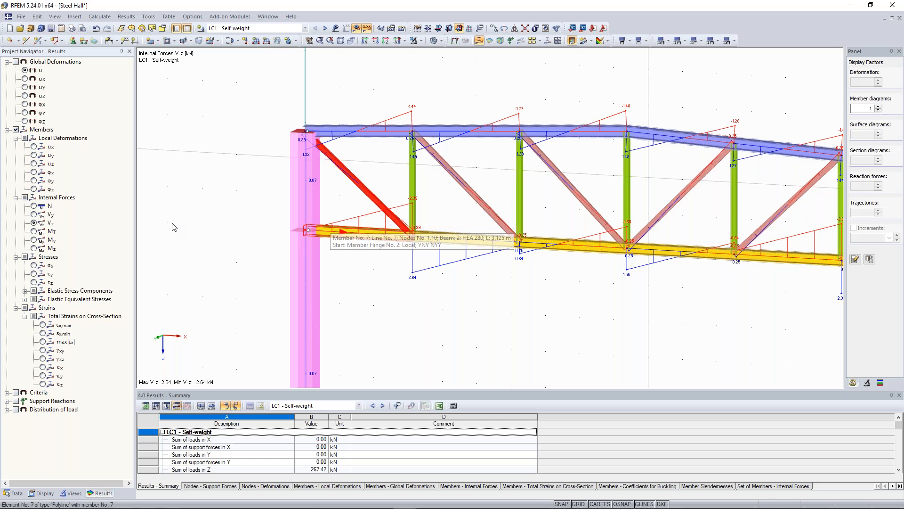
left_click(34, 240)
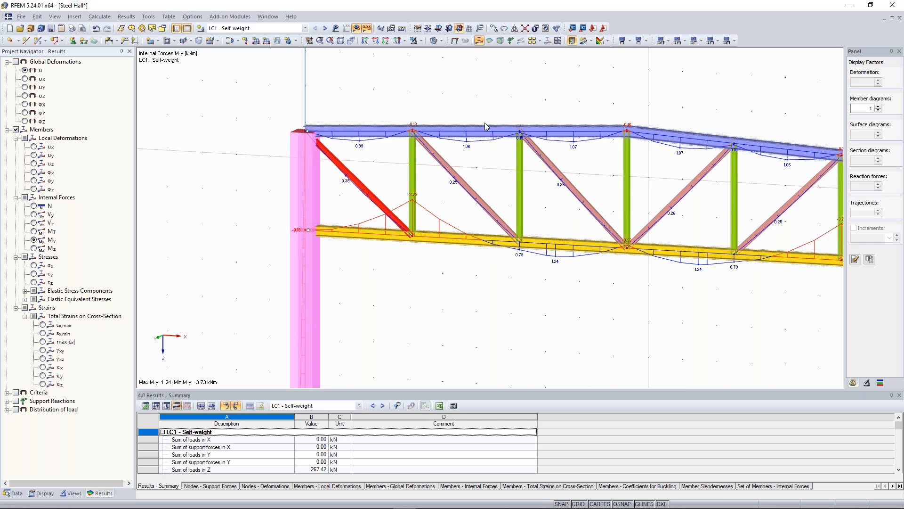
scroll(485, 123, "down", 4)
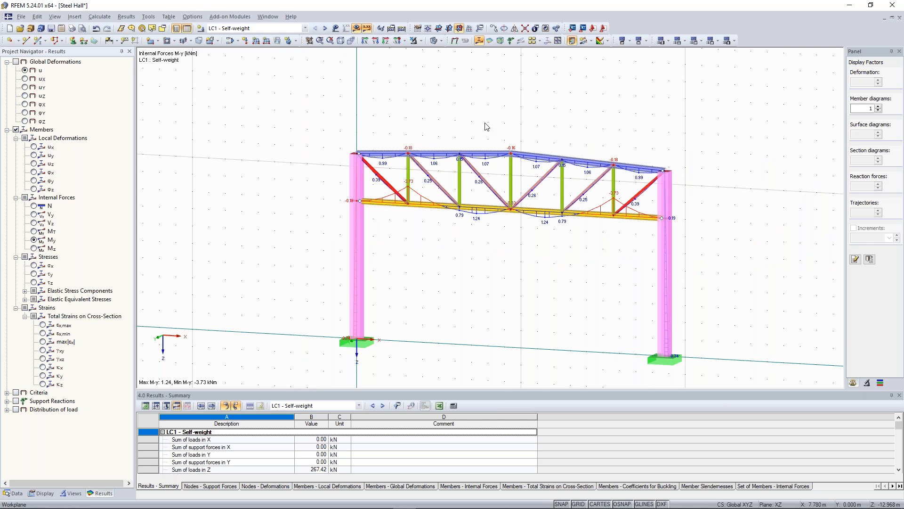
- Fit the work plane's number of grid points dynamically to the size of the model
middle_click_drag(326, 120, 306, 100, "ctrl")
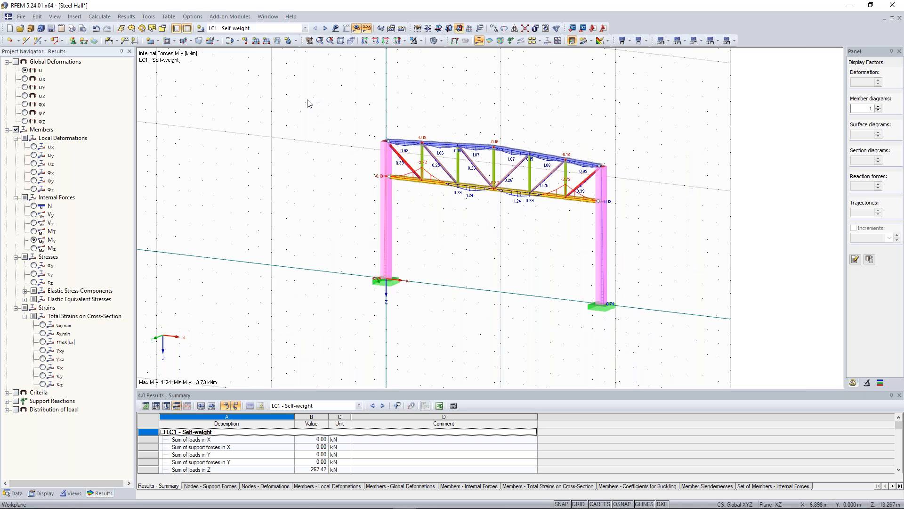
right_click(307, 100)
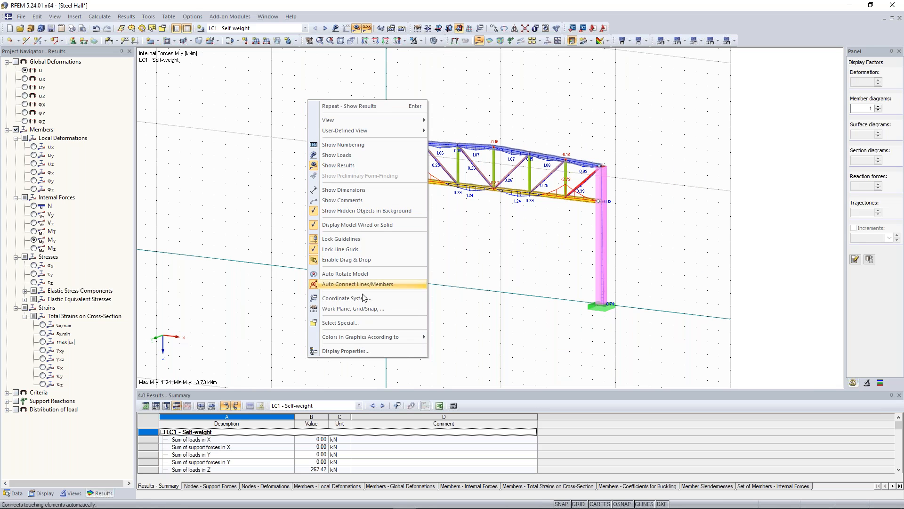
left_click(363, 309)
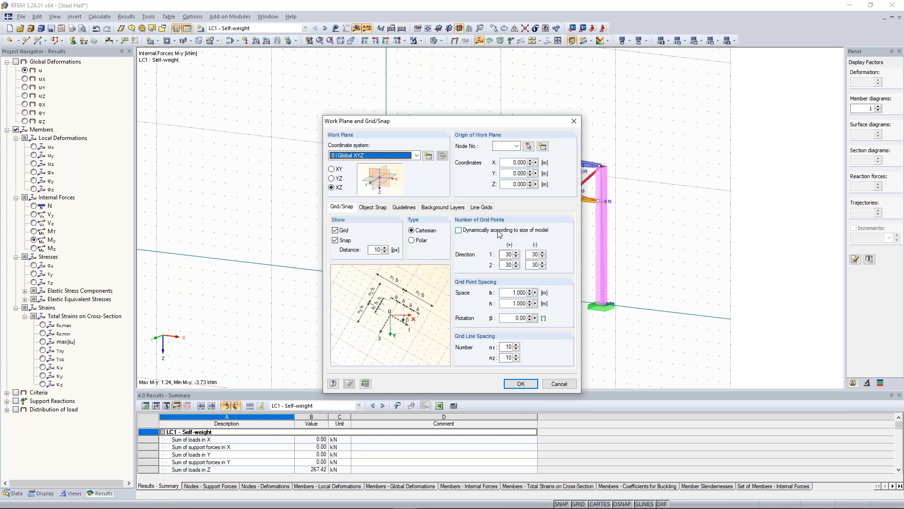
left_click(520, 383)
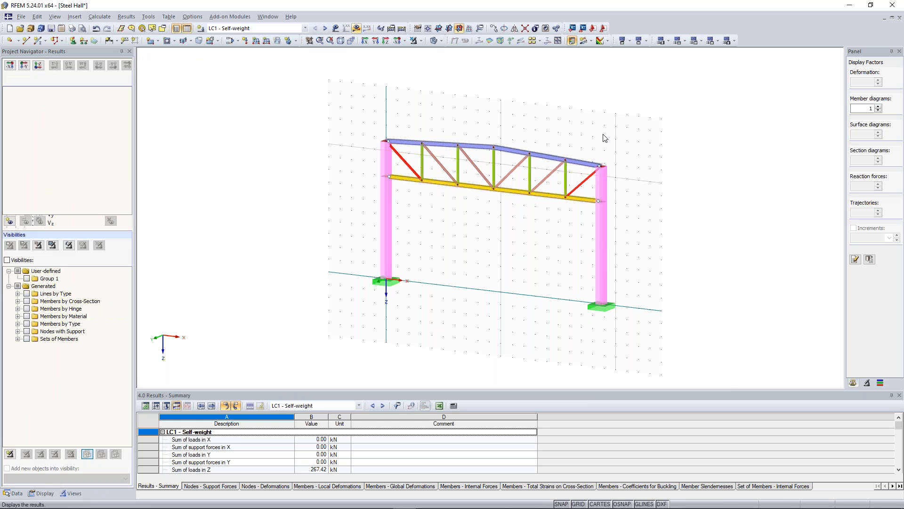
- Copy the entire frame with its supports twice, with a displacement of 9.5 m in Y and 0 m in Z
middle_click_drag(437, 125, 370, 117, "ctrl")
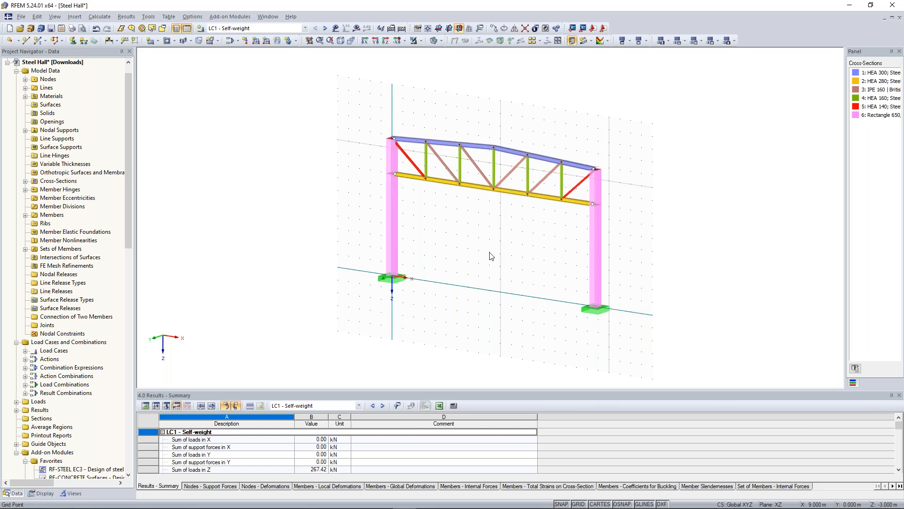
key("ctrl+a")
right_click(600, 218)
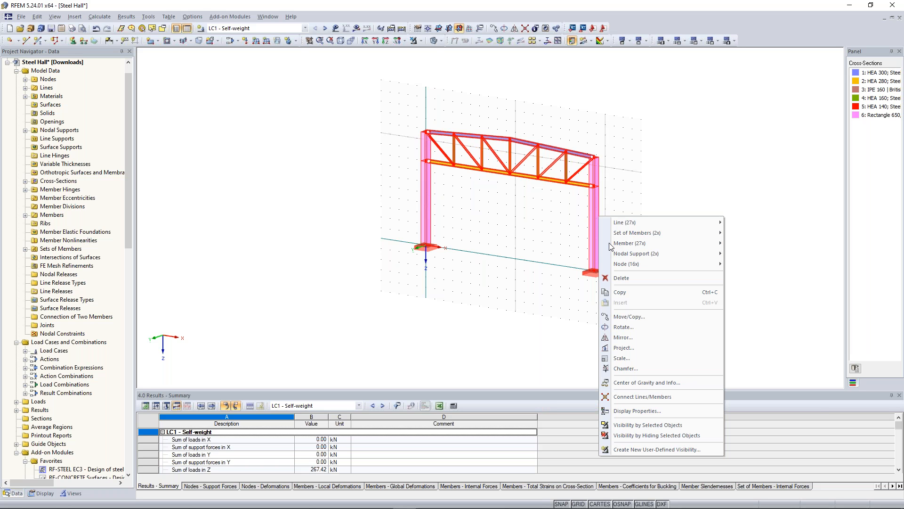
left_click(629, 316)
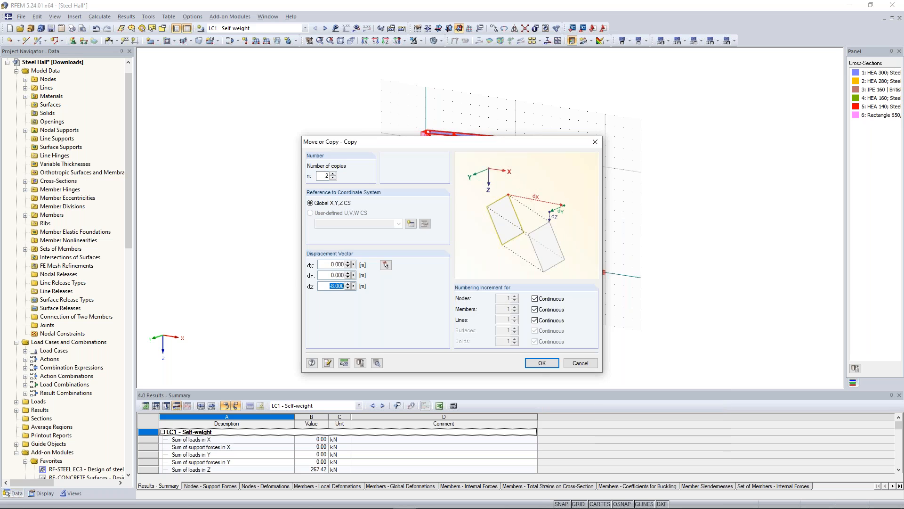
type("0")
left_click(326, 278)
type("9,5")
left_click(542, 364)
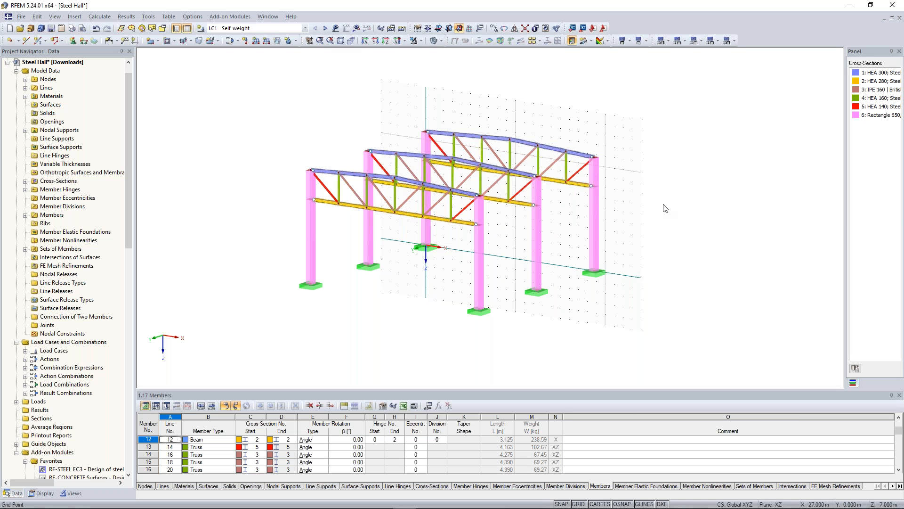
- Set the work plane to XY for modelling the connections between the frames
left_click(439, 29)
left_click(438, 29)
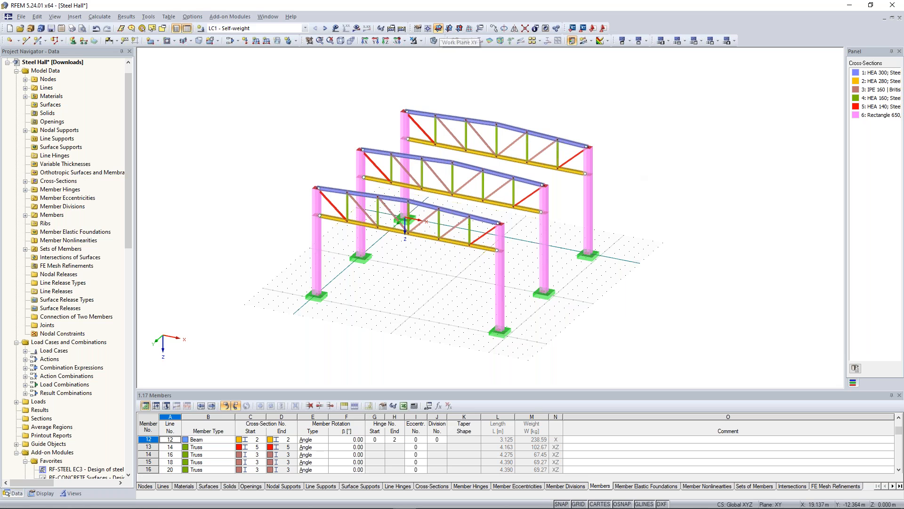
middle_click_drag(646, 207, 567, 141, "ctrl")
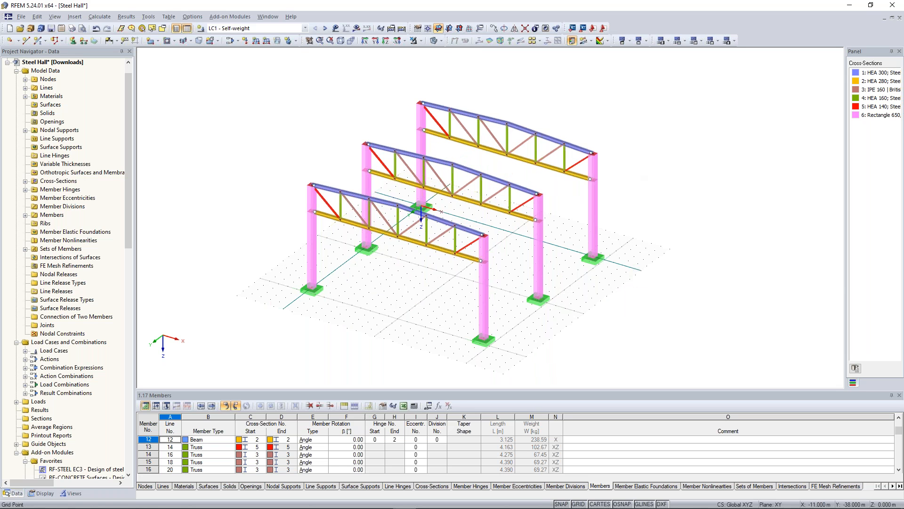
- Begin a new beam member and create an HEA 240 cross-section in Steel S 235 for it
left_click(372, 150)
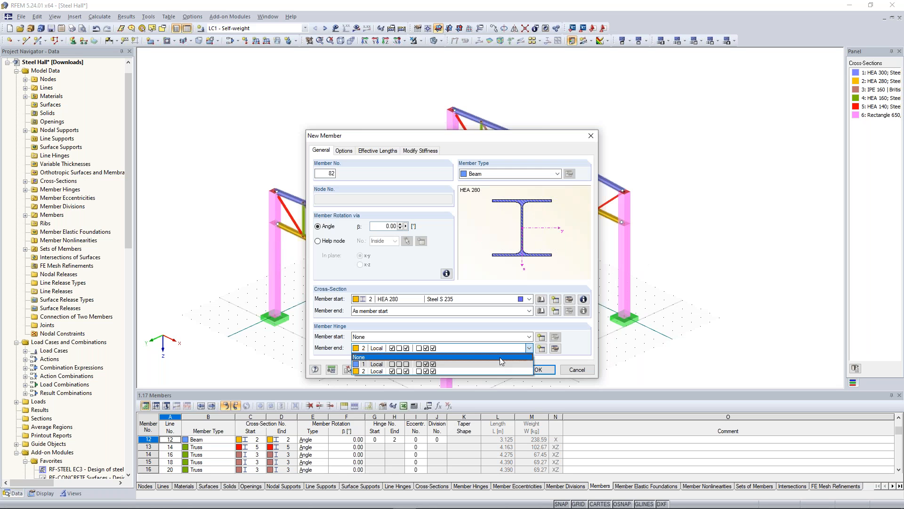
left_click(499, 357)
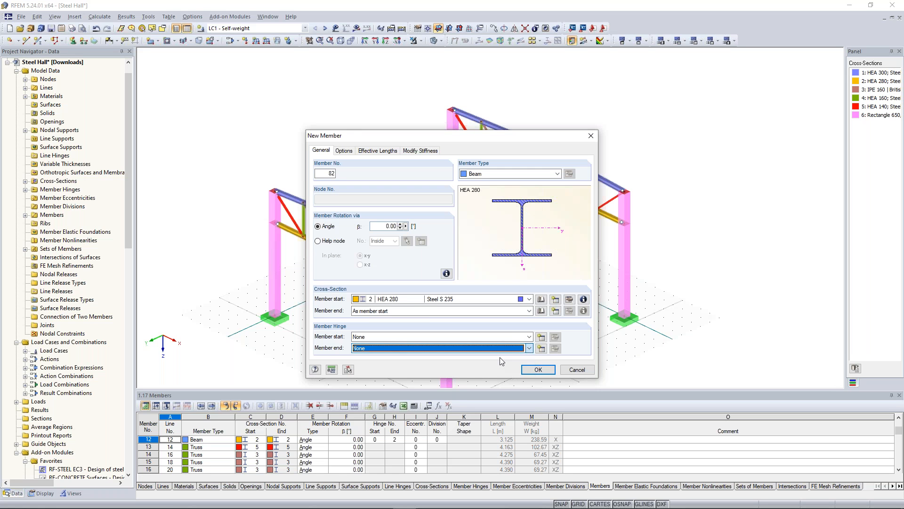
left_click(556, 299)
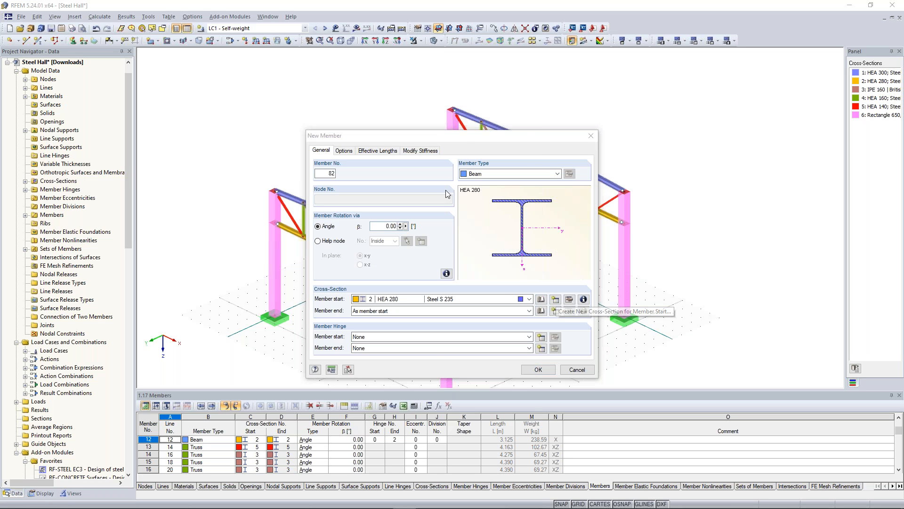
left_click(555, 300)
type("hea ")
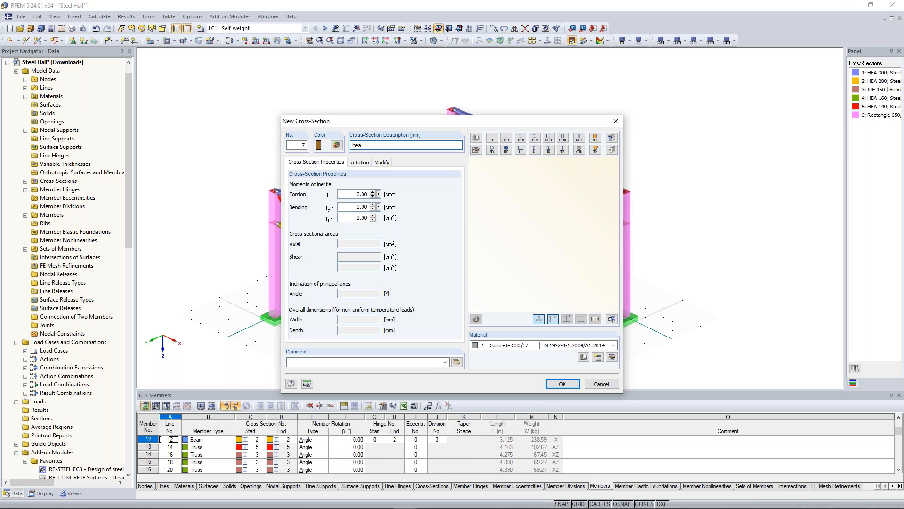
type("240")
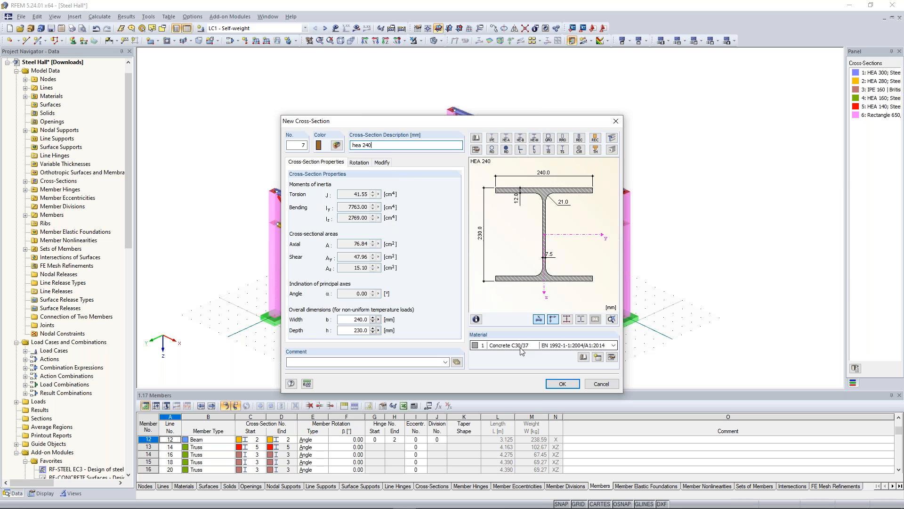
left_click(562, 384)
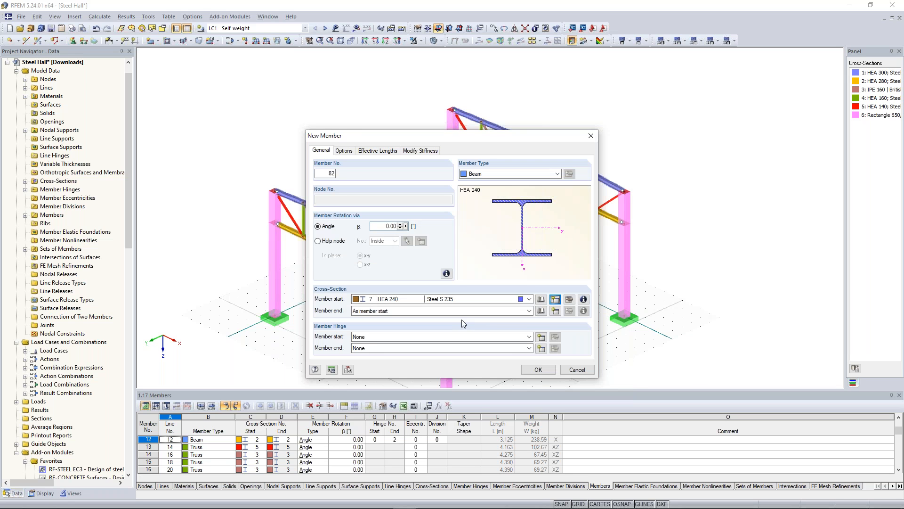
- Assign member hinge 1 to both the start and the end of the new HEA 240 beam and accept its definition
left_click_drag(488, 143, 471, 230)
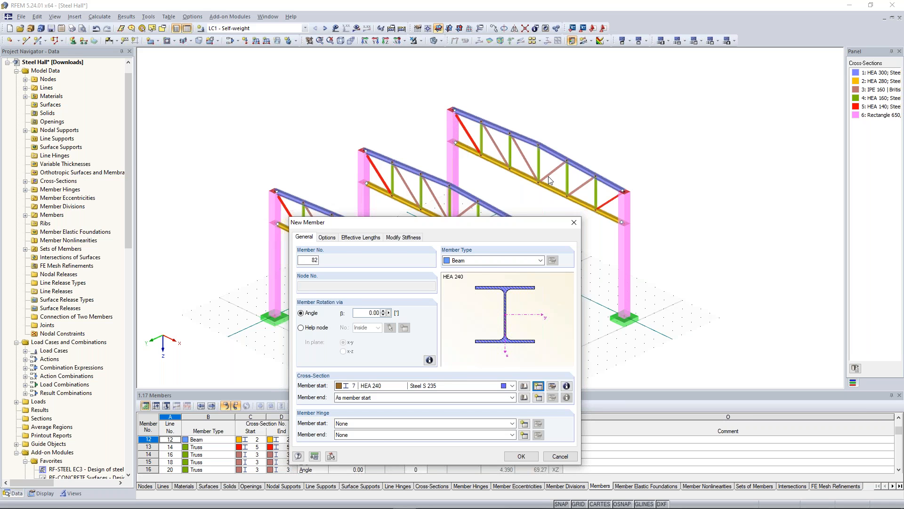
left_click(520, 337)
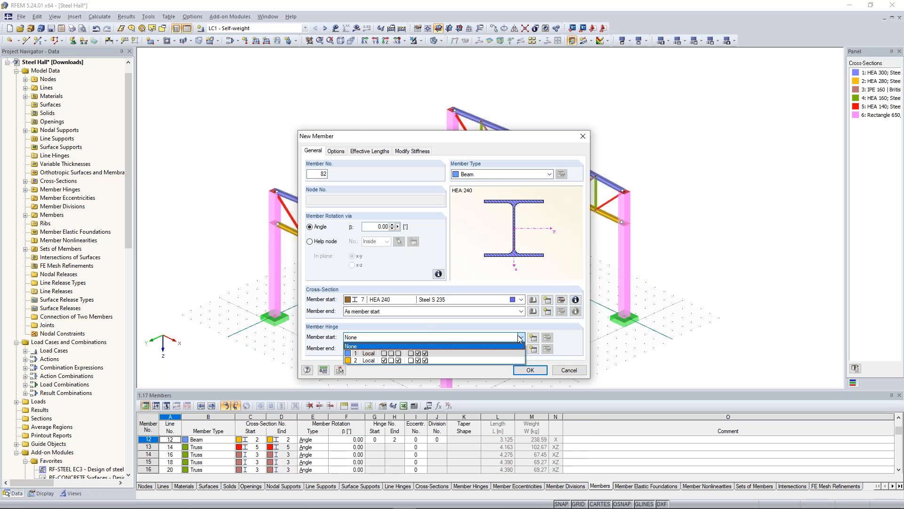
left_click(484, 354)
left_click(483, 349)
left_click(482, 364)
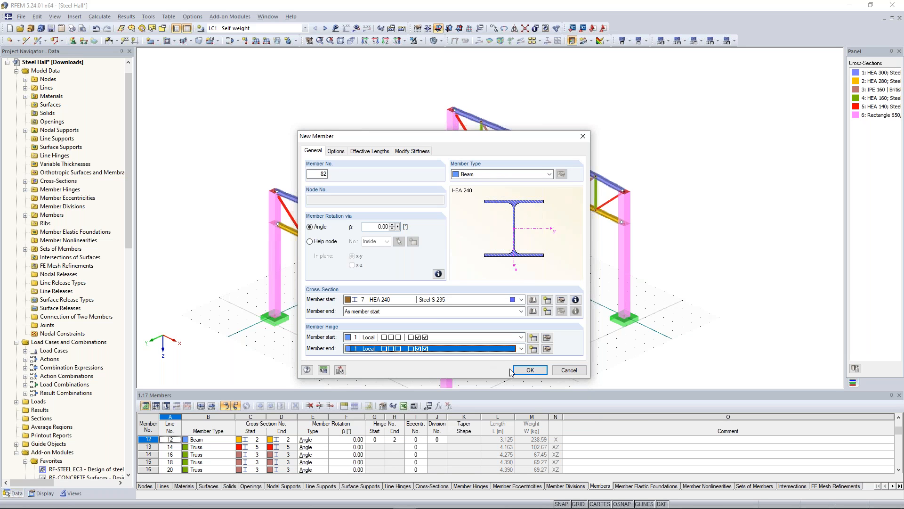
left_click(530, 370)
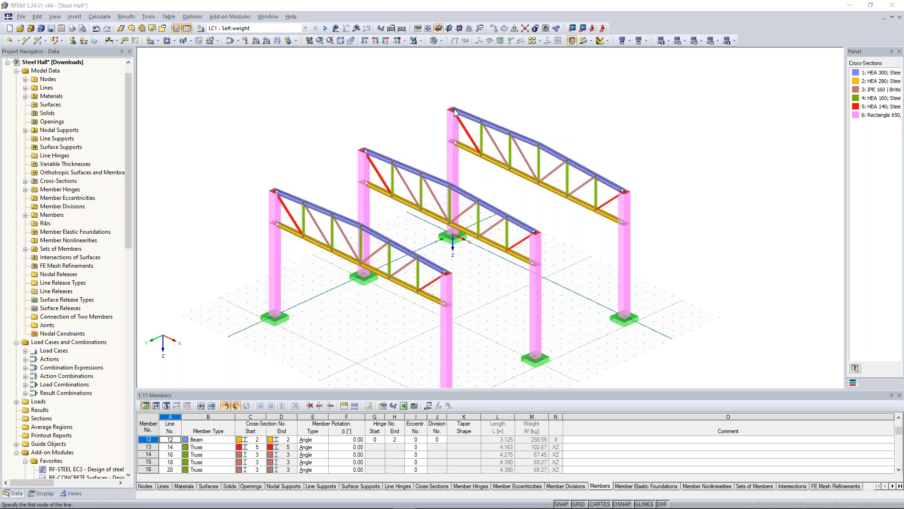
- Place HEA 240 beams between the first two frames at both eaves and at the ridge
left_click(452, 109)
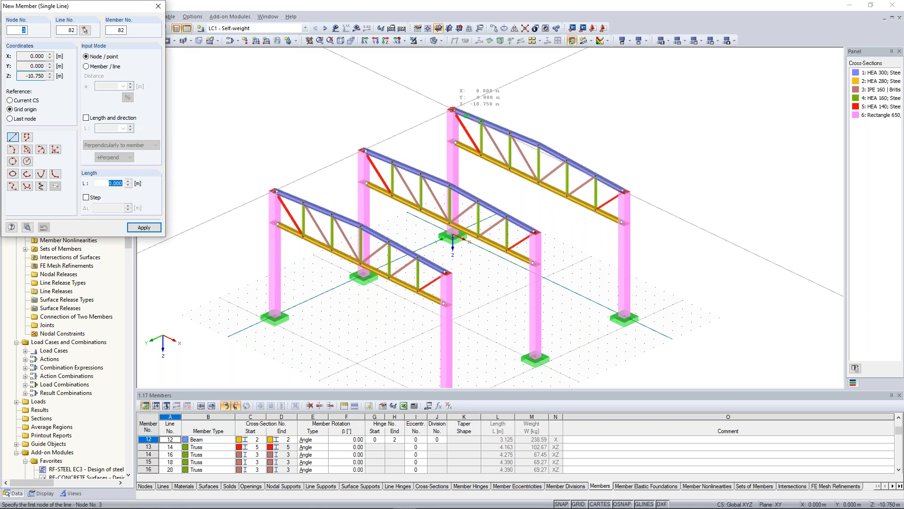
left_click(365, 150)
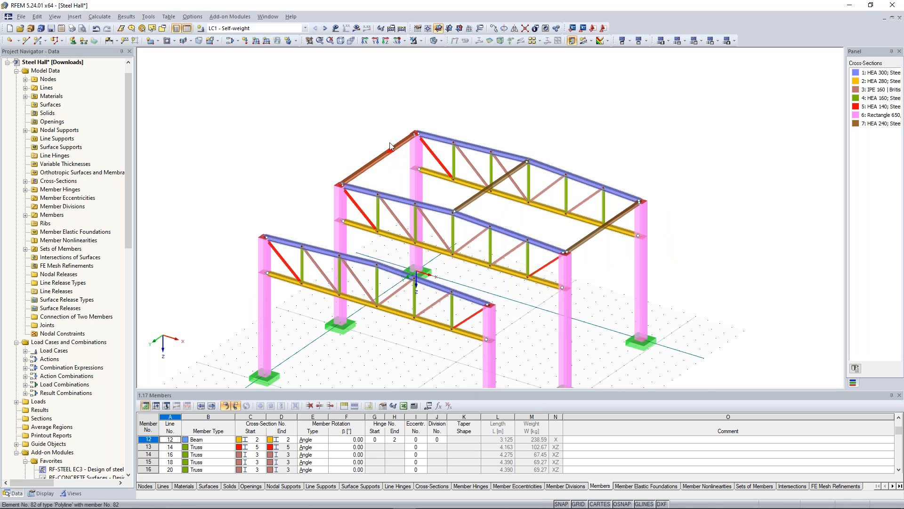
scroll(389, 142, "up", 2)
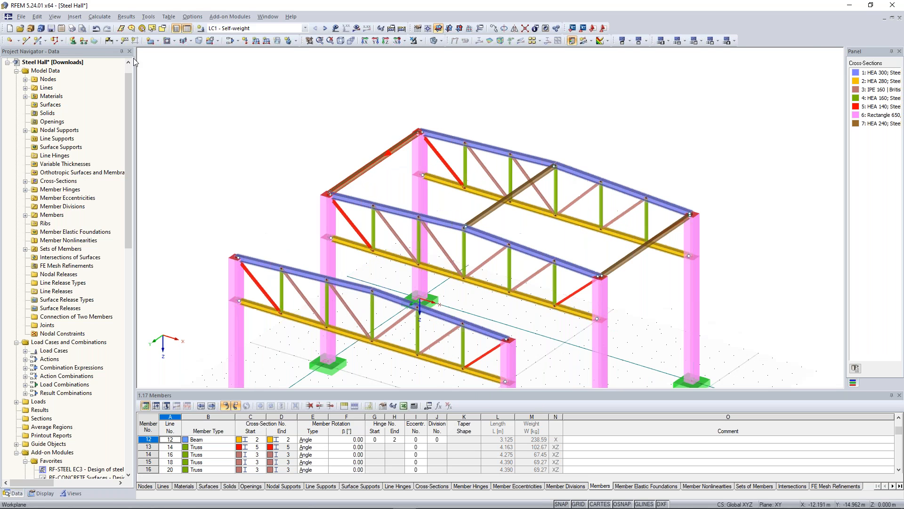
- Define another HEA 240 beam member with its end hinge set to None
left_click(39, 42)
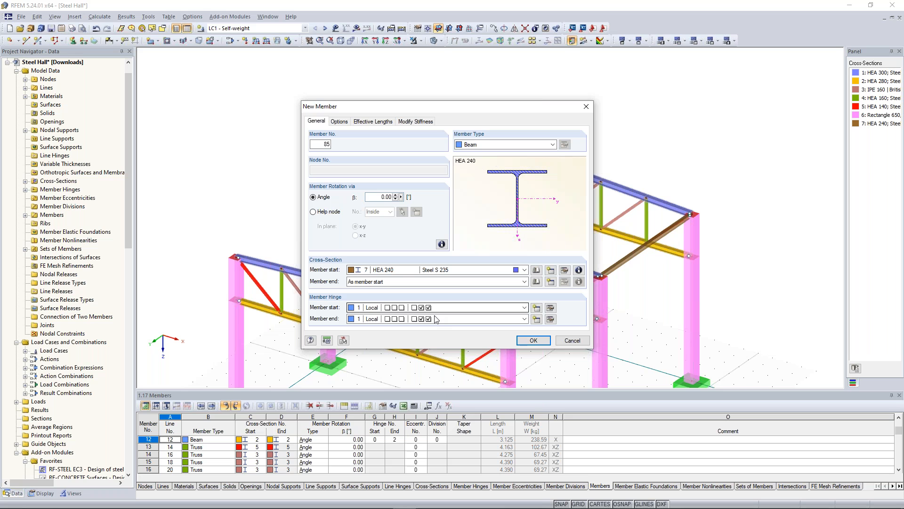
left_click(508, 320)
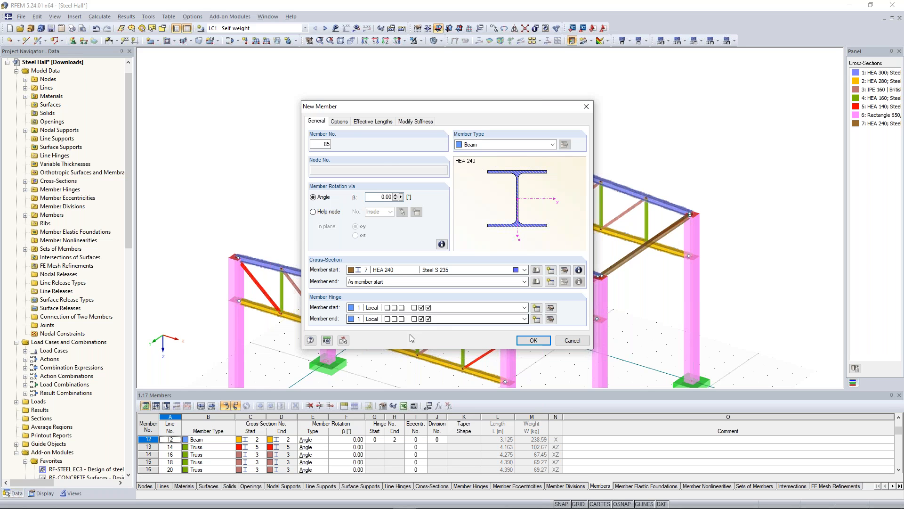
left_click(410, 334)
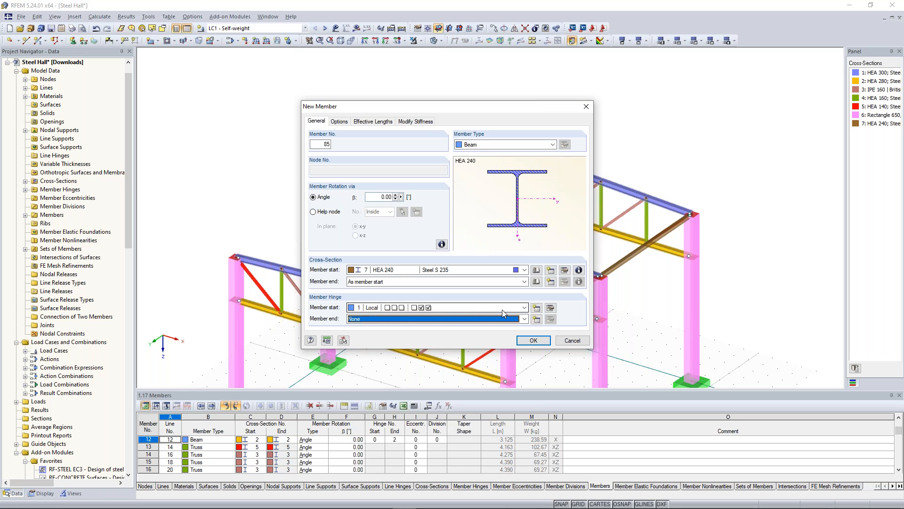
left_click(542, 342)
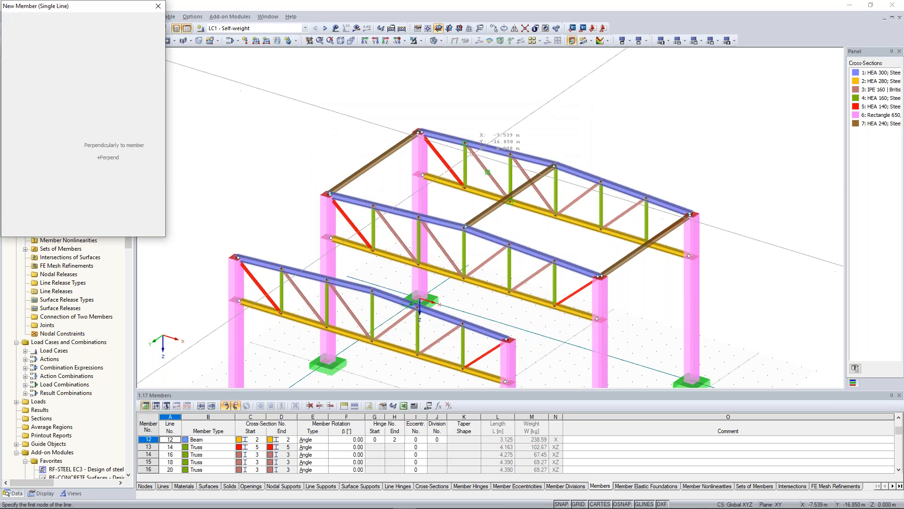
- Place the HEA 240 beams between the first two frames at the intermediate upper chord nodes
left_click(465, 143)
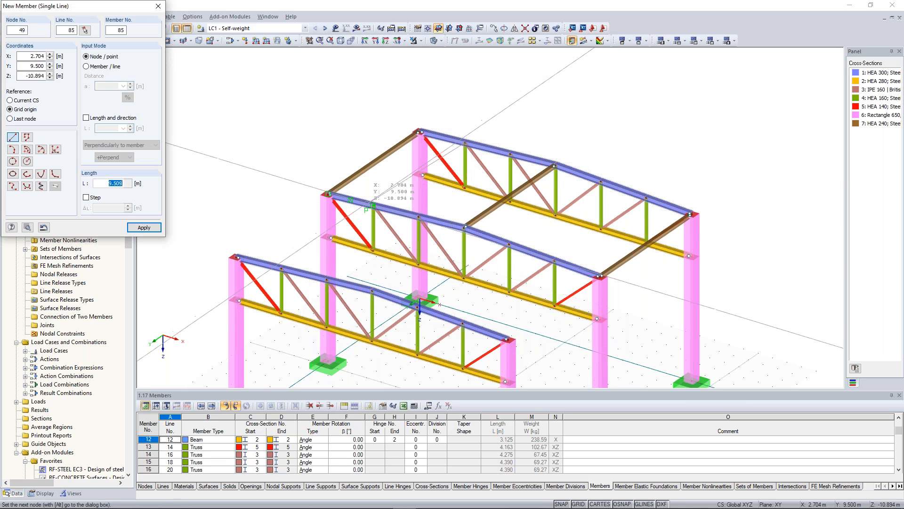
key("alt")
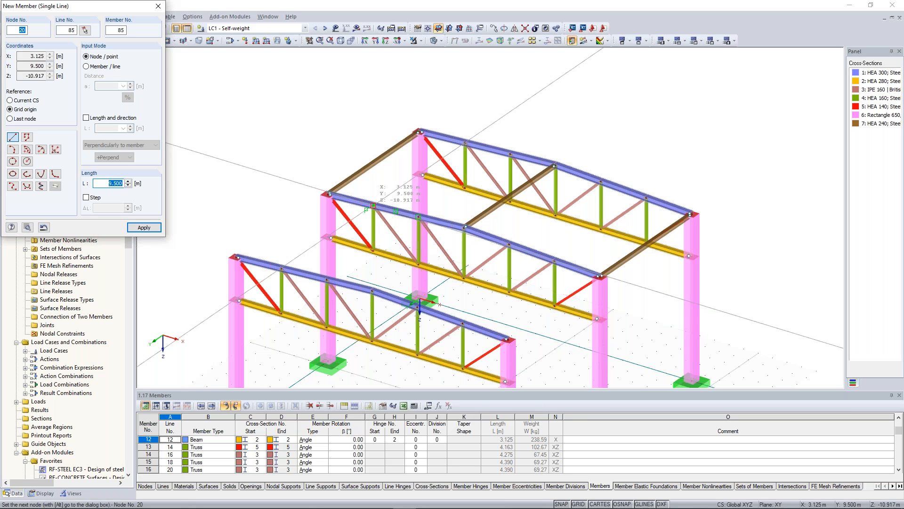
left_click(373, 206)
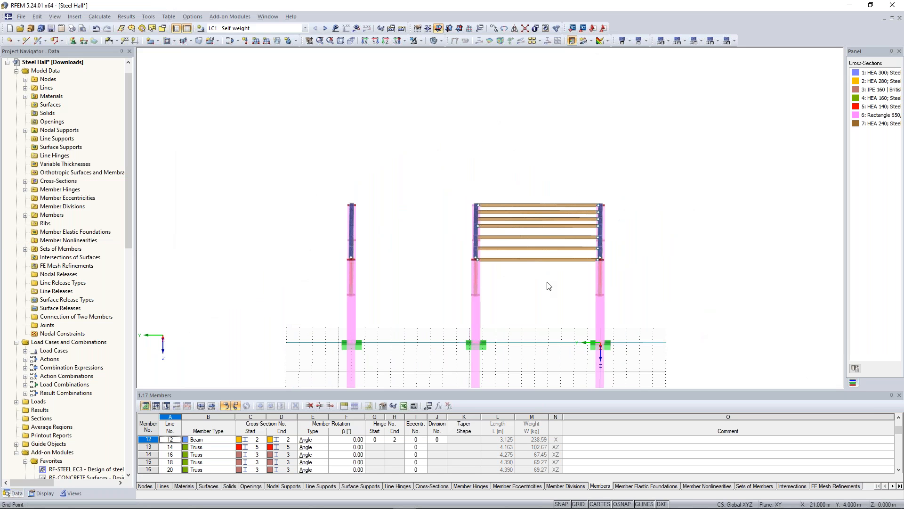
- Copy all HEA 240 beams from the first bay into the bay between the second and third frames
middle_click_drag(547, 282, 553, 280, "ctrl")
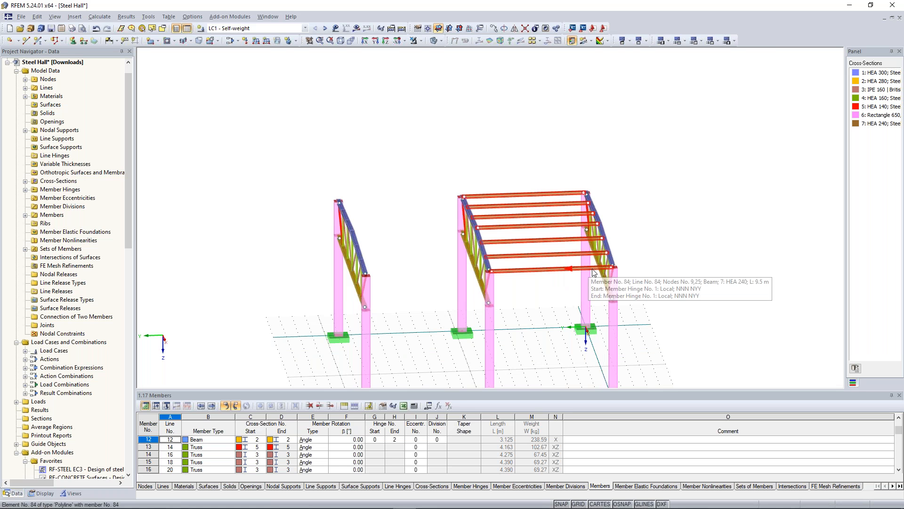
left_click_drag(588, 269, 491, 273, "ctrl")
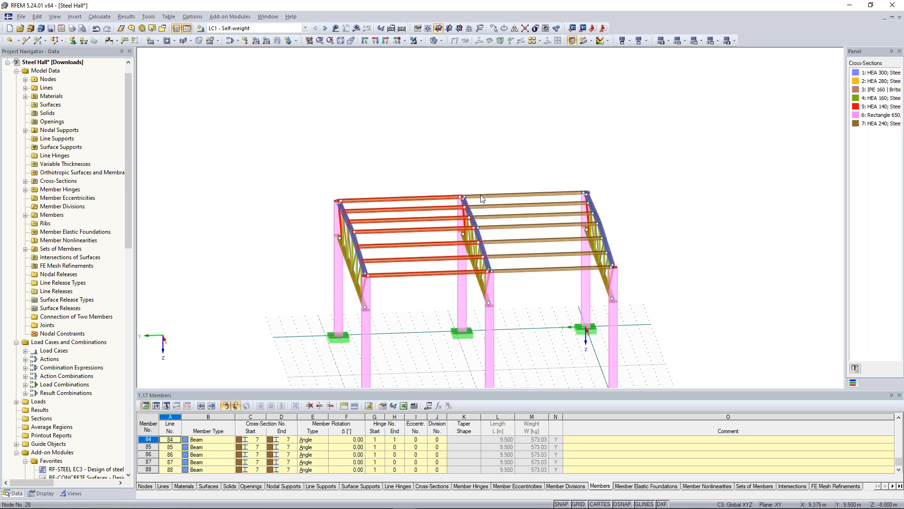
left_click(443, 154)
- Examine how the HEA 240 beams meet the upper chord nodes of the middle frame
middle_click_drag(451, 154, 683, 163, "ctrl")
scroll(692, 217, "down", 1)
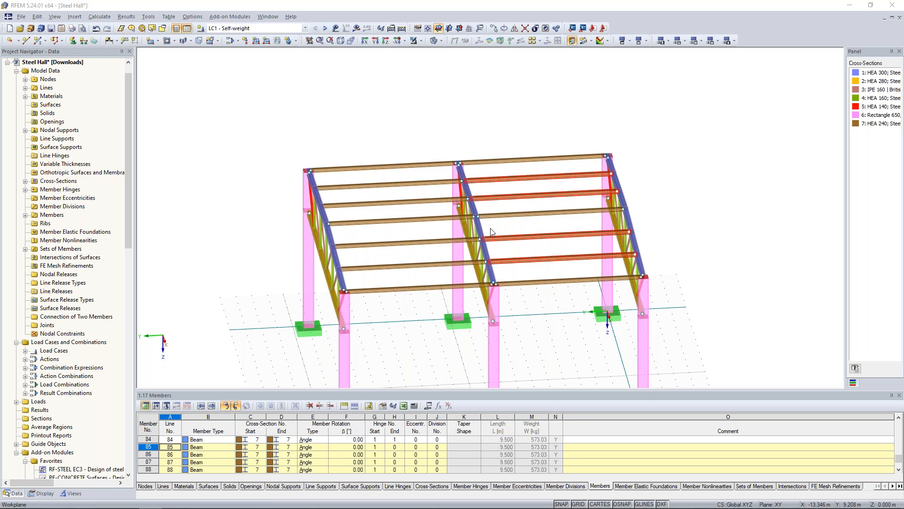
scroll(491, 228, "up", 5)
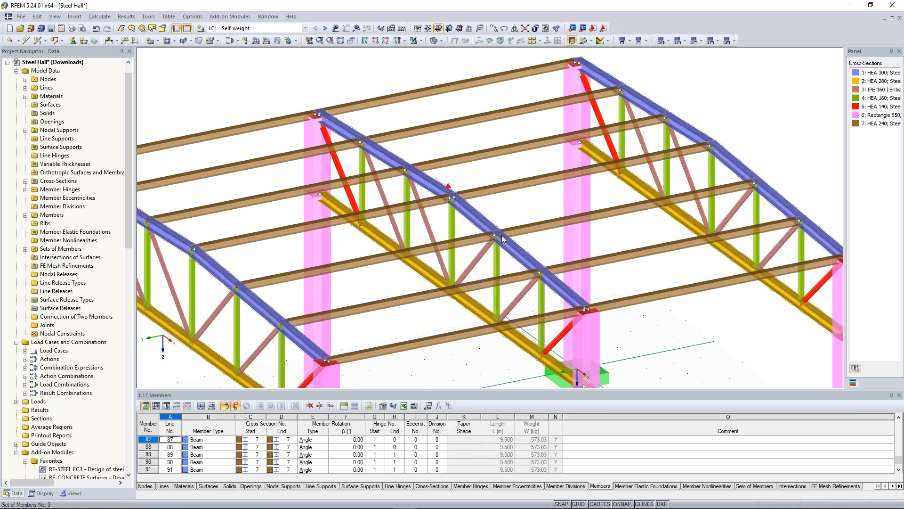
scroll(497, 237, "up", 2)
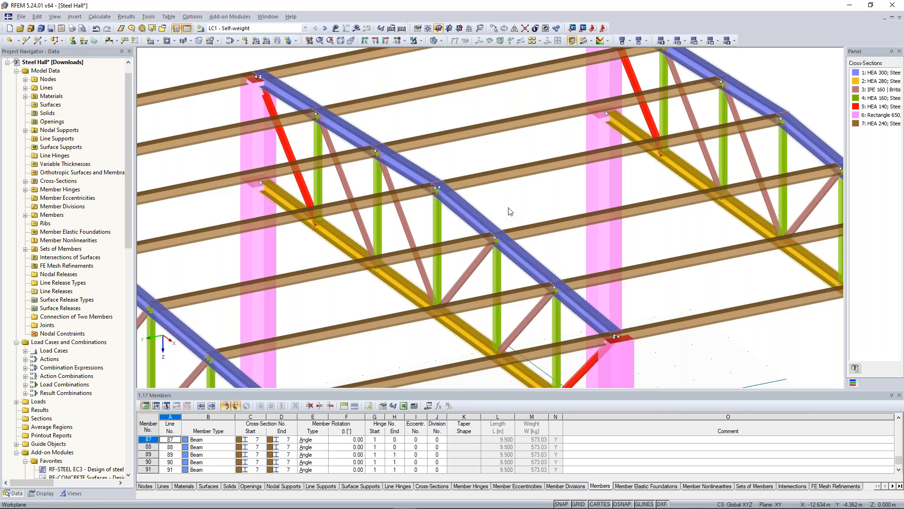
middle_click_drag(500, 249, 434, 262, "ctrl")
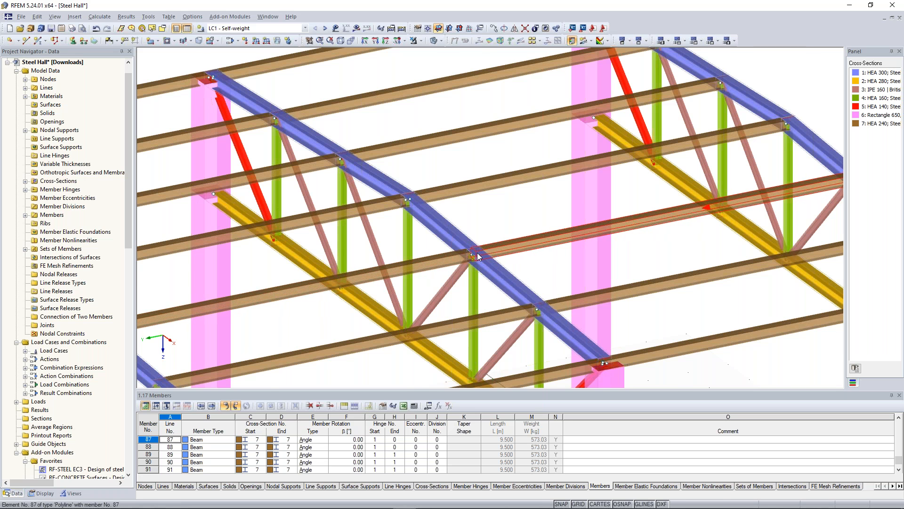
scroll(474, 255, "up", 1)
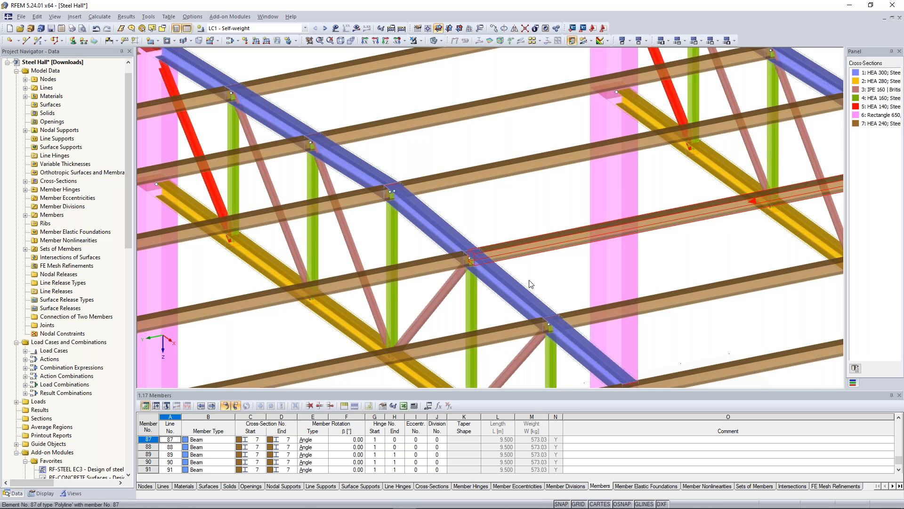
scroll(532, 266, "up", 1)
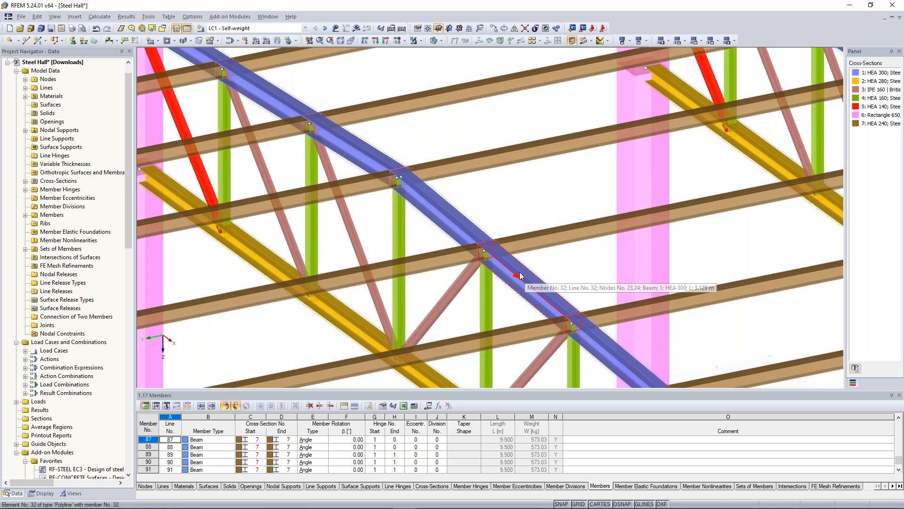
scroll(534, 209, "up", 1)
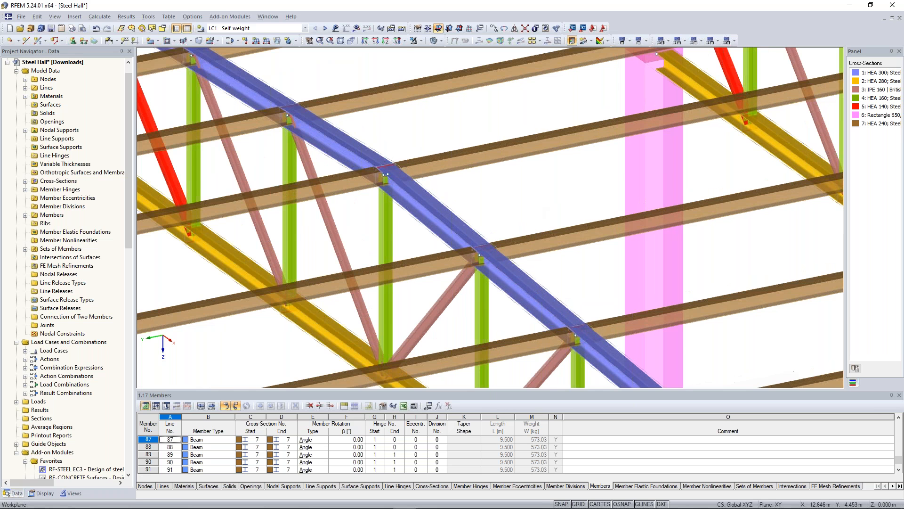
- Edit the four intermediate HEA 240 beams in the first bay and start a new global, special-type (scissor) hinge for their ends
scroll(519, 211, "down", 3)
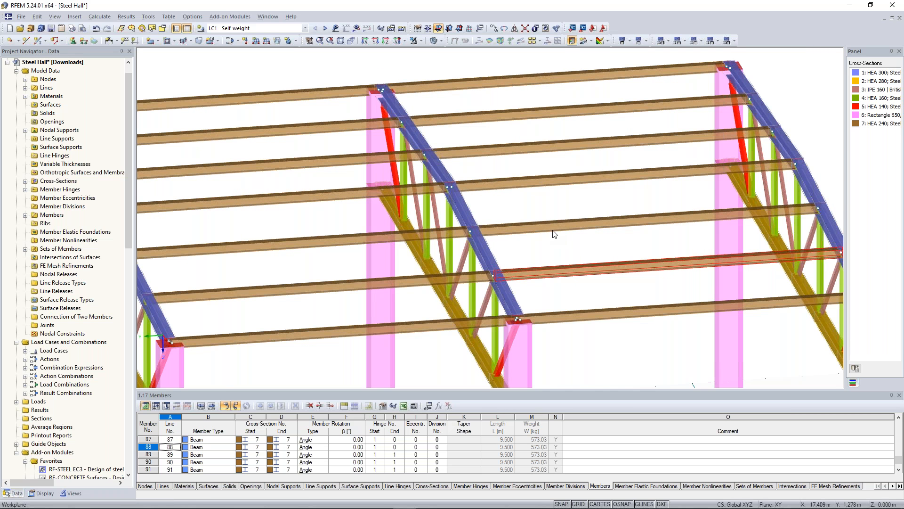
left_click(573, 225, "ctrl")
left_click(501, 147, "ctrl")
left_click(496, 119, "ctrl")
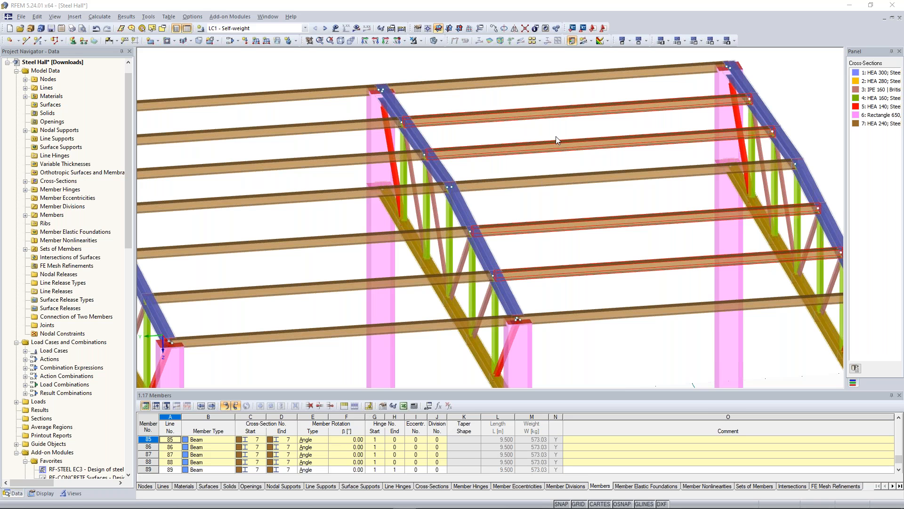
left_click(309, 227)
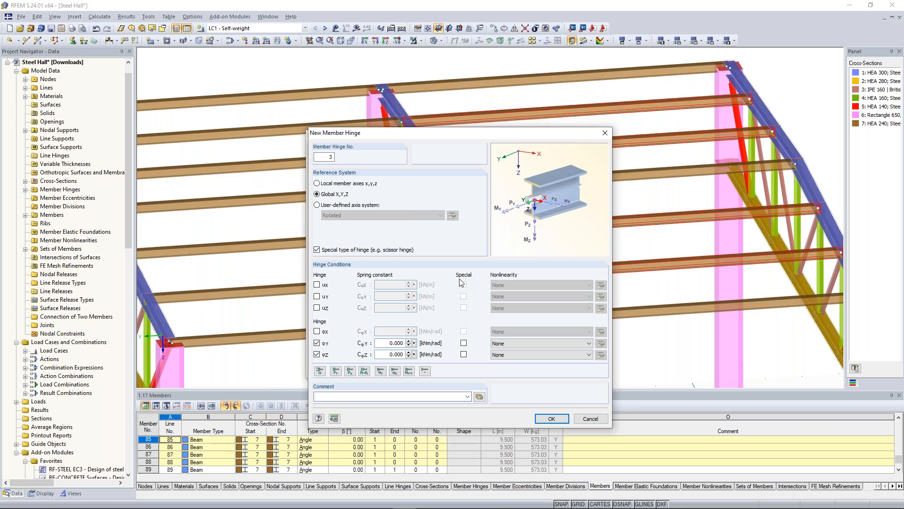
- Release uY, φX, φY and φZ with the Special option in the new hinge and apply it to the selected beams' ends
left_click(464, 354)
left_click(464, 344)
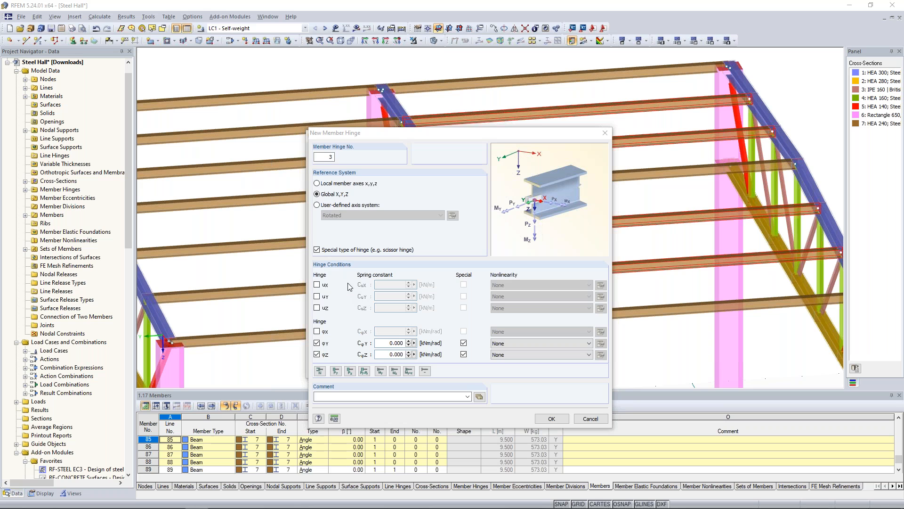
left_click(317, 299)
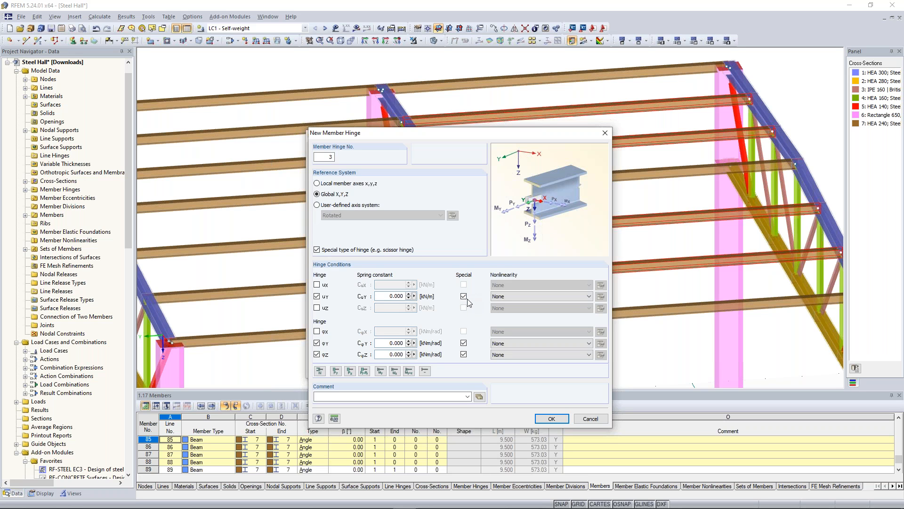
left_click(323, 333)
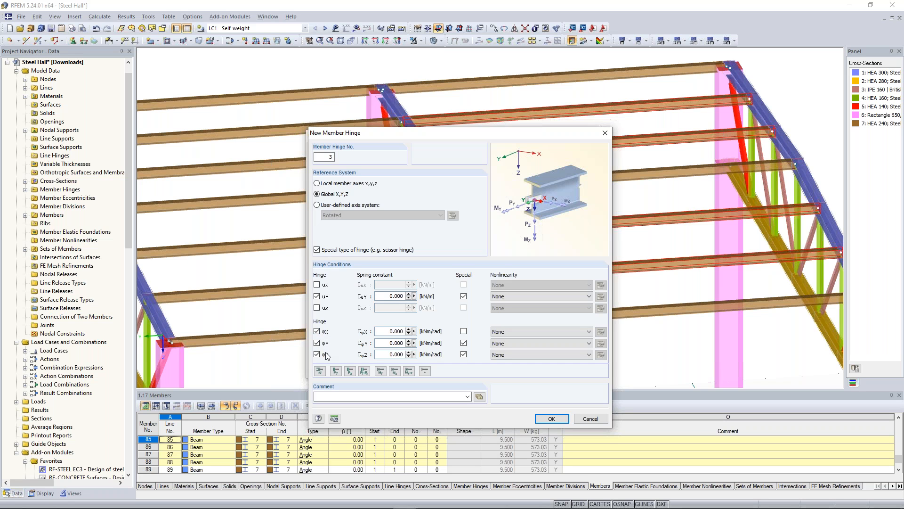
left_click(464, 331)
left_click(552, 421)
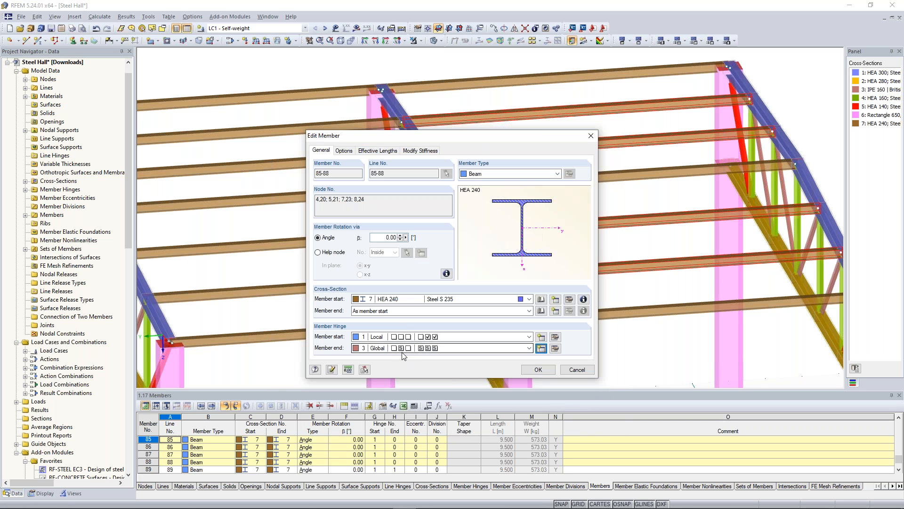
left_click(542, 369)
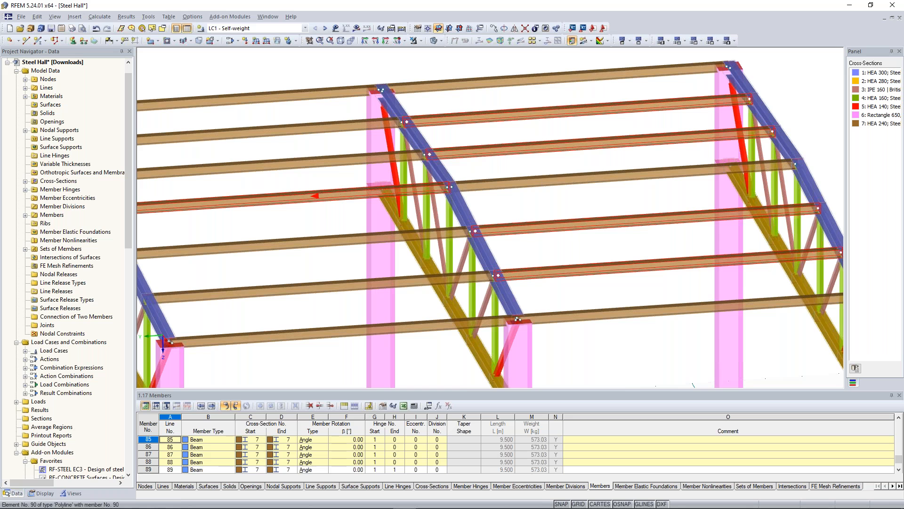
- Assign scissor hinge 3 to the start of the four intermediate HEA 240 beams in the second bay
middle_click_drag(430, 216, 432, 300, "ctrl")
scroll(430, 315, "down", 2)
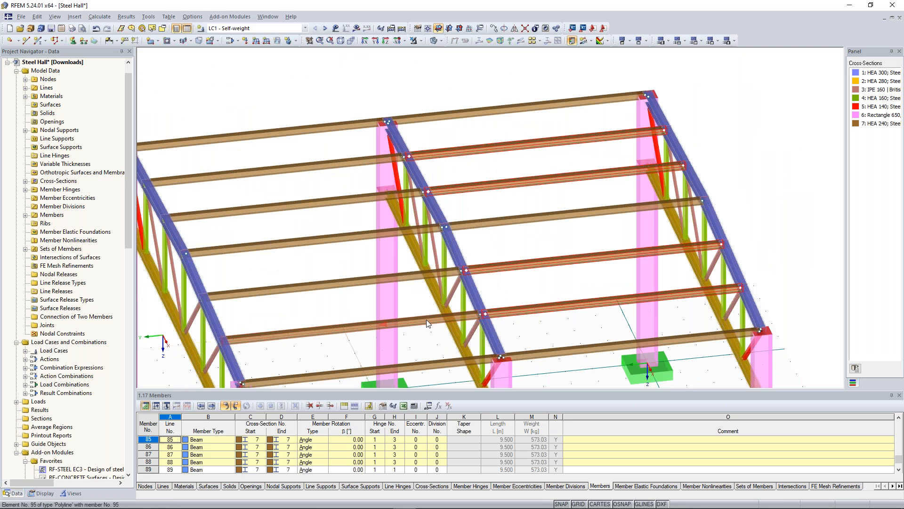
left_click(380, 192, "ctrl")
left_click(363, 163, "ctrl")
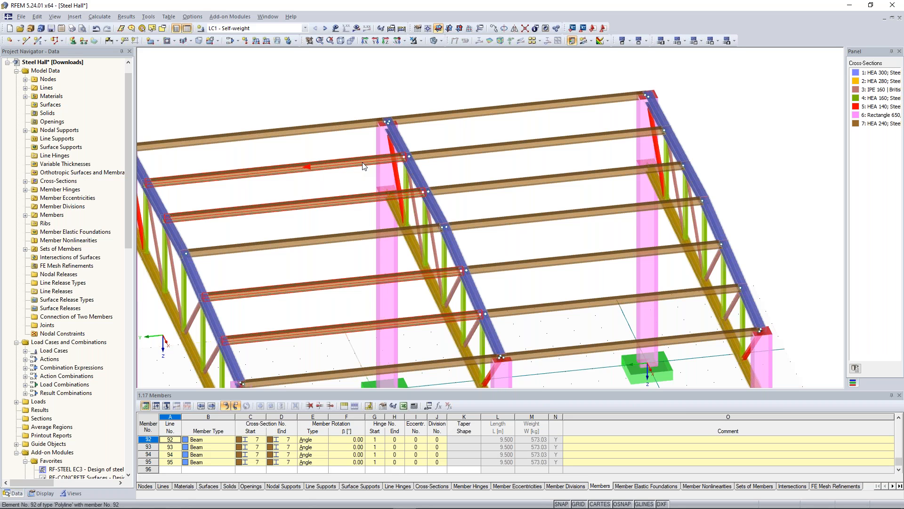
double_click(457, 355)
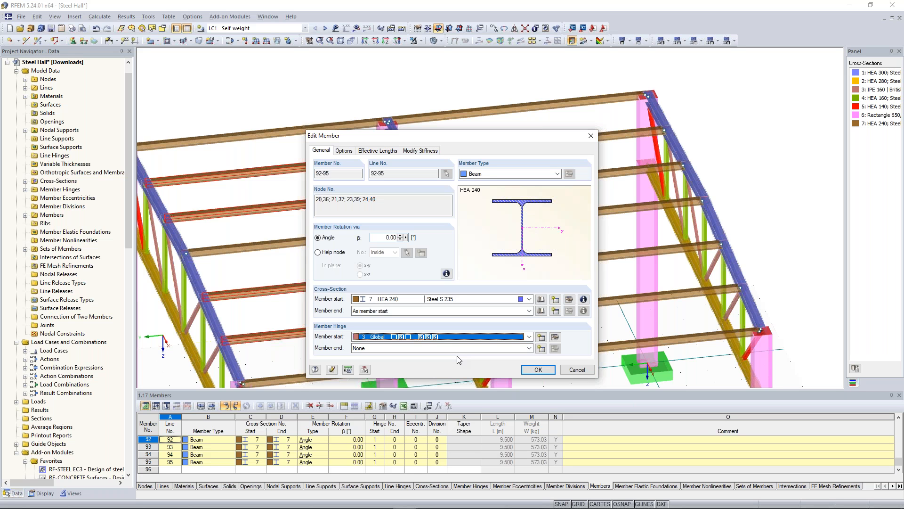
key("Return")
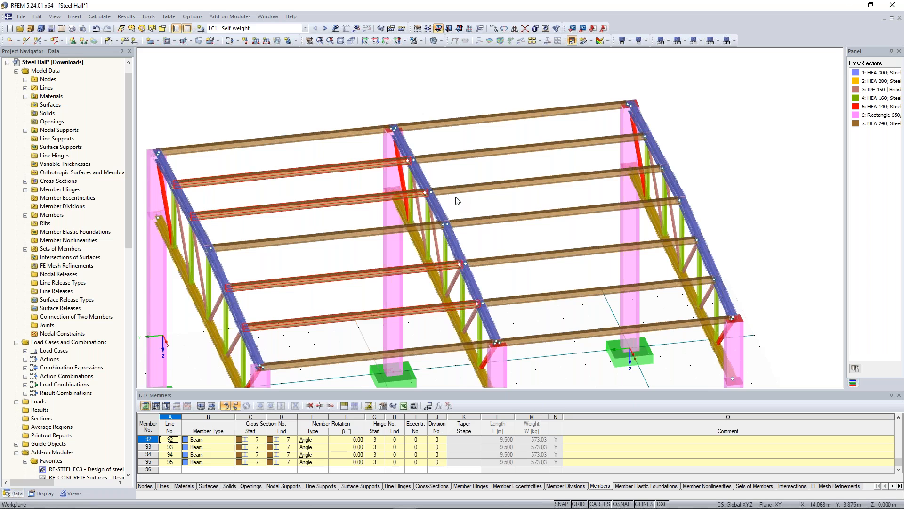
- Assign member hinge 4 to the end of all seven HEA 240 beams between the second and third frames
scroll(335, 90, "down", 2)
middle_click_drag(335, 90, 313, 78, "ctrl")
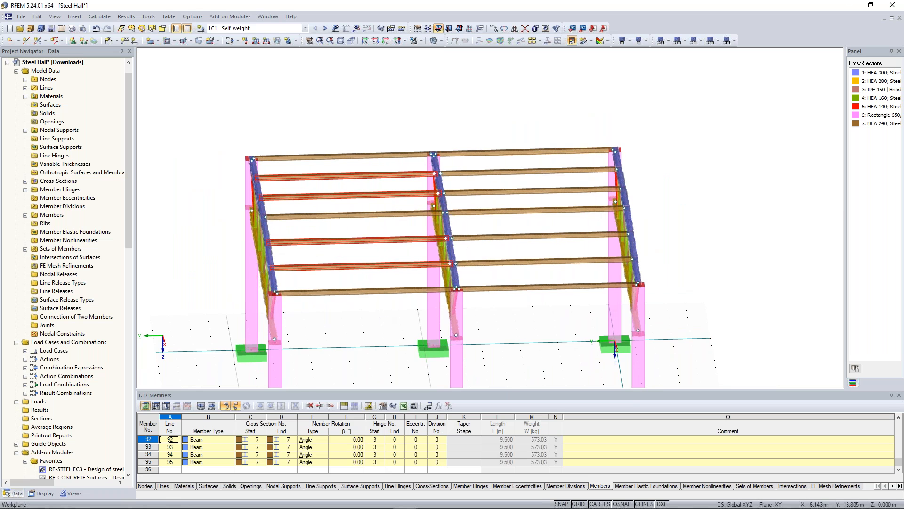
key("ctrl+2")
left_click(353, 294)
left_click_drag(367, 314, 342, 150)
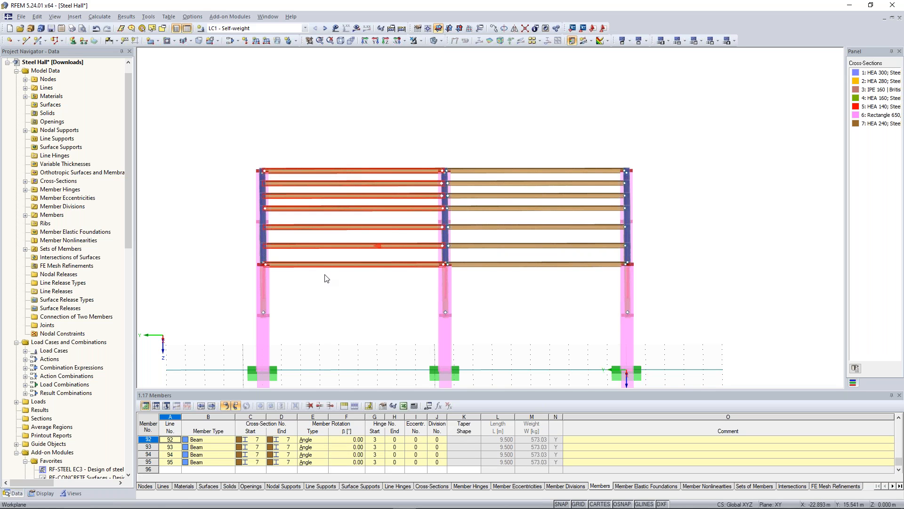
right_click_drag(327, 279, 372, 220, "ctrl")
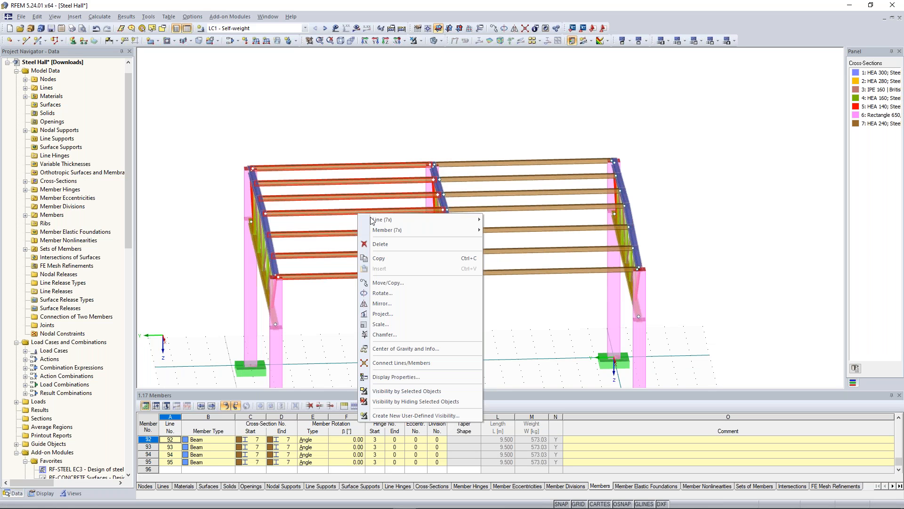
left_click(414, 352)
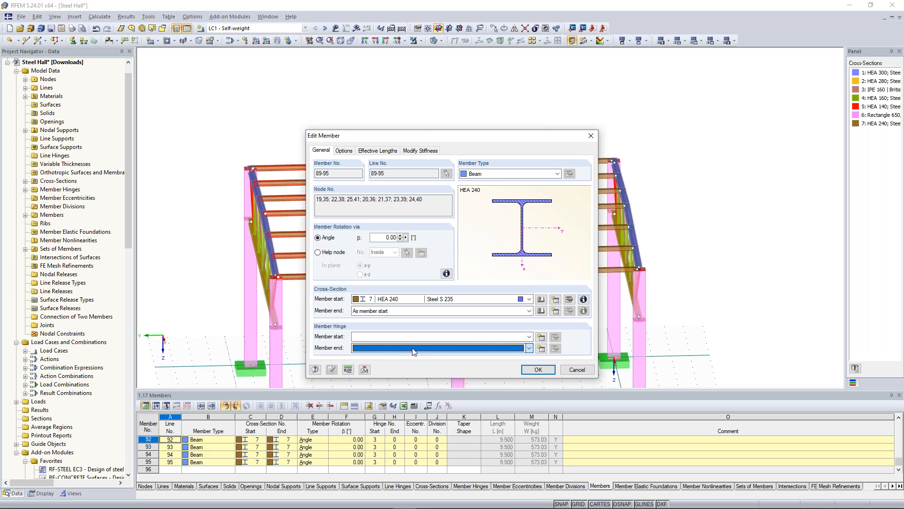
key("Return")
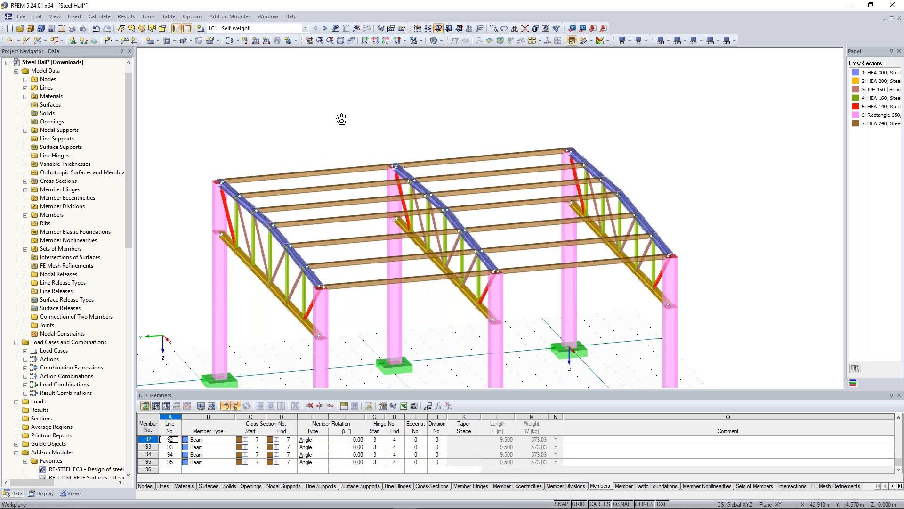
- Start a new member and set its type to Tension
middle_click_drag(342, 119, 386, 142, "ctrl")
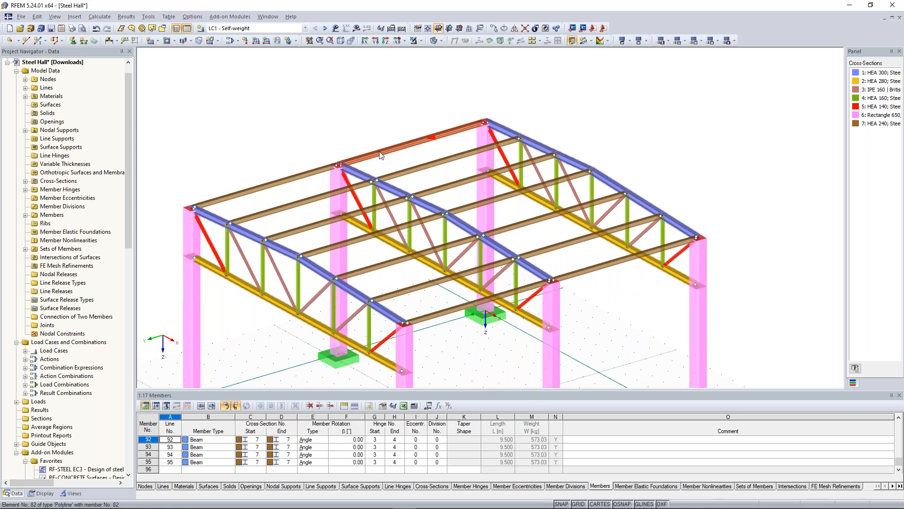
scroll(363, 141, "down", 2)
middle_click_drag(277, 141, 324, 140, "ctrl")
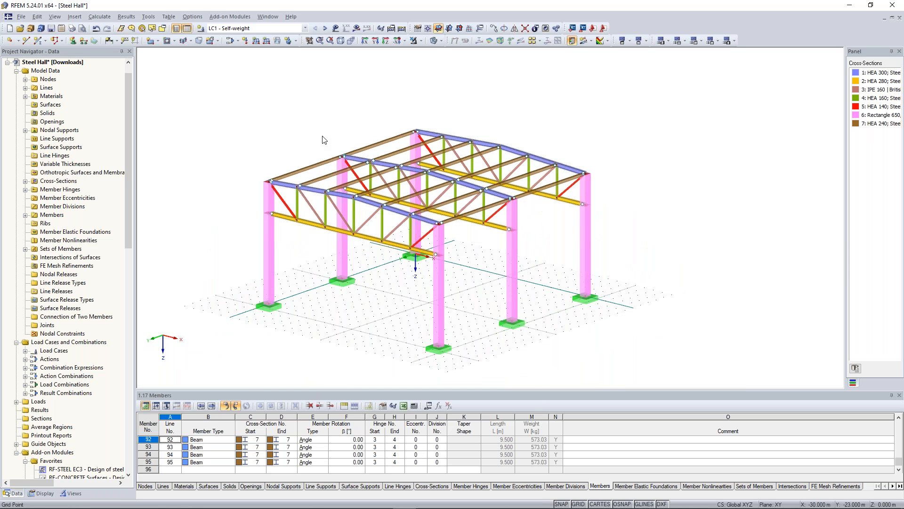
middle_click_drag(368, 113, 345, 116, "ctrl")
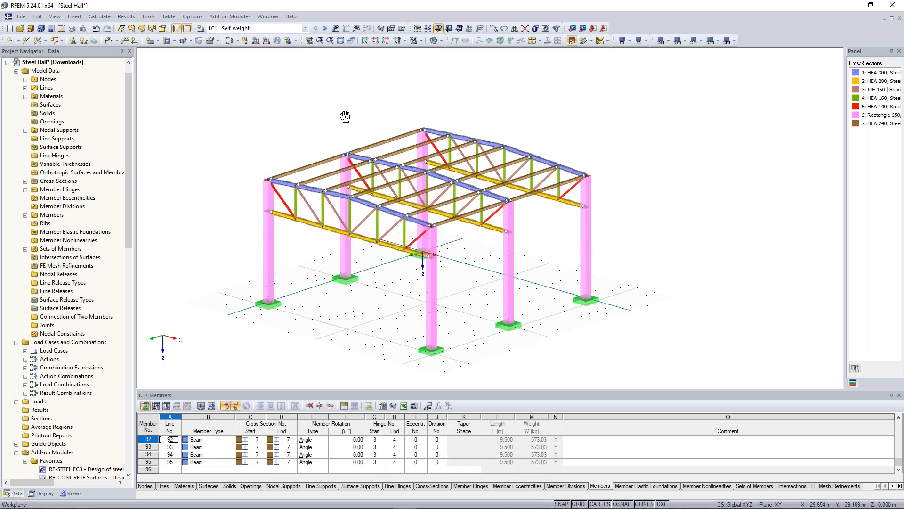
middle_click_drag(345, 117, 573, 189, "ctrl")
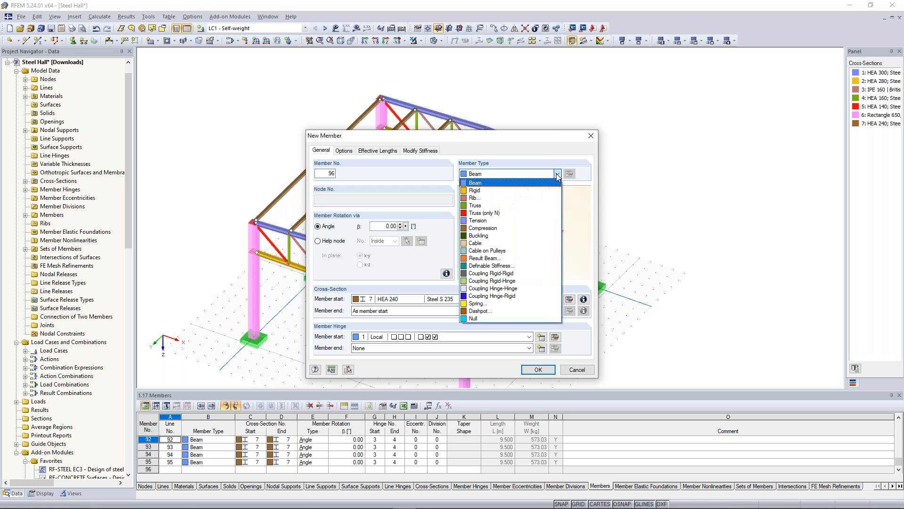
left_click(518, 220)
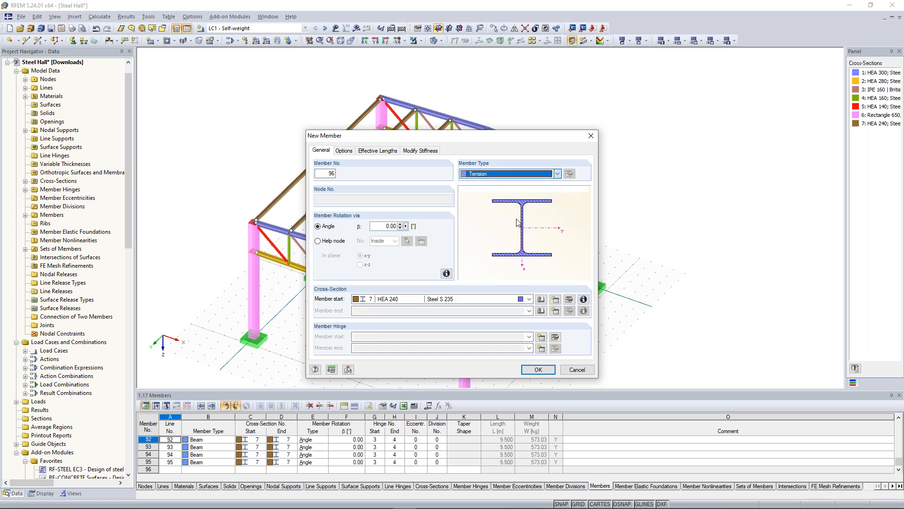
- Create the RD 20 solid round cross-section in Steel S 235, assign it to the new tension member, and confirm the member settings
left_click(556, 300)
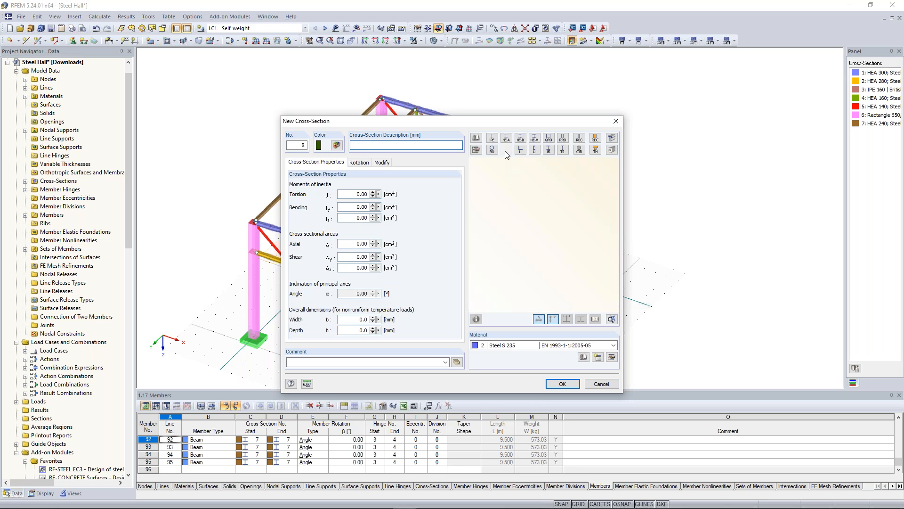
left_click(506, 150)
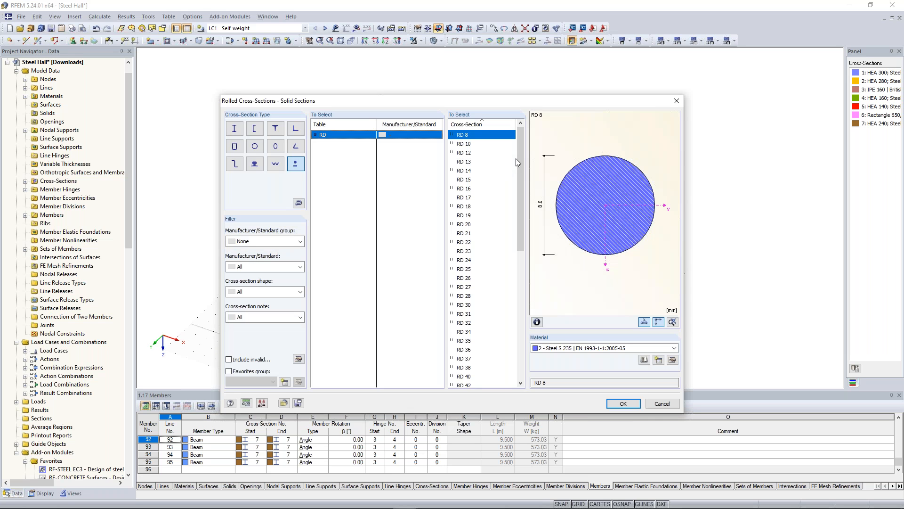
left_click(468, 225)
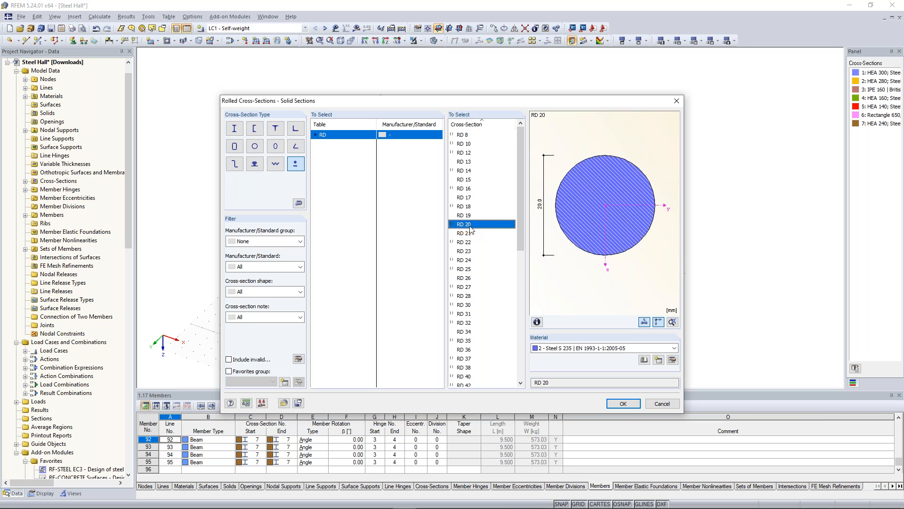
left_click(617, 406)
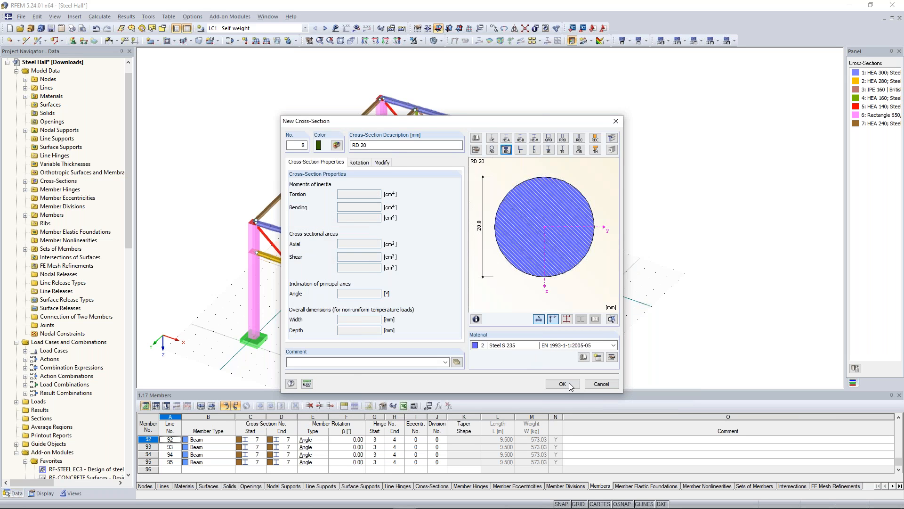
left_click(569, 382)
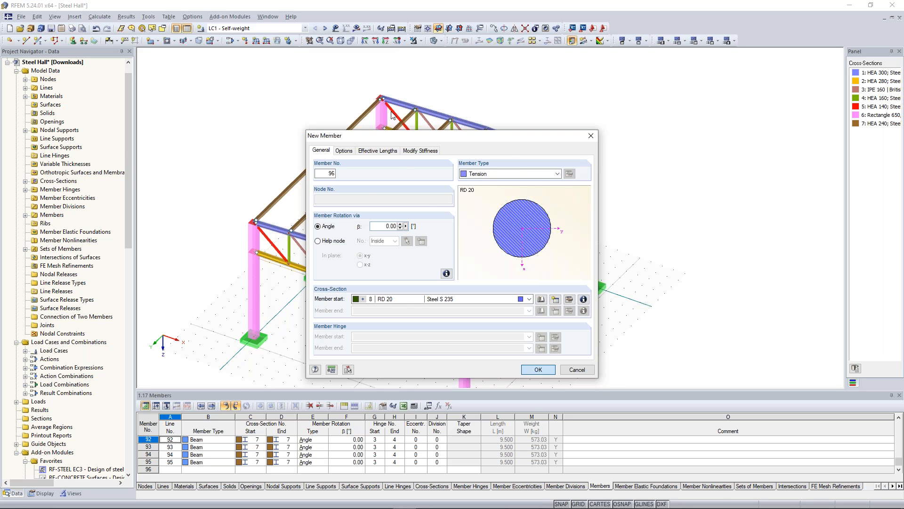
key("Return")
- Draw the crossed RD 20 tension members diagonally between the top-chord nodes of the first and second frames to brace that roof bay
scroll(602, 151, "up", 3)
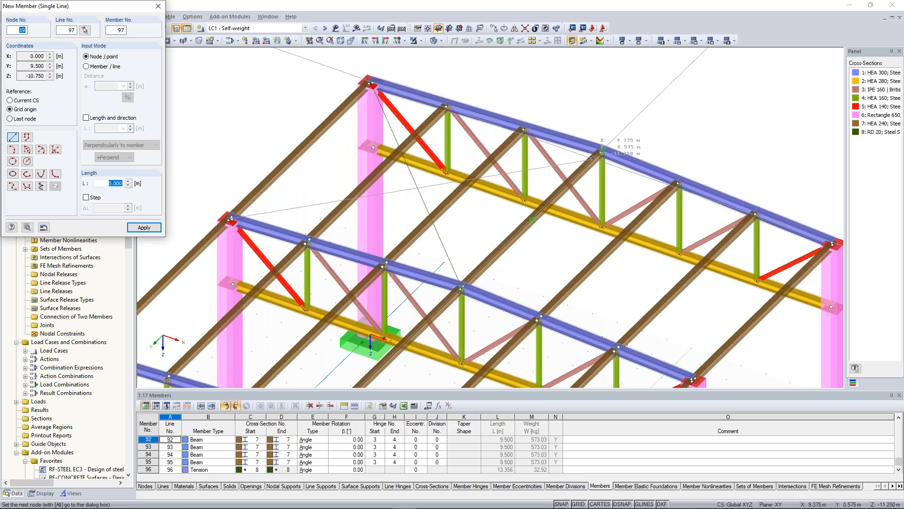
left_click(602, 151)
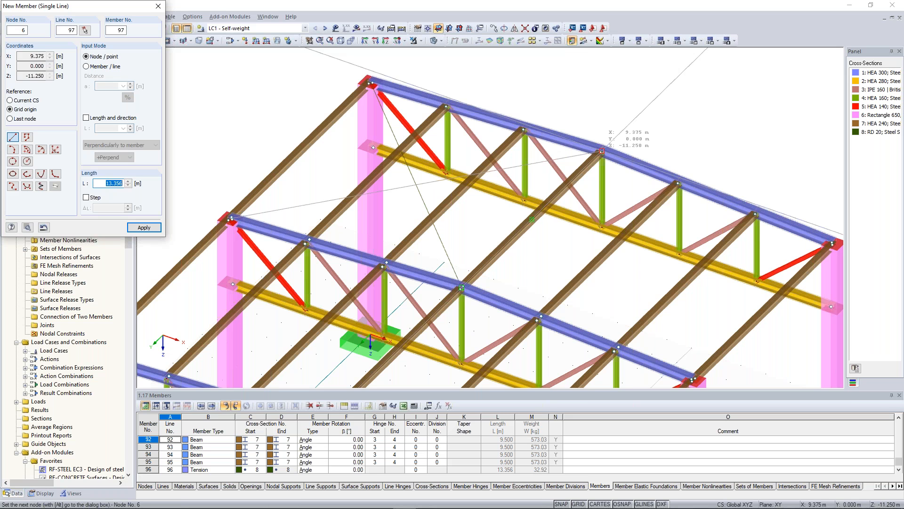
left_click(462, 287)
left_click(462, 286)
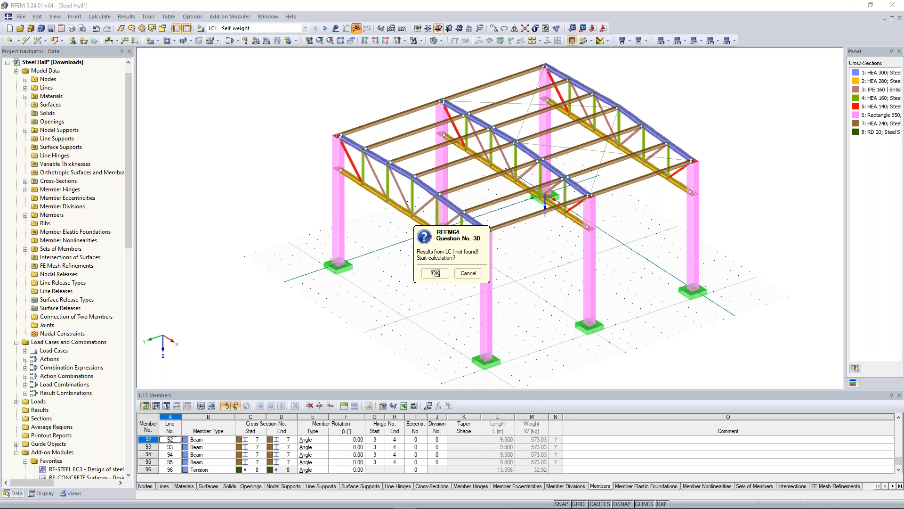
- Run the calculation for load case LC1 Self-weight and show the member My diagrams on the whole hall
key("Return")
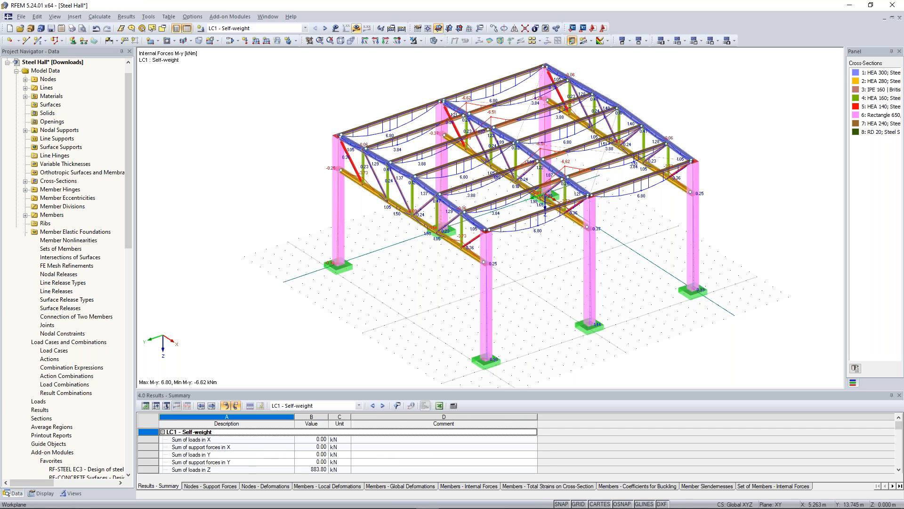
middle_click_drag(402, 270, 453, 259, "ctrl")
middle_click_drag(535, 132, 475, 137)
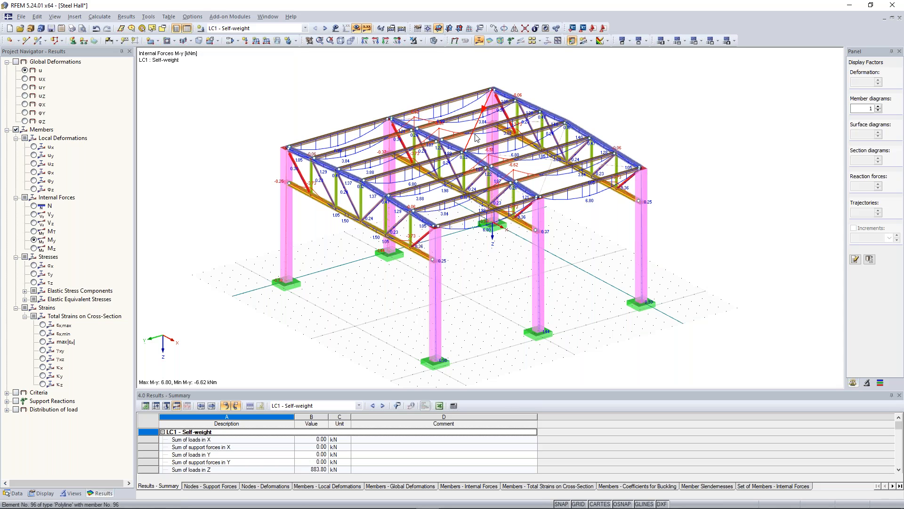
- Isolate the two aligned HEA 240 beams and the crossing top-chord segments of the middle frame and examine their My diagrams
left_click(422, 41)
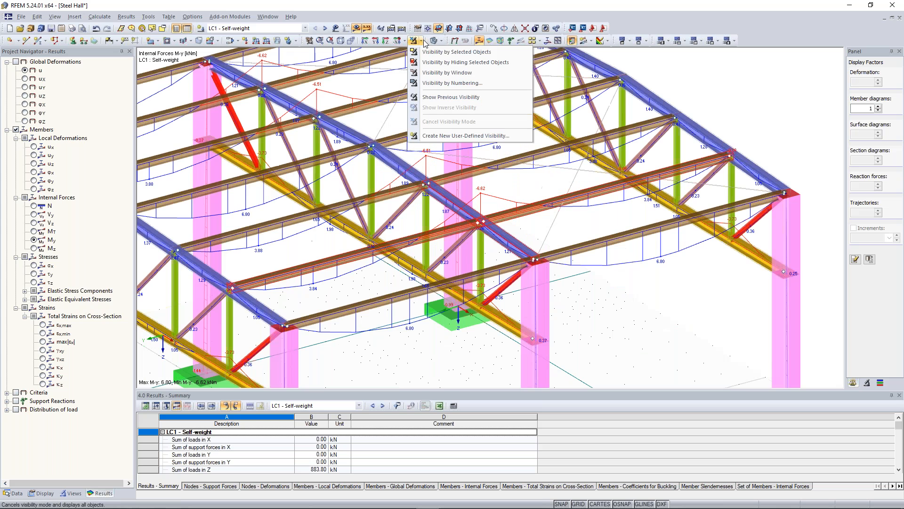
left_click(451, 52)
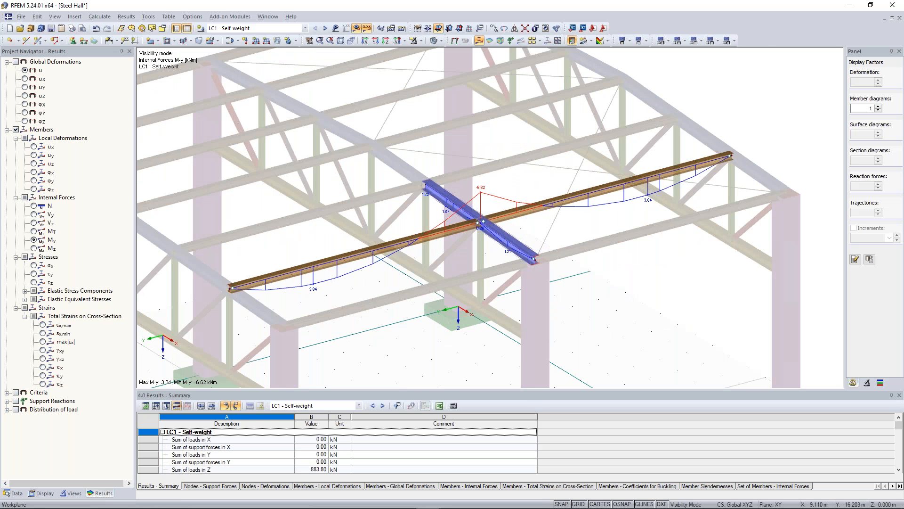
scroll(524, 188, "up", 3)
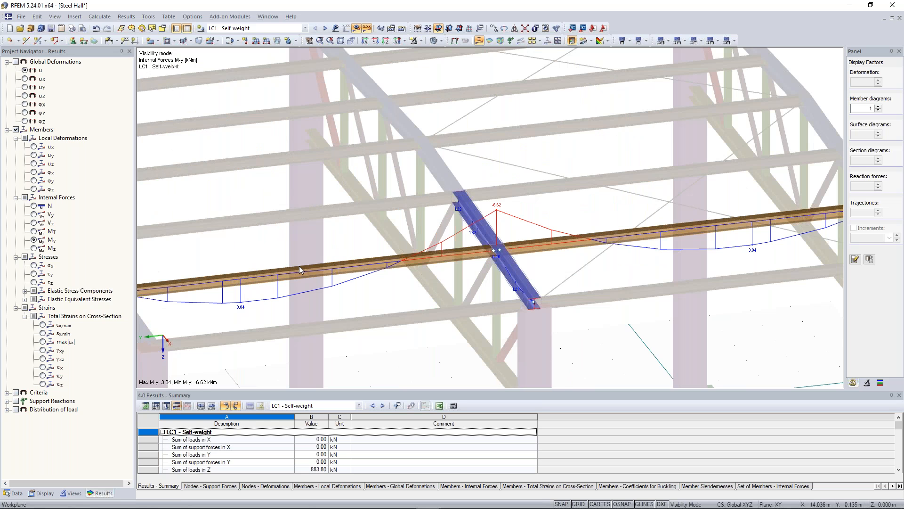
scroll(299, 266, "down", 2)
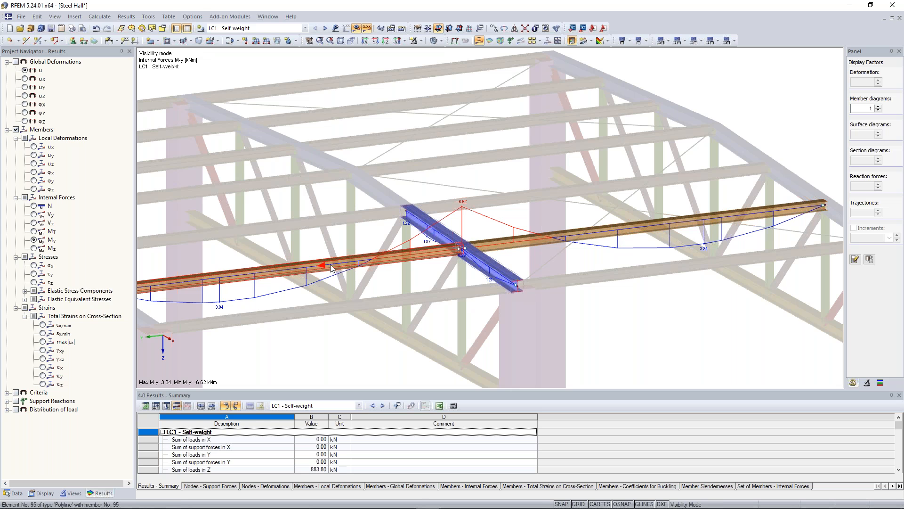
scroll(424, 230, "up", 1)
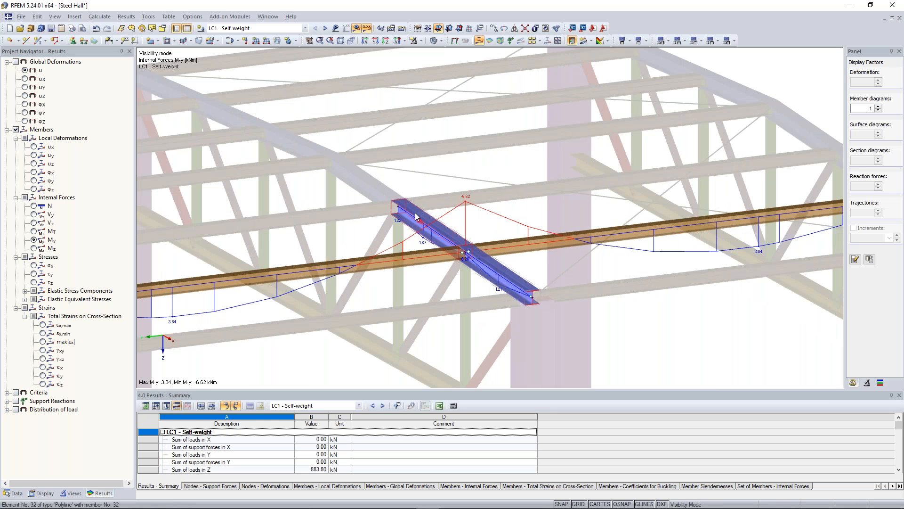
scroll(369, 197, "up", 2)
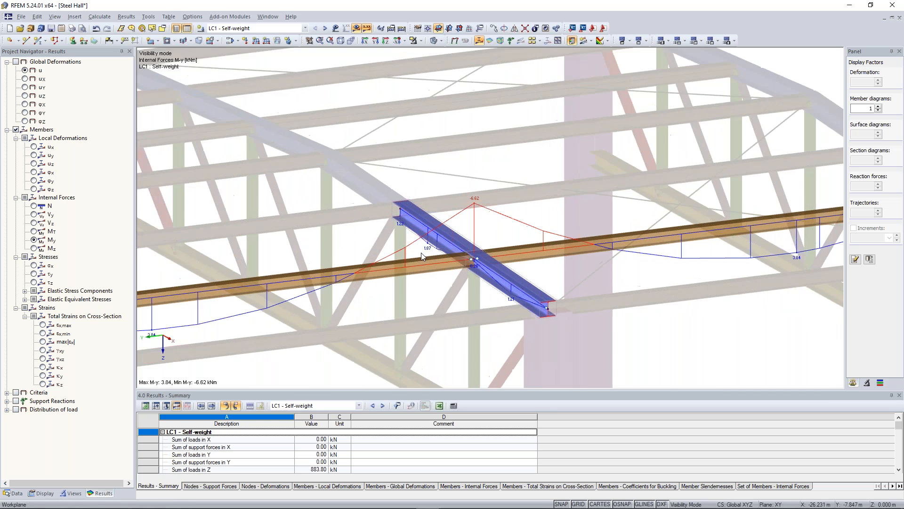
scroll(351, 210, "up", 1)
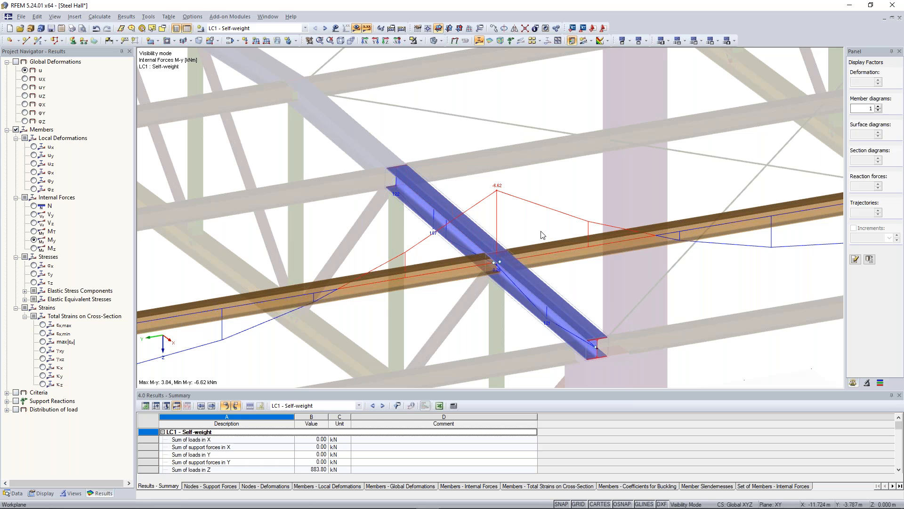
- Examine the shear force Vz on the isolated beams and chord segments, then return to the My diagrams
middle_click_drag(541, 231, 578, 188, "ctrl")
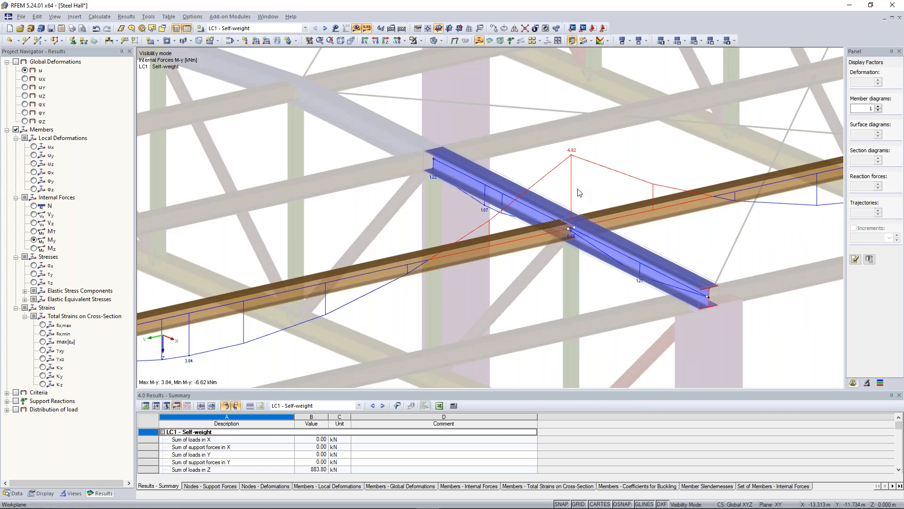
scroll(577, 188, "up", 1)
left_click(34, 224)
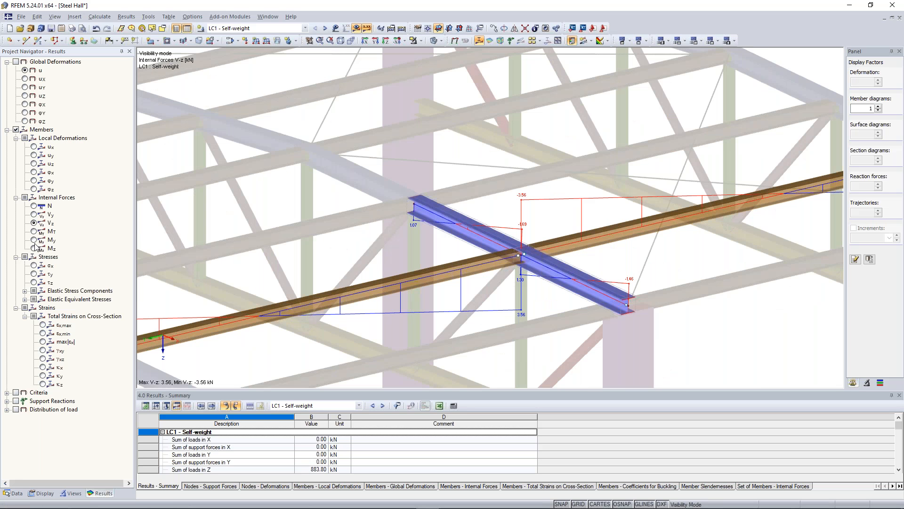
left_click(33, 241)
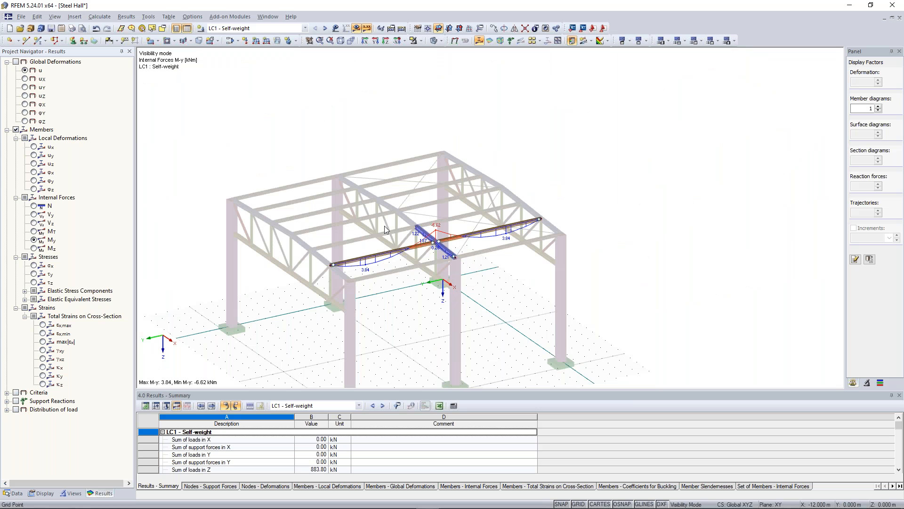
- Cancel the visibility mode and examine the My distribution over the complete hall
double_click(250, 113)
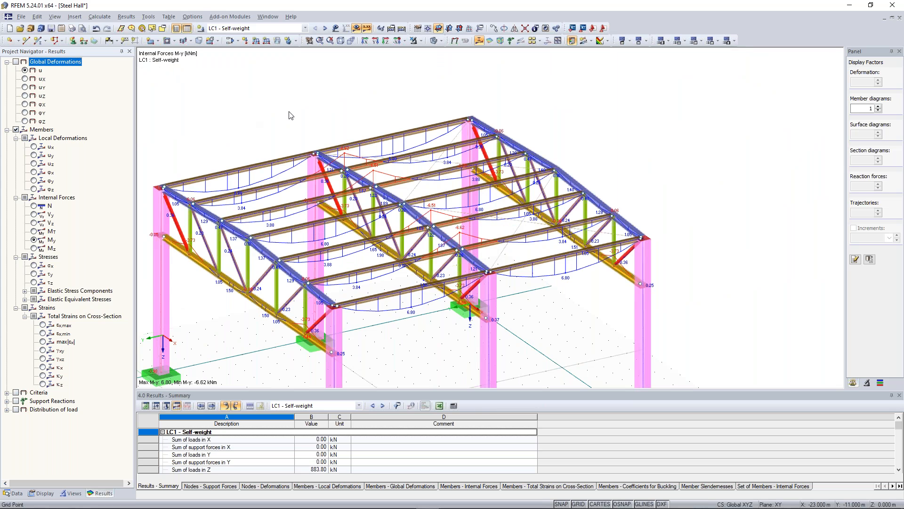
scroll(288, 112, "down", 1)
scroll(289, 115, "down", 1)
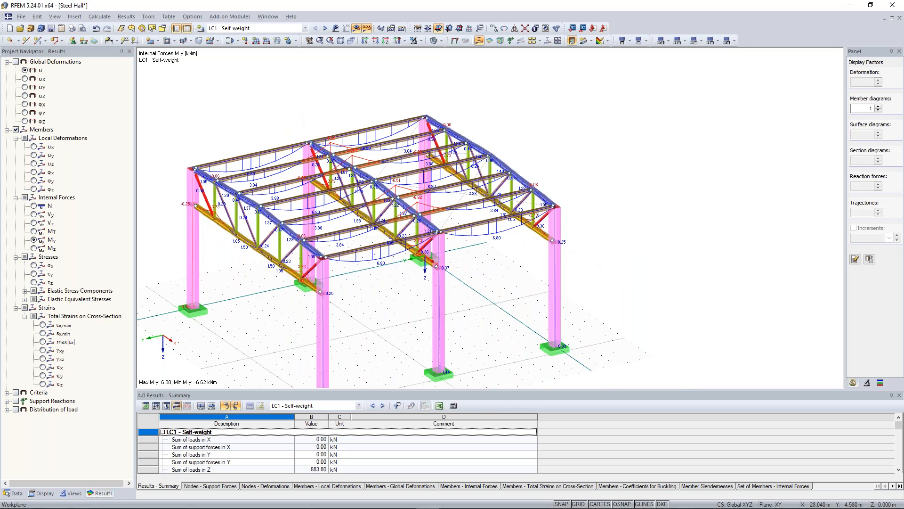
middle_click_drag(289, 114, 330, 116, "ctrl")
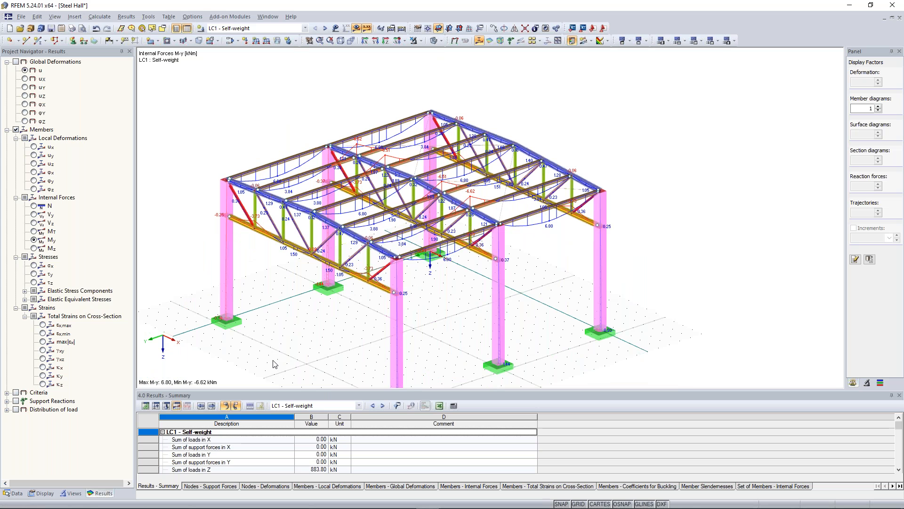
middle_click_drag(333, 116, 357, 115)
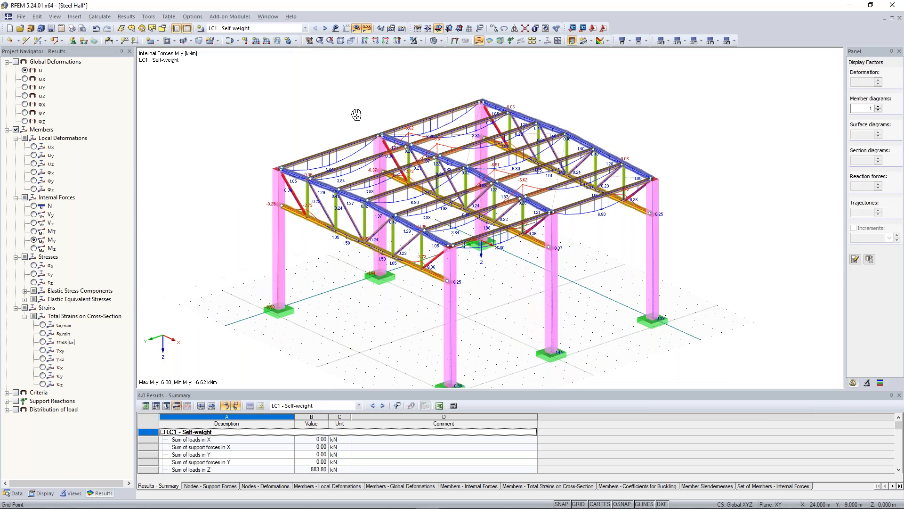
- Isolate the HEA 300 top-chord segment next to the middle frame's column to examine the shape of its My diagram
scroll(387, 200, "up", 6)
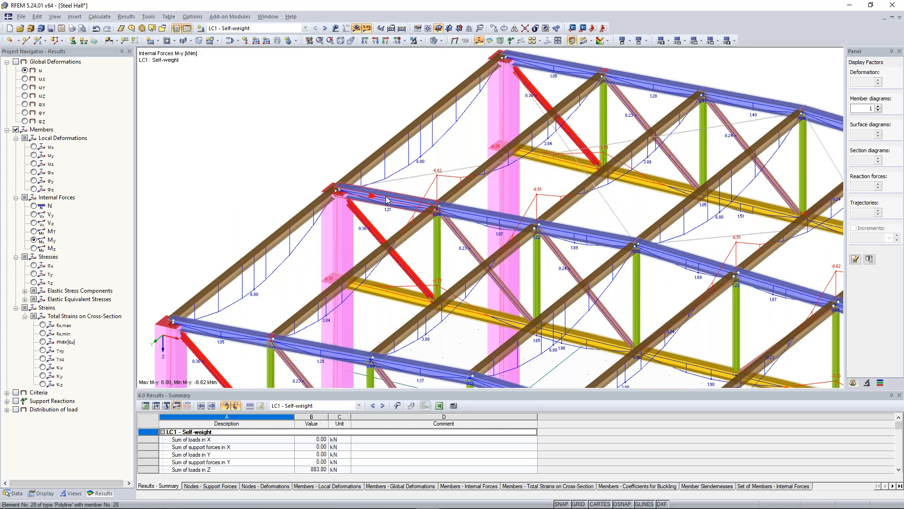
scroll(387, 200, "up", 3)
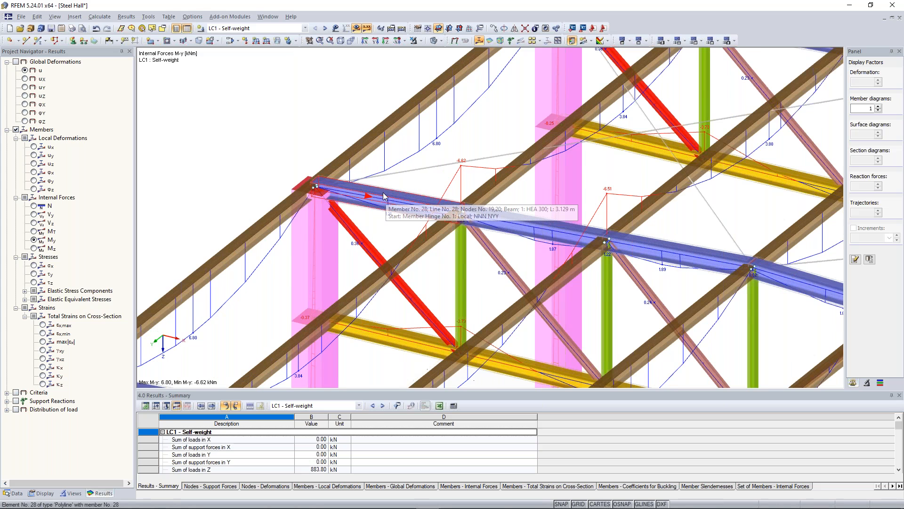
middle_click_drag(456, 211, 468, 250)
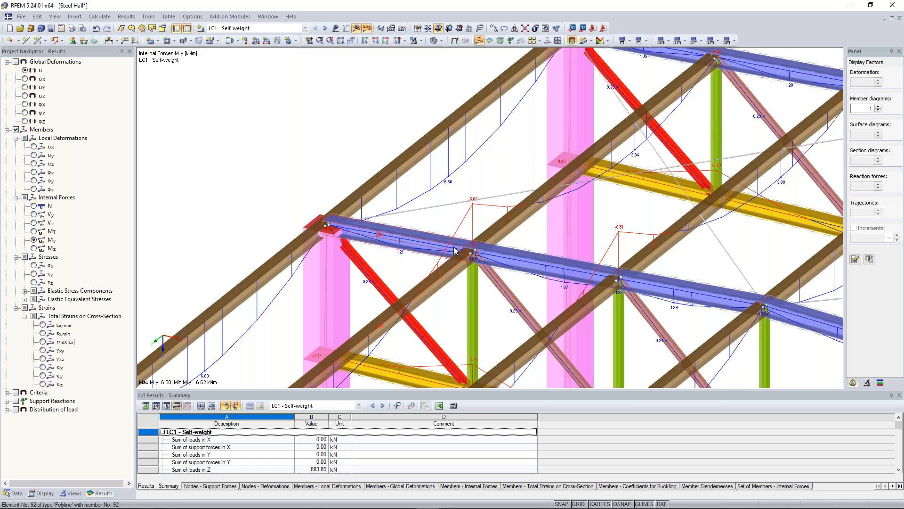
right_click(330, 212)
left_click(417, 147)
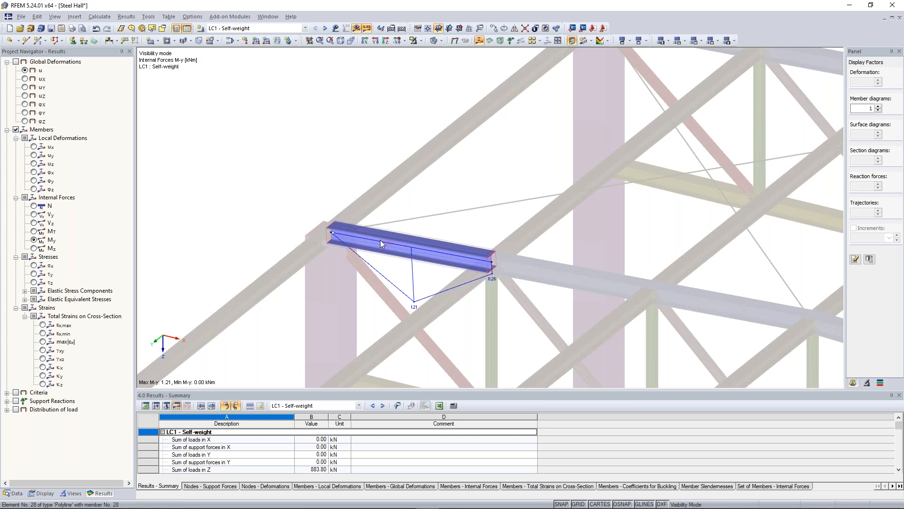
scroll(292, 112, "down", 2)
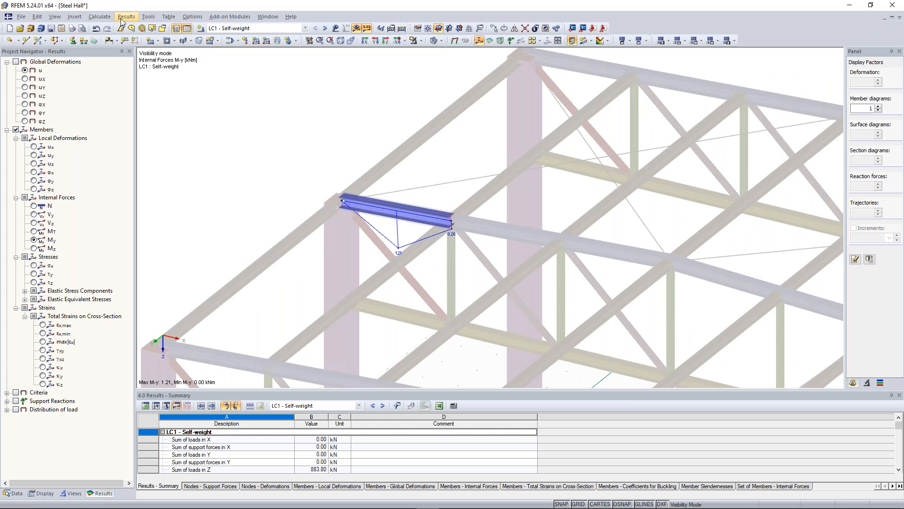
- Increase the number of member divisions for result diagrams in the global calculation parameters and recalculate the model
left_click(100, 17)
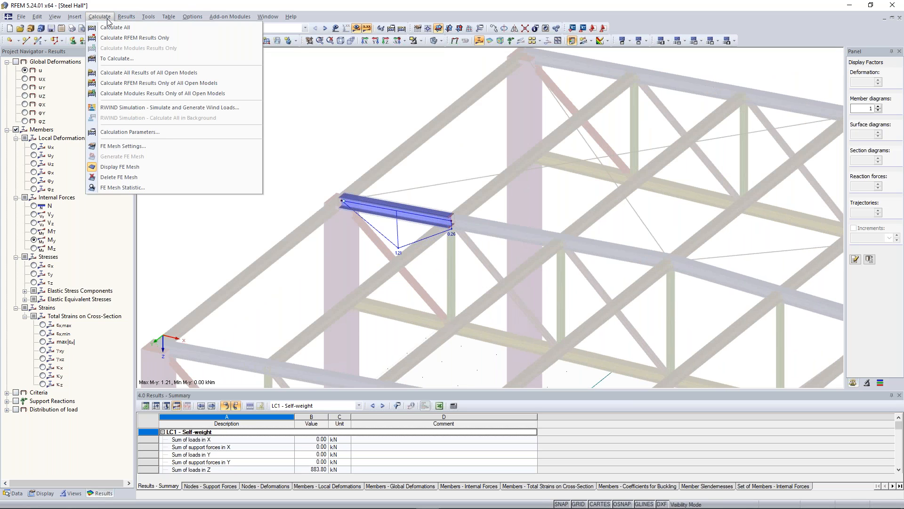
left_click(165, 133)
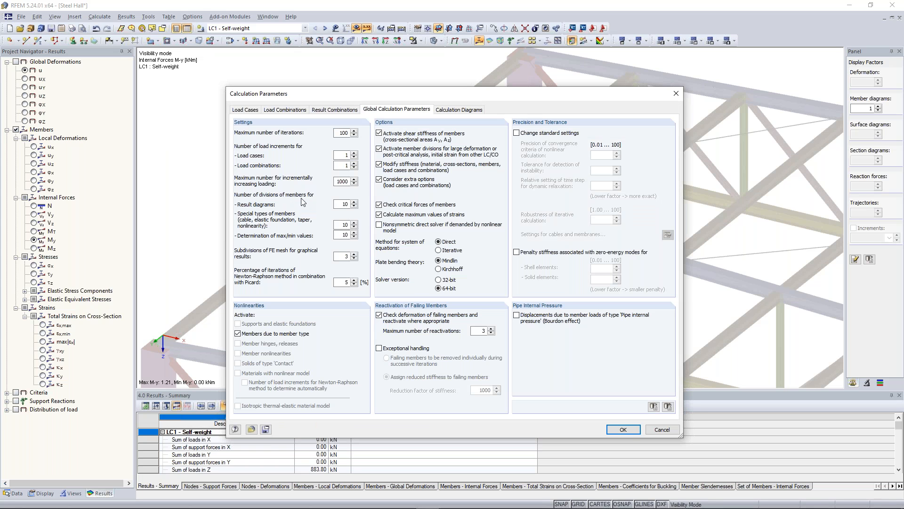
key("Tab")
left_click(404, 31)
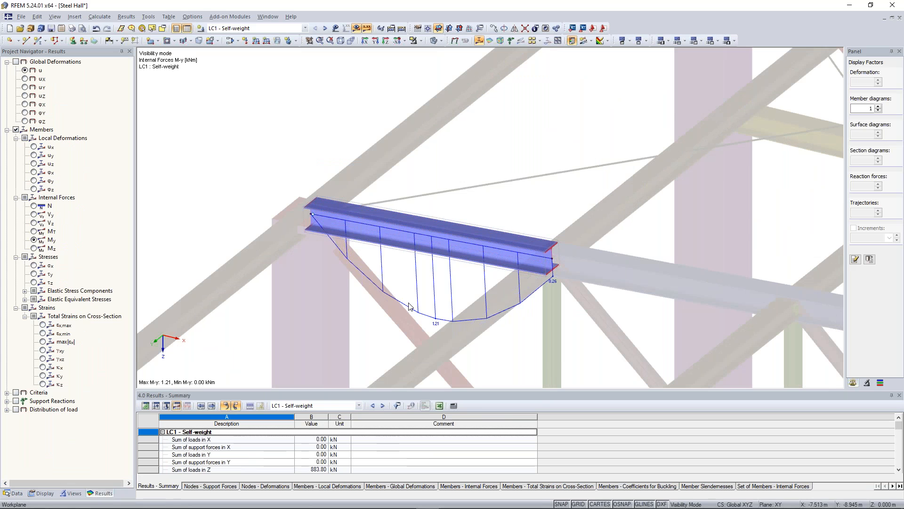
- Leave the visibility mode of the isolated chord segment and examine the refined My diagrams on all members
scroll(409, 306, "down", 3)
left_click(417, 41)
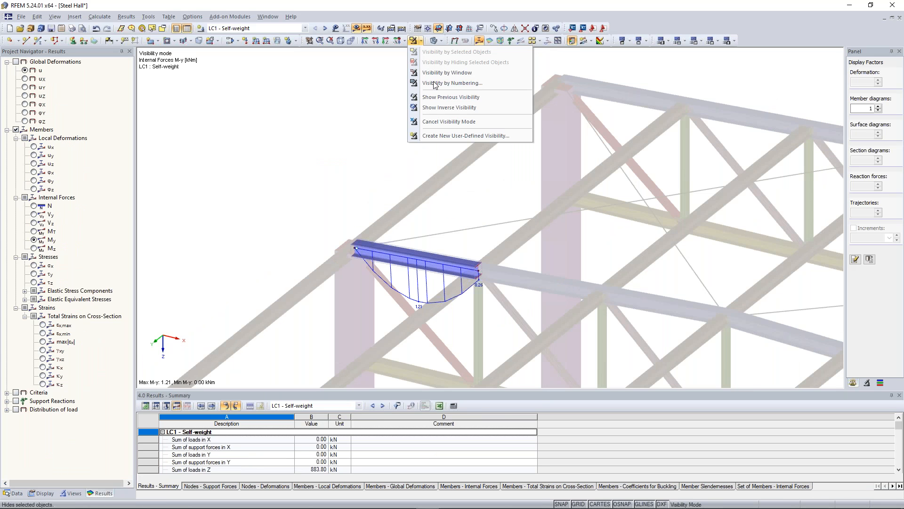
left_click(445, 122)
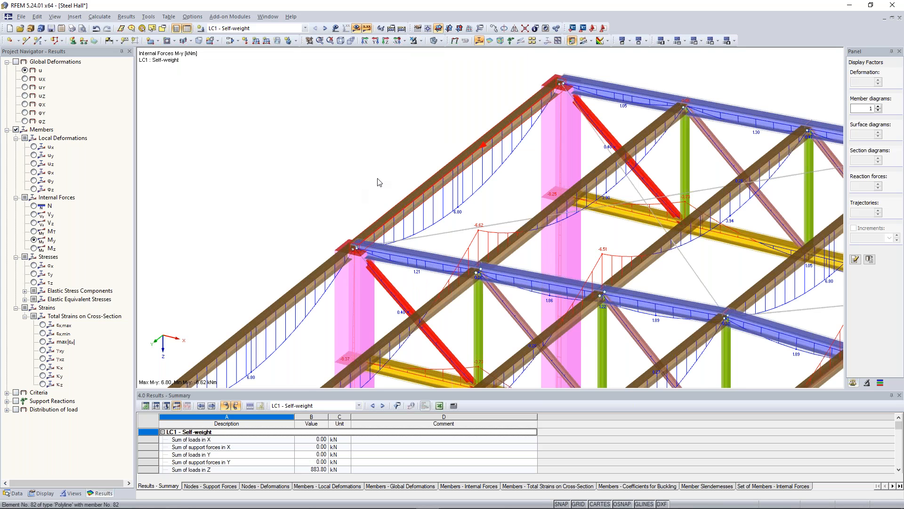
scroll(380, 182, "down", 3)
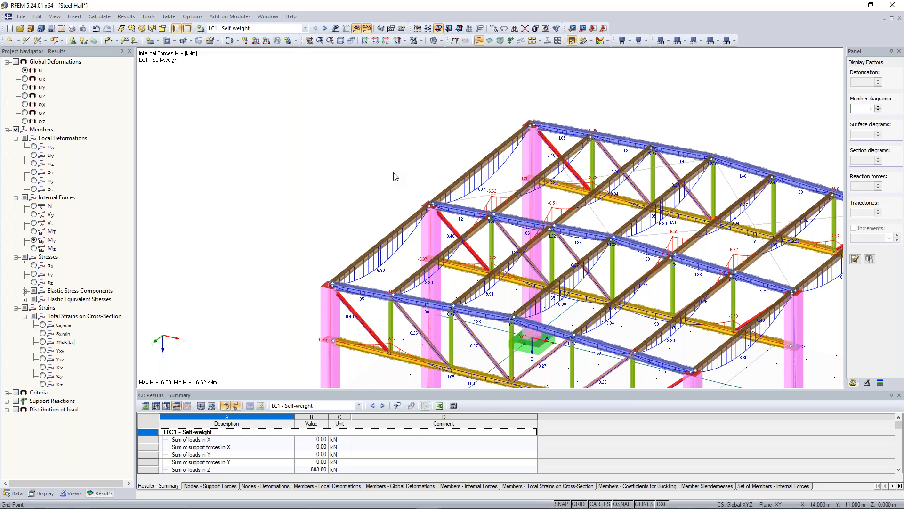
- Set the number of member divisions for result diagrams to 30 and examine the My diagrams over the whole hall
scroll(395, 179, "up", 3)
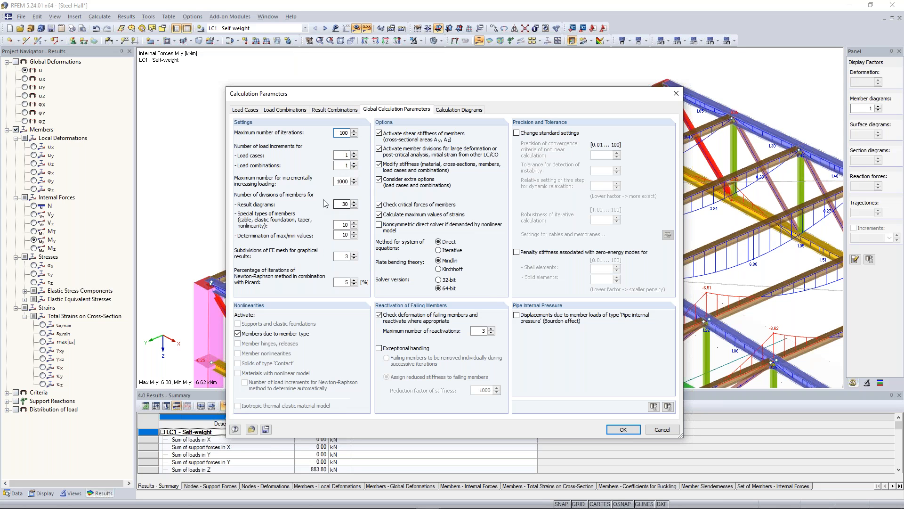
left_click_drag(348, 204, 333, 211)
key("Return")
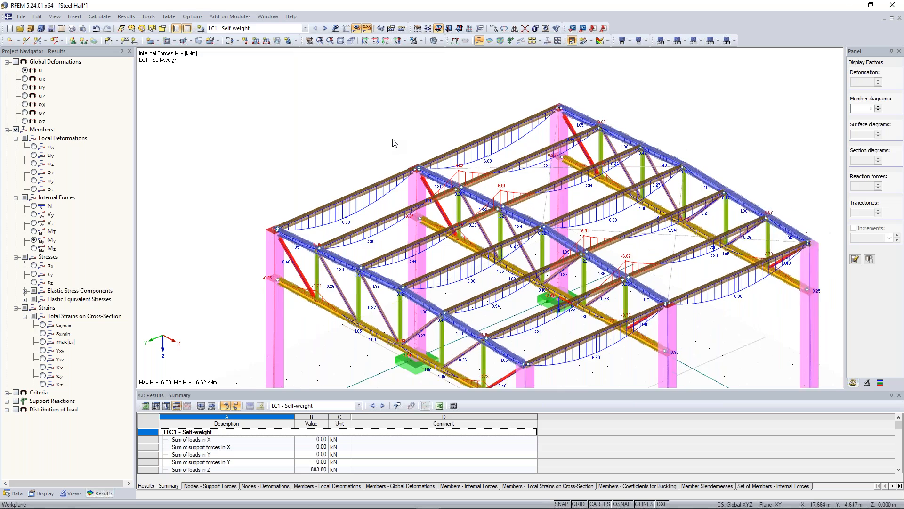
scroll(395, 143, "down", 1)
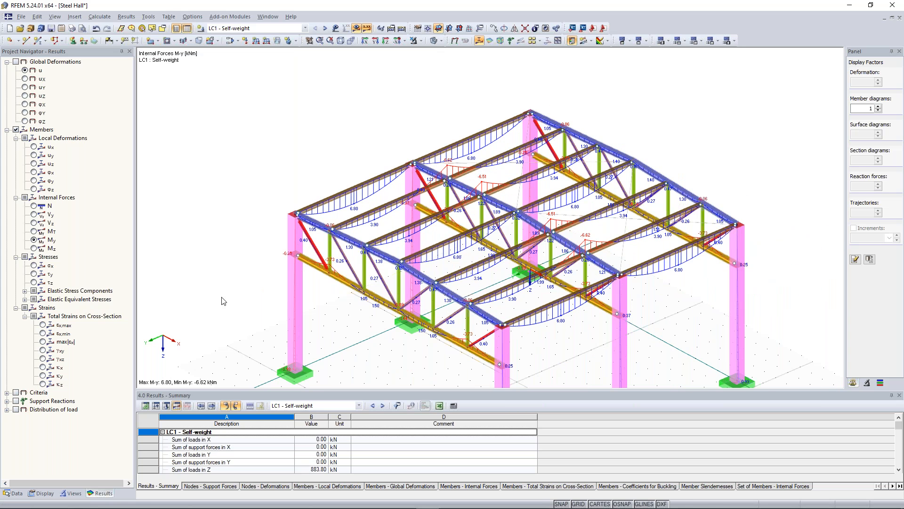
middle_click_drag(302, 127, 308, 108, "ctrl")
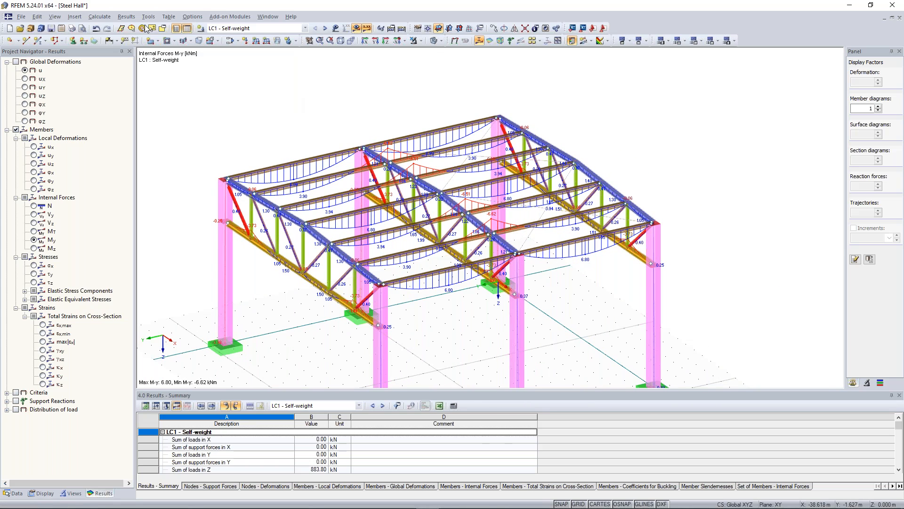
- Activate exceptional handling of failing members in the global calculation parameters, with failing members removed individually during successive iterations
left_click(106, 18)
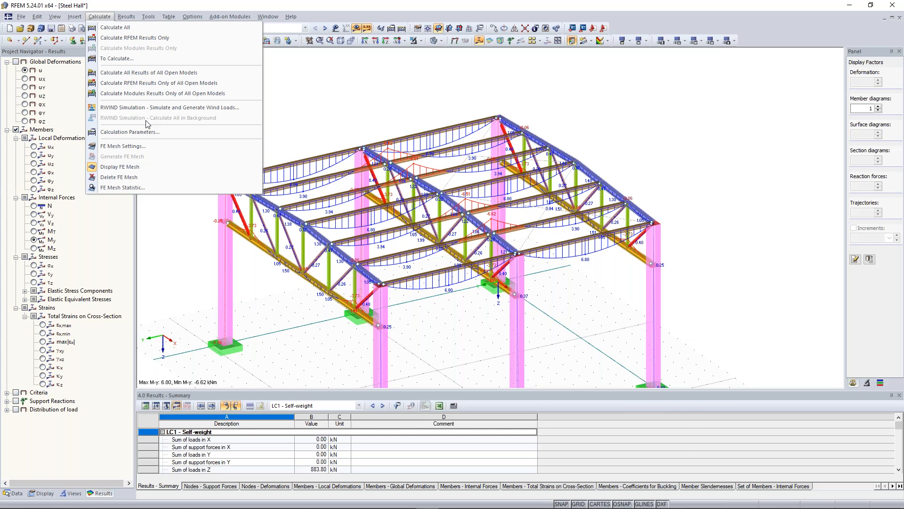
left_click(142, 132)
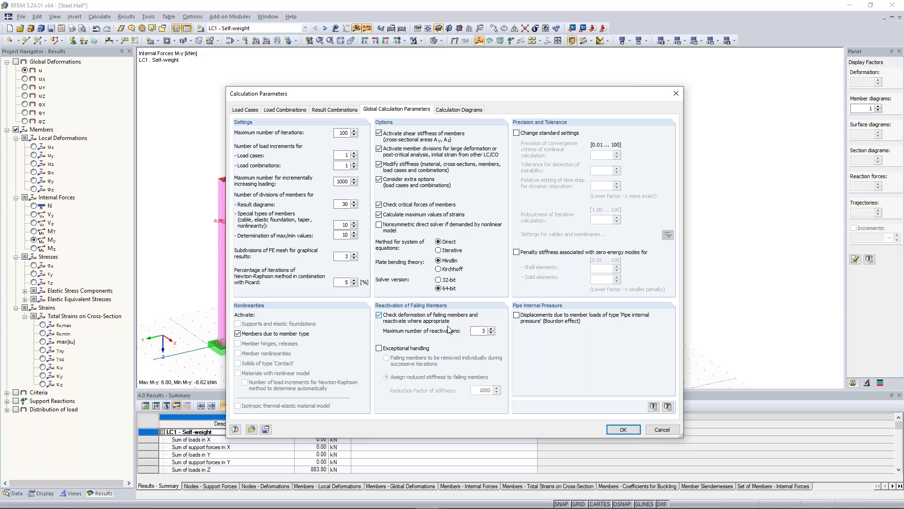
left_click_drag(515, 92, 355, 205)
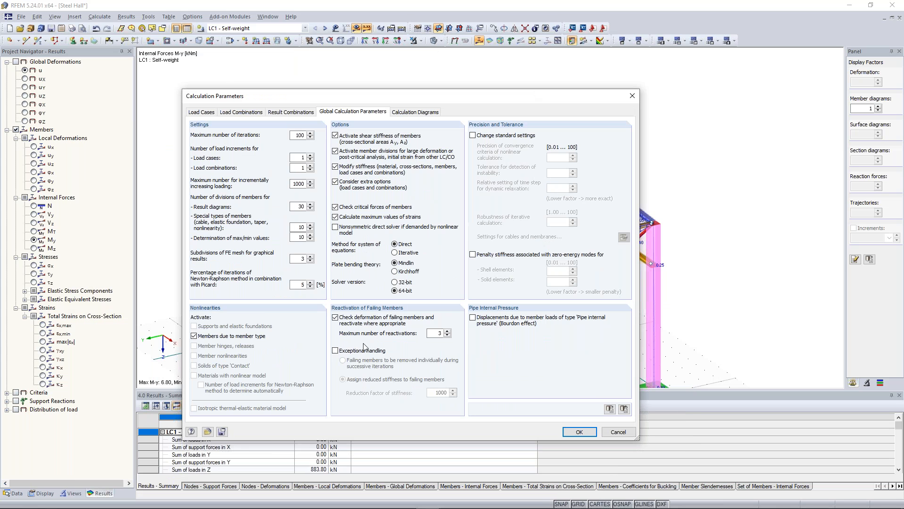
left_click(364, 350)
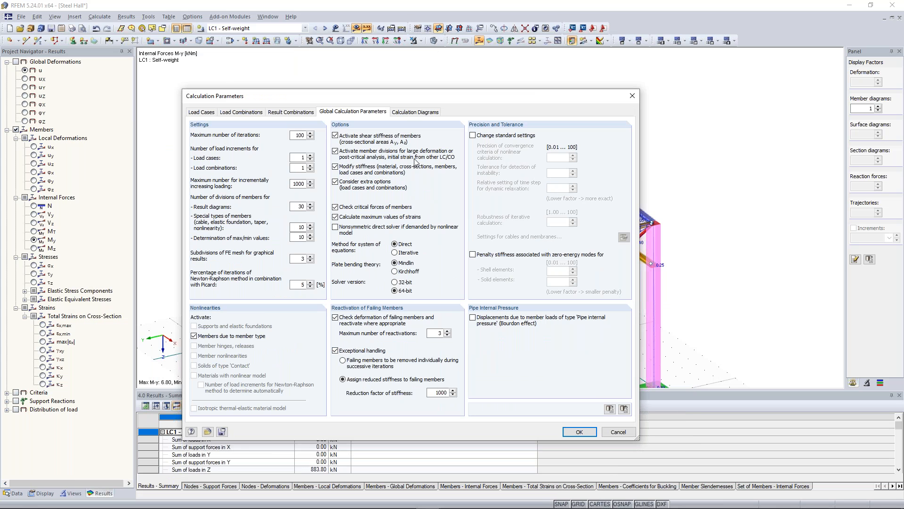
left_click_drag(436, 92, 449, 75)
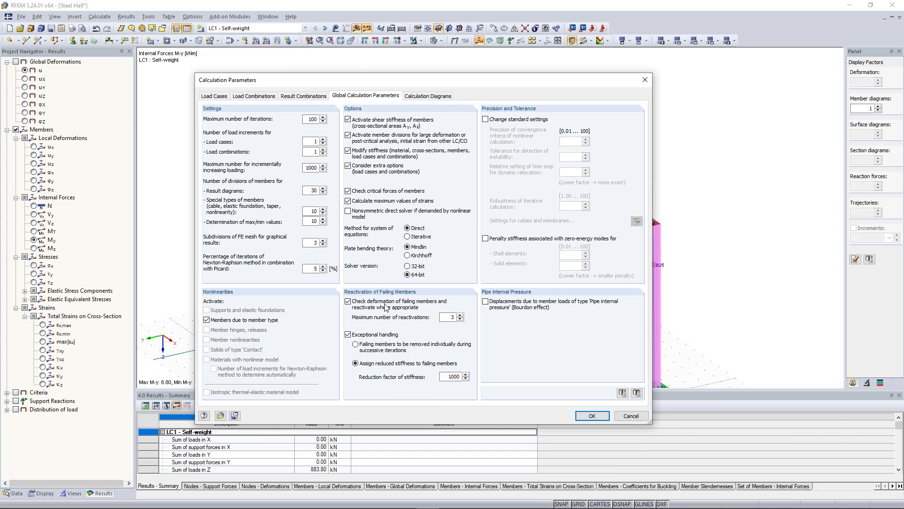
left_click(406, 348)
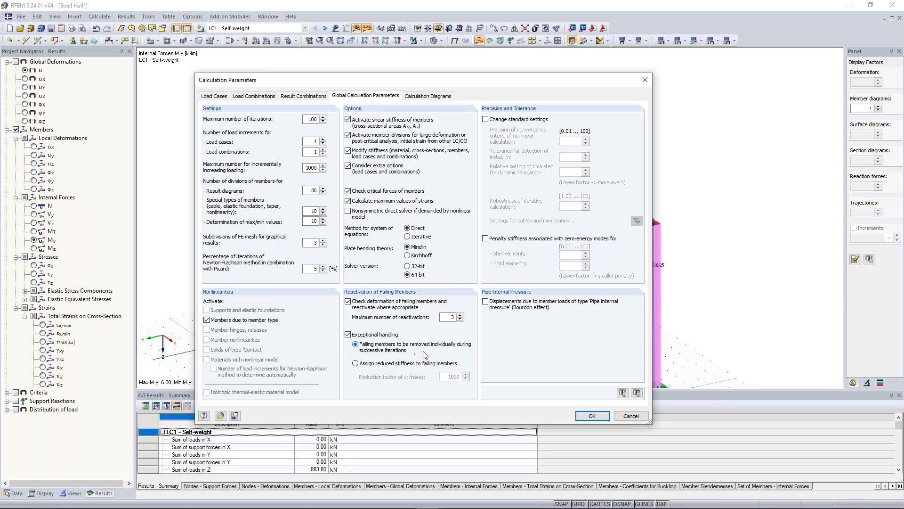
left_click(592, 415)
left_click(407, 272)
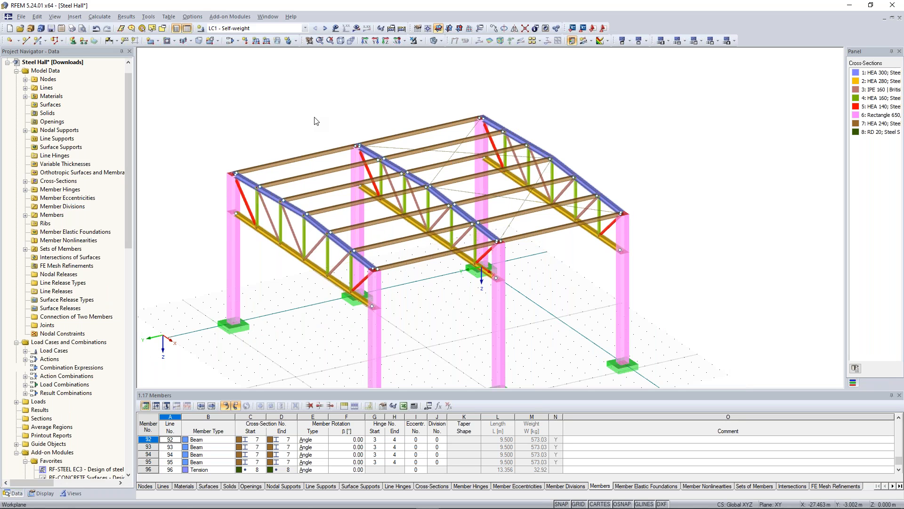
- Create the load cases Imposed load, Snow and Wind in +X with their matching action categories
left_click(204, 29)
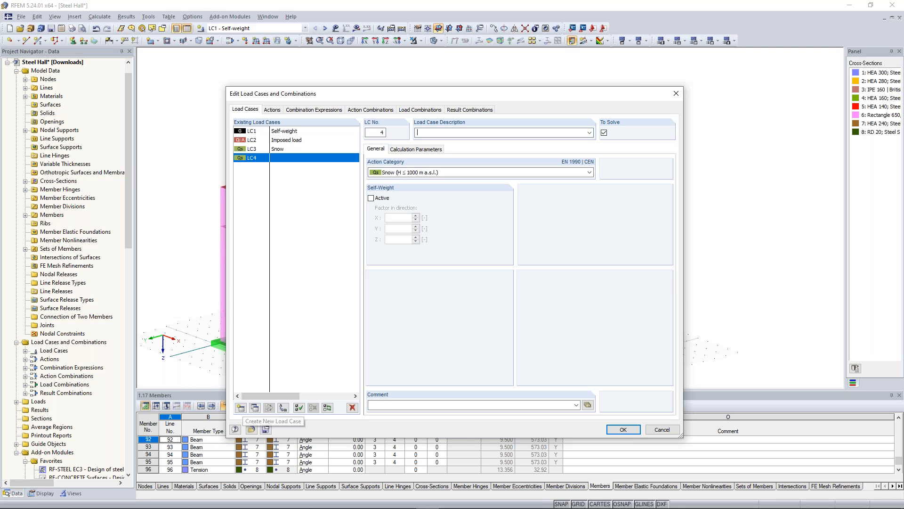
left_click(589, 133)
left_click(551, 176)
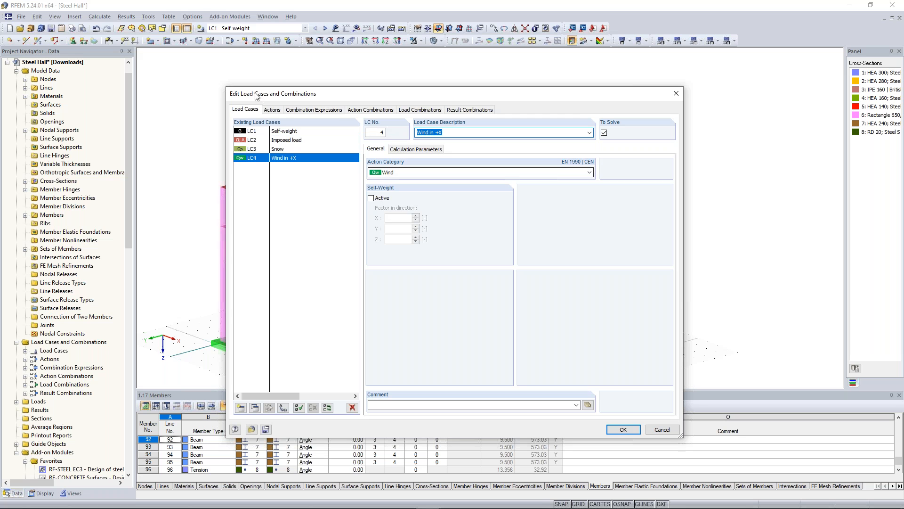
- Review the existing Permanent, Imposed, Snow and Wind actions and the load cases assigned to them
left_click(272, 110)
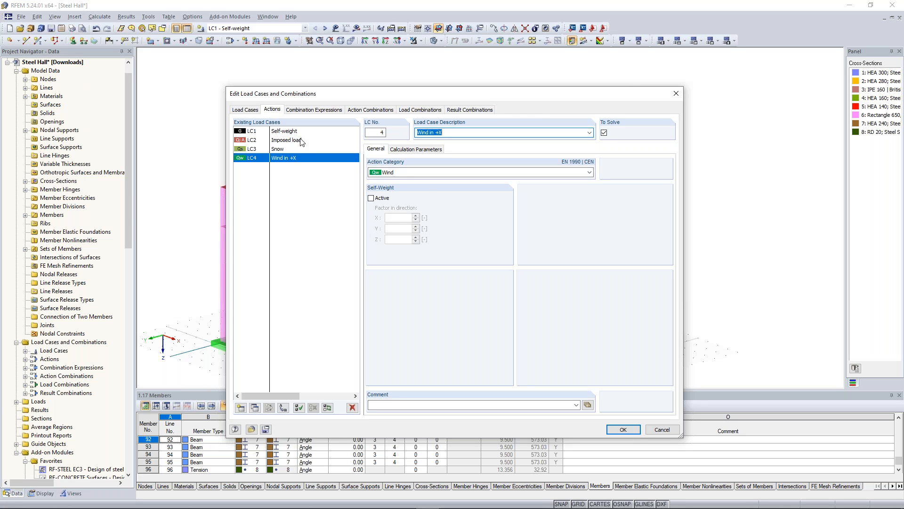
left_click(291, 141)
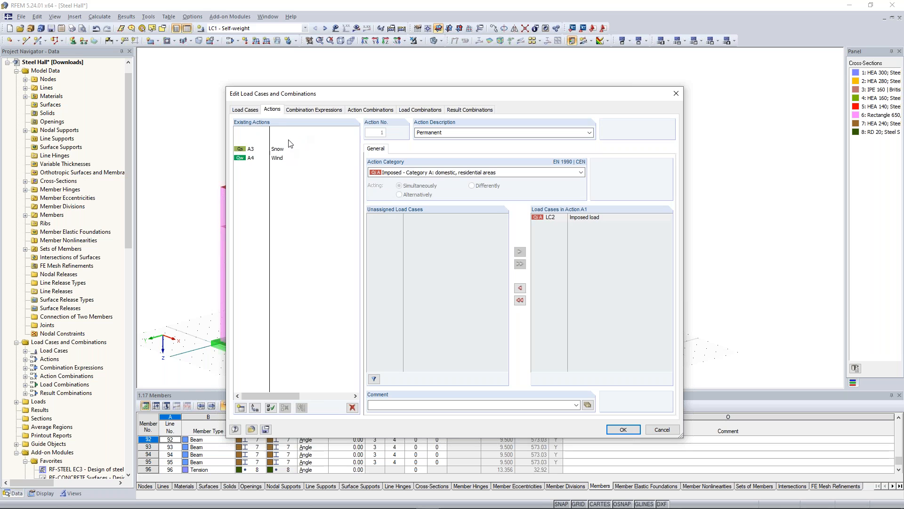
left_click(284, 150)
left_click(283, 159)
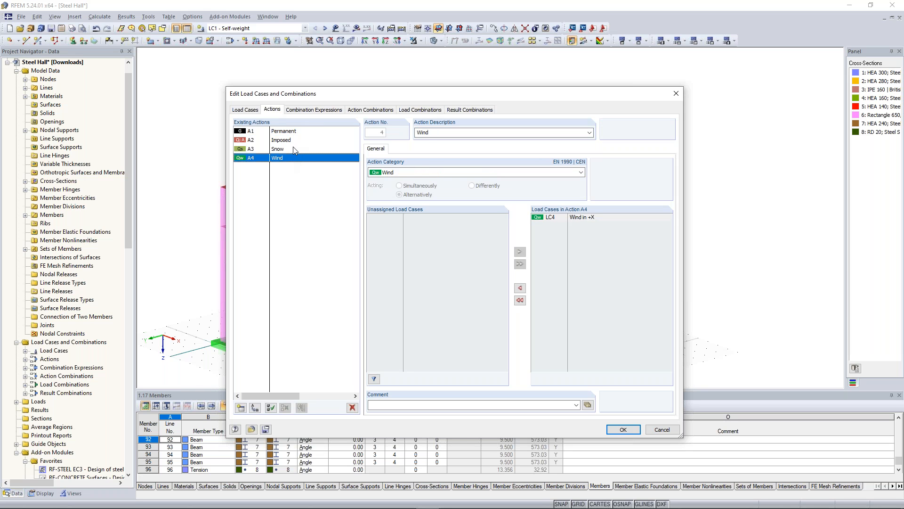
- Delete the three SLS combination expressions CE2 to CE4, keeping only the ULS expression
left_click(314, 110)
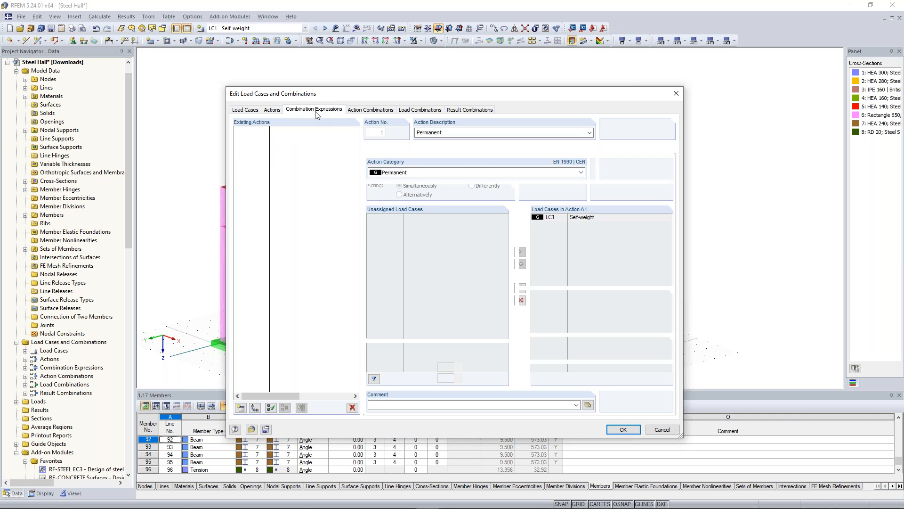
left_click(279, 140)
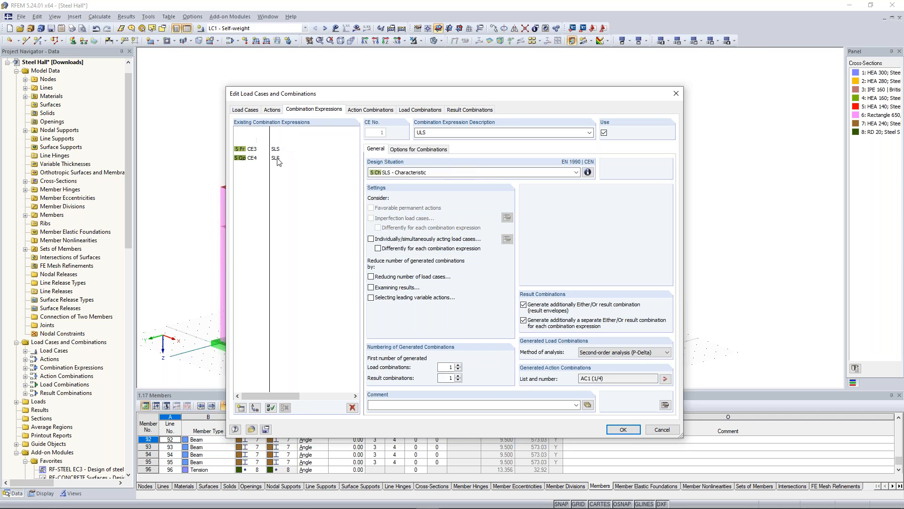
left_click(255, 158, "shift")
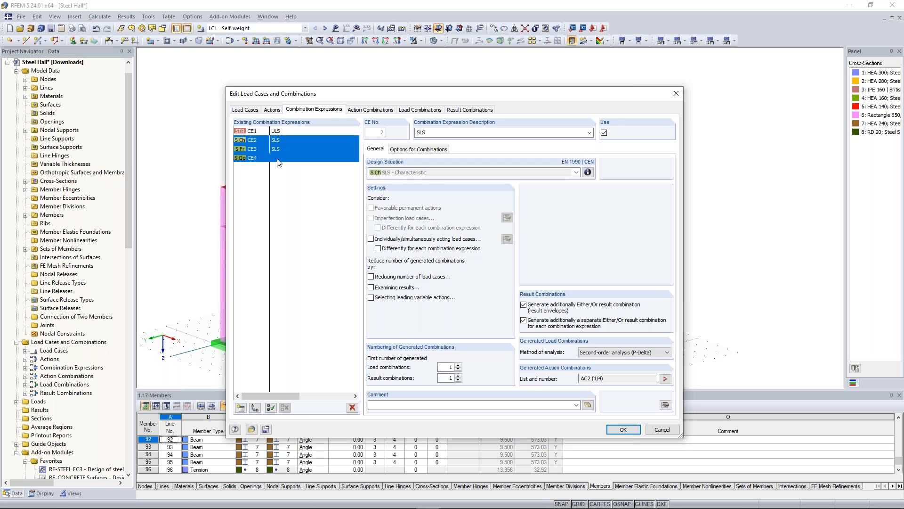
left_click(353, 407)
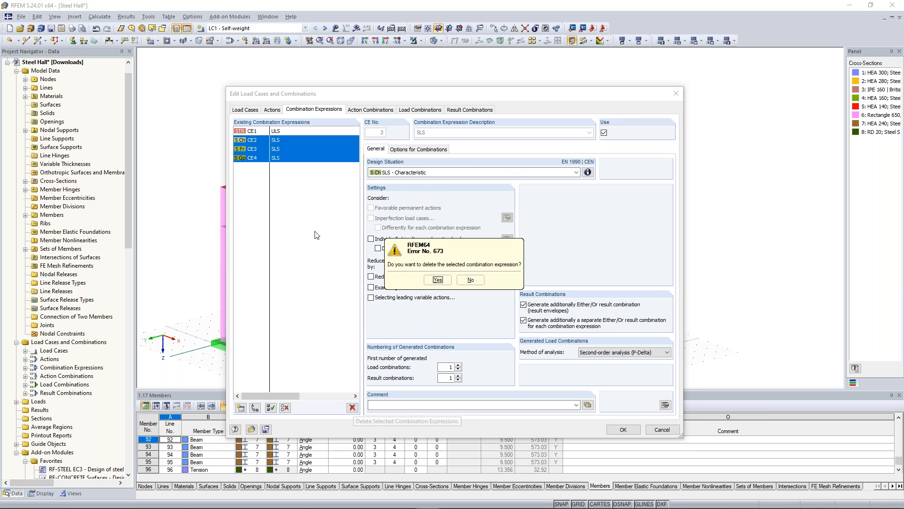
left_click(438, 281)
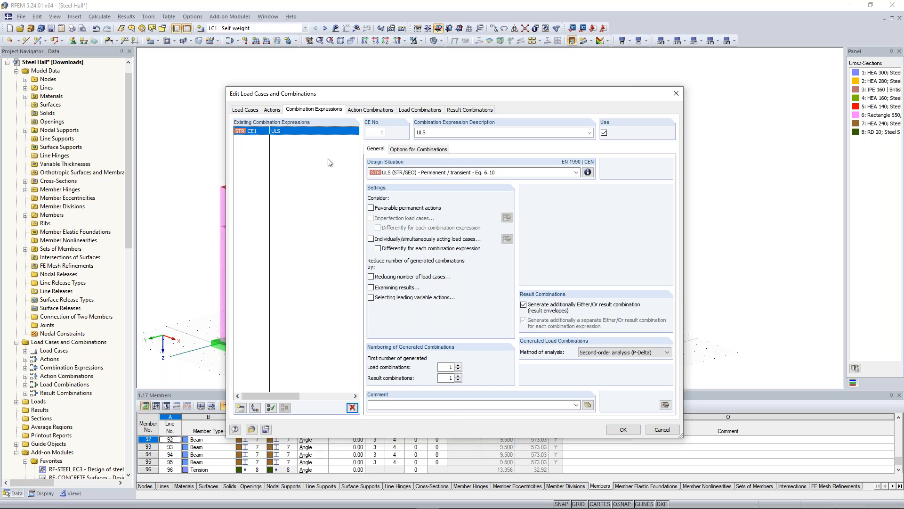
- Generate the ULS action combinations and load combinations and accept the load cases and combinations settings
left_click(367, 112)
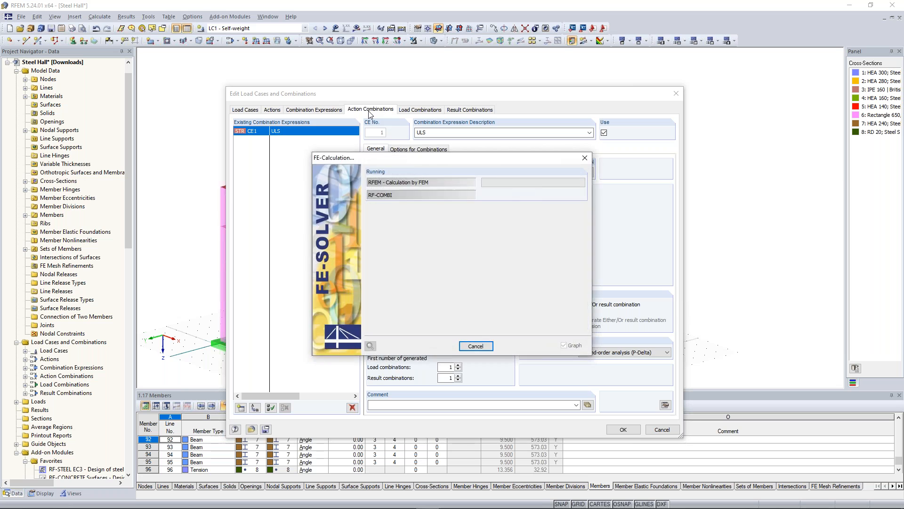
left_click(426, 112)
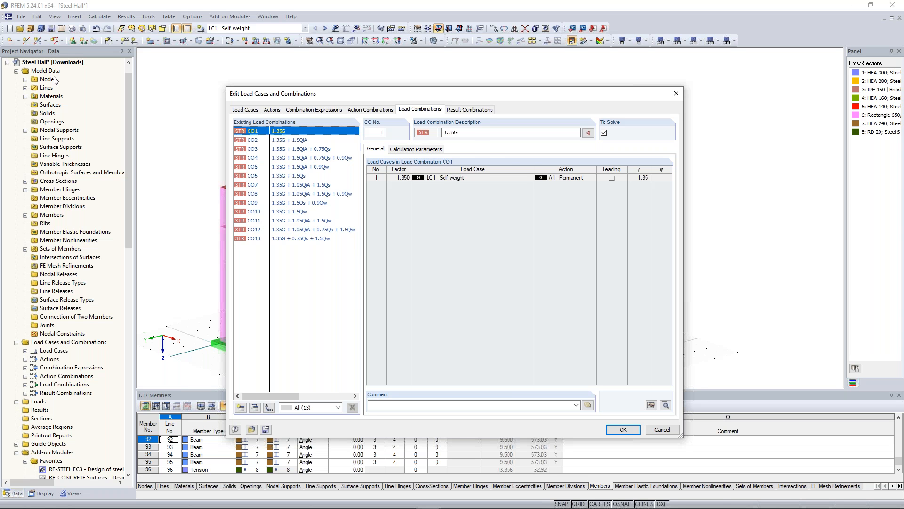
key("Return")
- In LC1 - Self-weight, start converting an area load to member loads via planes, with true-area direction ZL and magnitude 0.5 kN/m²
scroll(264, 148, "down", 3)
middle_click_drag(238, 140, 319, 128)
scroll(259, 121, "up", 1)
scroll(294, 122, "up", 1)
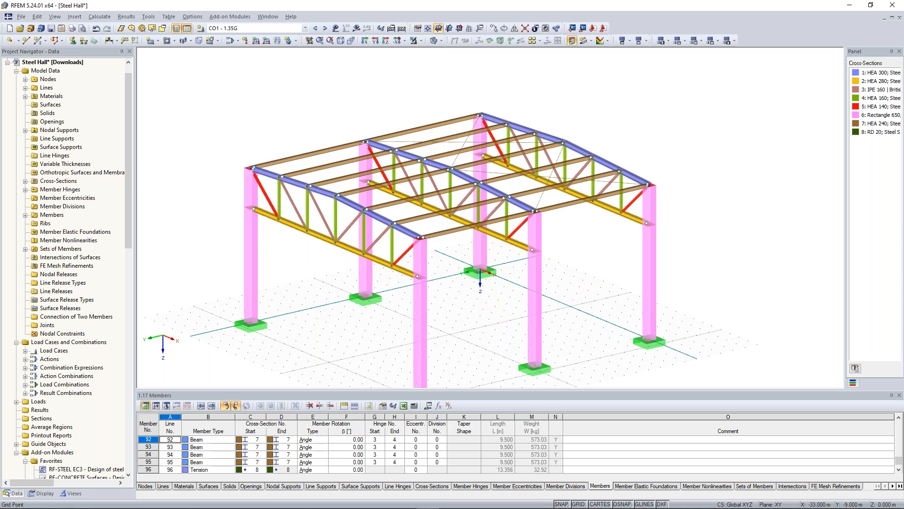
middle_click_drag(335, 103, 292, 91, "ctrl")
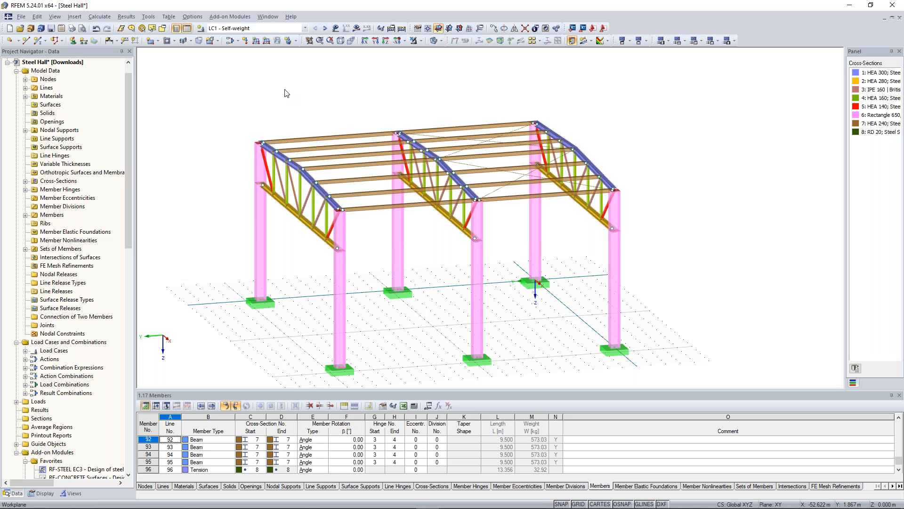
middle_click_drag(406, 114, 390, 116, "ctrl")
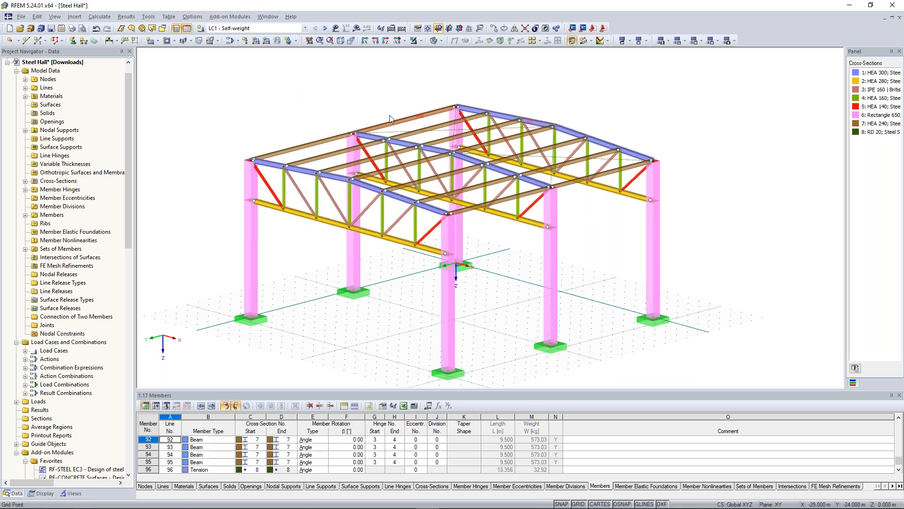
left_click(148, 17)
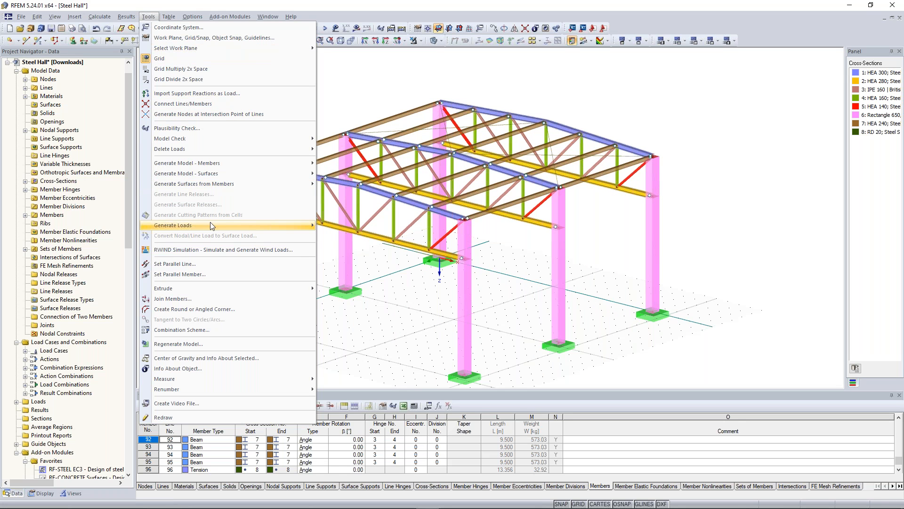
mouse_move(275, 226)
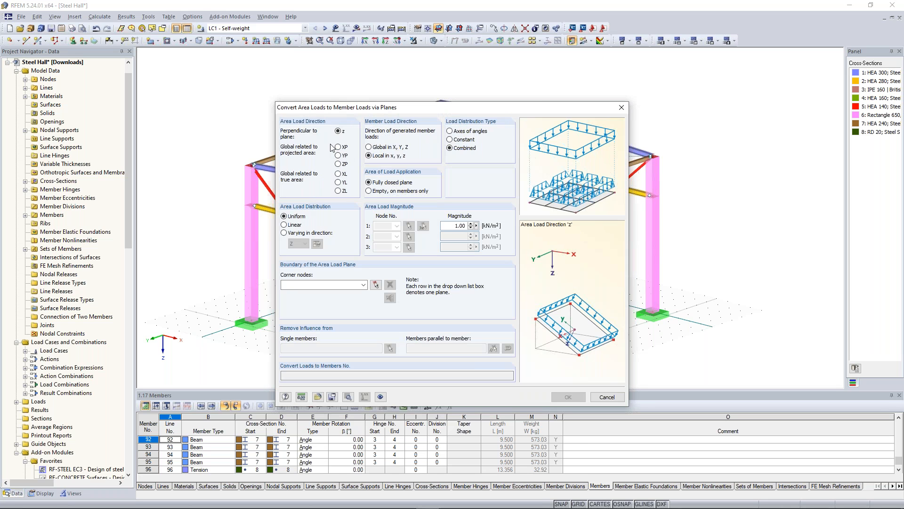
left_click(338, 191)
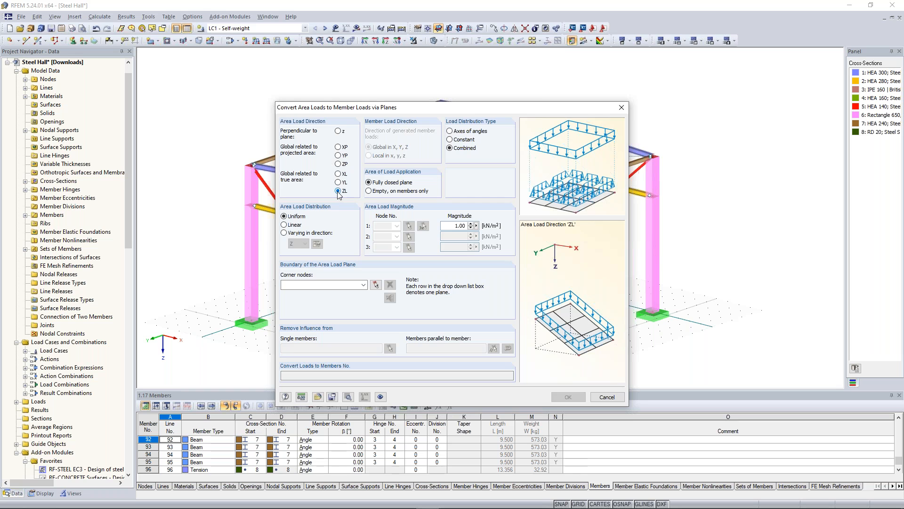
left_click_drag(455, 228, 426, 224)
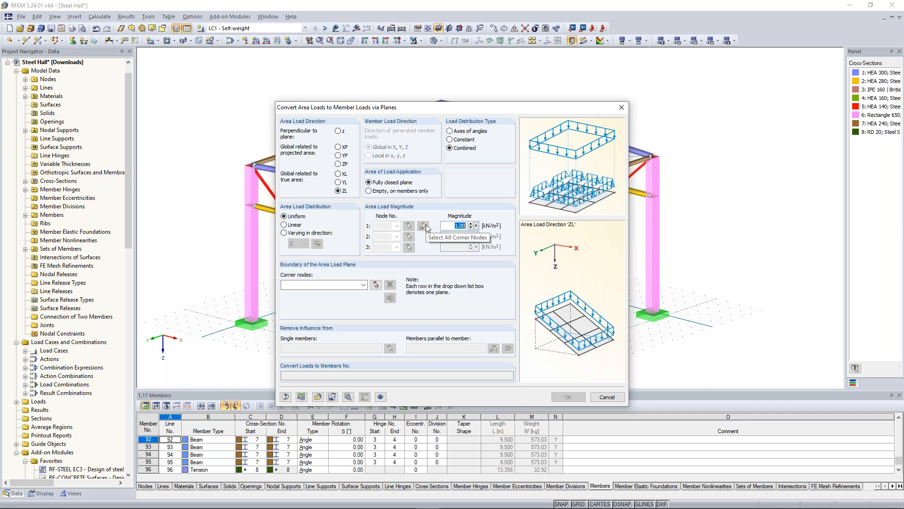
type("0,5")
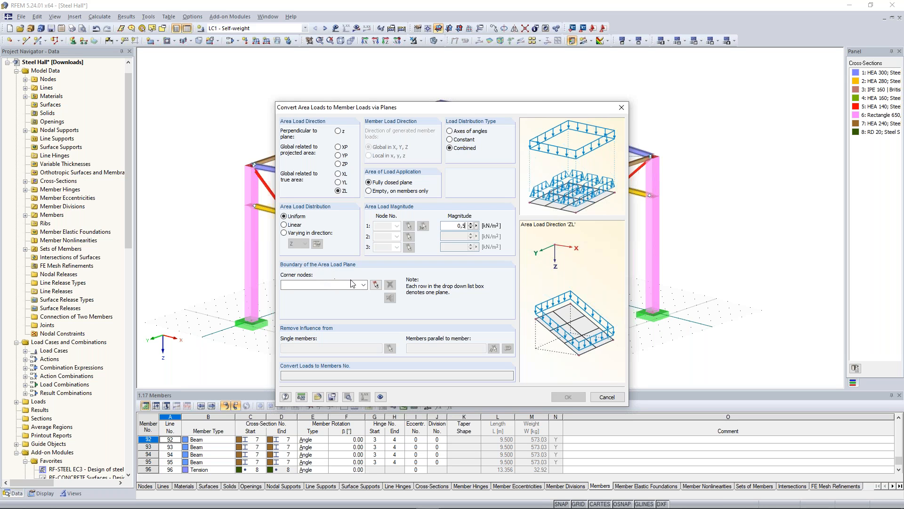
- Define the area load plane on the first roof slope by its corner nodes 35, 3, 6 and 38
left_click(374, 285)
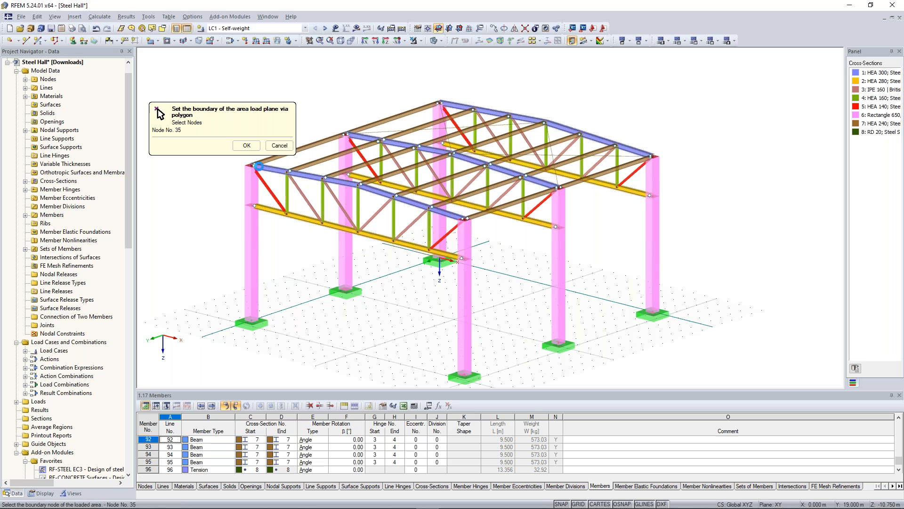
left_click(439, 103)
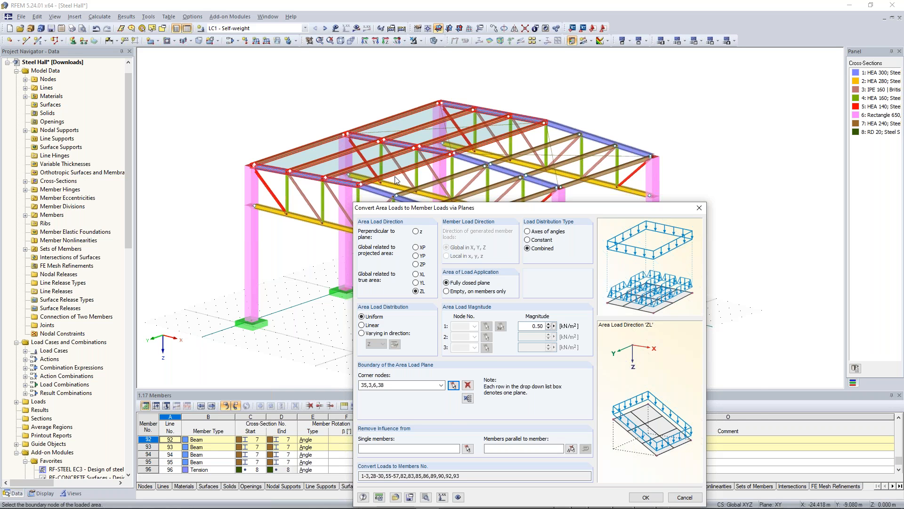
left_click_drag(424, 207, 473, 205)
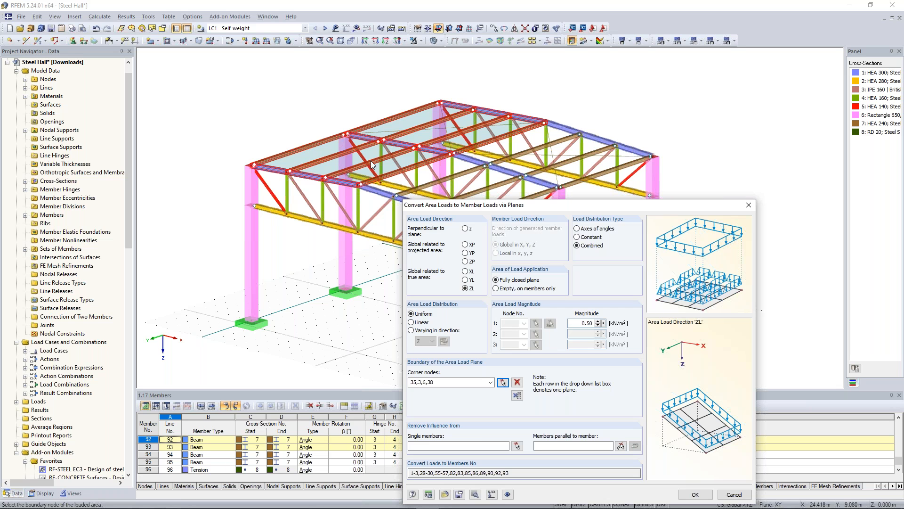
left_click_drag(504, 201, 481, 101)
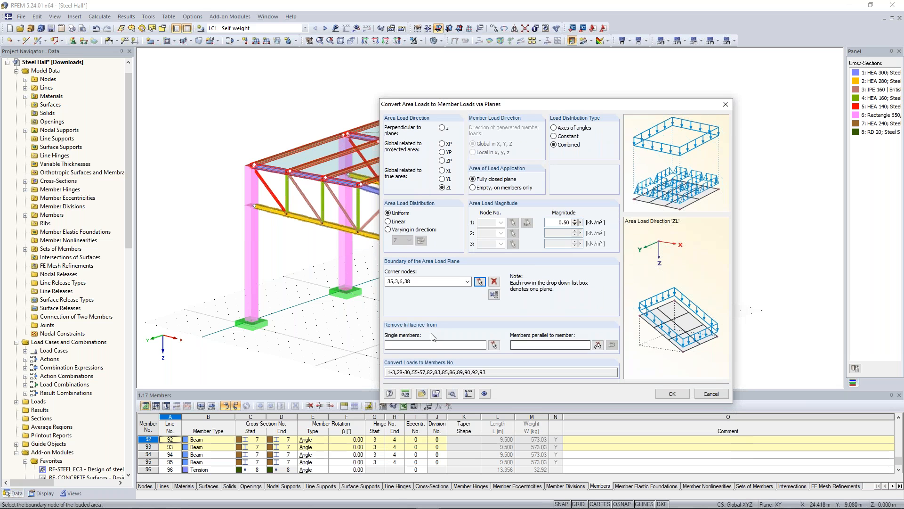
- Exclude the members parallel to member 57 from the first roof slope's load plane and generate its member loads
left_click(598, 346)
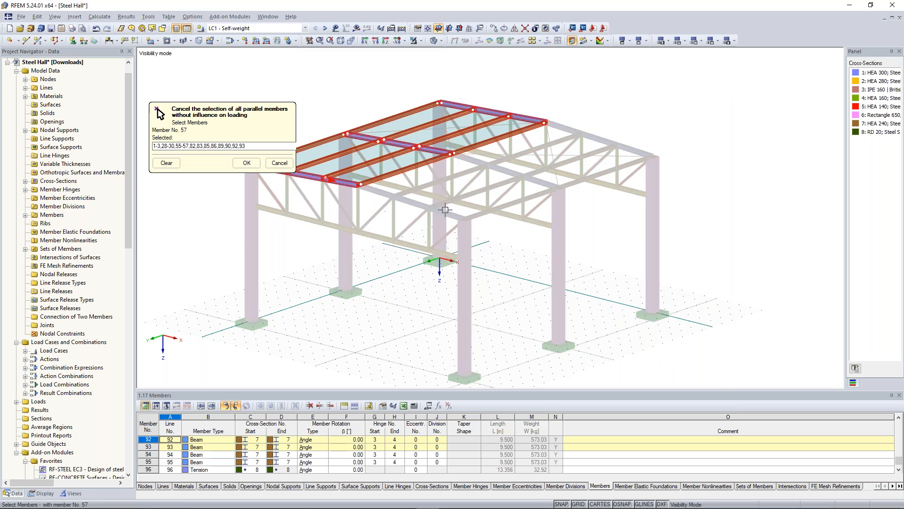
middle_click_drag(520, 202, 374, 158, "ctrl")
middle_click_drag(559, 176, 513, 174, "ctrl")
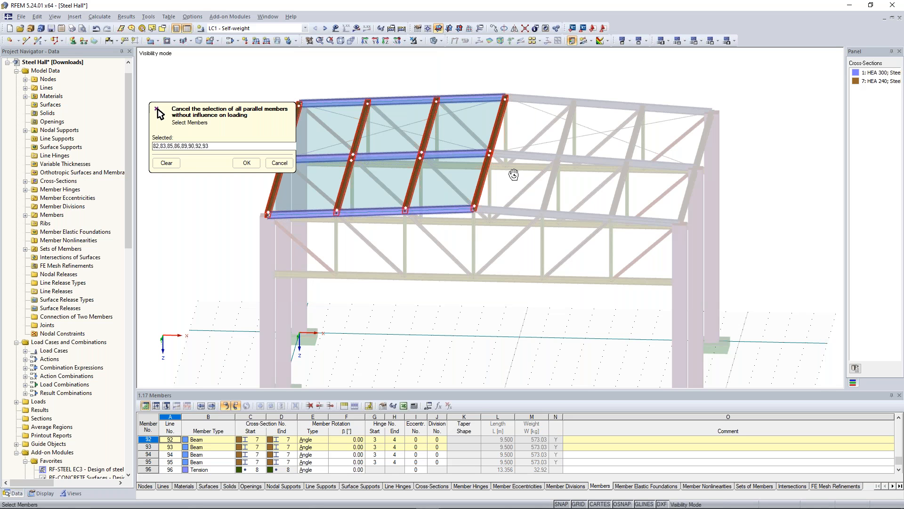
middle_click_drag(513, 175, 494, 172, "ctrl")
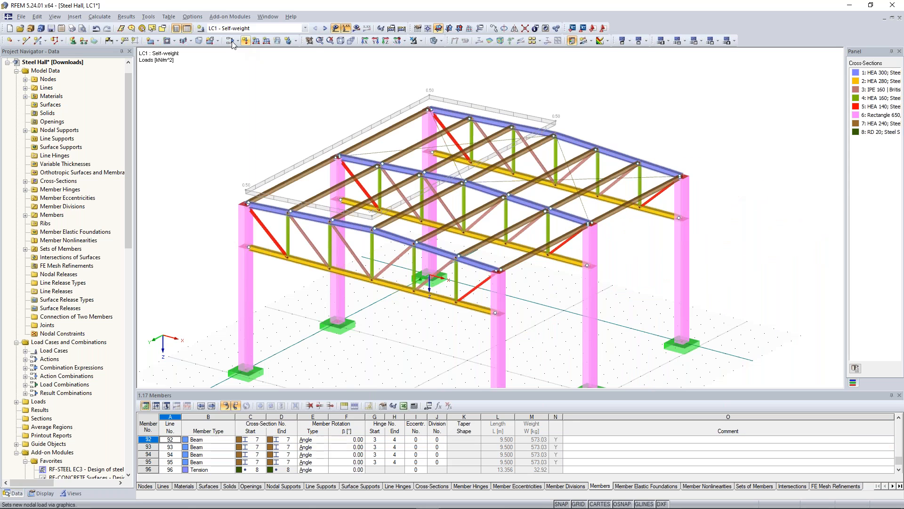
- Start another area load conversion via planes in LC1 and clear the stored boundary nodes 35, 3, 6 and 38
left_click(148, 17)
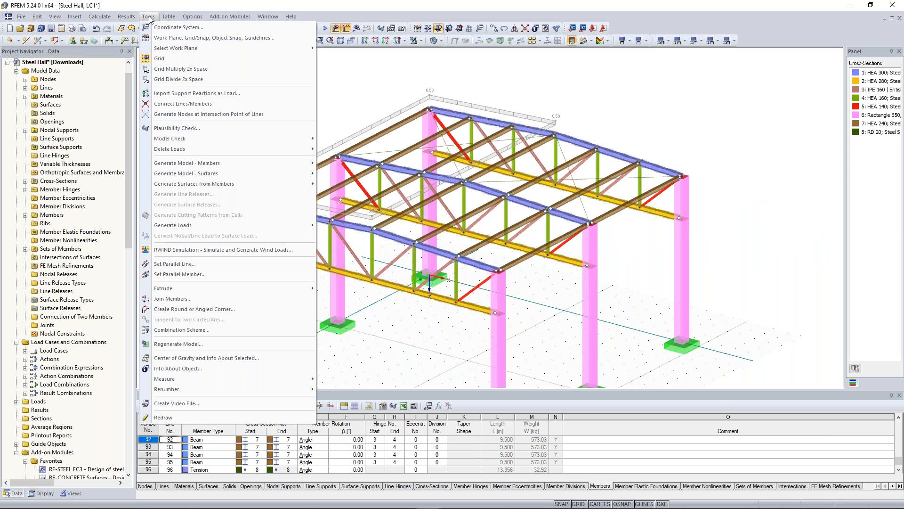
mouse_move(216, 222)
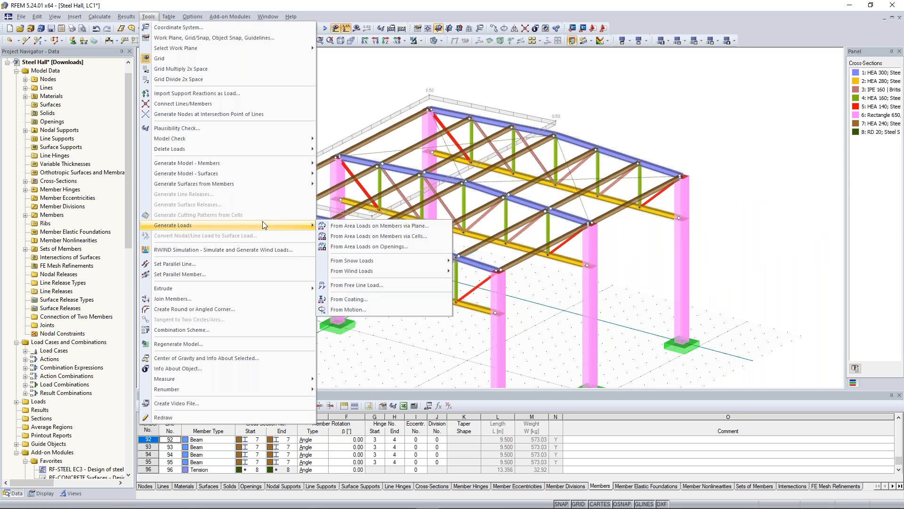
left_click(385, 227)
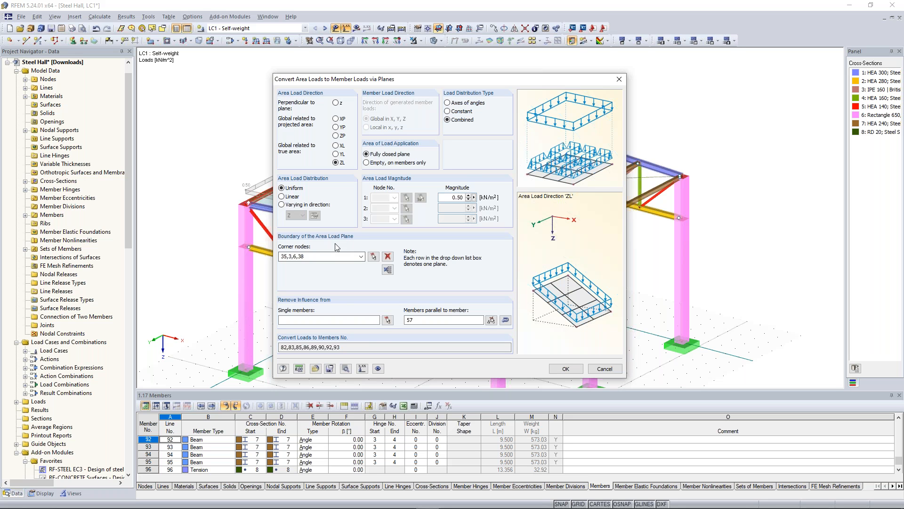
left_click_drag(337, 247, 282, 248)
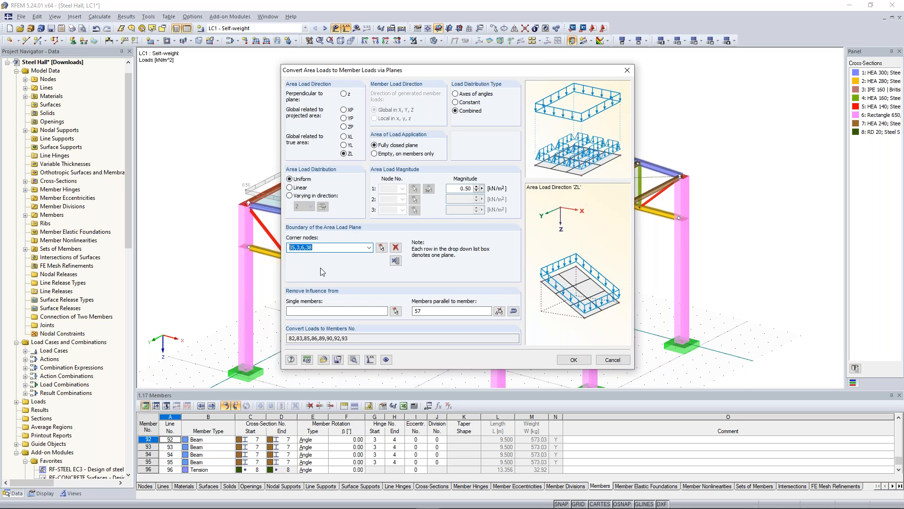
left_click_drag(512, 68, 464, 70)
left_click(286, 246)
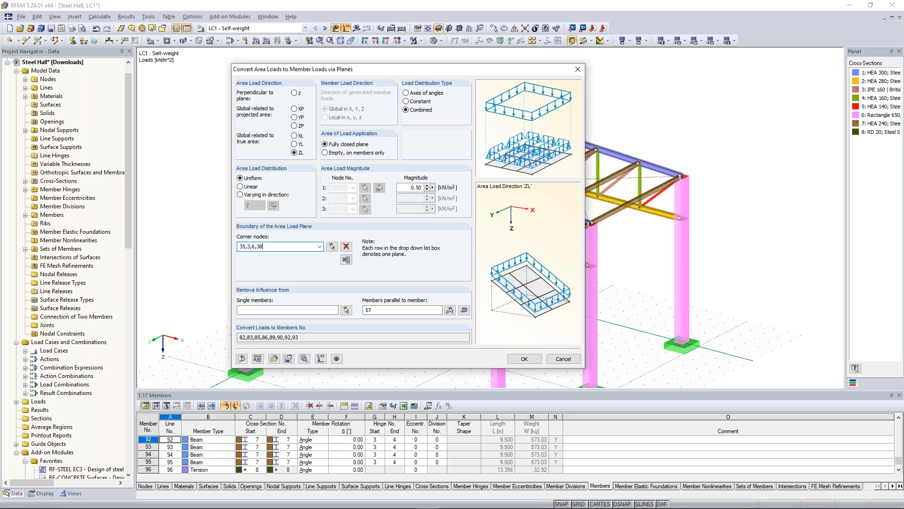
mouse_move(263, 247)
left_mouse_down()
mouse_move(239, 246)
mouse_move(248, 246)
left_mouse_up()
left_click(265, 250)
left_click(345, 247)
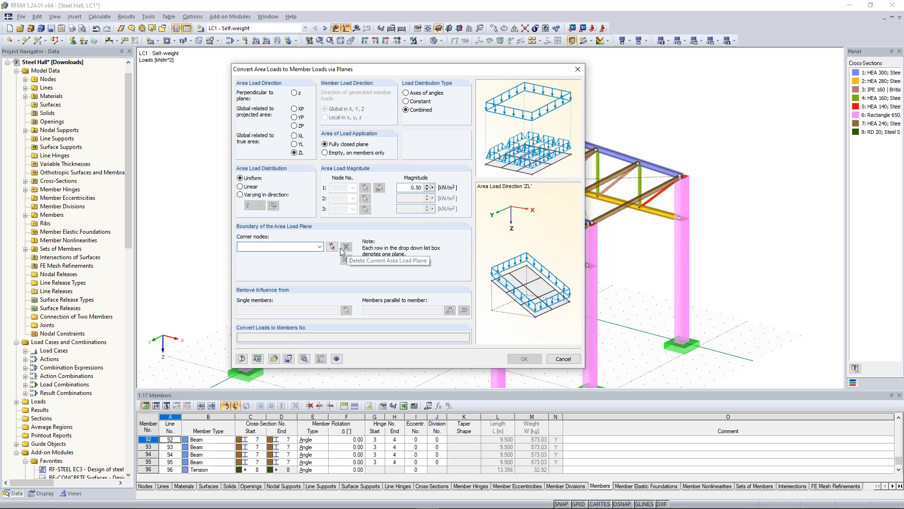
- Generate the 0.5 kN/m² load on the second roof slope with corner nodes 38, 6, 9, 41, excluding members parallel to member 59
left_click(332, 247)
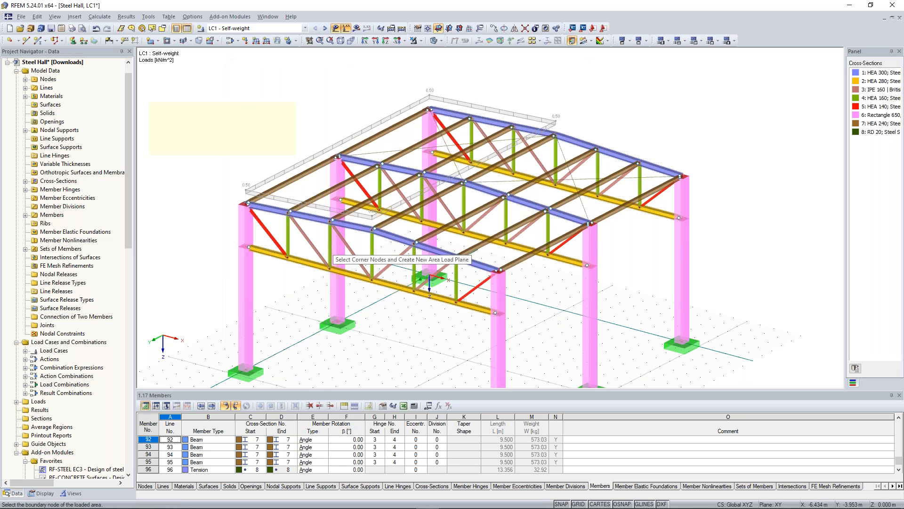
left_click(555, 136)
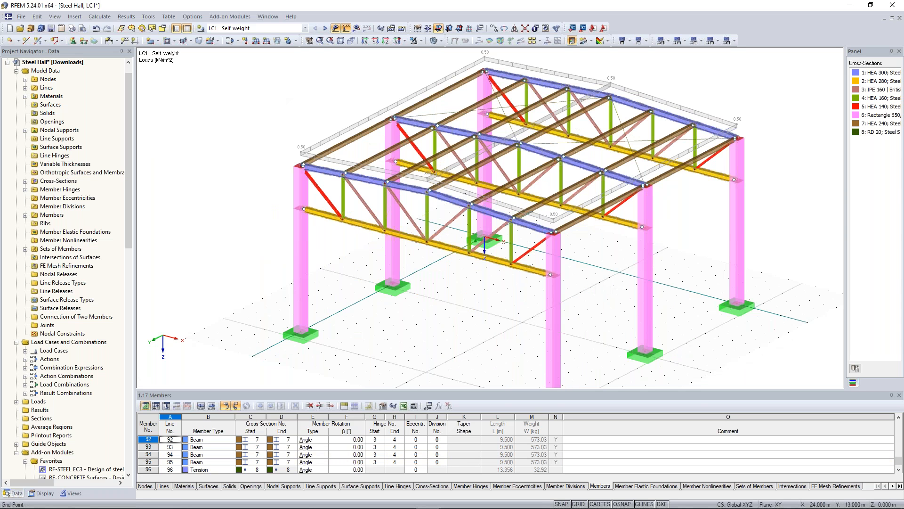
middle_click_drag(305, 198, 315, 201, "ctrl")
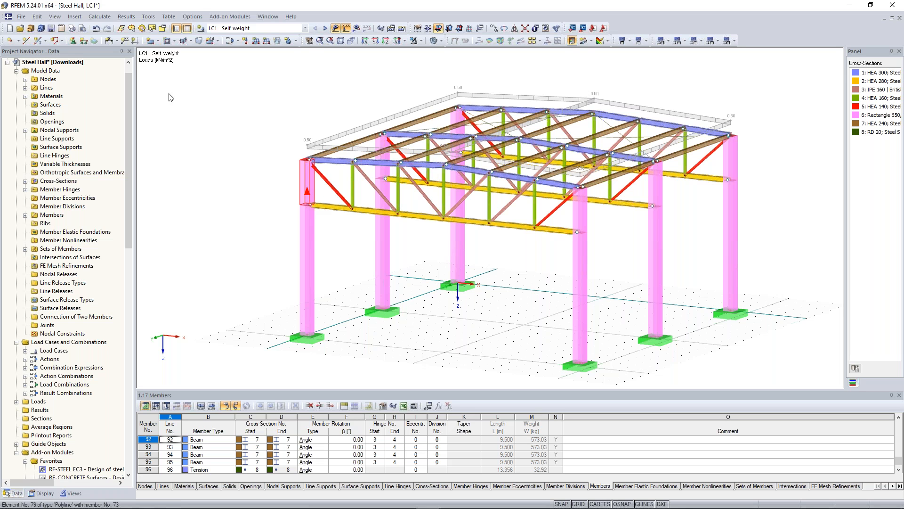
- Generate a third 0.5 kN/m² area load in LC1 on the horizontal plane through the outer corner nodes of the trusses' lower chords
left_click(148, 16)
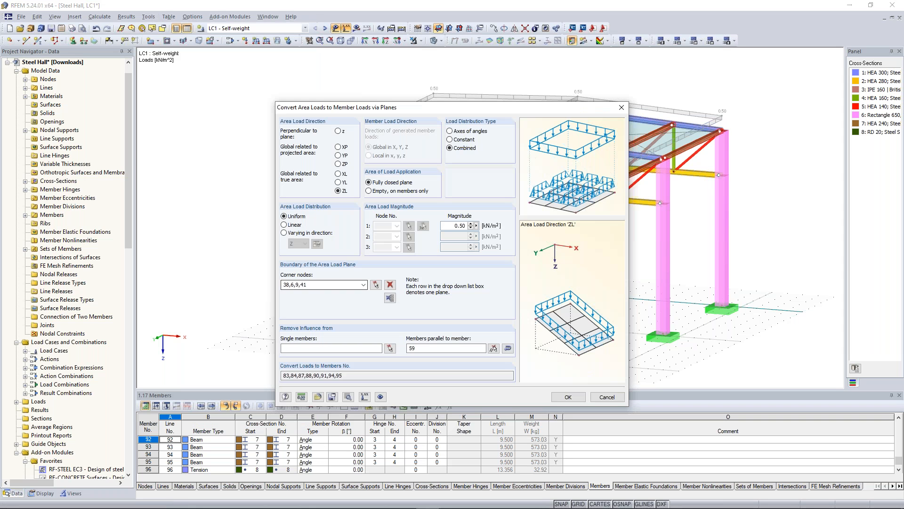
left_click(390, 285)
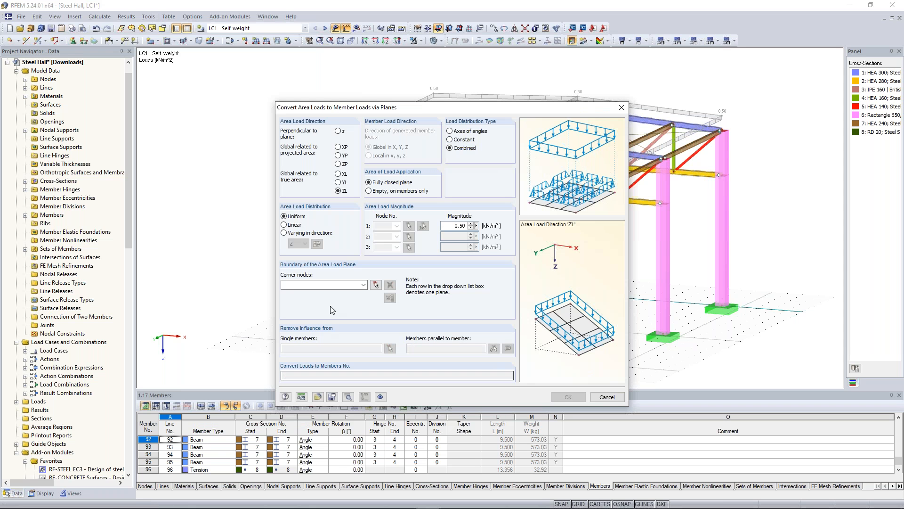
left_click(375, 285)
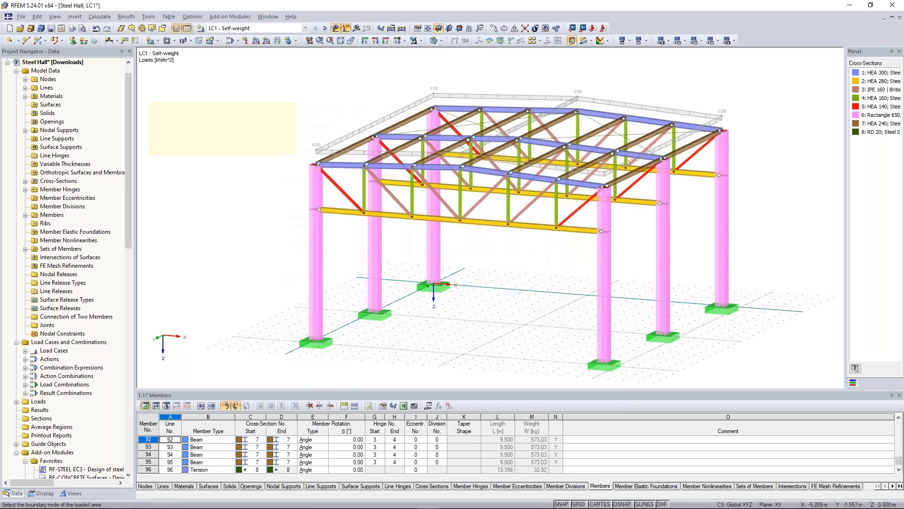
middle_click_drag(388, 277, 409, 306, "ctrl")
left_click(402, 118)
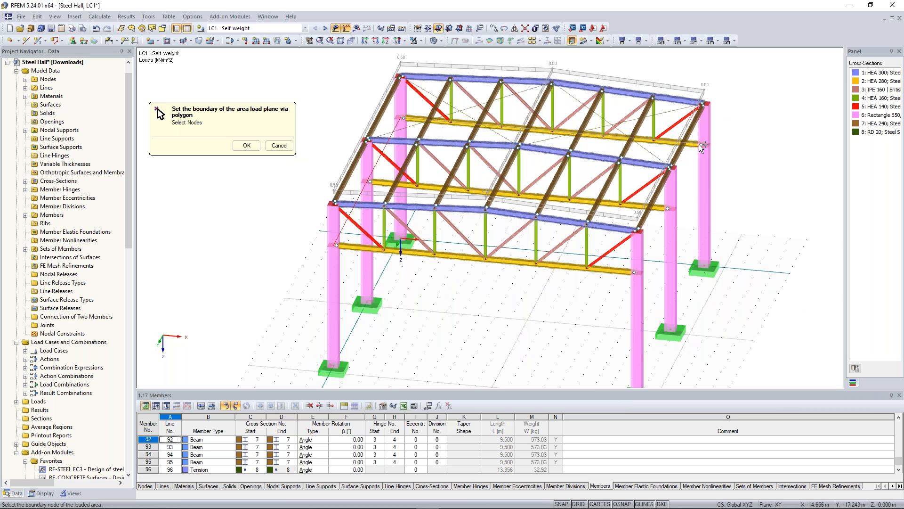
left_click(338, 243)
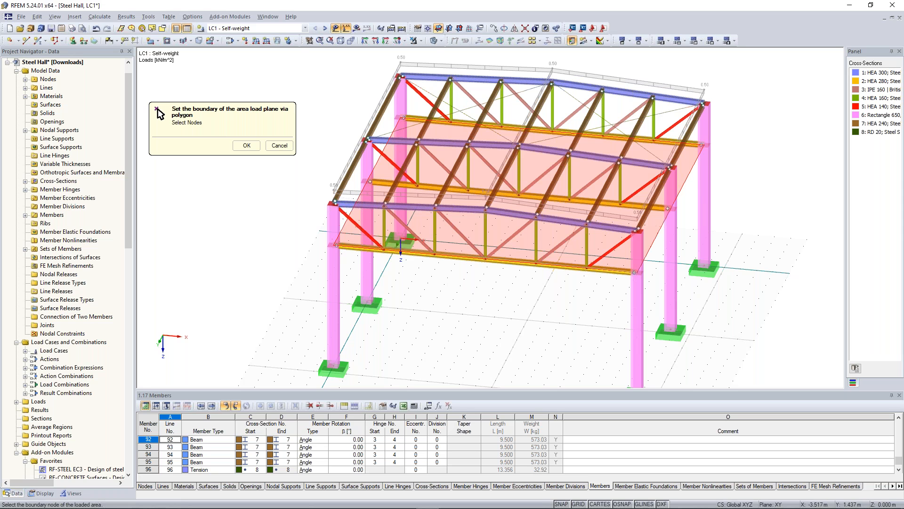
key("Return")
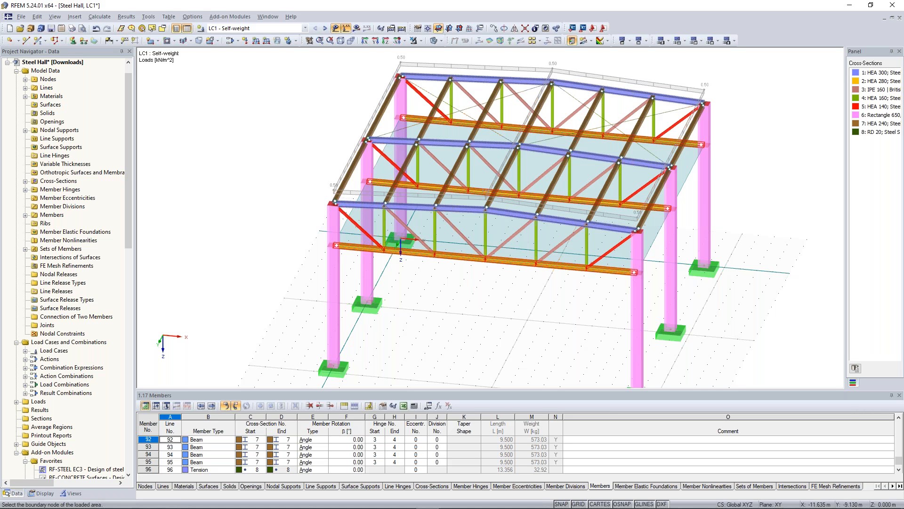
key("Escape")
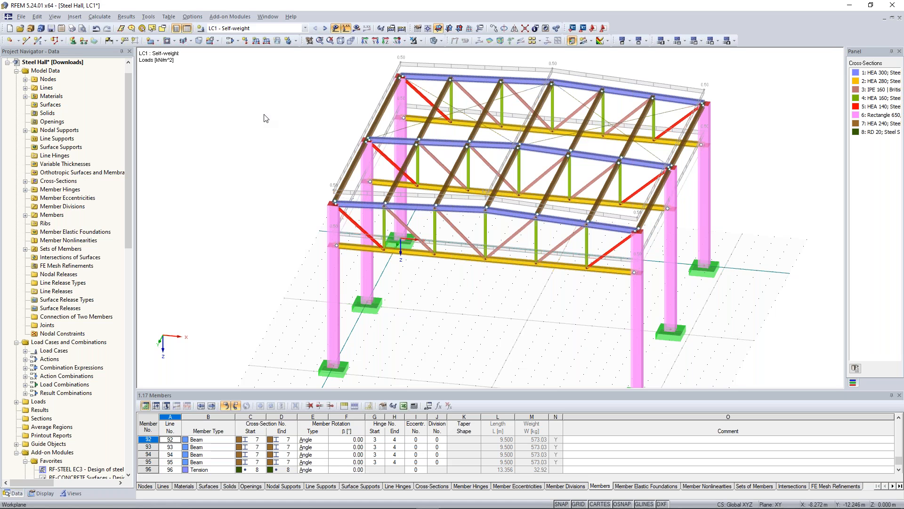
- Display the generated area loads separately as member loads and examine their distribution on the roof beams and lower chords
middle_click_drag(427, 161, 393, 151, "ctrl")
right_click(427, 162)
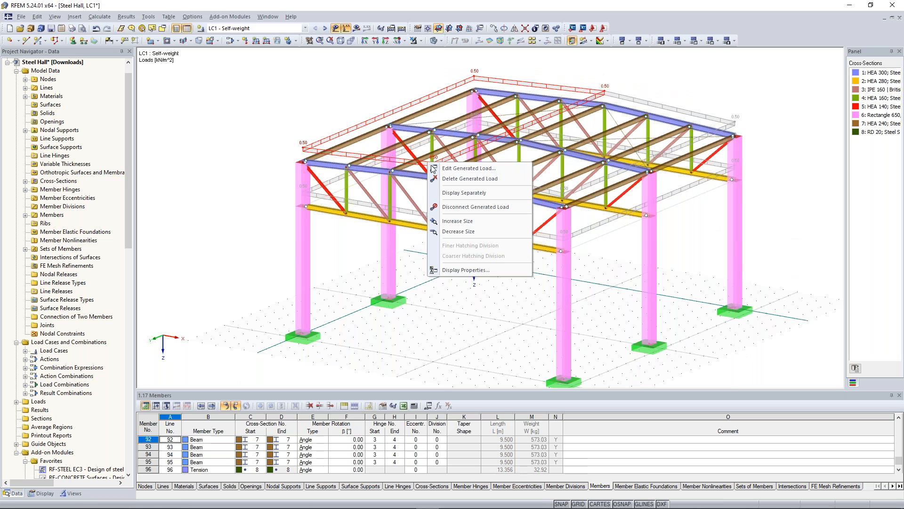
left_click(466, 196)
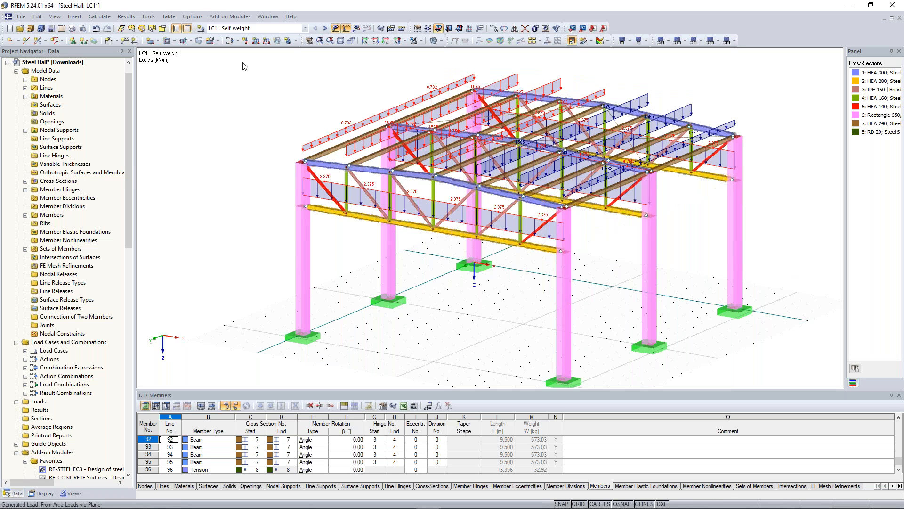
middle_click_drag(301, 93, 363, 127, "ctrl")
scroll(363, 126, "up", 1)
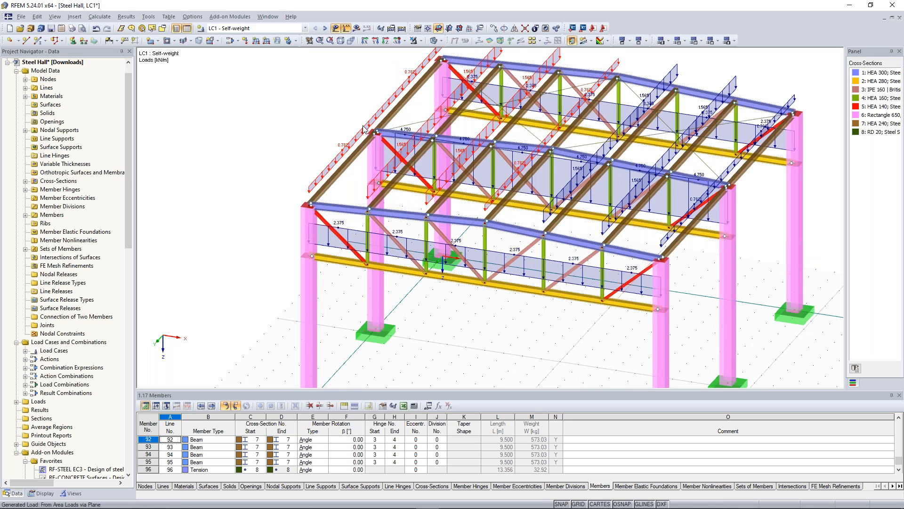
scroll(363, 126, "up", 1)
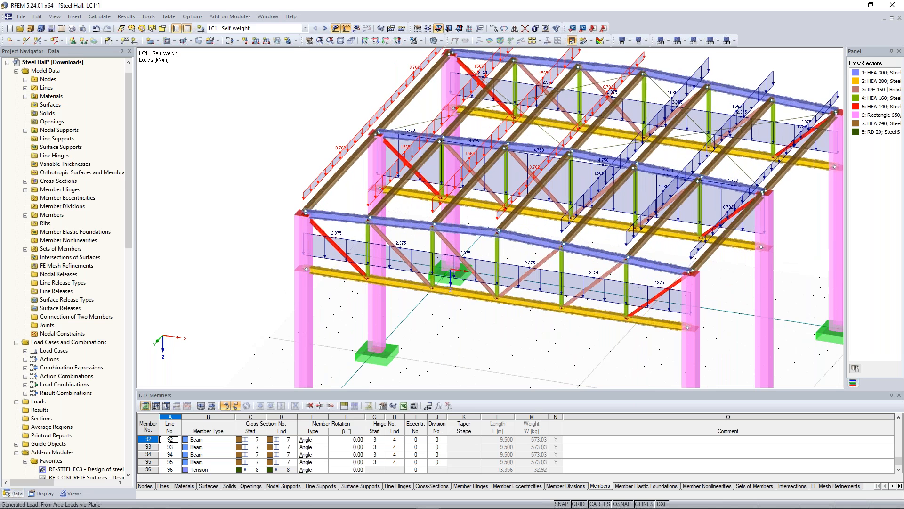
middle_click_drag(363, 126, 371, 112, "ctrl")
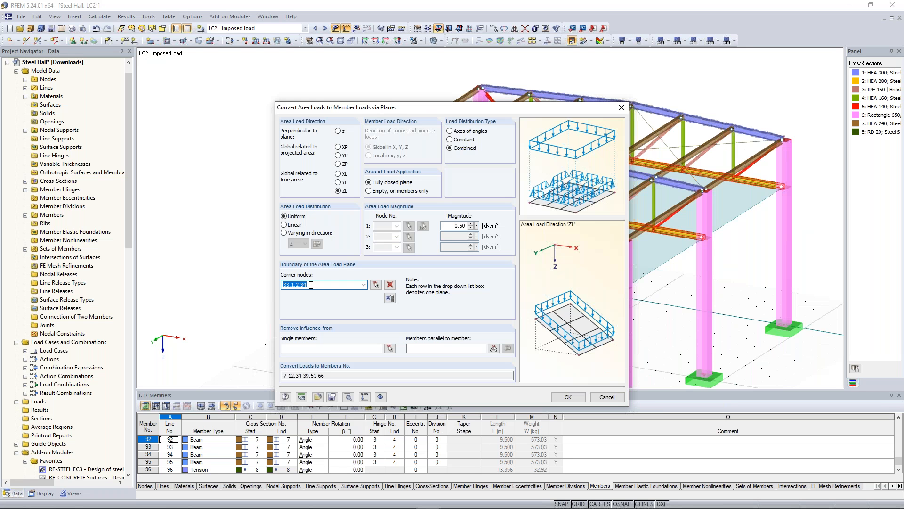
- In LC2 - Imposed load, generate member loads from a 0.5 kN/m² area load on the lower-chord plane with corner nodes 33, 1, 2, 34
left_click(311, 284)
double_click(451, 225)
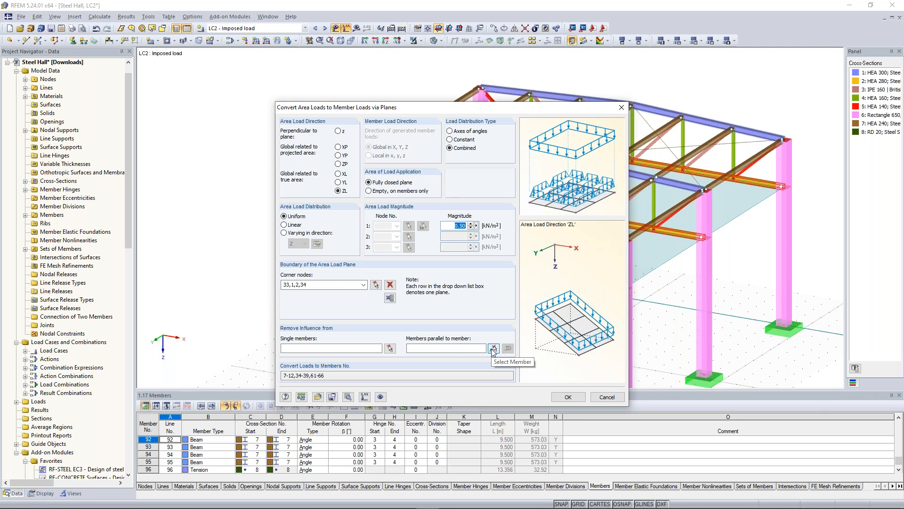
left_click(569, 397)
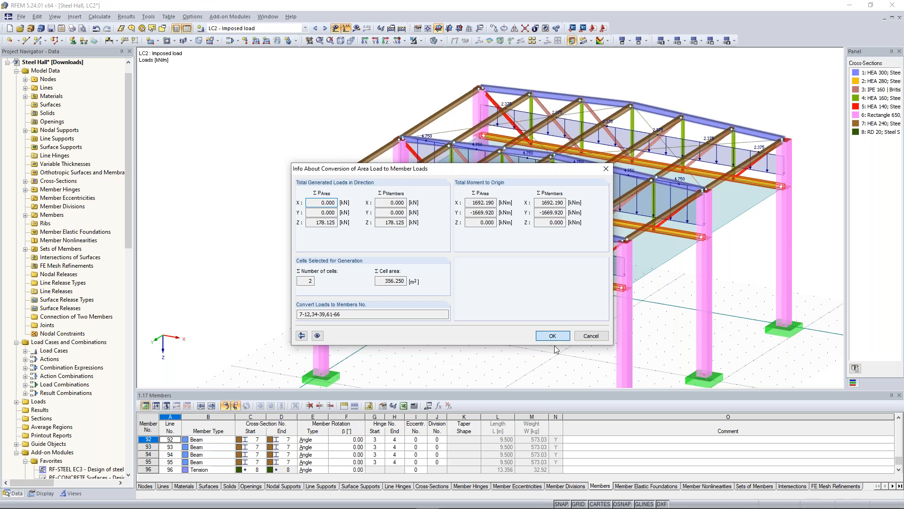
left_click(553, 336)
middle_click_drag(452, 290, 507, 329, "ctrl")
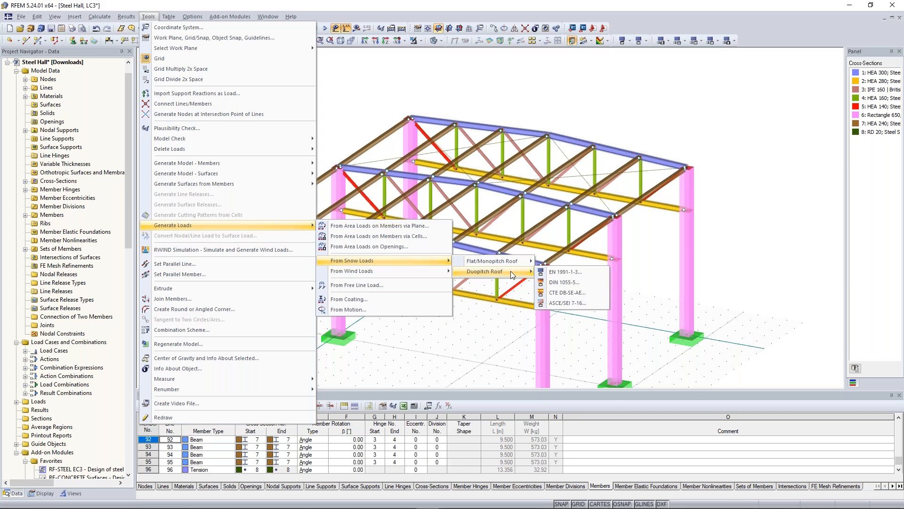
- In LC3 - Snow, start generating duopitch roof snow loads to EN 1991-1-3 with the German DIN national annex
left_click(562, 274)
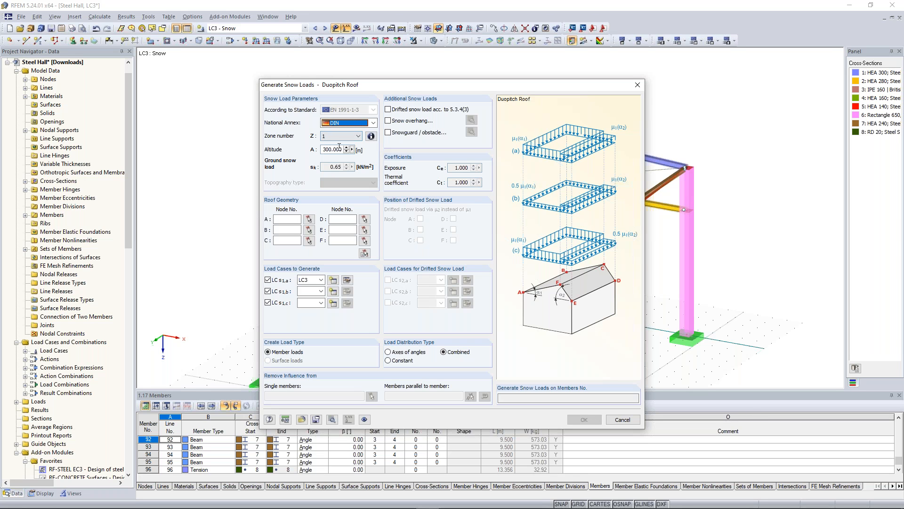
left_click(374, 123)
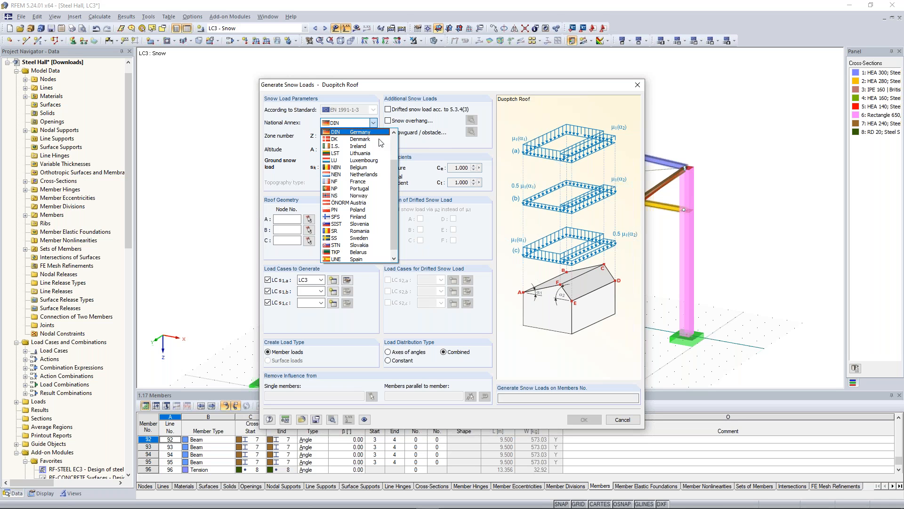
scroll(347, 150, "up", 3)
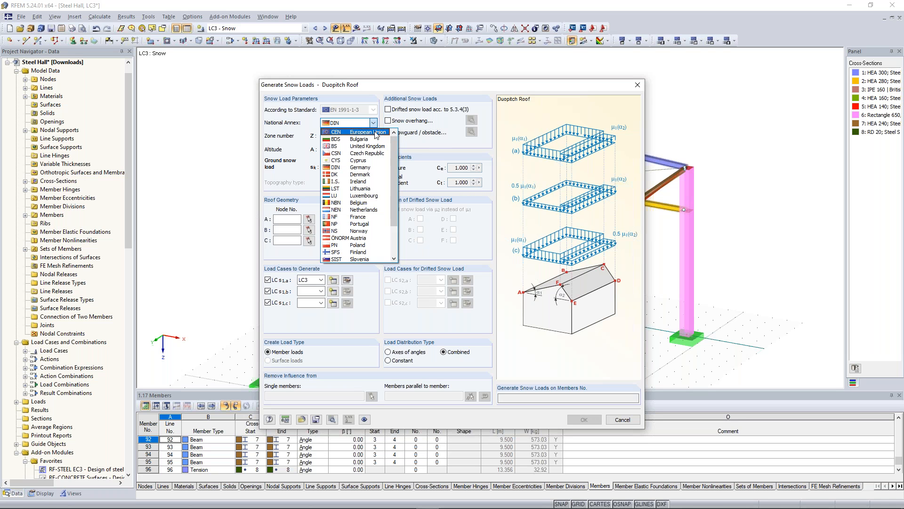
left_click(366, 168)
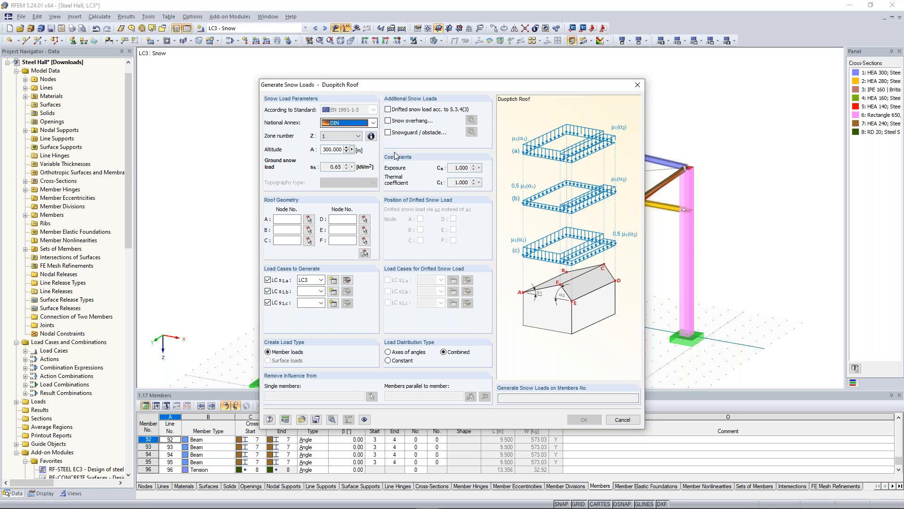
- Take snow zone 1a from the München region of the Germany zone map and set the altitude to 540 m
left_click(372, 136)
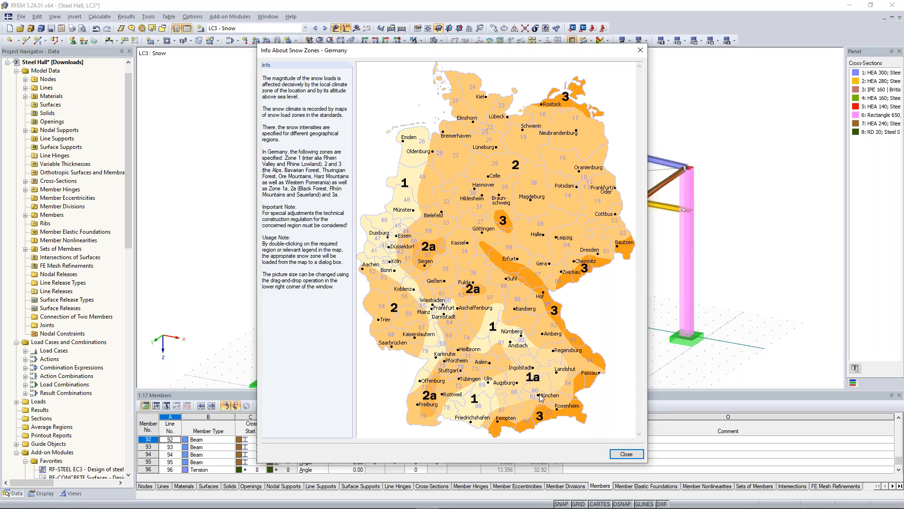
double_click(540, 398)
type("54")
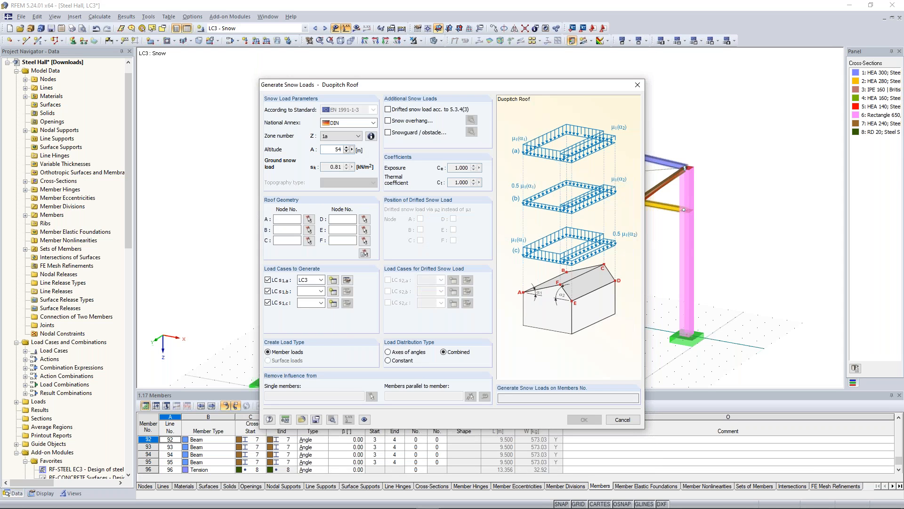
type("0")
- Exclude snow load cases s1,b and s1,c and define the roof geometry A to F with nodes 35, 3, 6, 9, 41, 38
left_click(268, 292)
left_click(268, 303)
left_click(364, 254)
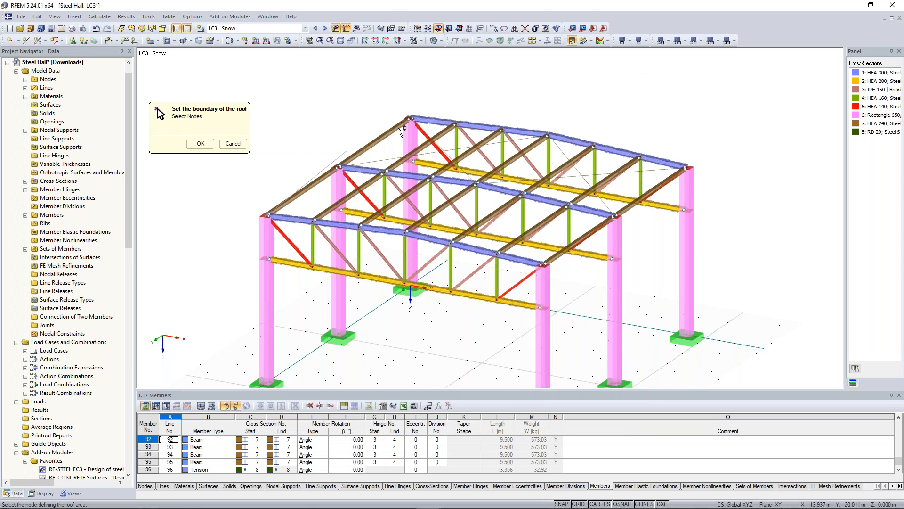
left_click(546, 133)
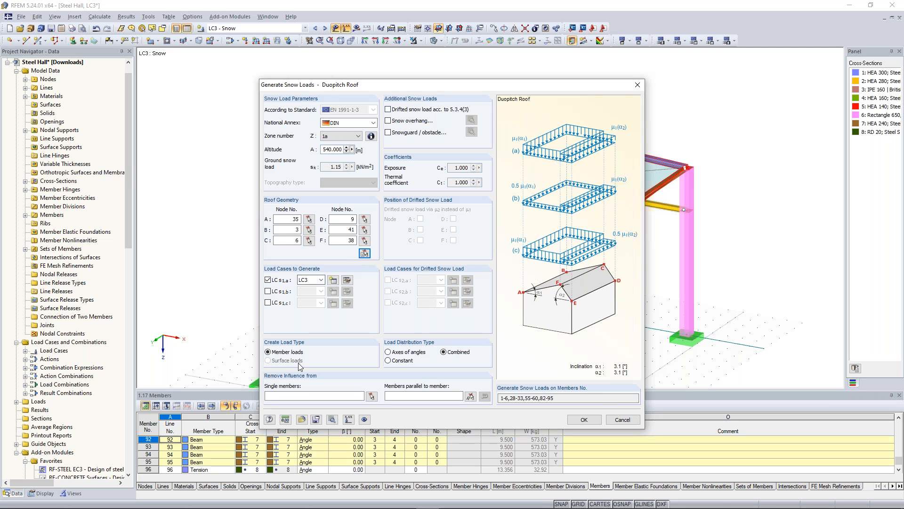
- Remove the load influence from all members parallel to members 56 and 58 and generate the snow loads in LC3
left_click_drag(522, 87, 524, 70)
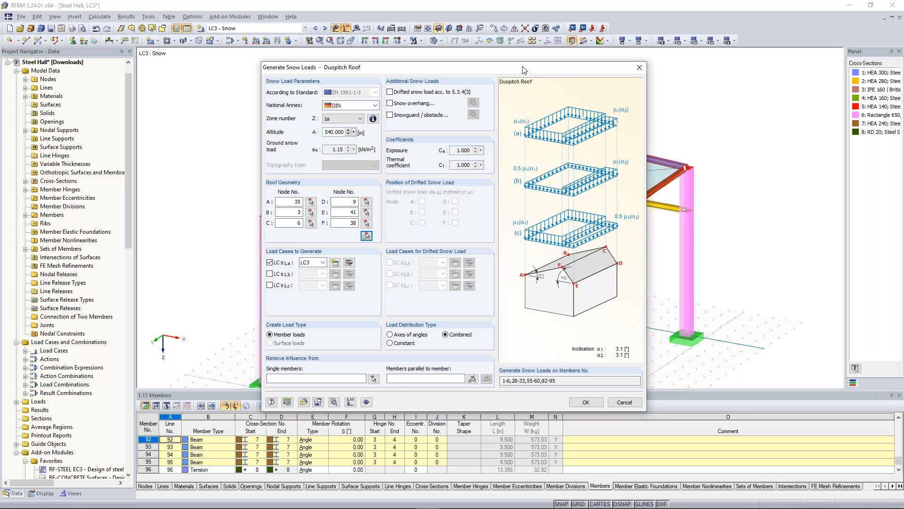
left_click_drag(524, 70, 586, 83)
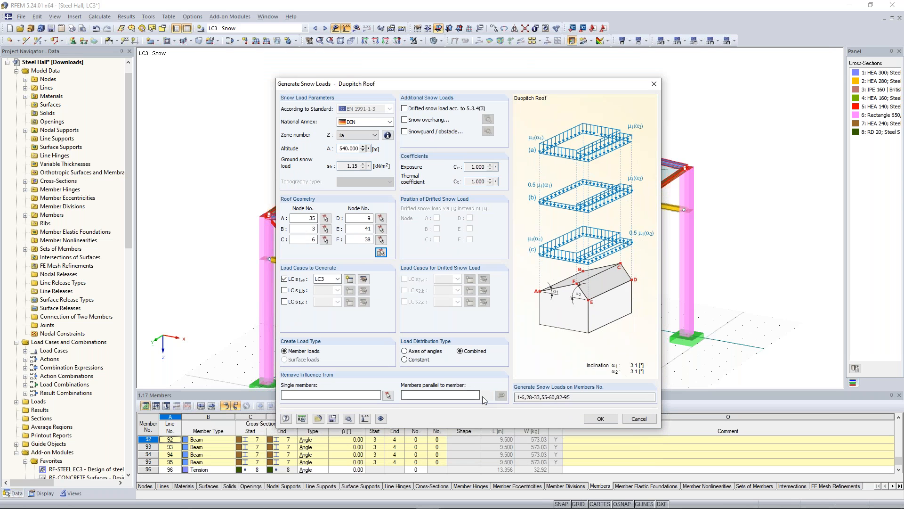
left_click(381, 253)
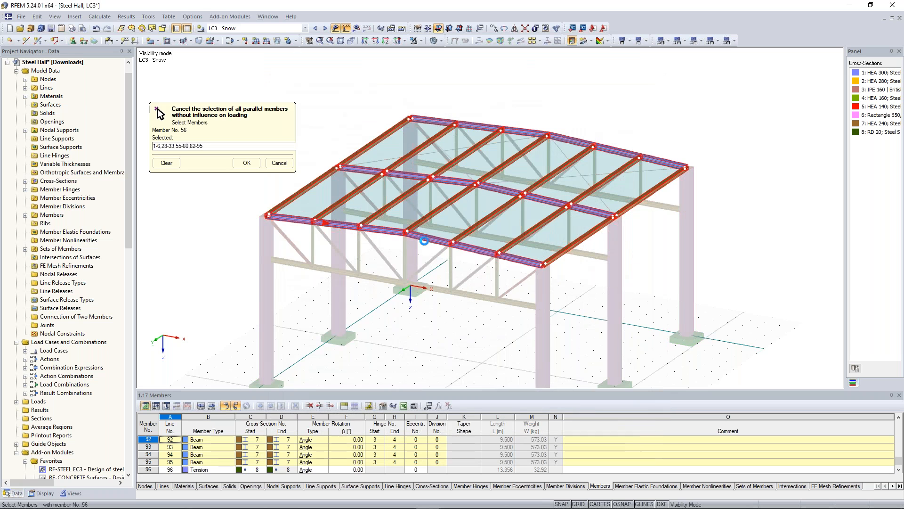
left_click(430, 239)
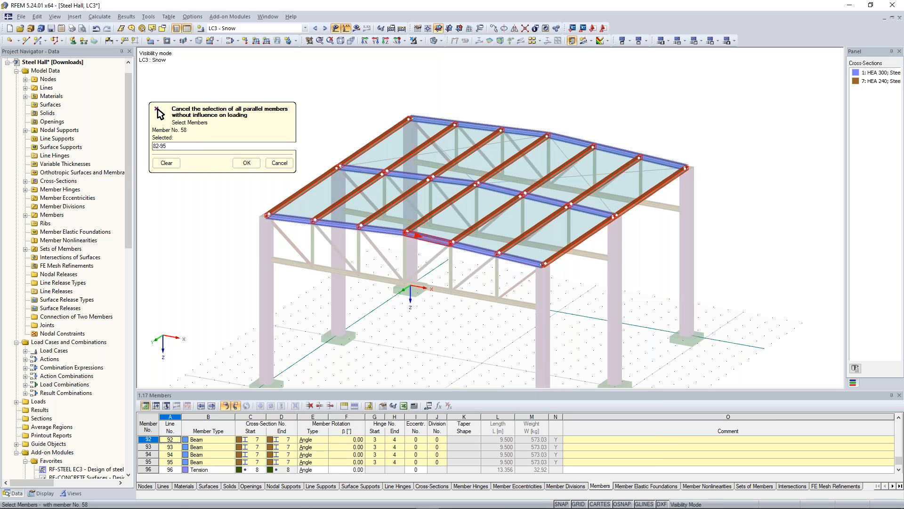
left_click(247, 163)
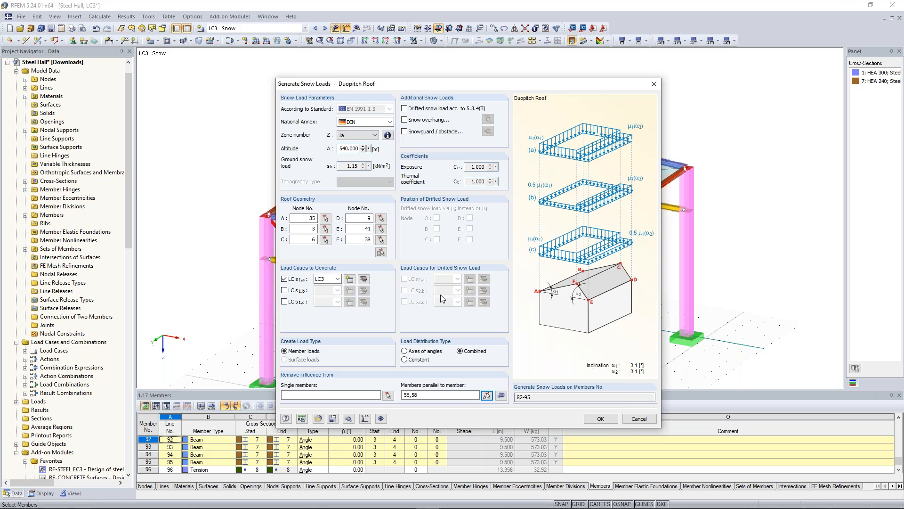
key("Return")
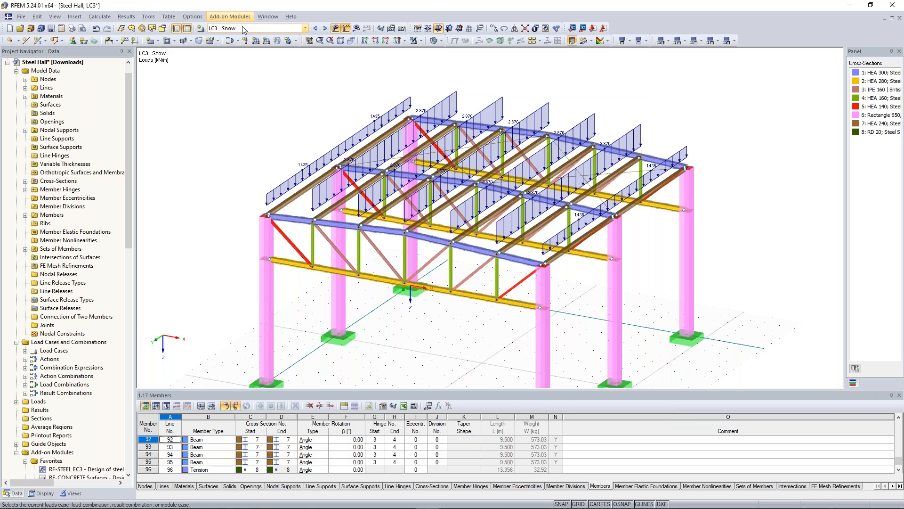
- In LC4 - Wind in +X, start generating EN 1991-1-4 wind loads for vertical walls with roof and open the national annex choices
left_click(325, 30)
left_click(148, 17)
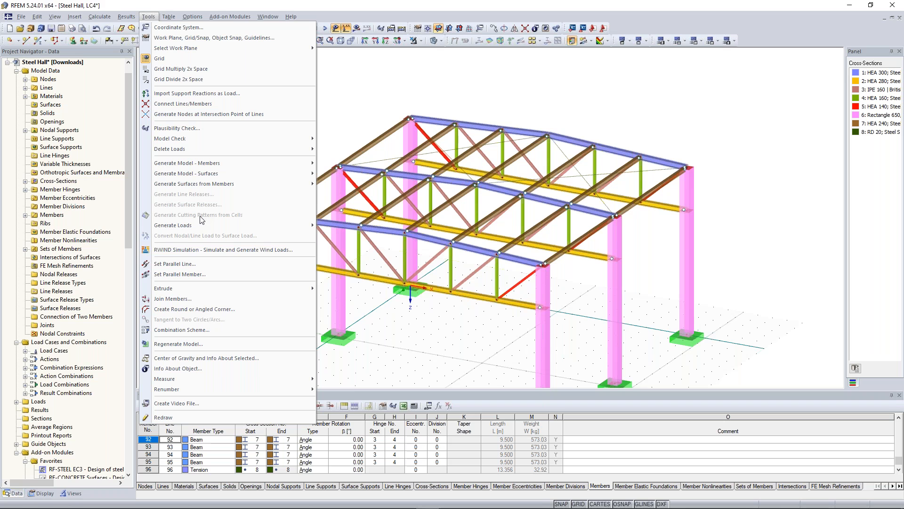
mouse_move(201, 225)
mouse_move(358, 270)
mouse_move(487, 317)
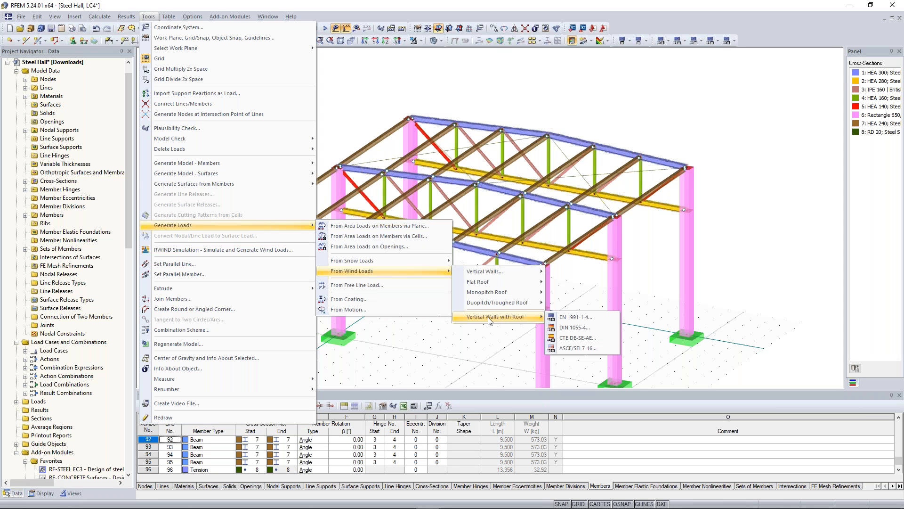
left_click(561, 317)
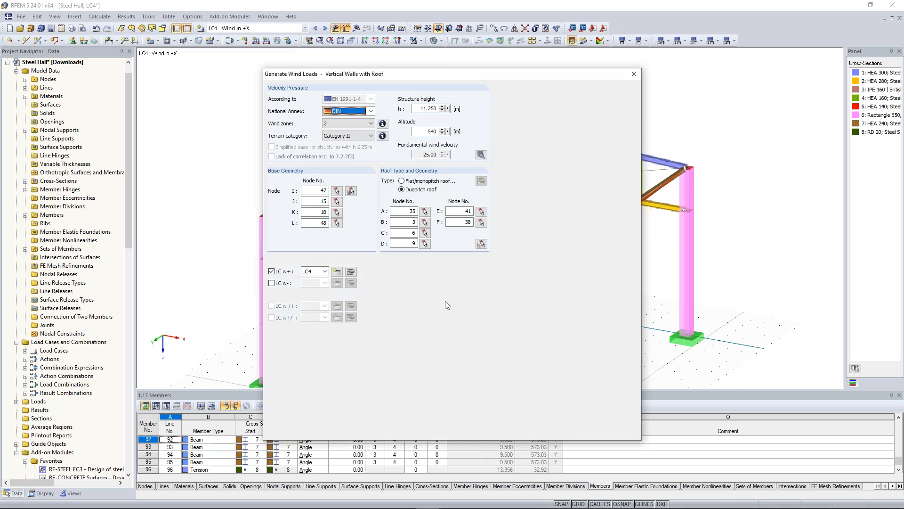
left_click(358, 111)
scroll(396, 151, "down", 1)
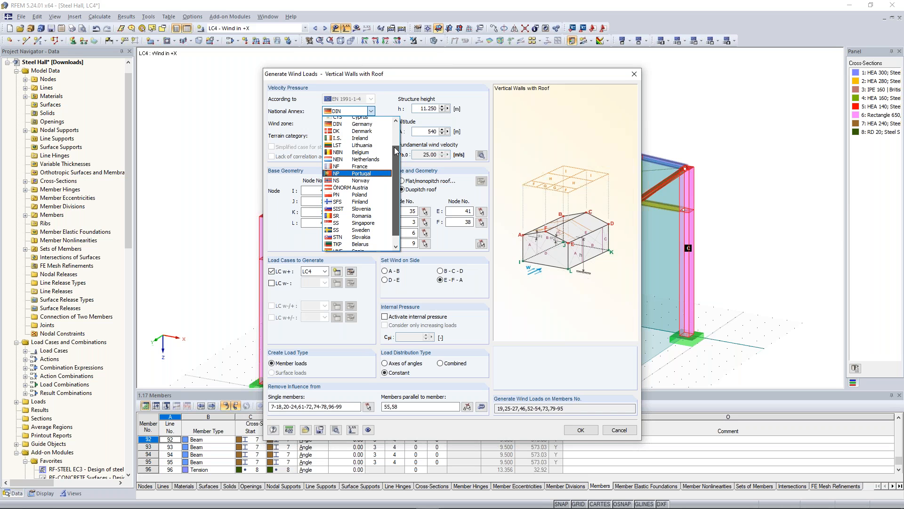
scroll(395, 149, "up", 2)
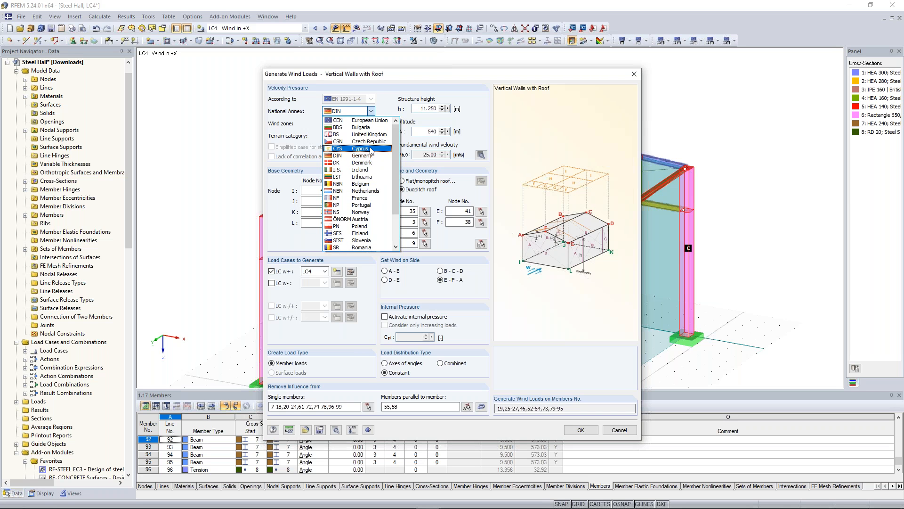
- Review the national annex, wind zone and terrain category options for the velocity pressure
left_click(396, 106)
left_click(379, 123)
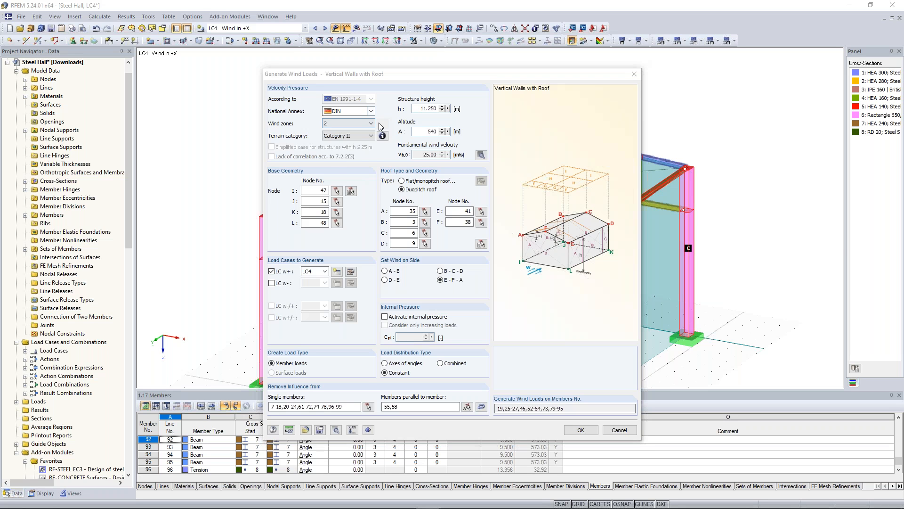
left_click(360, 135)
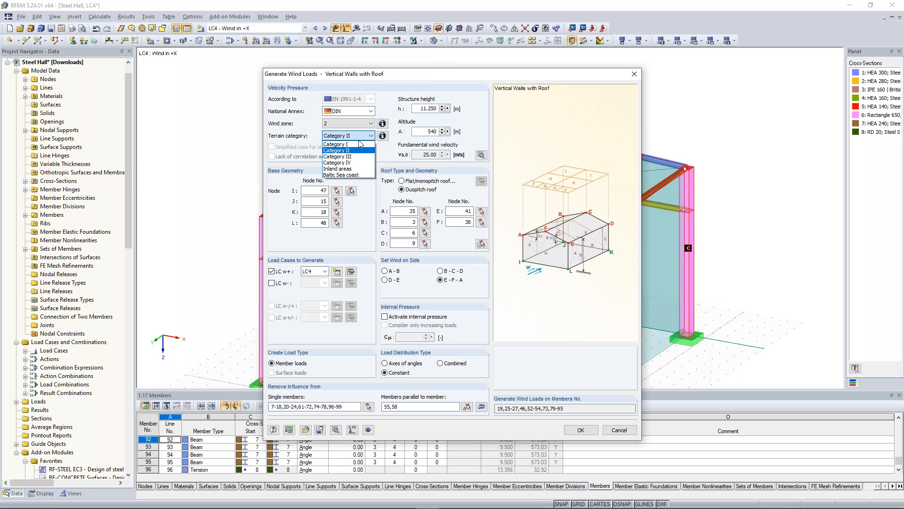
left_click(359, 141)
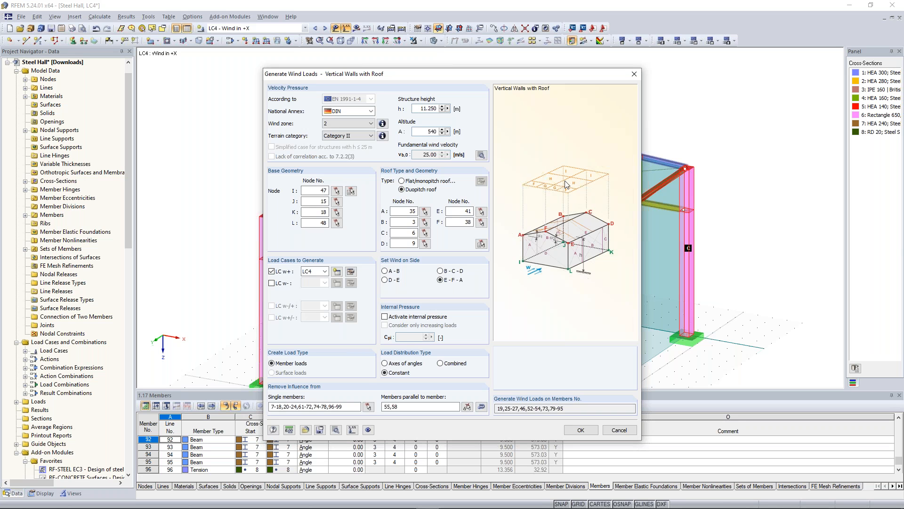
- Define the base and roof boundary nodes in the model and set the wind on side A-B
left_click(351, 191)
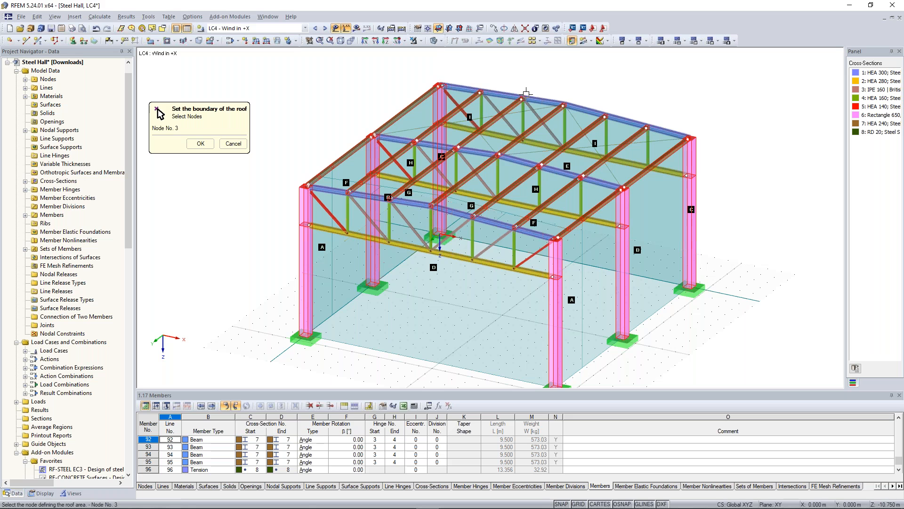
left_click(527, 91)
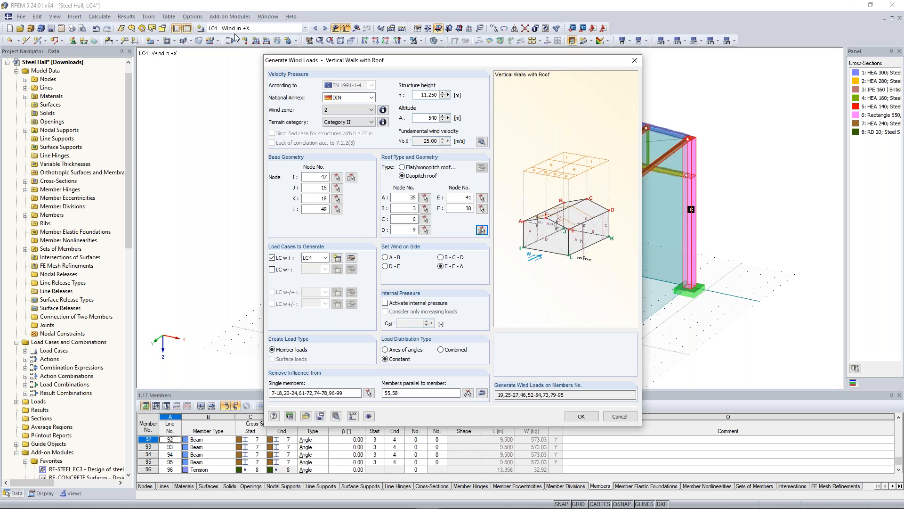
left_click_drag(363, 66, 349, 56)
left_click(371, 248)
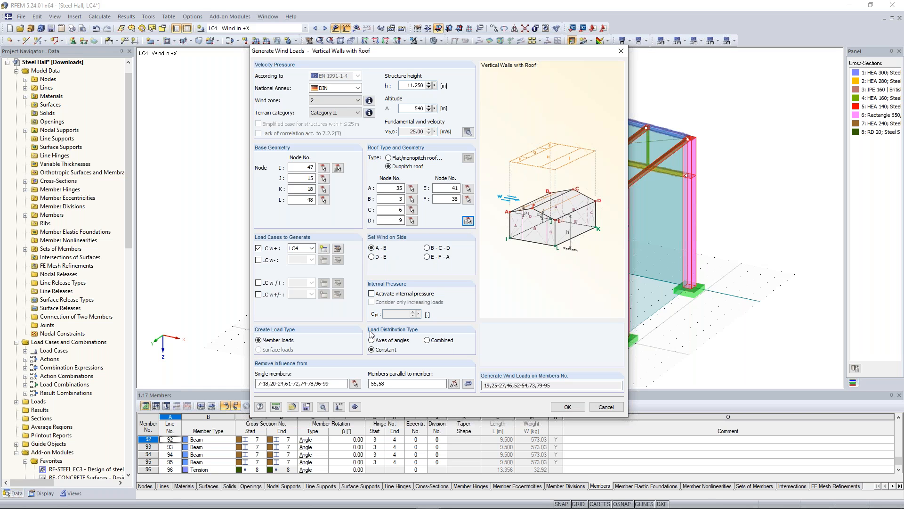
- Clear the single members and the parallel members listed for removing influence from the wind loads
left_click_drag(258, 383, 380, 384)
key("Delete")
key("Delete")
left_click(309, 385)
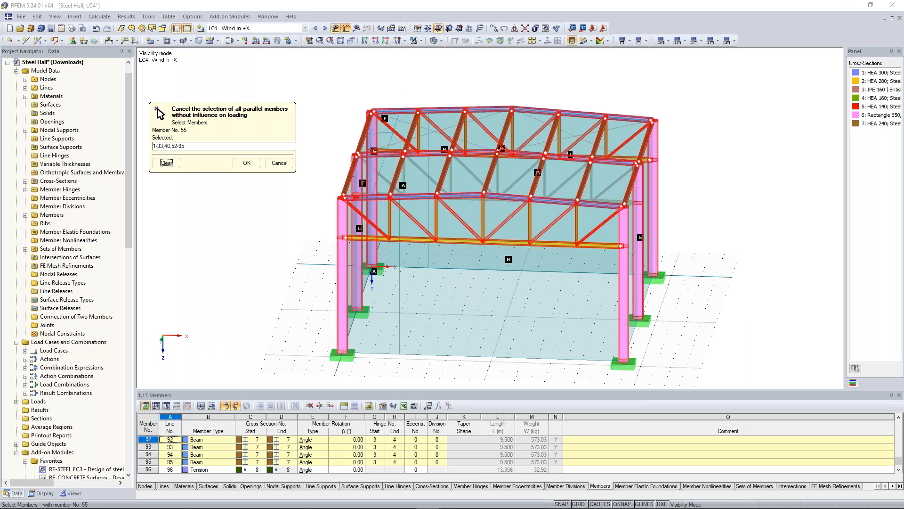
left_click(368, 196)
middle_click_drag(504, 271, 413, 295, "ctrl")
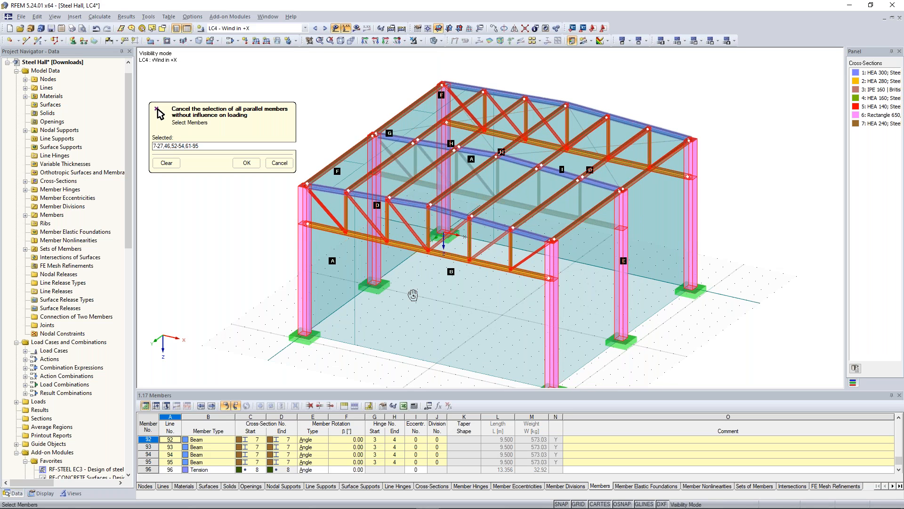
middle_click_drag(413, 295, 436, 269, "ctrl")
left_click(411, 231)
left_click(502, 210)
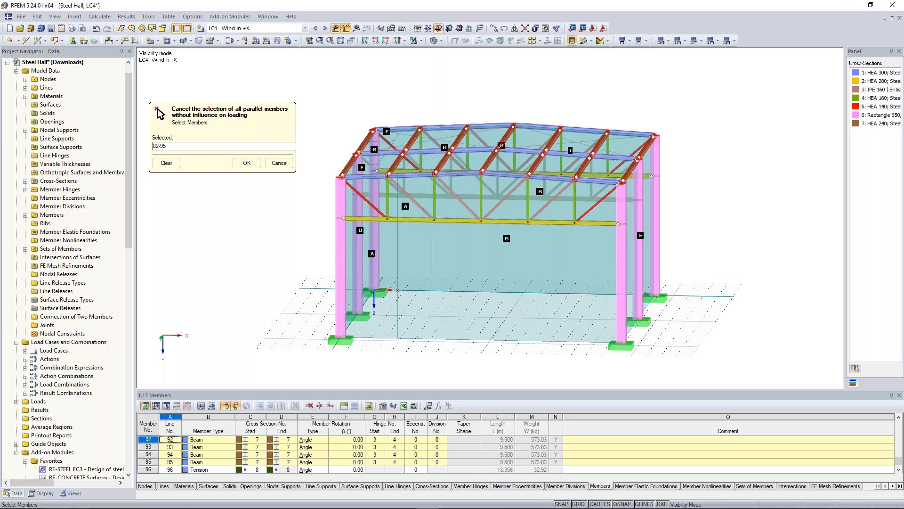
middle_click_drag(518, 221, 471, 245, "ctrl")
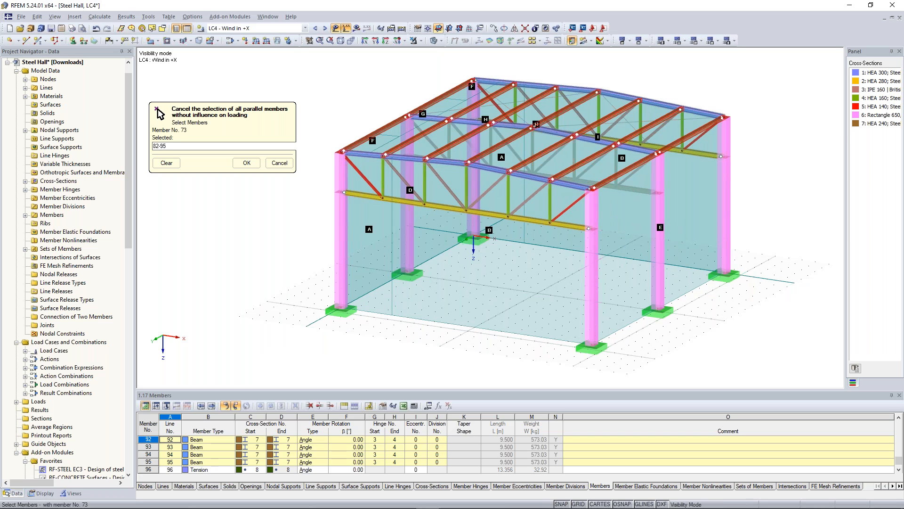
middle_click_drag(490, 263, 531, 266, "ctrl")
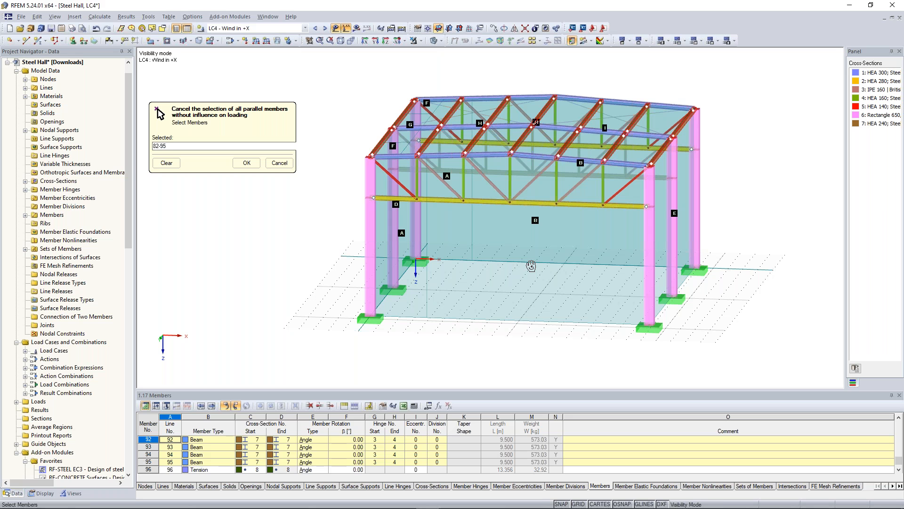
middle_click_drag(531, 266, 346, 297, "ctrl")
key("Return")
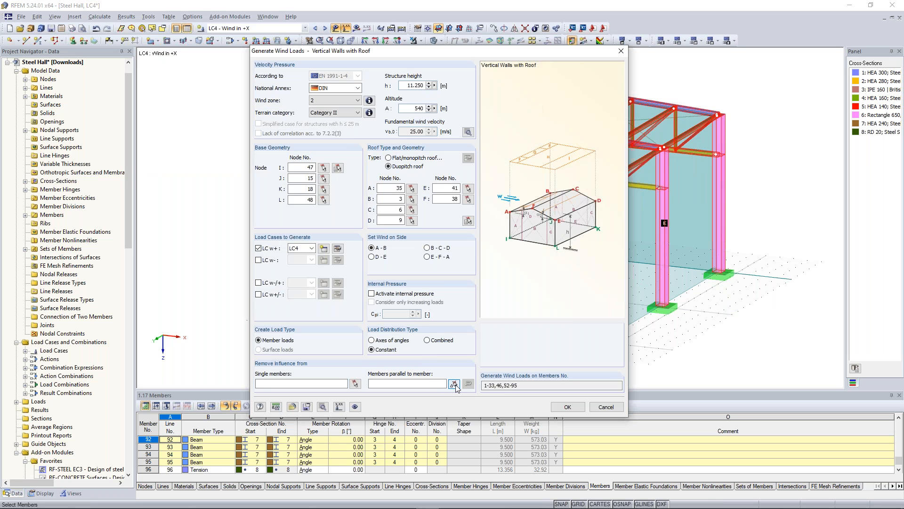
- Remove the influence from members parallel to 55, 58, 61 and from single members 13-18, 20-24, 67-72, 74-78 and 96-99
left_click(454, 384)
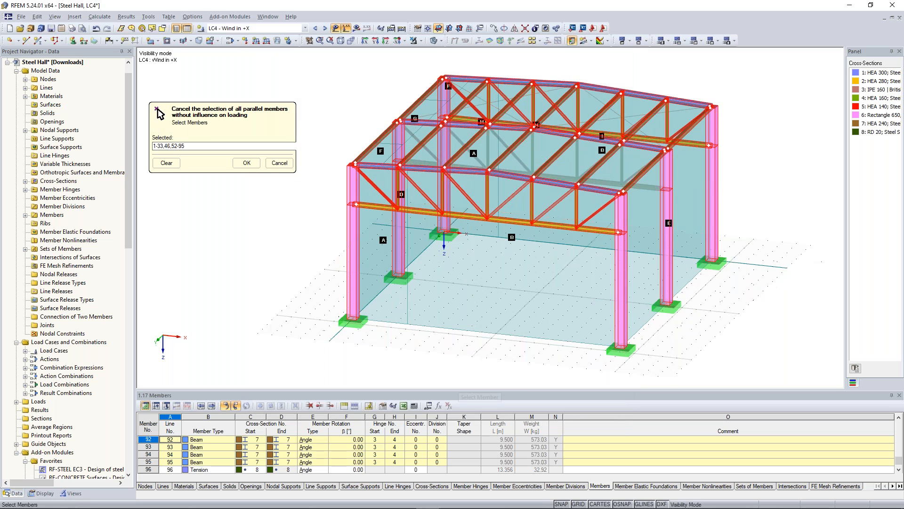
left_click(390, 169)
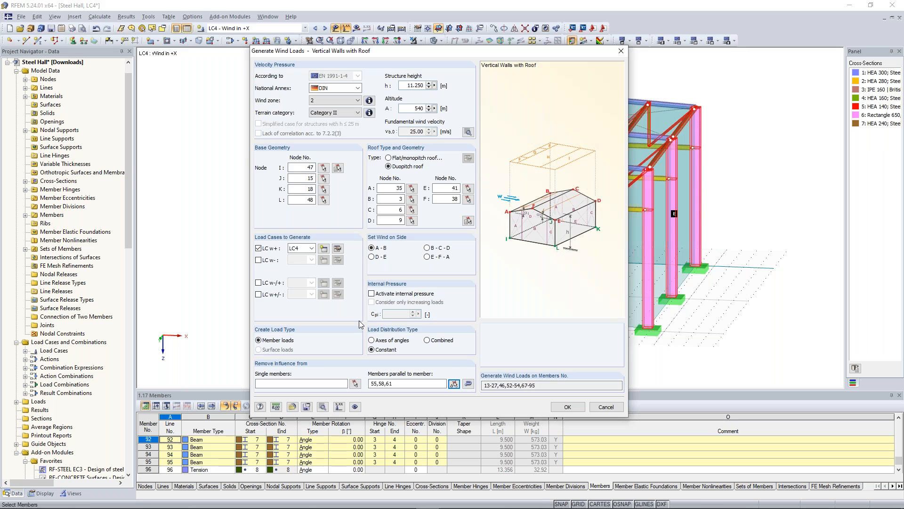
left_click(355, 383)
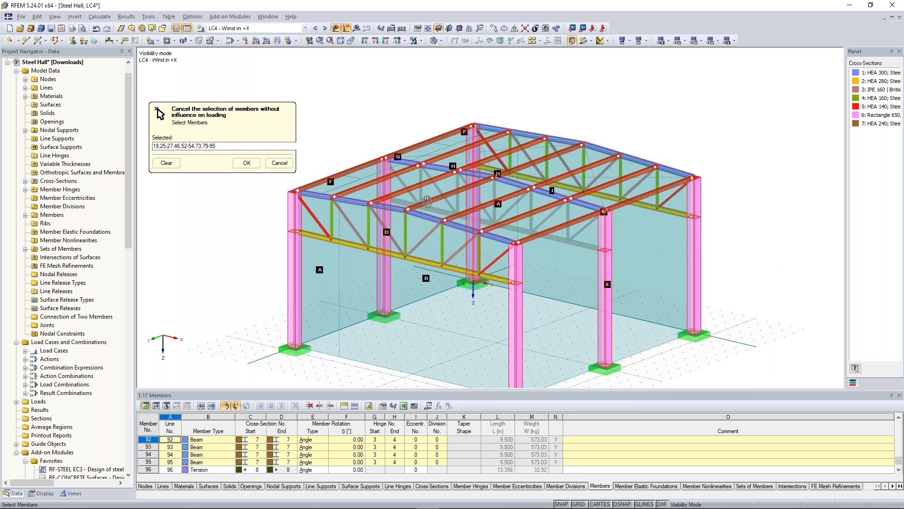
middle_click_drag(427, 202, 443, 198, "ctrl")
left_click(247, 163)
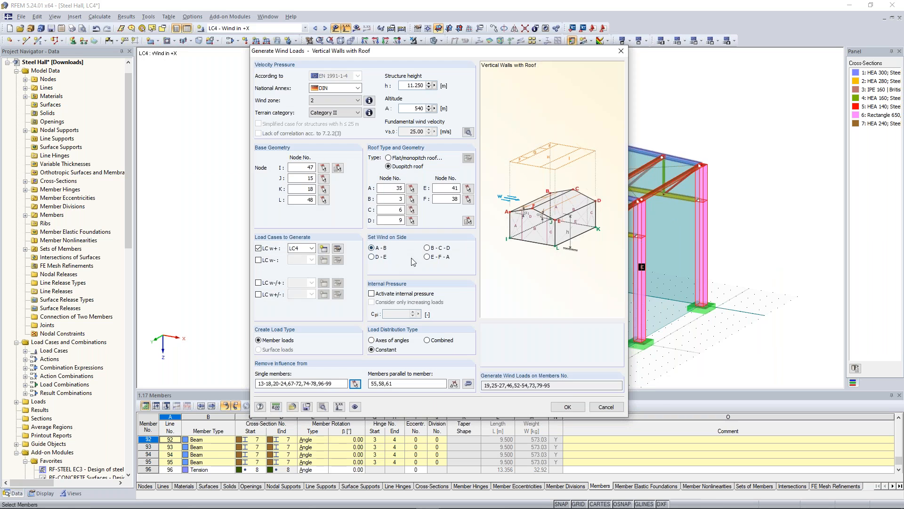
- Generate the wind loads for LC4, accept the generation summary and inspect the member loads on the hall
left_click(567, 407)
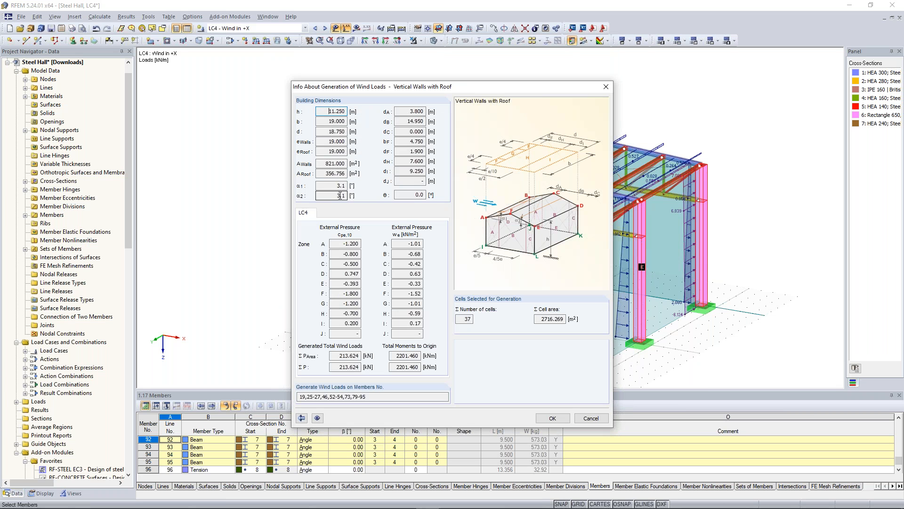
left_click(554, 419)
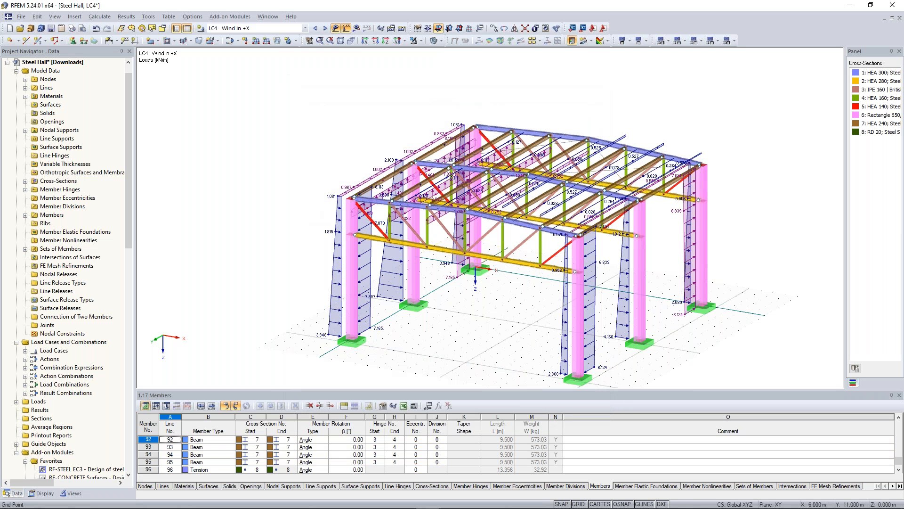
middle_click_drag(473, 321, 405, 320, "ctrl")
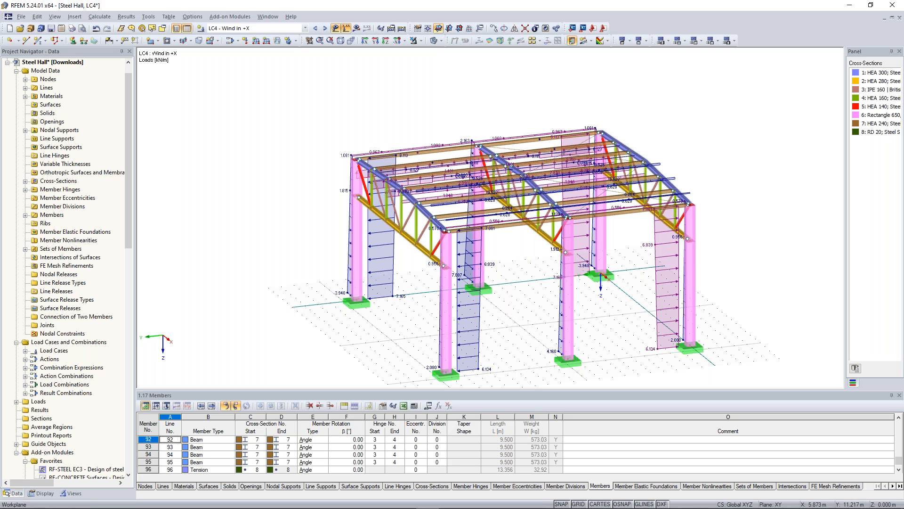
middle_click_drag(489, 282, 556, 292, "ctrl")
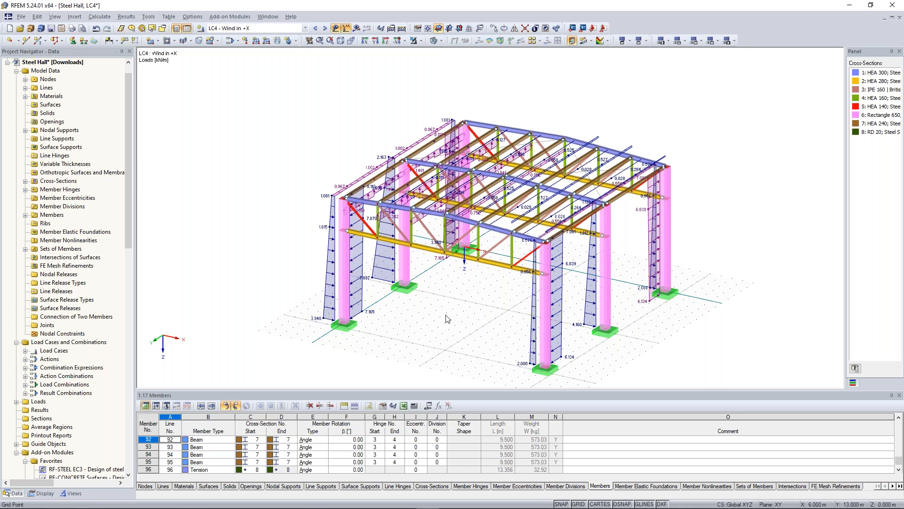
middle_click_drag(393, 283, 385, 268)
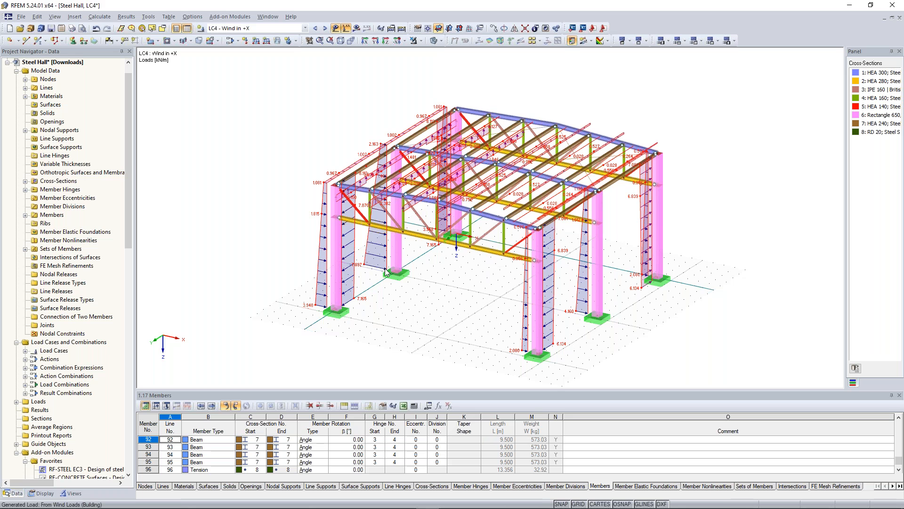
middle_click_drag(385, 272, 489, 304, "ctrl")
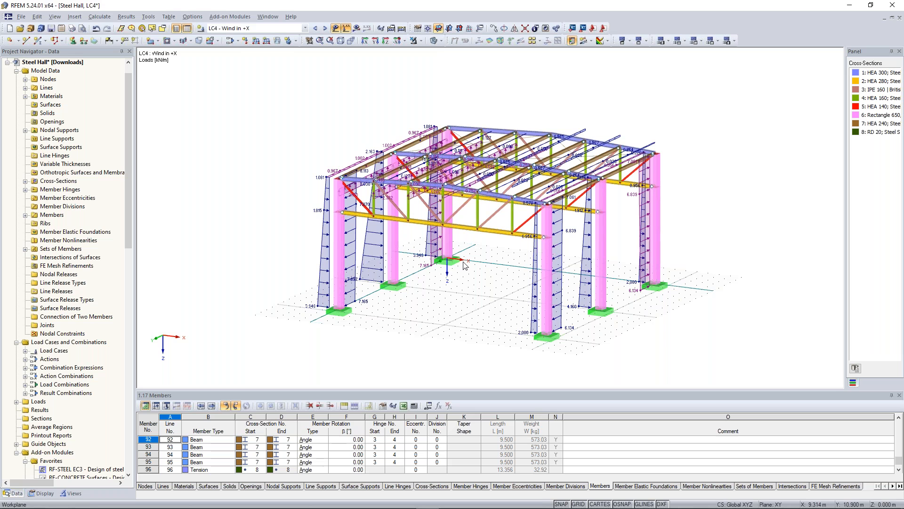
- Copy load case LC4 Wind in +X three times to create LC5, LC6 and LC7
left_click(239, 43)
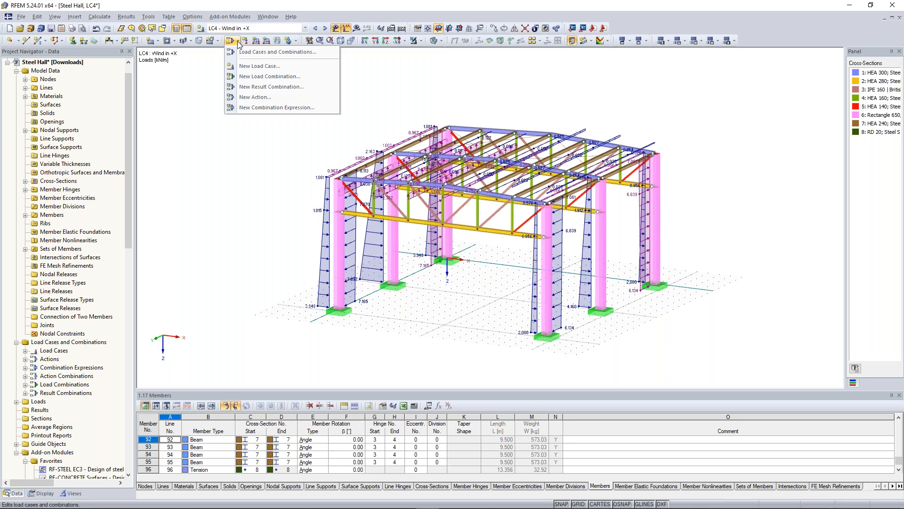
left_click(245, 56)
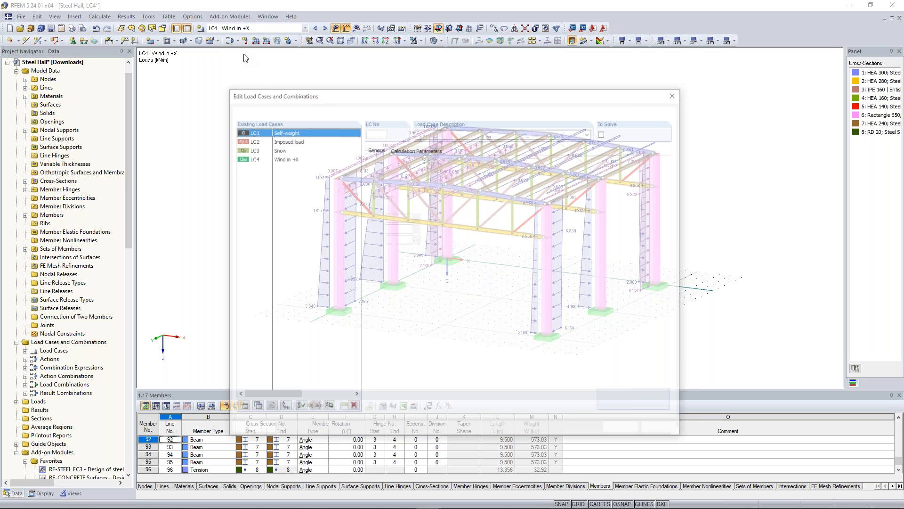
left_click(281, 159)
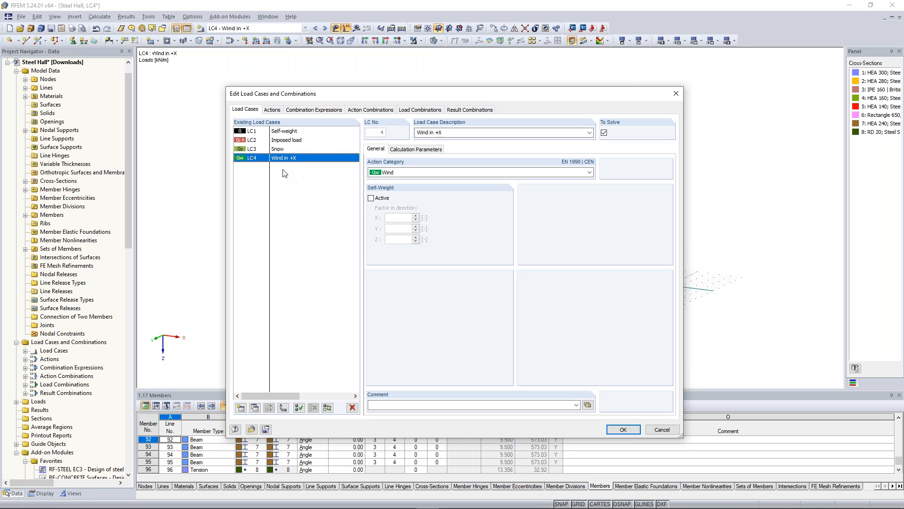
left_click(255, 407)
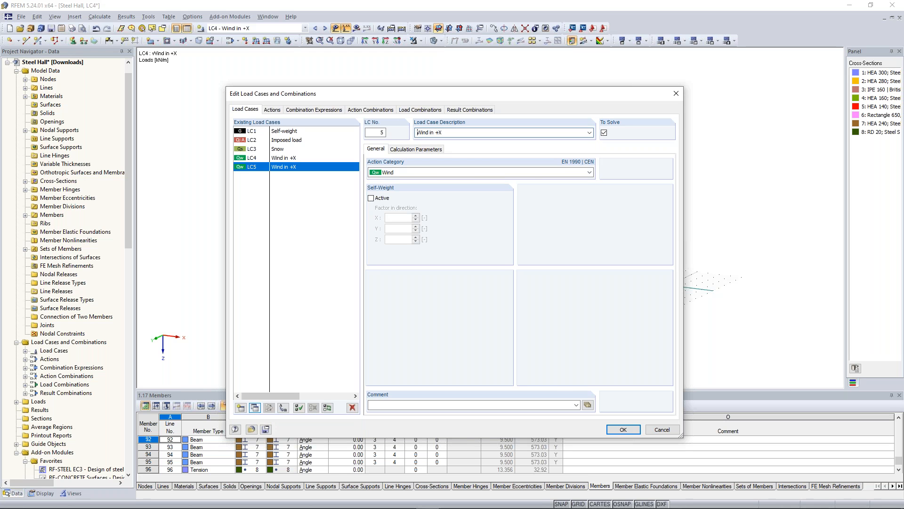
left_click(255, 408)
left_click(255, 408)
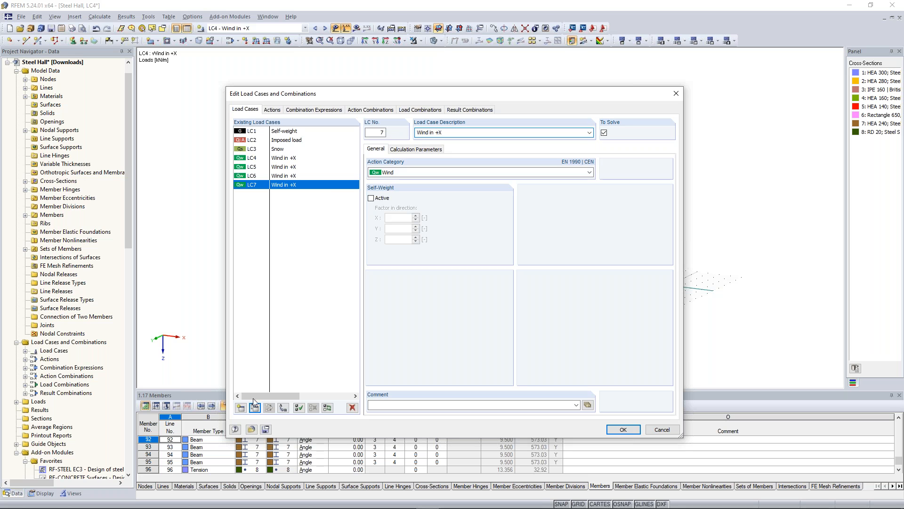
- Rename load case LC5 as "Wind in -X"
left_click(292, 166)
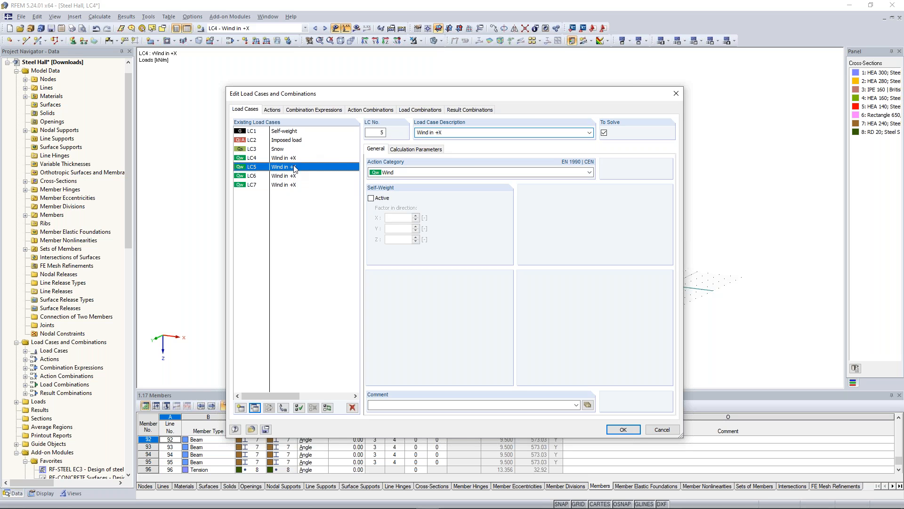
double_click(431, 132)
left_click(483, 129)
key("BackSpace")
type("-")
- Rename load case LC6 as "Wind in +Y"
left_click(298, 178)
double_click(447, 132)
left_click(447, 132)
type("Y")
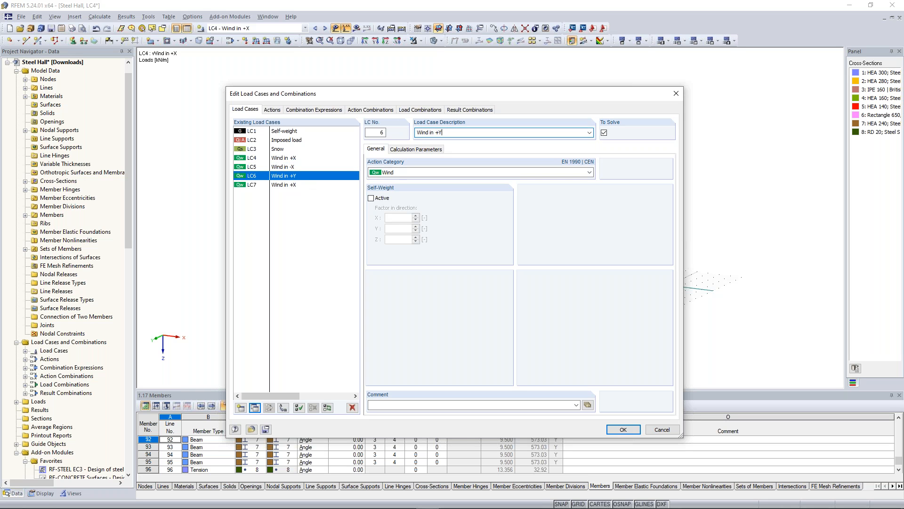
- Rename load case LC7 as "Wind in -Y" and save the load case changes
left_click(281, 184)
triple_click(450, 133)
left_click(446, 132)
key("BackSpace")
key("BackSpace")
type("-Y")
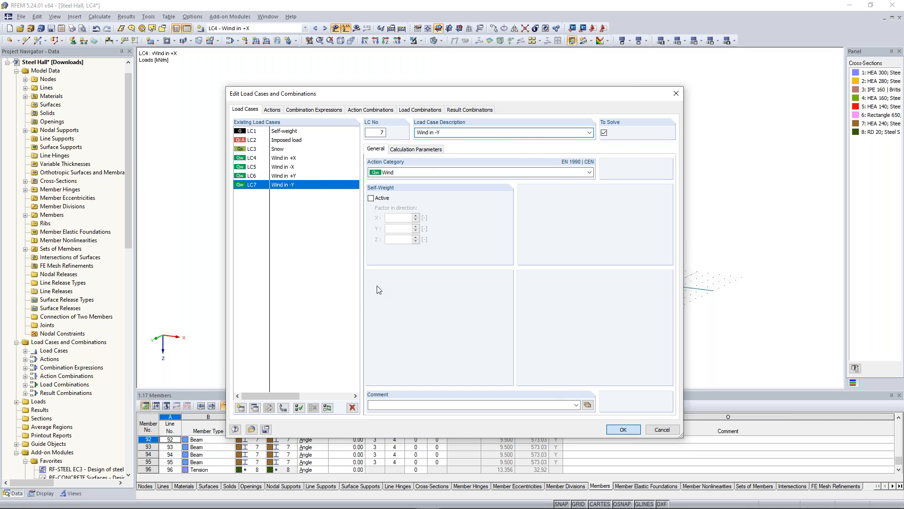
key("Return")
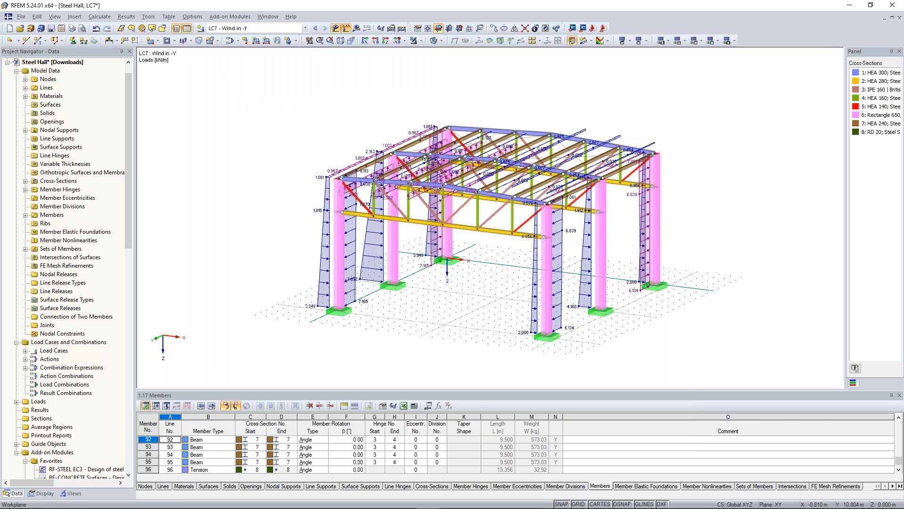
- Switch to load case LC5 and generate its wind loads with the wind on side D-E
left_click(306, 28)
left_click(307, 30)
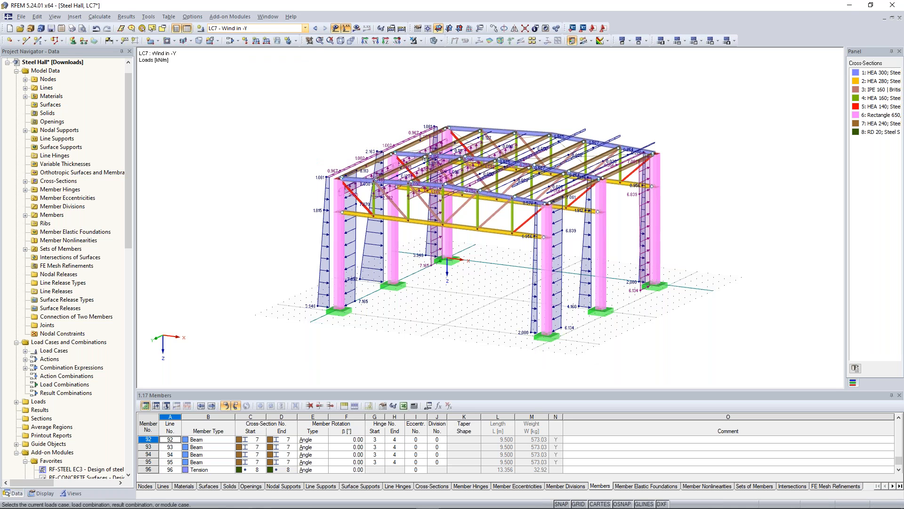
left_click(306, 29)
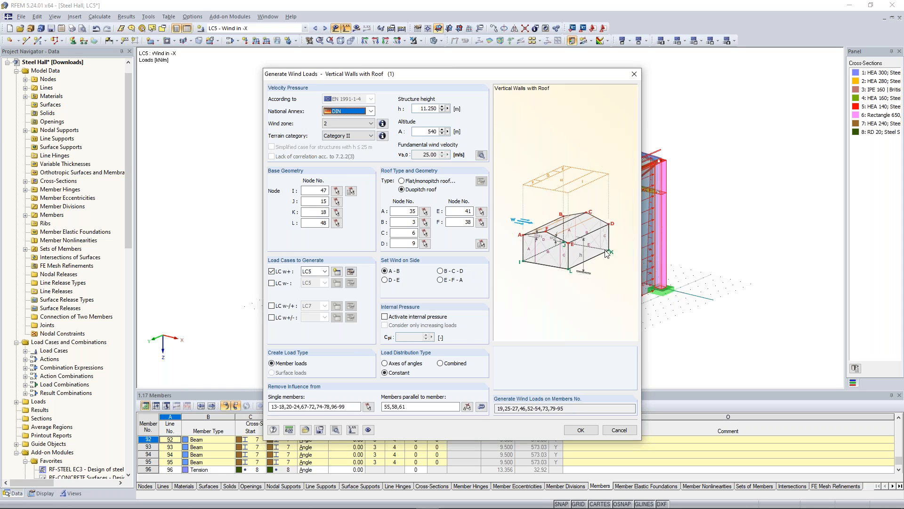
left_click(395, 282)
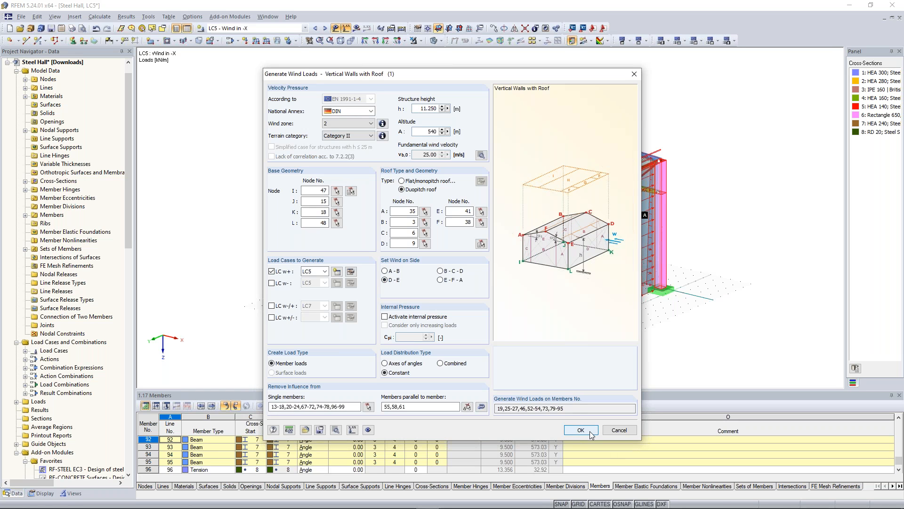
left_click(592, 436)
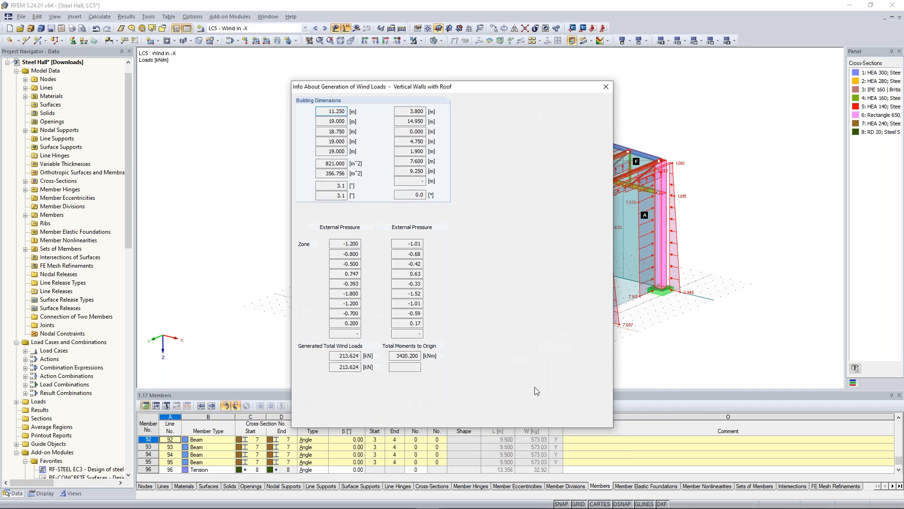
left_click(538, 419)
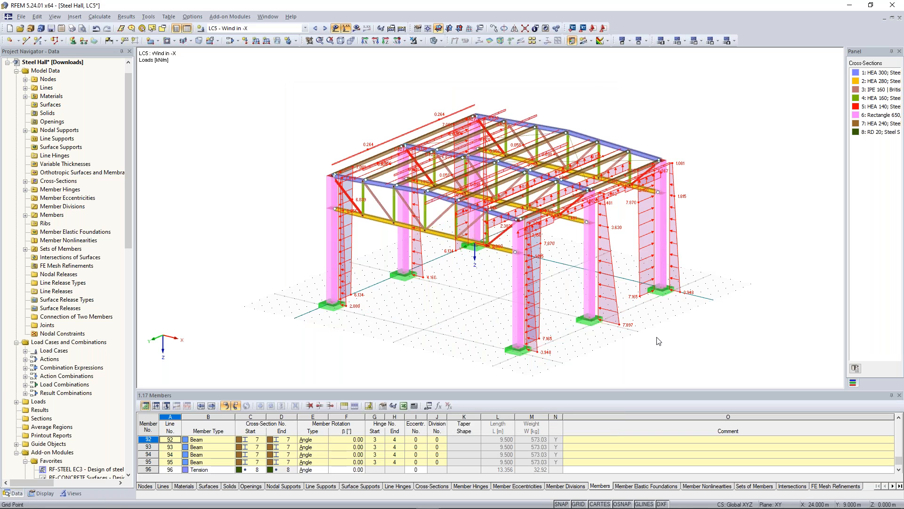
- Generate the wind loads of LC6 Wind in +Y with the wind on side E-F-A
middle_click_drag(365, 176, 387, 169, "ctrl")
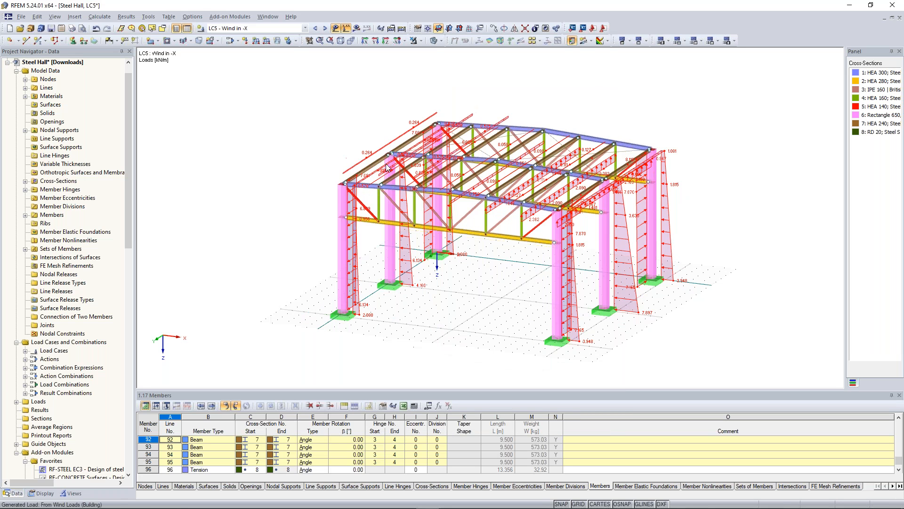
left_click(386, 168)
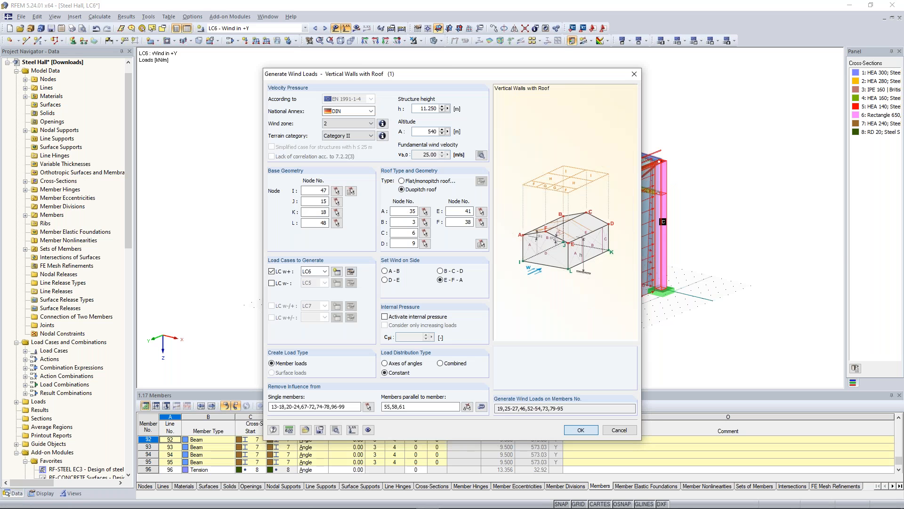
key("Return")
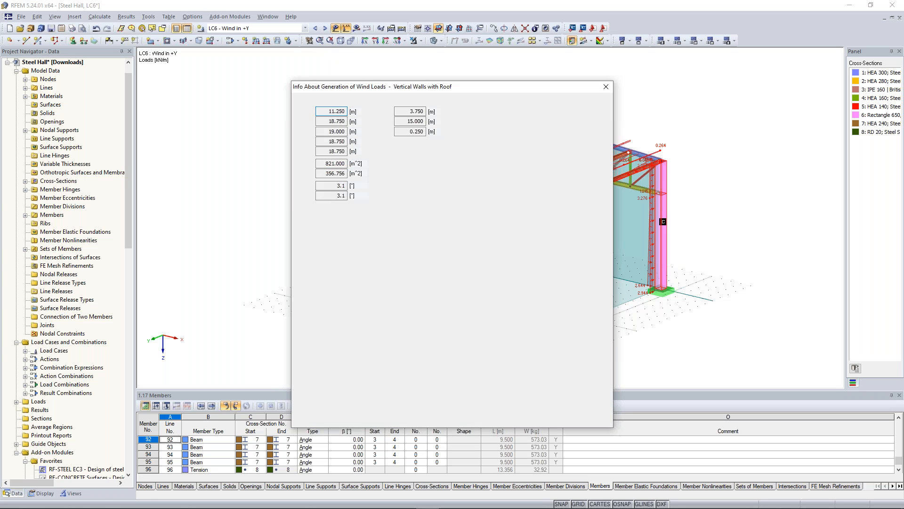
key("Return")
- Generate the wind loads of LC7 Wind in -Y with the wind on side B-C-D
left_click(325, 29)
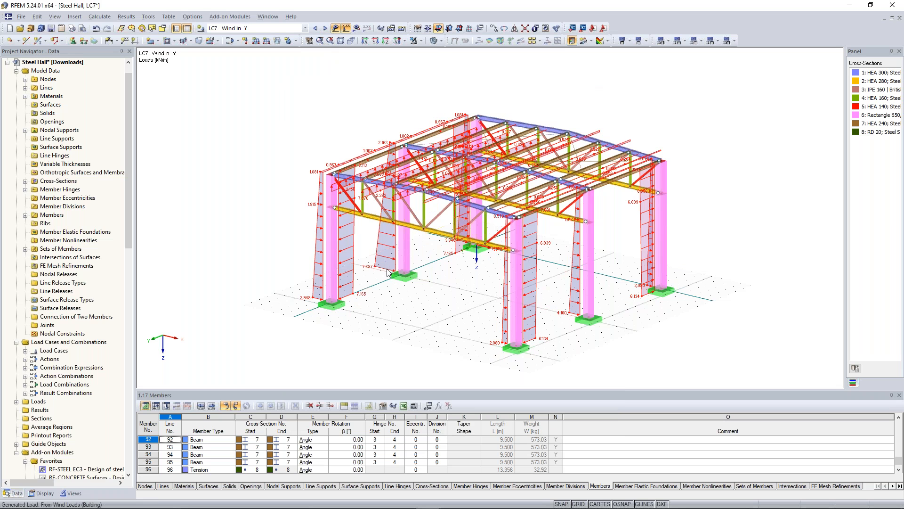
double_click(385, 262)
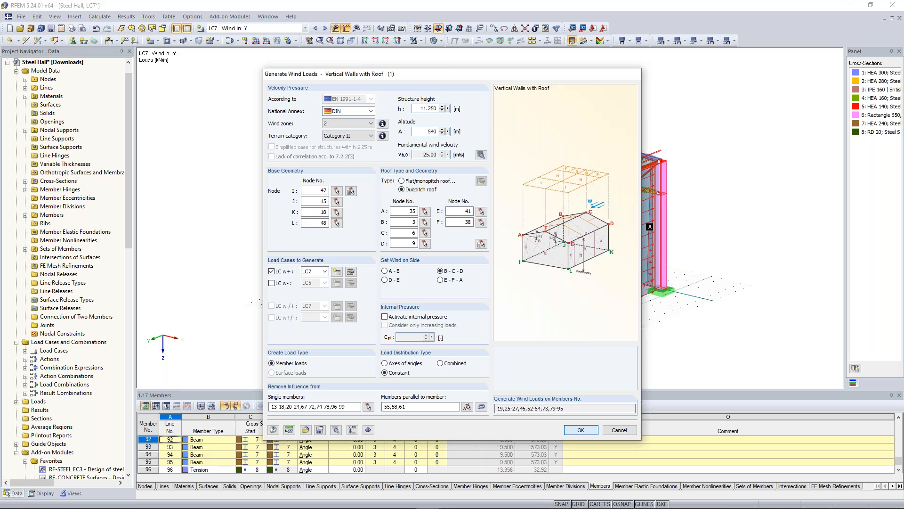
left_click(581, 429)
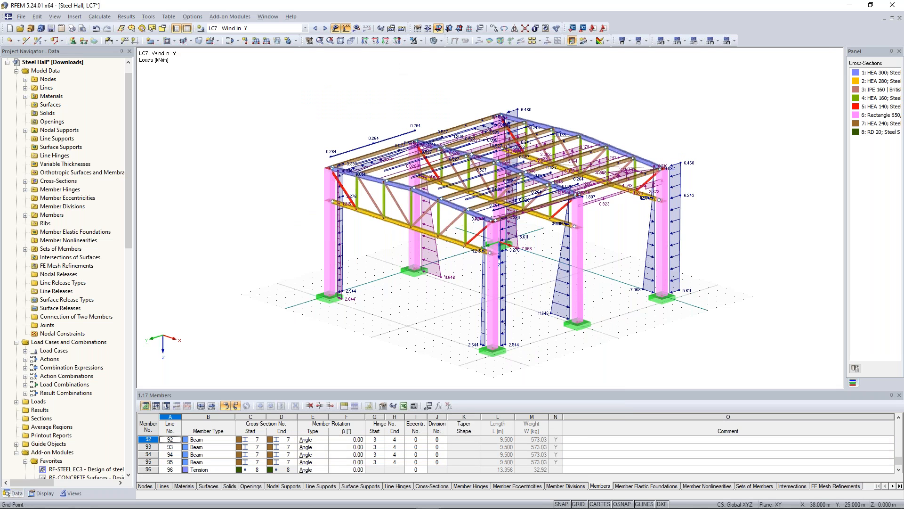
- Calculate all load cases and combinations and dismiss the calculation messages
left_click(402, 29)
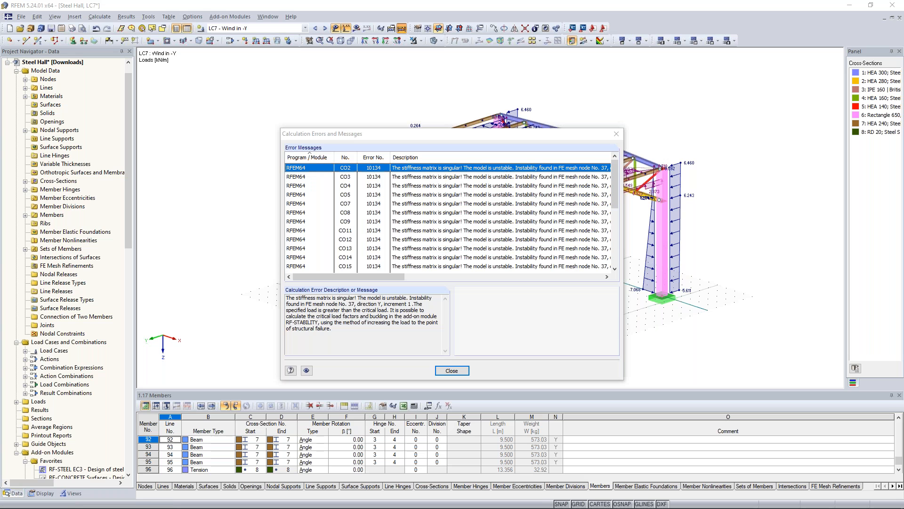
left_click(452, 370)
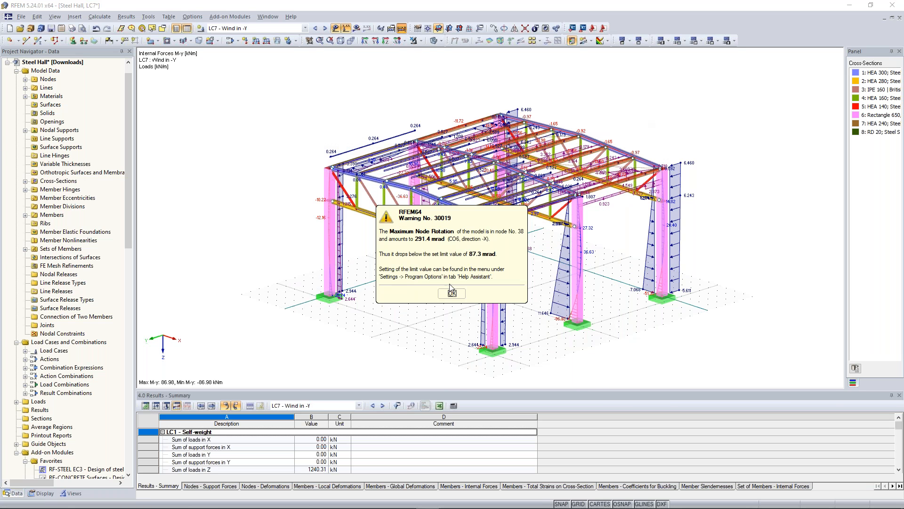
left_click(453, 295)
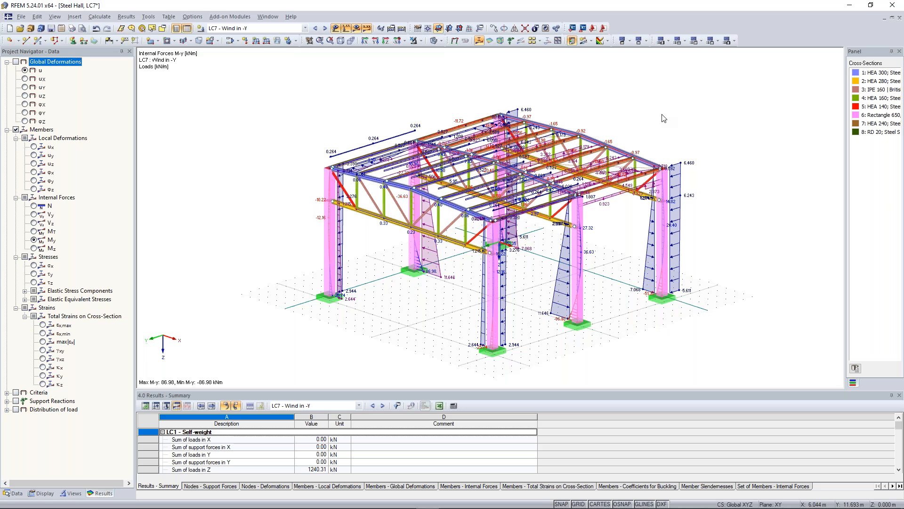
- Hide the results and assign local hinge 1 to the member end of HEA 240 beams 89-91, accepting deletion of the results
left_click(357, 29)
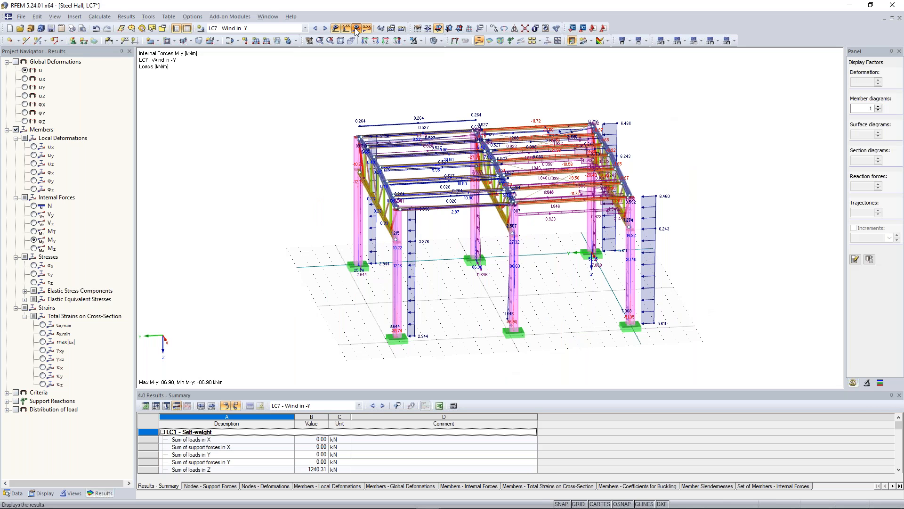
left_click(357, 29)
scroll(442, 259, "up", 5)
middle_click_drag(443, 260, 446, 285)
scroll(446, 285, "down", 3)
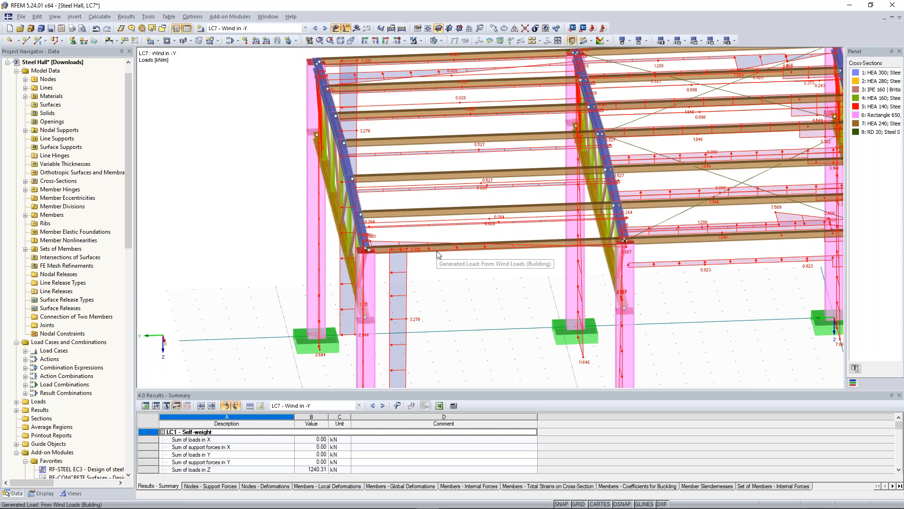
scroll(438, 254, "down", 2)
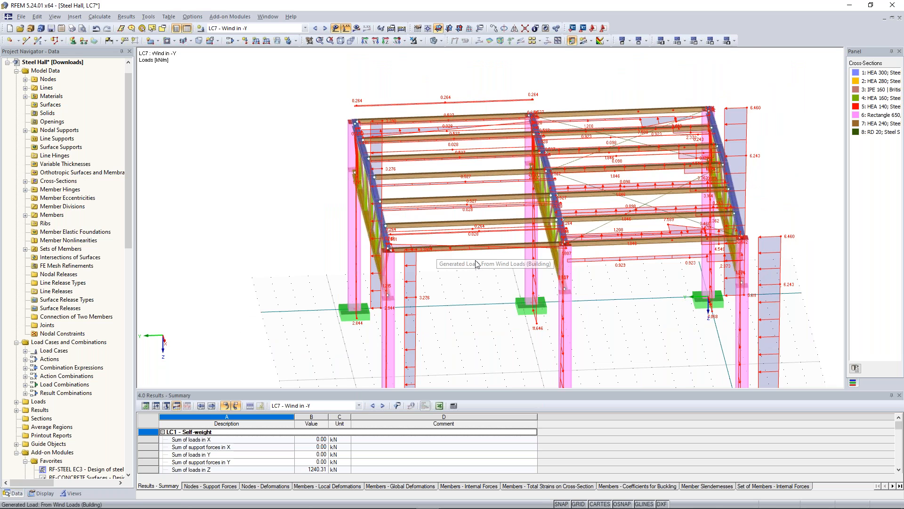
middle_click_drag(438, 255, 477, 264, "ctrl")
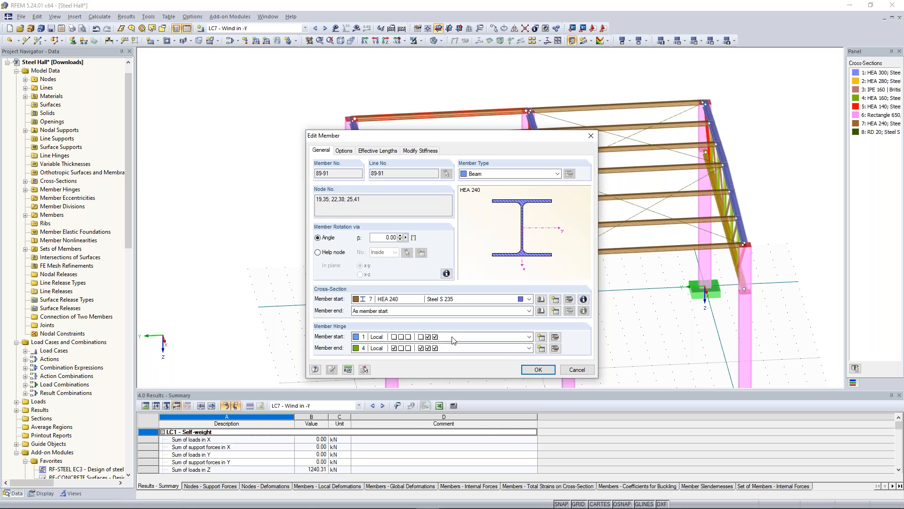
left_click(451, 349)
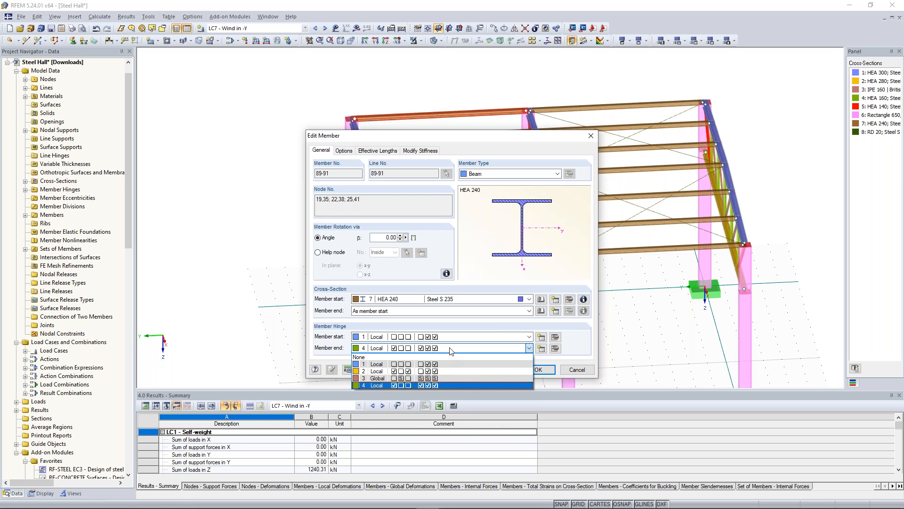
left_click(451, 365)
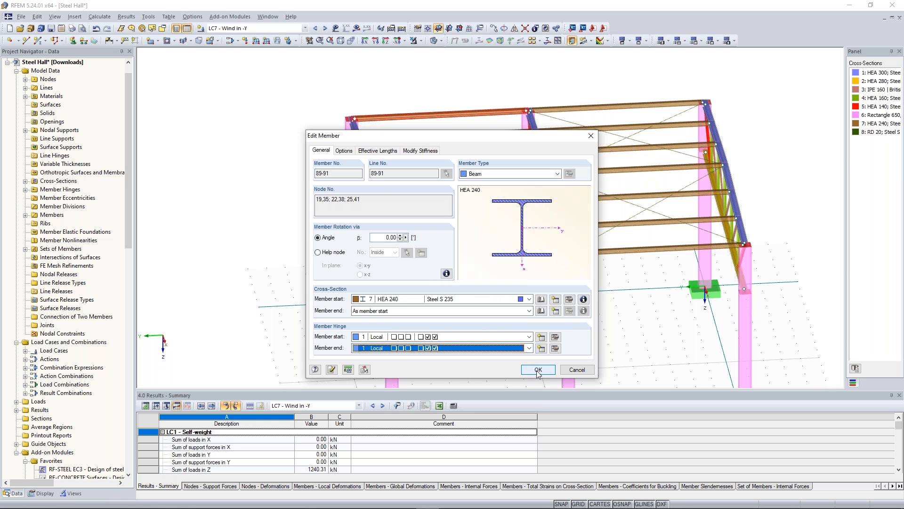
left_click(539, 371)
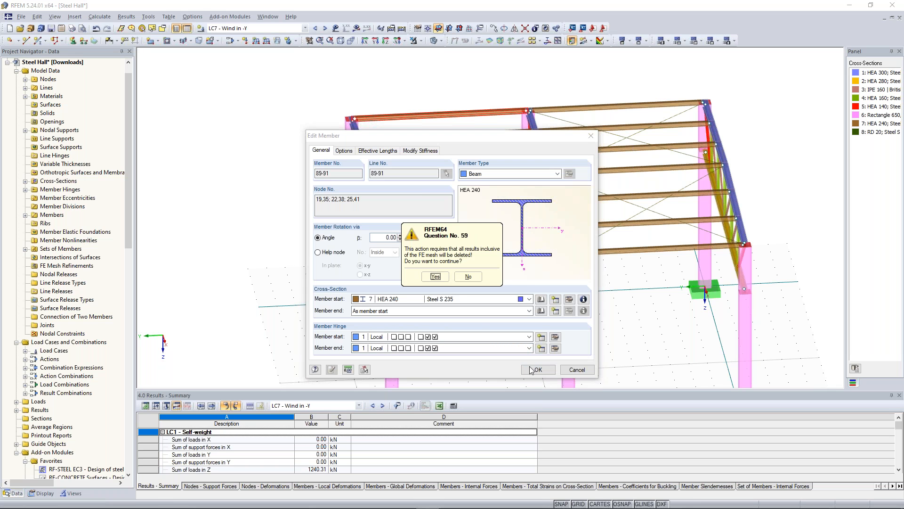
left_click(432, 282)
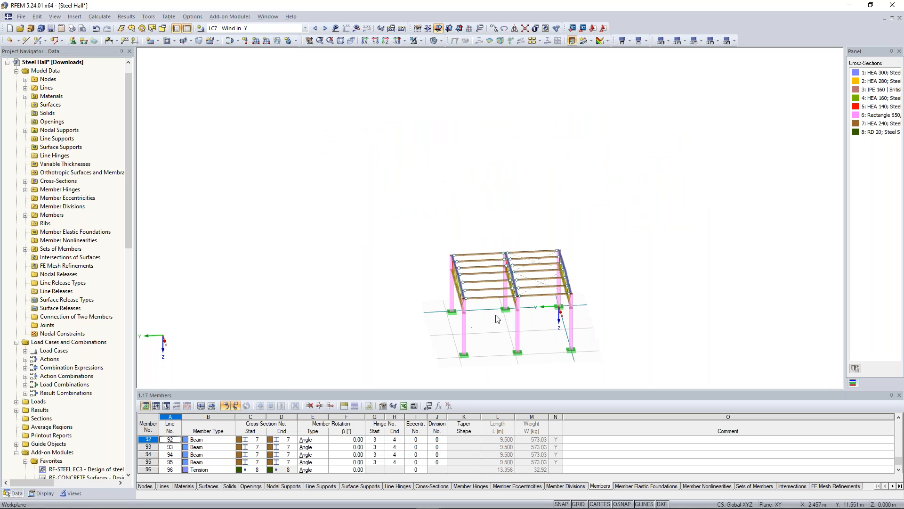
- Recalculate all load cases and combinations with the modified member hinges
scroll(536, 340, "up", 4)
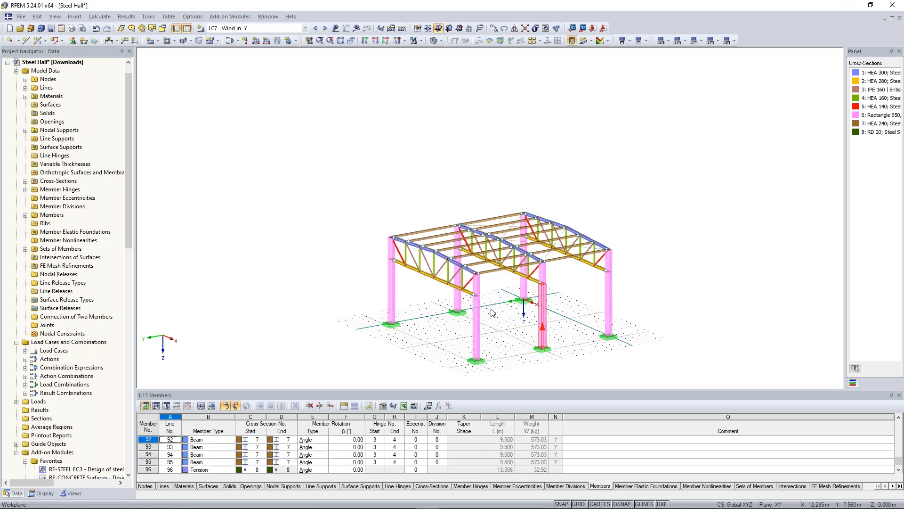
middle_click_drag(492, 307, 466, 302)
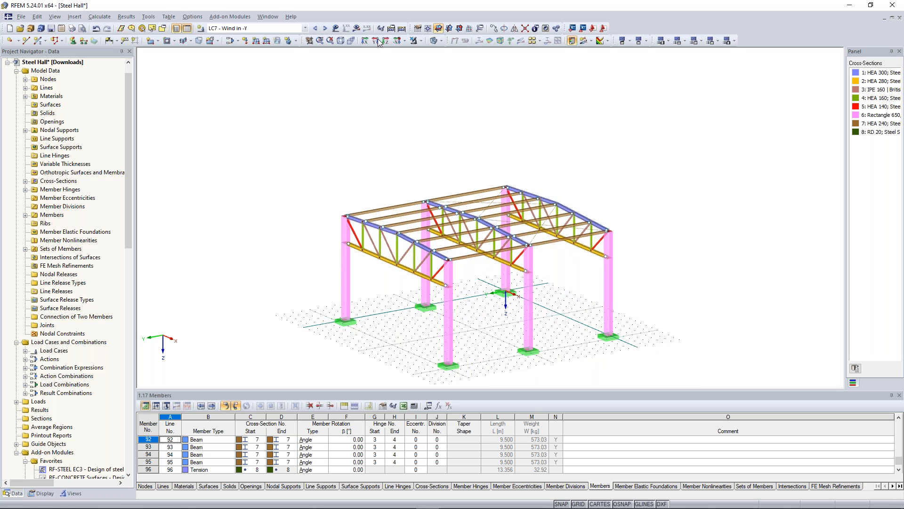
left_click(401, 28)
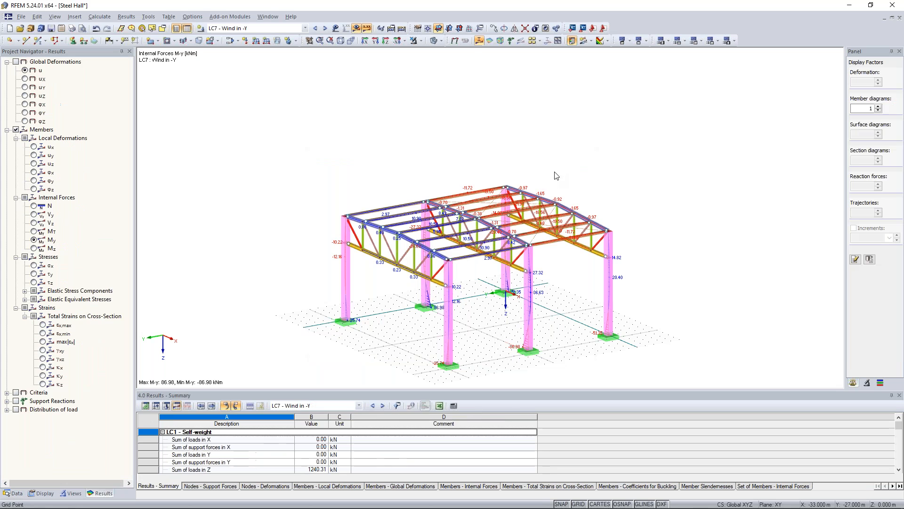
- Examine the bending moments My on the roof beams and frames for LC7 Wind in -Y
middle_click_drag(645, 169, 580, 161, "ctrl")
scroll(434, 190, "up", 3)
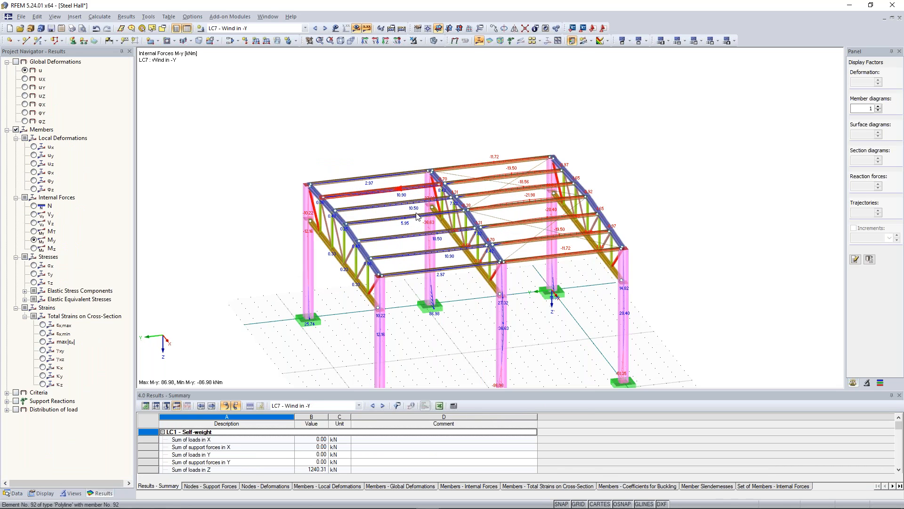
middle_click_drag(384, 143, 371, 135, "ctrl")
scroll(371, 135, "up", 1)
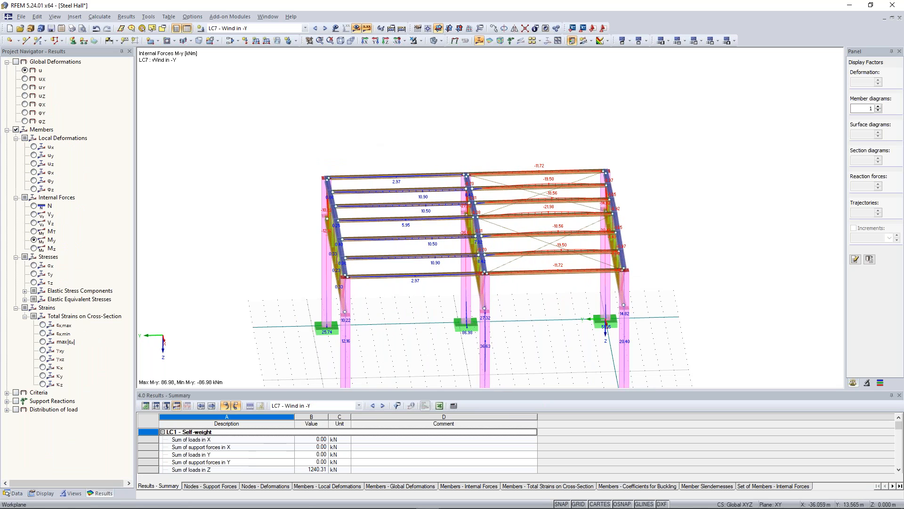
scroll(382, 120, "up", 2)
scroll(410, 247, "up", 1)
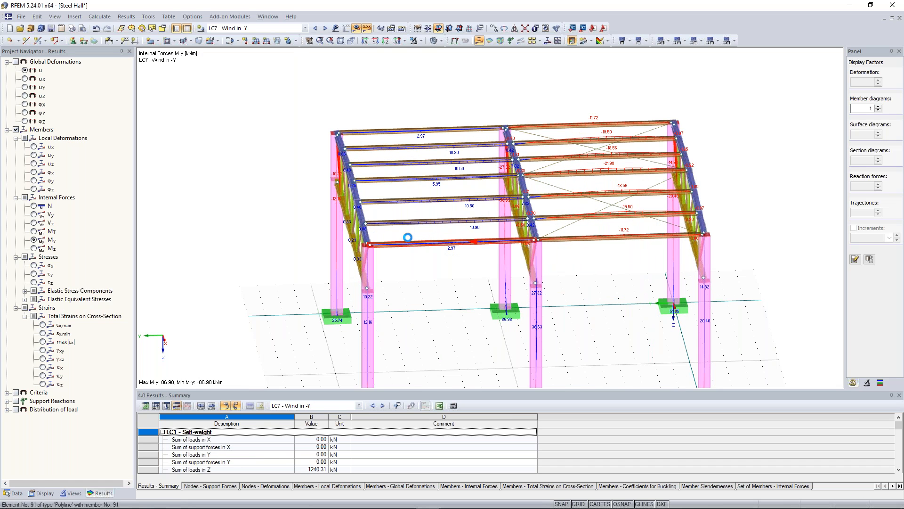
scroll(437, 98, "up", 1)
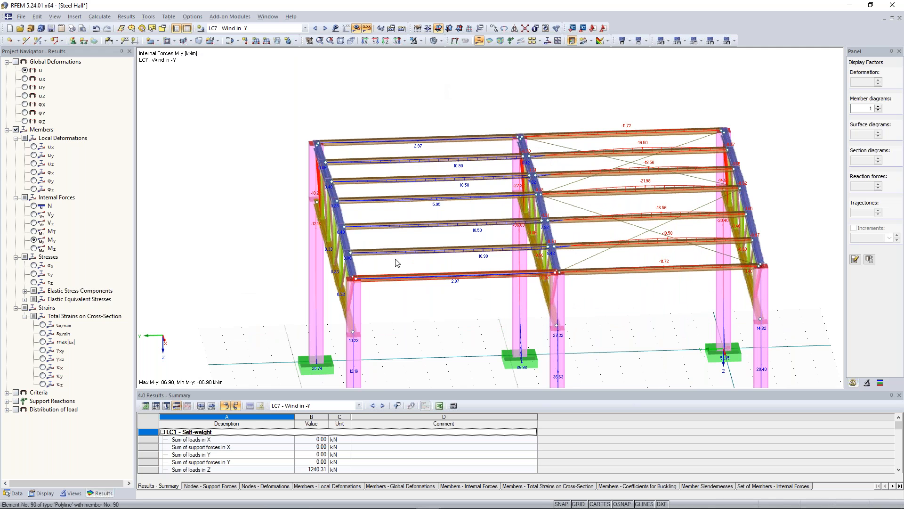
middle_click_drag(416, 116, 426, 192, "ctrl")
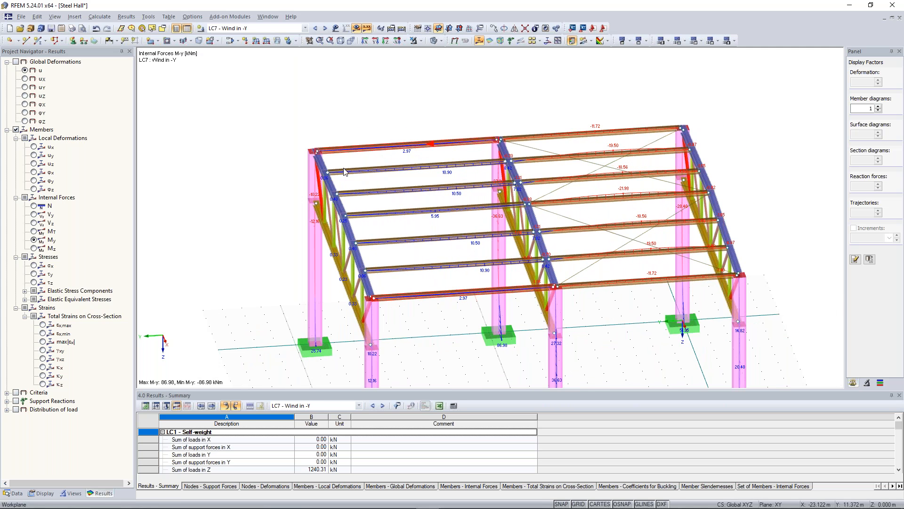
scroll(297, 149, "down", 1)
middle_click_drag(282, 140, 453, 118, "ctrl")
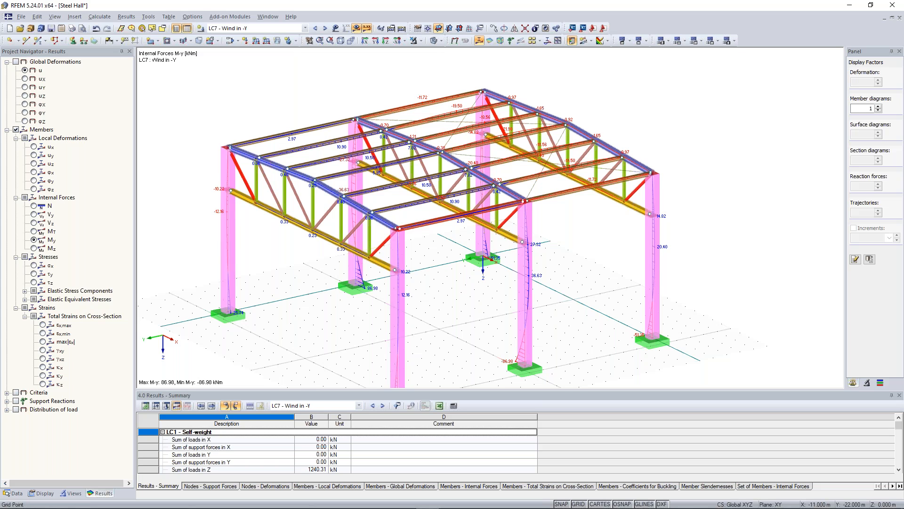
- Display the results of LC1 Self-weight and inspect the bending moments My along the roof beams
middle_click_drag(310, 116, 310, 115)
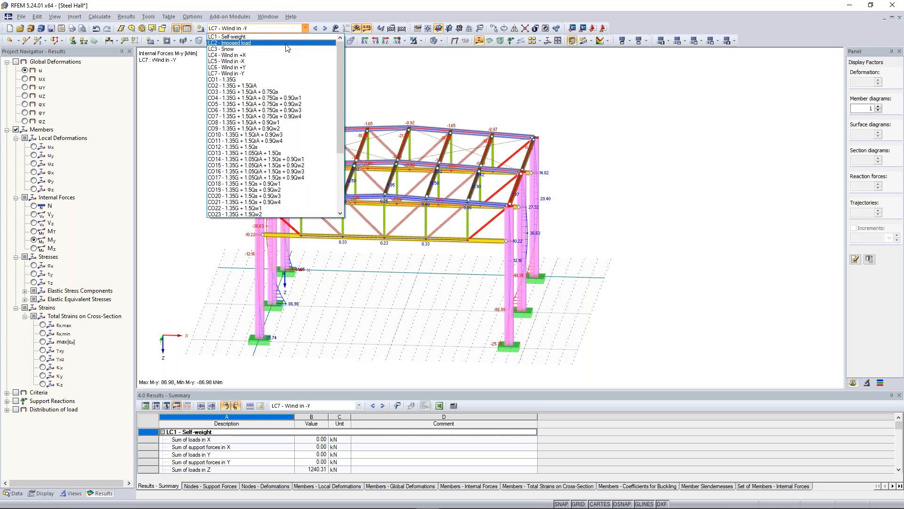
left_click(286, 37)
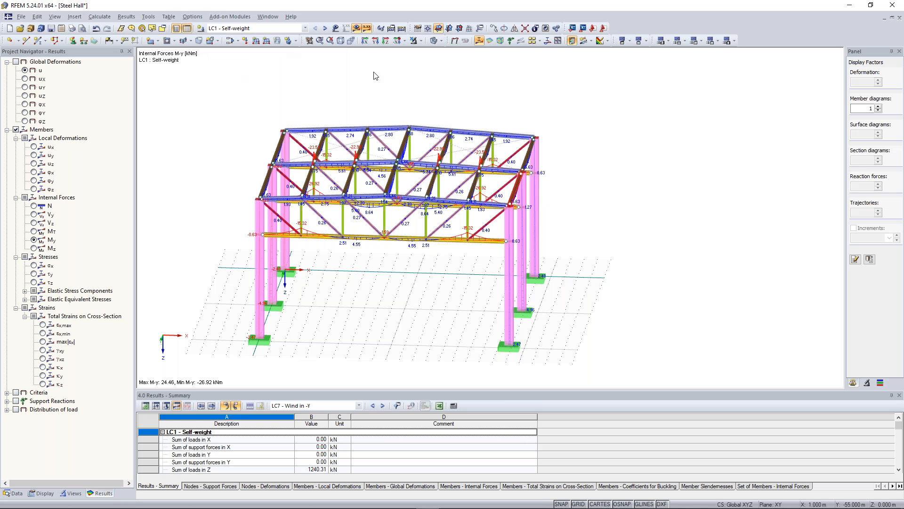
middle_click_drag(656, 168, 520, 130, "ctrl")
scroll(511, 206, "up", 2)
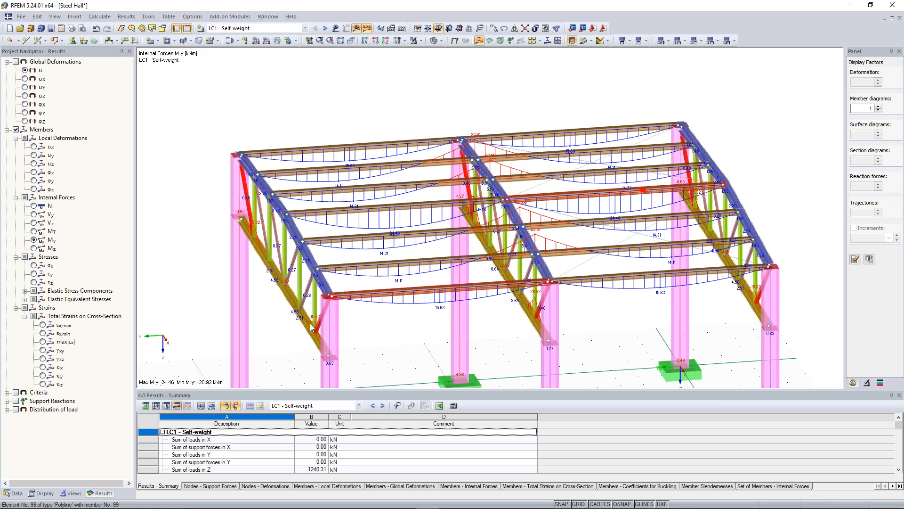
scroll(461, 208, "up", 1)
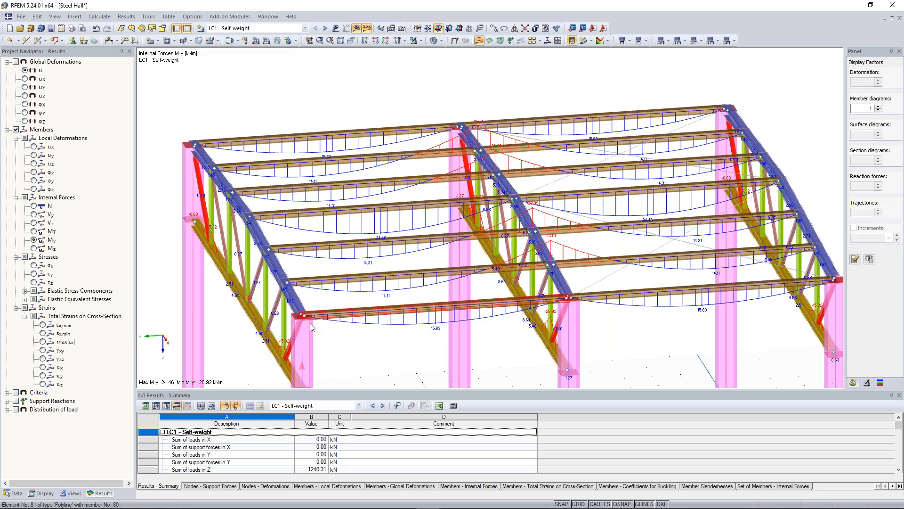
- Examine the bending moments My at the middle frame and the global deformations uZ of the hall for LC1 Self-weight
left_click(310, 323)
scroll(309, 154, "up", 3)
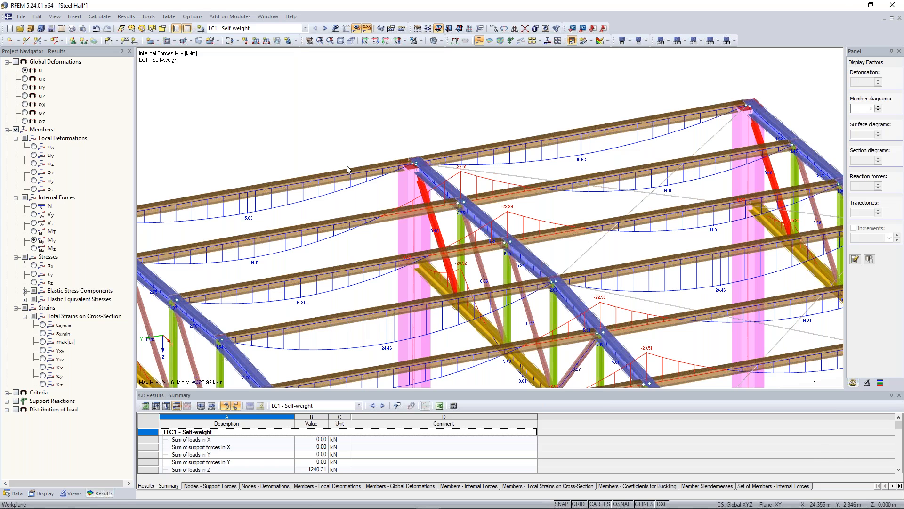
middle_click_drag(347, 168, 373, 189)
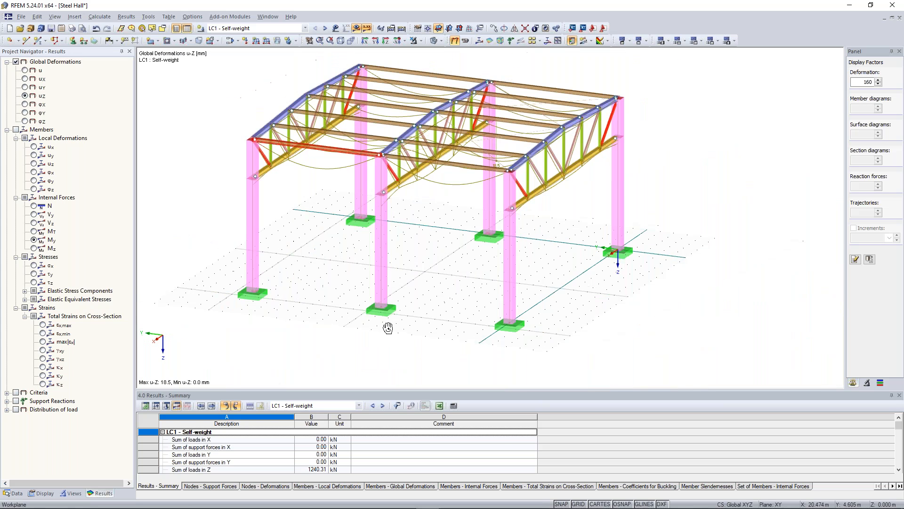
middle_click_drag(376, 325, 431, 321, "ctrl")
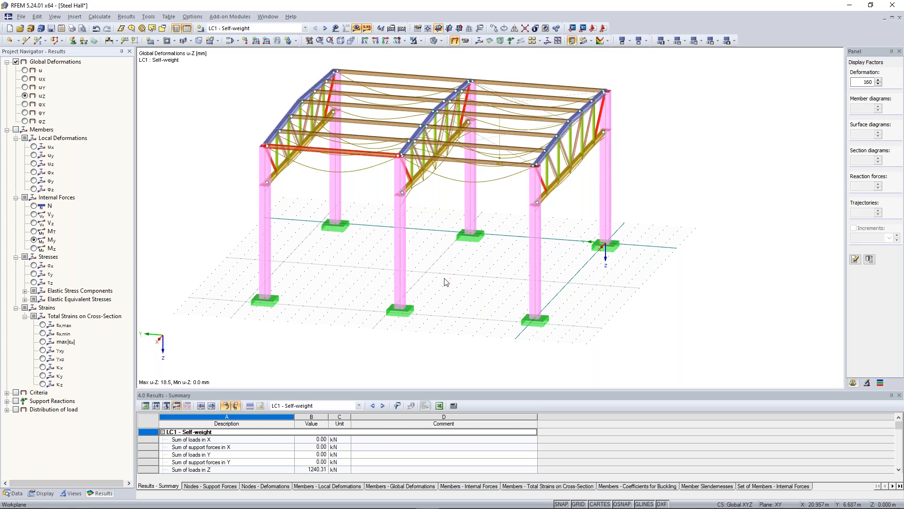
middle_click_drag(459, 266, 523, 234, "ctrl")
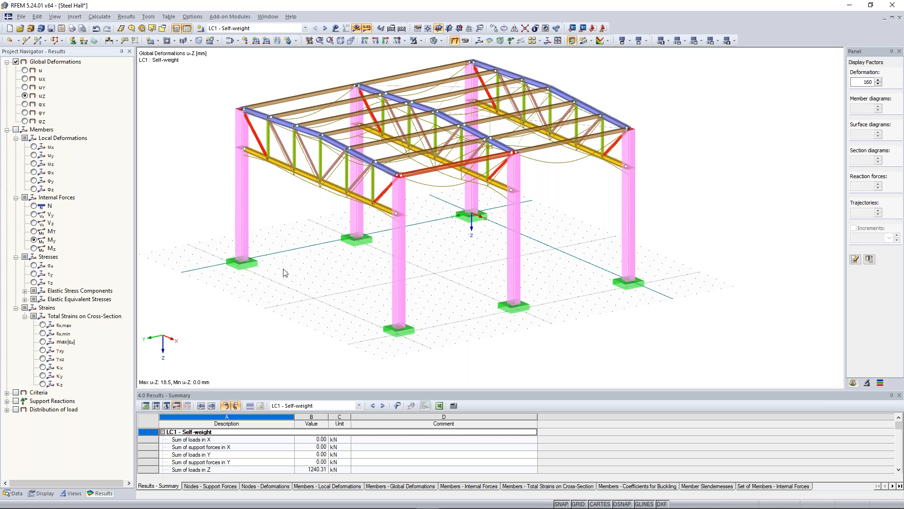
scroll(285, 272, "down", 1)
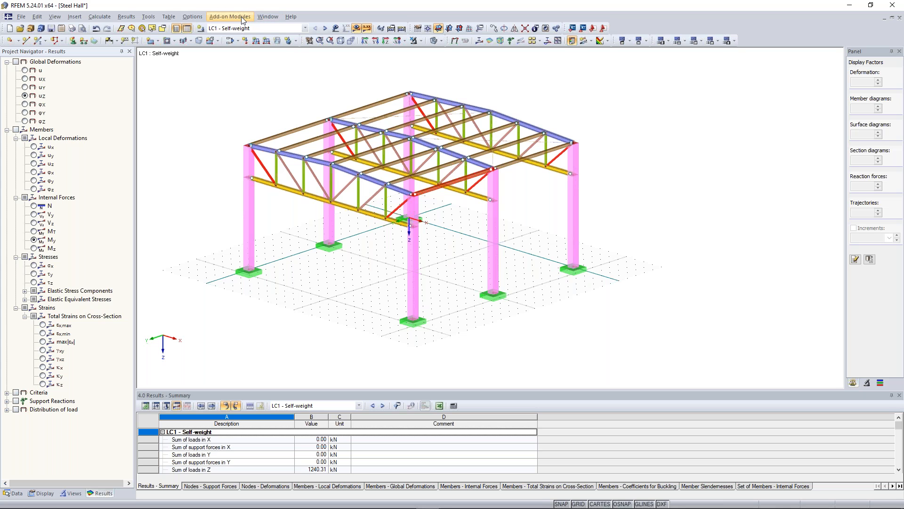
- Open the RF-STEEL EC3 add-on module for designing the steel members according to Eurocode 3
left_click(243, 18)
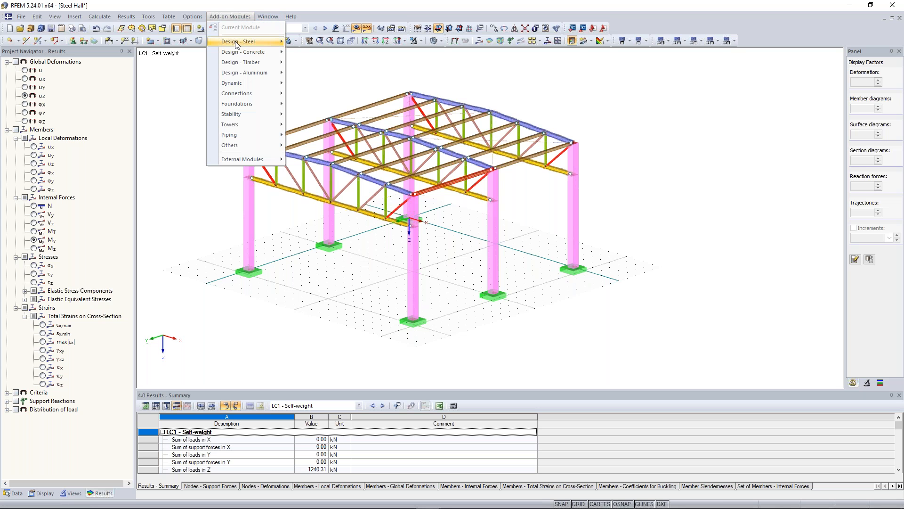
mouse_move(238, 46)
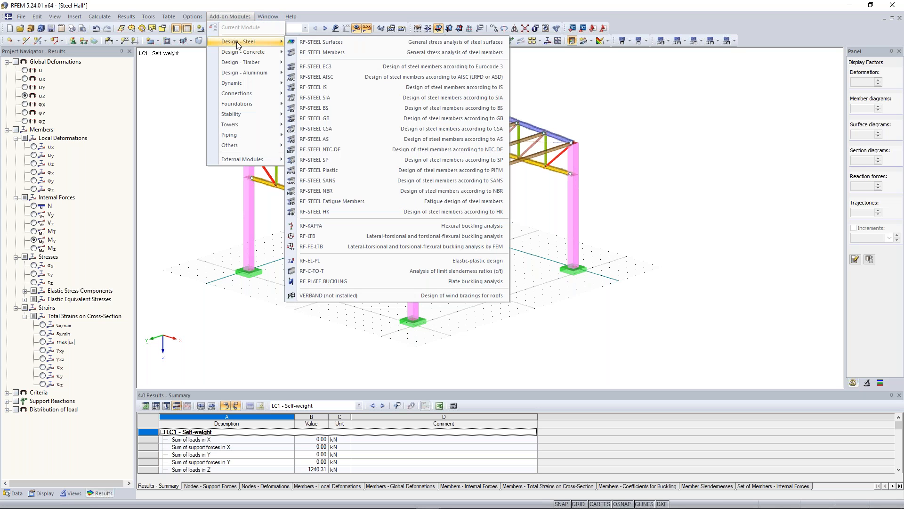
left_click(330, 66)
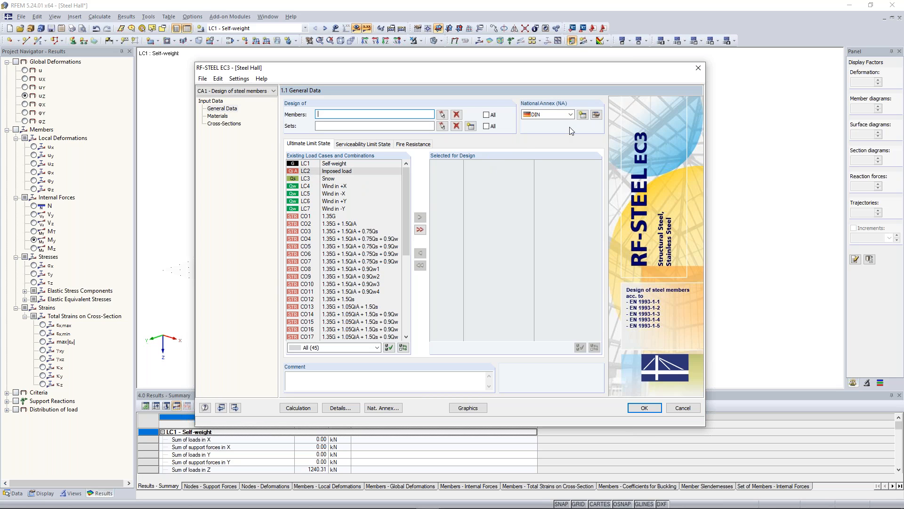
- Isolate the Steel S 235 members by material visibility and select all of them graphically as the members to design
left_click(442, 114)
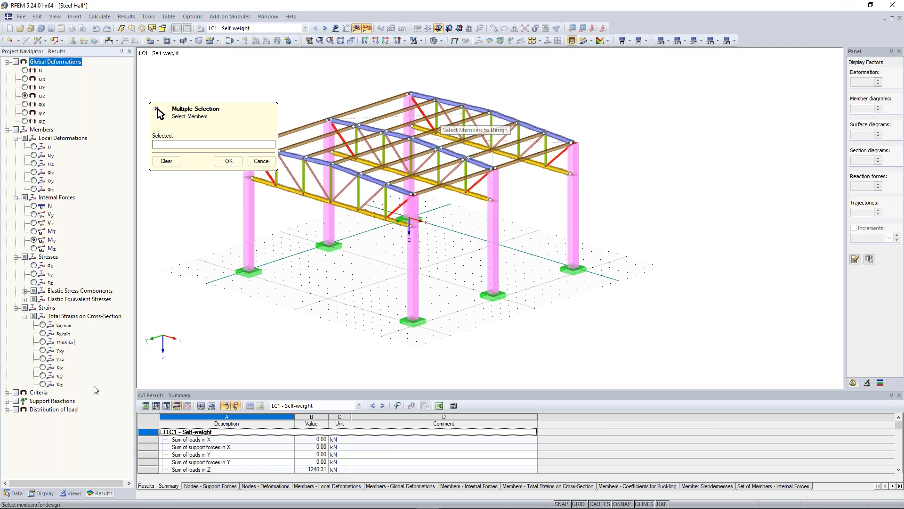
left_click(71, 493)
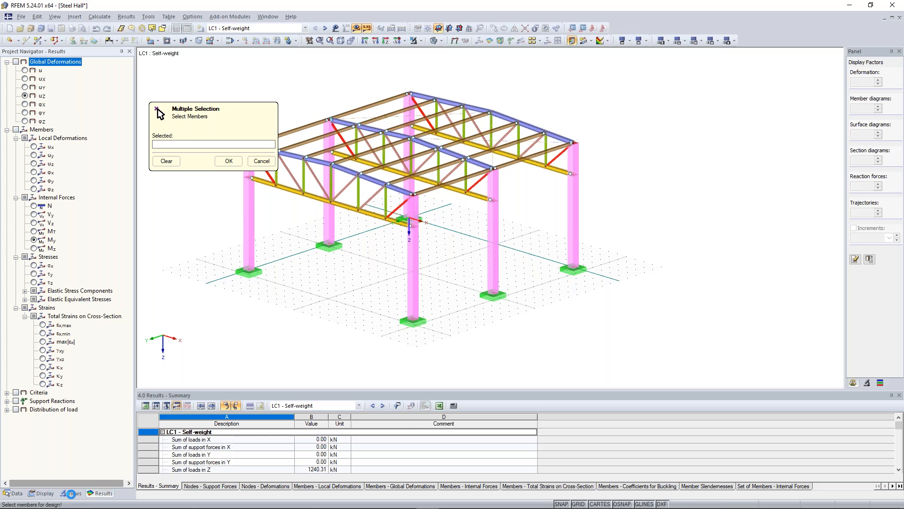
left_click(71, 493)
middle_click_drag(374, 282, 478, 306)
left_click_drag(320, 73, 685, 301)
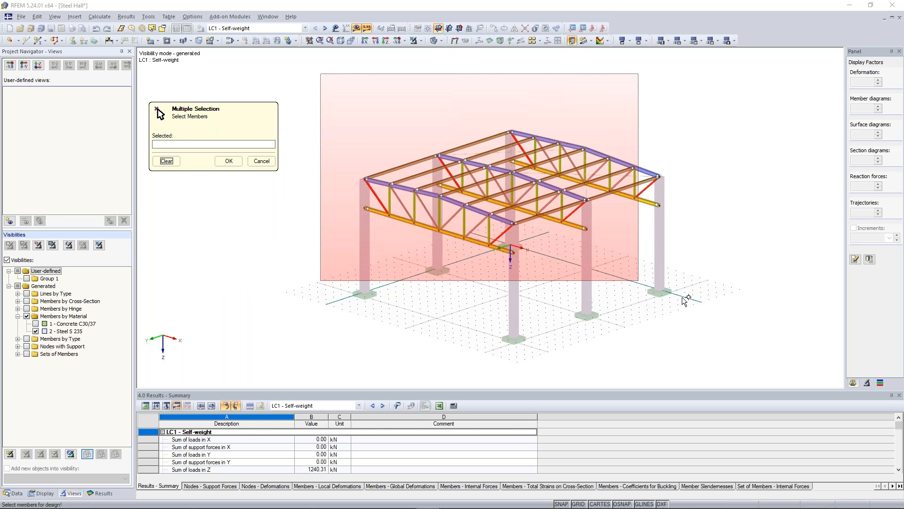
left_click_drag(686, 302, 686, 301)
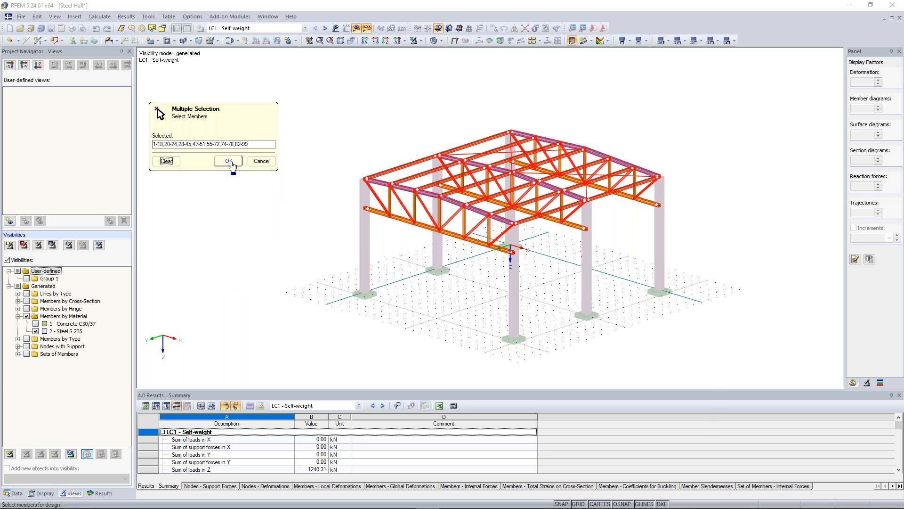
left_click(229, 160)
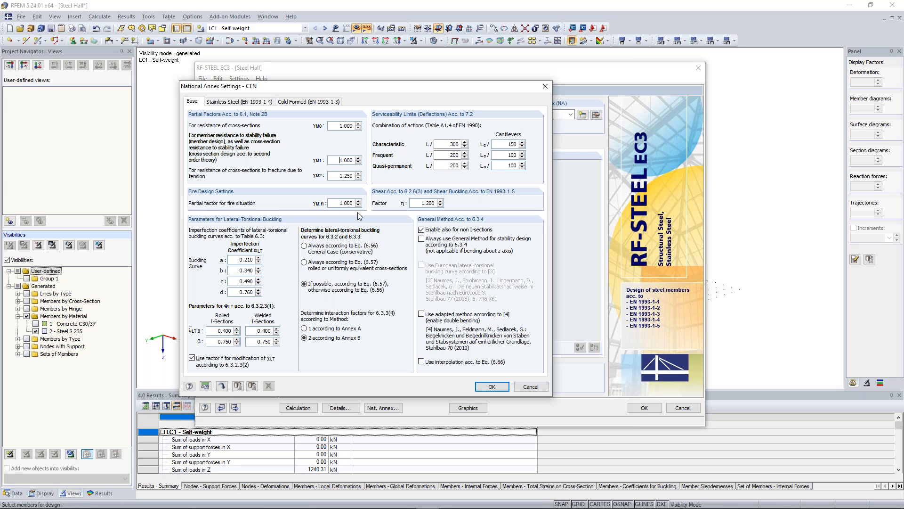
- Accept the CEN National Annex settings and add result combination RC1 to the ultimate limit state design
double_click(339, 203)
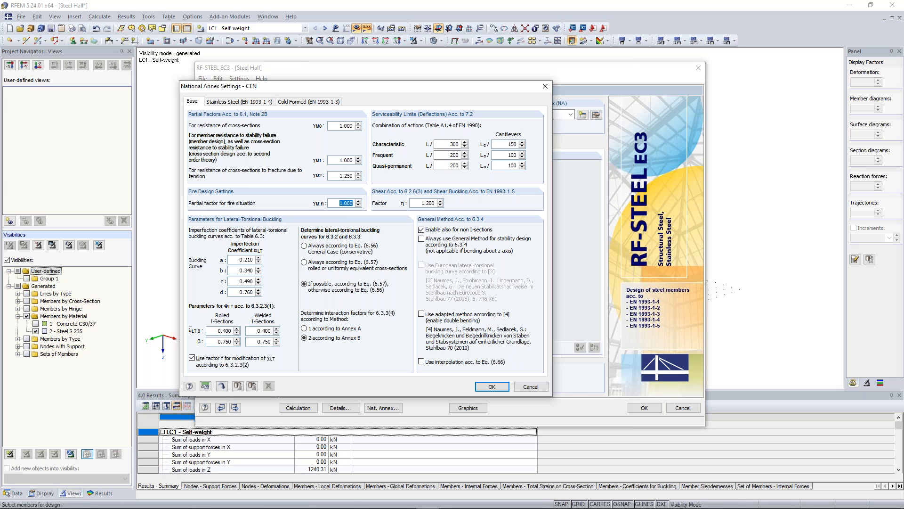
left_click(492, 386)
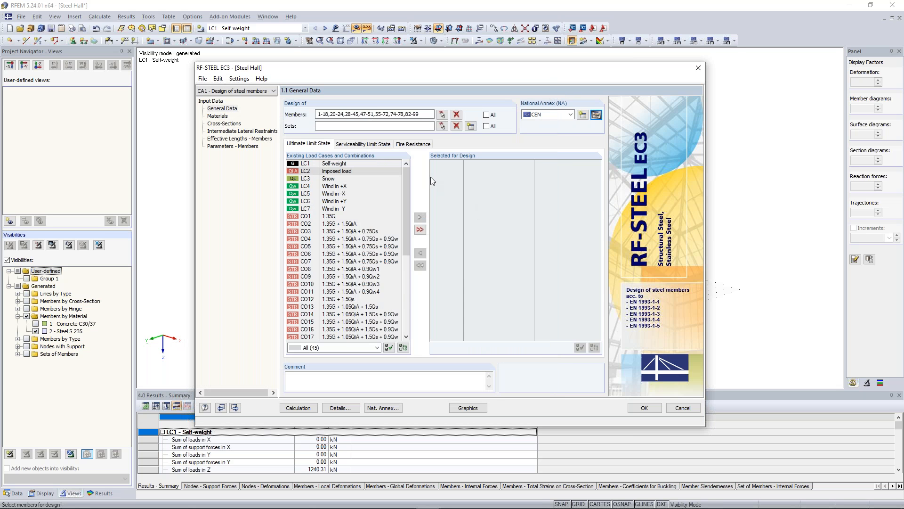
left_click_drag(409, 175, 407, 261)
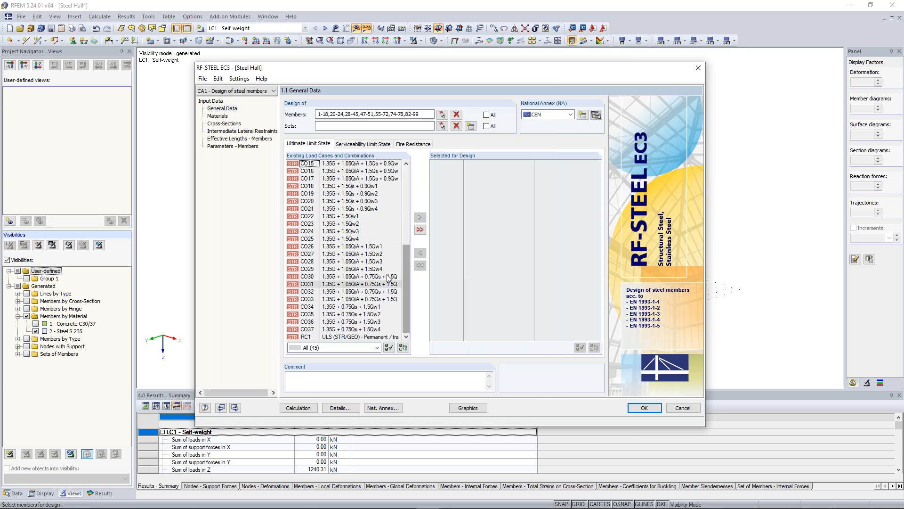
left_click(330, 336)
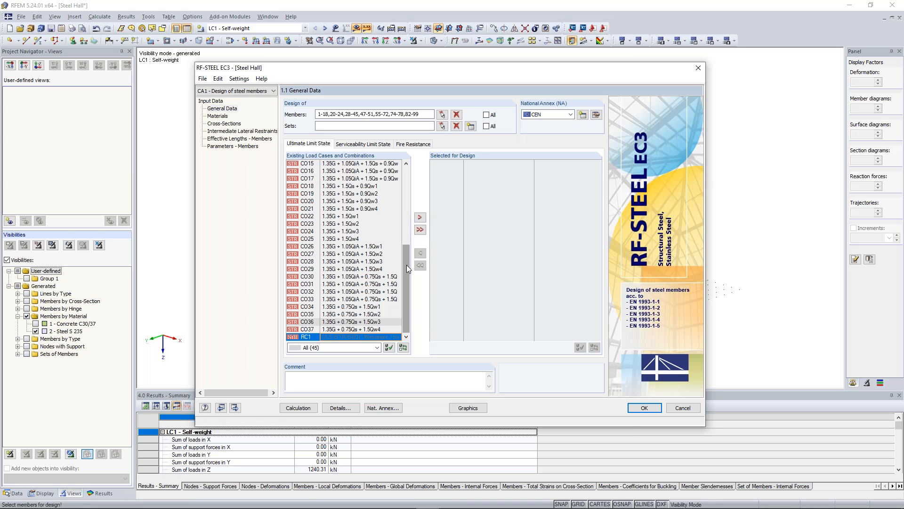
left_click(423, 218)
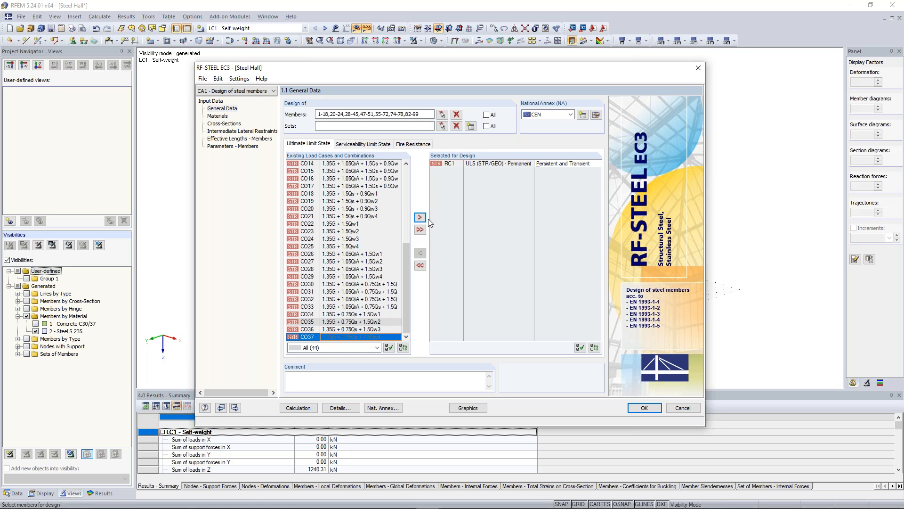
- Review the design case's materials, cross-sections, intermediate lateral restraints and effective lengths
left_click(235, 407)
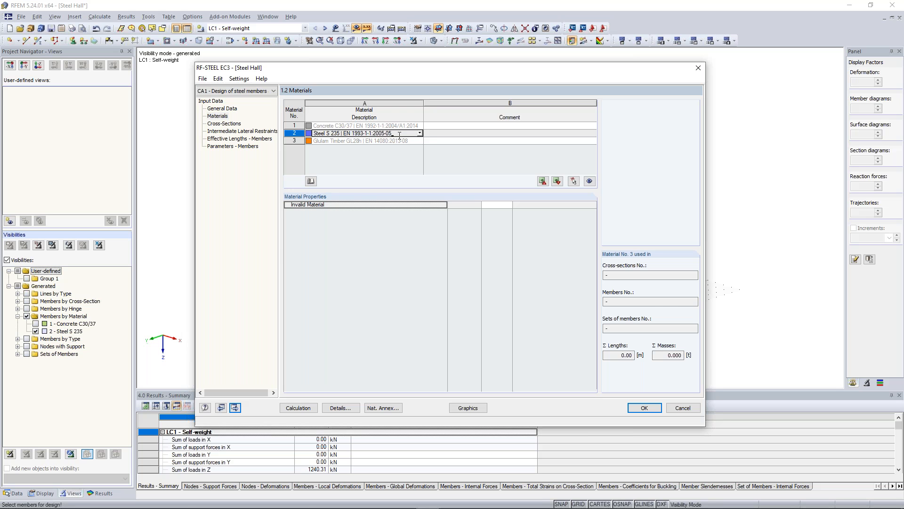
left_click(225, 124)
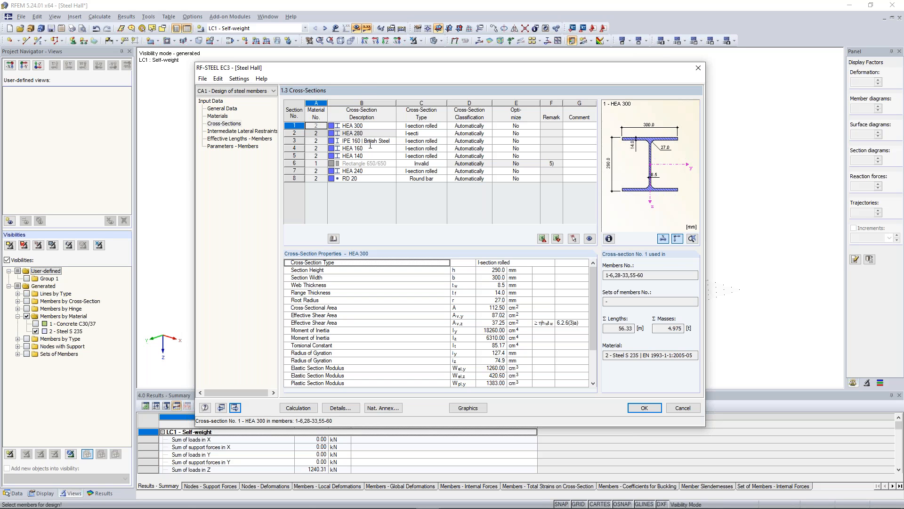
left_click(242, 131)
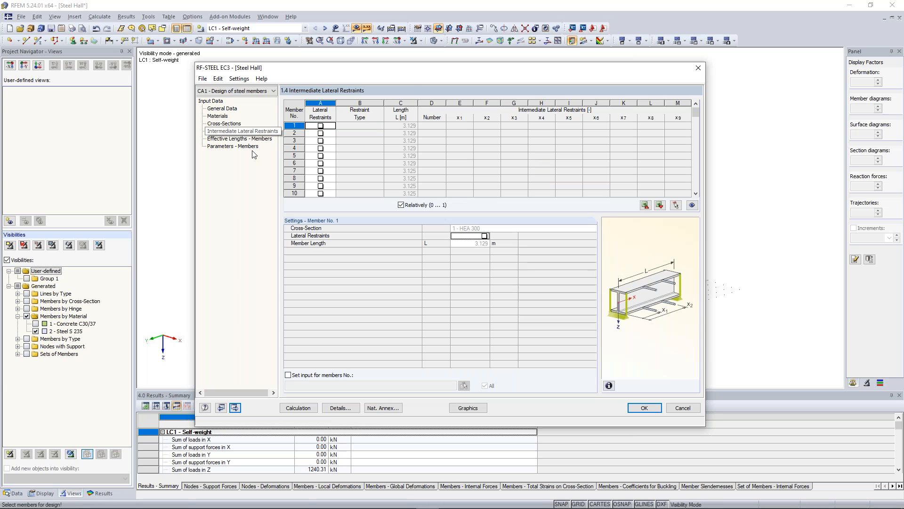
left_click_drag(412, 86, 396, 140)
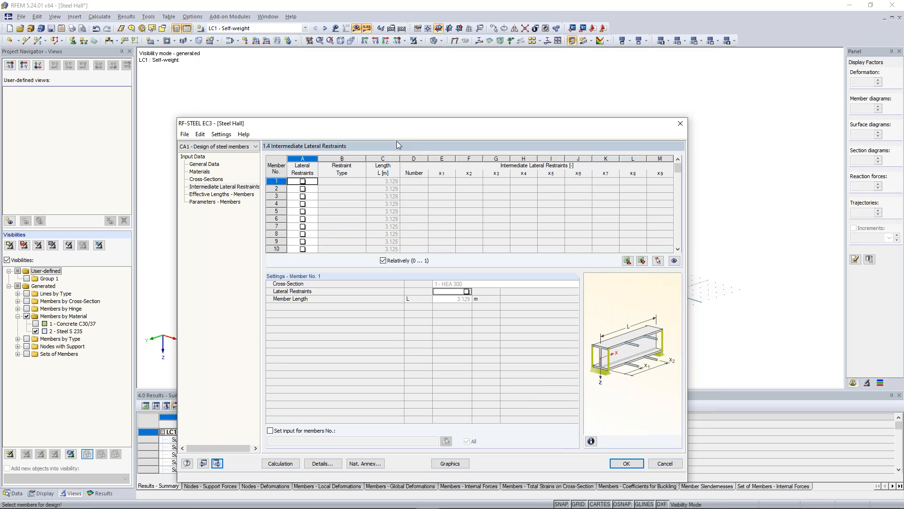
left_click_drag(397, 140, 373, 162)
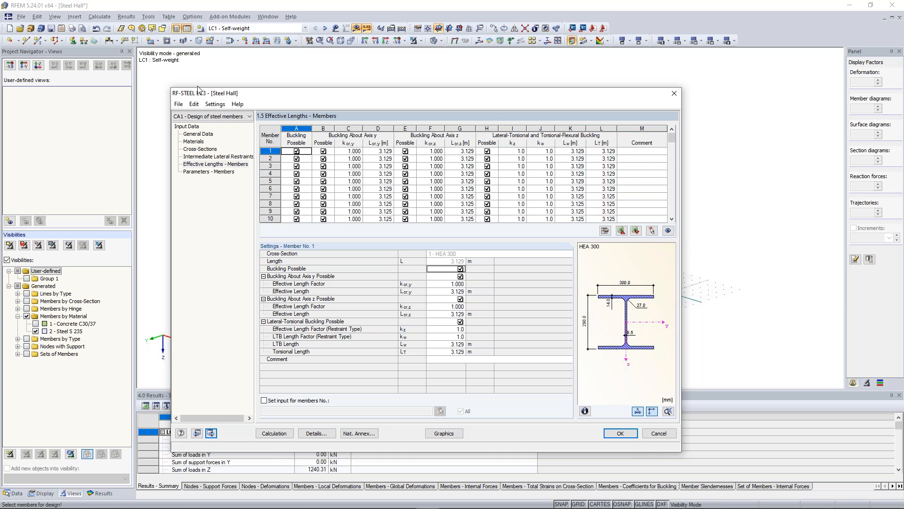
- Rename the RF-STEEL EC3 design case 1 as "Design of Cross-Sections"
left_click(178, 104)
left_click(203, 130)
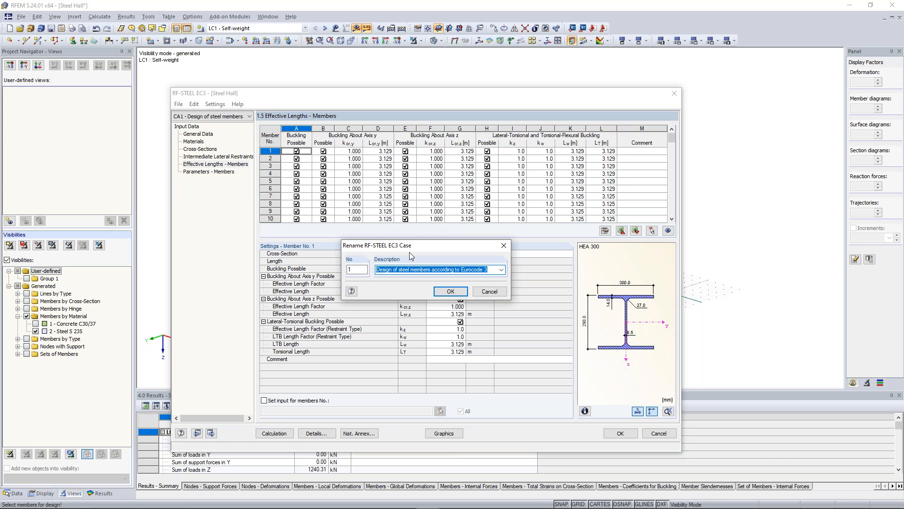
type("Design")
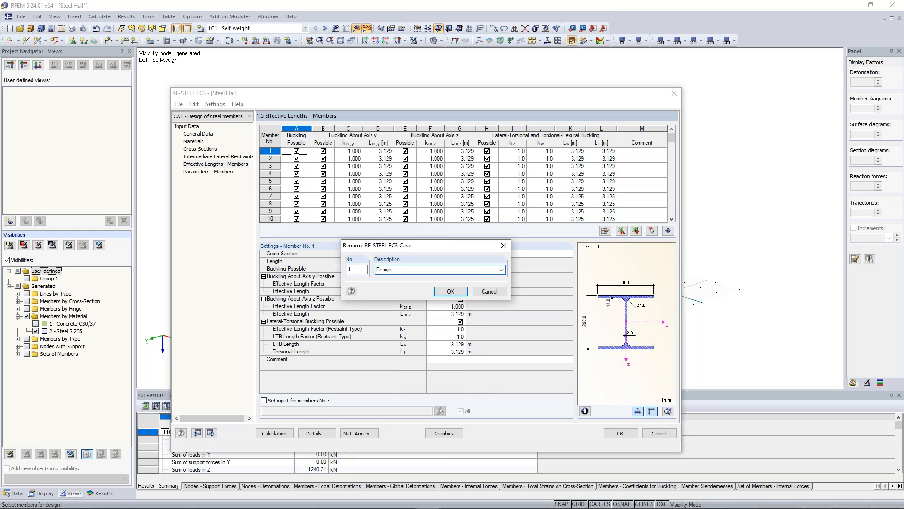
type(" of Cross-Sections")
left_click(450, 291)
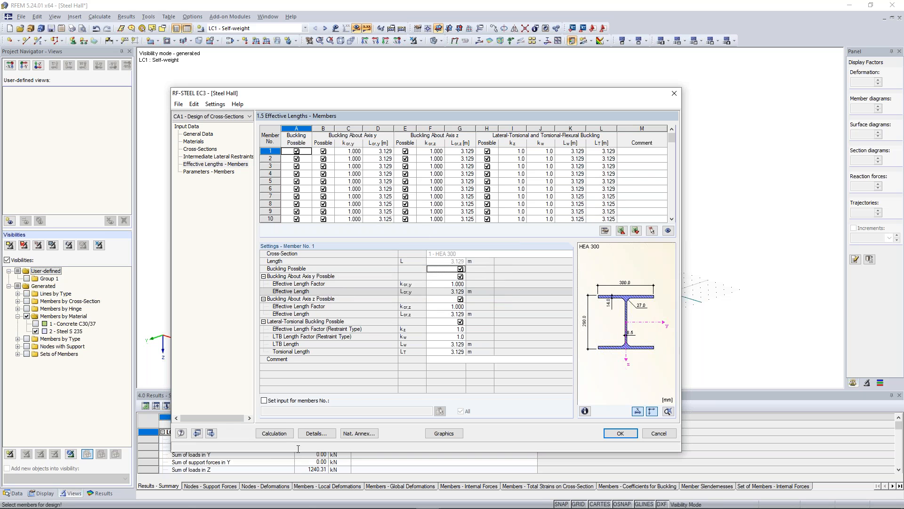
- Deactivate the stability analysis in the calculation details of the cross-section design case
left_click(316, 433)
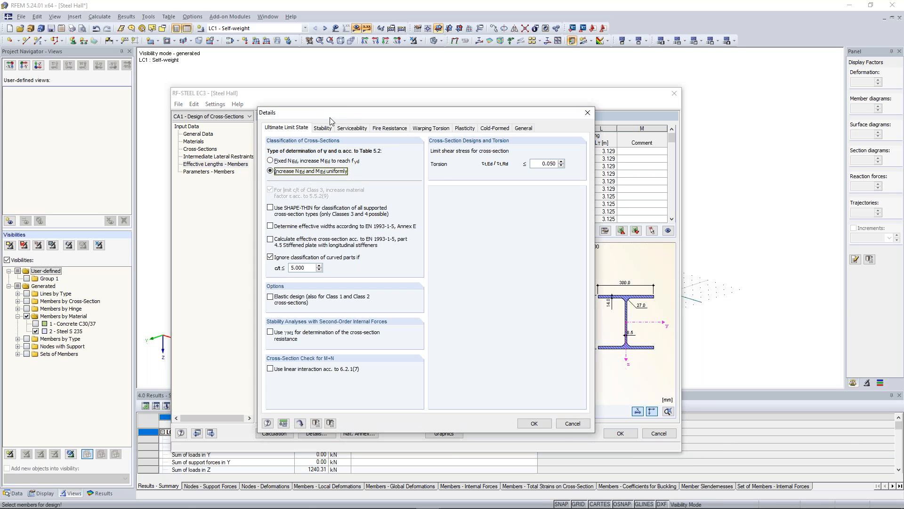
left_click(327, 130)
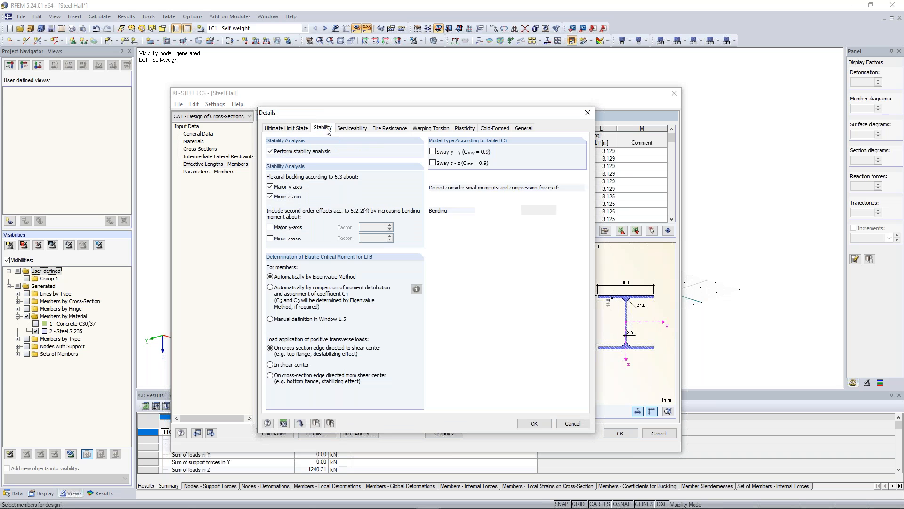
left_click(294, 154)
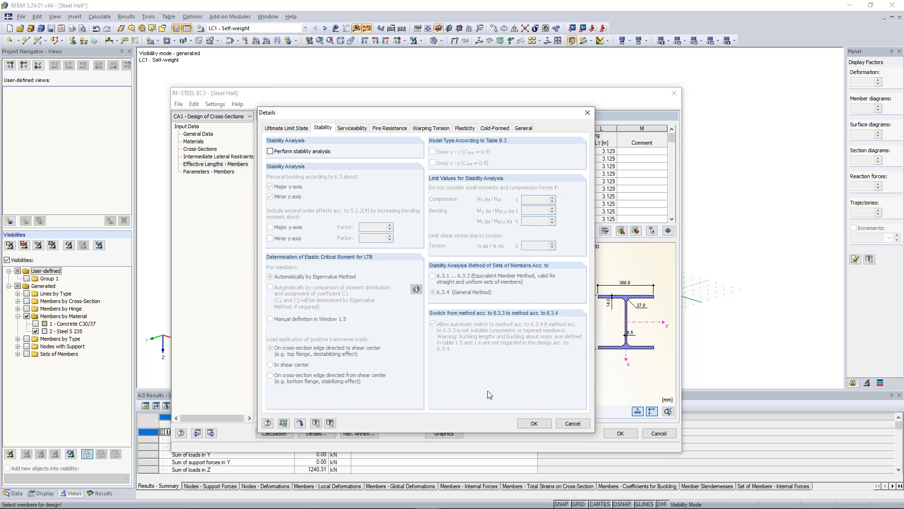
left_click(546, 424)
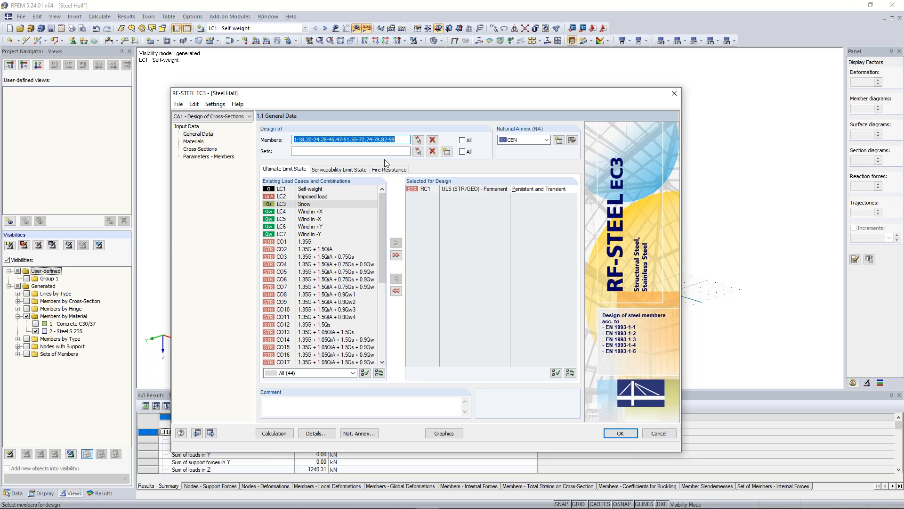
- Calculate the cross-section design of the steel members for RC1, then close RF-STEEL EC3 and return to the model
left_click(391, 140)
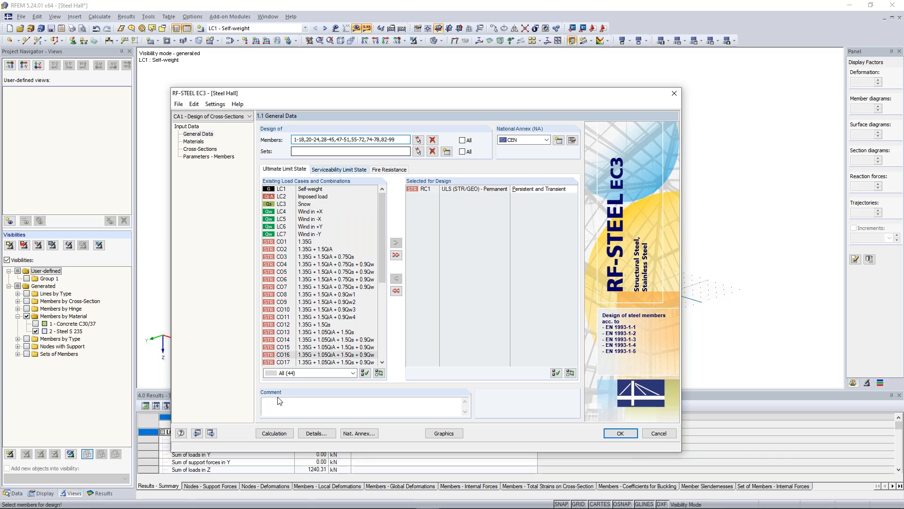
left_click(284, 434)
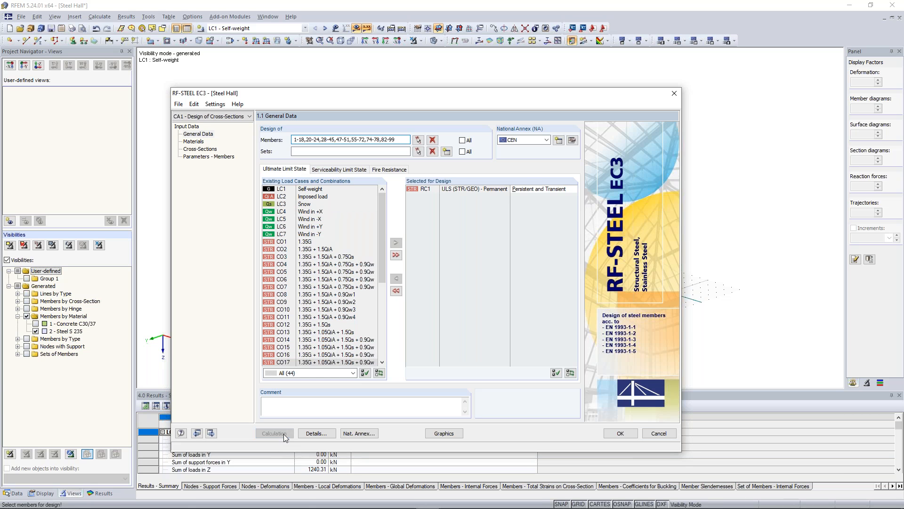
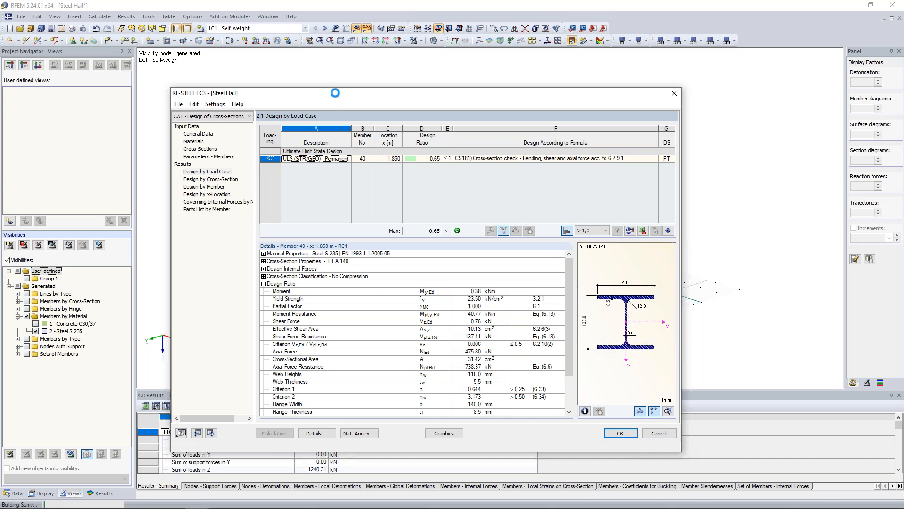
left_click(675, 93)
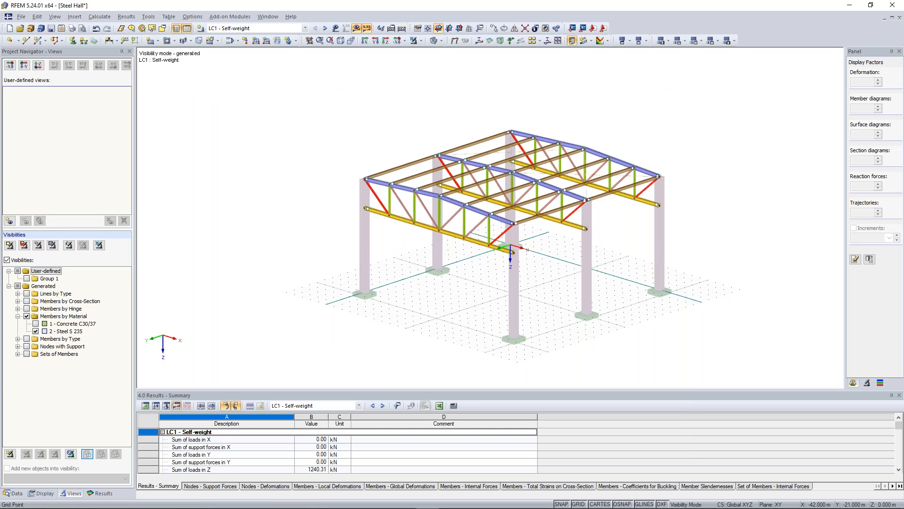
middle_click_drag(423, 119, 387, 94)
scroll(397, 112, "up", 1)
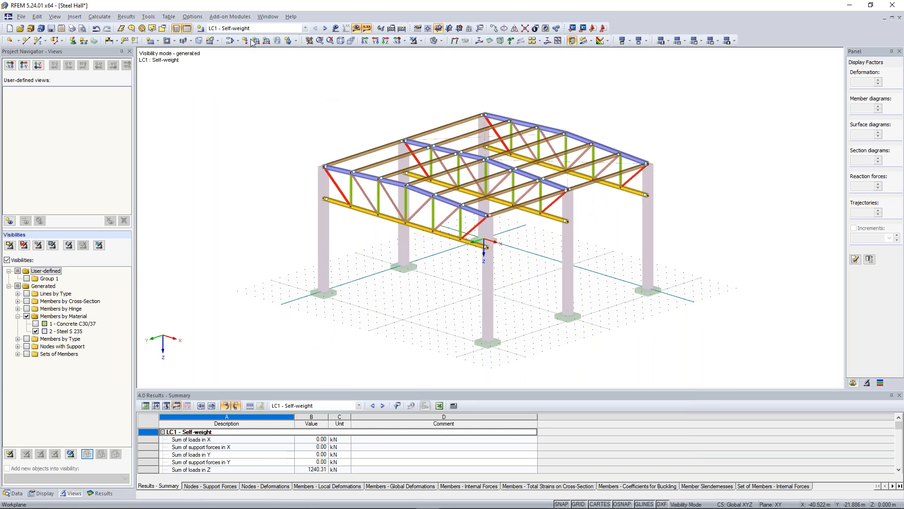
- Reopen the RF-STEEL EC3 add-on module for the steel hall
left_click(230, 16)
mouse_move(240, 42)
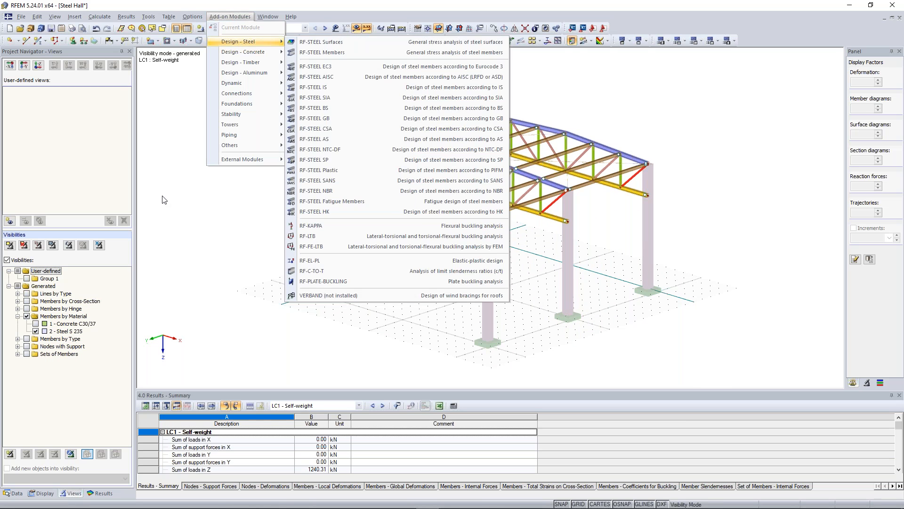
left_click(163, 200)
left_click(15, 494)
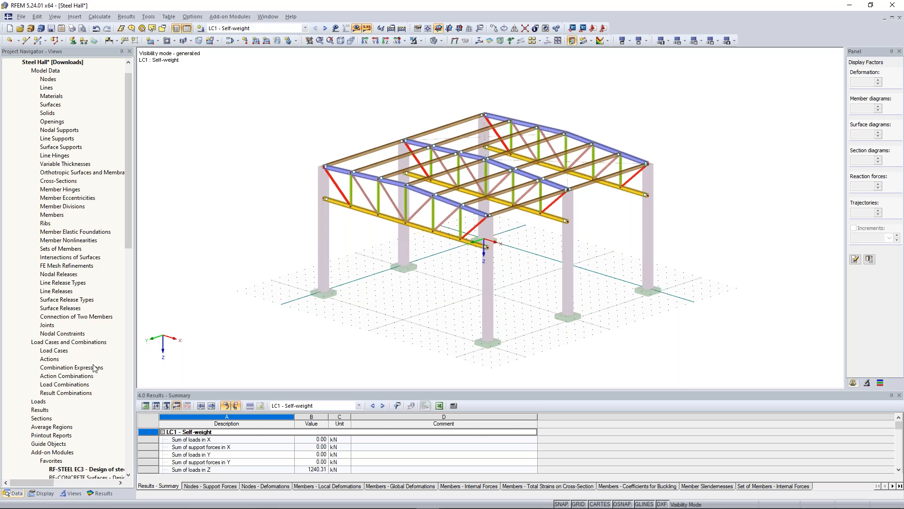
scroll(75, 358, "down", 7)
double_click(94, 291)
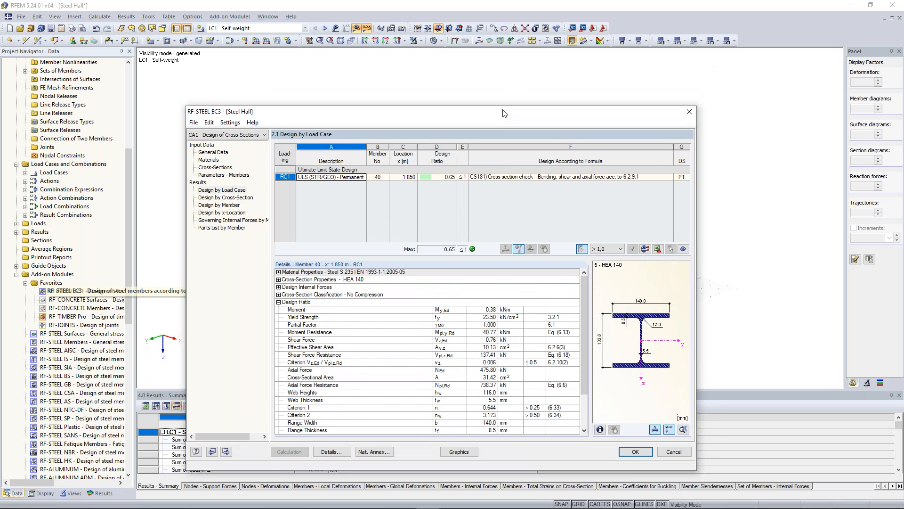
- Create a new RF-STEEL EC3 design case No. 2 described as "Stability Analysis of Upper Chord"
left_click(196, 102)
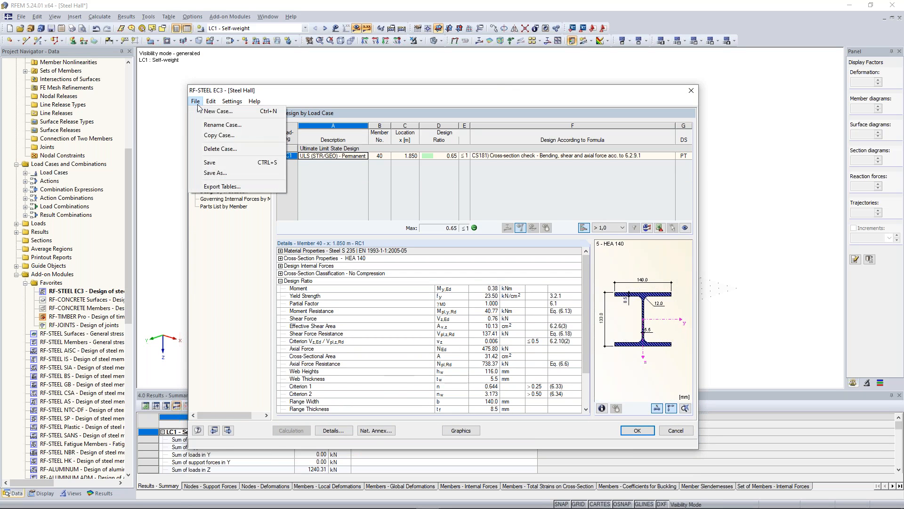
left_click(202, 111)
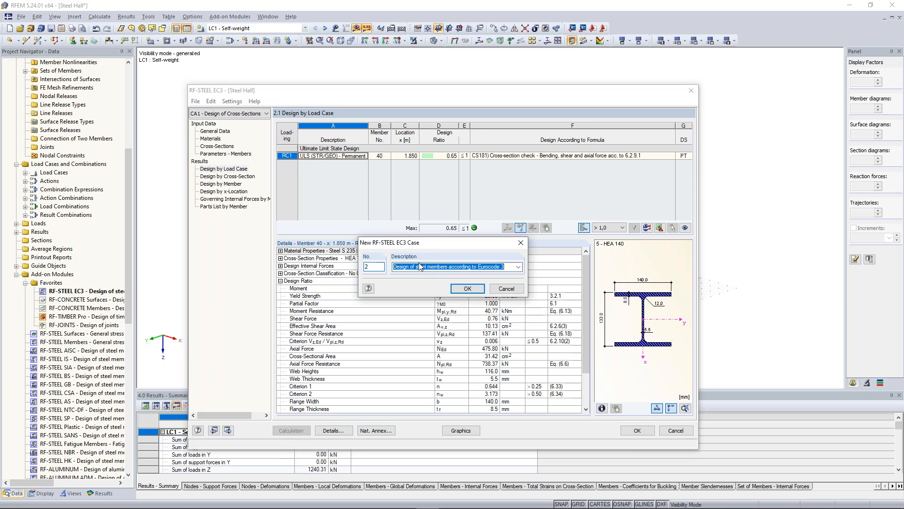
type("Stabili")
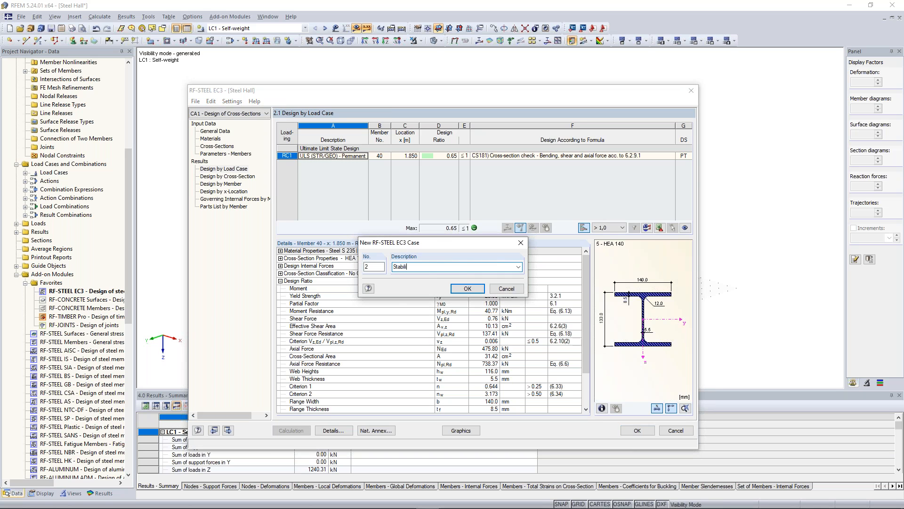
type("ty Analysis")
key("BackSpace")
key("BackSpace")
key("BackSpace")
type("Cho")
left_click(468, 288)
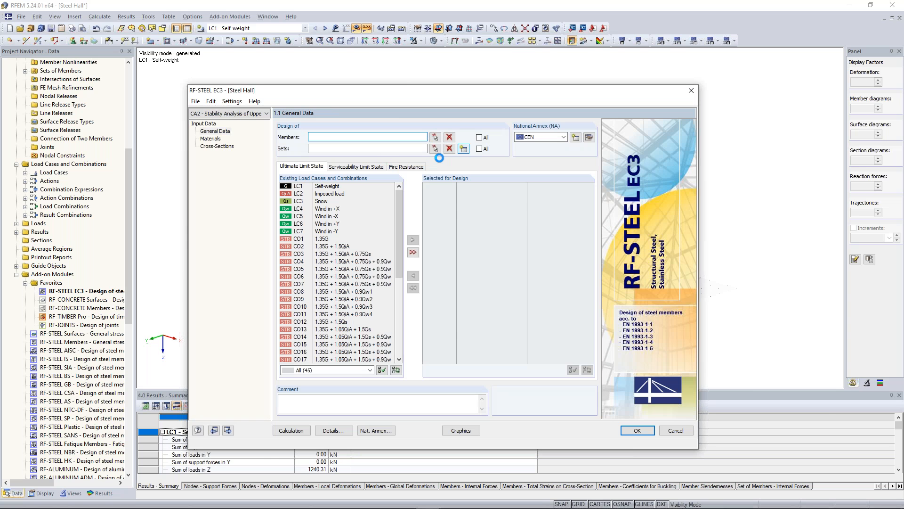
- Select set of members No. 3 (upper chord) for design and add result combination RC1 to the ultimate limit state design
left_click(436, 149)
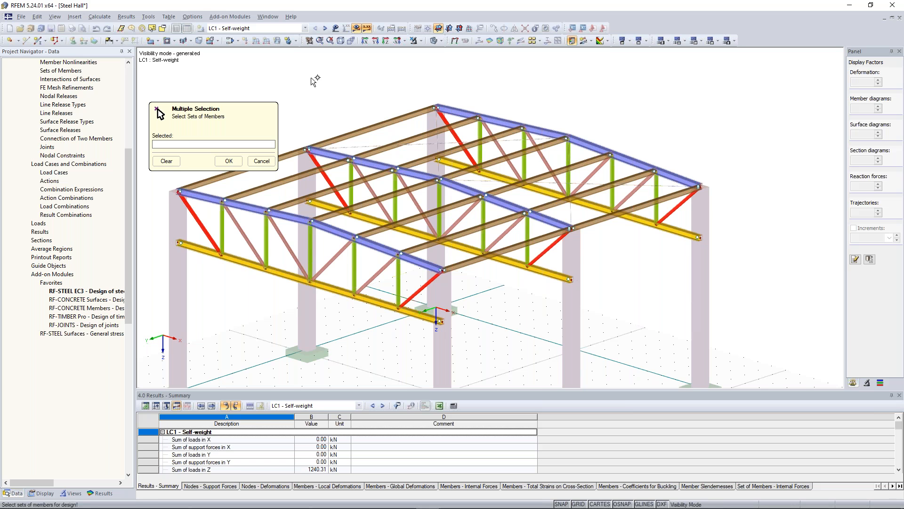
middle_click_drag(311, 77, 339, 79, "ctrl")
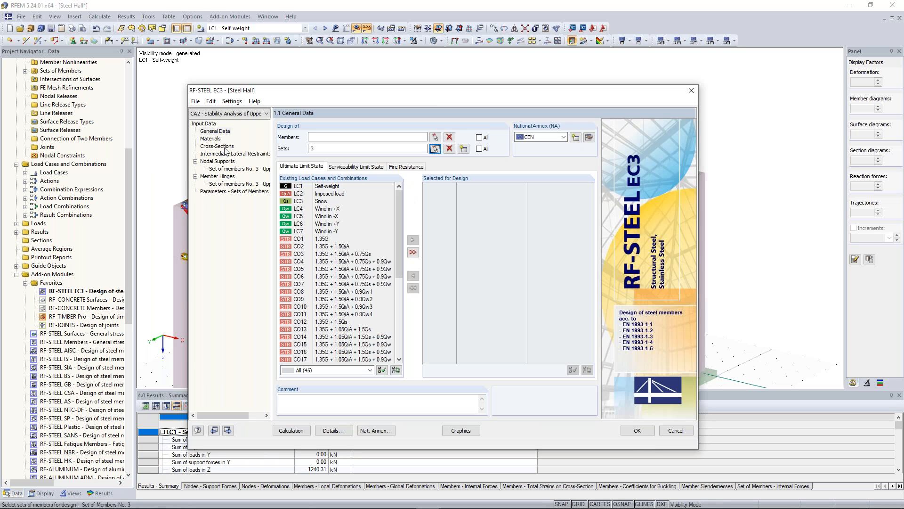
scroll(333, 359, "down", 7)
left_click(335, 359)
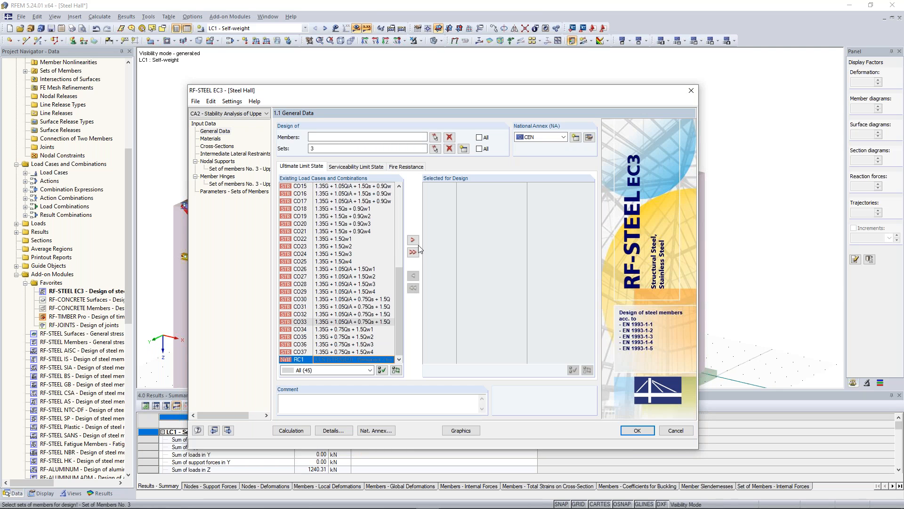
left_click(413, 241)
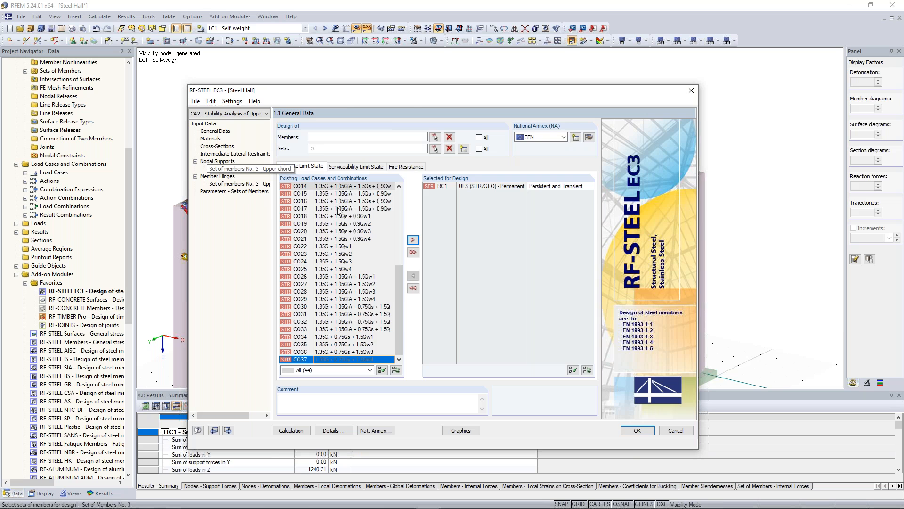
- Examine the nodal supports of set of members No. 3 and their location in the structure
left_click(229, 169)
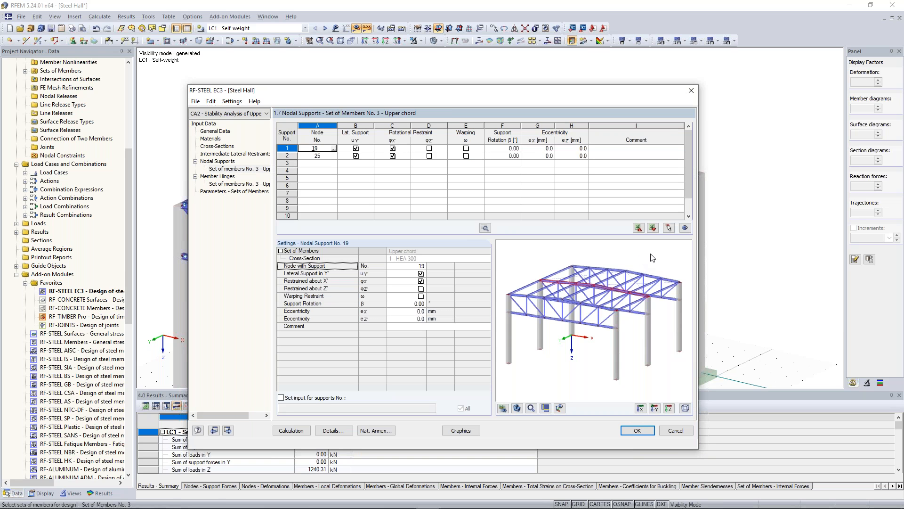
scroll(656, 257, "up", 3)
middle_click_drag(571, 289, 514, 267, "ctrl")
scroll(608, 287, "up", 3)
scroll(587, 280, "down", 2)
scroll(581, 279, "up", 1)
middle_click_drag(587, 264, 594, 273, "ctrl")
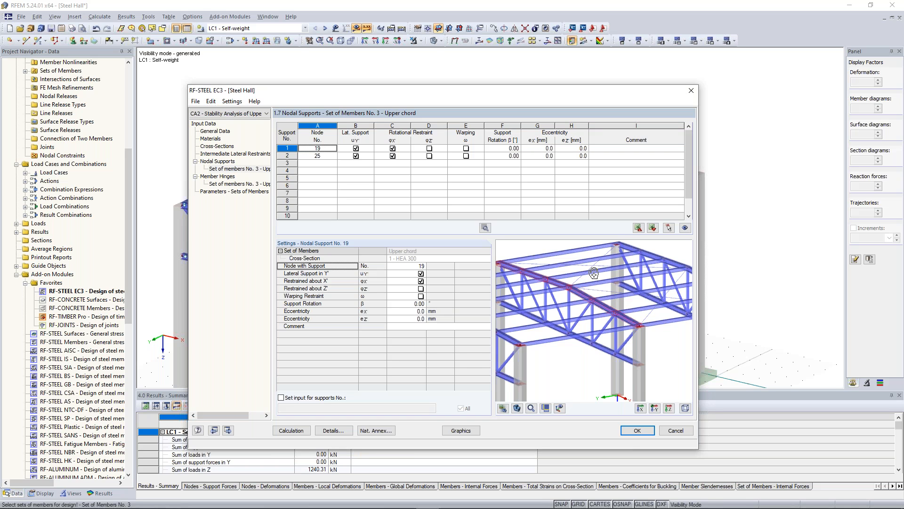
middle_click_drag(594, 273, 542, 256, "ctrl")
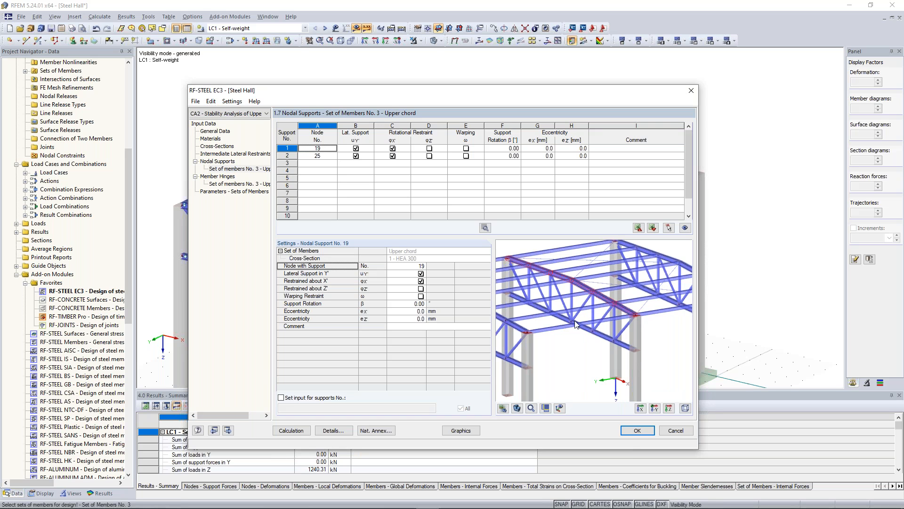
- Show only the upper chord with its supports in the nodal supports graphic and calculate the stability design case
left_click(505, 410)
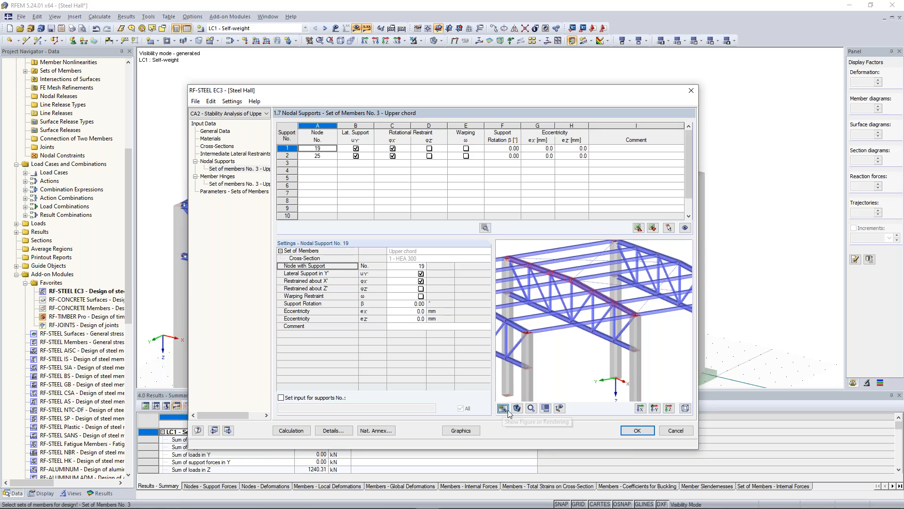
left_click(559, 408)
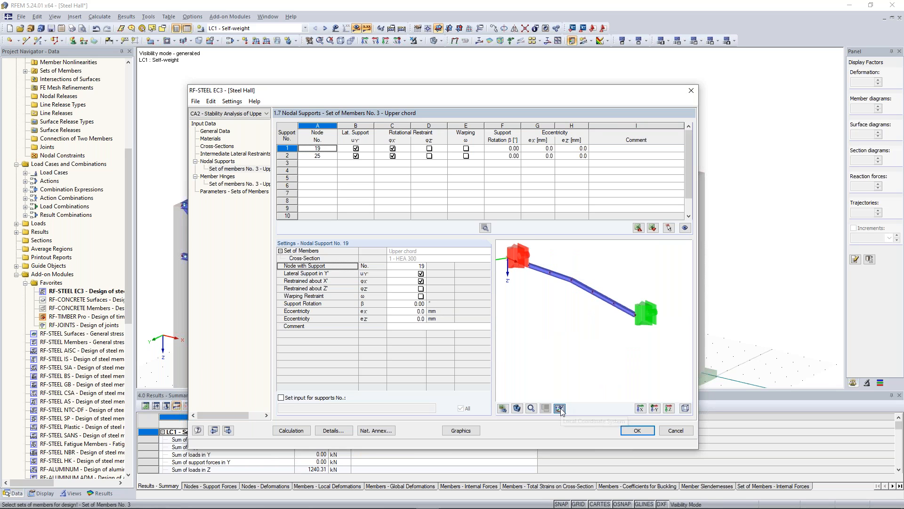
middle_click_drag(598, 274, 618, 272, "ctrl")
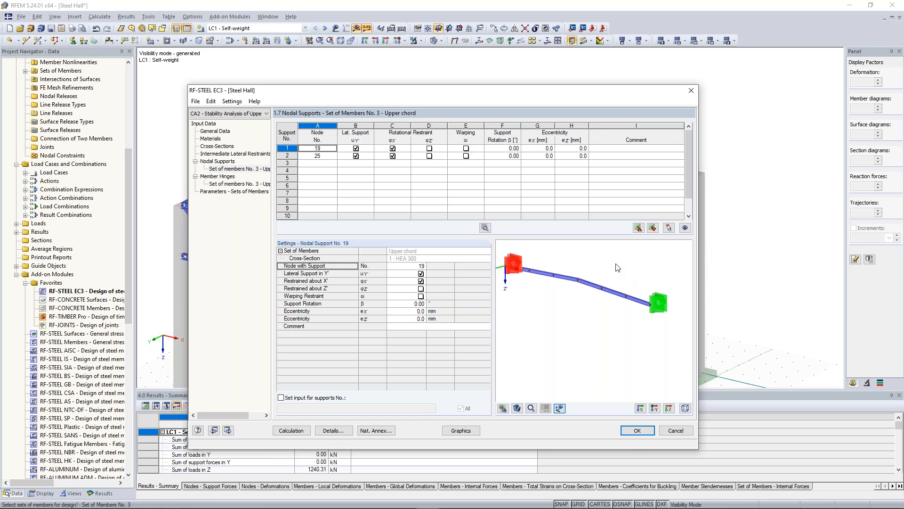
middle_click_drag(614, 268, 592, 262, "ctrl")
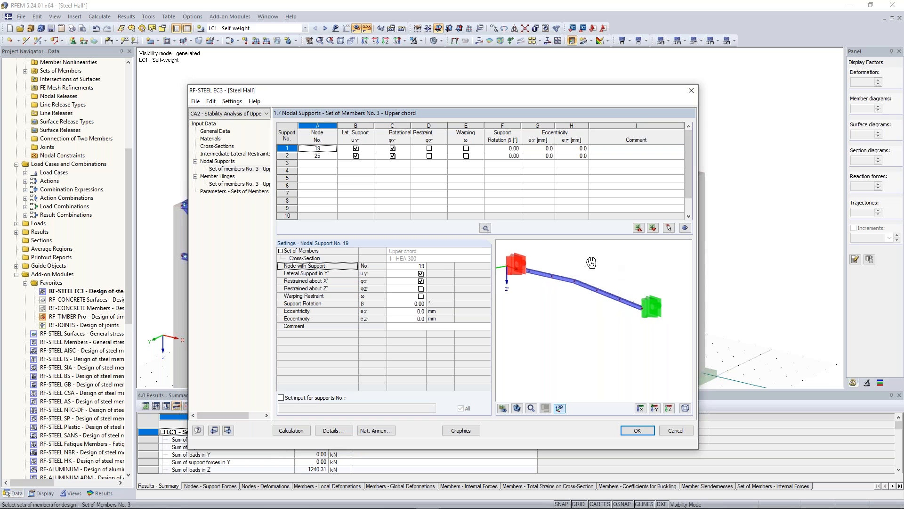
scroll(580, 258, "down", 1)
scroll(581, 262, "up", 2)
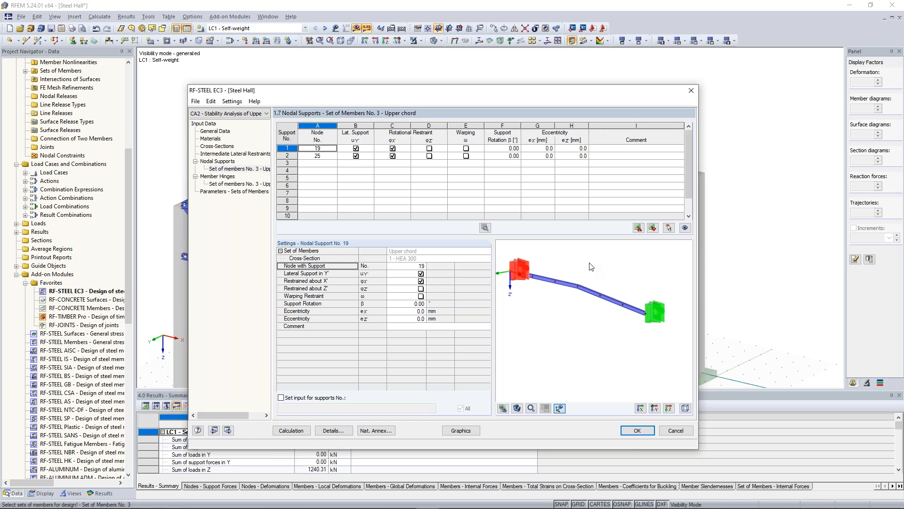
left_click(302, 431)
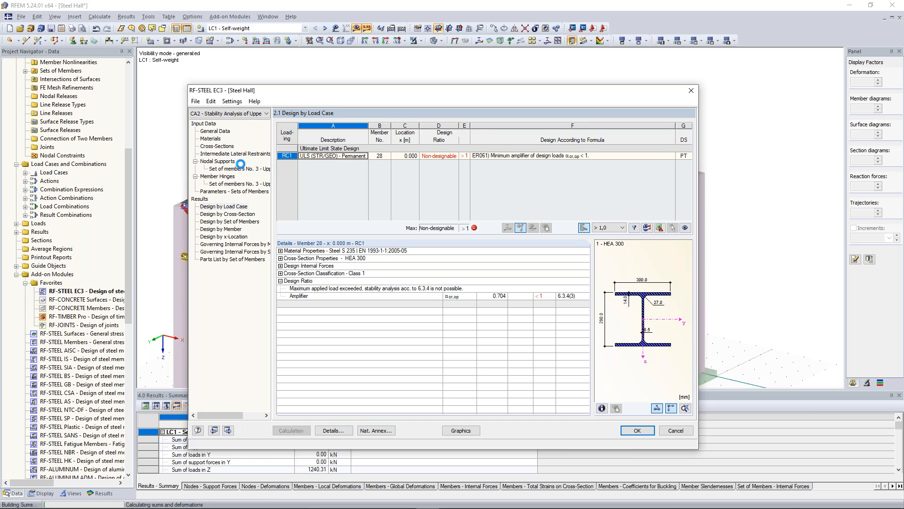
- Add a third nodal support to the upper chord set at its ridge node 22, picked in the model
left_click(245, 168)
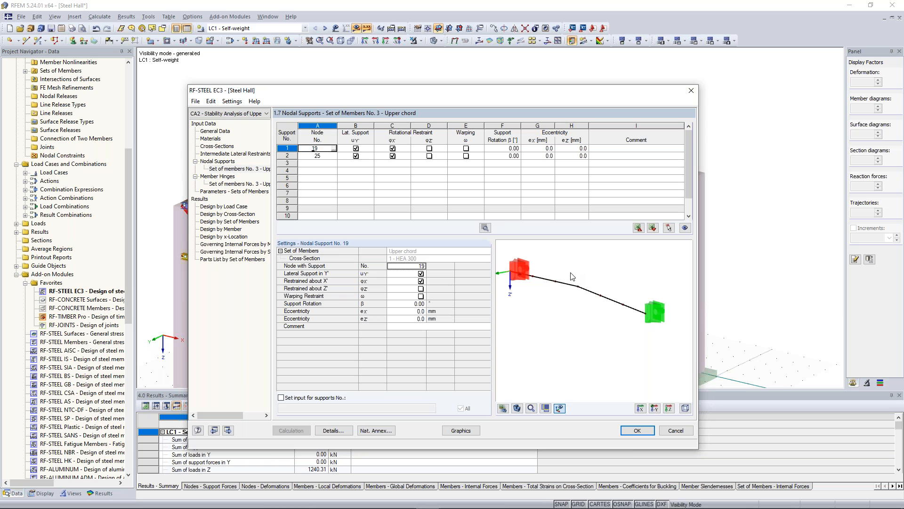
scroll(587, 294, "up", 3)
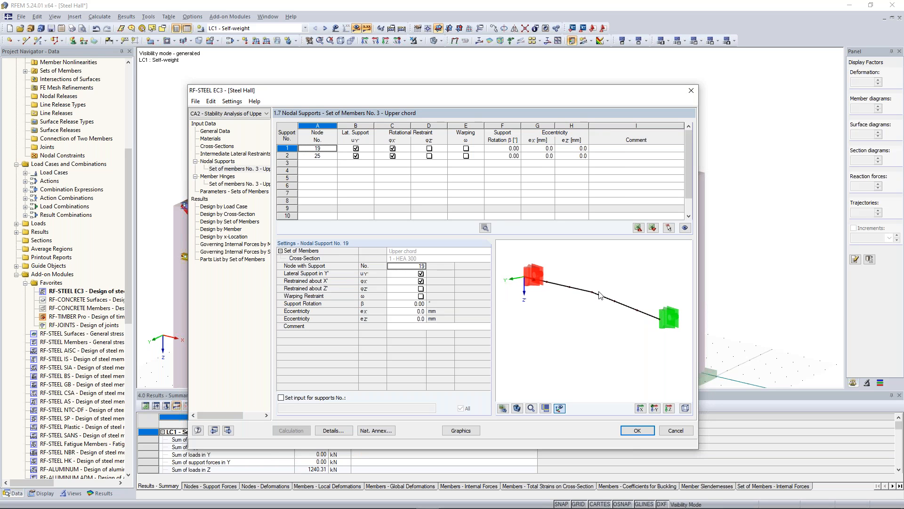
scroll(599, 289, "down", 4)
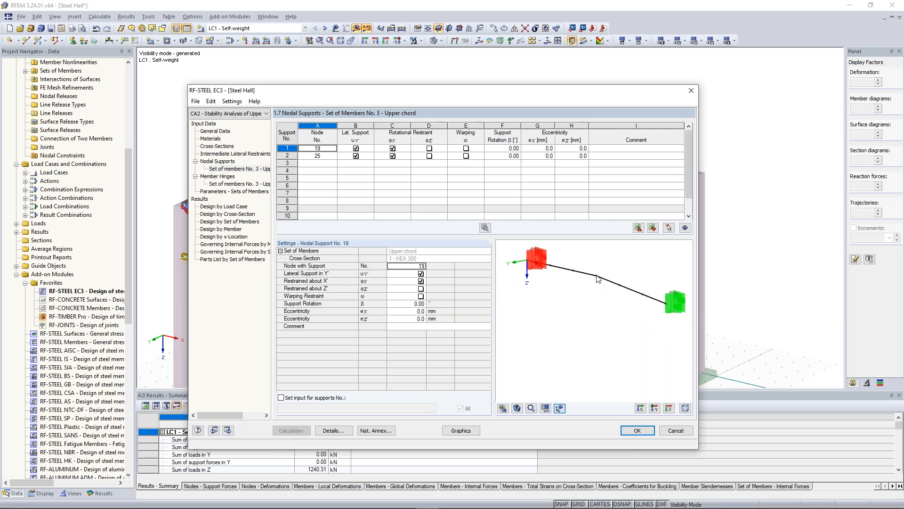
scroll(594, 286, "up", 1)
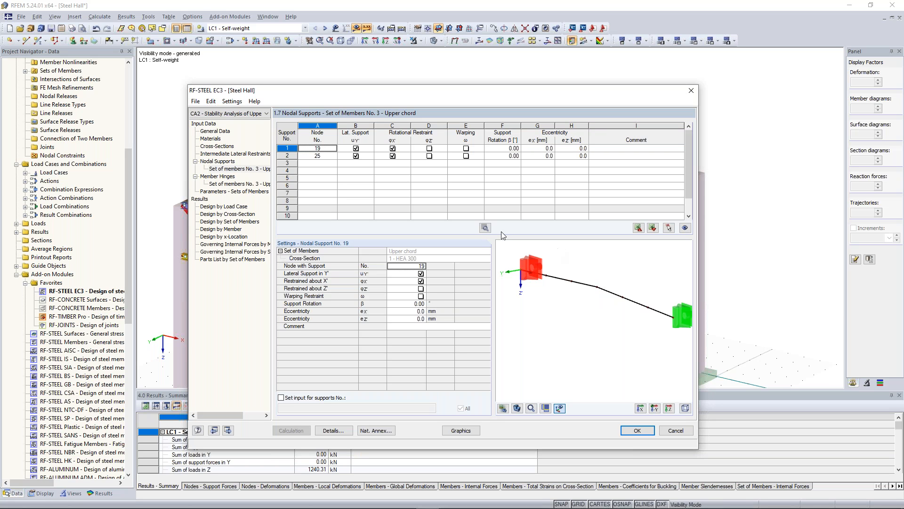
left_click(319, 162)
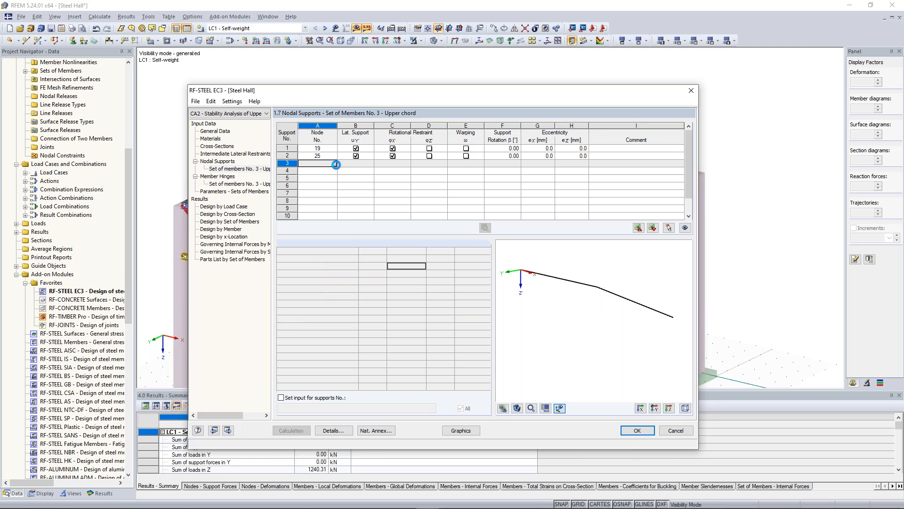
left_click(333, 164)
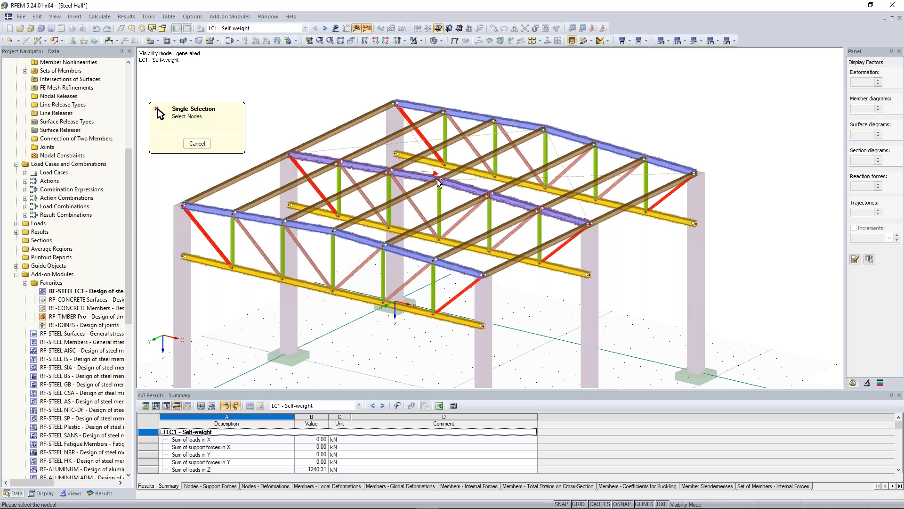
scroll(439, 180, "up", 5)
left_click(439, 180)
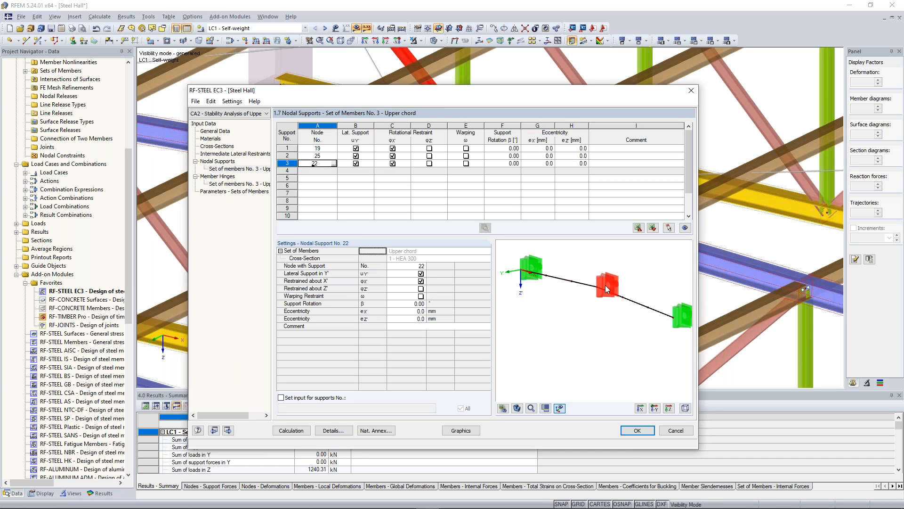
scroll(606, 284, "down", 3)
scroll(599, 278, "up", 2)
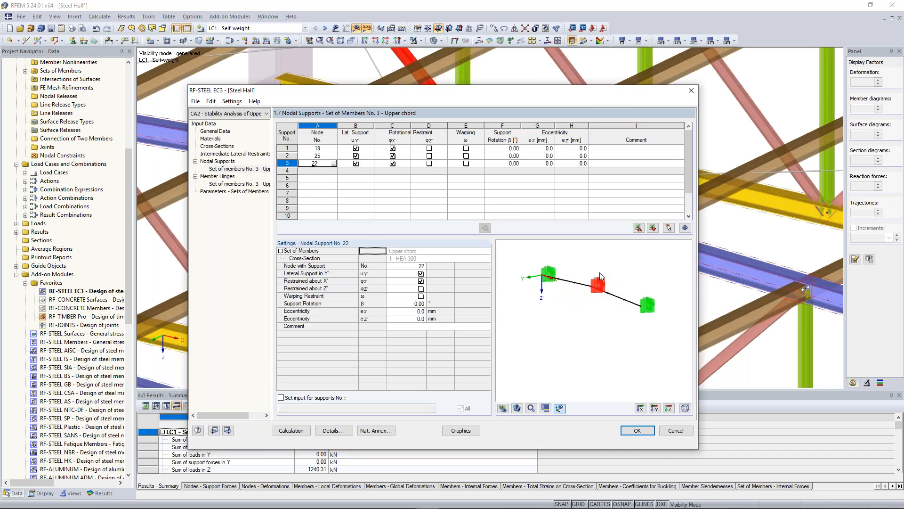
middle_click_drag(617, 277, 616, 271)
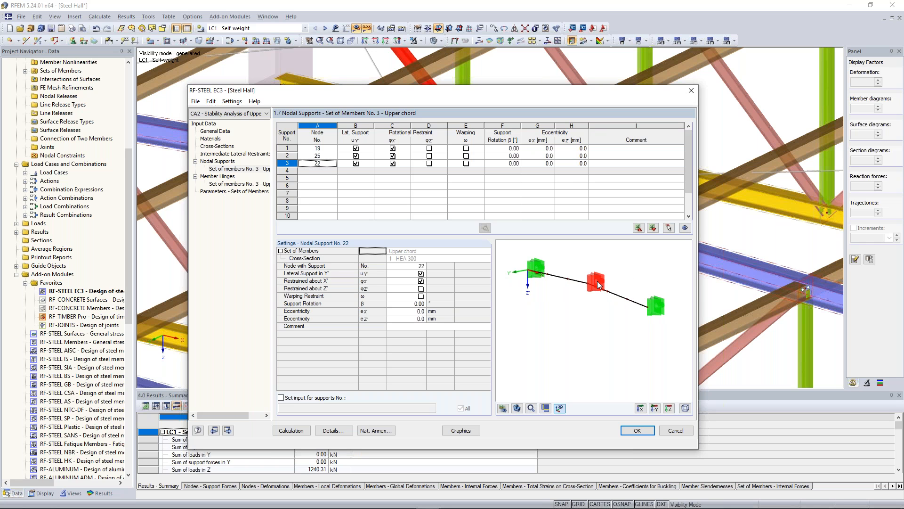
- Release the rotational restraint about X' at node 22 and recalculate the upper chord's stability design
left_click(392, 163)
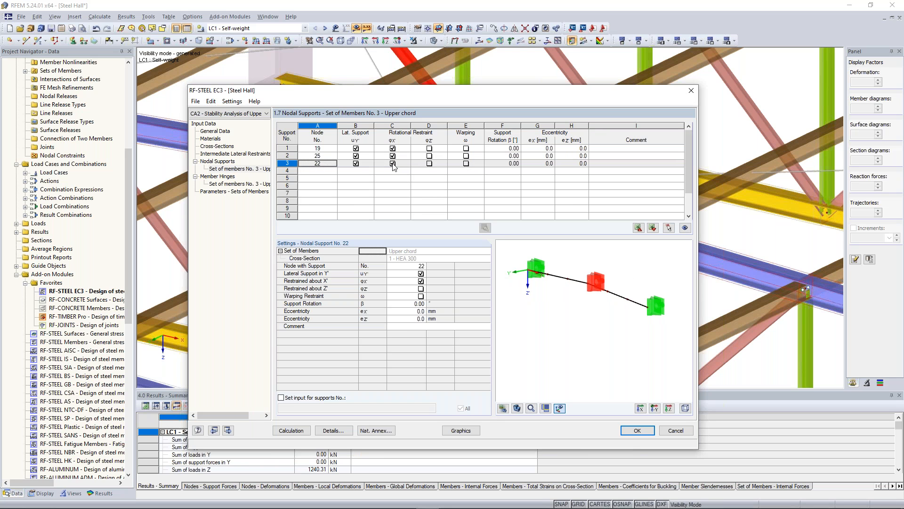
left_click(393, 163)
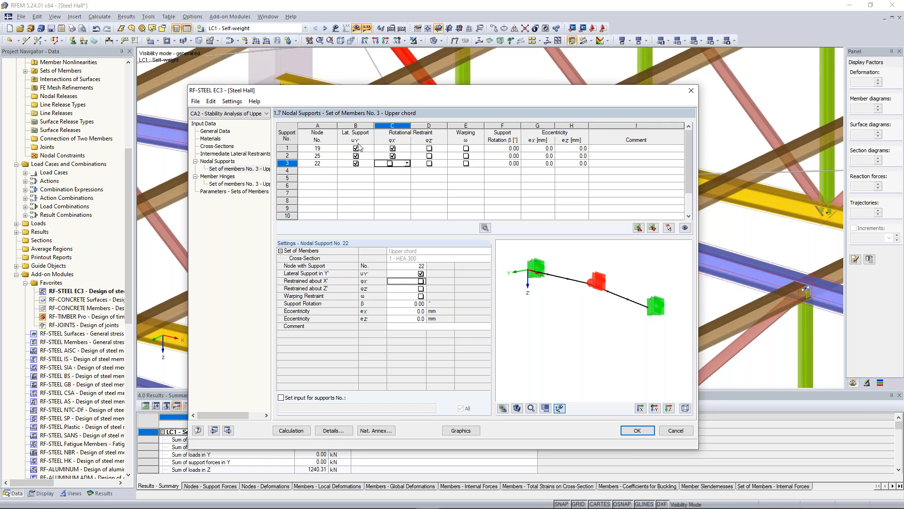
left_click(297, 431)
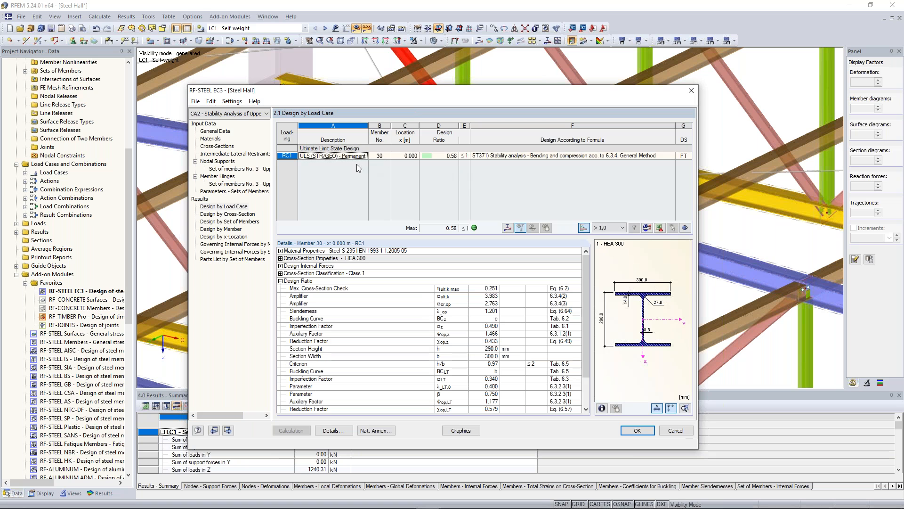
- Examine the buckling mode shape of the upper chord from several angles
left_click(506, 228)
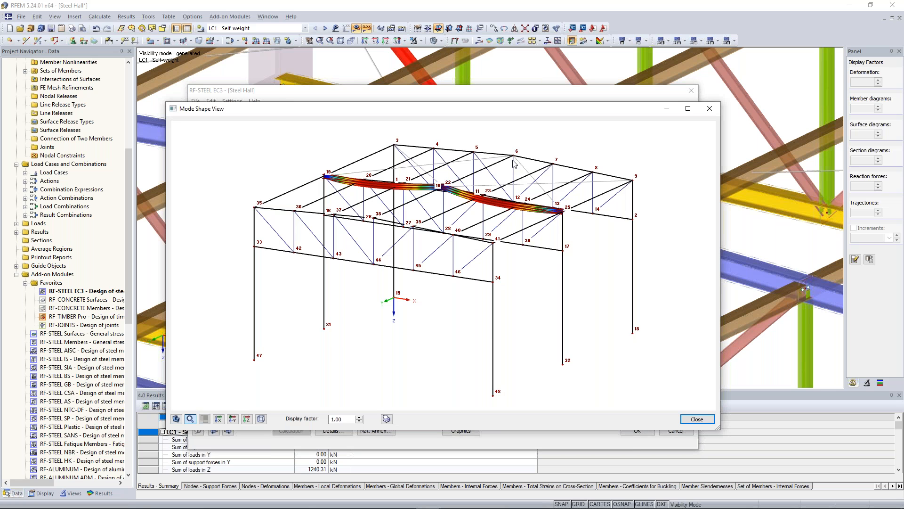
middle_click_drag(551, 173, 562, 280, "ctrl")
scroll(473, 219, "up", 6)
scroll(523, 361, "down", 1)
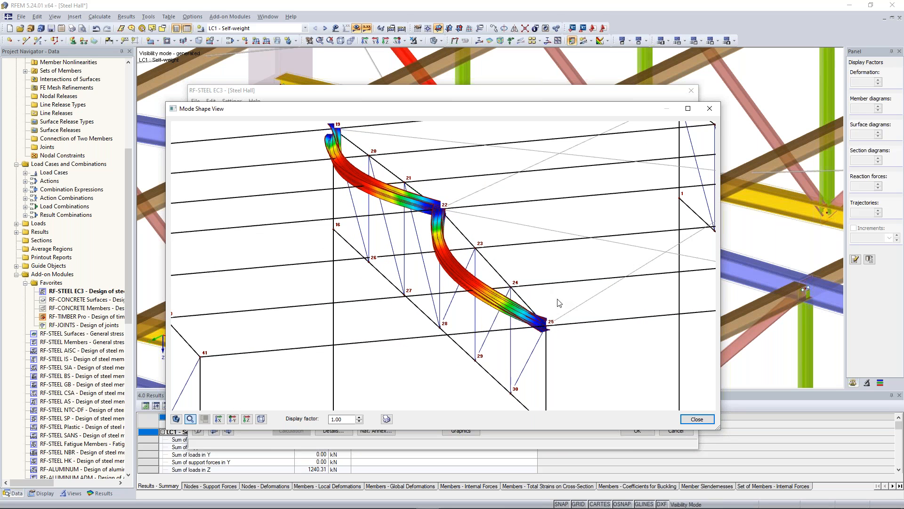
middle_click_drag(567, 311, 451, 321, "ctrl")
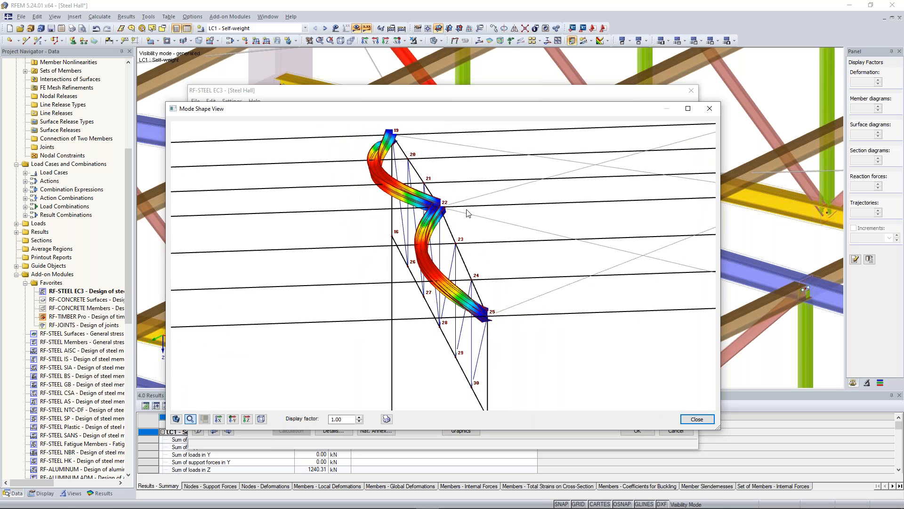
- Inspect the upper chord's mode shape along nodes 19, 22 and 25, and close the mode shape view
middle_click_drag(509, 286, 465, 243, "ctrl")
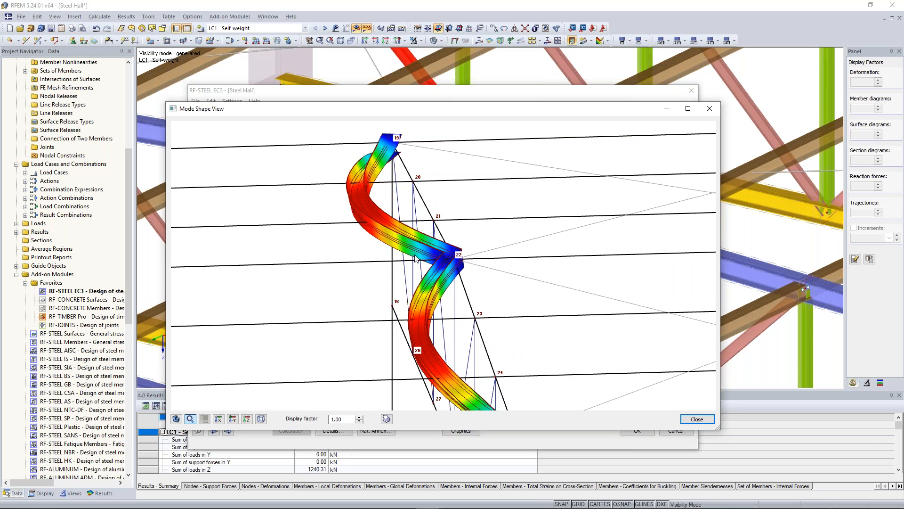
middle_click_drag(458, 259, 419, 261, "ctrl")
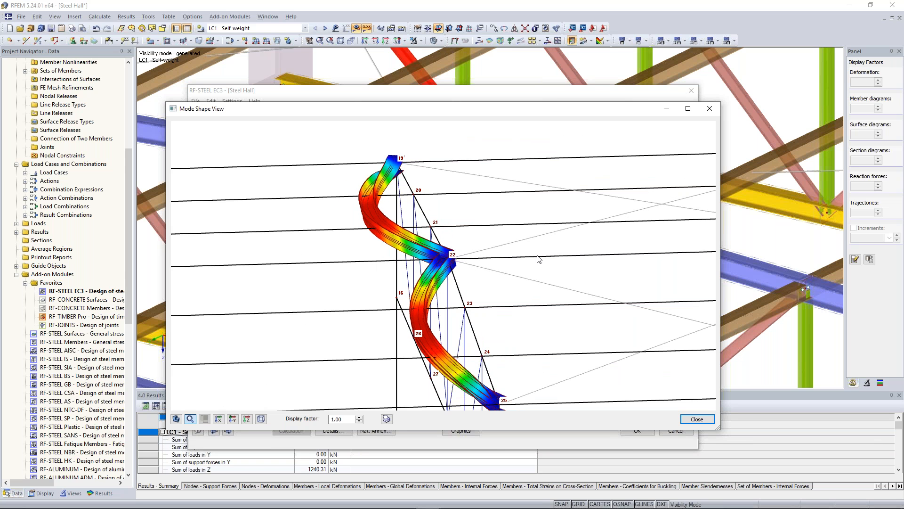
middle_click_drag(496, 195, 495, 115)
middle_click_drag(531, 308, 492, 274, "ctrl")
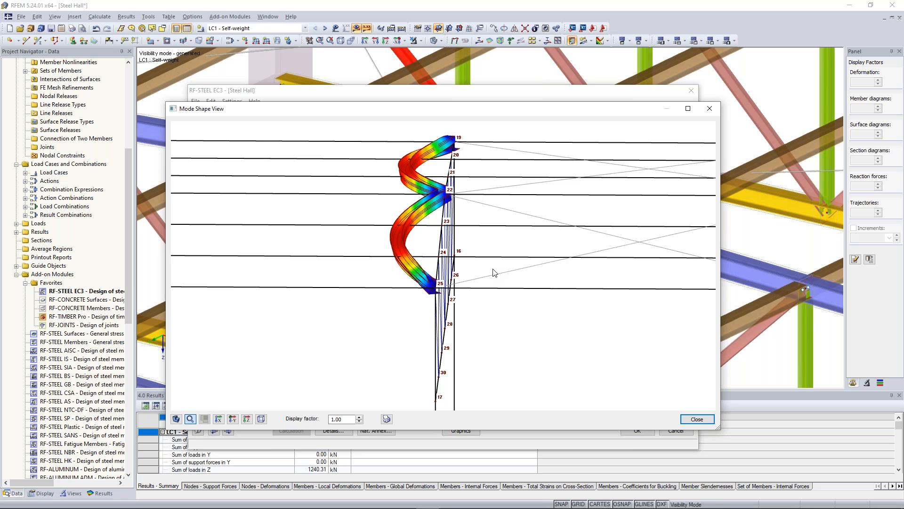
left_click(697, 419)
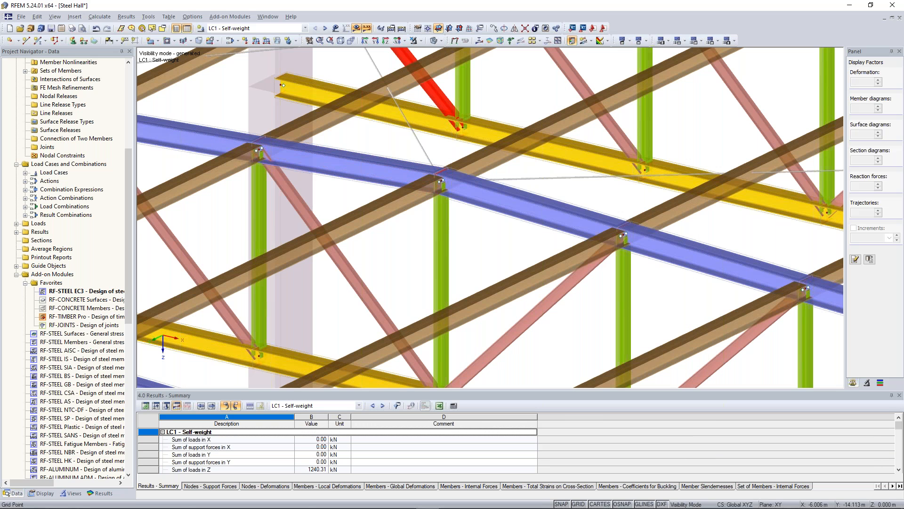
- View the whole steel hall model, including its columns and foundations
scroll(531, 286, "down", 5)
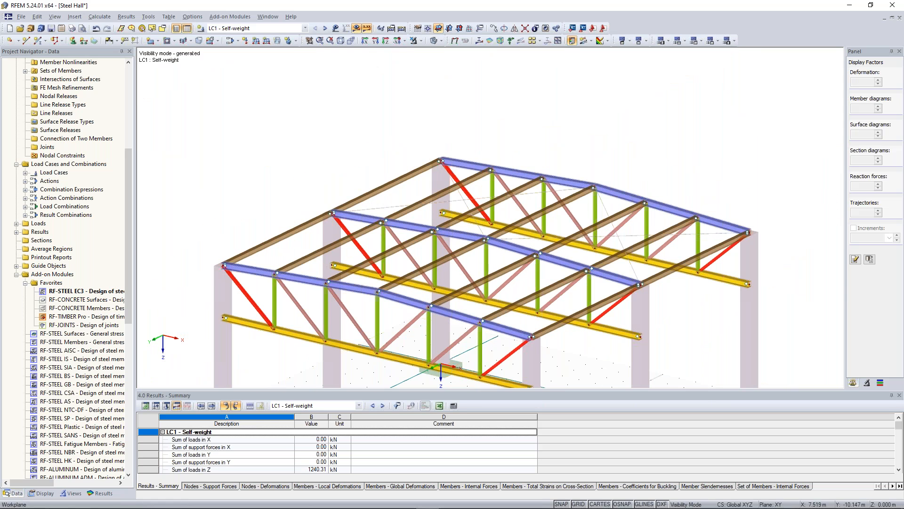
middle_click_drag(676, 332, 663, 298)
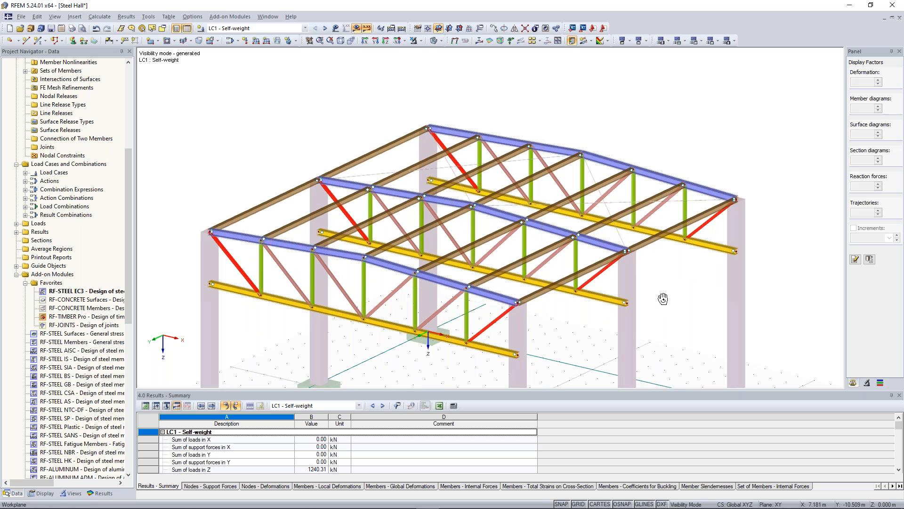
middle_click_drag(663, 298, 653, 298, "ctrl")
scroll(653, 299, "down", 1)
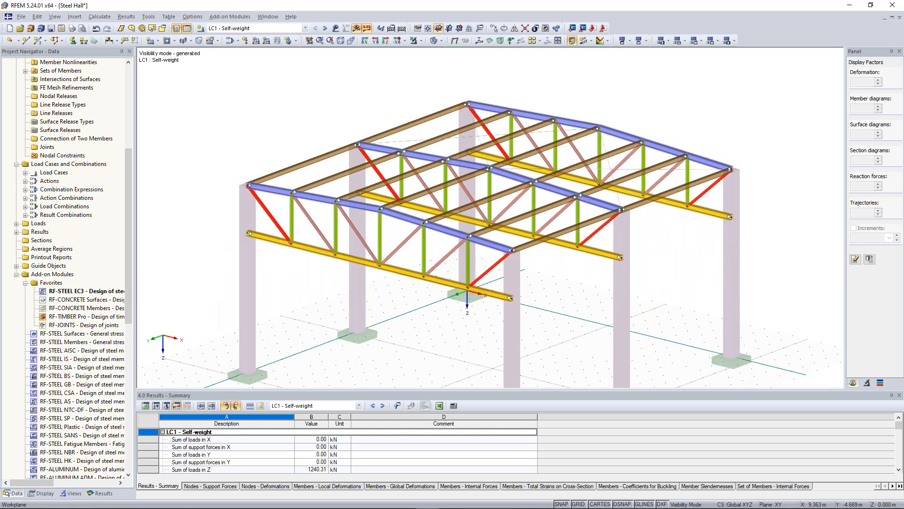
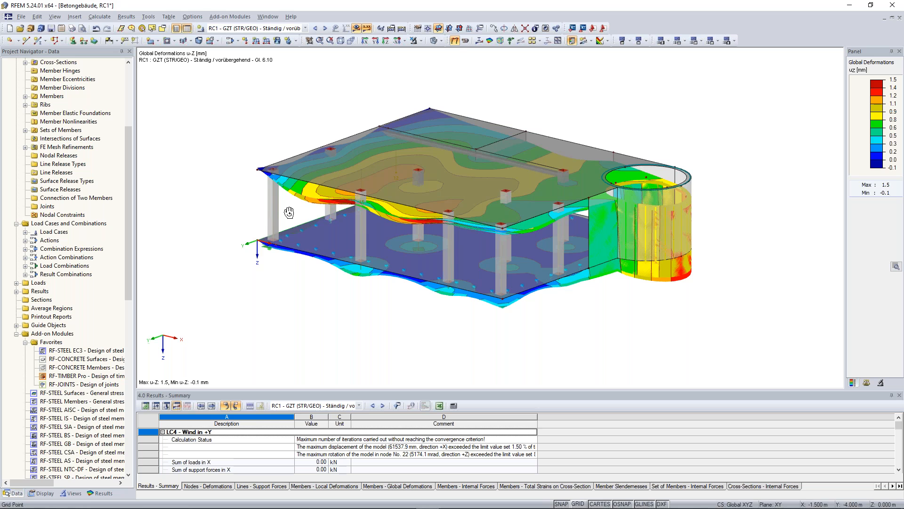
- Start RF-CONCRETE Surfaces for the concrete building and select result combination RC1 for ultimate limit state design
middle_click_drag(289, 213, 317, 220, "ctrl")
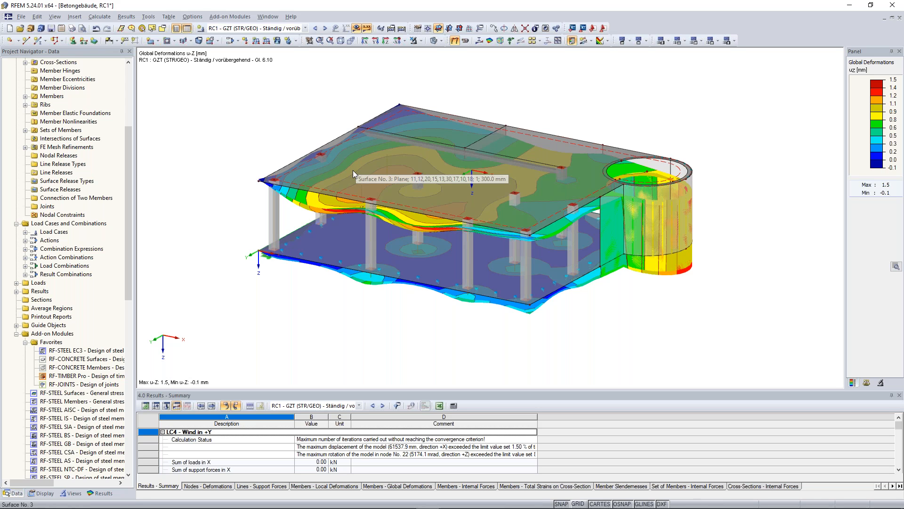
left_click(230, 17)
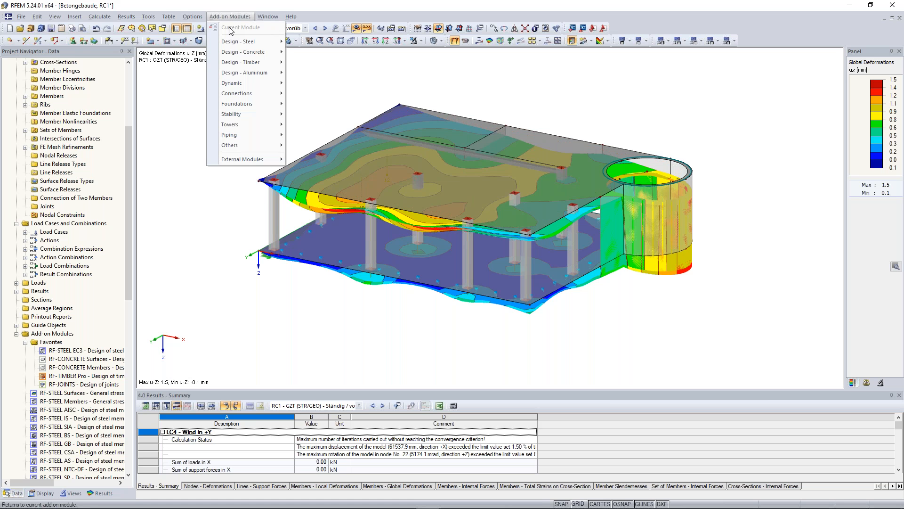
left_click(359, 58)
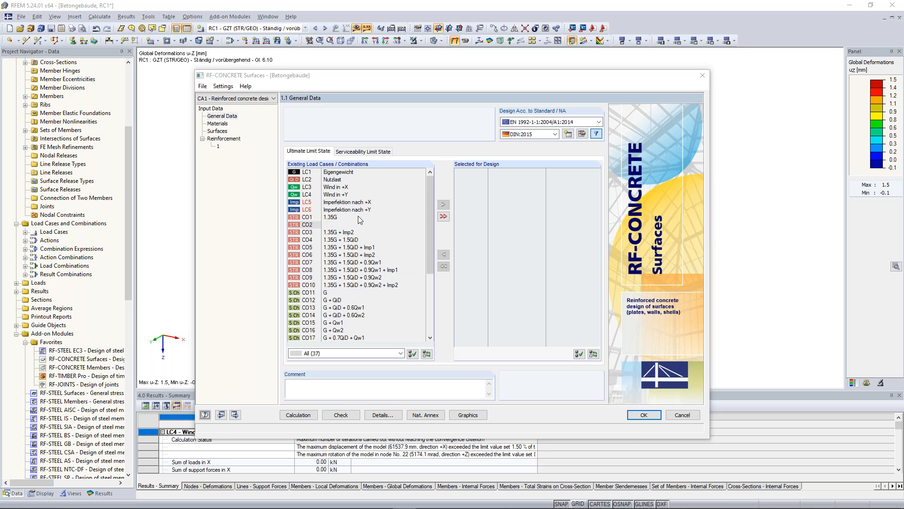
left_click_drag(431, 226, 435, 309)
left_click(307, 322)
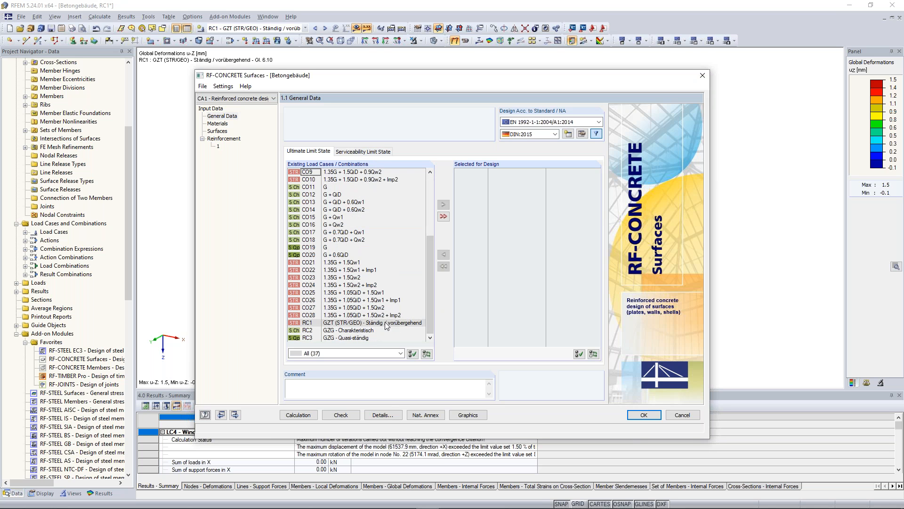
left_click(442, 206)
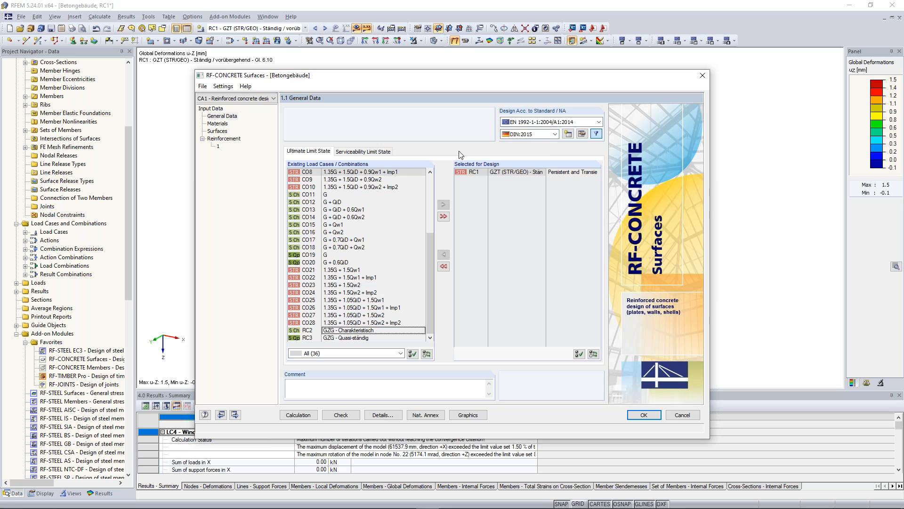
- Set the national annex of EN 1992-1-1 to CEN and review its material and concrete cover parameters
left_click(538, 134)
left_click(523, 141)
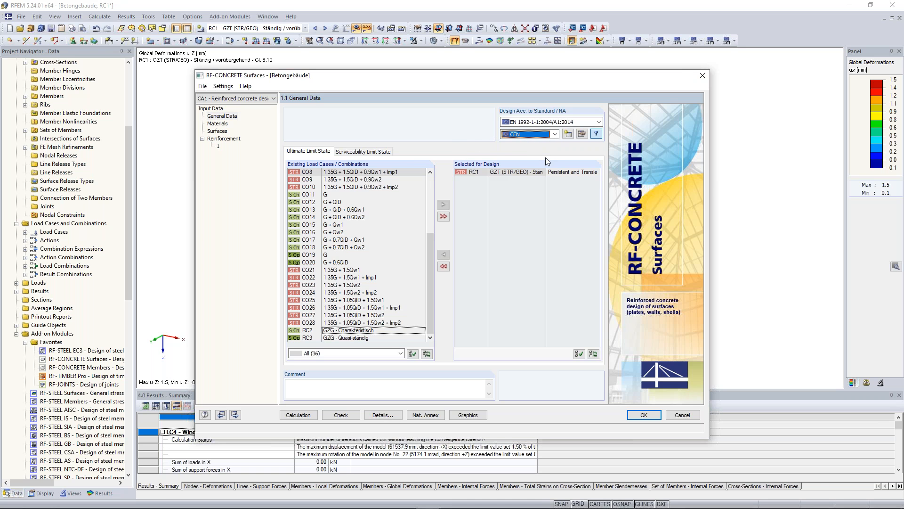
left_click(585, 137)
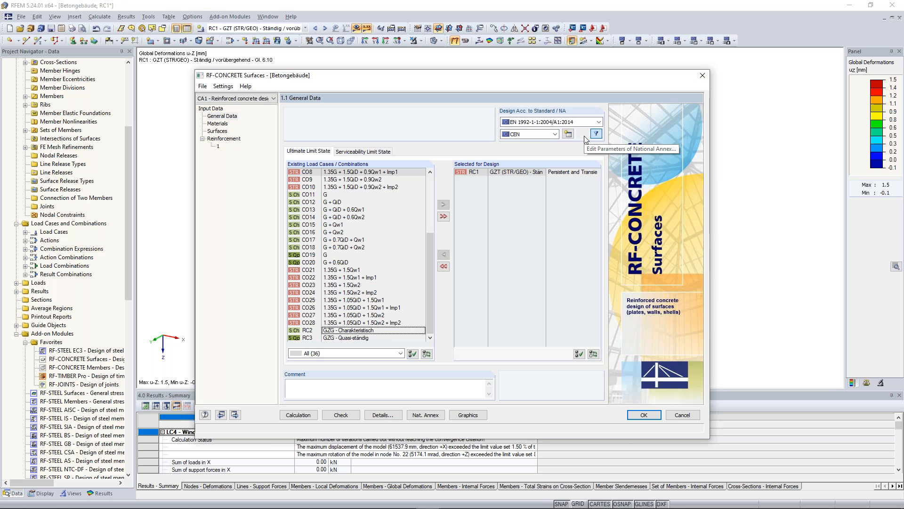
left_click_drag(522, 97, 352, 87)
left_click(169, 172)
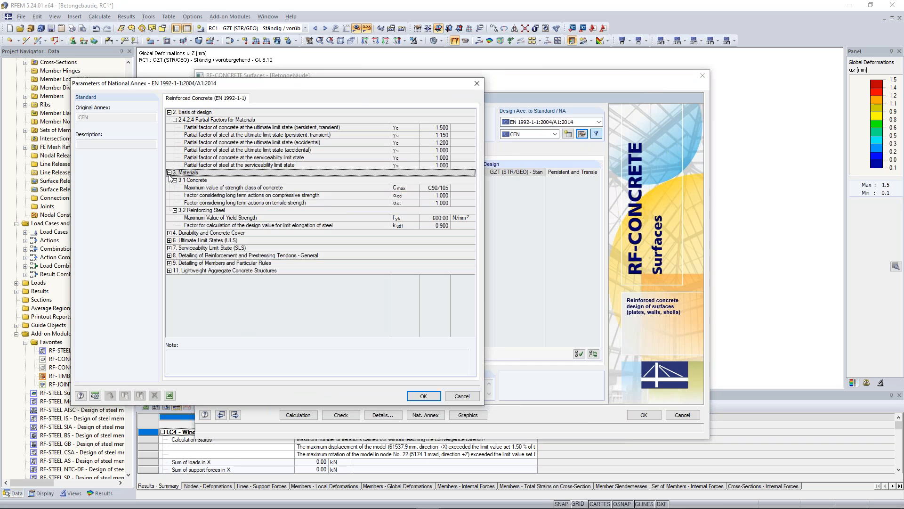
left_click(169, 232)
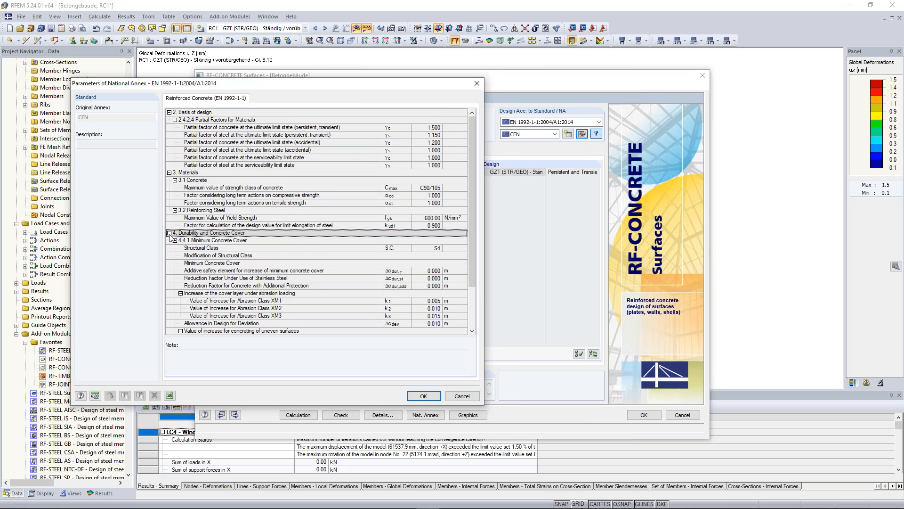
left_click(169, 233)
left_click(169, 172)
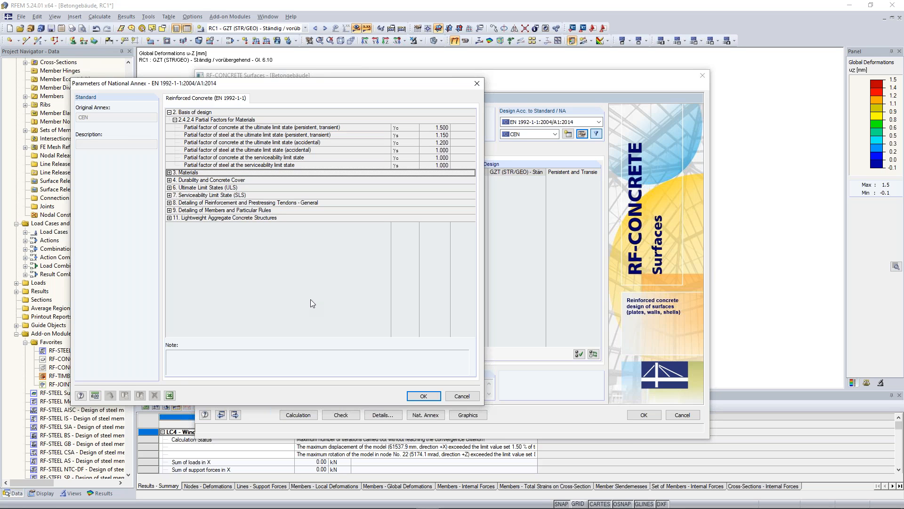
left_click(424, 396)
- Review the concrete and reinforcing steel properties and the thicknesses of the surfaces in the concrete design case
left_click(218, 123)
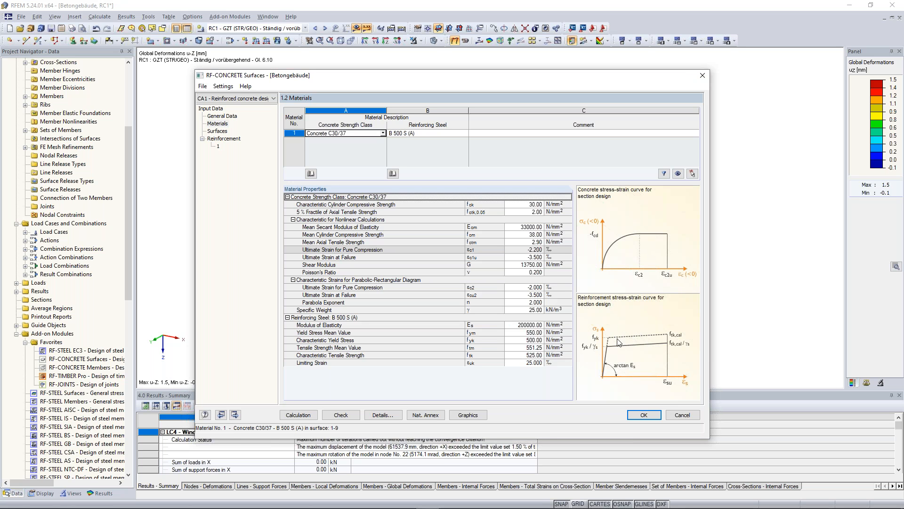
left_click(528, 234)
left_click(530, 204)
left_click(528, 212)
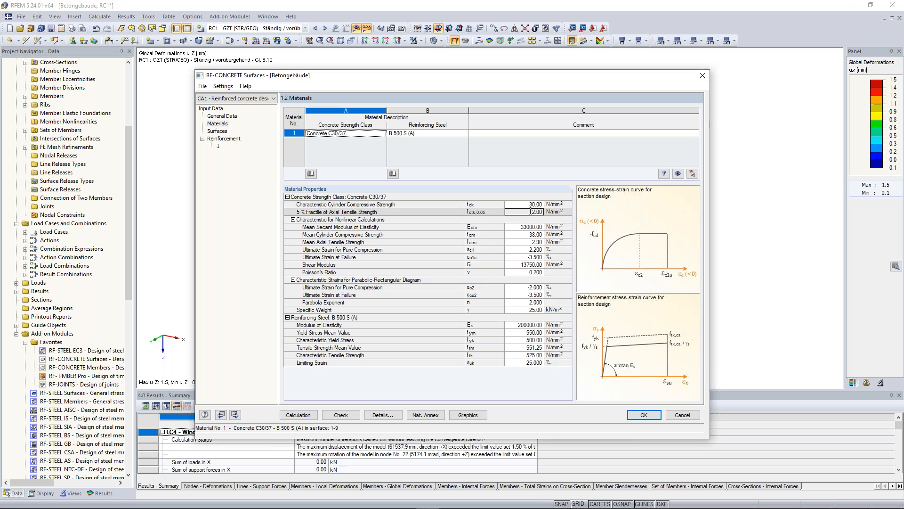
left_click(220, 131)
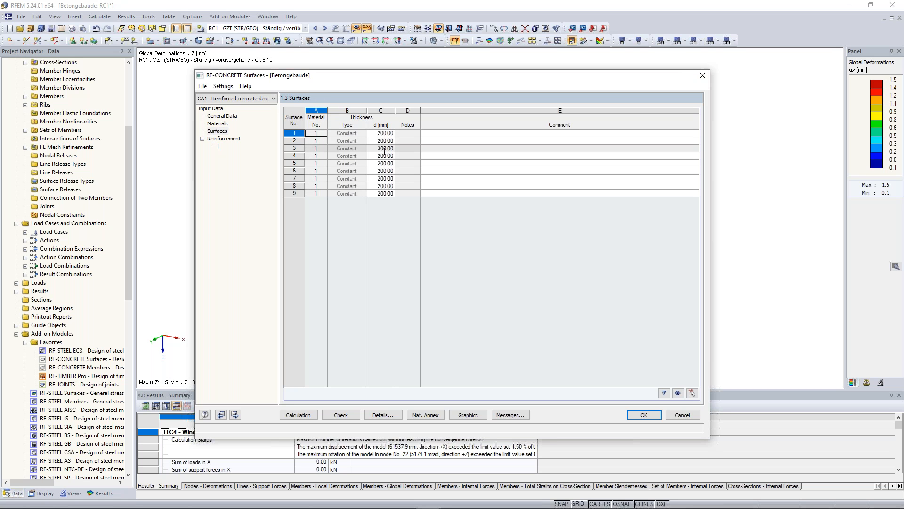
- Describe the first reinforcement group as "Slabs" and clear its assignment to all surfaces
left_click(218, 147)
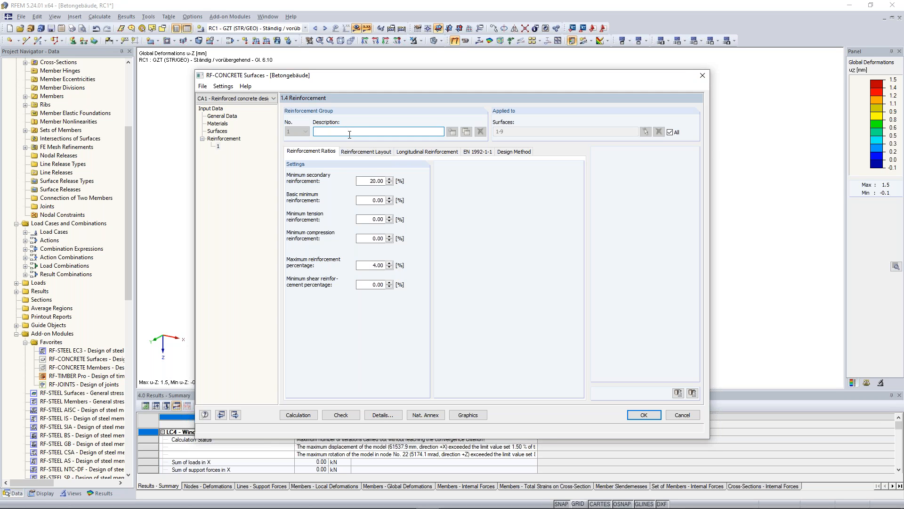
type("Slabs")
left_click(670, 132)
left_click(659, 131)
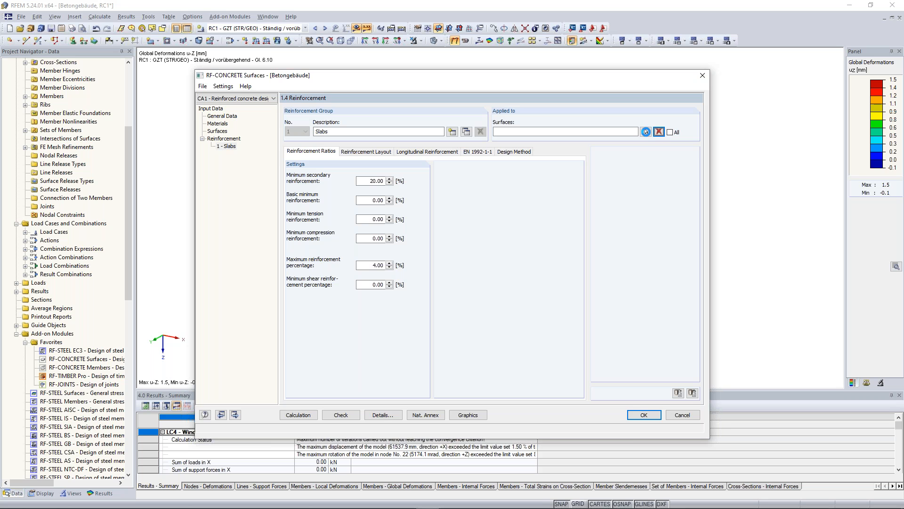
- Assign the lower and upper slabs, surfaces 1 and 3, to the Slabs reinforcement group by picking them in the model
left_click(646, 132)
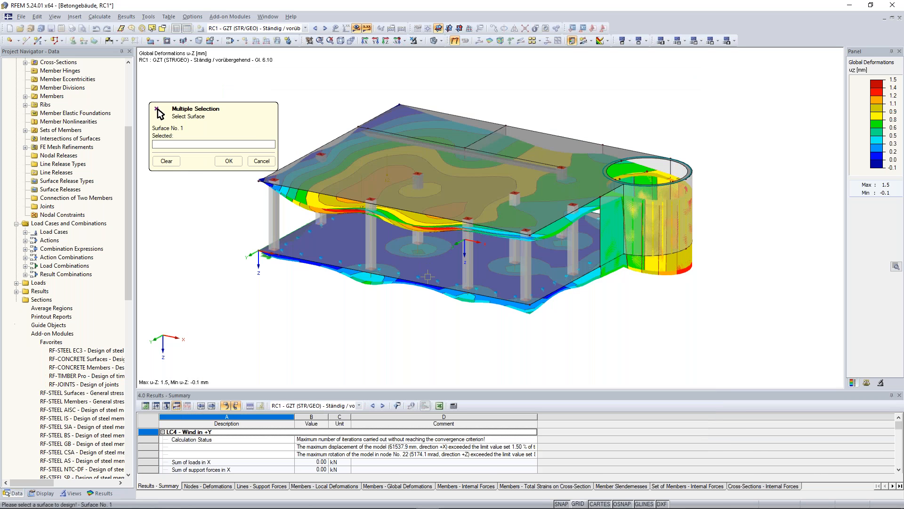
left_click(427, 276)
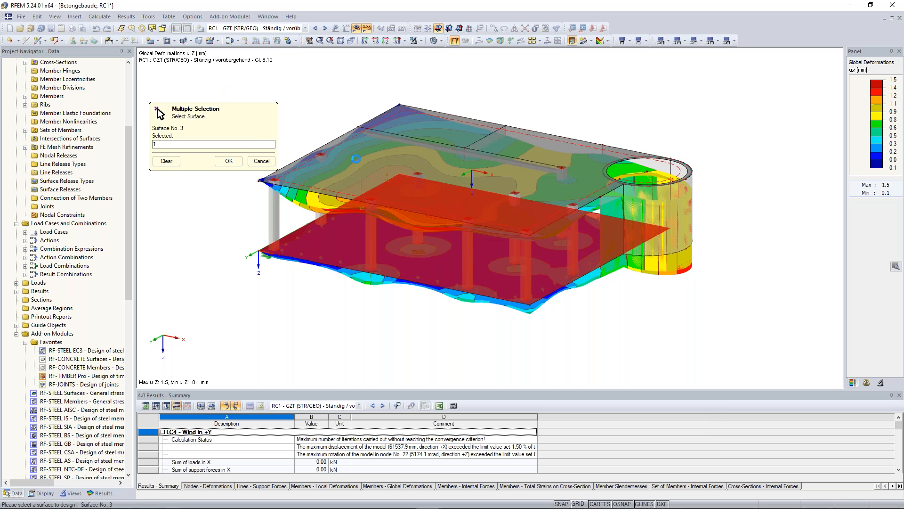
middle_click_drag(376, 132, 362, 167, "ctrl")
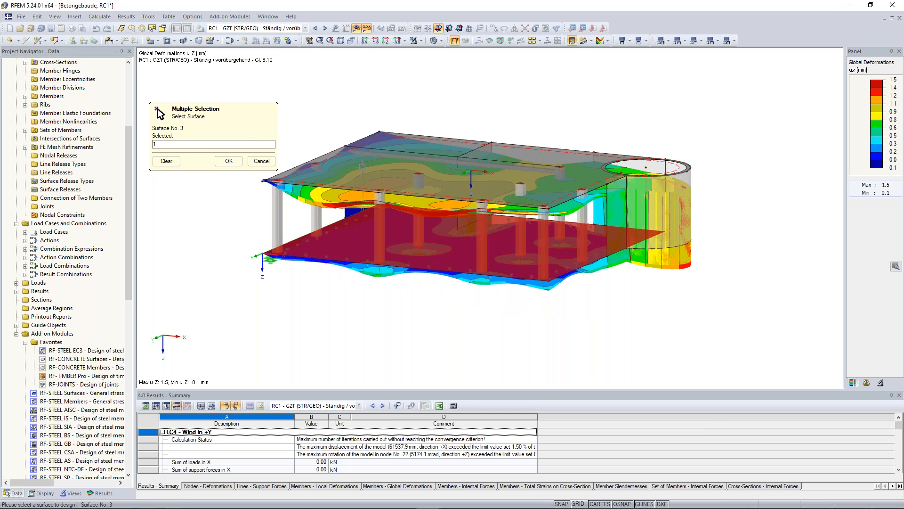
left_click(362, 166)
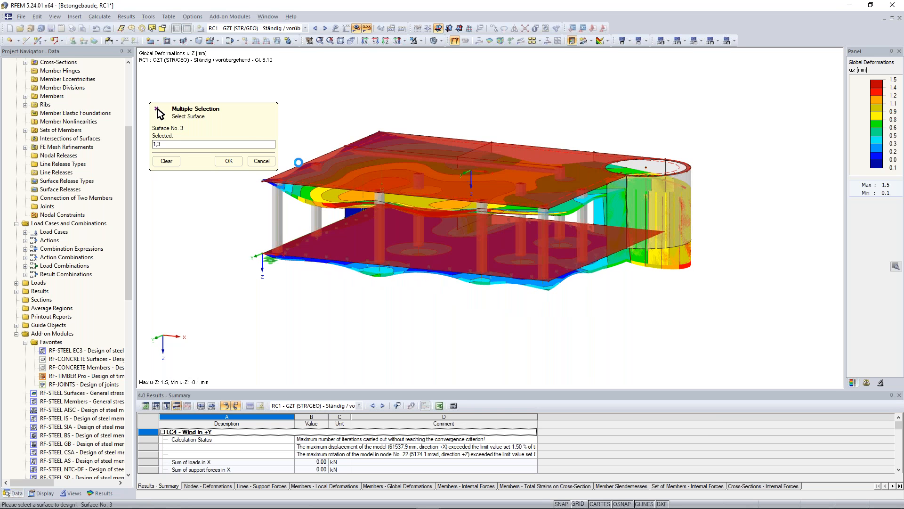
left_click(229, 162)
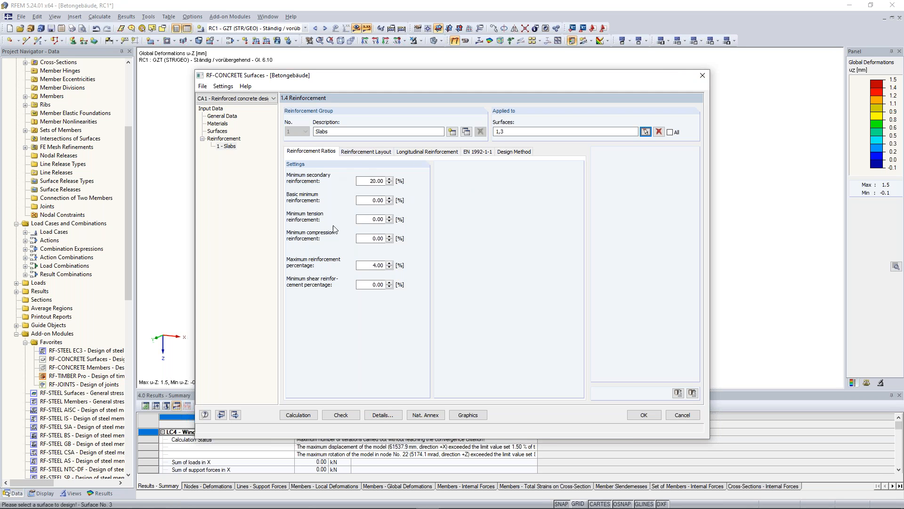
- Review the minimum and maximum reinforcement ratios of the Slabs group, including the minimum shear reinforcement percentage
double_click(367, 181)
double_click(369, 201)
double_click(370, 220)
double_click(372, 239)
double_click(373, 266)
double_click(378, 284)
left_click(371, 285)
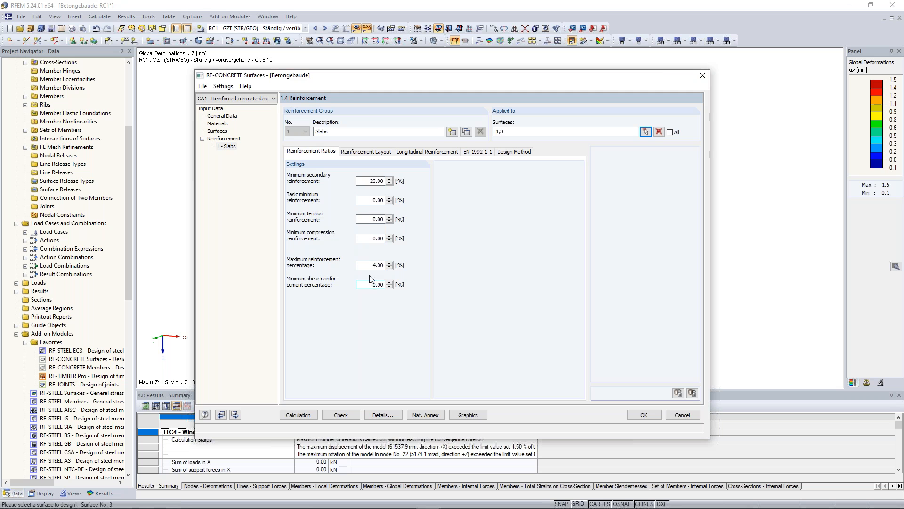
- Check the number of reinforcement directions for the slabs and define their concrete cover according to the standard
left_click(364, 152)
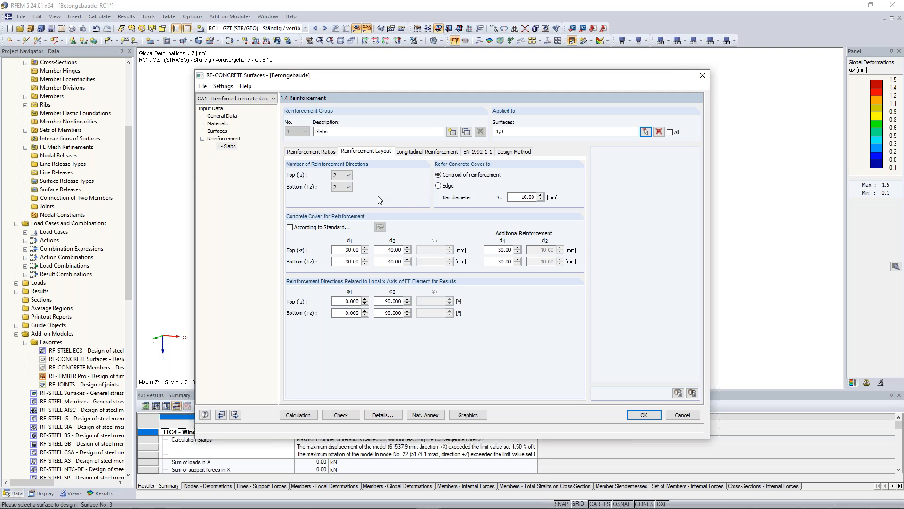
left_click(347, 175)
left_click(347, 176)
left_click(328, 230)
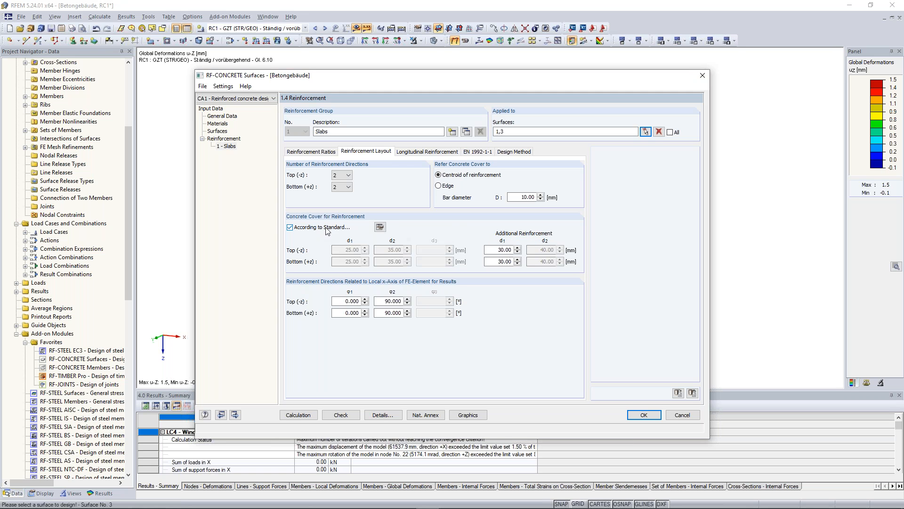
- Review the concrete cover parameters according to EN 1992-1-1, including exposure class options, abrasion class information and the top cover settings
left_click(380, 227)
left_click_drag(418, 87, 565, 70)
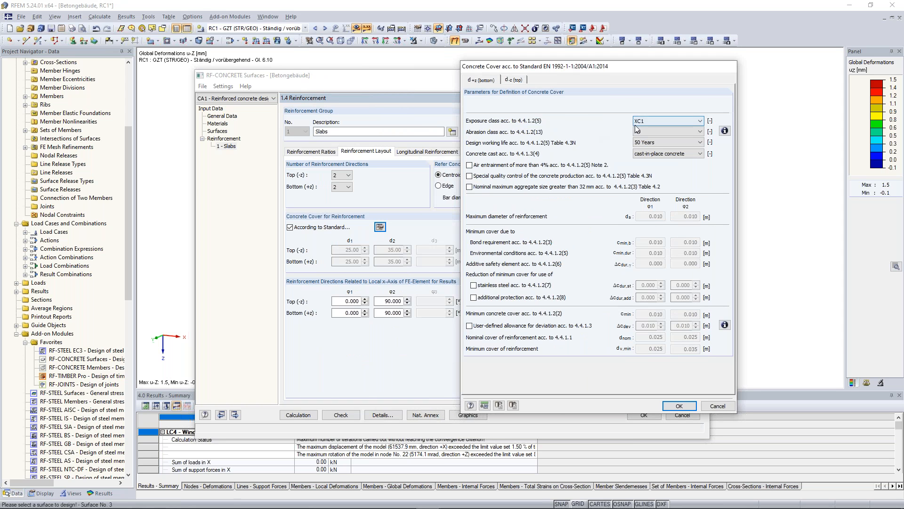
left_click(678, 123)
left_click(678, 123)
left_click(725, 131)
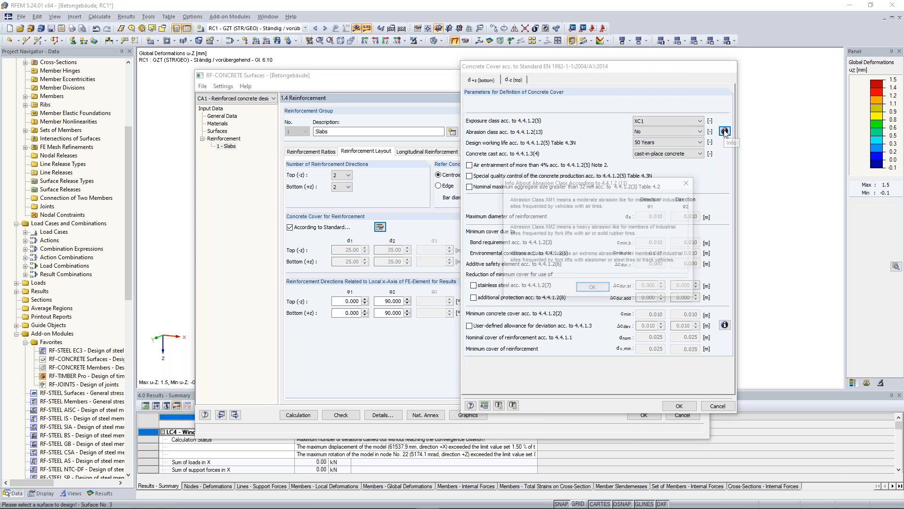
left_click(604, 287)
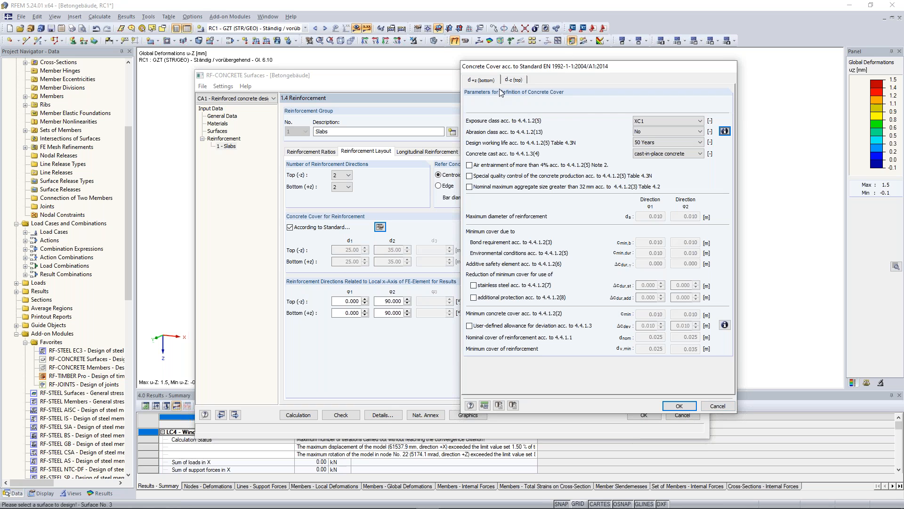
left_click(520, 80)
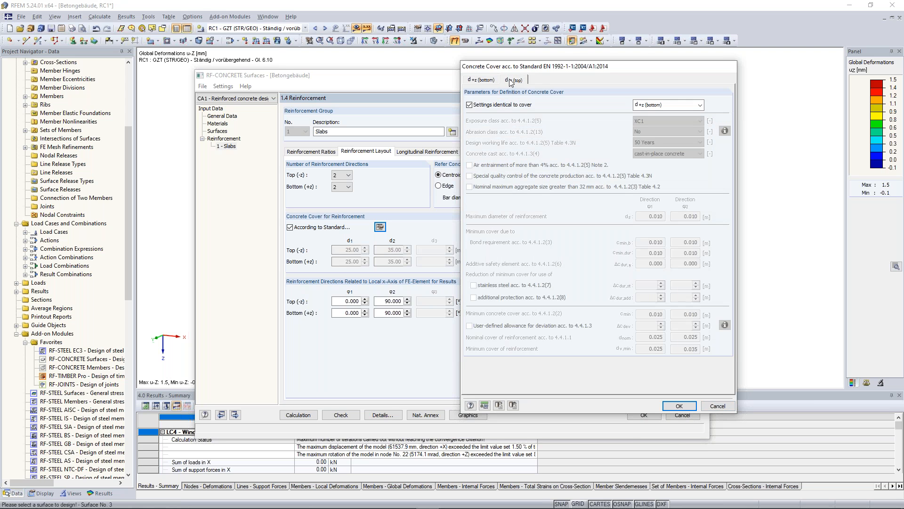
left_click(481, 80)
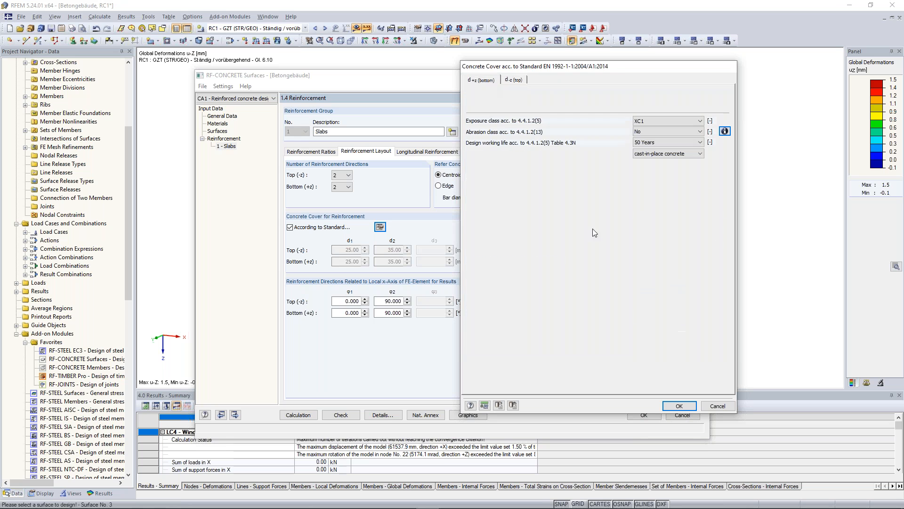
left_click(713, 408)
- Turn off concrete cover according to standard and set the slabs' top and bottom covers to d1 30 mm and d2 40 mm
left_click(337, 228)
key("Tab")
type("30")
key("Tab")
type("40")
key("Tab")
key("Tab")
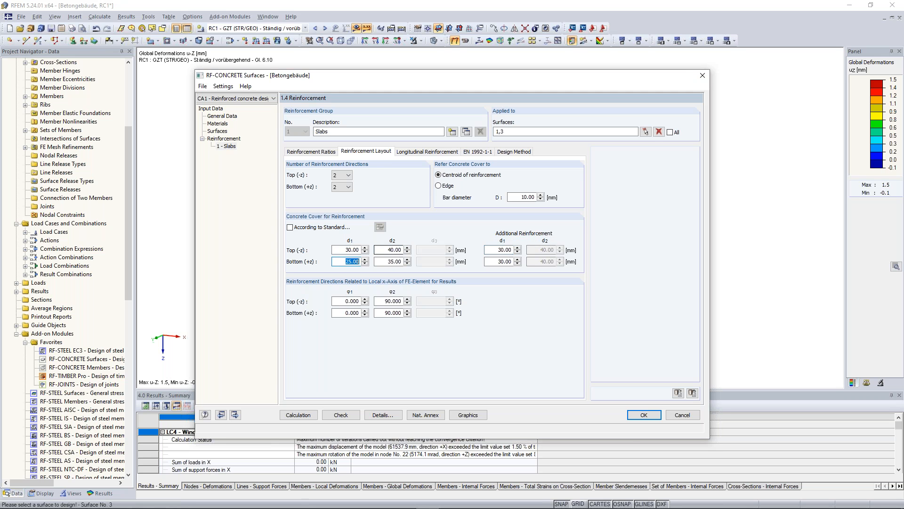
type("30")
key("Tab")
type("40")
left_click(389, 251)
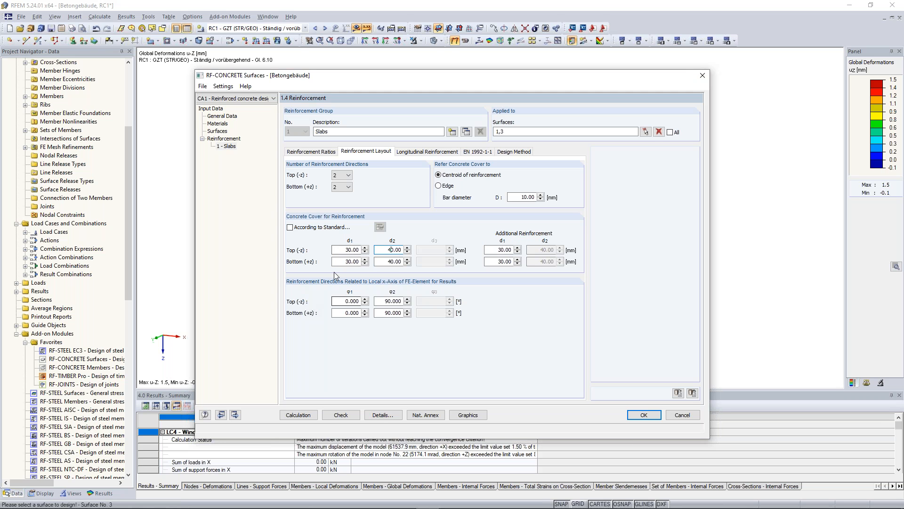
- Check the reinforcement direction angles φ1 and φ2 of the slabs relative to the local x-axis
left_click(343, 300)
left_click_drag(338, 302, 362, 306)
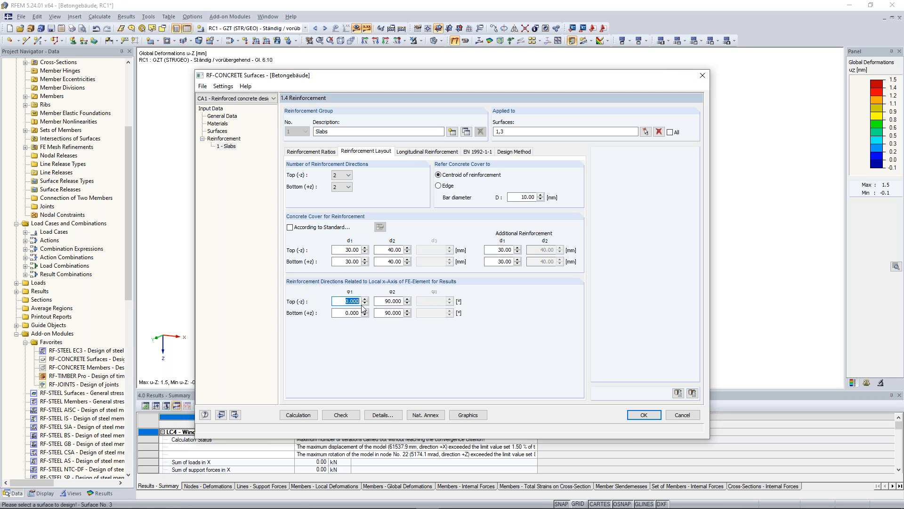
double_click(386, 302)
left_click_drag(343, 302, 400, 302)
left_click(385, 302)
double_click(387, 302)
left_click(386, 301)
- Import 3.93 cm²/m of 10 mm rebars as basic reinforcement in both directions, top and bottom of the slabs, and inspect the mesh reinforcement library
left_click(430, 156)
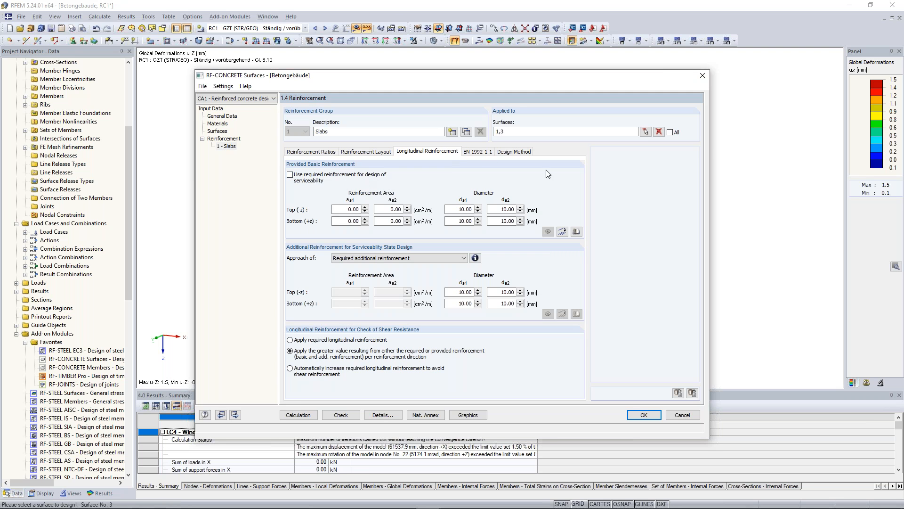
left_click(563, 231)
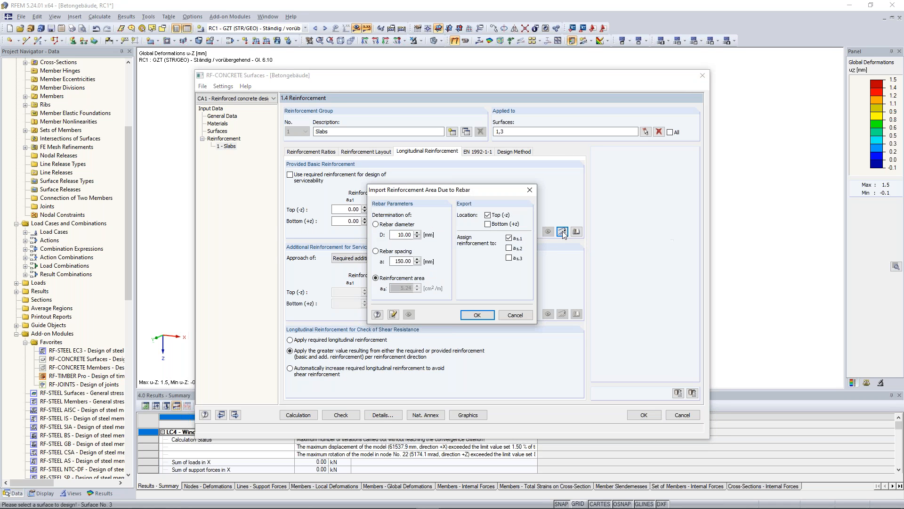
left_click(488, 224)
double_click(395, 261)
type("2")
left_click(509, 247)
left_click(477, 315)
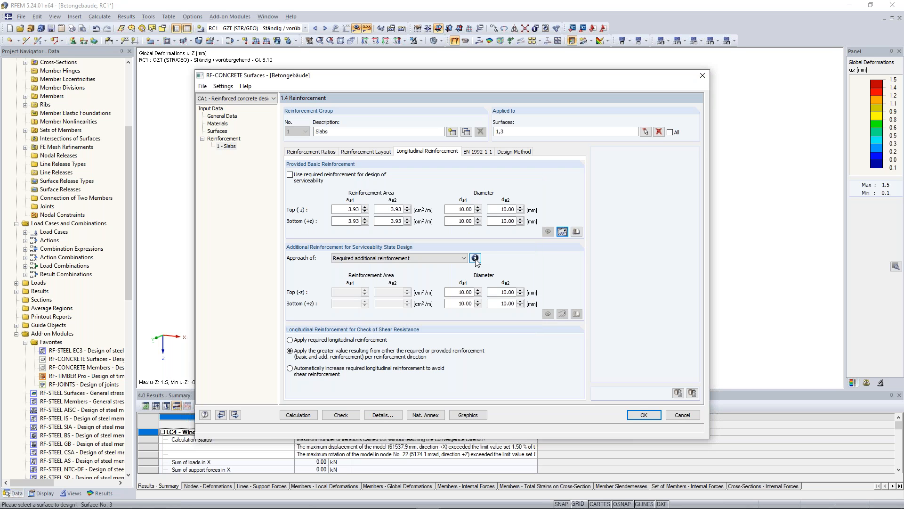
left_click(576, 232)
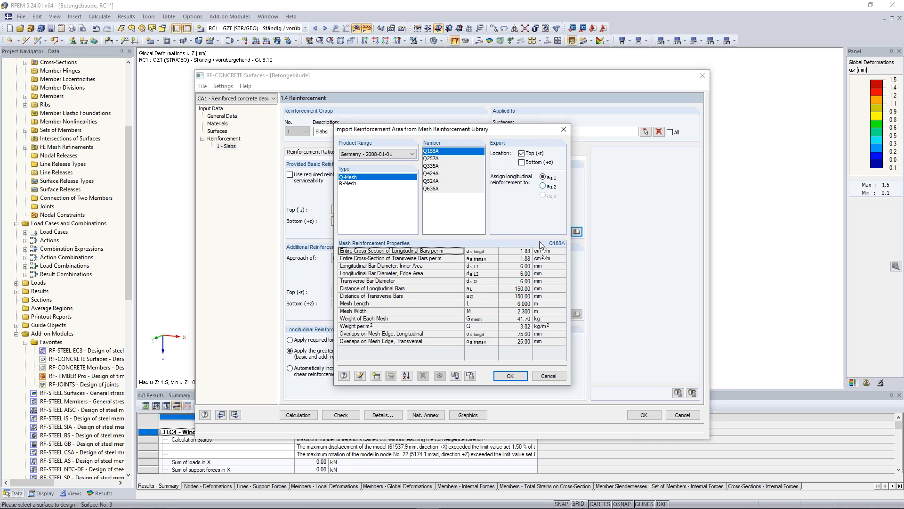
left_click(562, 130)
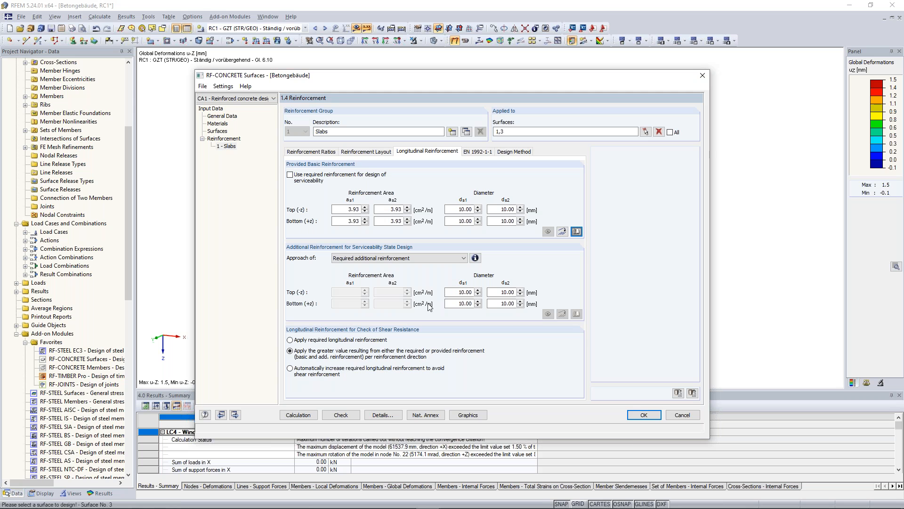
- Create a second reinforcement group with the description "Walls"
left_click(453, 133)
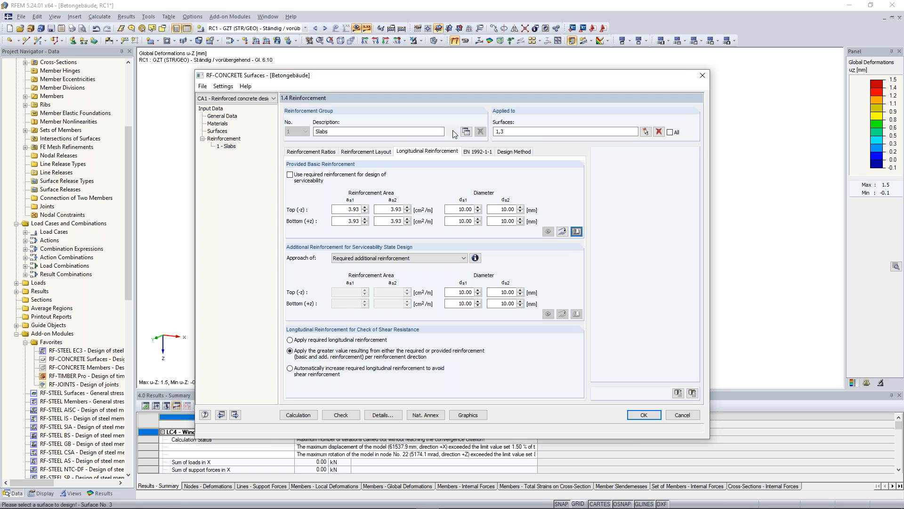
left_click(362, 134)
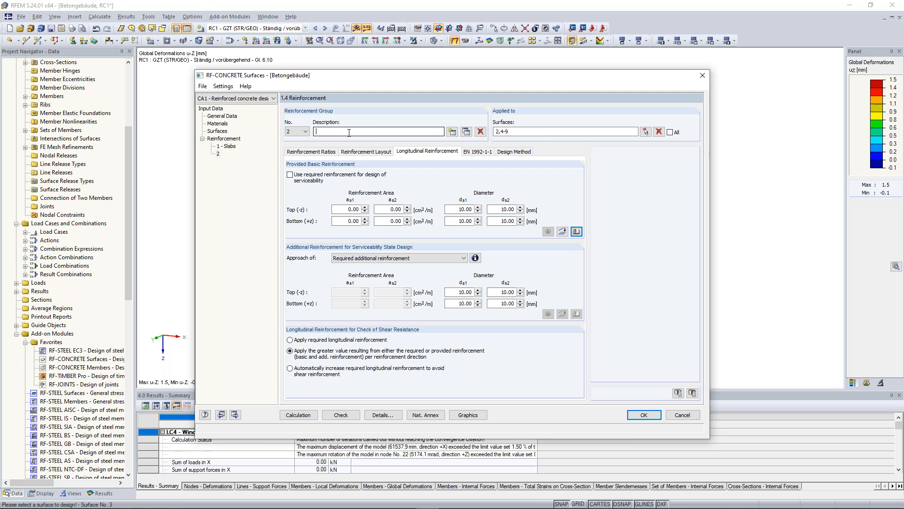
type("Walls")
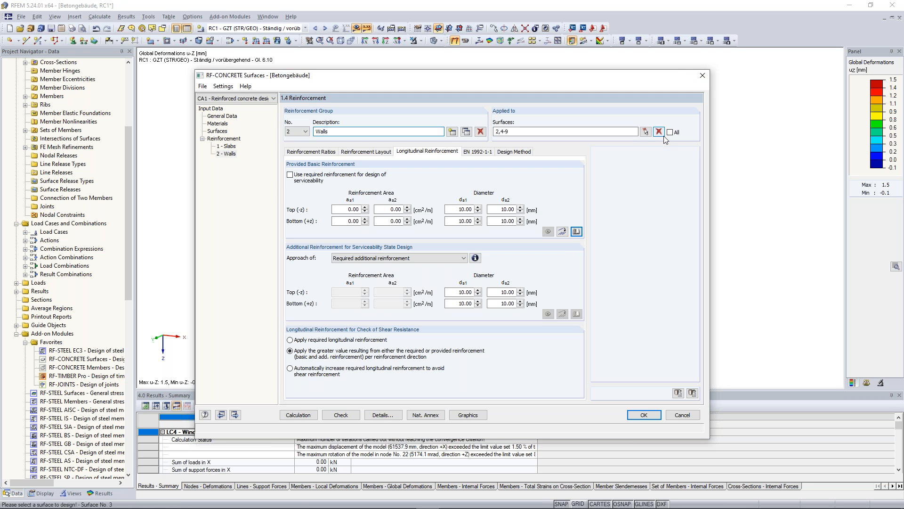
- Replace the Walls group's surface assignment with surfaces 4-9, picking the walls in the model with the deformation results hidden
mouse_move(511, 132)
left_mouse_down()
mouse_move(498, 131)
mouse_move(511, 131)
left_mouse_up()
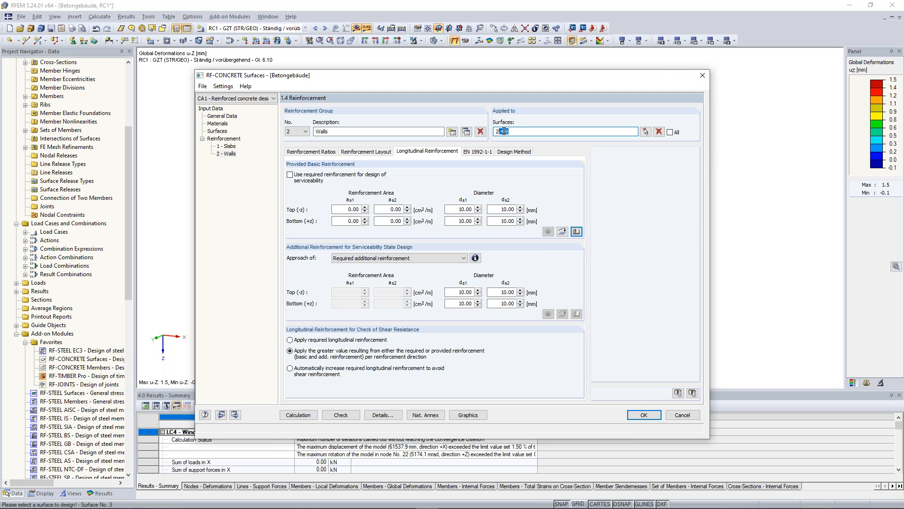
double_click(503, 131)
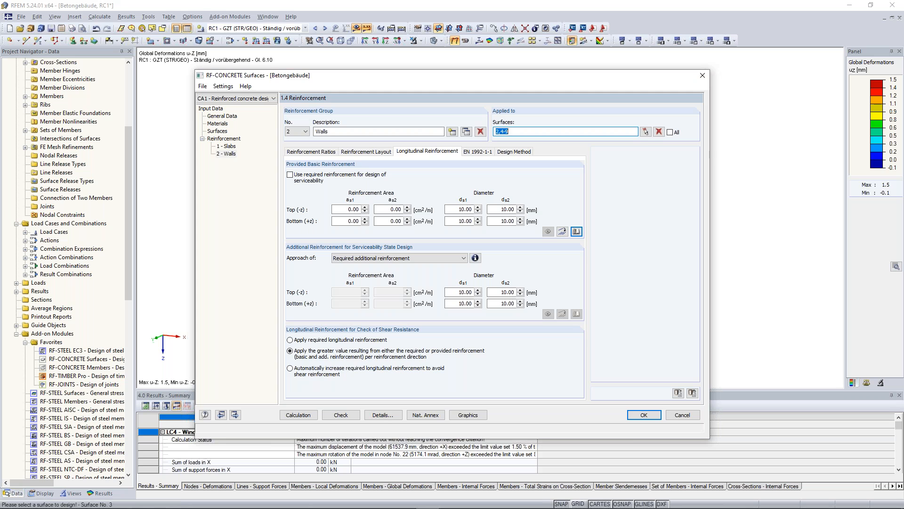
left_click(659, 132)
left_click(646, 133)
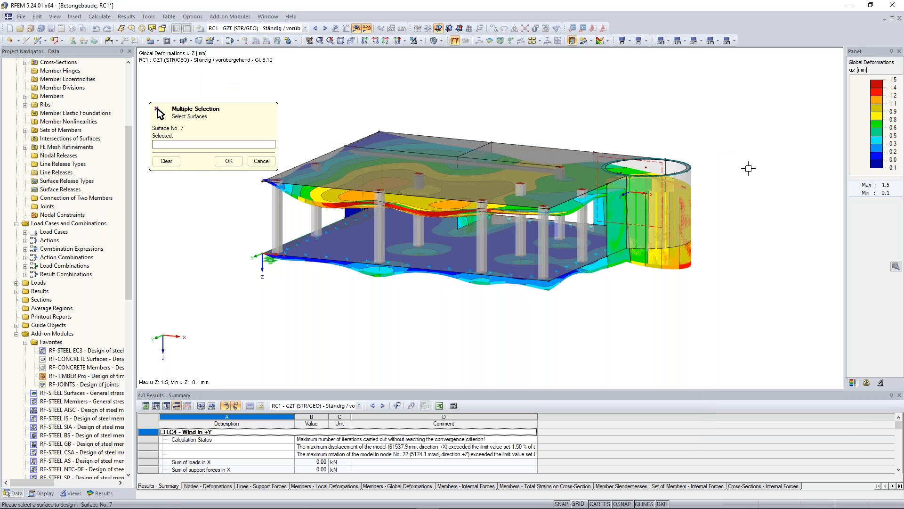
middle_click_drag(660, 190, 566, 205, "ctrl")
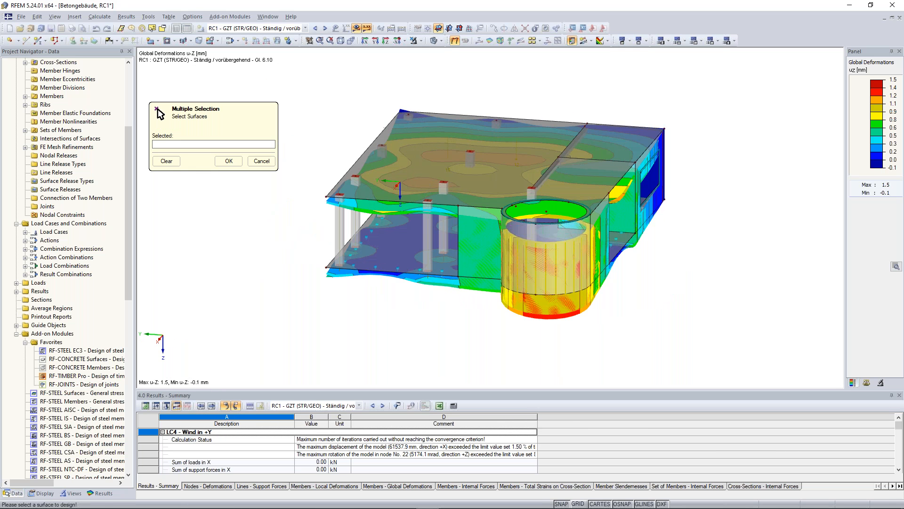
left_click(473, 243)
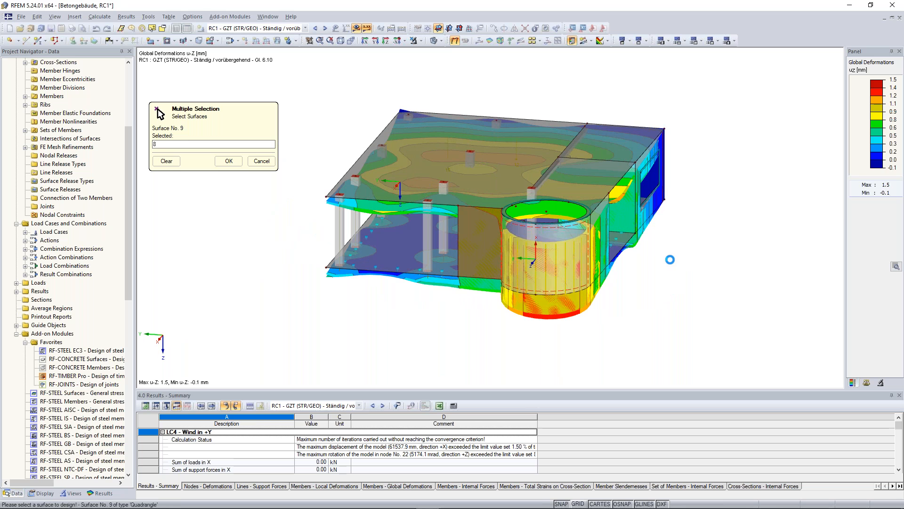
middle_click_drag(657, 264, 547, 262, "ctrl")
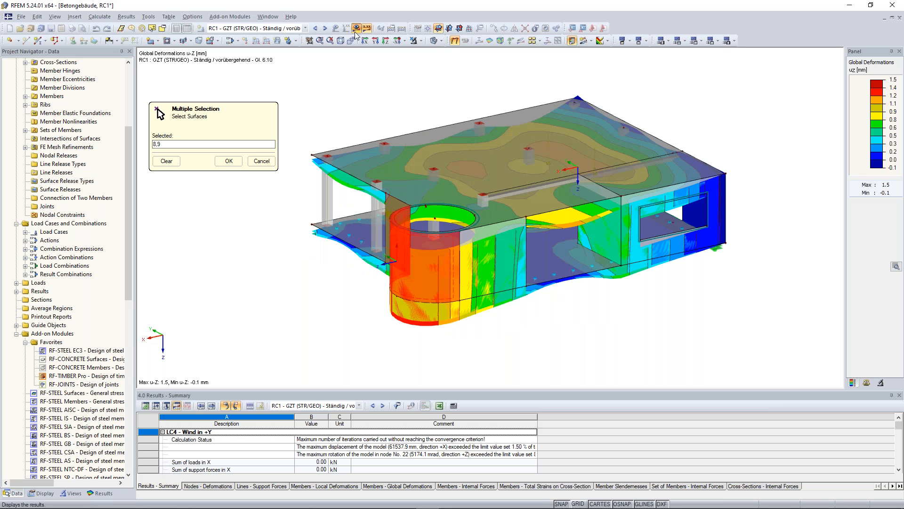
left_click(357, 30)
middle_click_drag(645, 237, 285, 120, "ctrl")
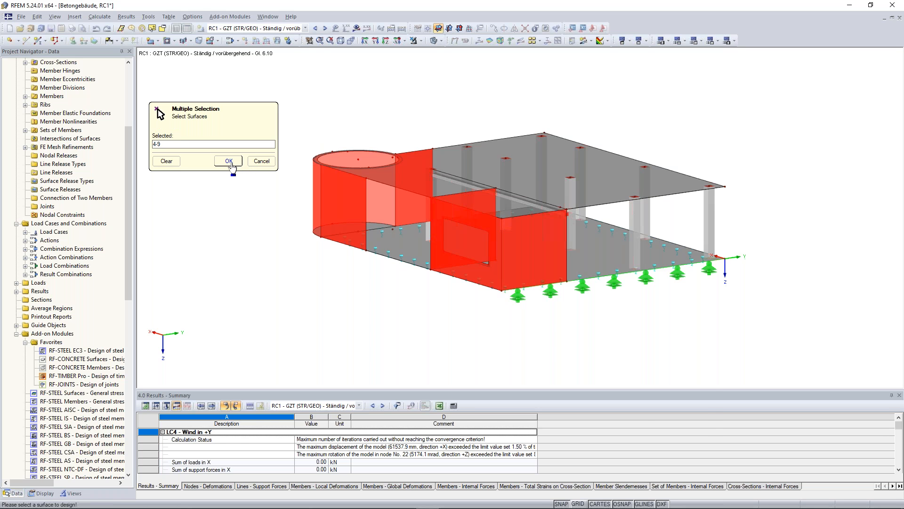
left_click(229, 161)
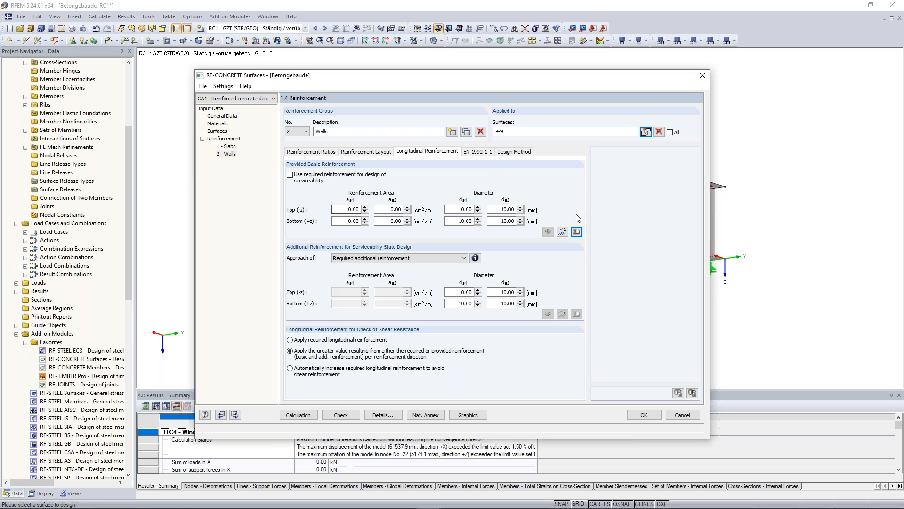
- Import the Q257A mesh from the German Q-Mesh range as the walls' basic reinforcement for both top and bottom
left_click(577, 232)
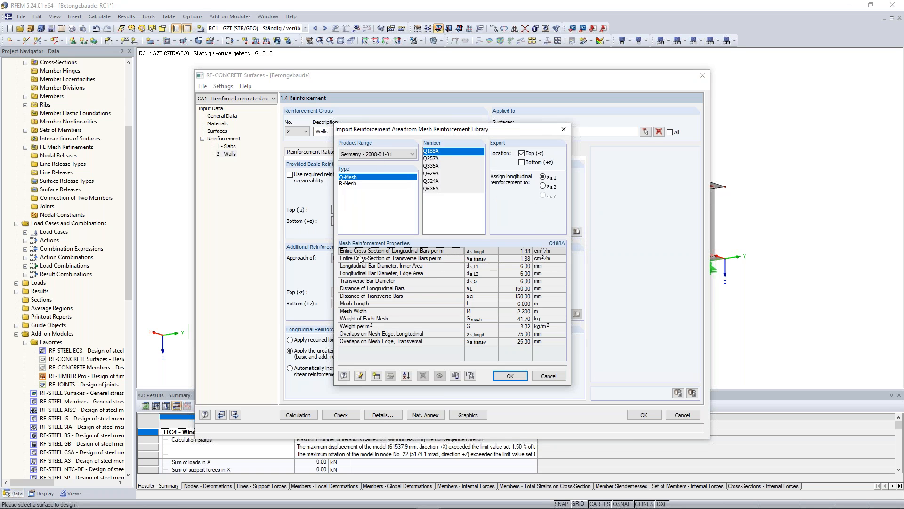
left_click(434, 160)
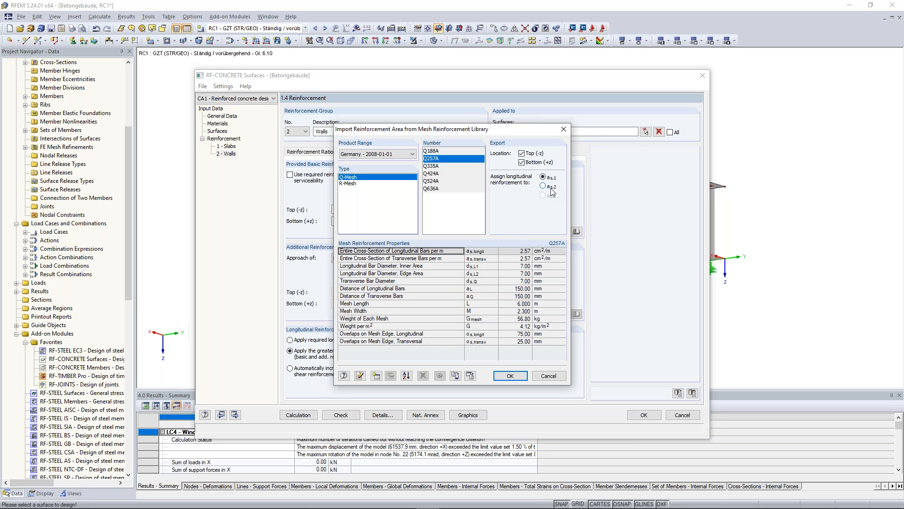
left_click(507, 375)
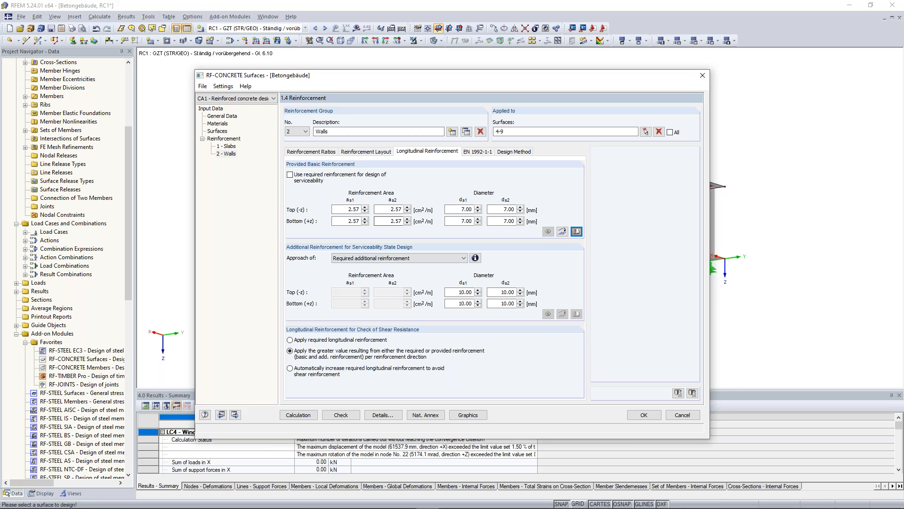
- Review the Walls group's EN 1992-1-1 minimum reinforcement and factor settings and its design method for internal forces
left_click(478, 152)
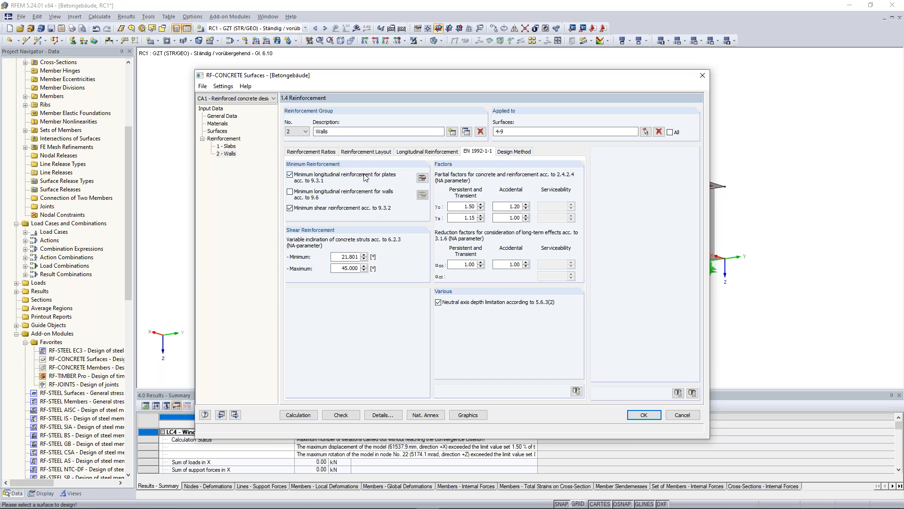
left_click(514, 151)
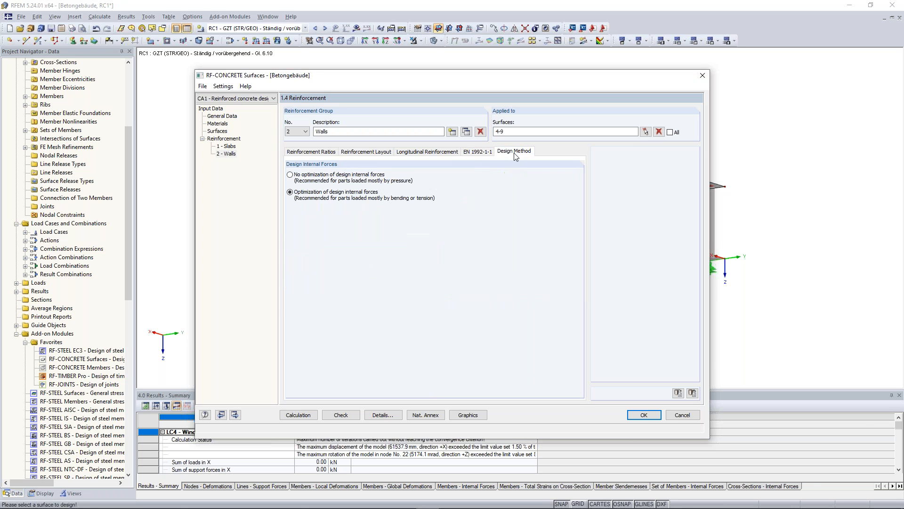
left_click(478, 151)
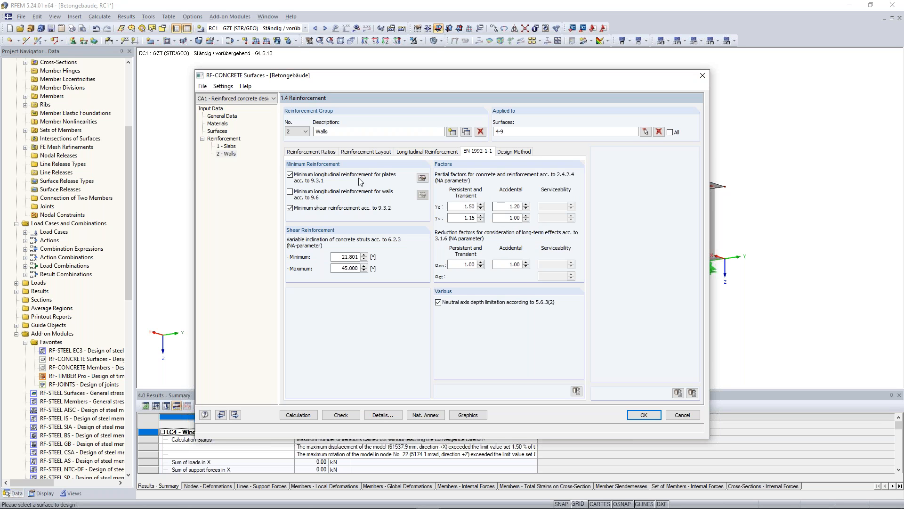
- Consult section 2.3.3 on two-directional reinforcement meshes with k < 0 in the RF-CONCRETE Surfaces manual, then close the manual
left_click(205, 415)
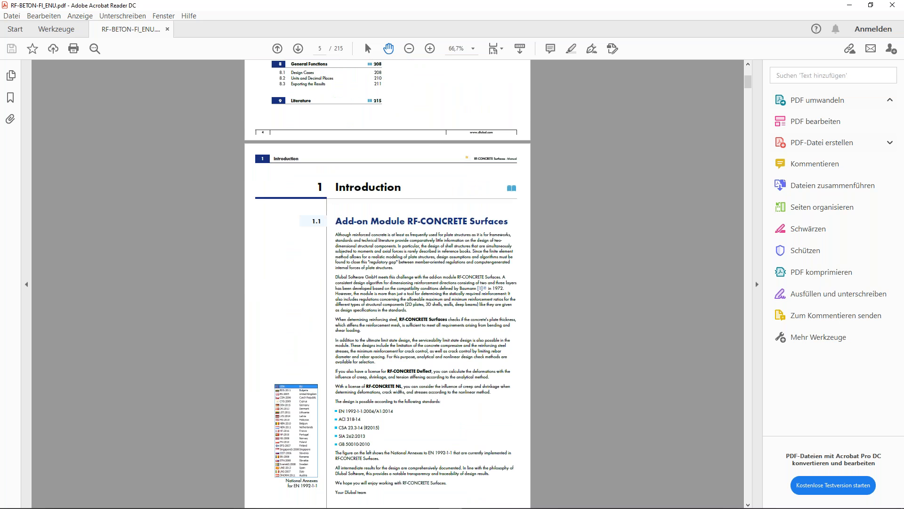
scroll(308, 189, "up", 12)
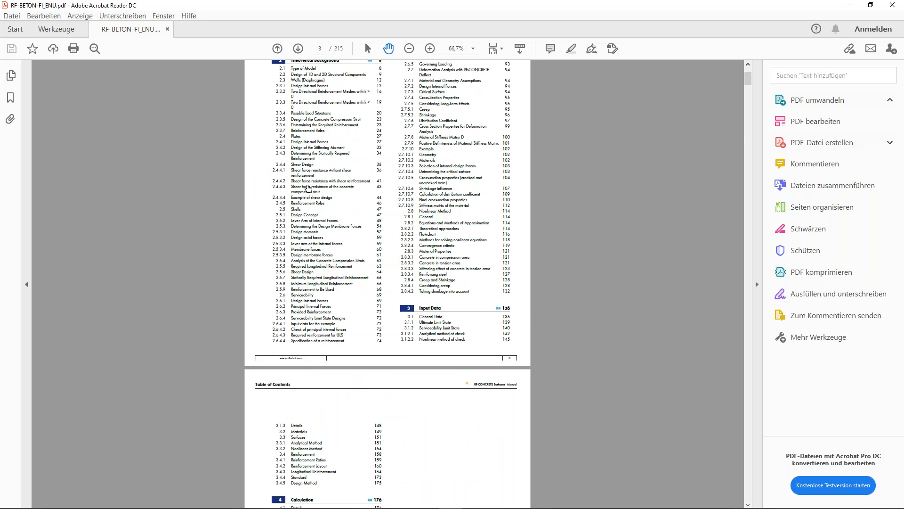
scroll(308, 189, "up", 1, "ctrl")
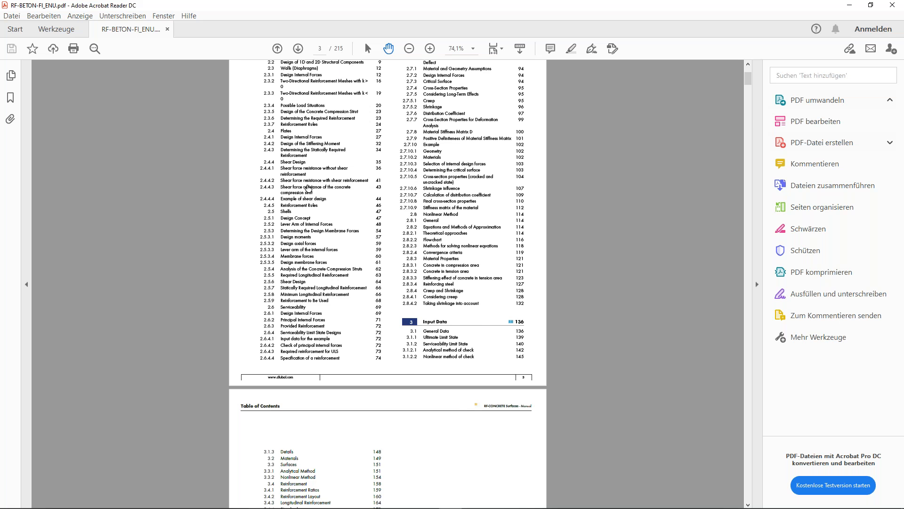
left_click(321, 92)
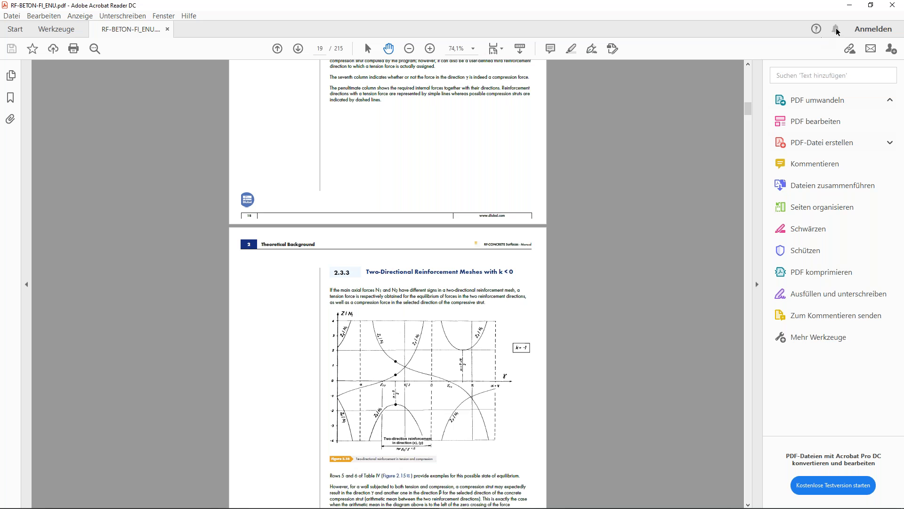
left_click(892, 5)
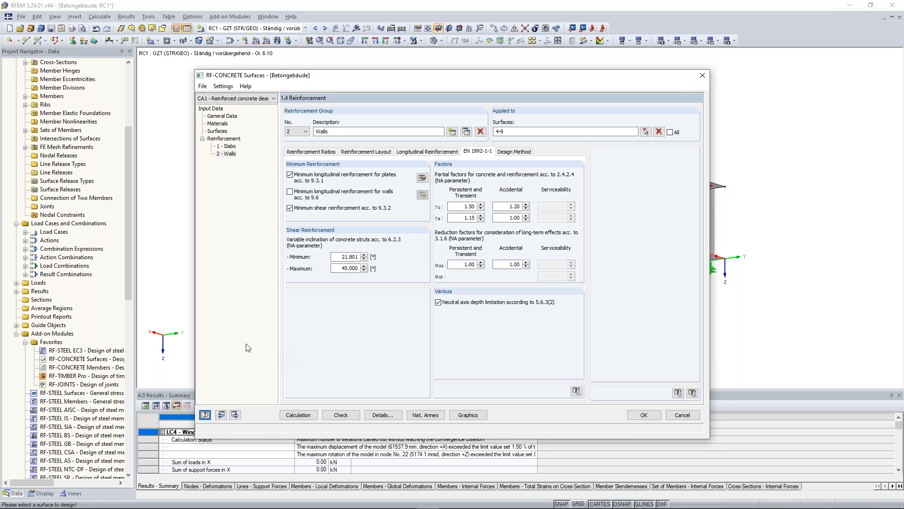
- Calculate the reinforced concrete design and review the required reinforcement listed by surface
left_click(305, 413)
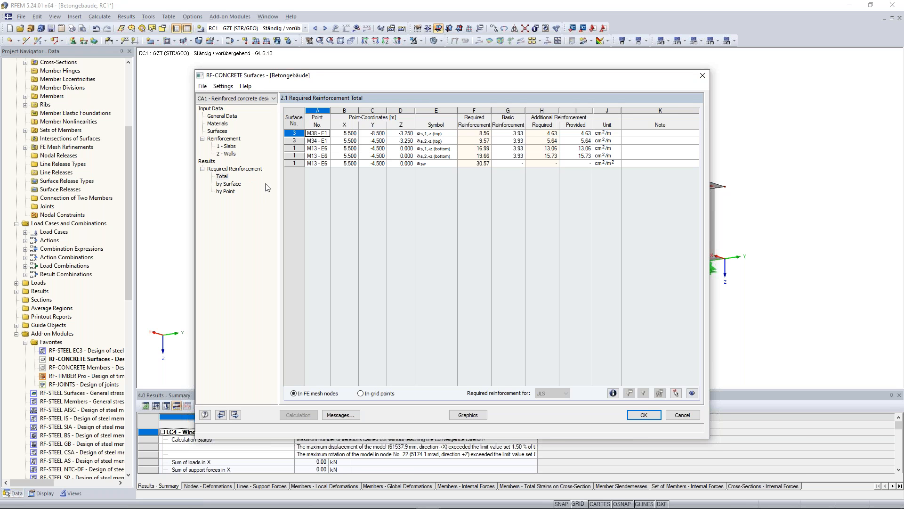
left_click(232, 184)
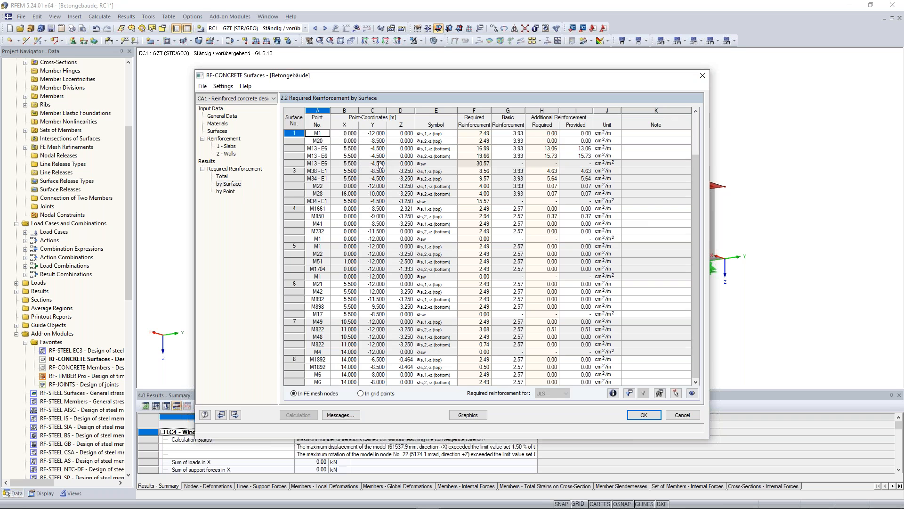
scroll(380, 160, "down", 2)
scroll(380, 164, "up", 2)
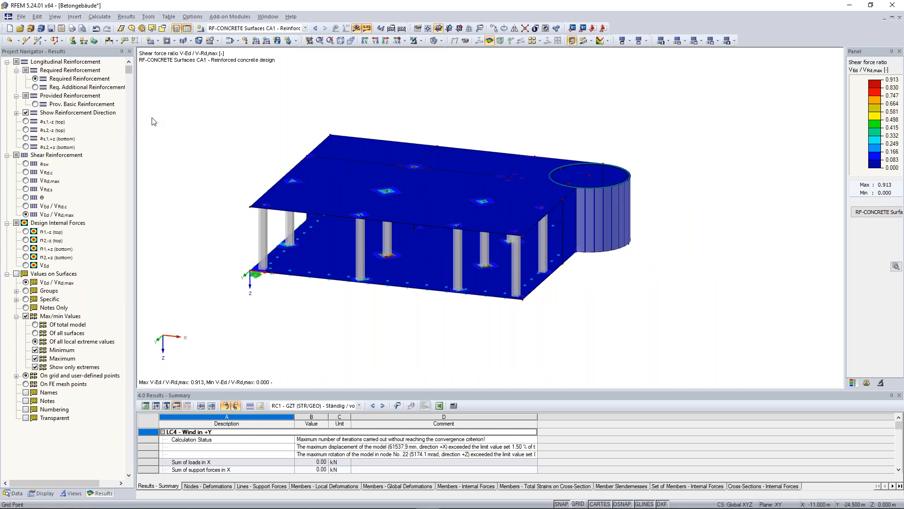
- Show the required longitudinal reinforcement a-s,1,-z (top) graphically on the building model
left_click(26, 121)
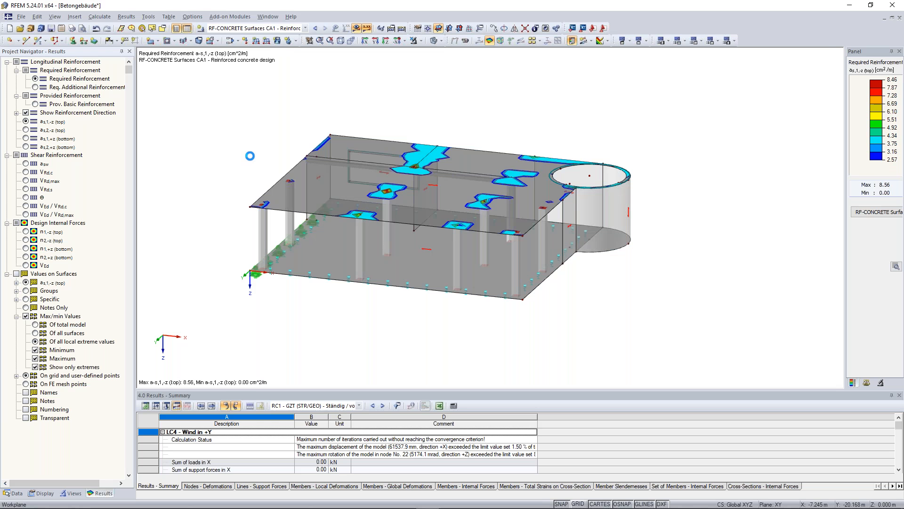
middle_click_drag(250, 165, 252, 180, "ctrl")
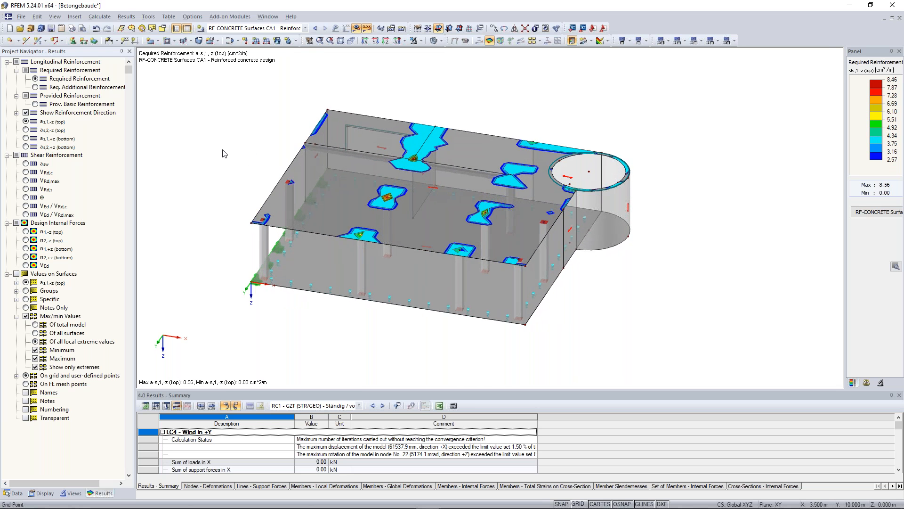
middle_click_drag(222, 150, 230, 162)
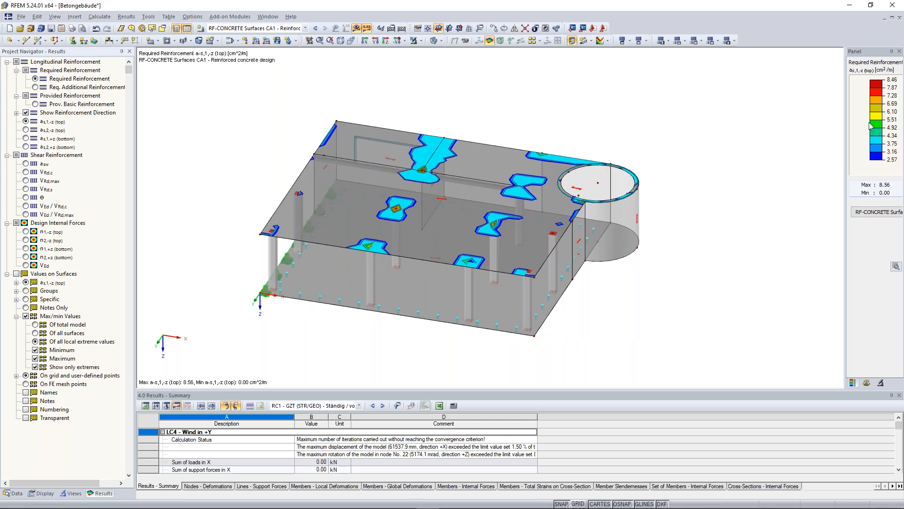
- Fill the isoband value scale for a-s,1,-z (top) between its maximum and minimum and view the slabs
double_click(870, 125)
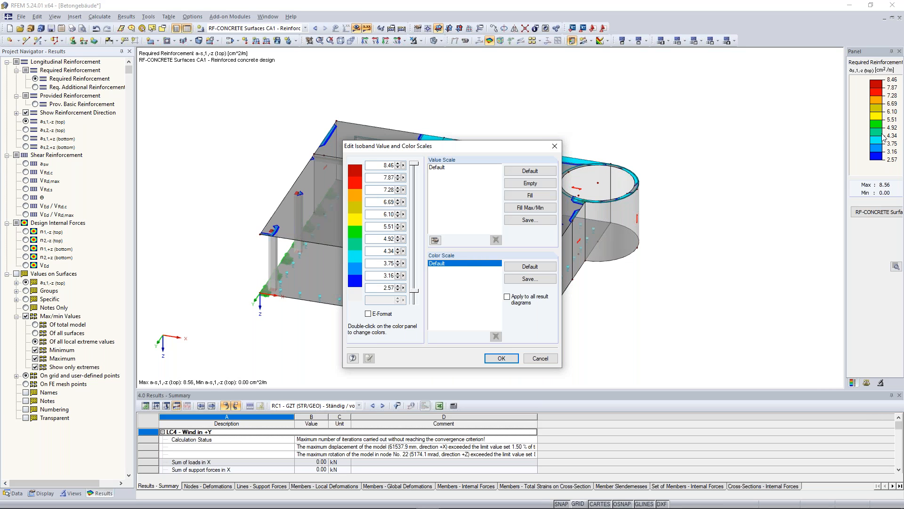
left_click(535, 210)
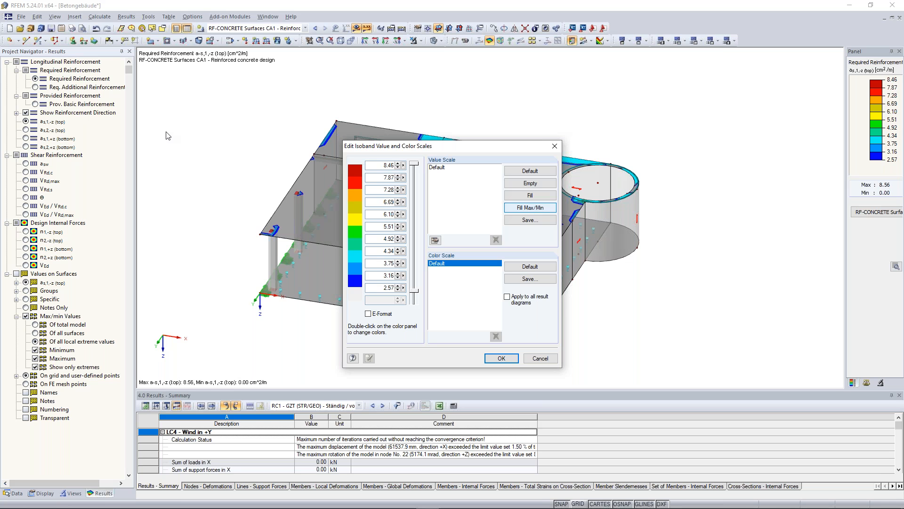
key("Return")
middle_click_drag(261, 144, 240, 113, "ctrl")
scroll(267, 126, "up", 2)
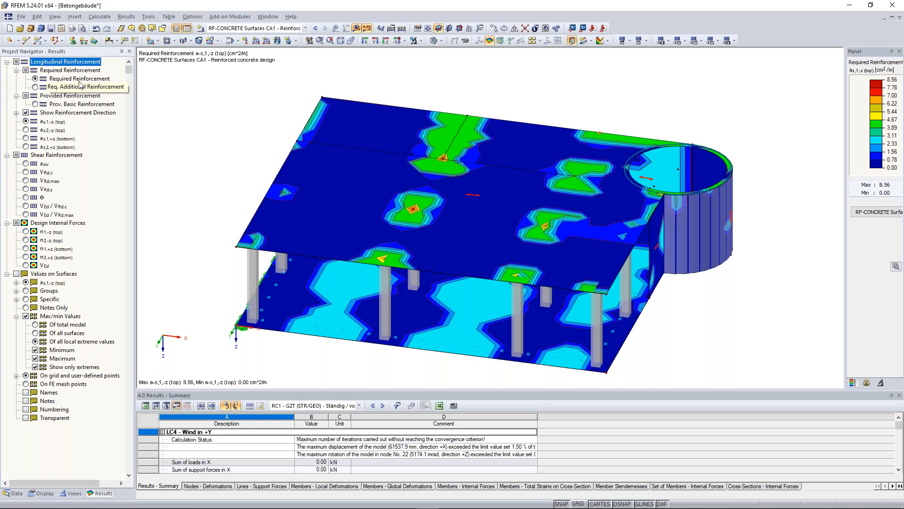
scroll(209, 147, "up", 1)
middle_click_drag(215, 146, 190, 121)
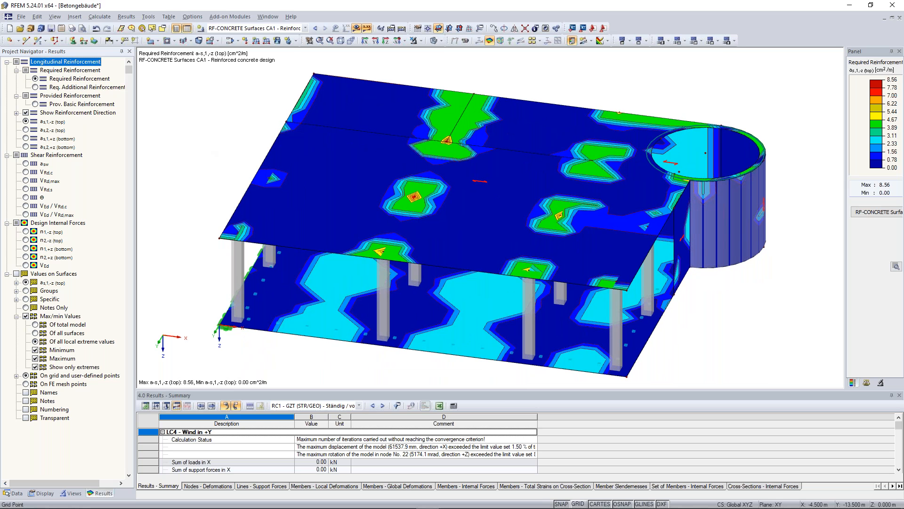
middle_click_drag(215, 154, 225, 154, "ctrl")
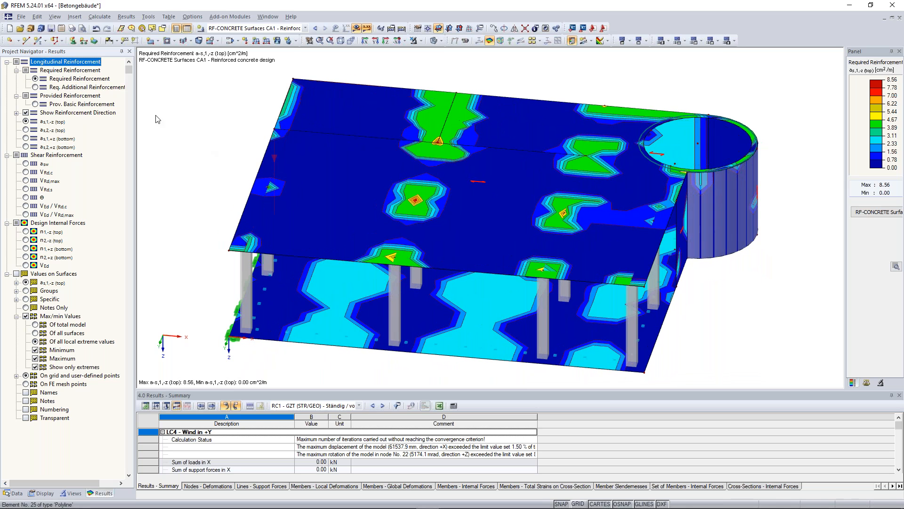
- Display required reinforcement a-s,2,-z (top) and refill its isoband scale with 2.57 as the lowest value, leaving the band below uncoloured
left_click(26, 130)
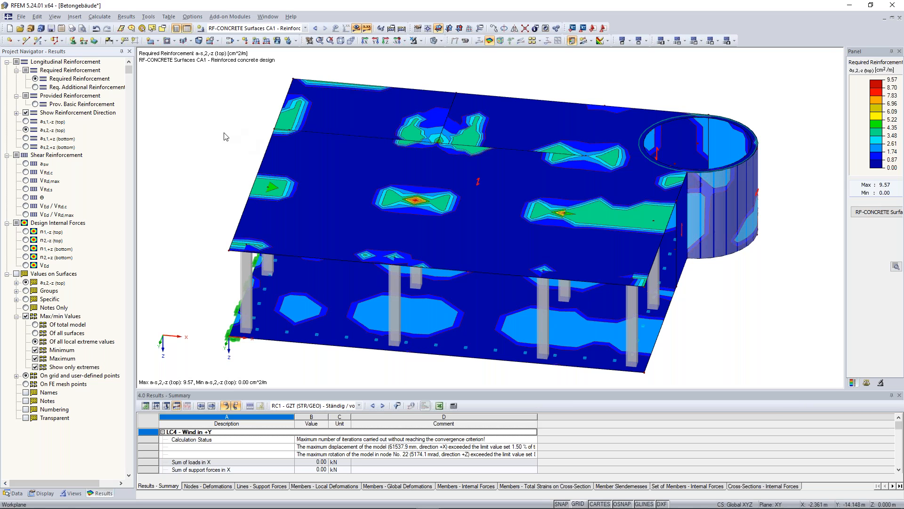
middle_click_drag(527, 192, 527, 193, "ctrl")
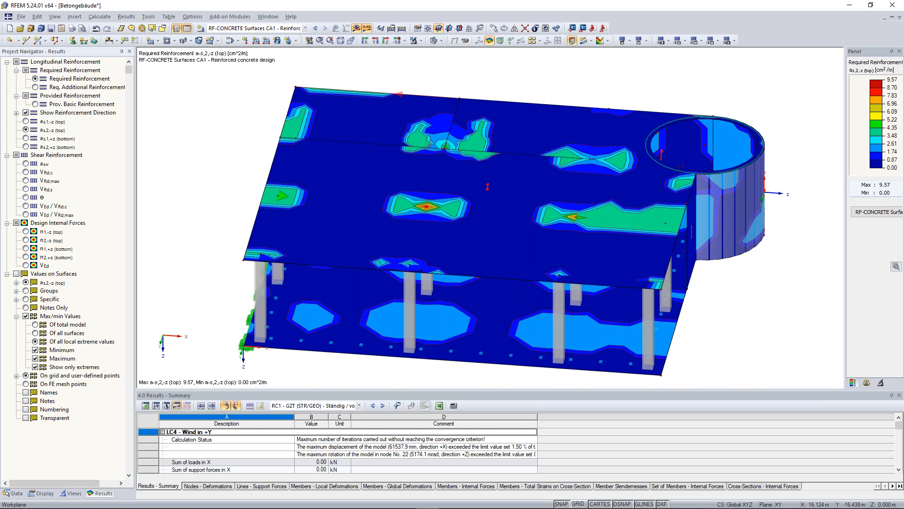
double_click(897, 135)
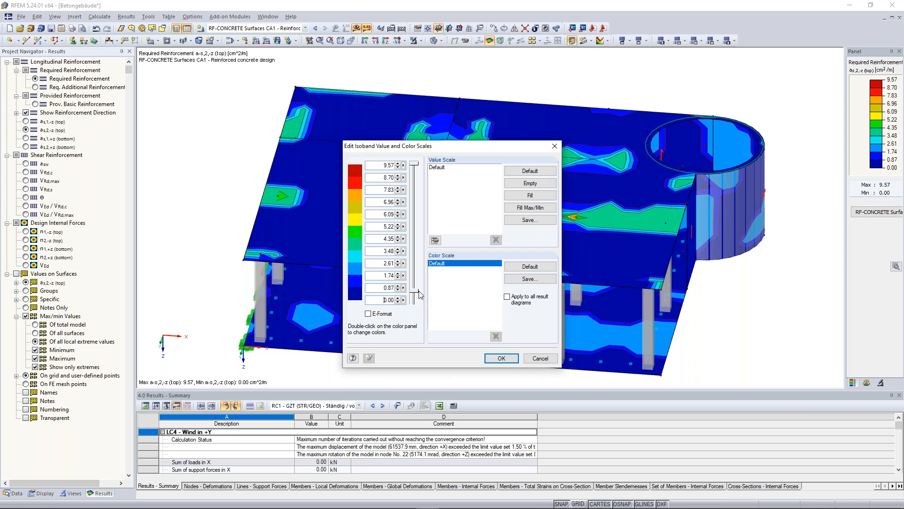
left_click_drag(415, 303, 416, 292)
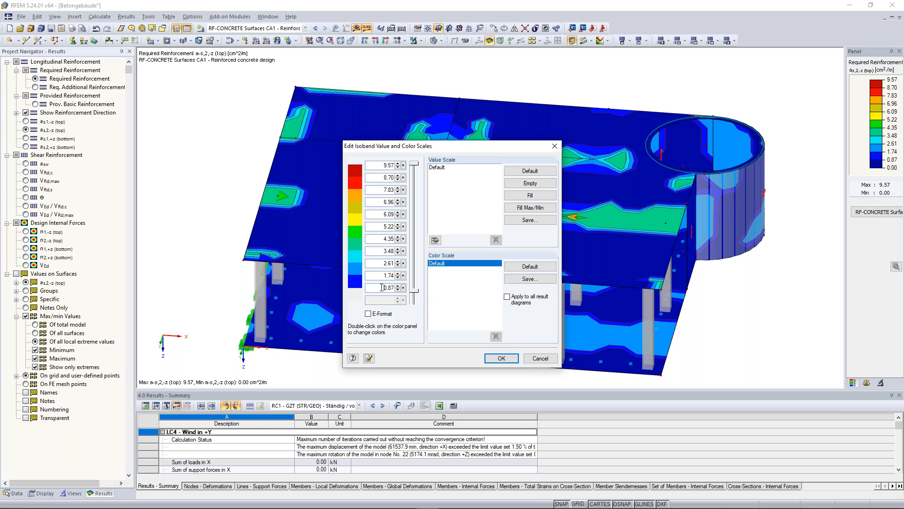
left_click(530, 195)
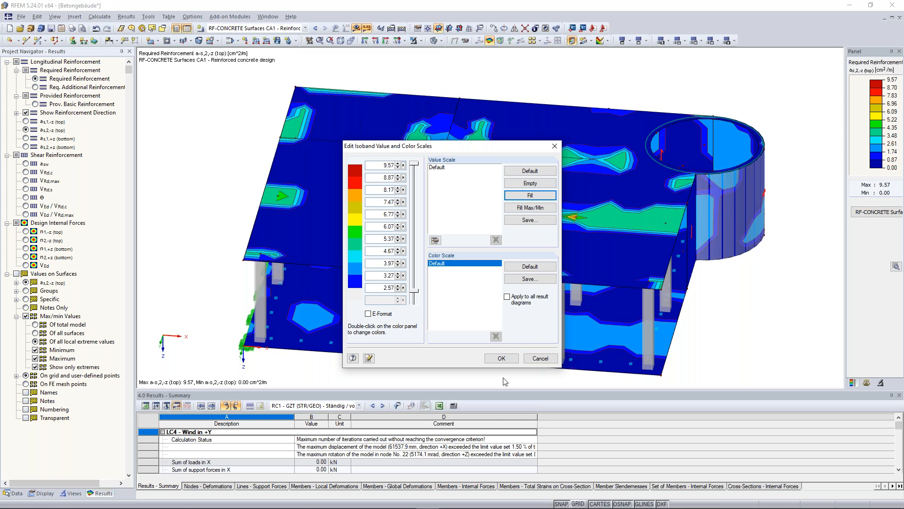
left_click(502, 359)
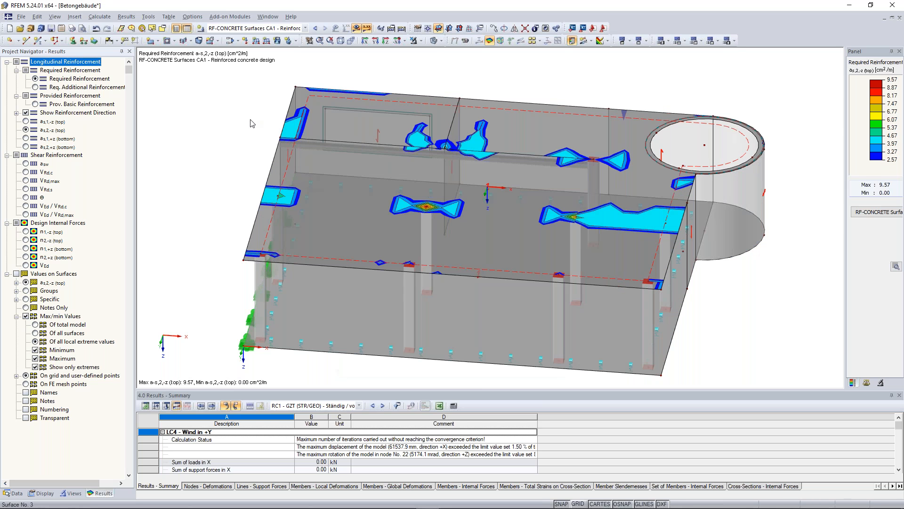
scroll(198, 115, "up", 2)
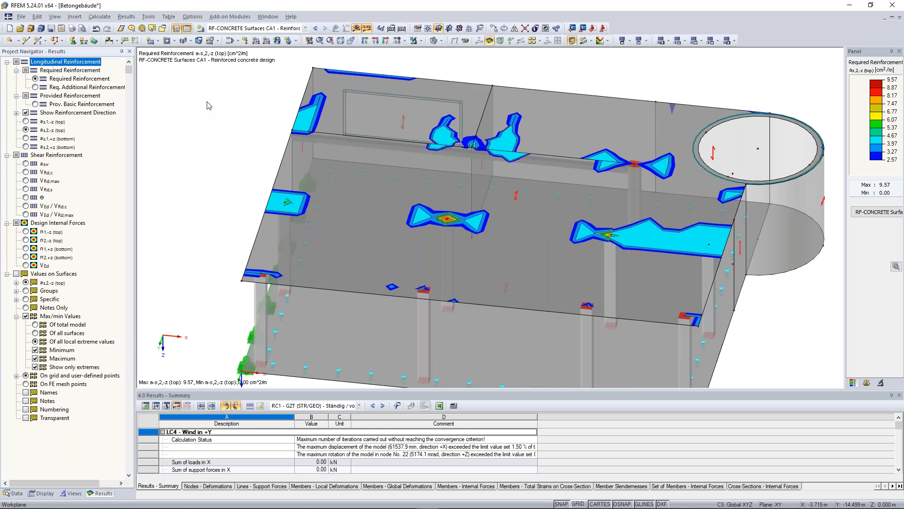
scroll(214, 134, "up", 1)
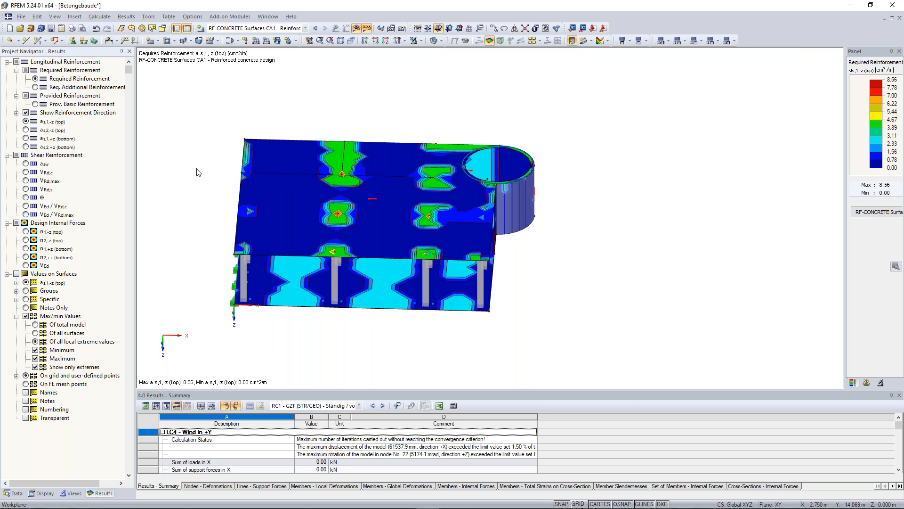
scroll(206, 178, "up", 3)
middle_click_drag(207, 182, 189, 166, "ctrl")
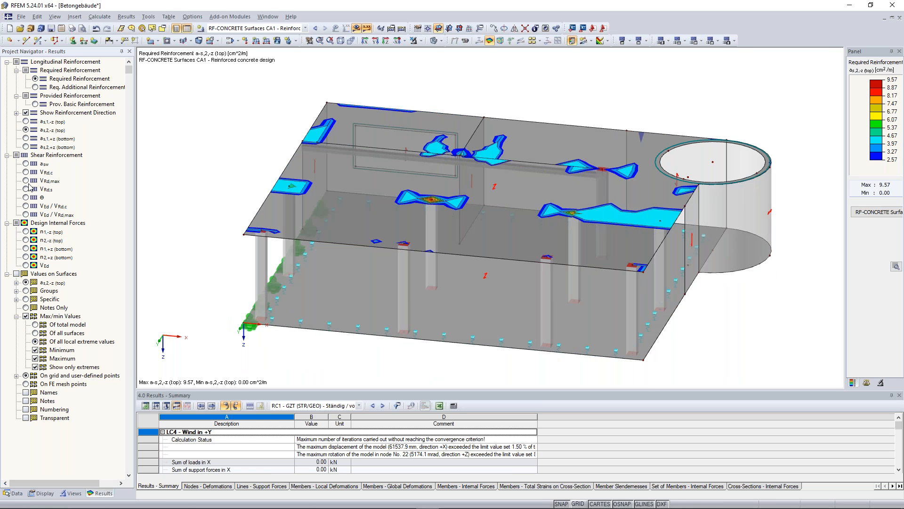
- Display the shear force ratio V-Ed / V-Rd,c on the slabs and walls
left_click(26, 214)
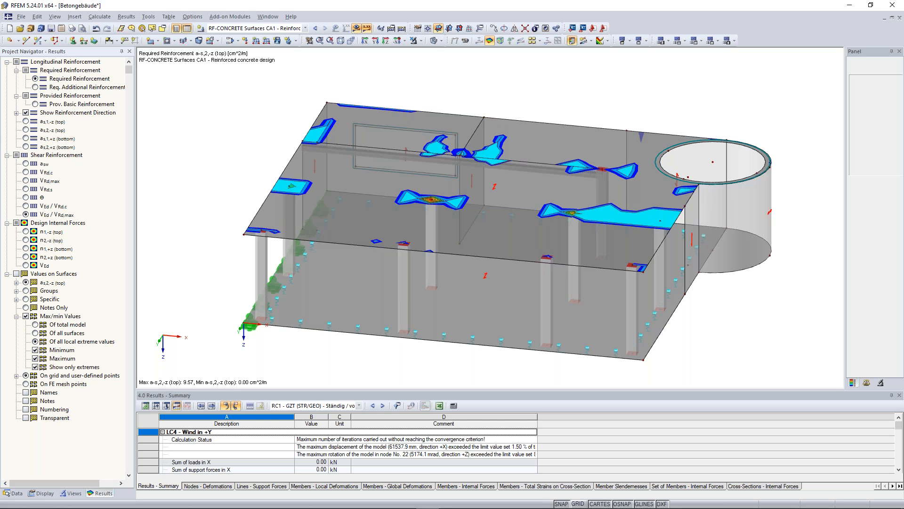
key("Up")
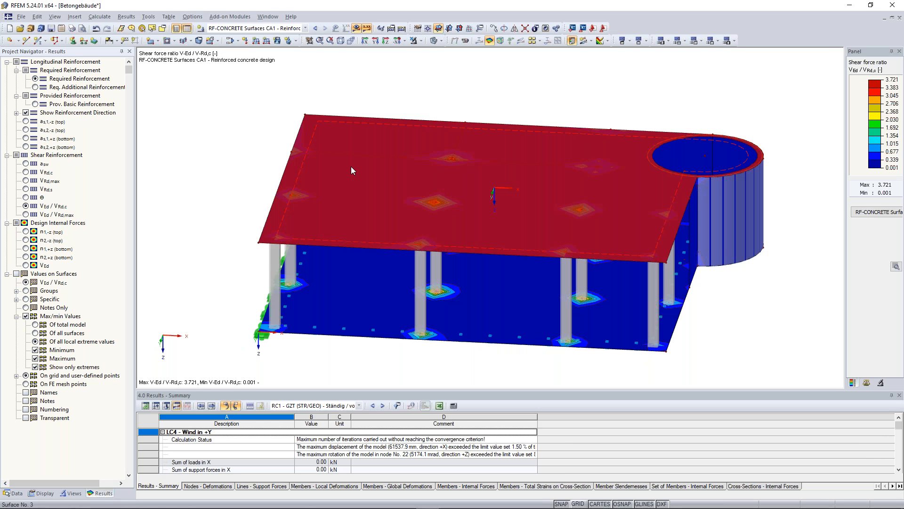
middle_click_drag(419, 99, 368, 100)
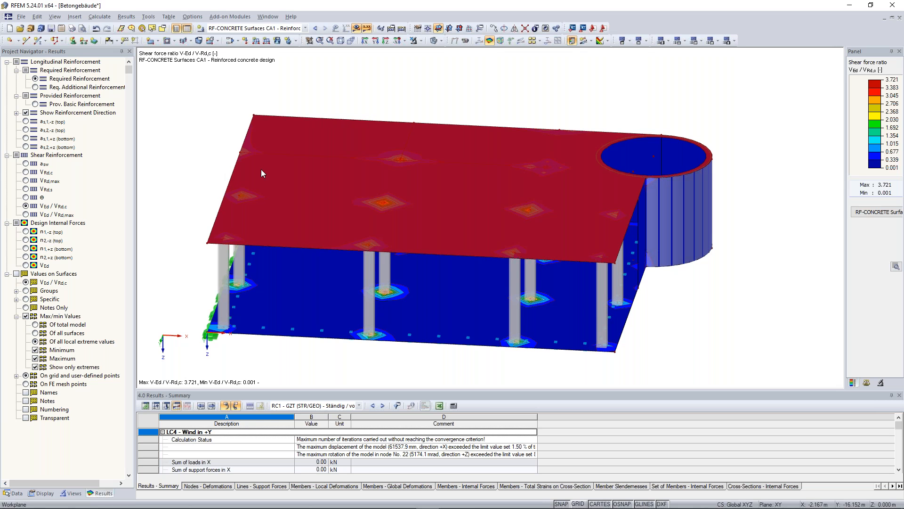
- Isolate the upper slab, surface 3, hide the remaining objects in the background, and view it in plan
left_click(422, 41)
left_click(430, 53)
right_click(576, 90)
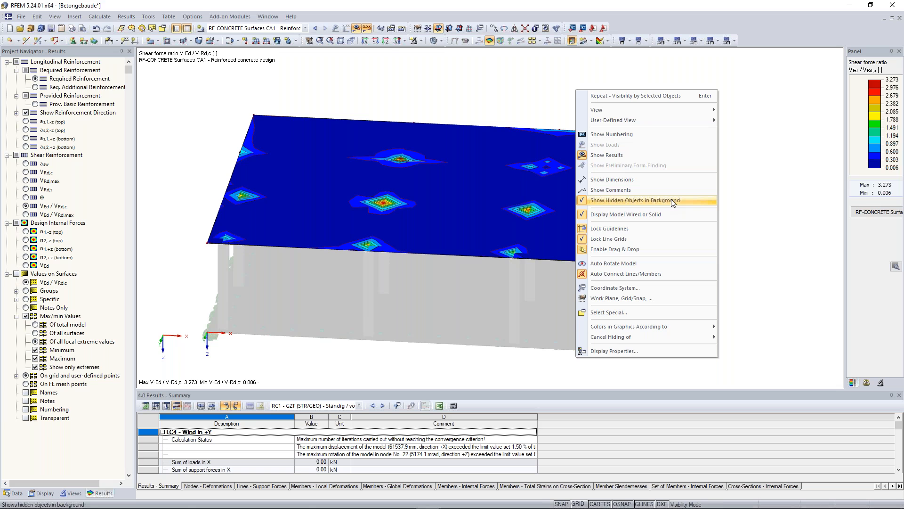
left_click(387, 42)
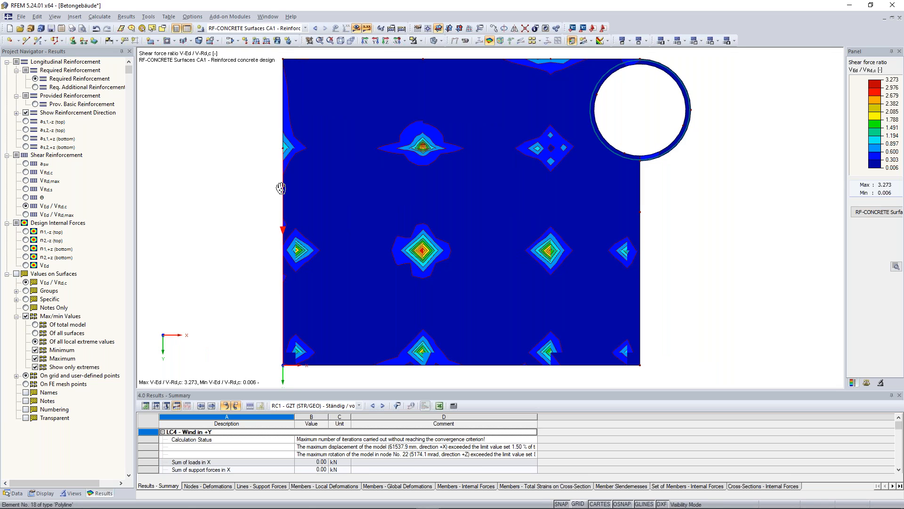
middle_click_drag(281, 188, 282, 191)
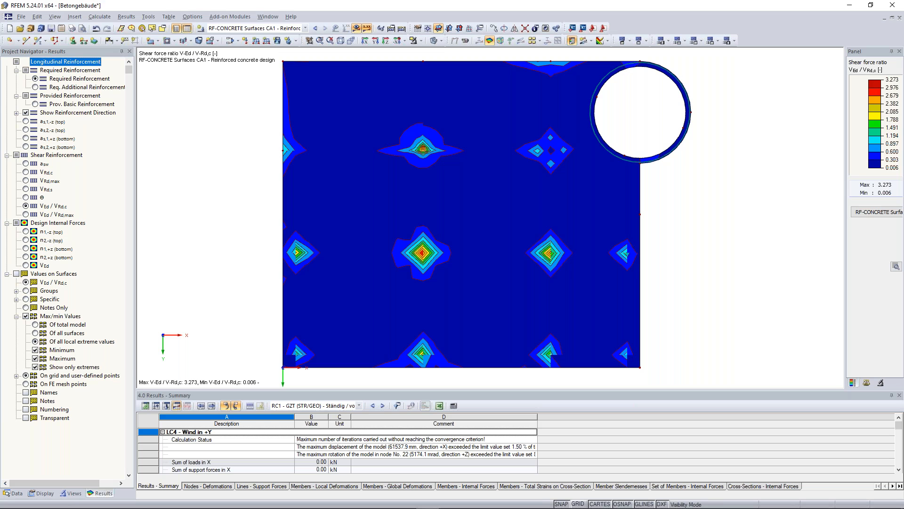
- Display a-s,1,-z (top) on the isolated slab and refill its isoband scale from 8.56 down to 2.57 without the lowest band
key("space")
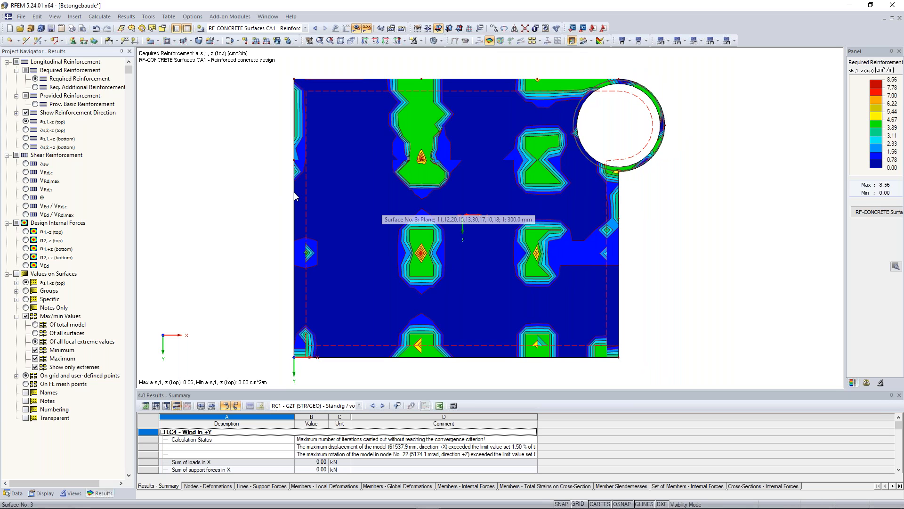
middle_click_drag(356, 195, 363, 198)
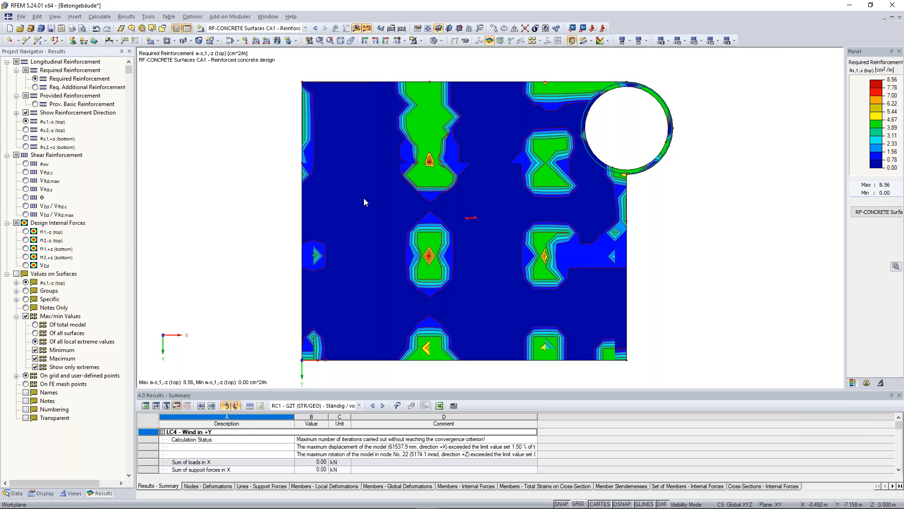
double_click(876, 124)
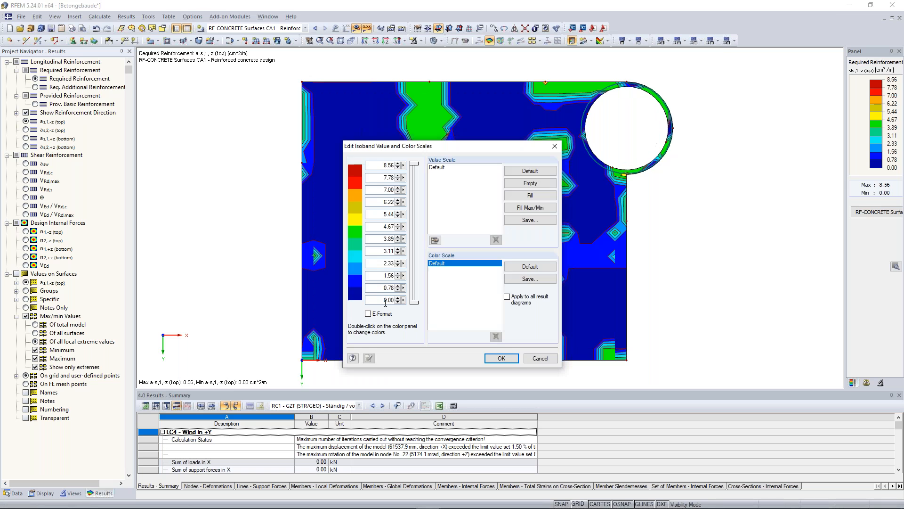
double_click(385, 300)
left_click_drag(413, 302, 414, 290)
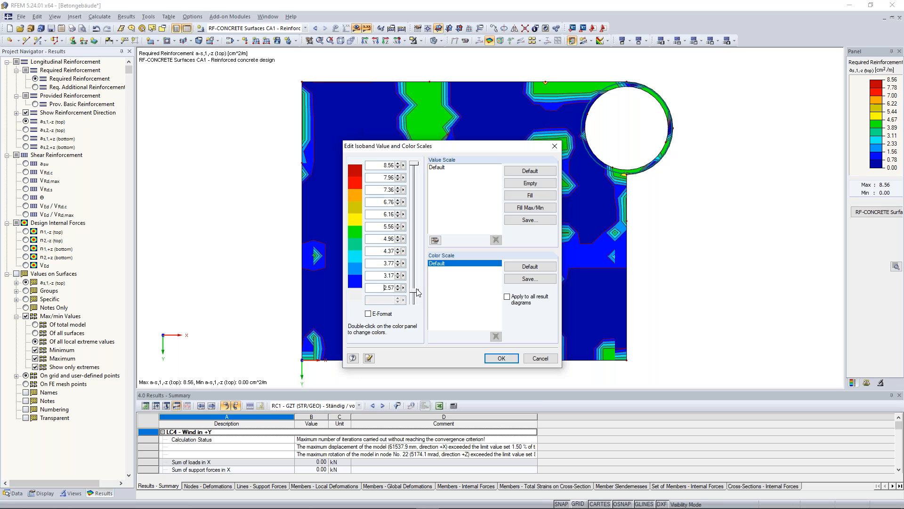
left_click(507, 360)
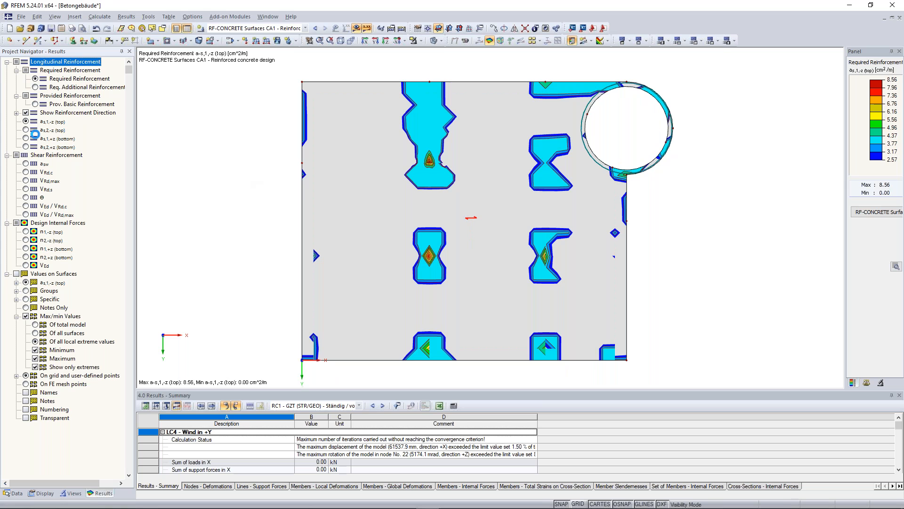
scroll(556, 181, "down", 1)
middle_click_drag(693, 237, 728, 260)
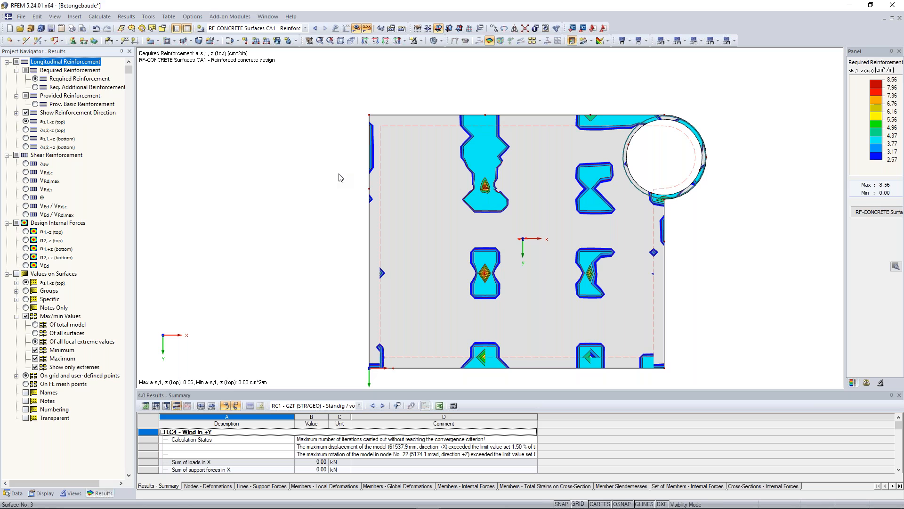
scroll(344, 188, "up", 1)
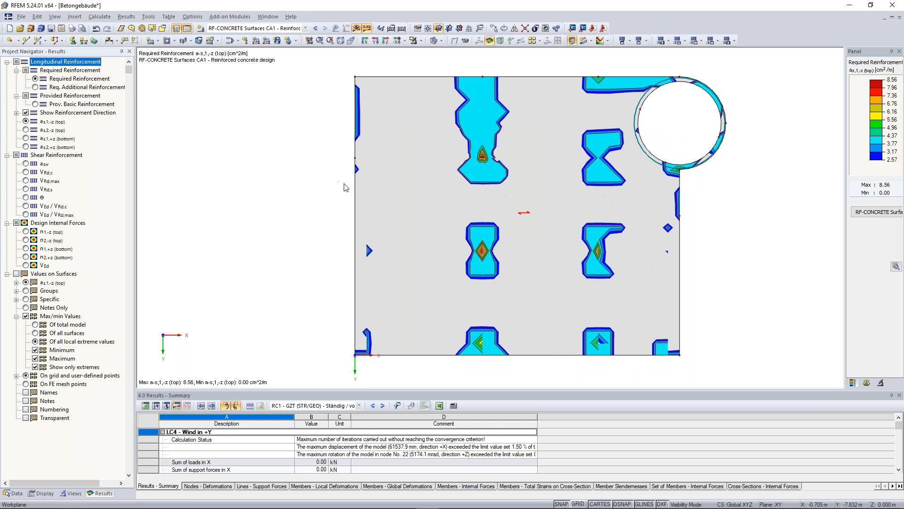
scroll(344, 185, "down", 2)
middle_click_drag(339, 173, 306, 176, "ctrl")
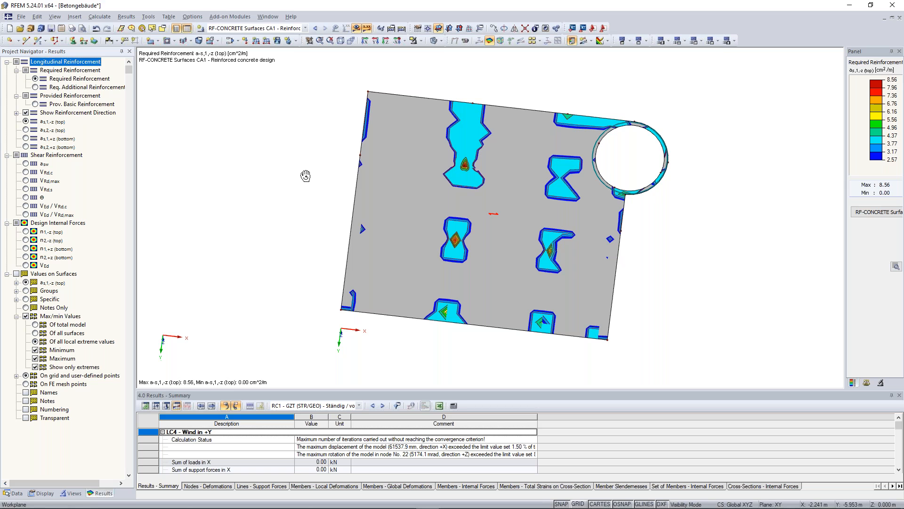
middle_click_drag(306, 176, 320, 139, "ctrl")
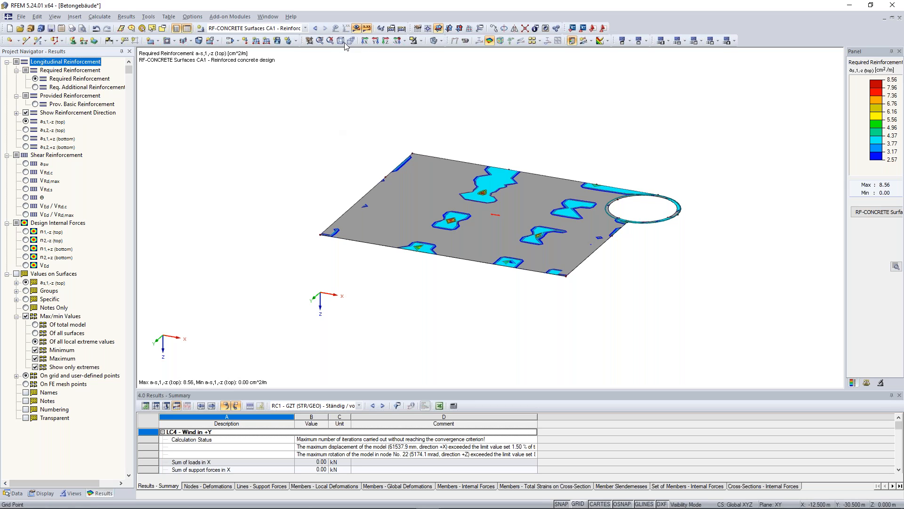
- Cancel the visibility mode so that all objects of the concrete building are displayed
left_click(421, 41)
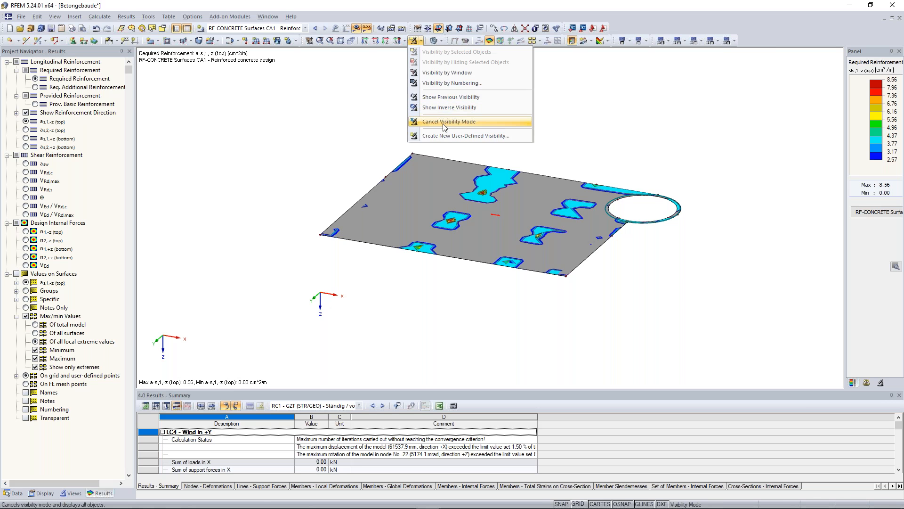
left_click(445, 123)
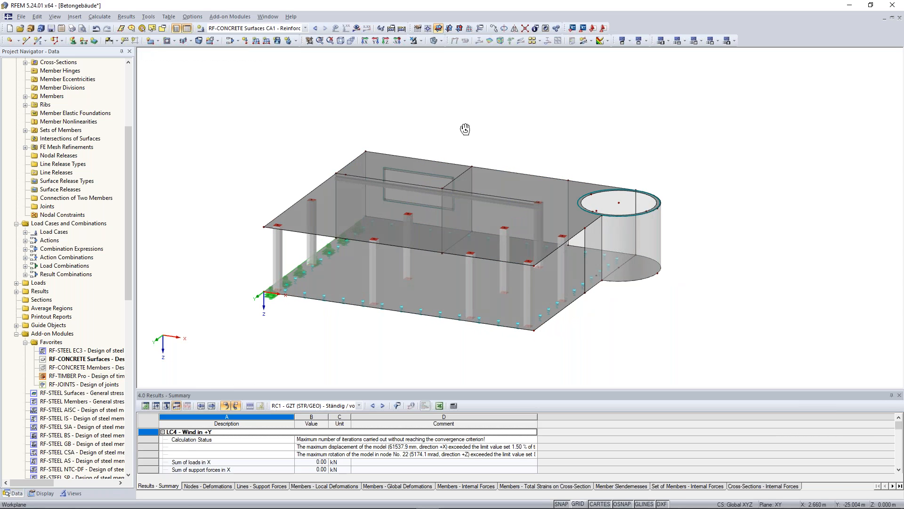
scroll(424, 186, "up", 2)
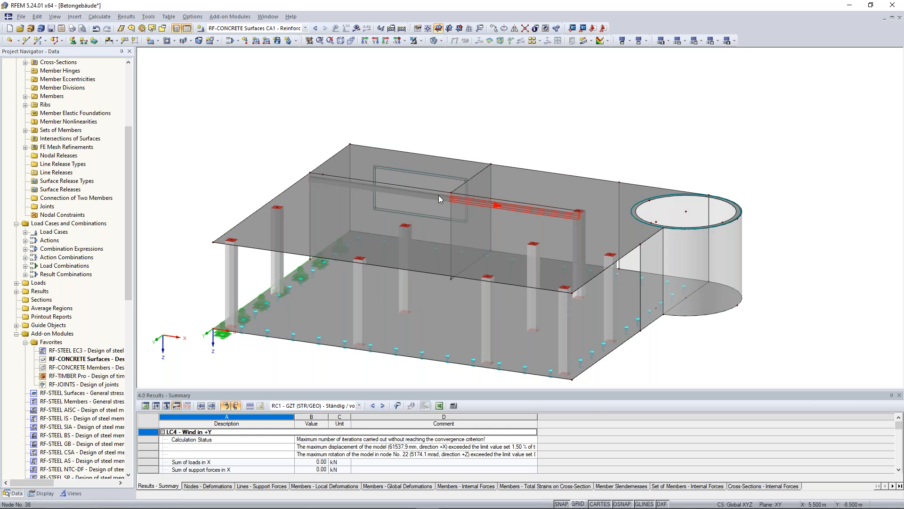
- Examine the rib settings of the downstand beam under the upper slab, including its alignment and integration widths
double_click(410, 194)
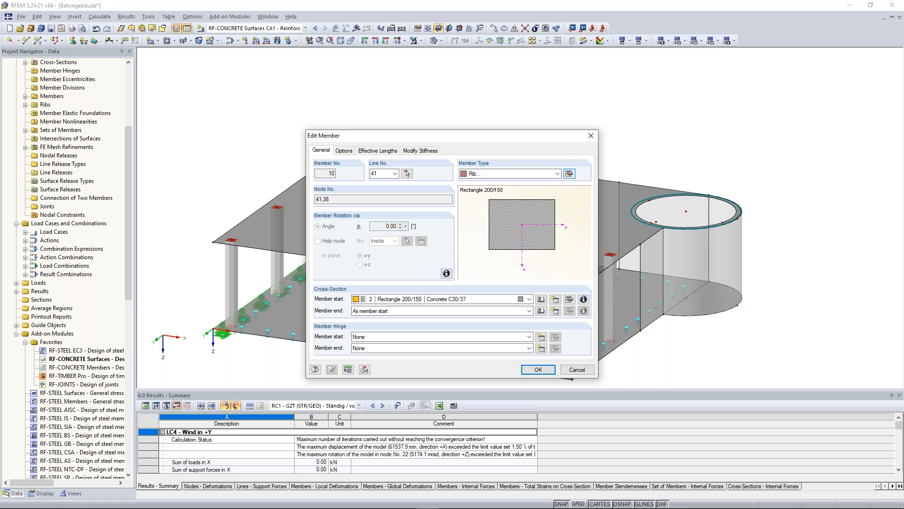
left_click(570, 174)
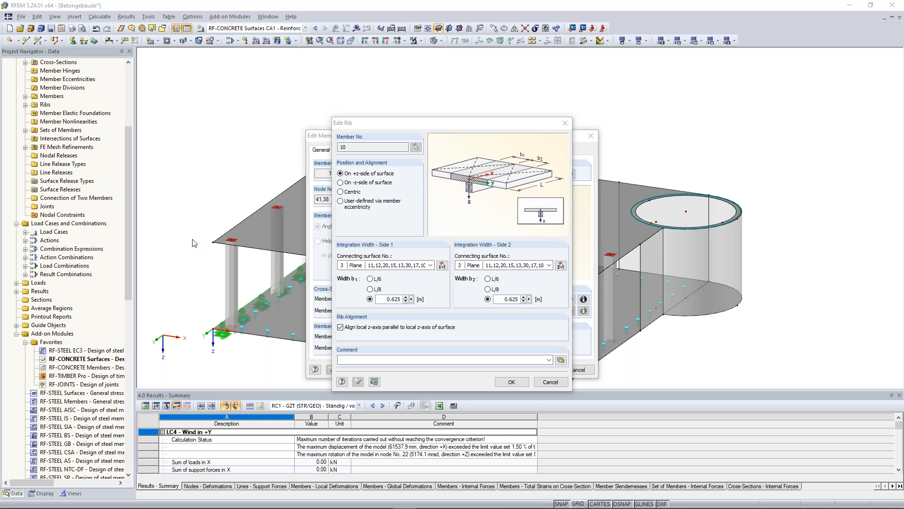
left_click(566, 127)
left_click(598, 134)
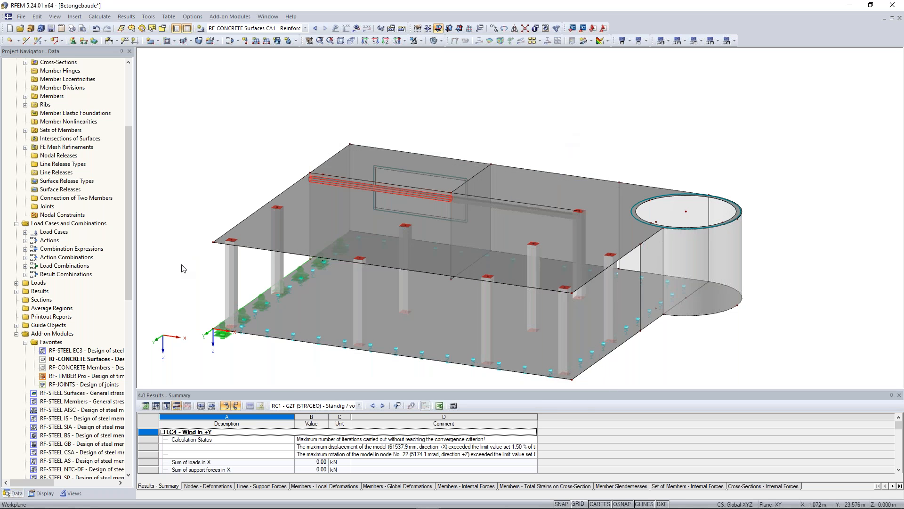
- Open the RF-CONCRETE Members design, set the national annex to CEN and select RC1 for the ultimate limit state design
double_click(88, 367)
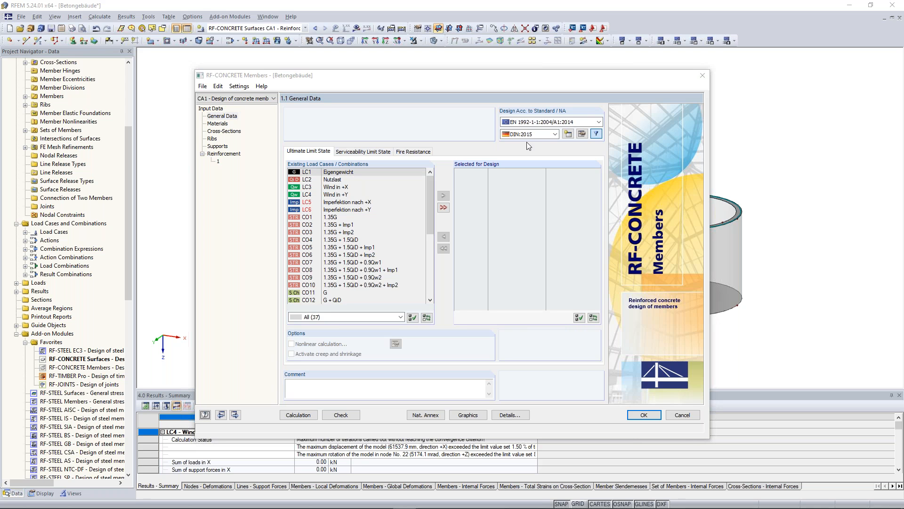
left_click(555, 134)
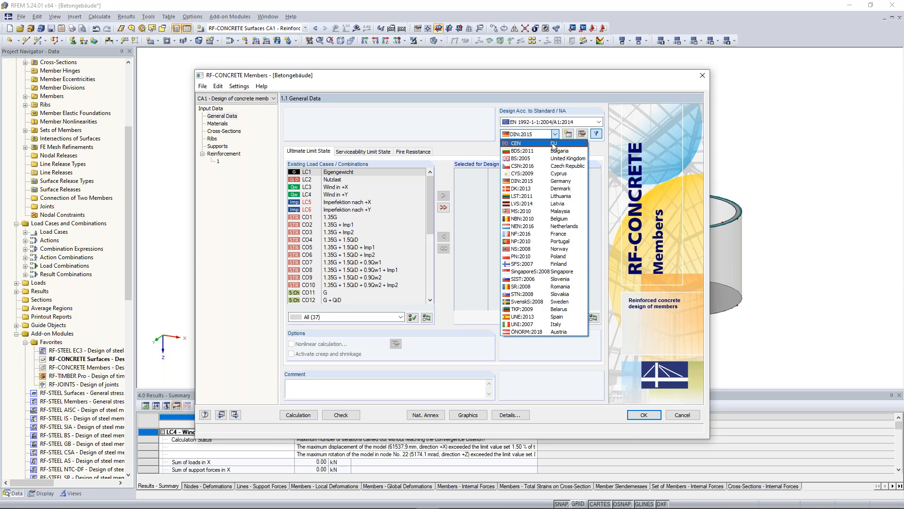
left_click(551, 144)
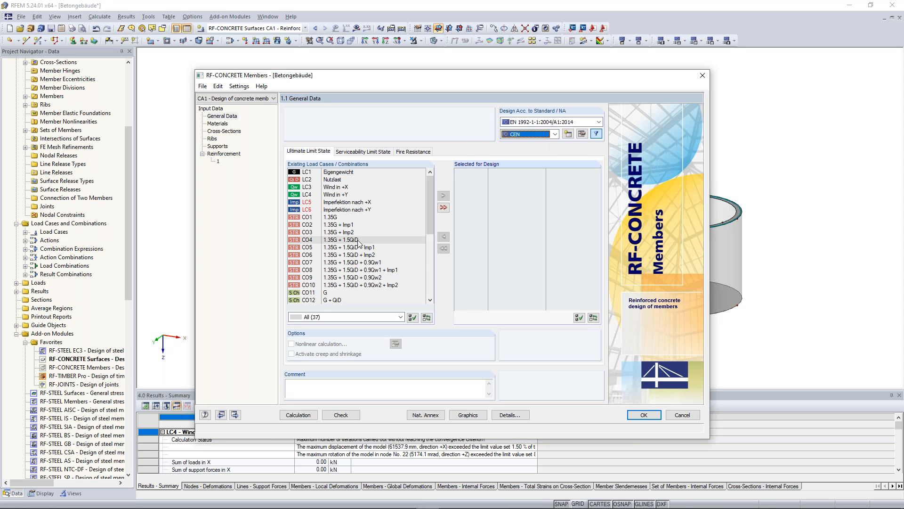
left_click_drag(431, 222, 431, 298)
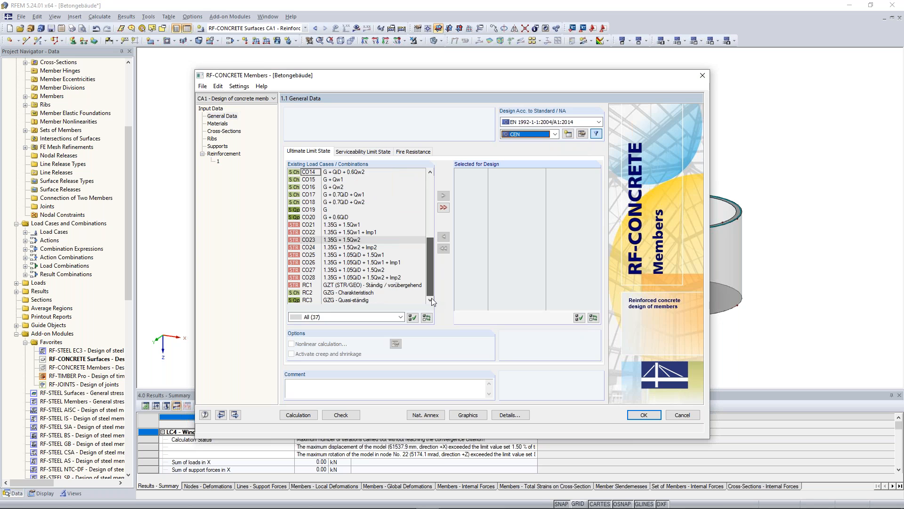
left_click(401, 286)
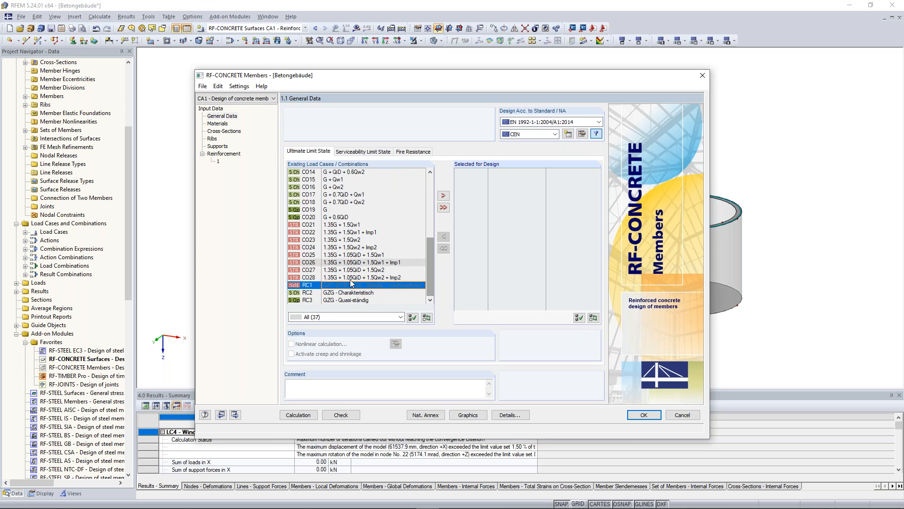
left_click(443, 195)
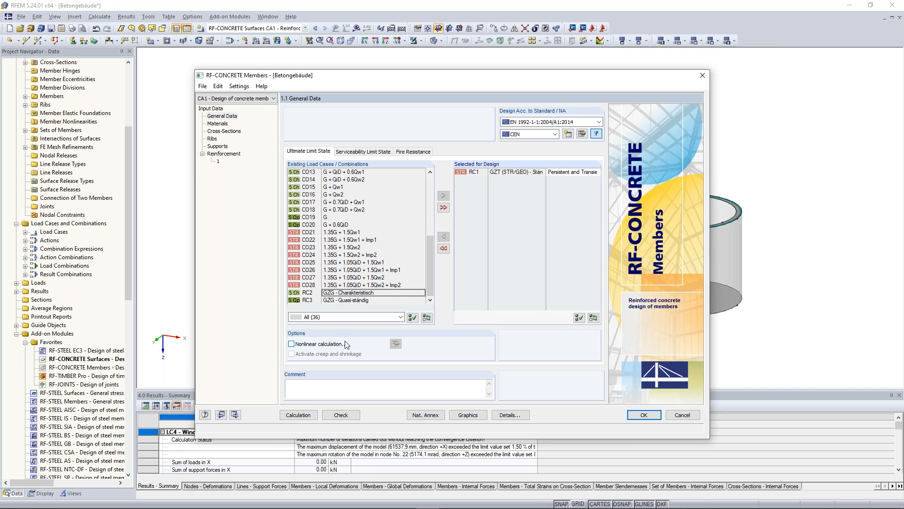
- Review the materials, cross-sections and rib effective widths used in the concrete member design
left_click(218, 124)
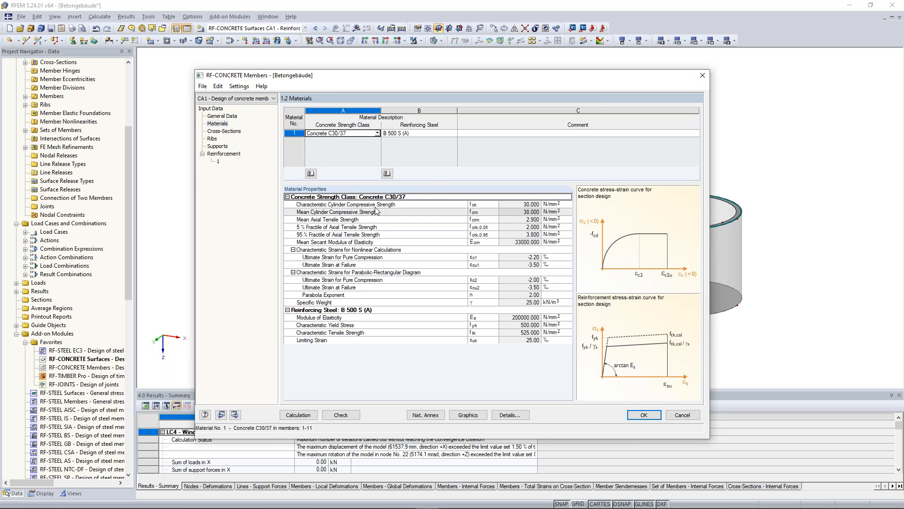
left_click(223, 131)
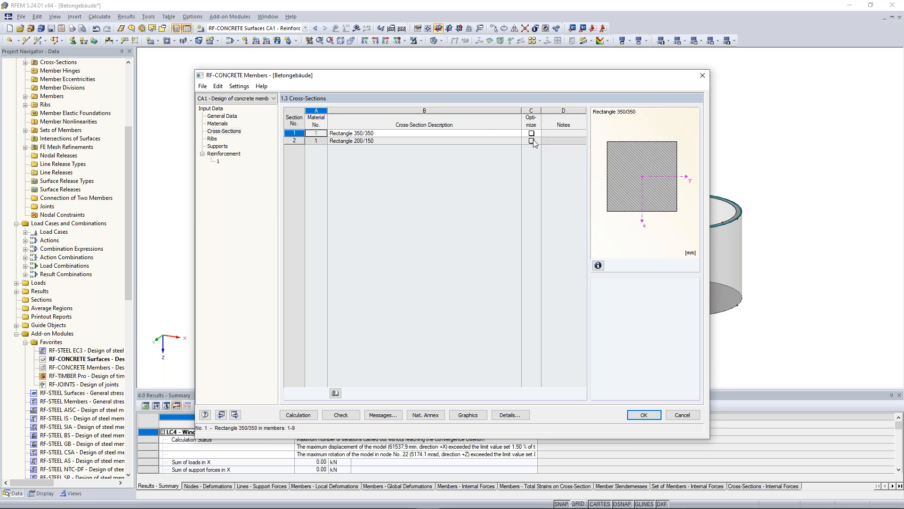
left_click(212, 139)
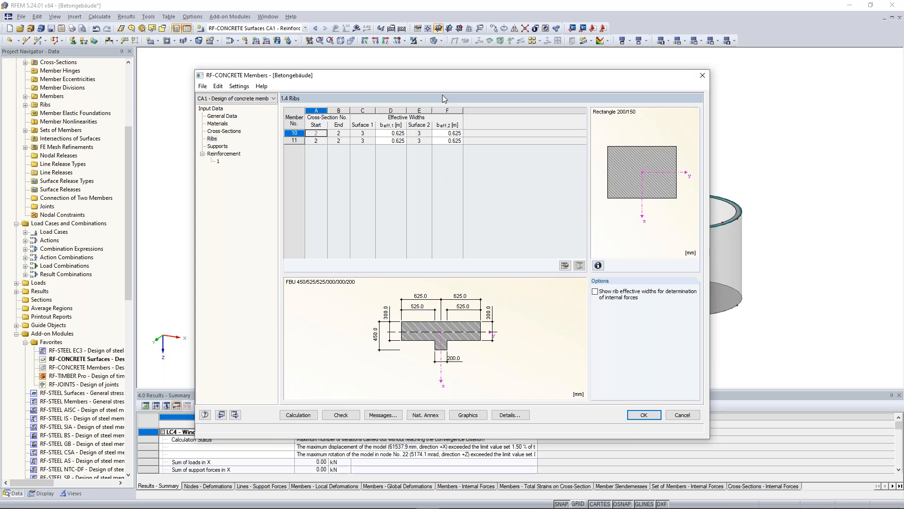
left_click_drag(449, 82, 450, 68)
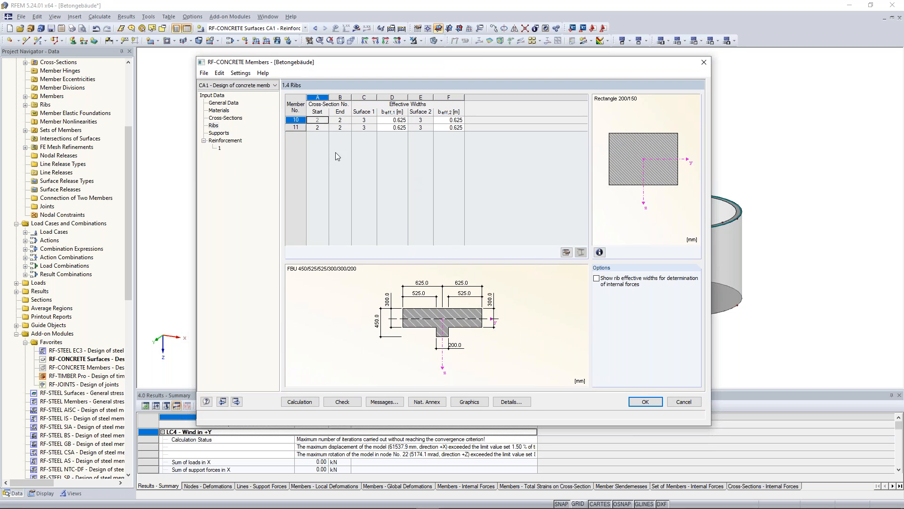
- Define member supports at nodes 38, 39 and 41 along the downstand beam by picking them in the model
left_click(227, 134)
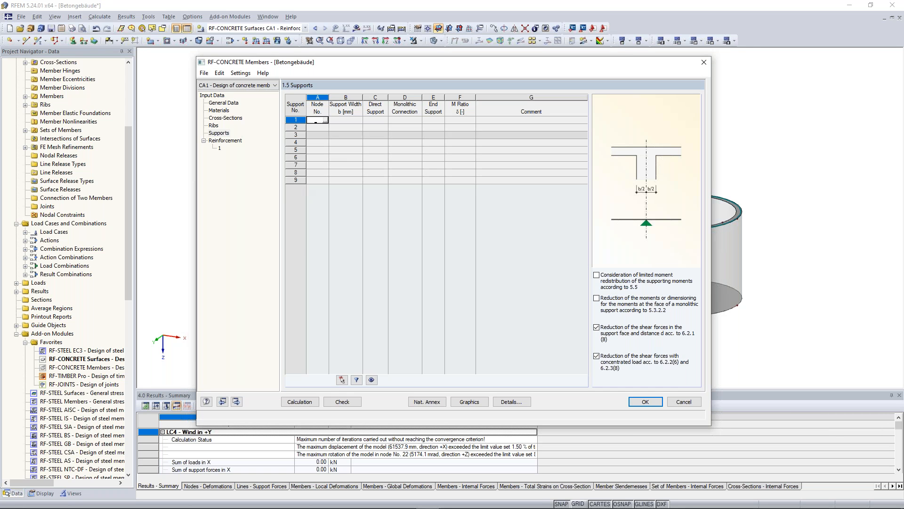
left_click(325, 120)
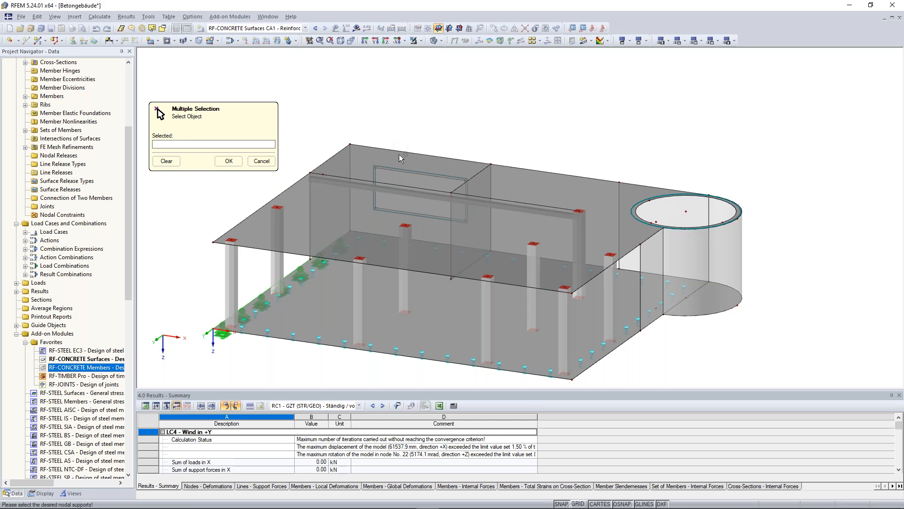
scroll(325, 165, "up", 2)
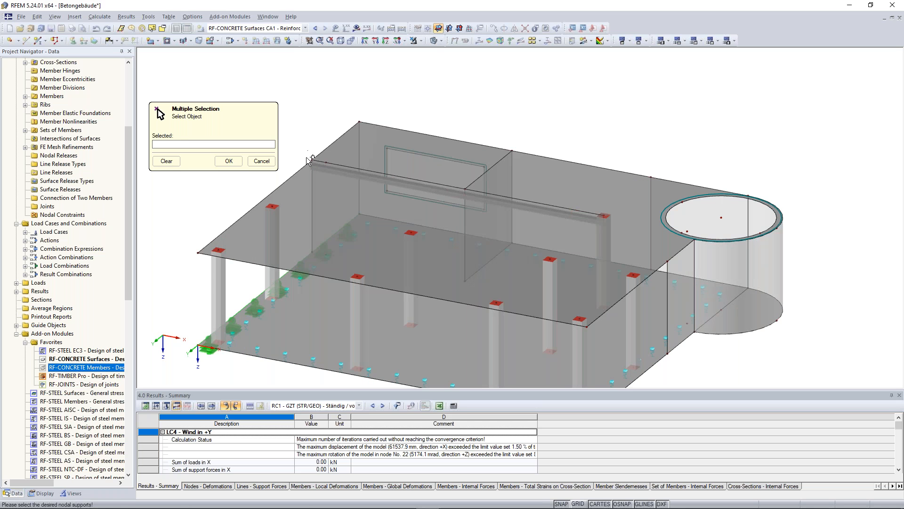
left_click(312, 160)
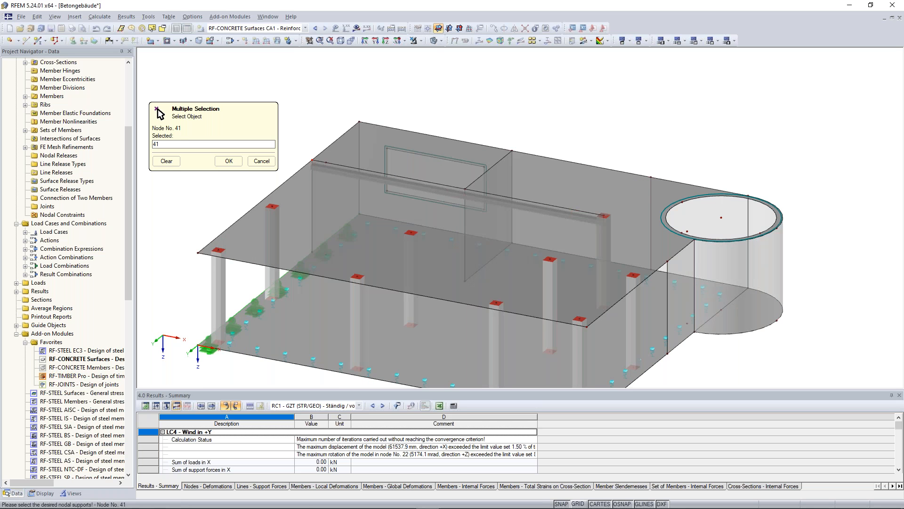
left_click(607, 216)
left_click(283, 205)
left_click(229, 161)
left_click(230, 162)
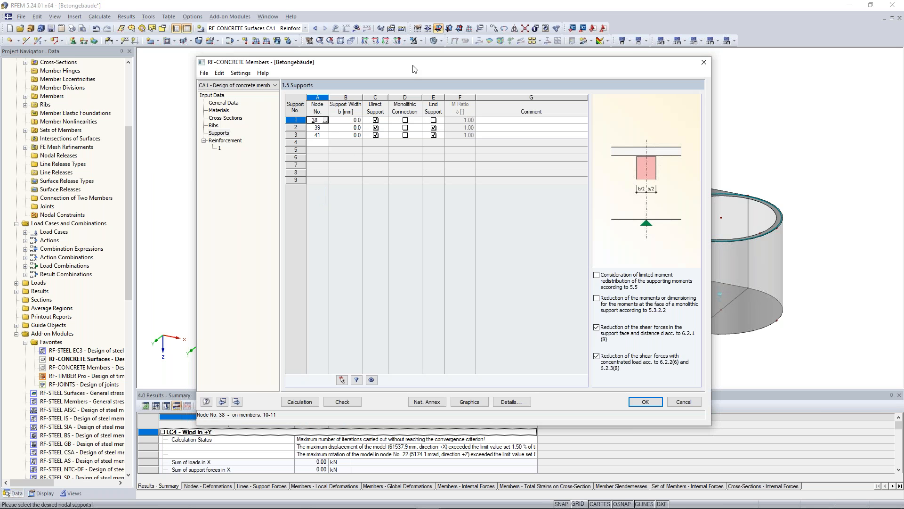
- Activate the monolithic connection for the supports at nodes 38, 39 and 41
left_click_drag(413, 69, 429, 269)
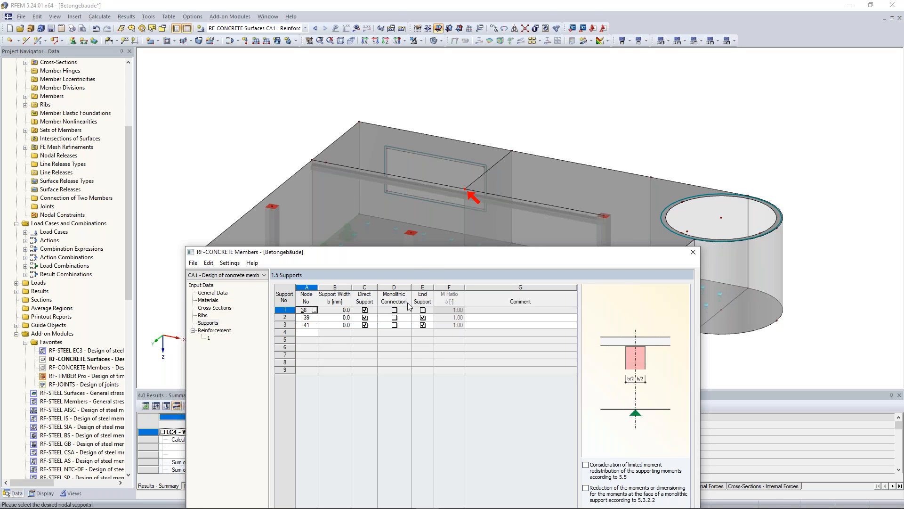
left_click_drag(417, 253, 416, 235)
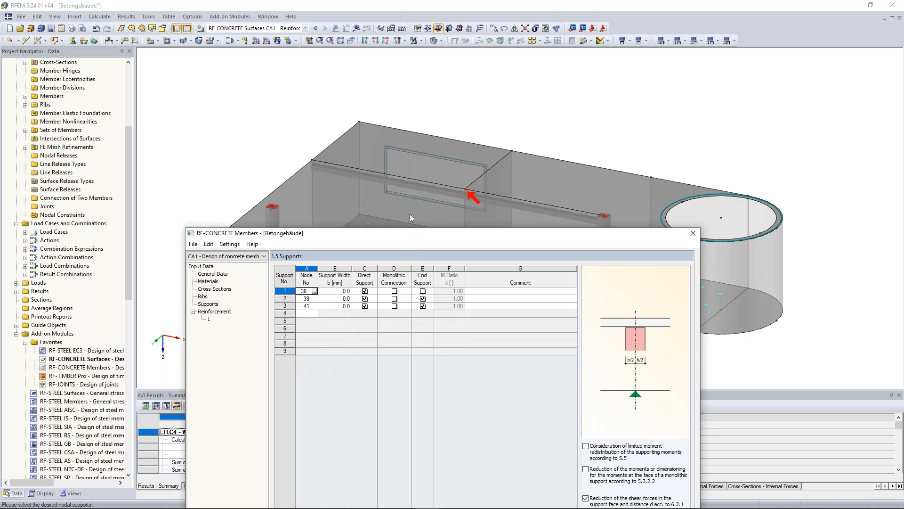
left_click(394, 292)
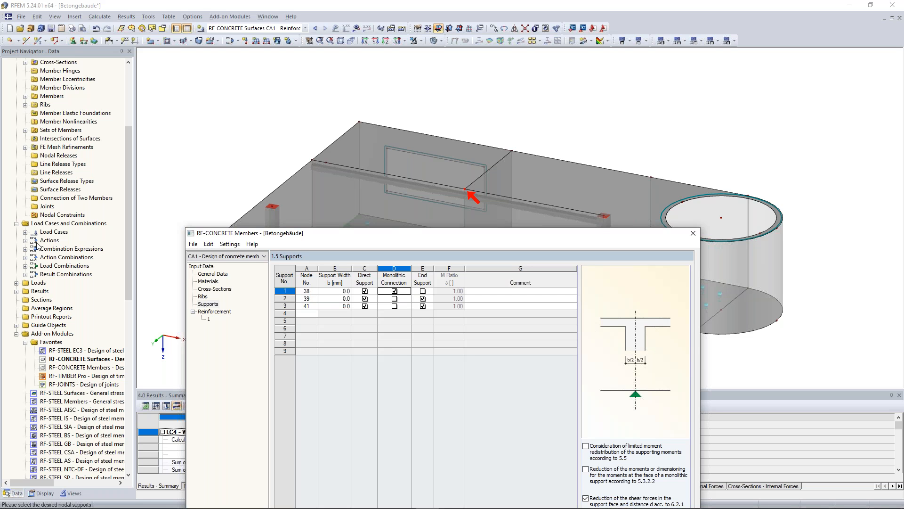
left_click(395, 299)
left_click(395, 306)
left_click_drag(491, 235, 485, 51)
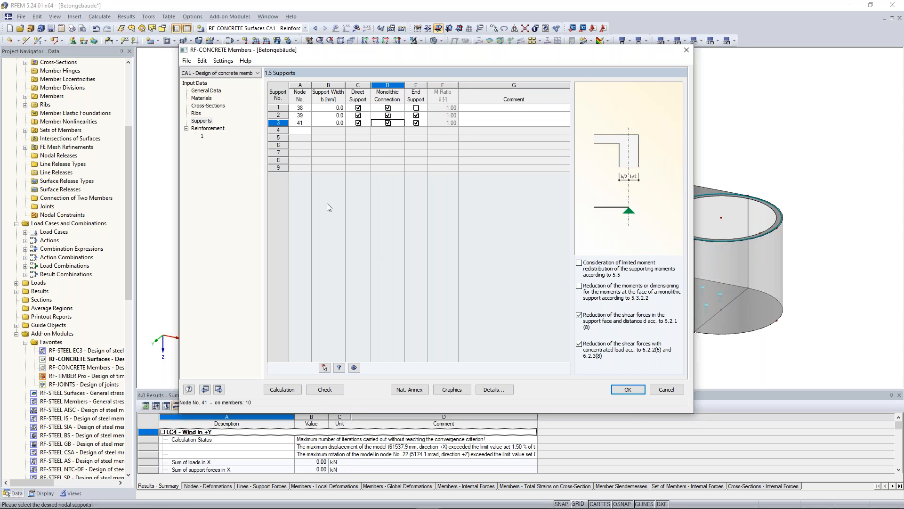
- Describe reinforcement group 1 as Downstand Beam
left_click(202, 136)
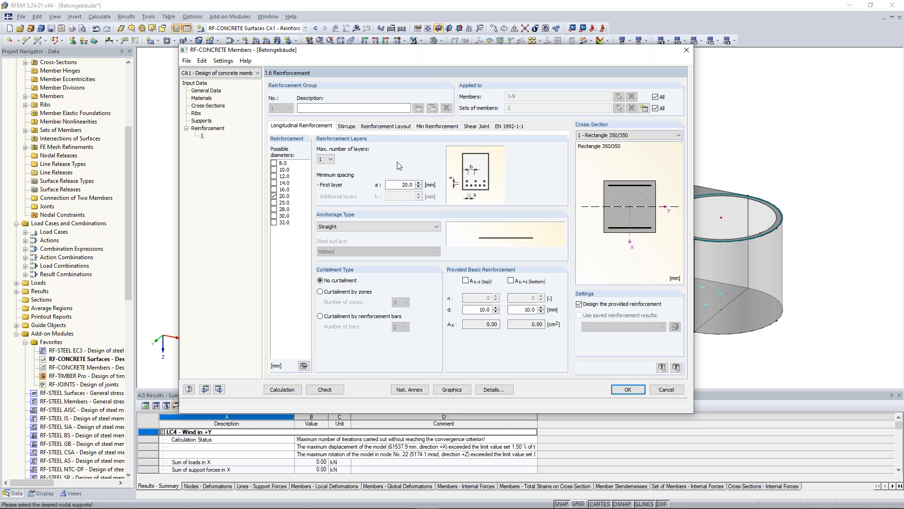
left_click(390, 107)
type("Downstand ")
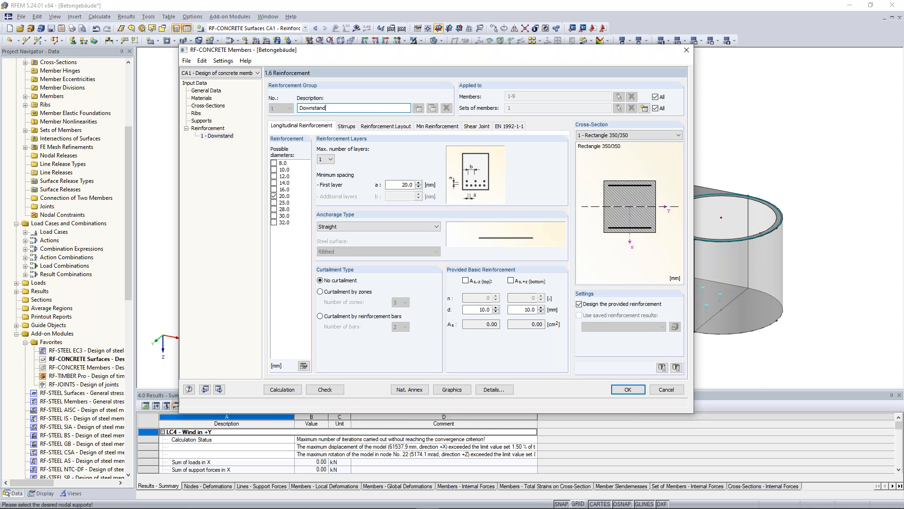
type("Beam")
- Apply the reinforcement group only to set of members 1 and remove members 1-9 from it
left_click(654, 97)
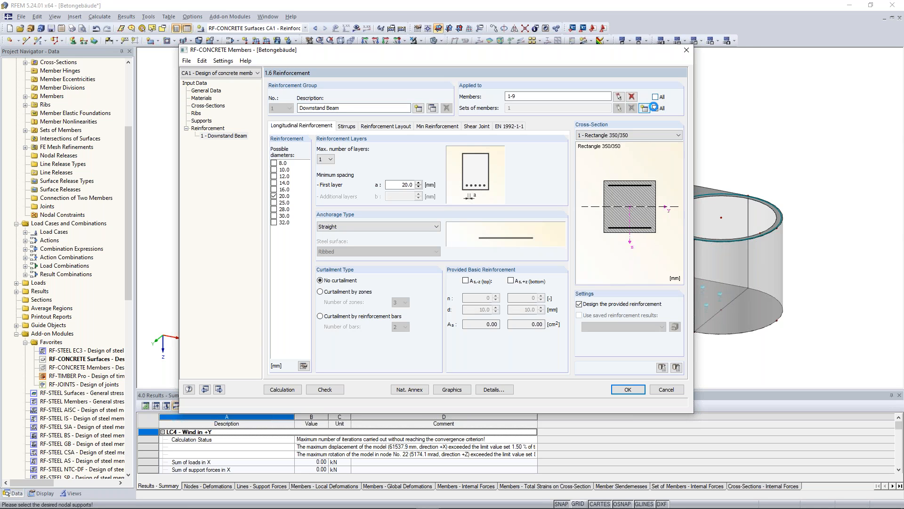
left_click(655, 108)
left_click(619, 109)
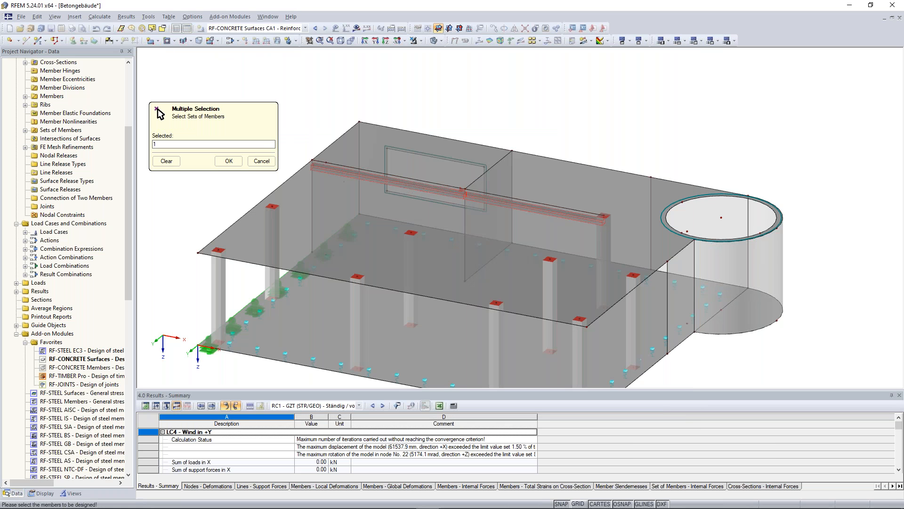
left_click(229, 161)
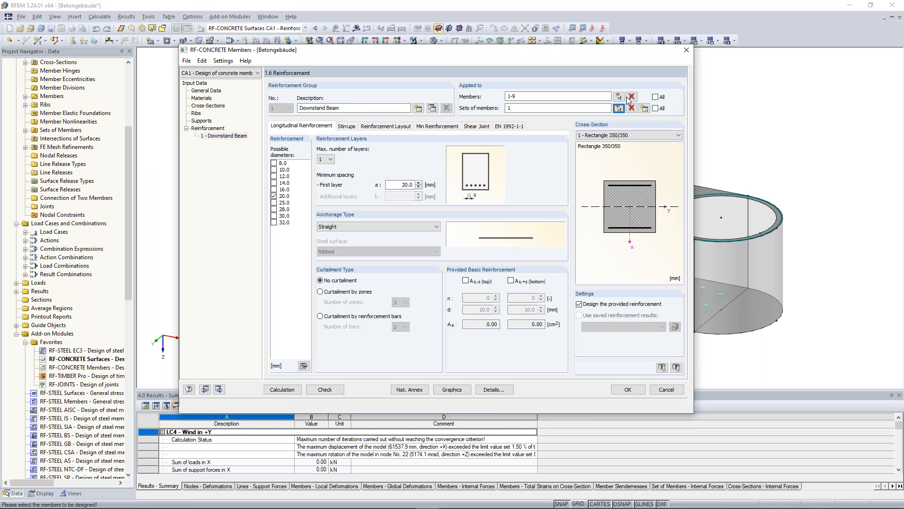
left_click(632, 96)
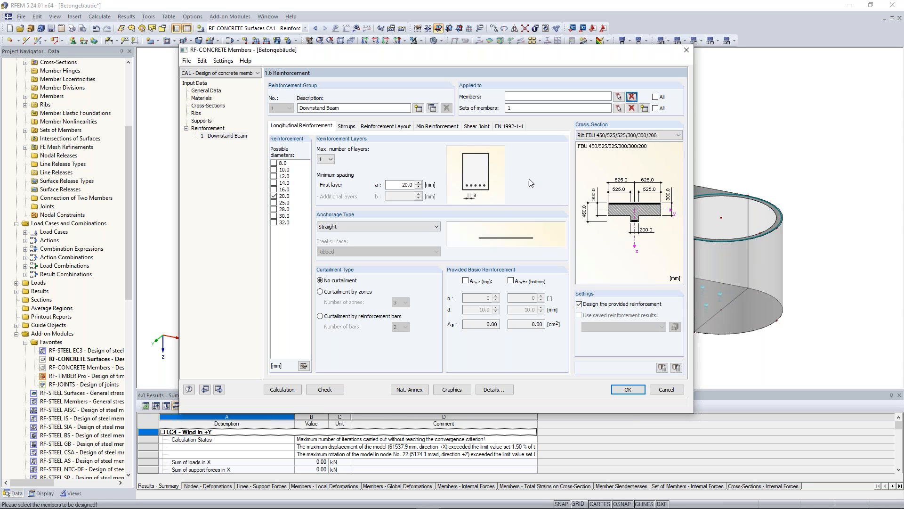
- Allow longitudinal bar diameters of 16, 20 and 25 mm for the downstand beam
left_click(273, 195)
left_click(273, 190)
left_click(273, 196)
left_click(274, 203)
- Choose a maximum of one reinforcement layer and the Straight anchorage type for the downstand beam
left_click(331, 160)
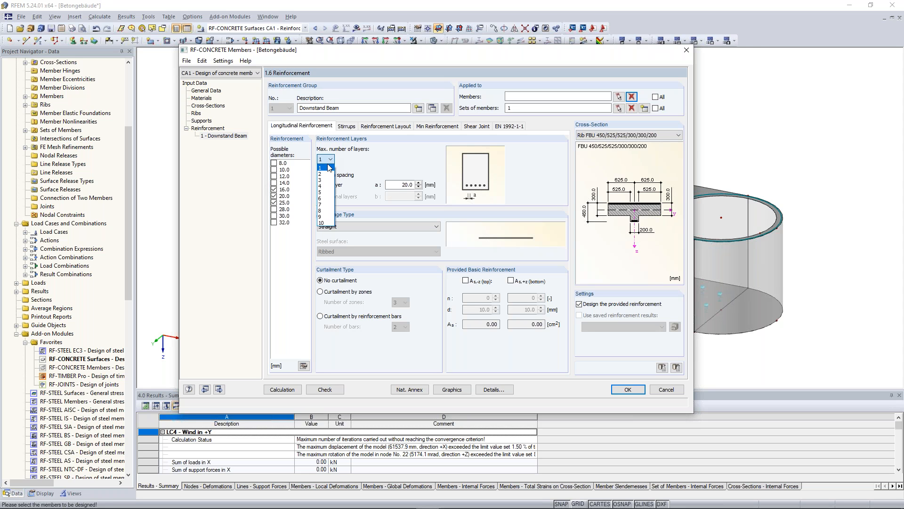
left_click(329, 168)
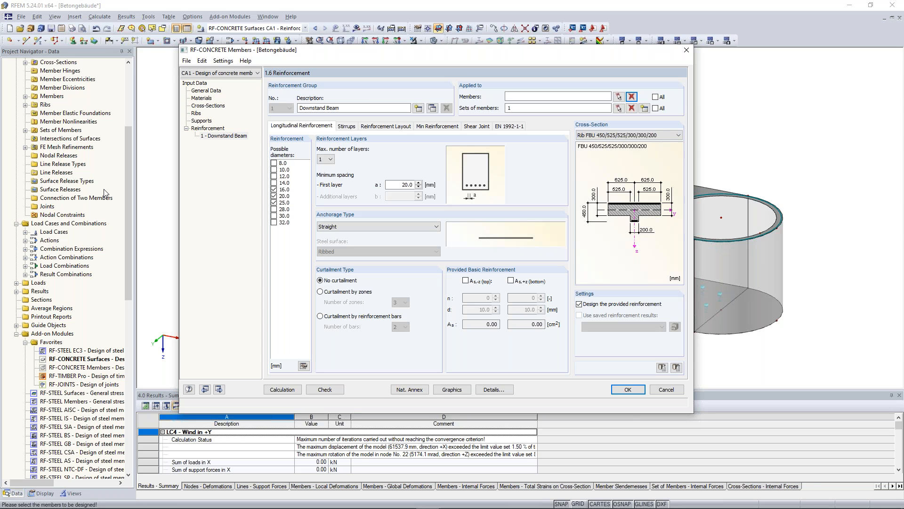
left_click(386, 228)
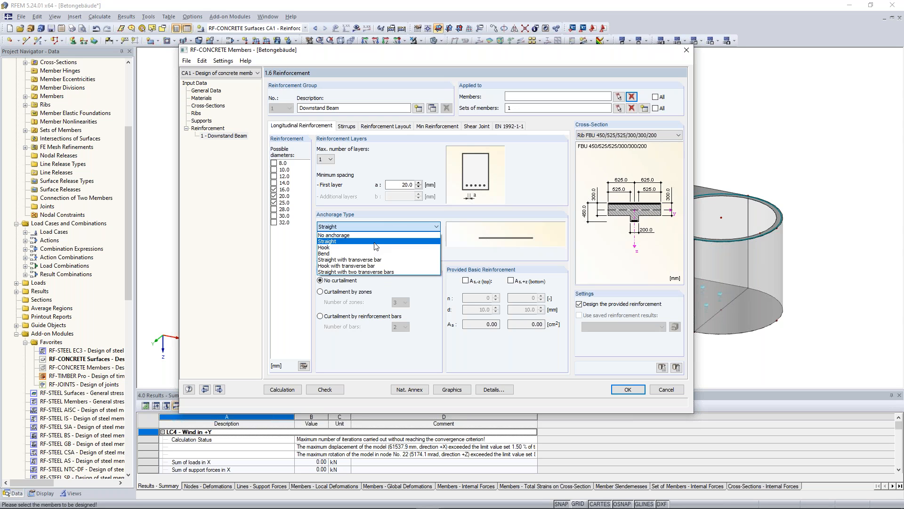
left_click(375, 241)
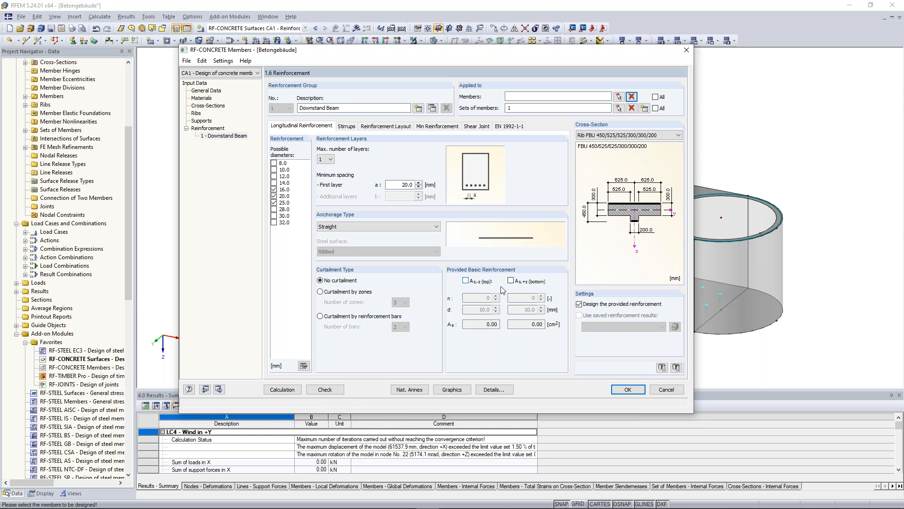
- Switch the downstand beam's stirrup layout to the defined stirrup spacing 1: 50 - 300 mm, 50 mm
left_click(347, 128)
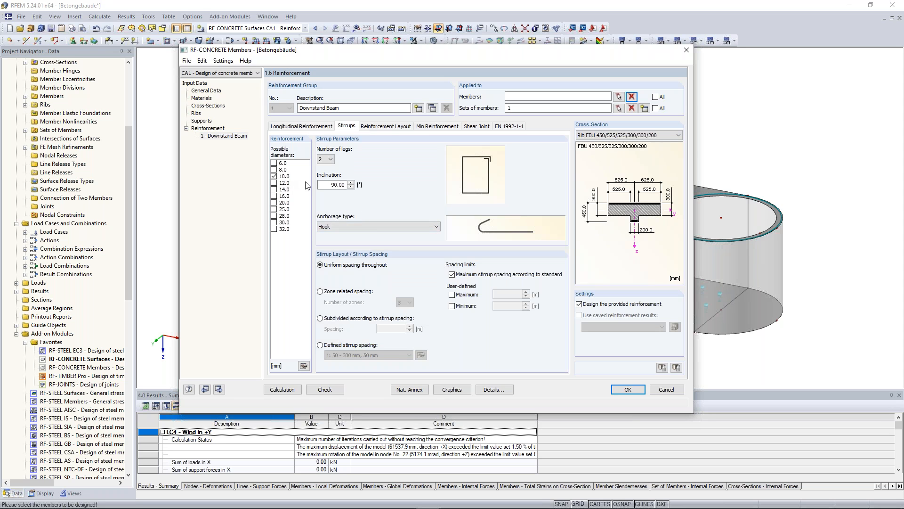
double_click(347, 185)
left_click(326, 186)
left_click_drag(331, 184, 351, 184)
left_click(331, 185)
left_click(352, 349)
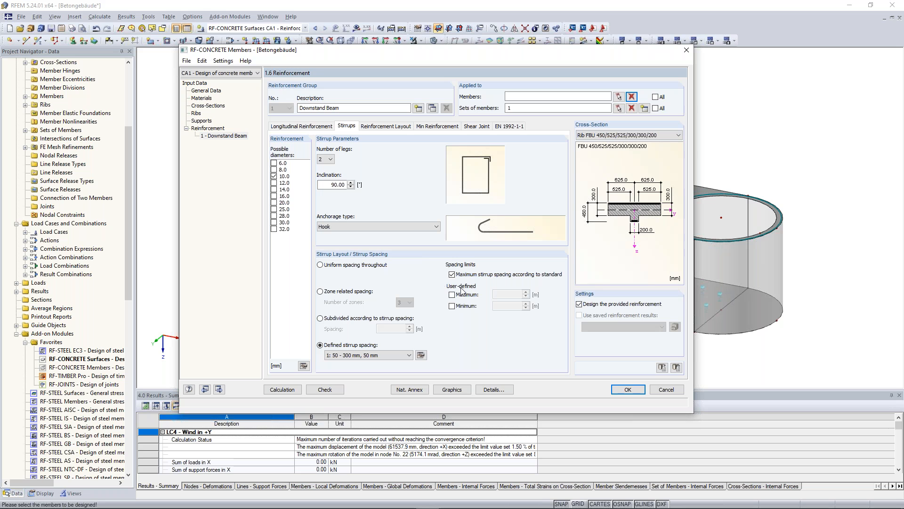
- Turn off even distribution of the reinforcement over the complete slab width for the downstand beam
left_click(385, 126)
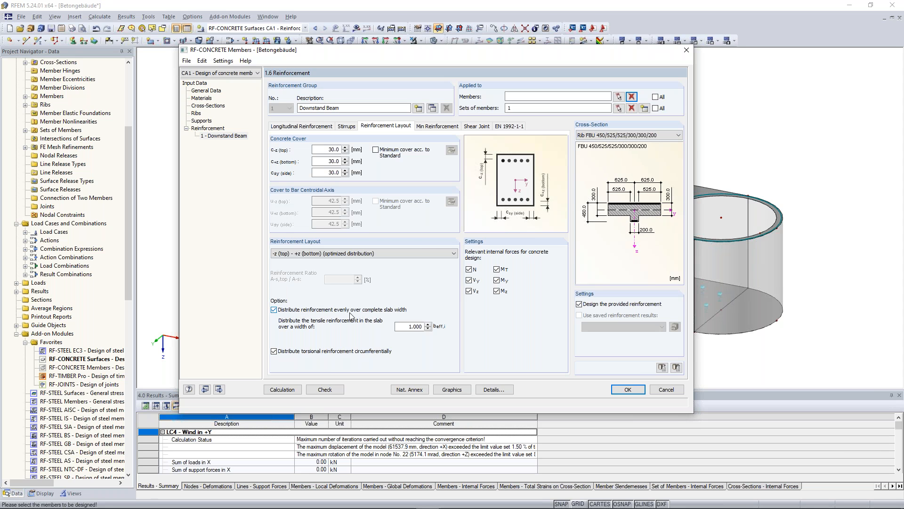
left_click(274, 310)
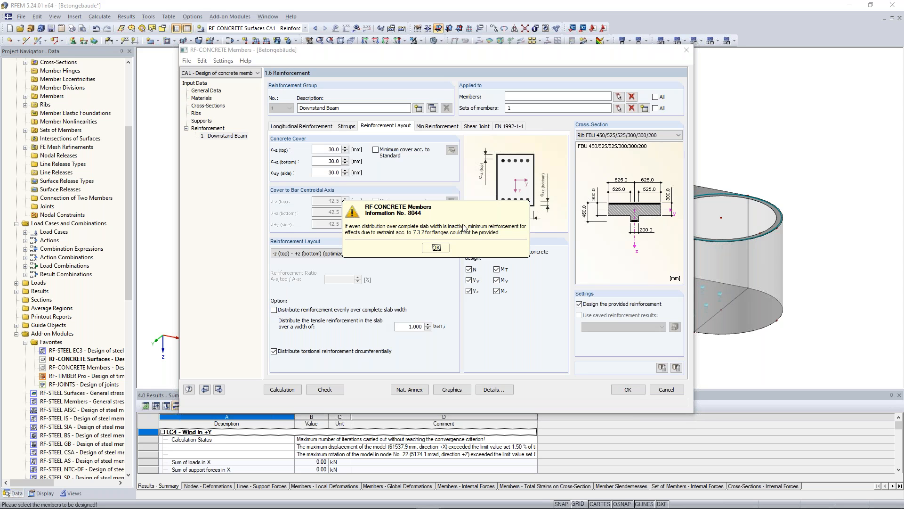
left_click(438, 252)
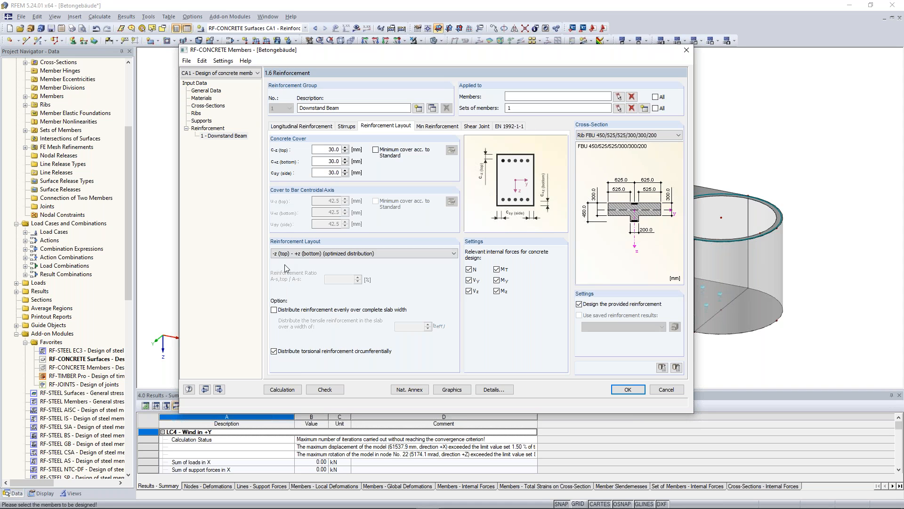
- Review the downstand beam's concrete covers, minimum reinforcement, shear joint and EN 1992-1-1 settings
left_click(330, 149)
left_click(330, 162)
left_click(331, 173)
left_click(332, 150)
left_click(327, 161)
left_click(328, 172)
left_click(325, 173)
left_click(432, 128)
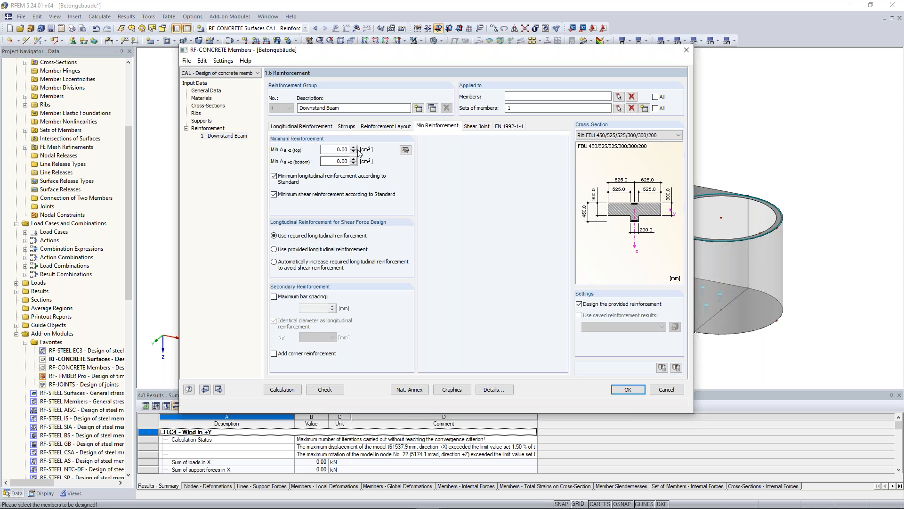
left_click(475, 127)
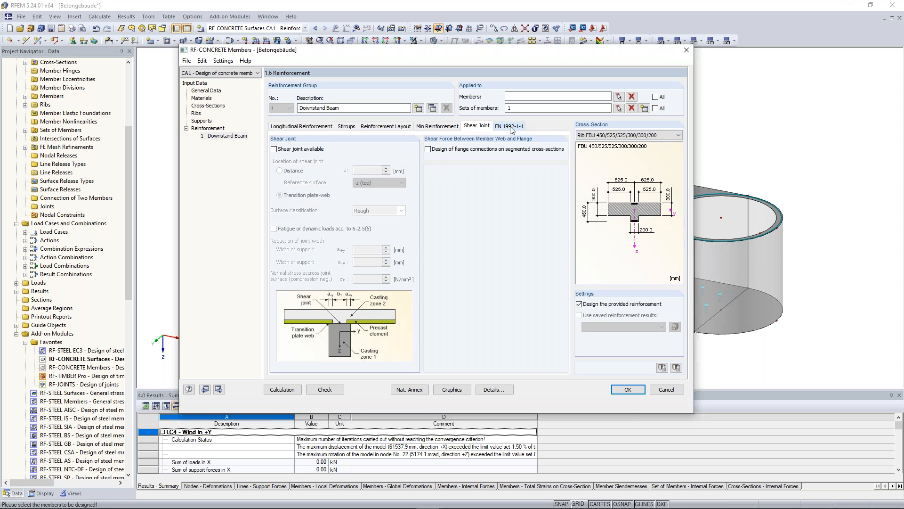
left_click(512, 126)
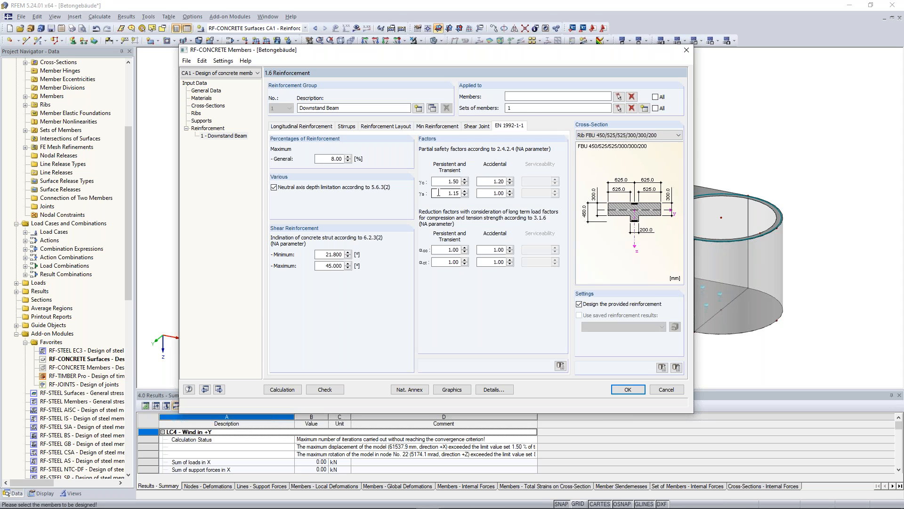
- Run the reinforcement design calculation for the downstand beam and dismiss the rendering display notification
left_click(611, 135)
left_click(611, 136)
left_click(291, 393)
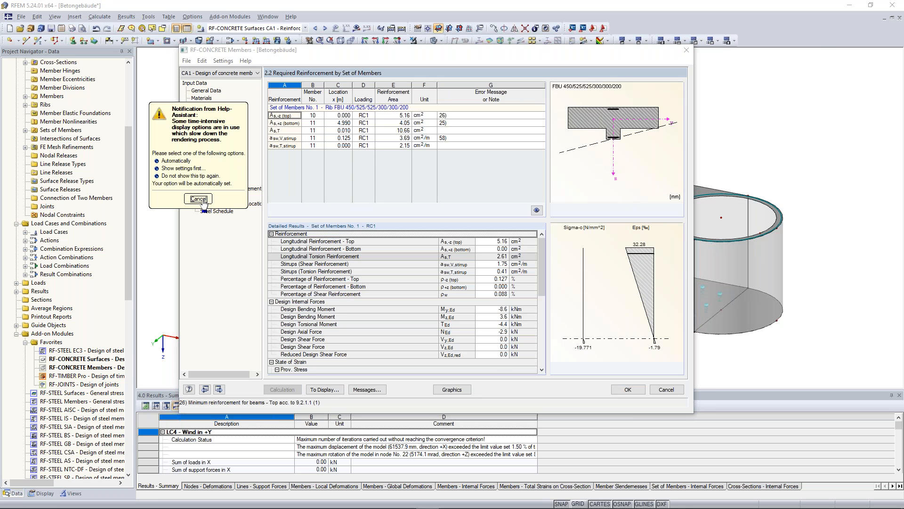
left_click(199, 198)
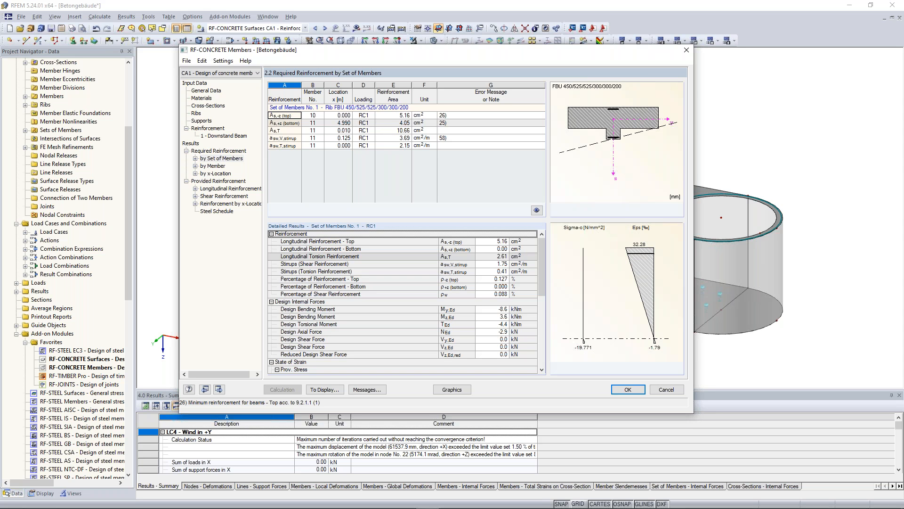
- Examine the required longitudinal, torsional and stirrup reinforcement of set of members 1 and its detailed results
left_click(385, 115)
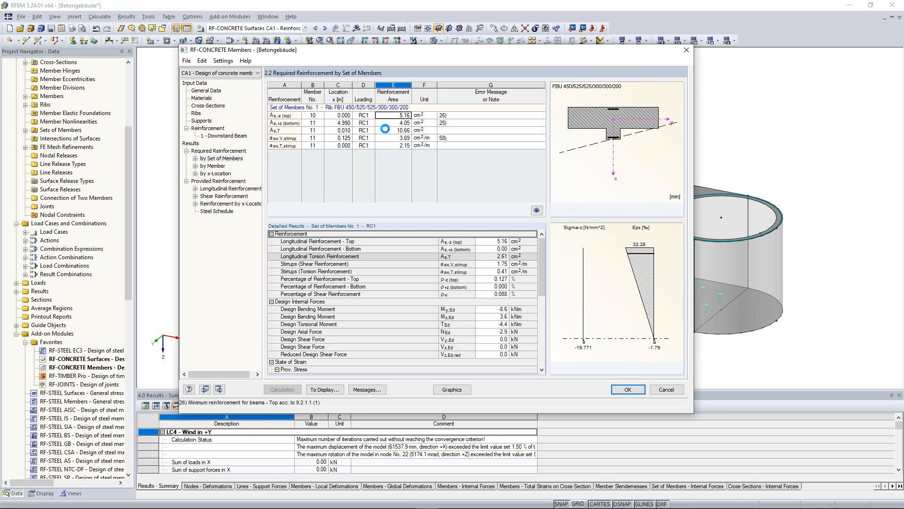
left_click(385, 128)
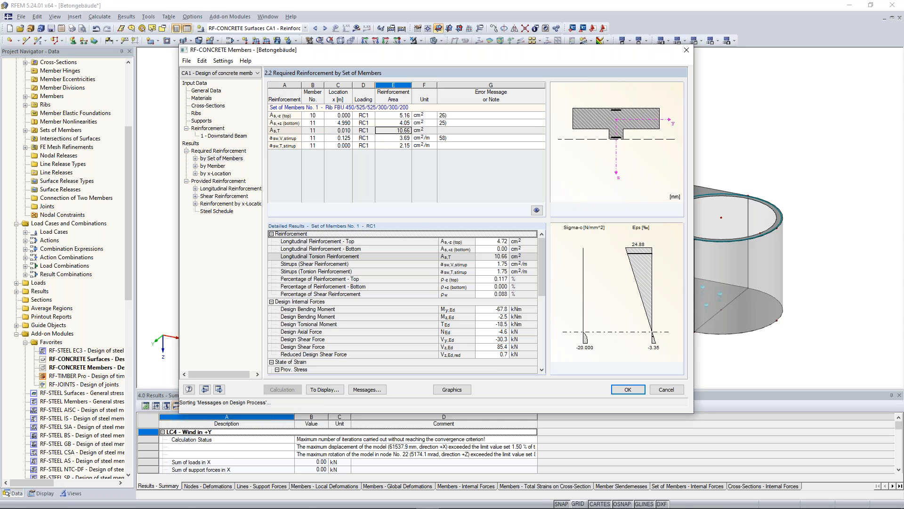
left_click(396, 137)
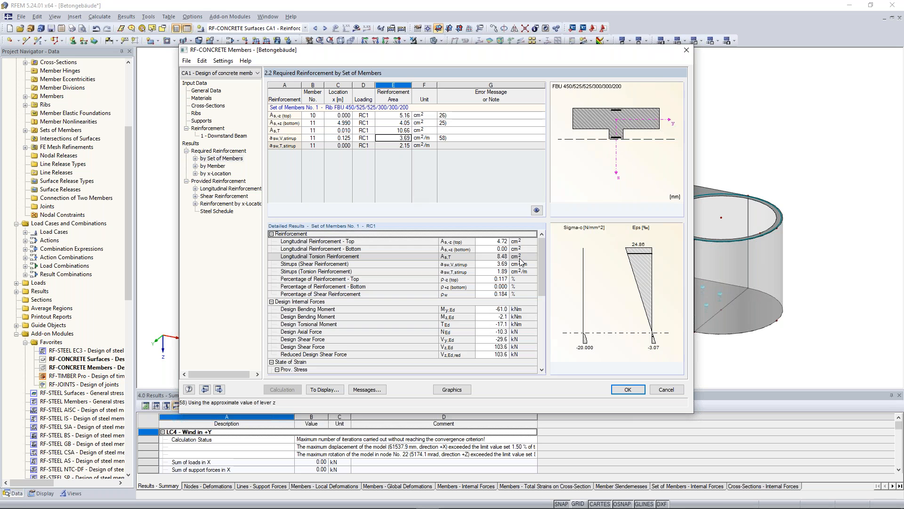
key("Down")
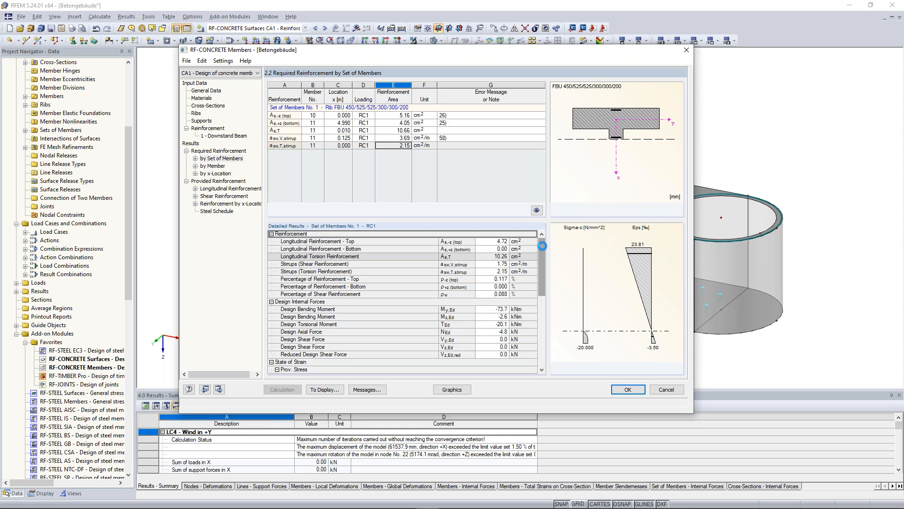
scroll(542, 282, "down", 4)
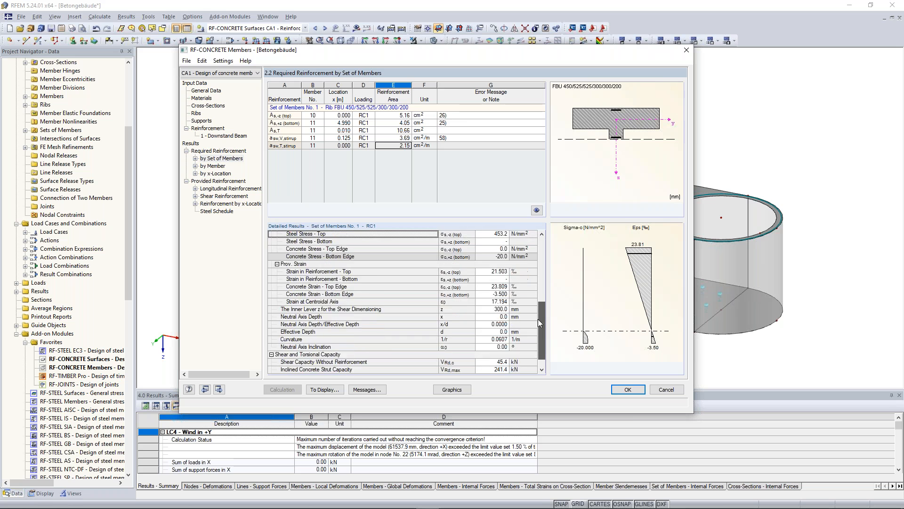
left_click_drag(540, 295, 544, 244)
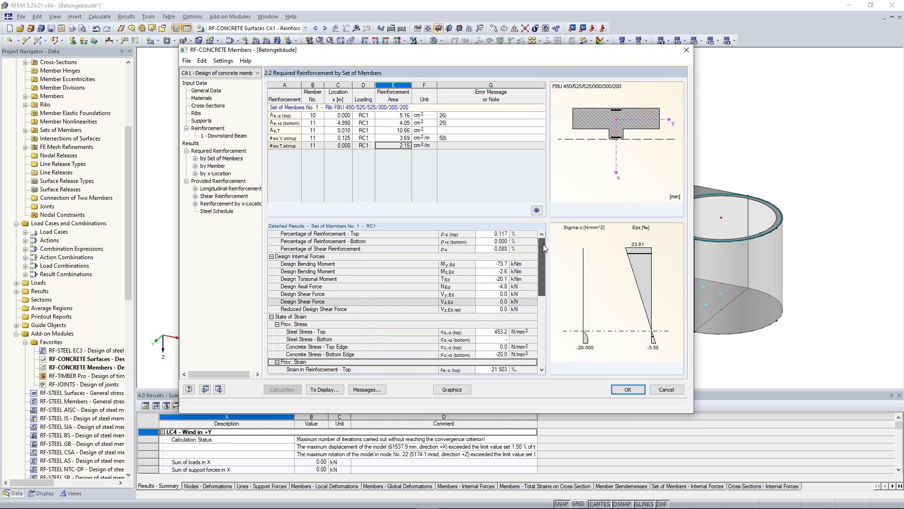
left_click_drag(544, 244, 544, 244)
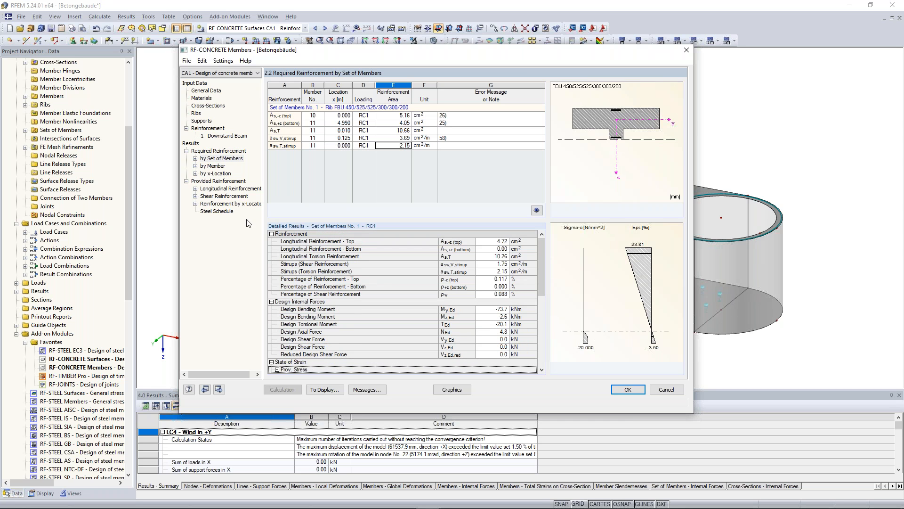
- Inspect the provided longitudinal and shear reinforcement of set of members 1 in 3D
left_click(213, 190)
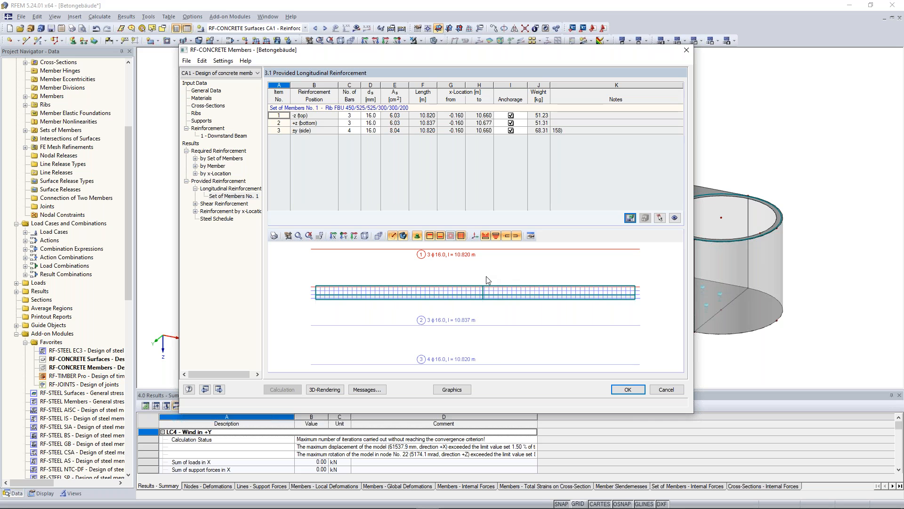
middle_click_drag(487, 280, 504, 267)
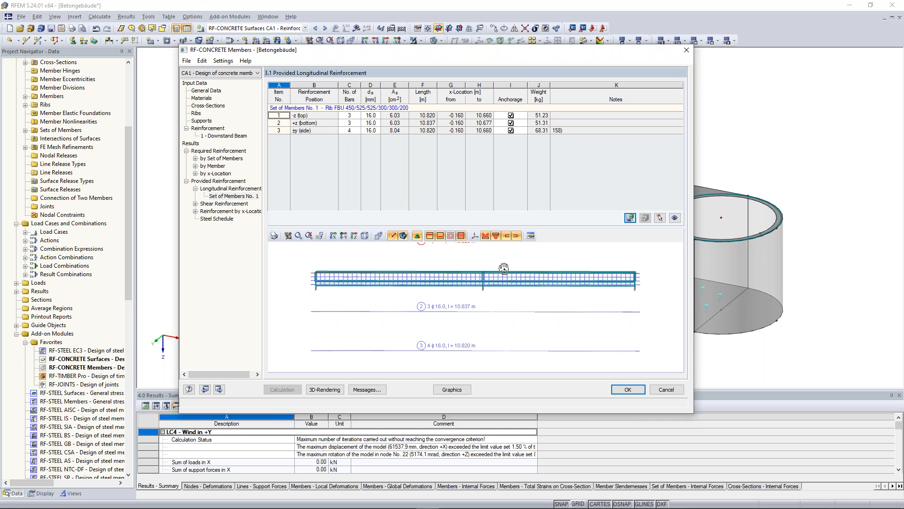
middle_click_drag(504, 268, 463, 275, "ctrl")
scroll(472, 274, "down", 4)
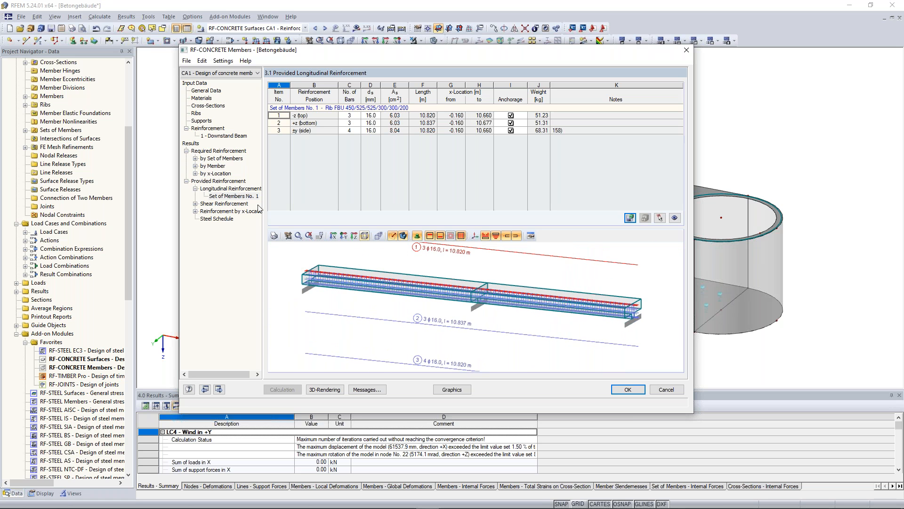
left_click(202, 205)
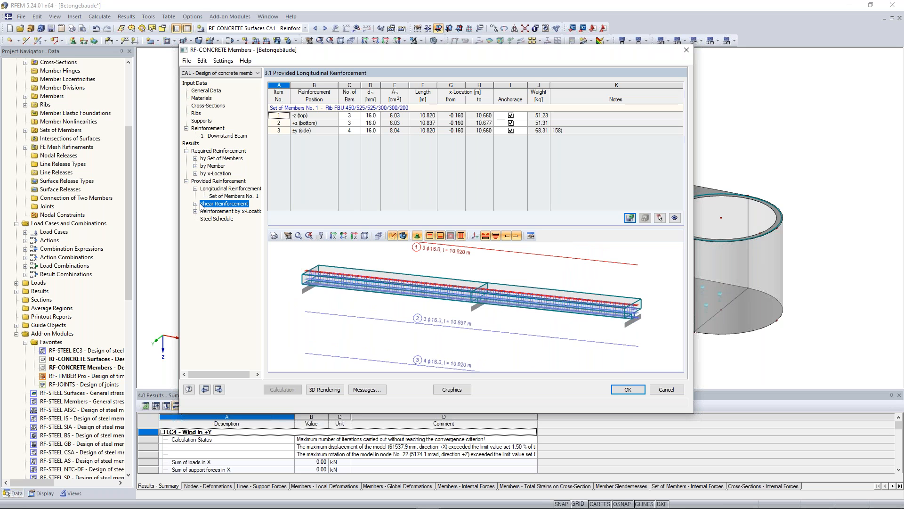
middle_click_drag(596, 315, 551, 331, "ctrl")
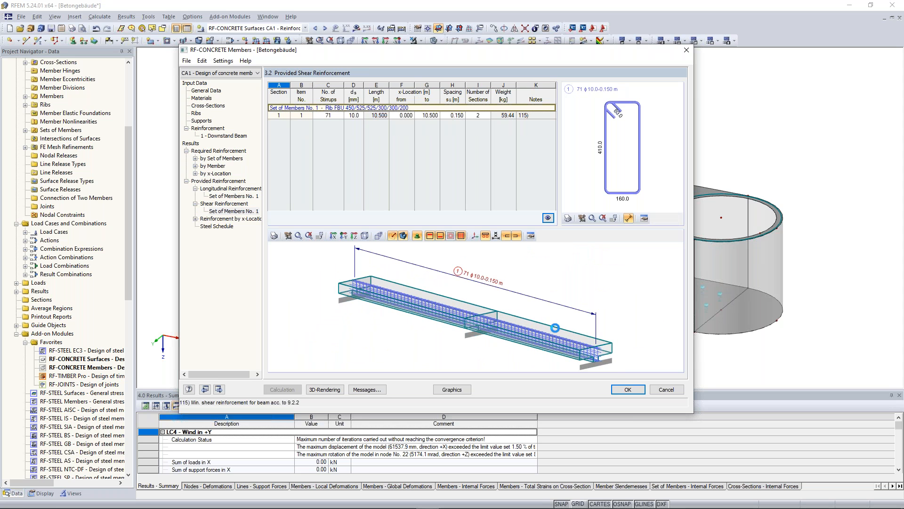
- Show the downstand beam design results on the model, including the provided top and bottom reinforcement, and examine them from several angles
left_click(454, 390)
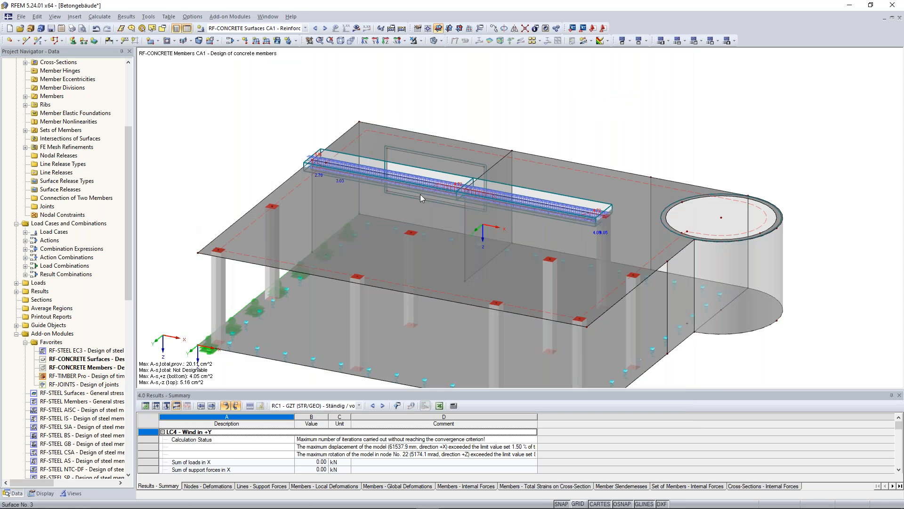
middle_click_drag(552, 139, 613, 214, "ctrl")
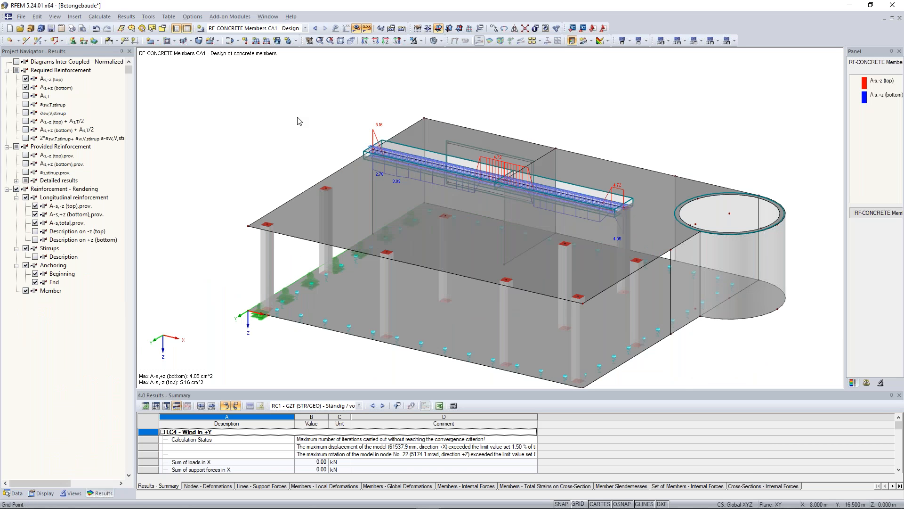
middle_click_drag(297, 121, 447, 158, "ctrl")
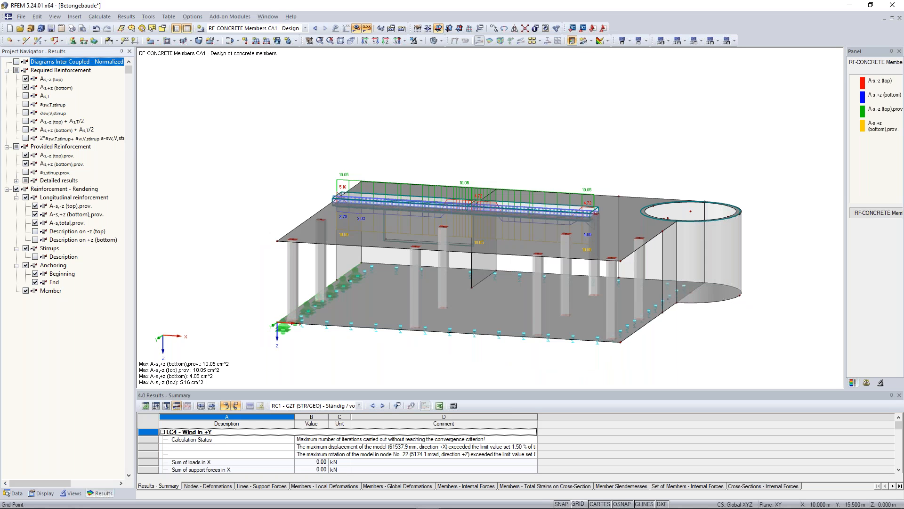
middle_click_drag(226, 167, 264, 155, "ctrl")
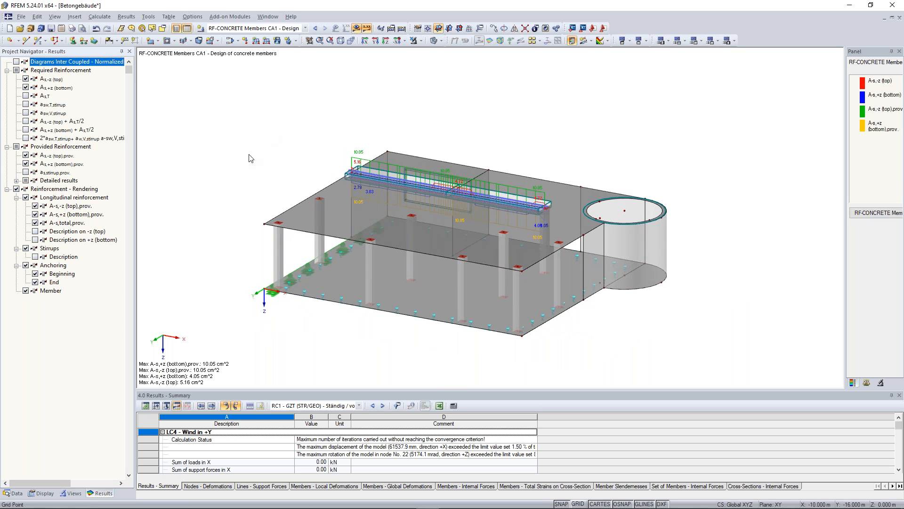
middle_click_drag(254, 159, 269, 156, "ctrl")
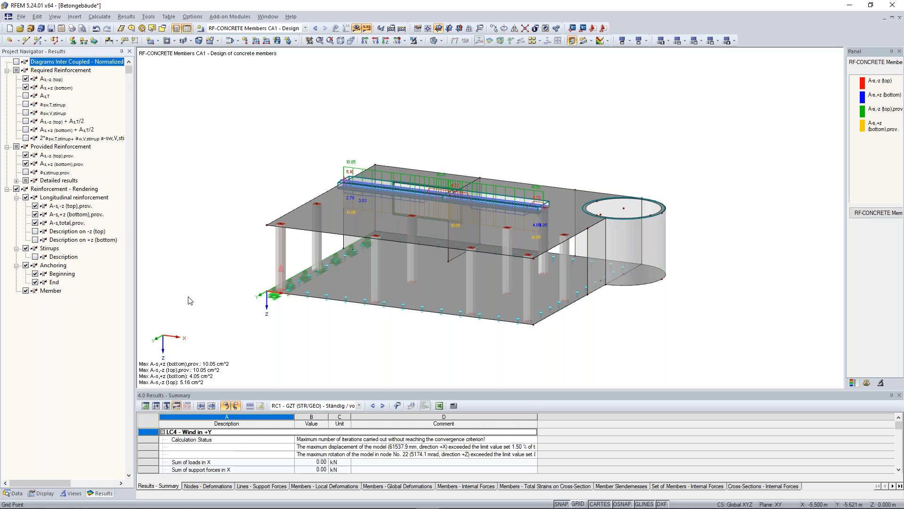
- Reopen the concrete member design and create a new design case named Concrete Columns
left_click(13, 493)
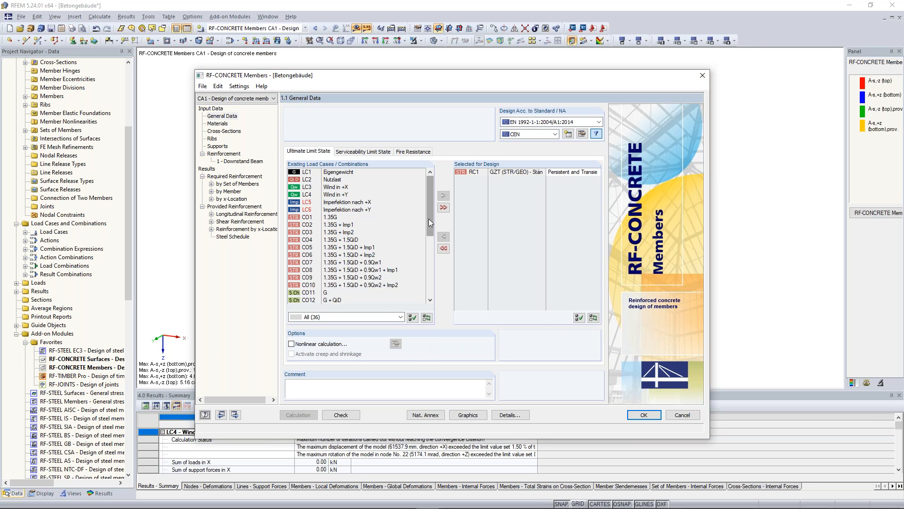
mouse_move(429, 218)
left_mouse_down()
mouse_move(428, 231)
mouse_move(427, 213)
left_mouse_up()
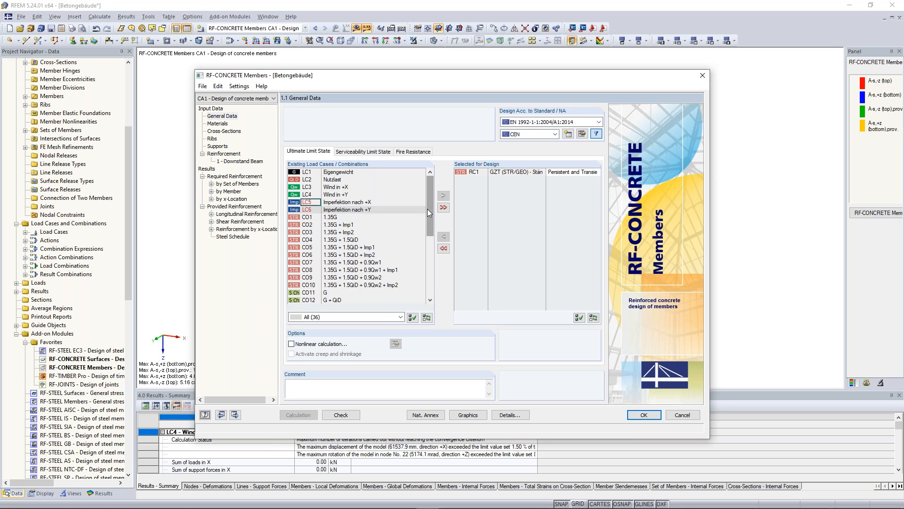
left_click(203, 87)
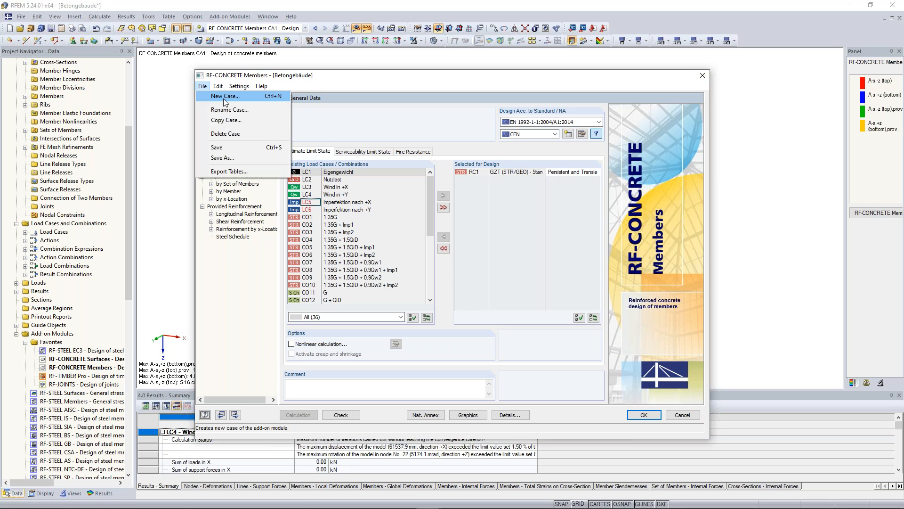
left_click(223, 97)
left_click(406, 251)
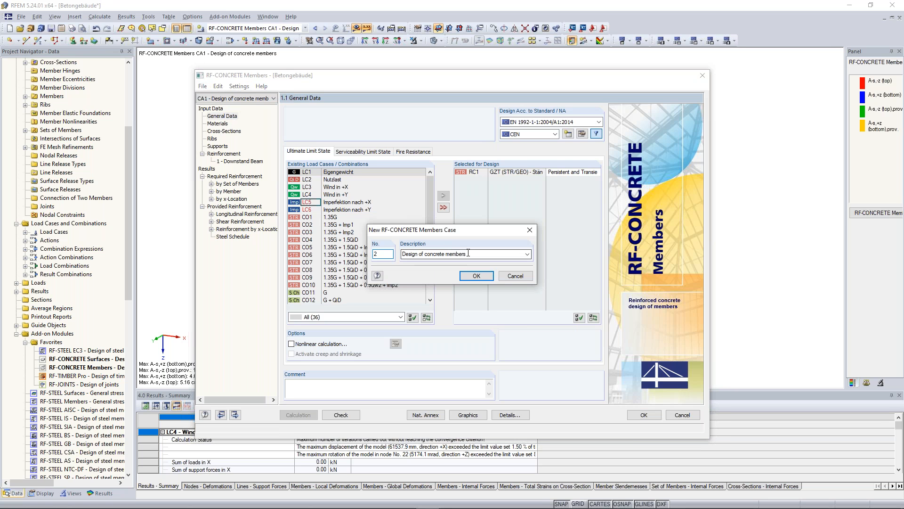
type("Concrete Columns")
left_click(476, 276)
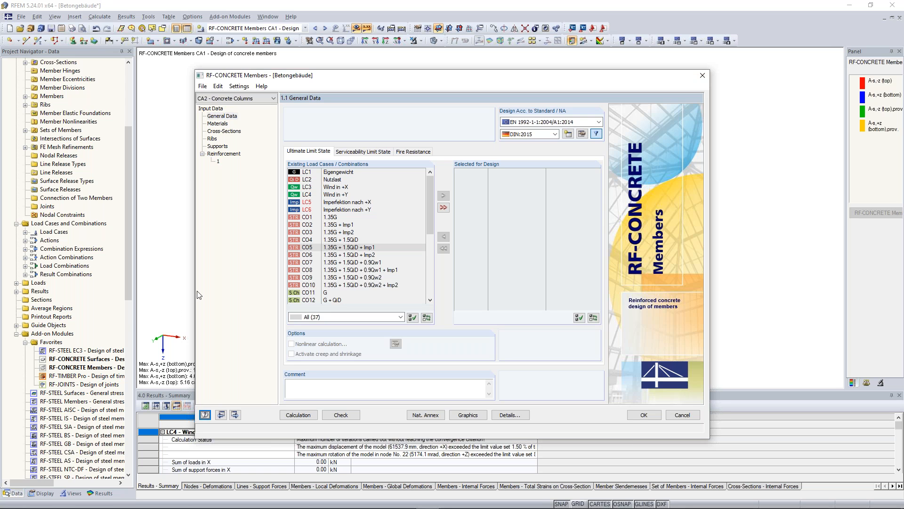
- Set the National Annex to CEN and select result combination RC1 for the ultimate limit state design of the columns
left_click(555, 134)
left_click(550, 148)
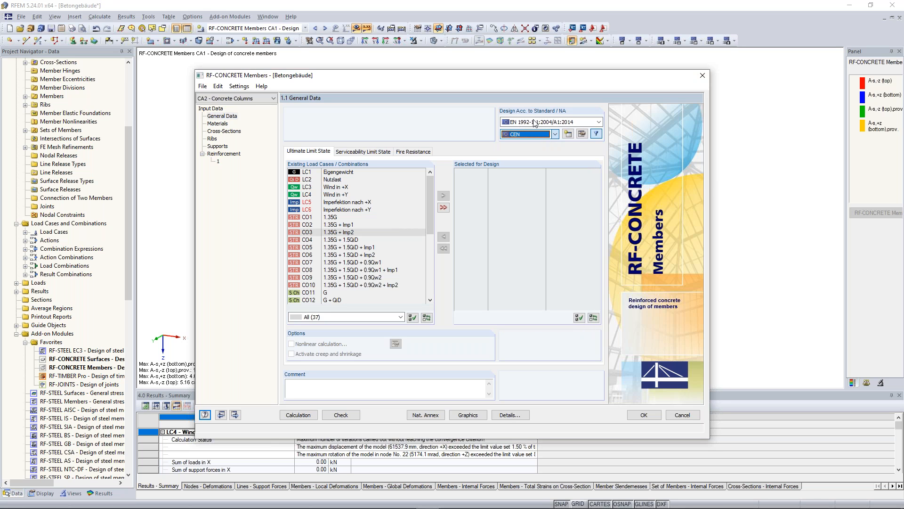
left_click_drag(429, 217, 428, 284)
left_click(372, 285)
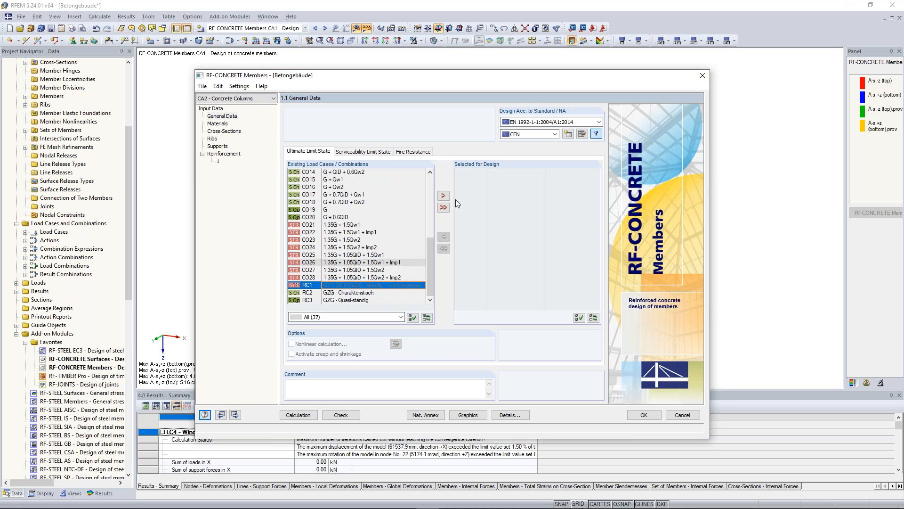
left_click(445, 196)
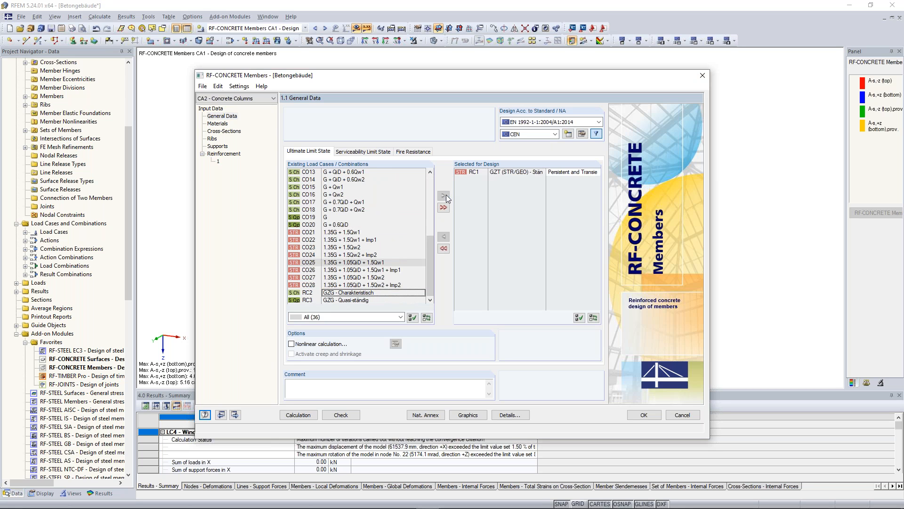
- Activate nonlinear calculation with creep and shrinkage for the column design, and review its materials, cross-sections, ribs and supports
left_click(314, 345)
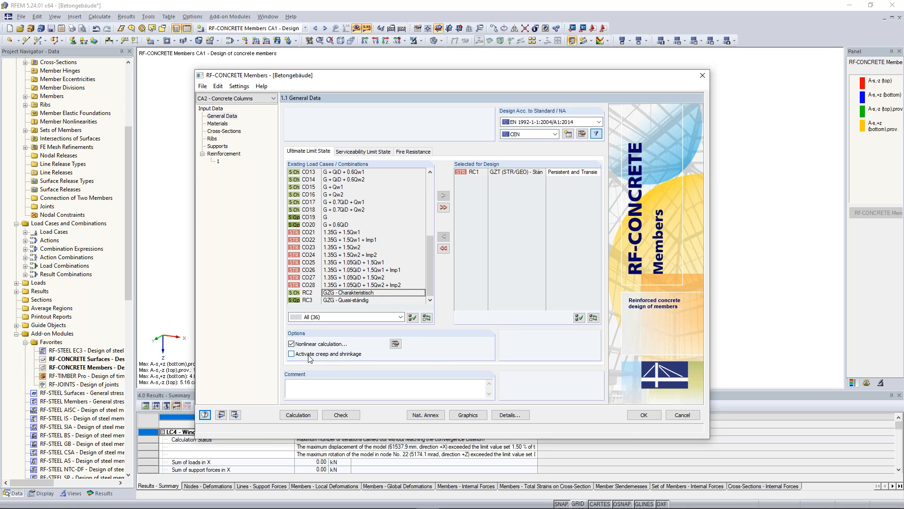
left_click(291, 355)
left_click(218, 123)
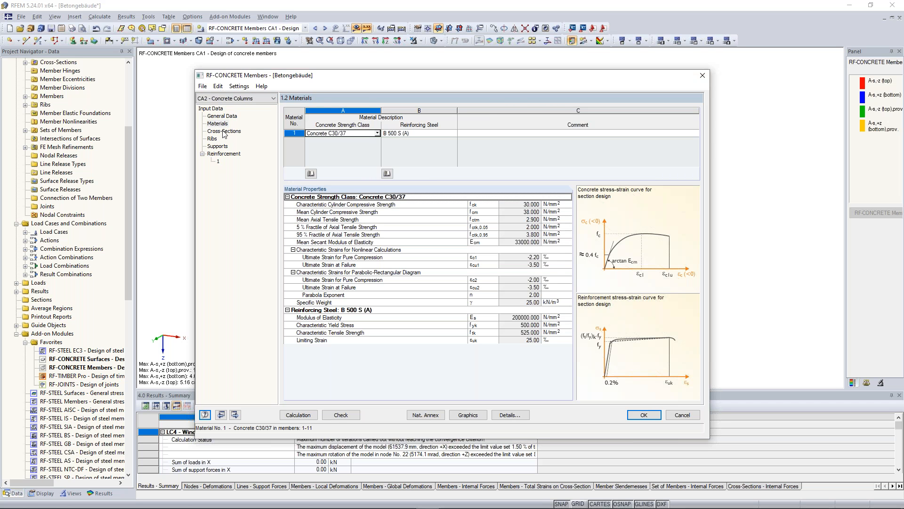
left_click(223, 132)
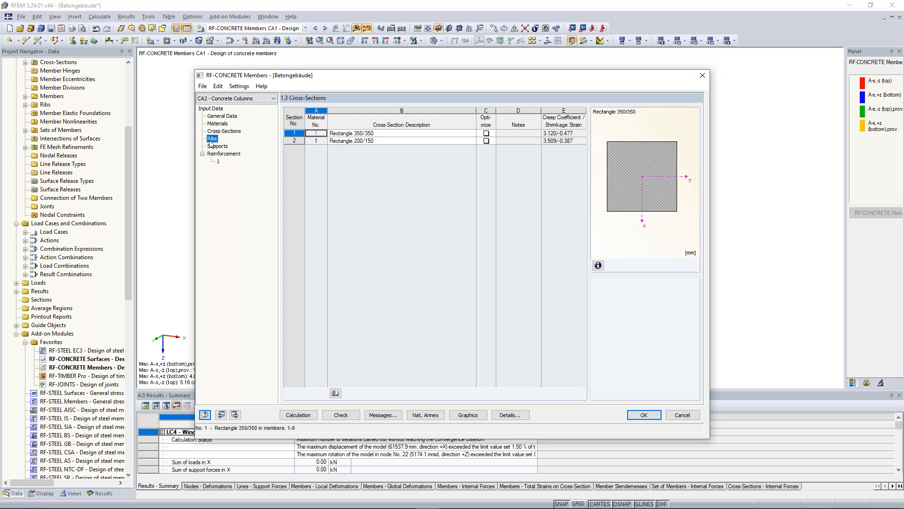
left_click(212, 139)
left_click(219, 146)
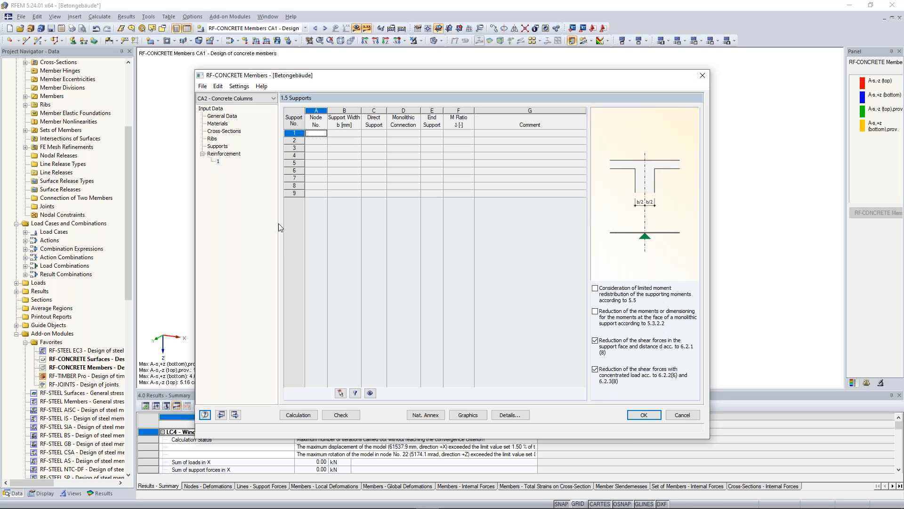
- Permit 25 mm longitudinal bars in addition to 20 mm and describe the reinforcement group as Concrete Columns
key("F3")
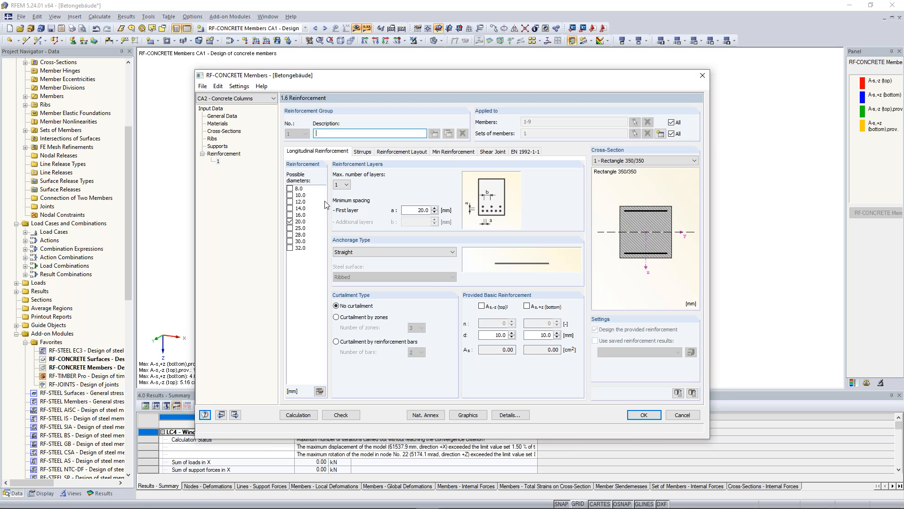
left_click(290, 228)
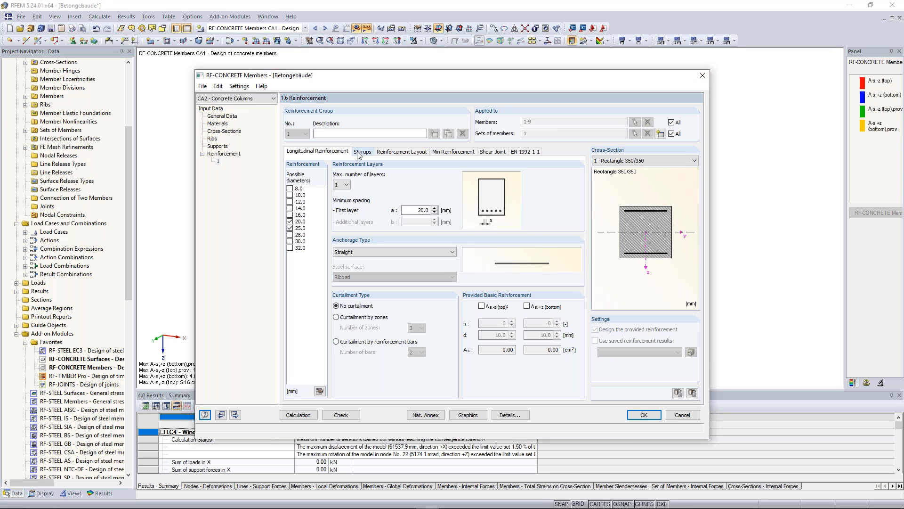
left_click(672, 134)
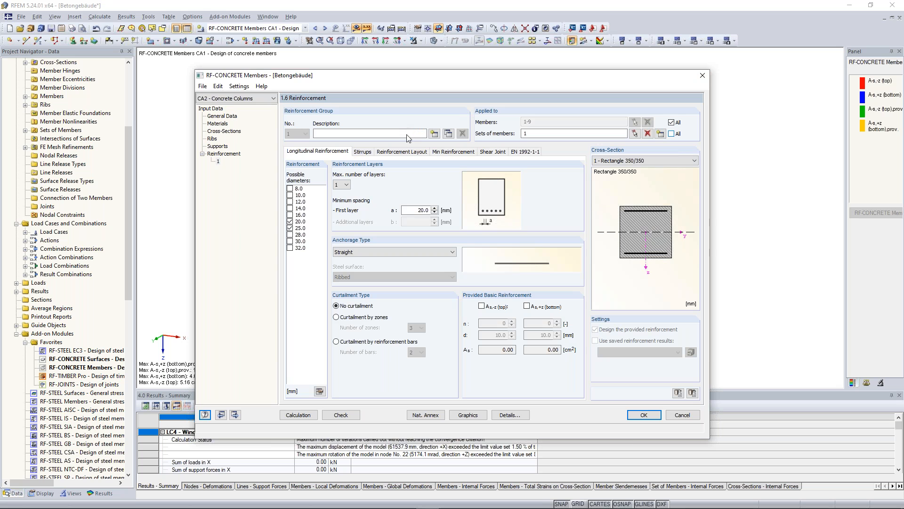
left_click(407, 134)
type("Concrete Columns")
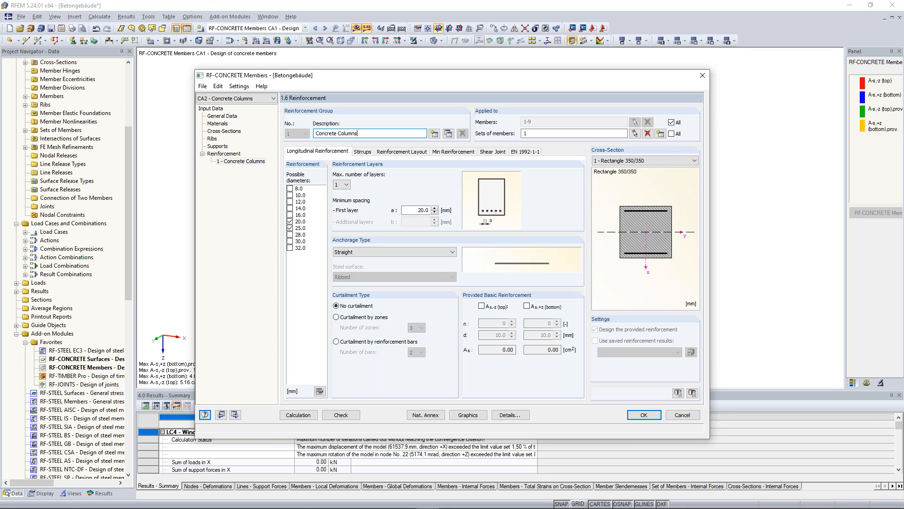
- Exclude the sets of members from the reinforcement group and clear its assignment to all members
left_click(647, 133)
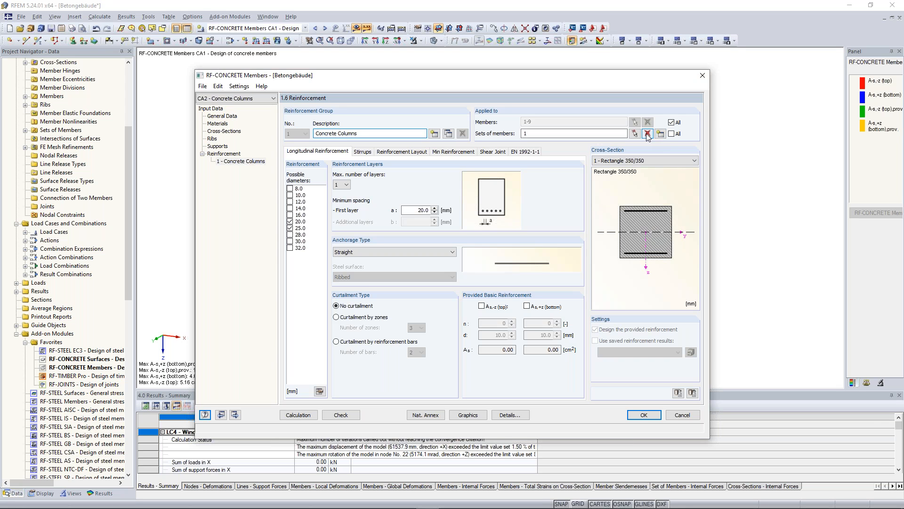
left_click(671, 123)
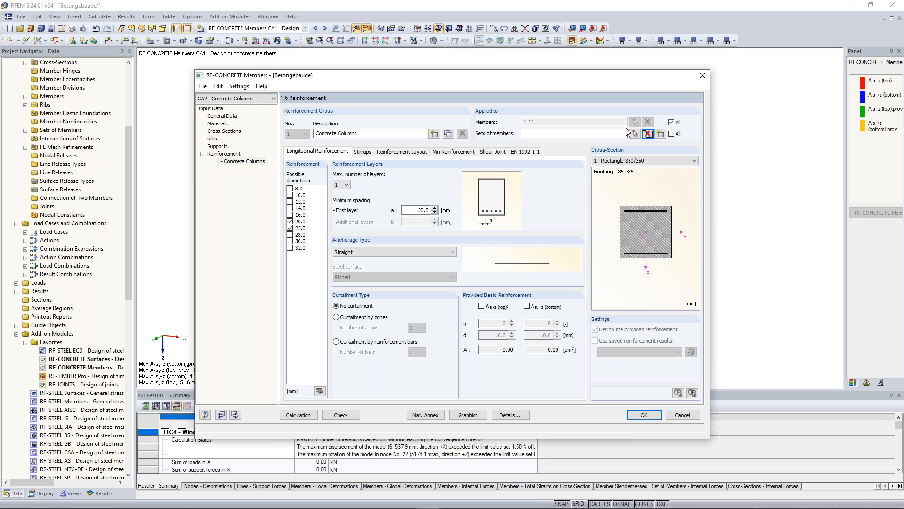
left_click(648, 122)
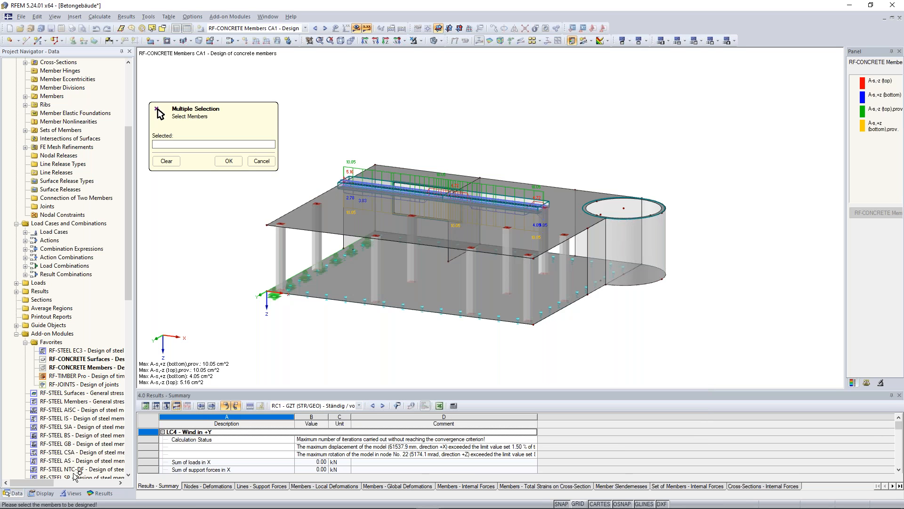
- Isolate the Rectangle 350/350 members in the model and assign columns 1-9 to the reinforcement group
left_click(73, 494)
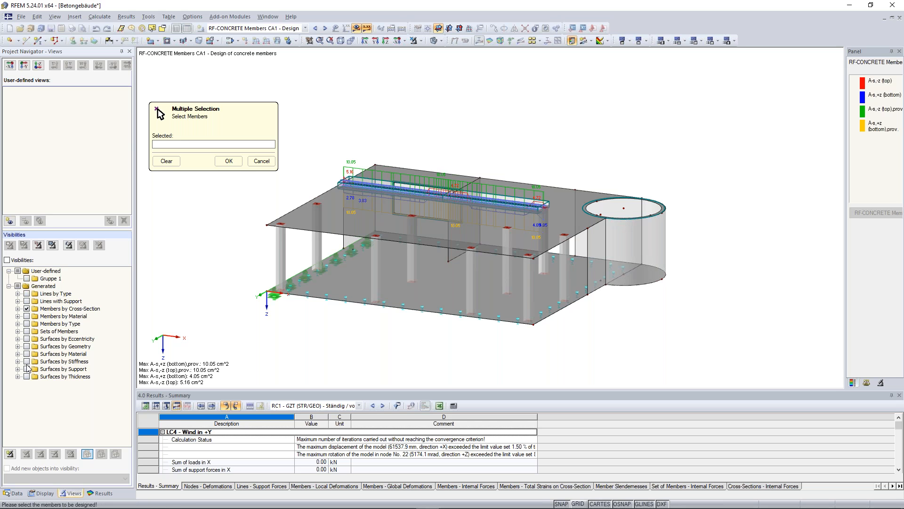
left_click(17, 308)
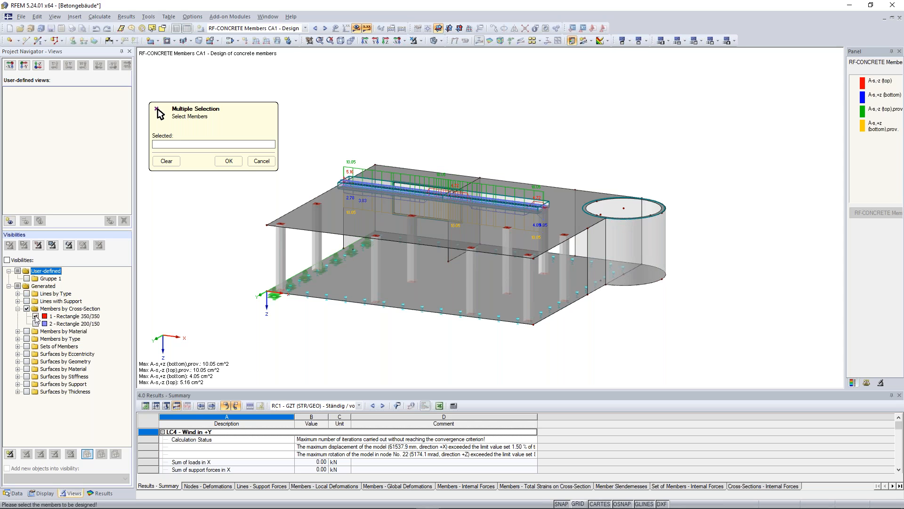
left_click(35, 316)
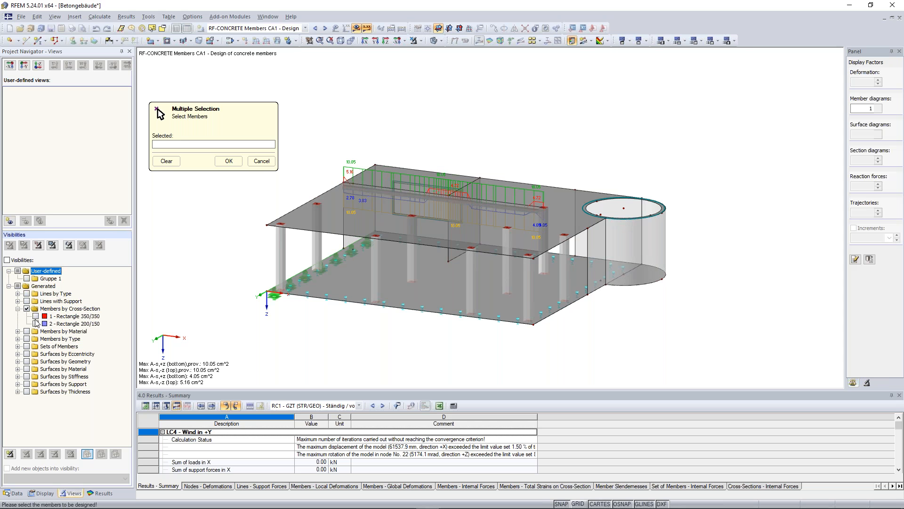
left_click(37, 323)
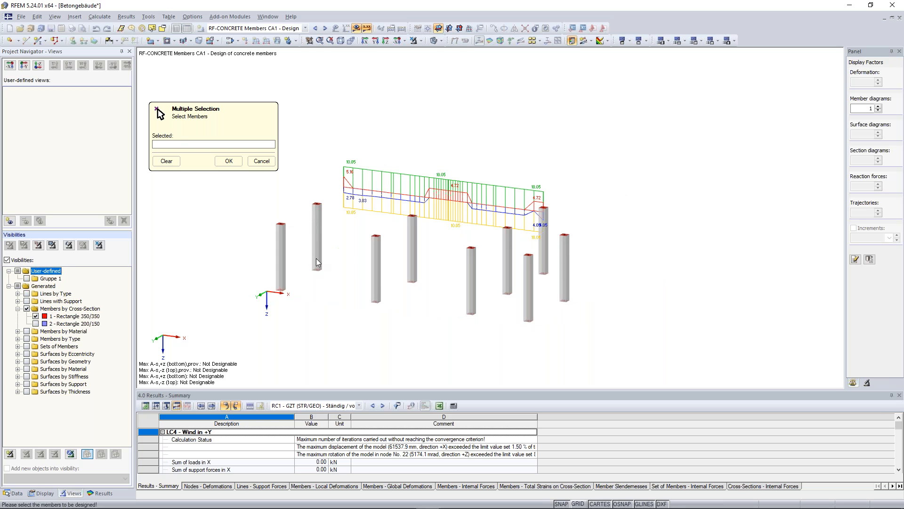
scroll(495, 272, "down", 1)
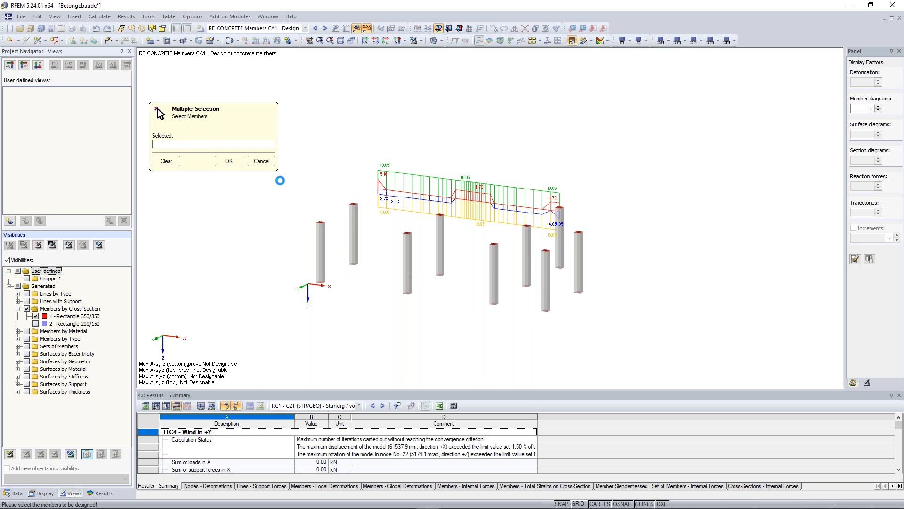
left_click_drag(284, 174, 663, 345)
left_click(256, 161)
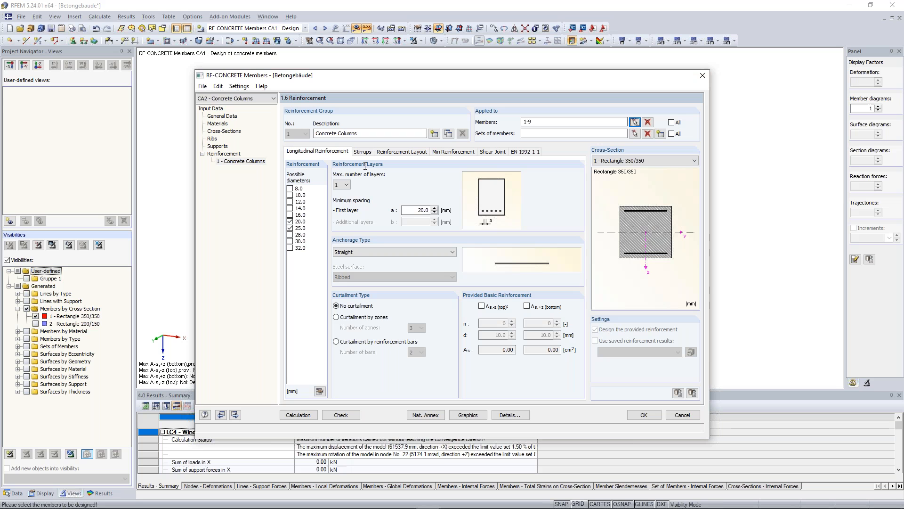
- Use the defined stirrup spacing 50 - 300 mm, 50 mm and set the reinforcement layout to In Corners (symmetrical distribution)
left_click(364, 153)
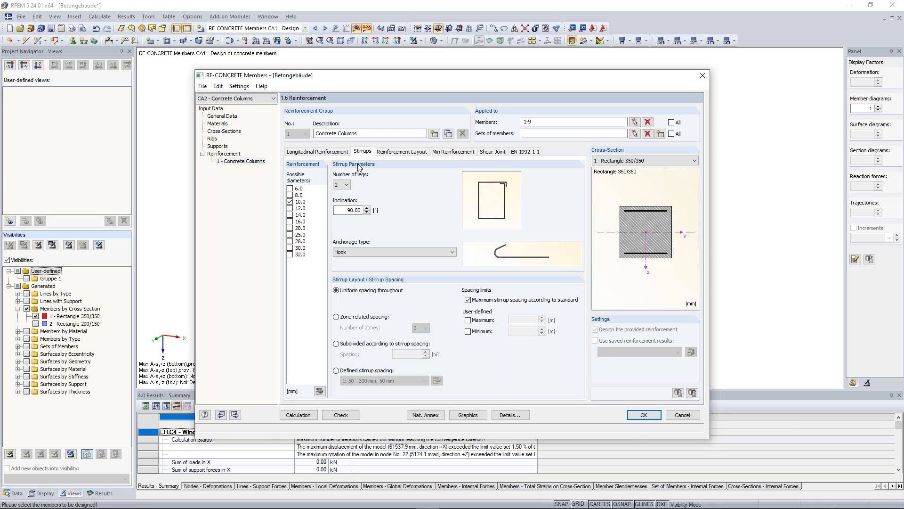
left_click(357, 371)
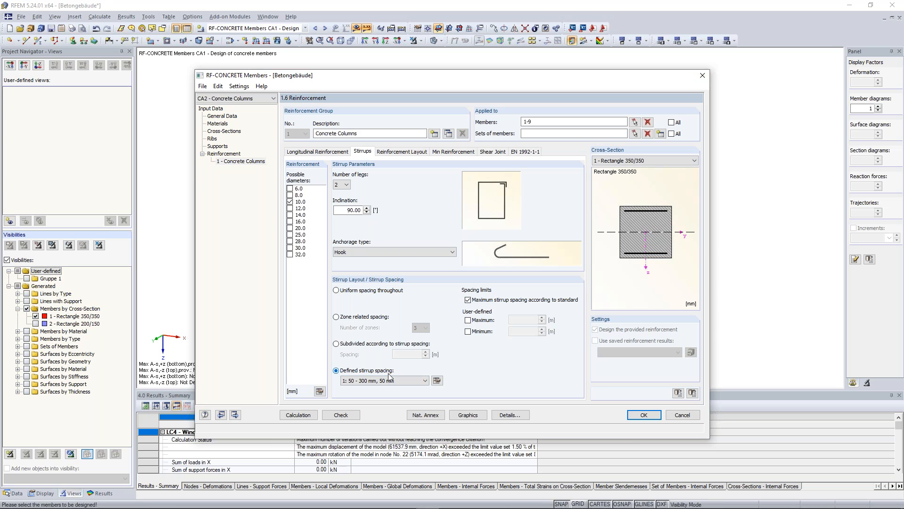
left_click(389, 151)
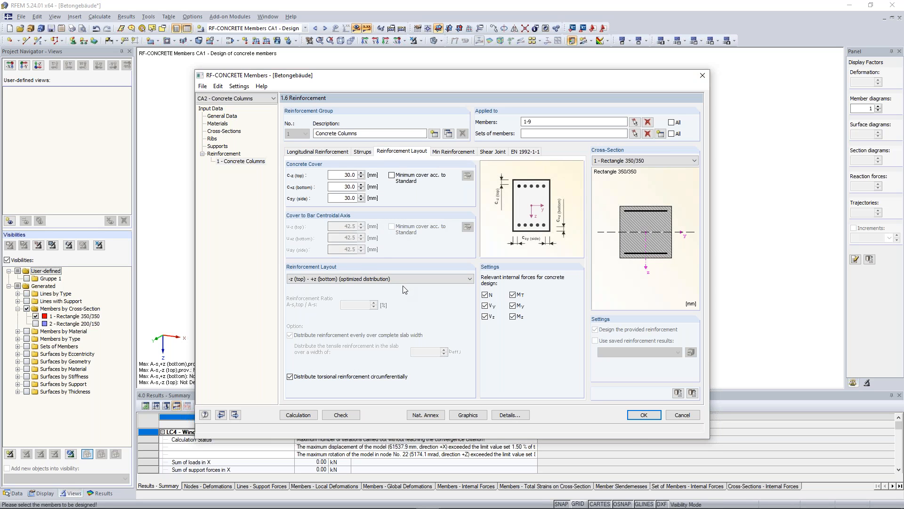
left_click(381, 279)
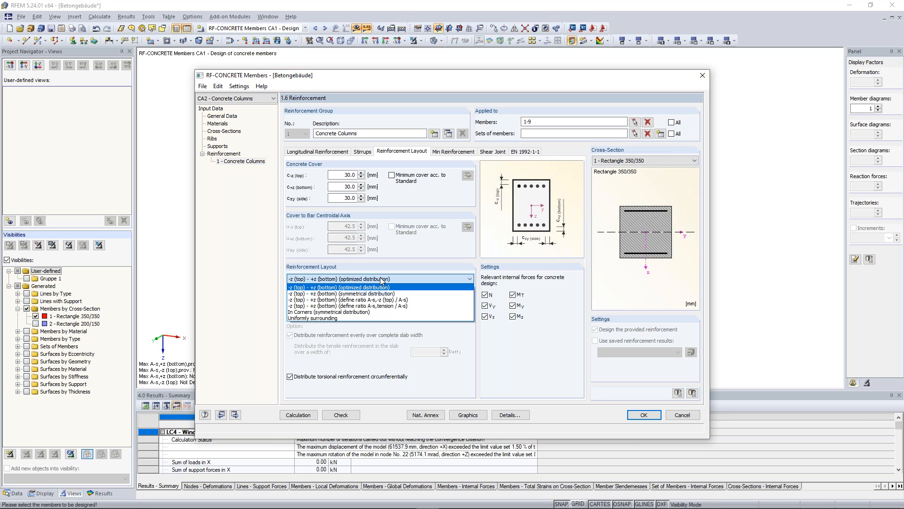
left_click(377, 311)
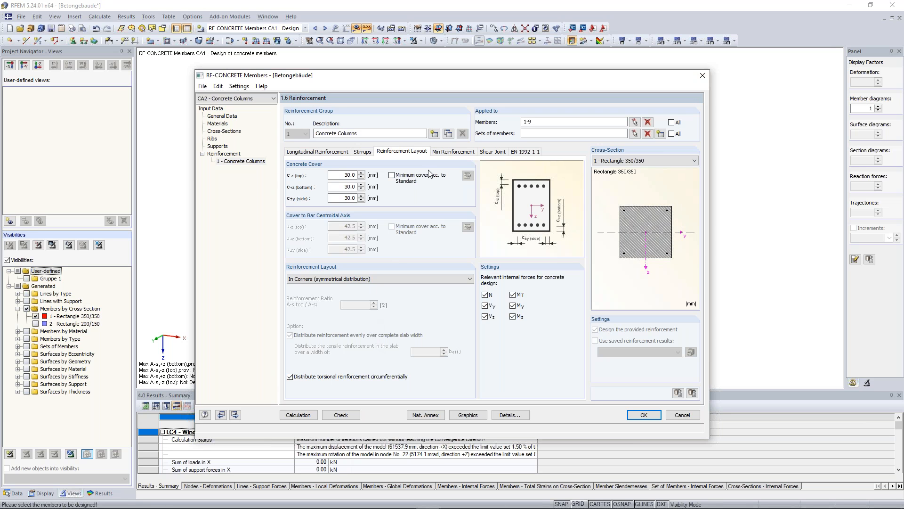
- Try to calculate the column design, and replace result combination RC1 with load combinations CO1 to CO10 for the ultimate limit state
left_click(308, 417)
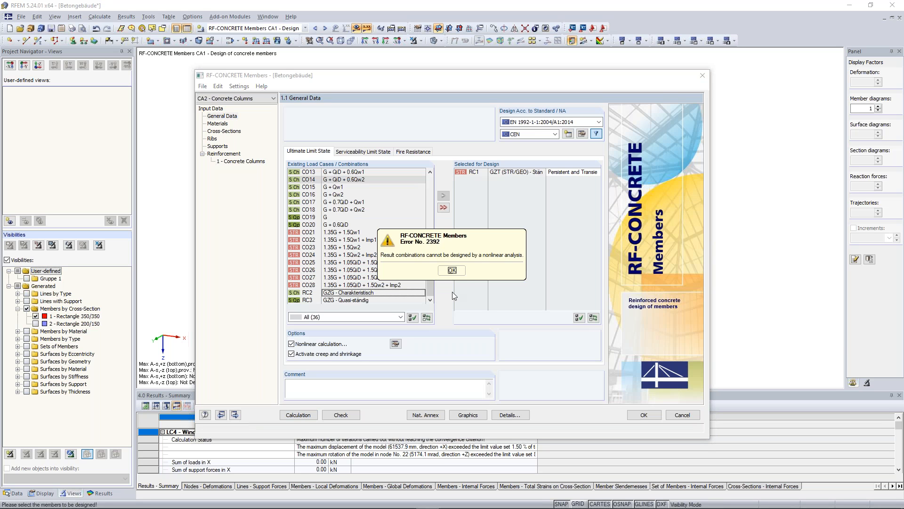
left_click(457, 273)
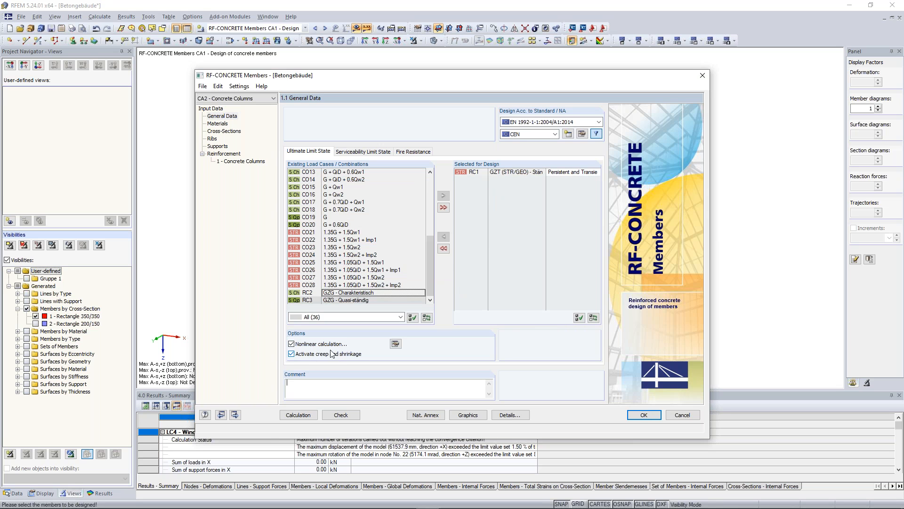
left_click(480, 172)
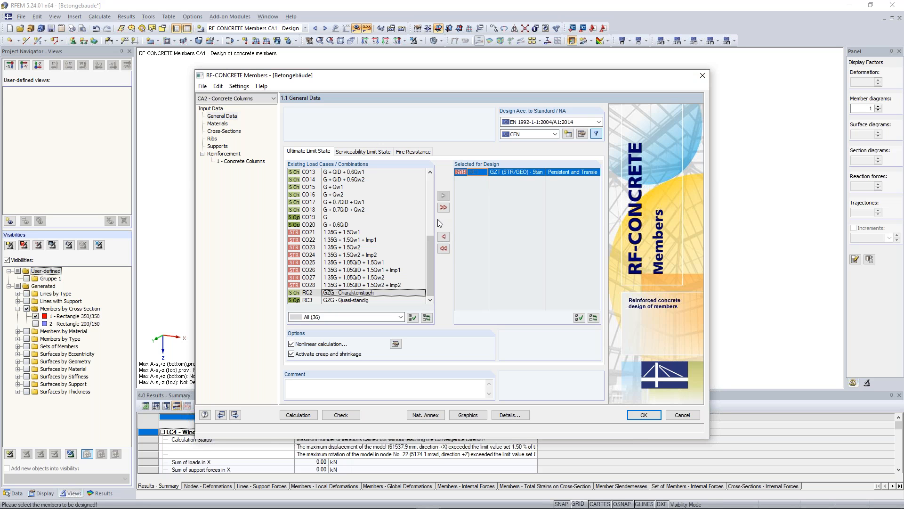
left_click(444, 244)
left_click(330, 232)
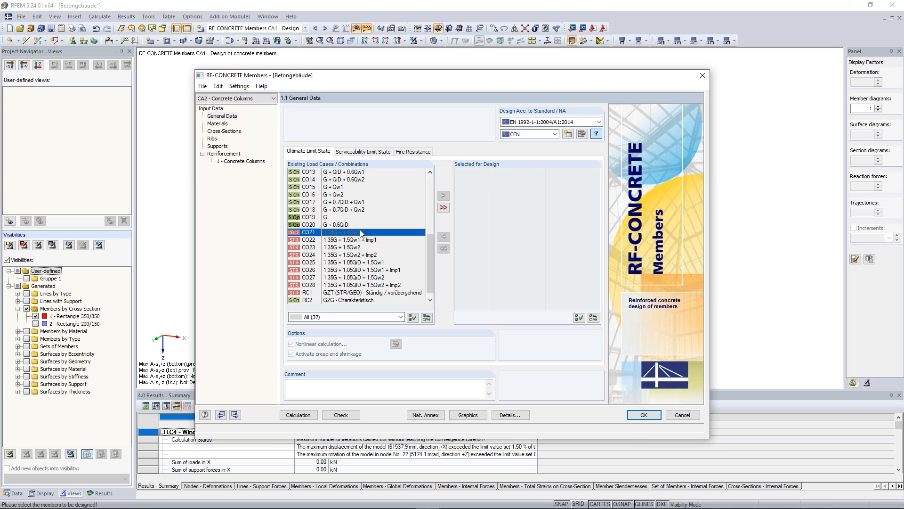
left_click_drag(431, 247, 431, 185)
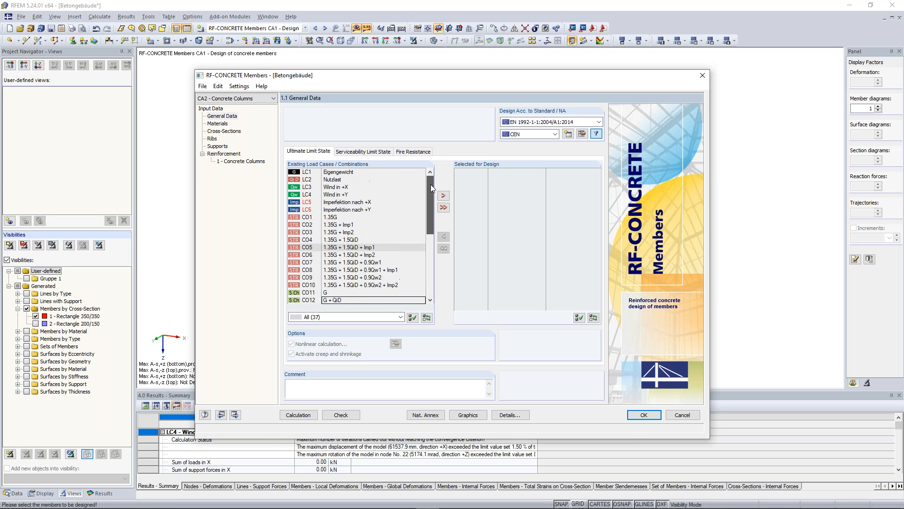
left_click(354, 217)
left_click(367, 286, "shift")
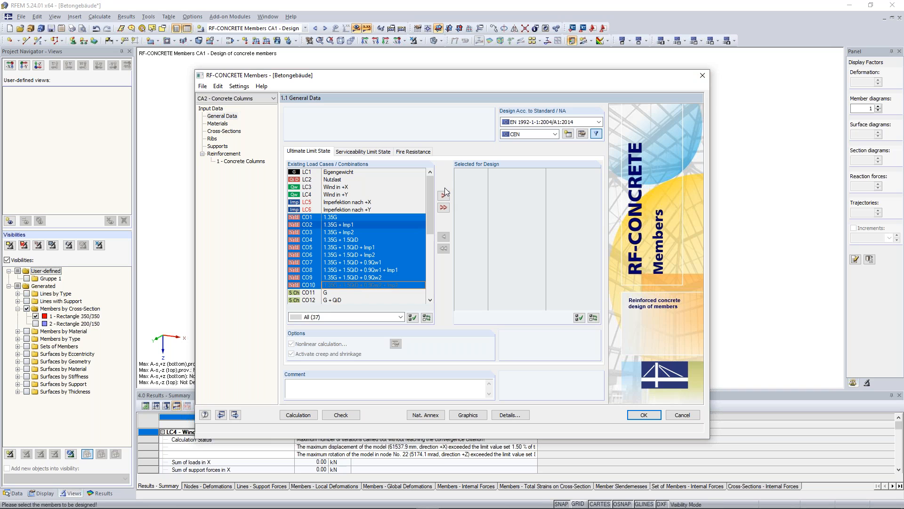
left_click(443, 194)
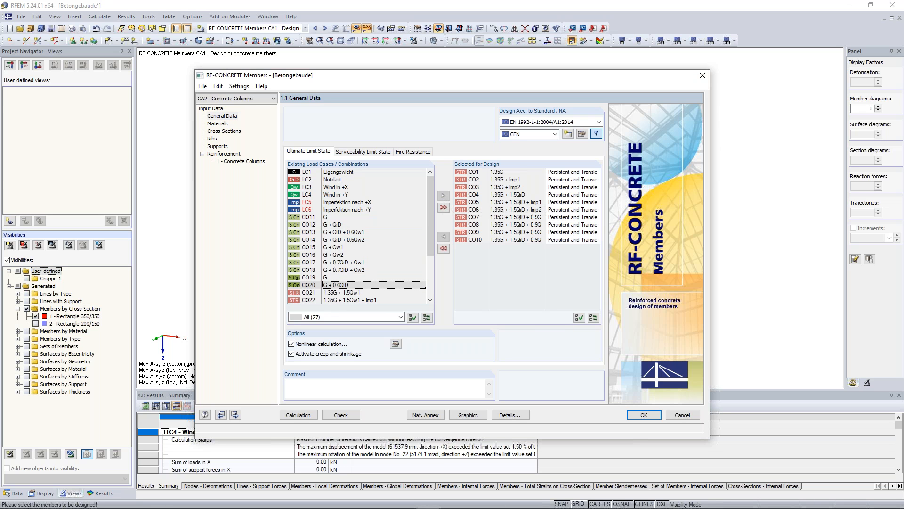
- Start the column design calculation for CO1 to CO10 and cancel it during the nonlinear calculation
left_click(299, 415)
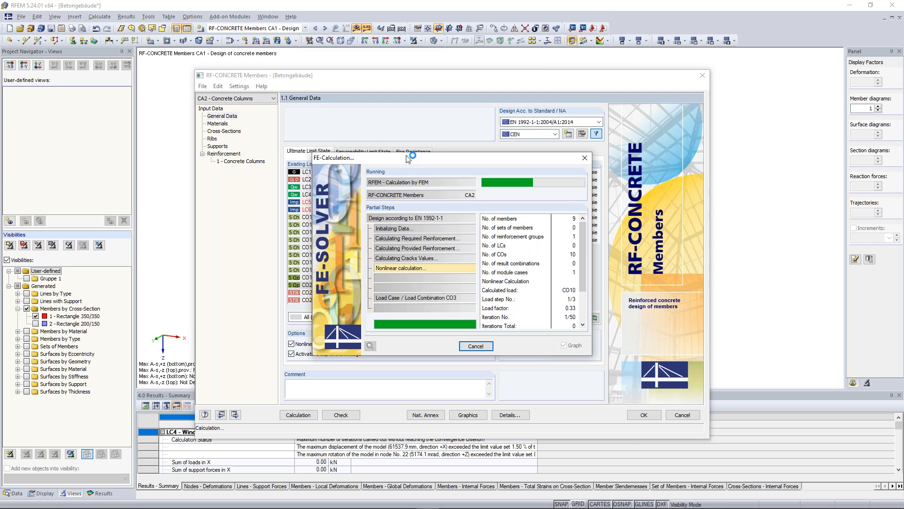
left_click_drag(411, 159, 369, 187)
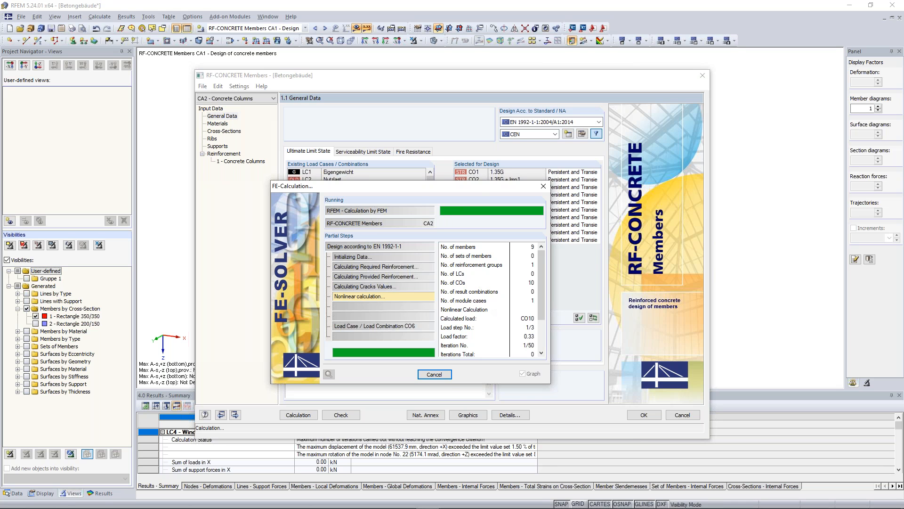
mouse_move(470, 190)
left_mouse_down()
mouse_move(463, 265)
mouse_move(467, 185)
left_mouse_up()
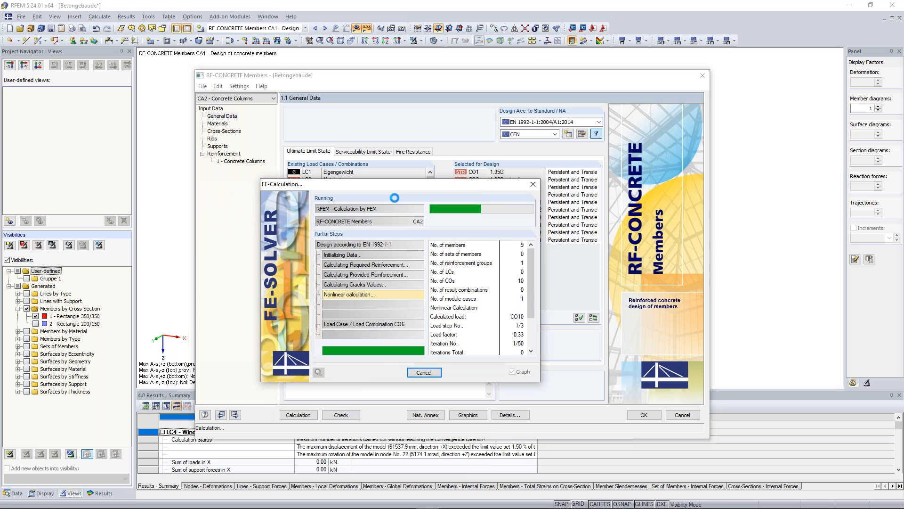
left_click_drag(467, 185, 322, 164)
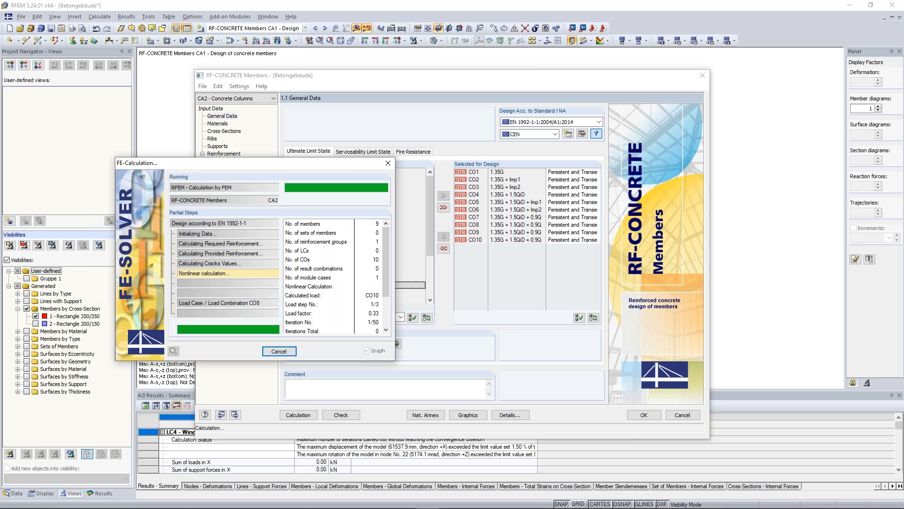
left_click_drag(357, 166, 357, 123)
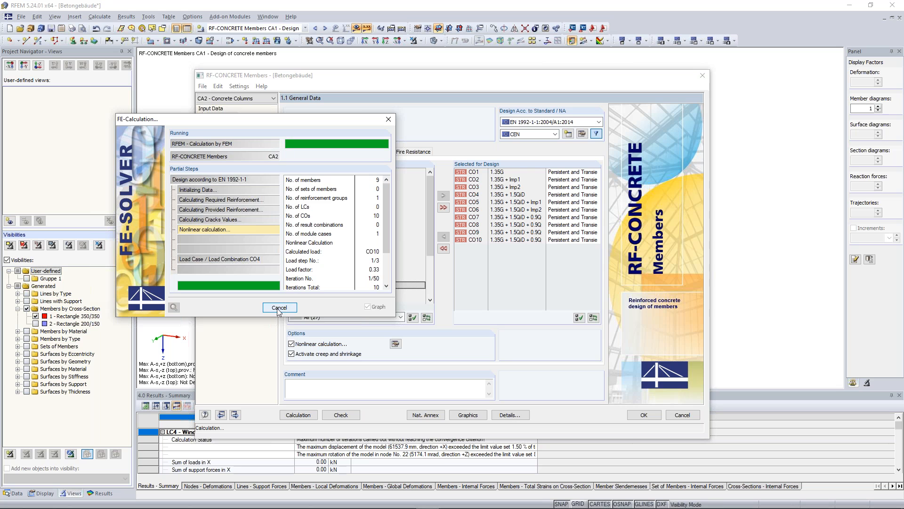
left_click(279, 308)
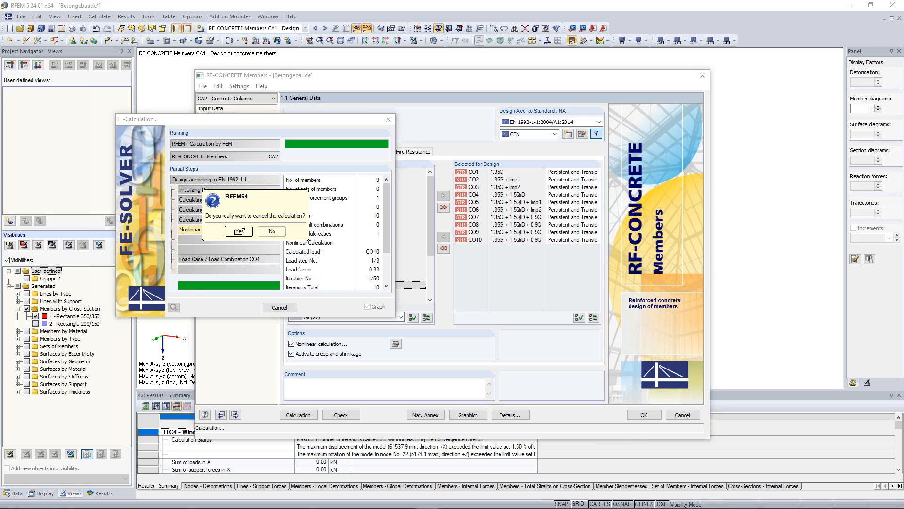
key("Return")
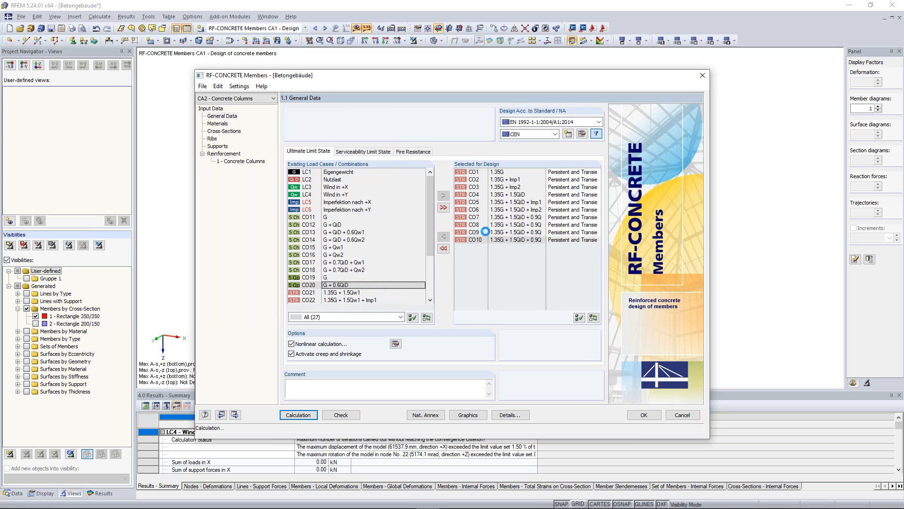
left_click(451, 277)
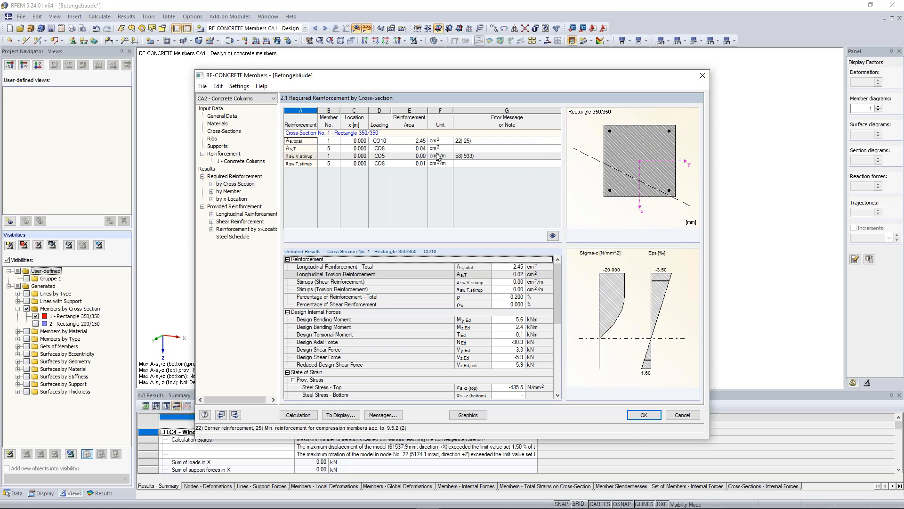
- Review the notes on the required reinforcement by cross-section and examine the provided longitudinal column reinforcement in 3D
left_click(467, 142)
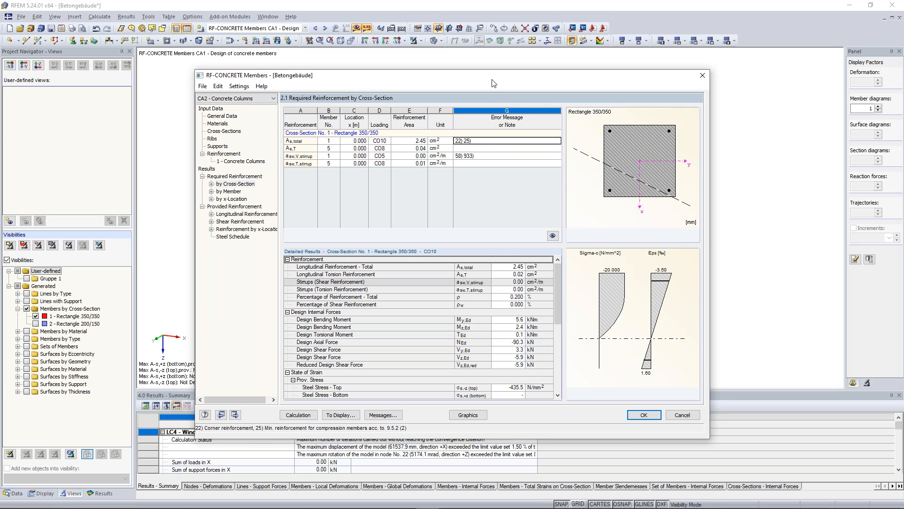
left_click(216, 217)
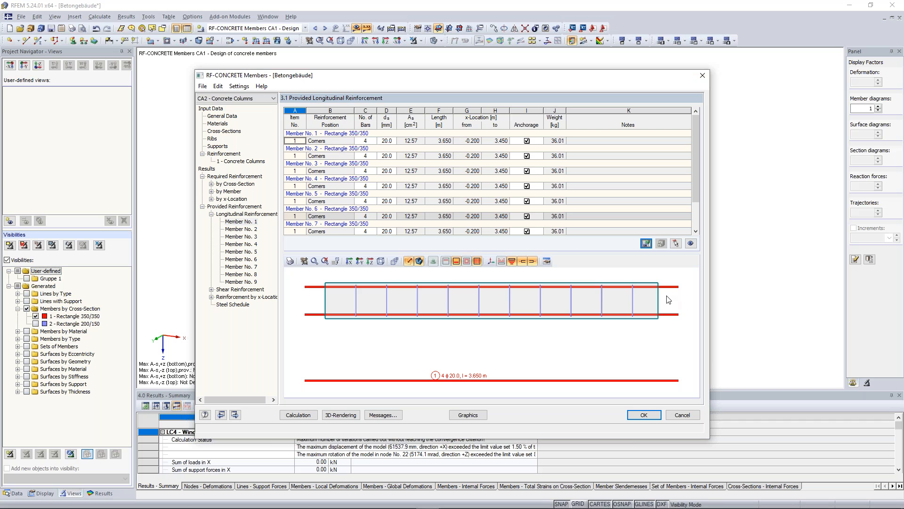
scroll(652, 302, "down", 1)
middle_click_drag(674, 292, 543, 217, "ctrl")
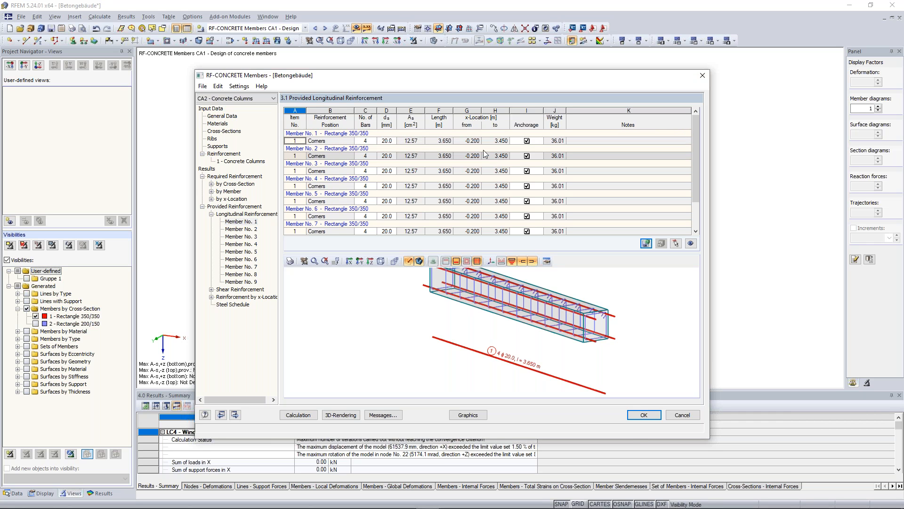
left_click(212, 191)
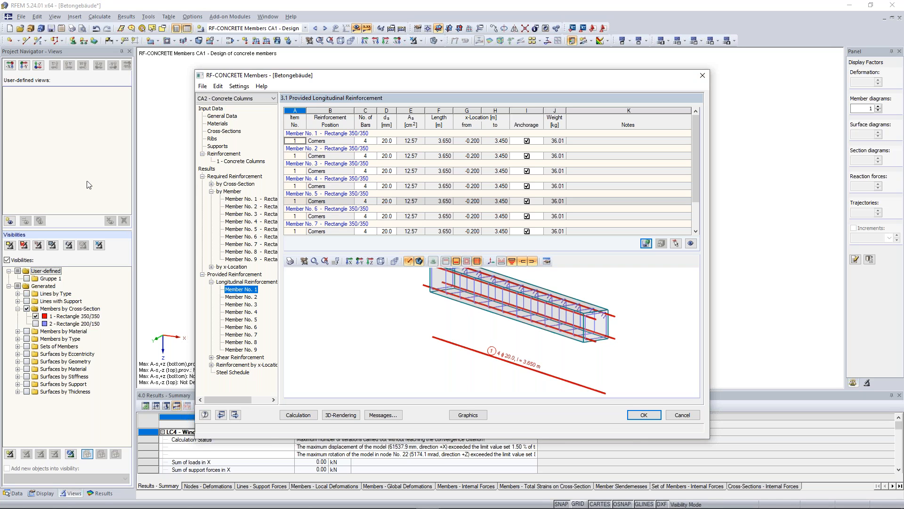
- Display the Concrete Columns results graphically in the model and cancel the visibility mode so the whole building is shown
left_click(463, 416)
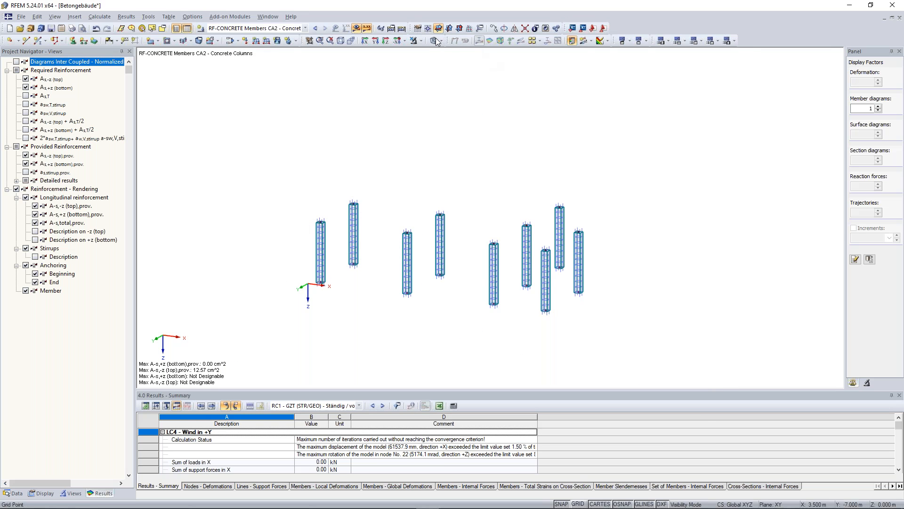
left_click(413, 41)
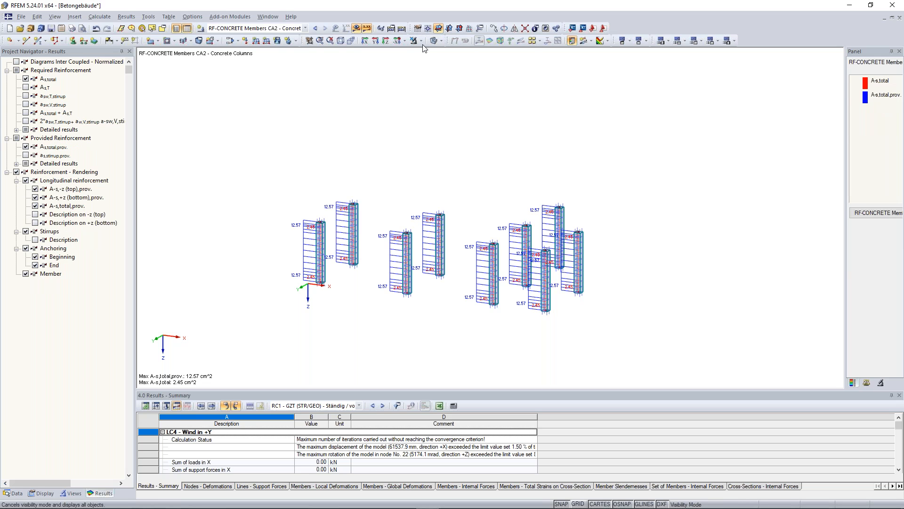
left_click(422, 41)
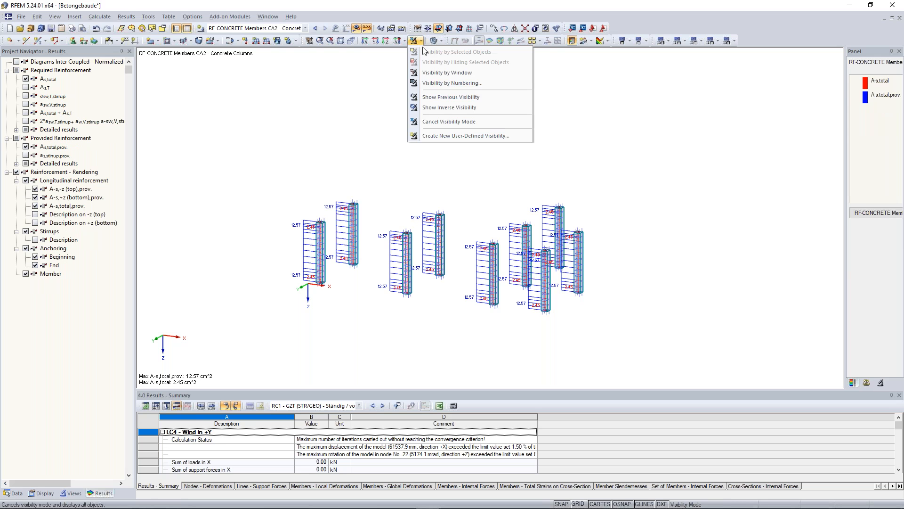
left_click(438, 123)
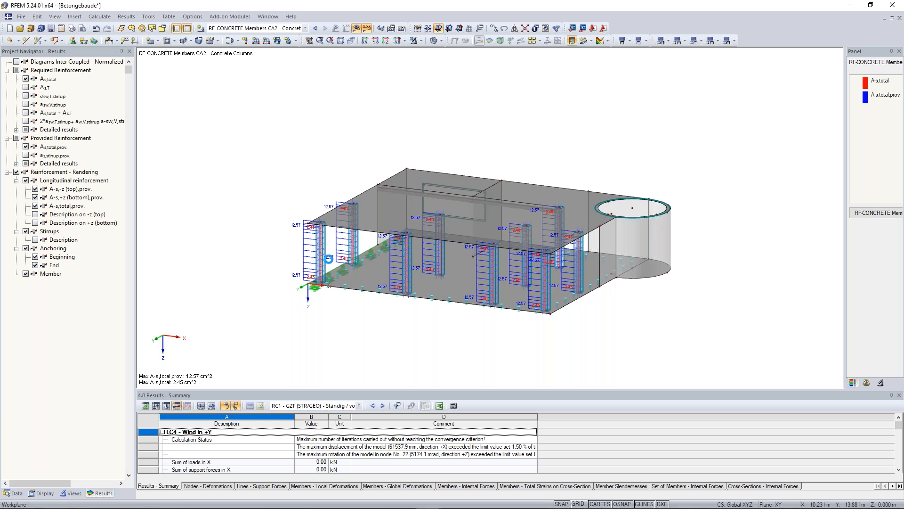
- Examine the required and provided reinforcement diagrams and the rebar cages of the columns within the full building
scroll(306, 231, "up", 5)
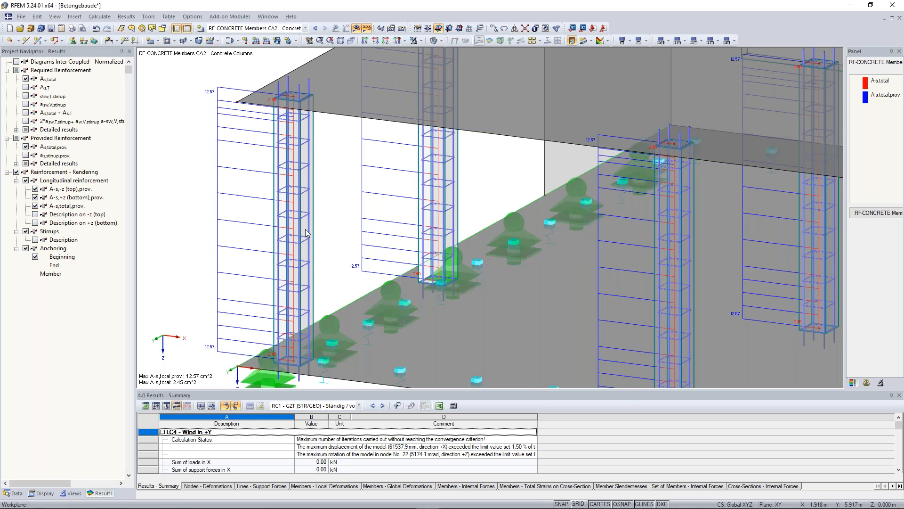
scroll(306, 231, "down", 2)
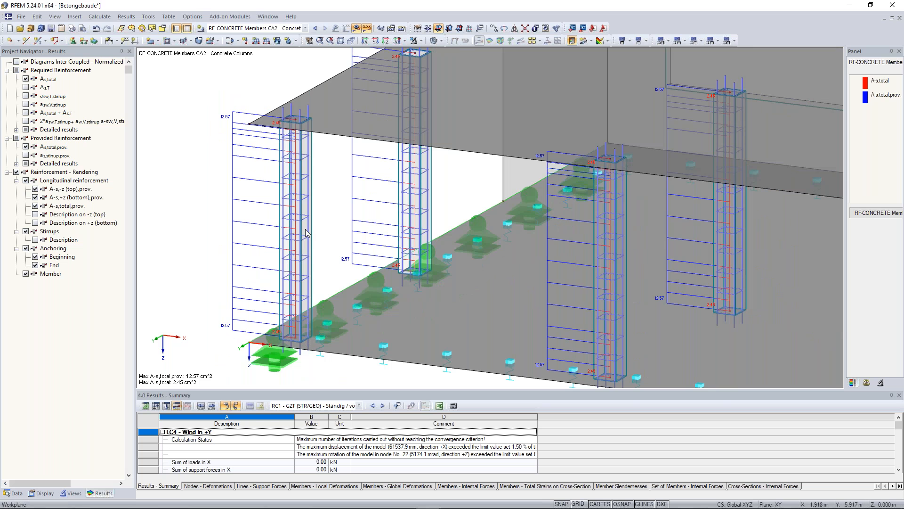
scroll(586, 299, "down", 6)
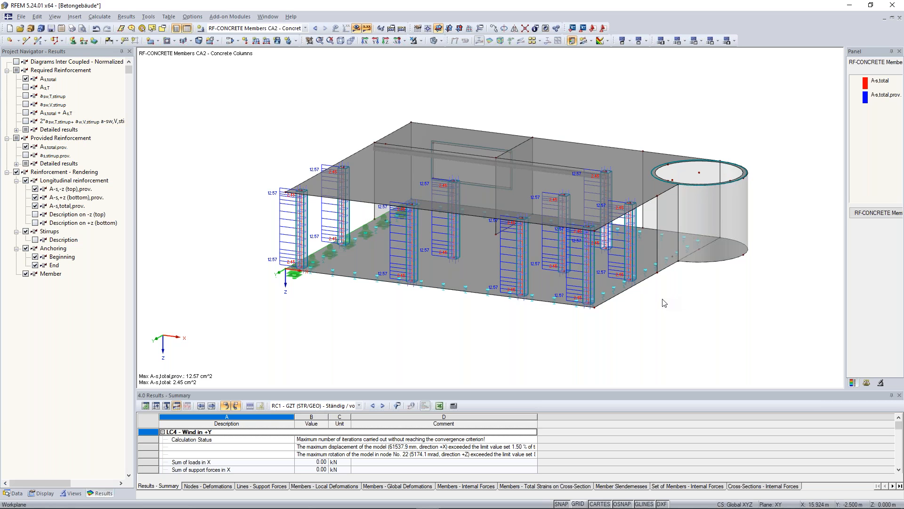
middle_click_drag(664, 302, 637, 308)
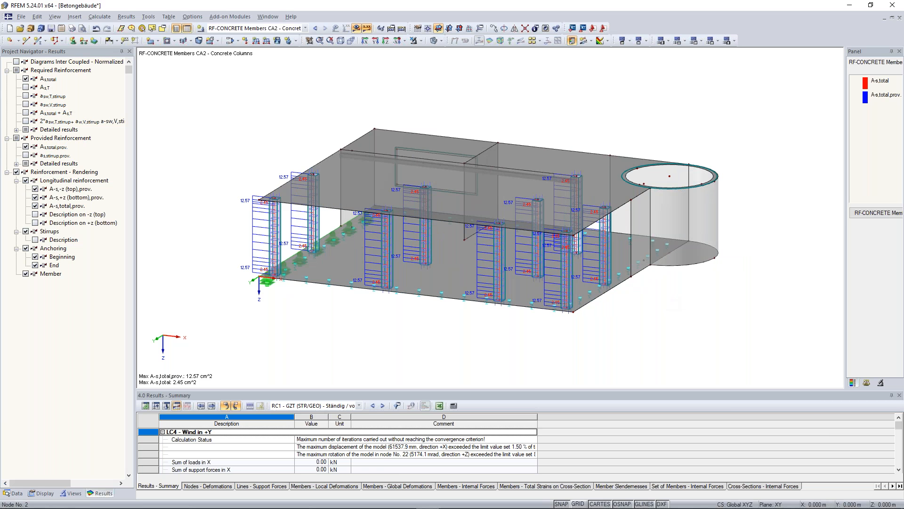
left_click(505, 227)
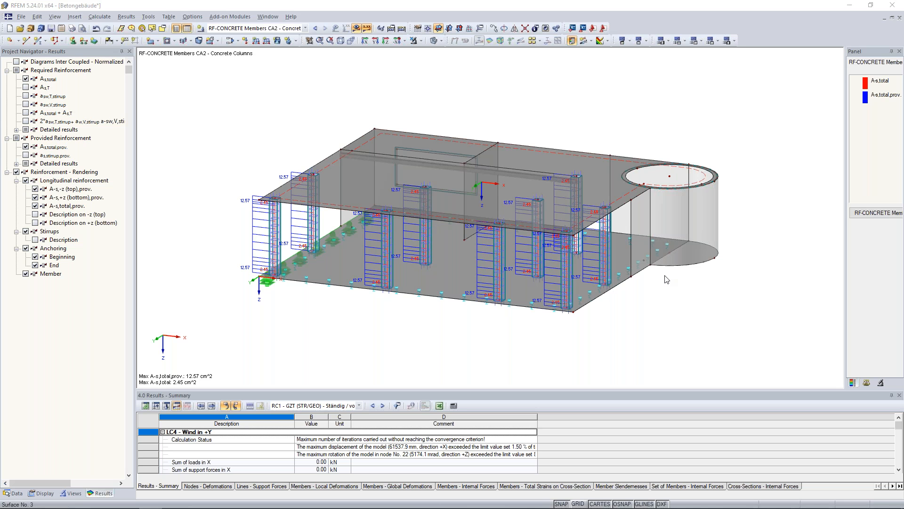
middle_click_drag(669, 283, 646, 271, "ctrl")
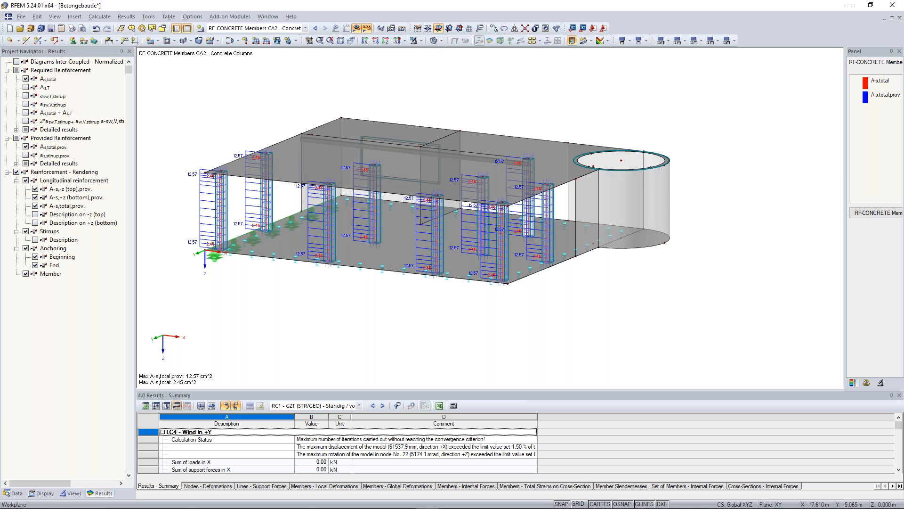
middle_click_drag(646, 271, 627, 306, "ctrl")
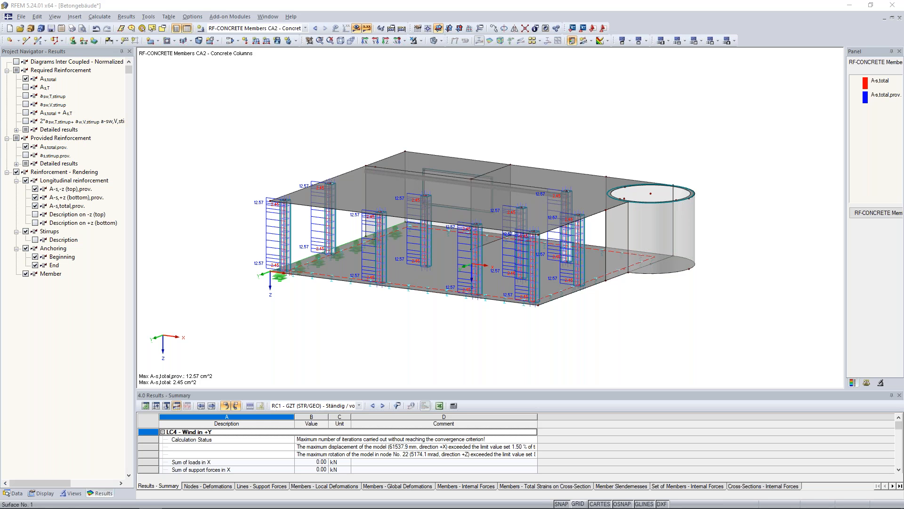
- Switch to the Chrome browser and open the home page of the Dlubal website
left_click_drag(0, 53, 494, 78)
double_click(494, 78)
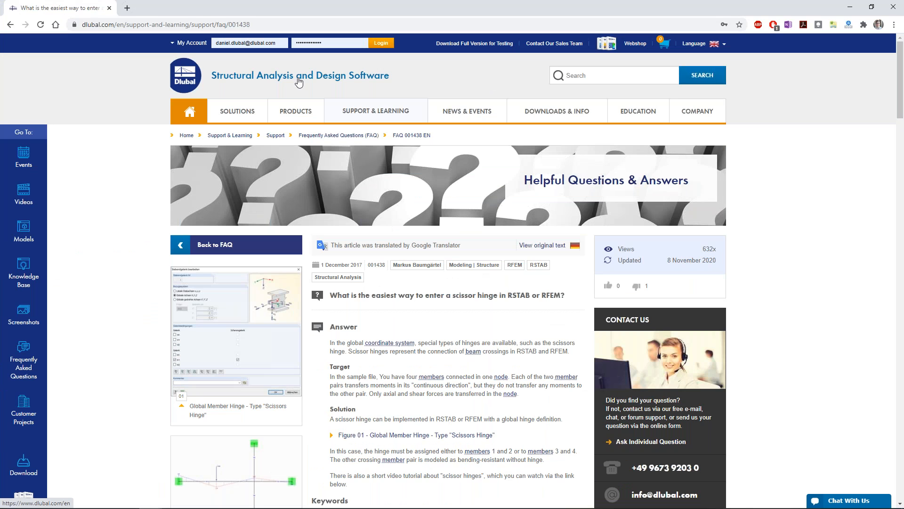
left_click(195, 78)
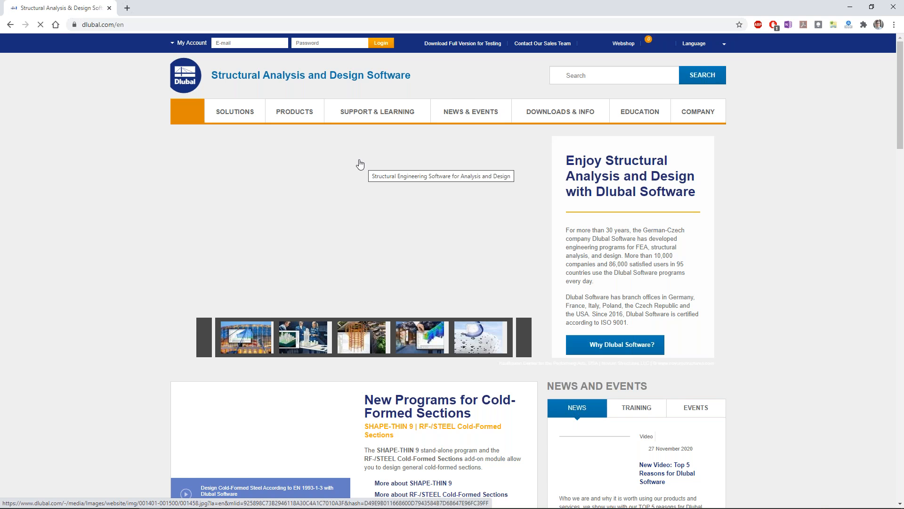
- Look through the website's Support & Learning and Education offers, and open the Webinars page to view its listed webinars
mouse_move(360, 120)
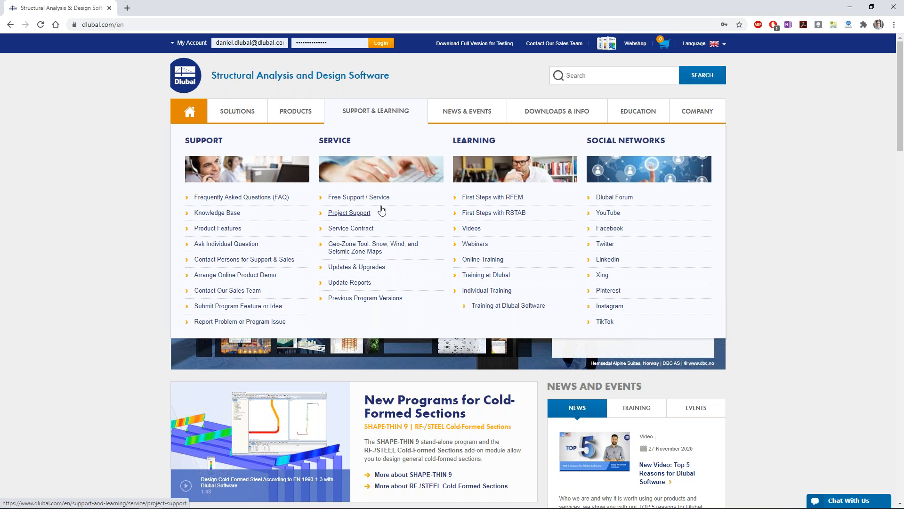
mouse_move(624, 121)
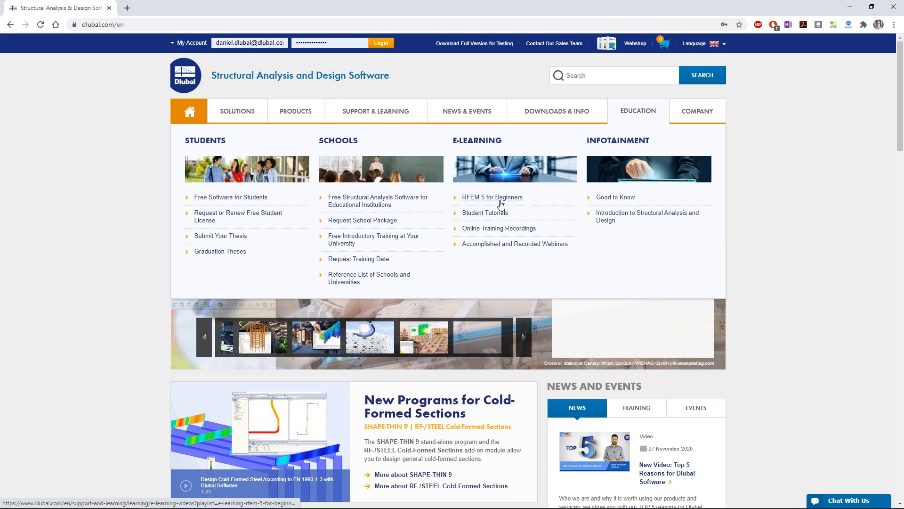
mouse_move(417, 118)
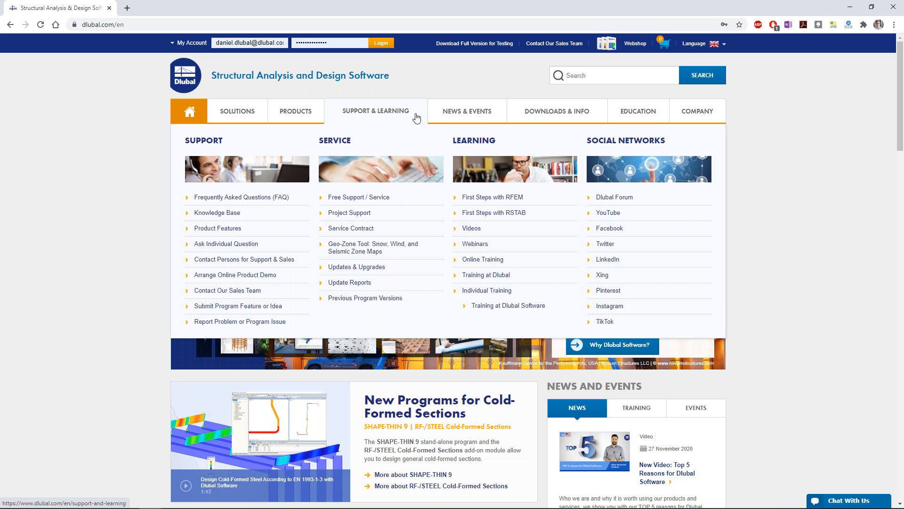
left_click(475, 245)
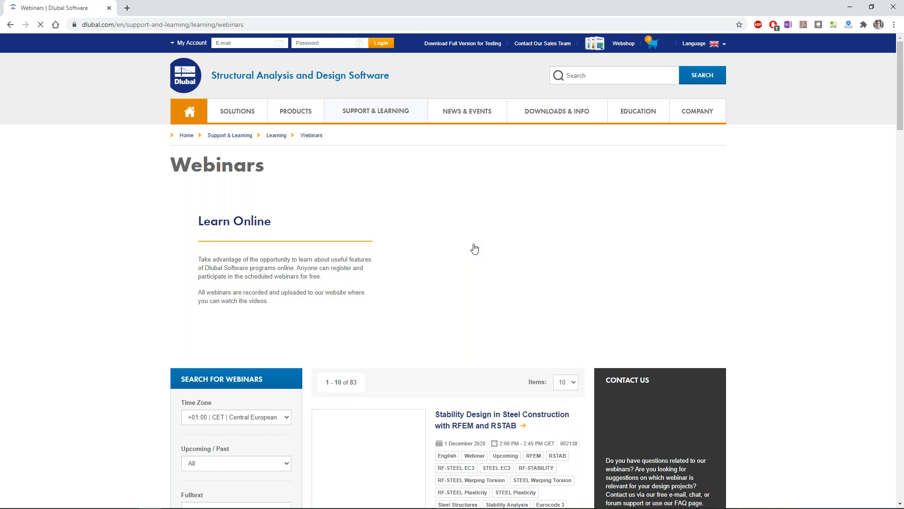
scroll(475, 248, "down", 2)
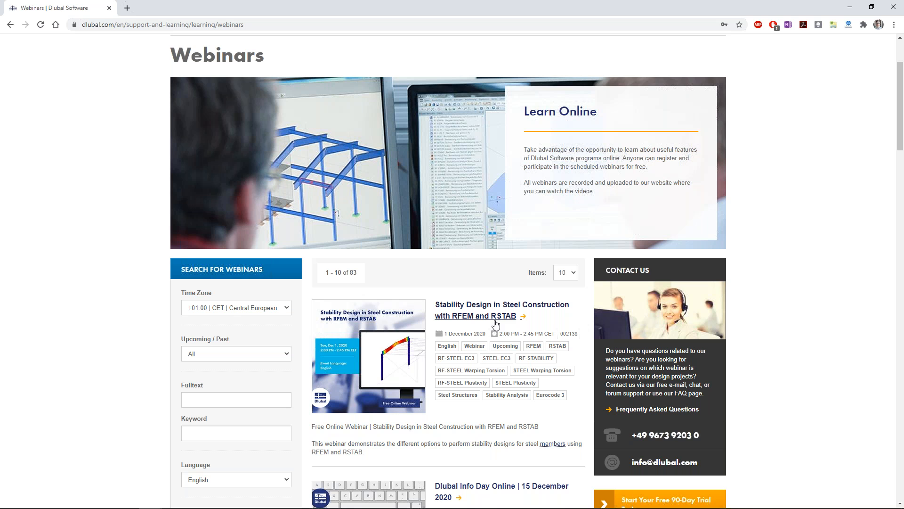
scroll(611, 184, "up", 3)
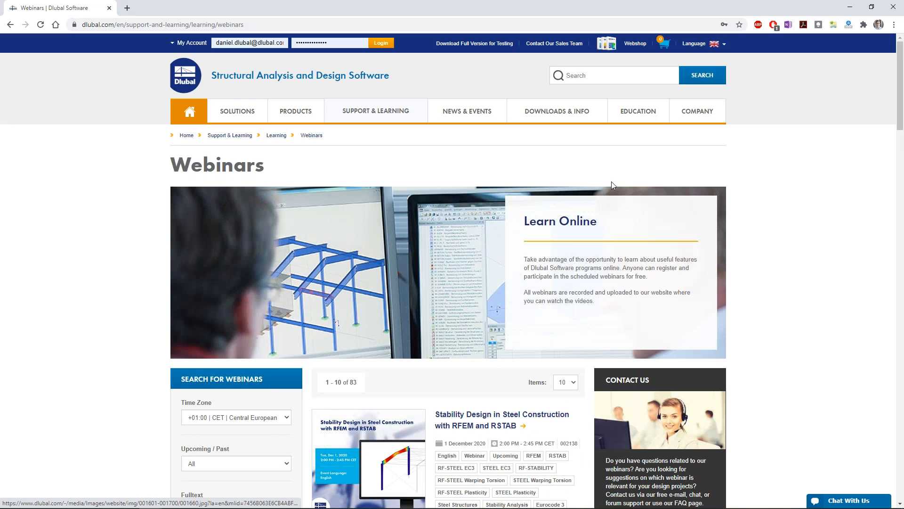